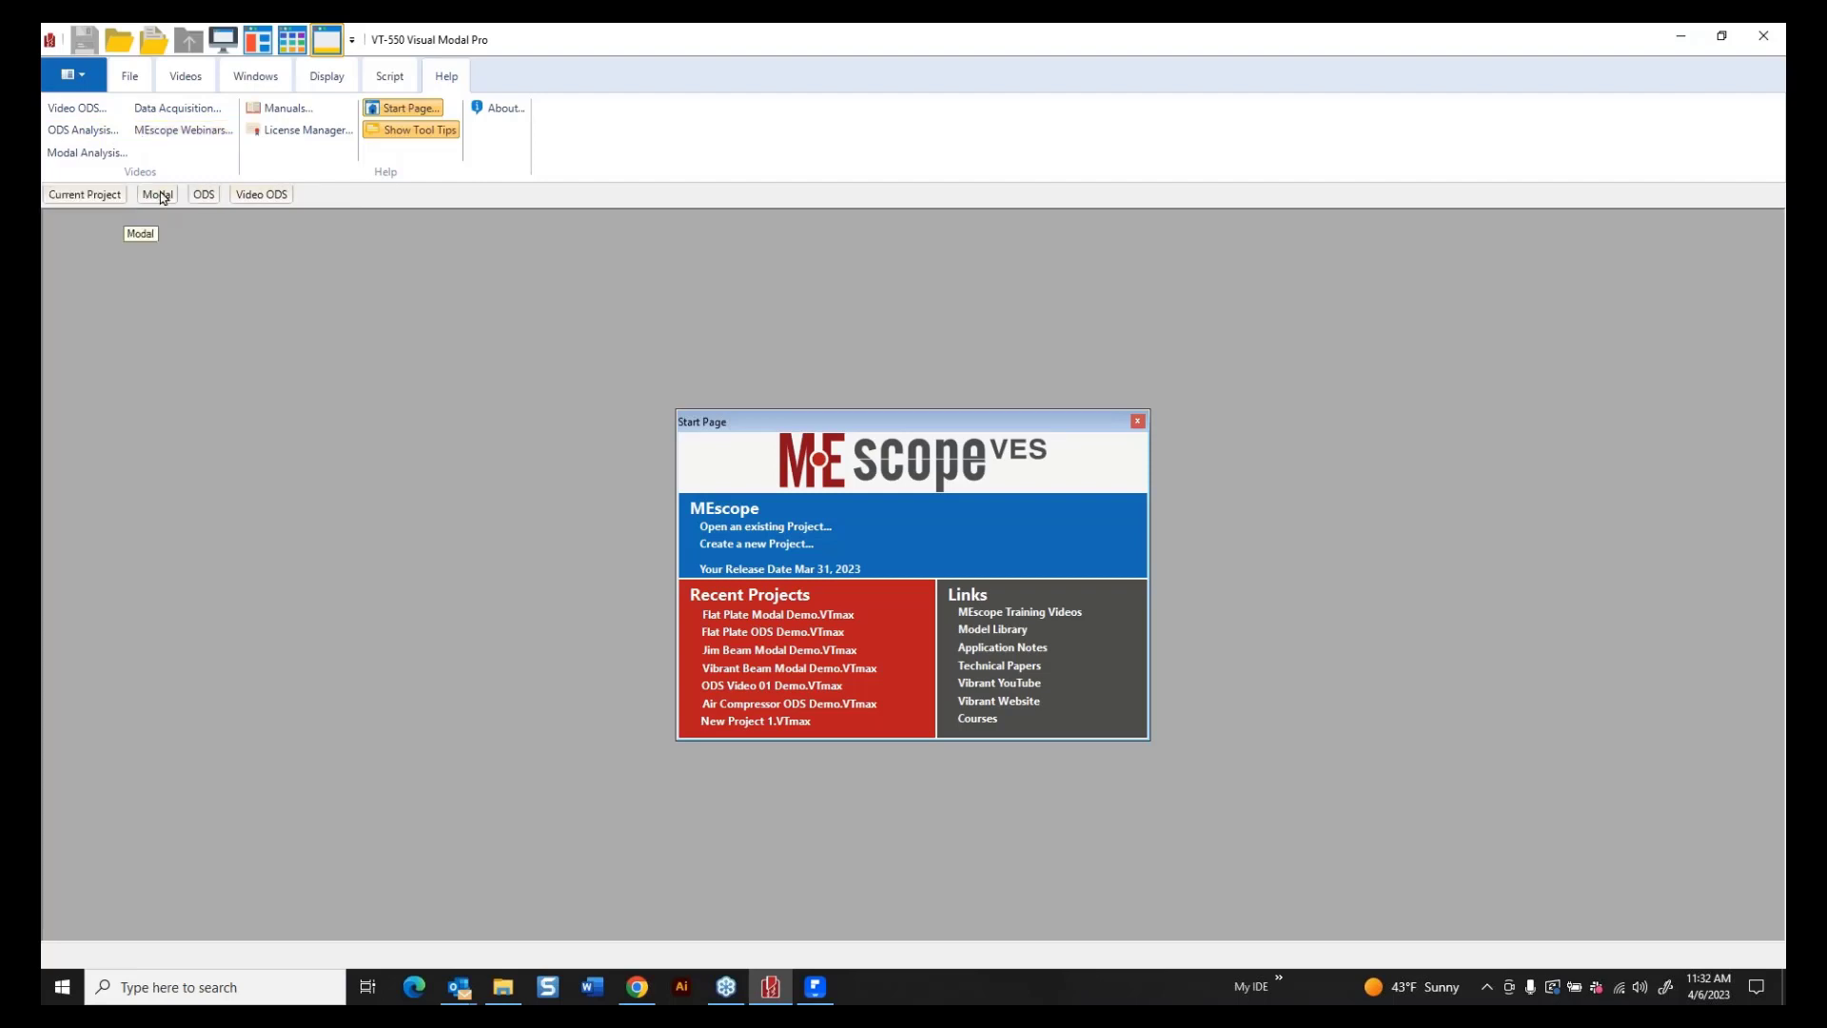
# Look through the example projects offered in the Modal, ODS and Video ODS collections.
pyautogui.click(158, 194)
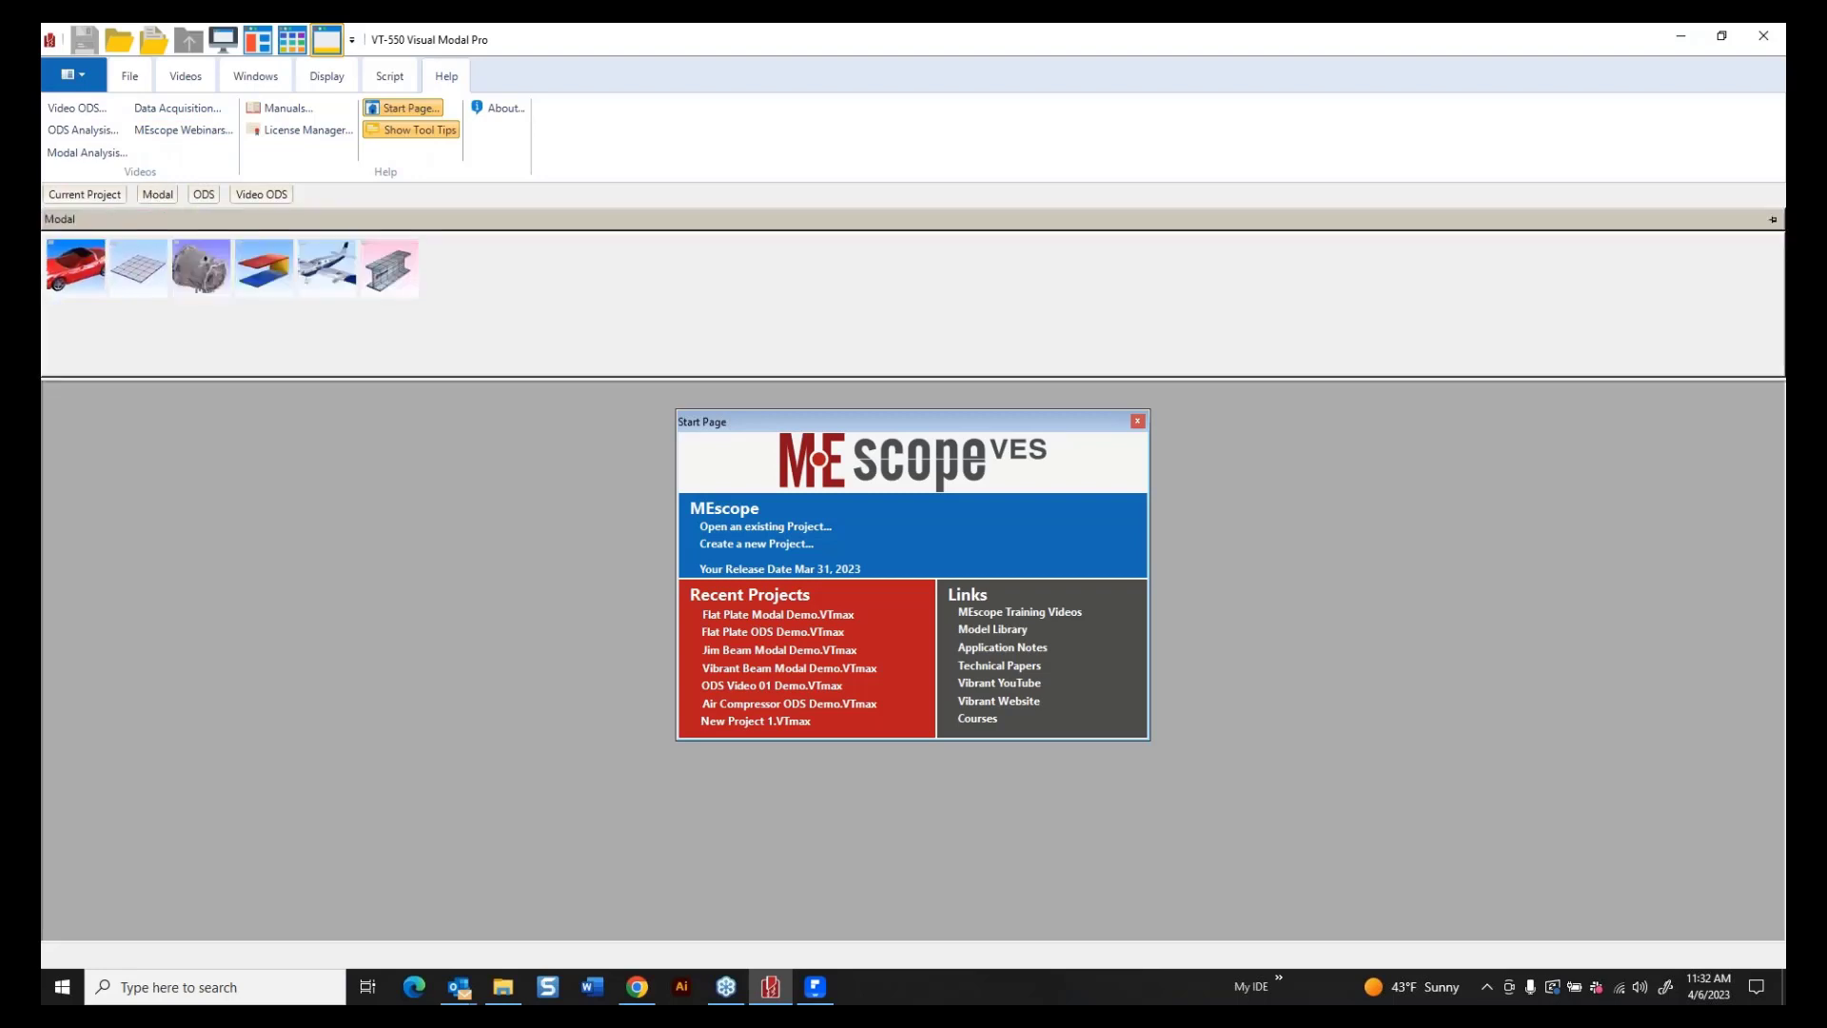
pyautogui.click(158, 194)
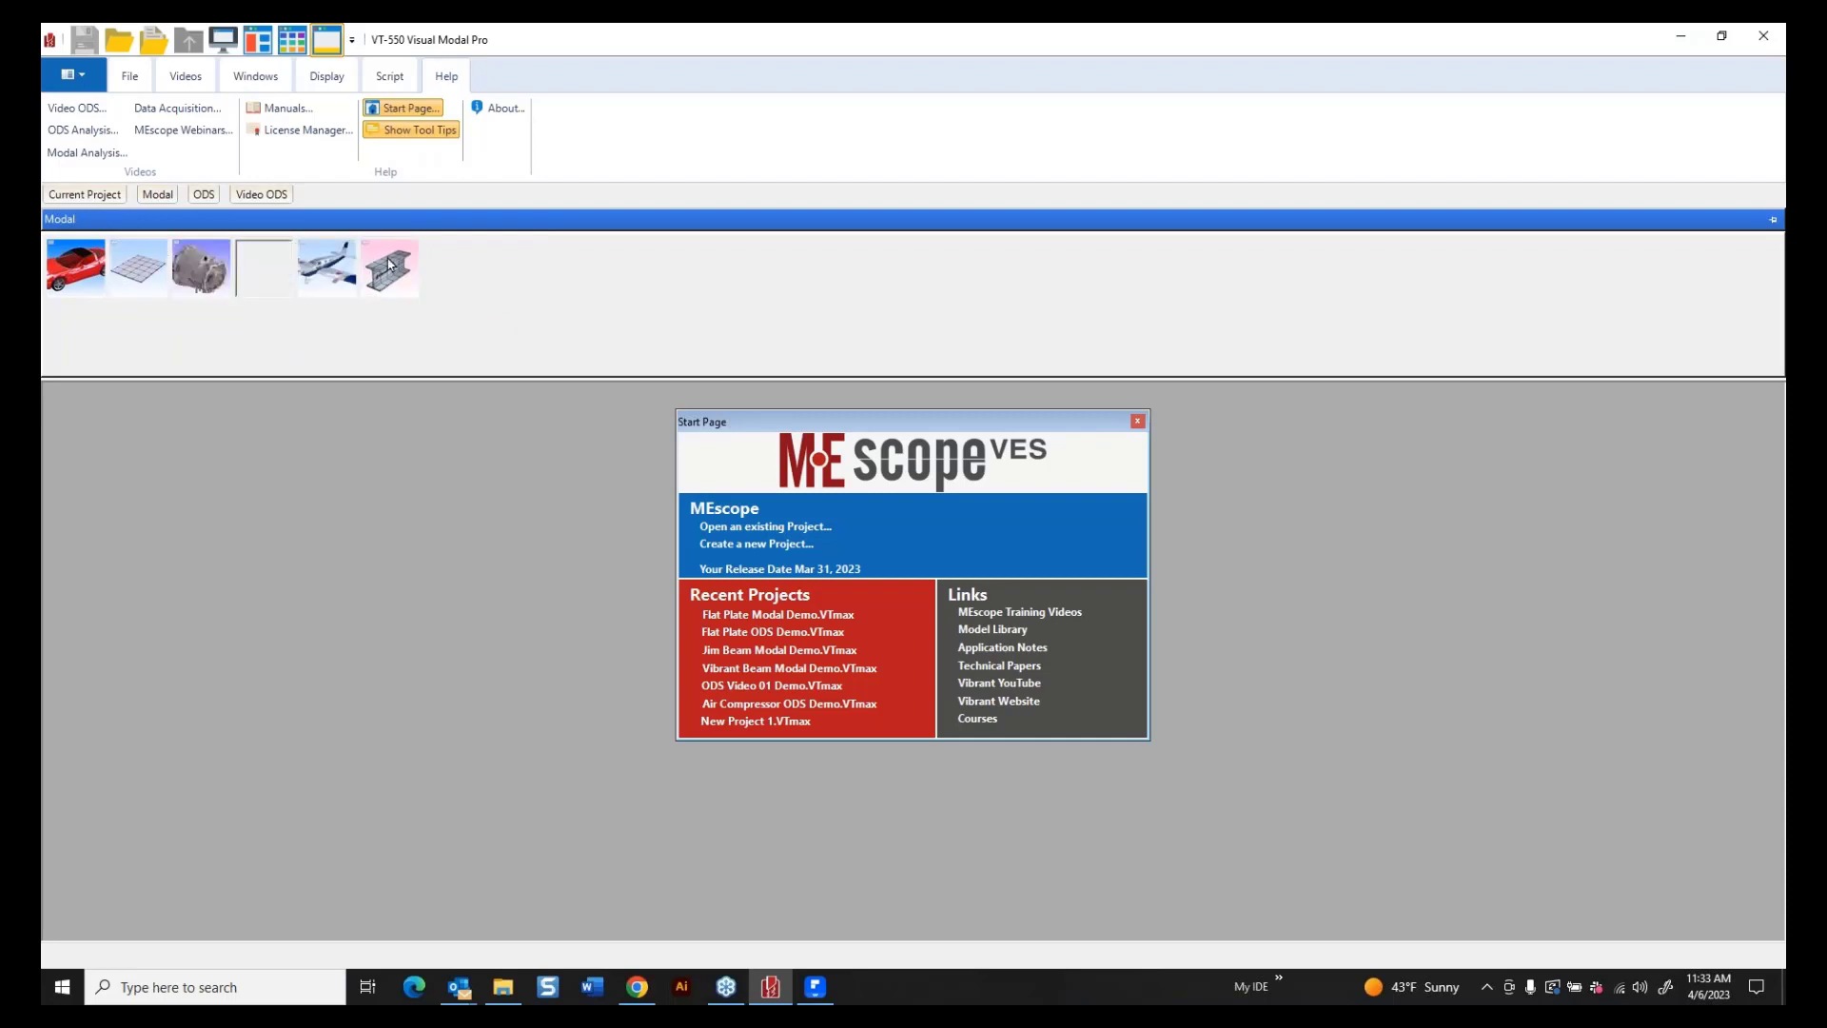
pyautogui.click(208, 195)
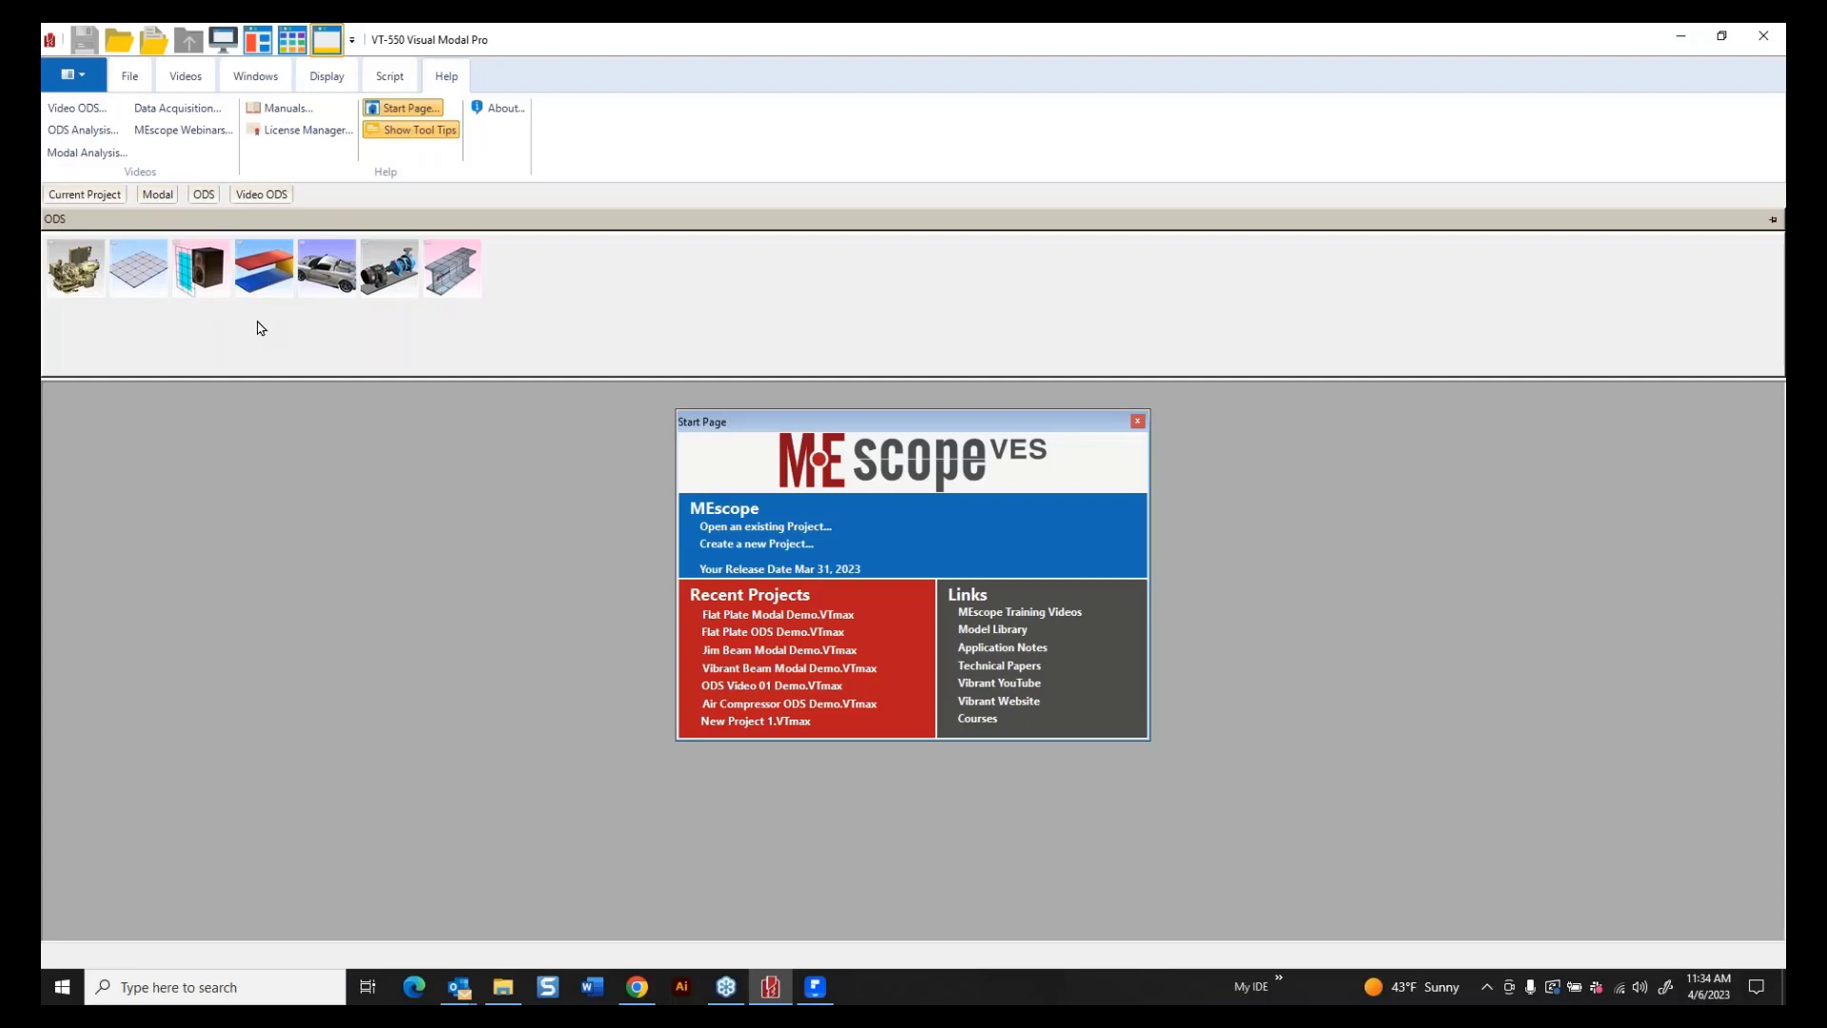
pyautogui.click(263, 196)
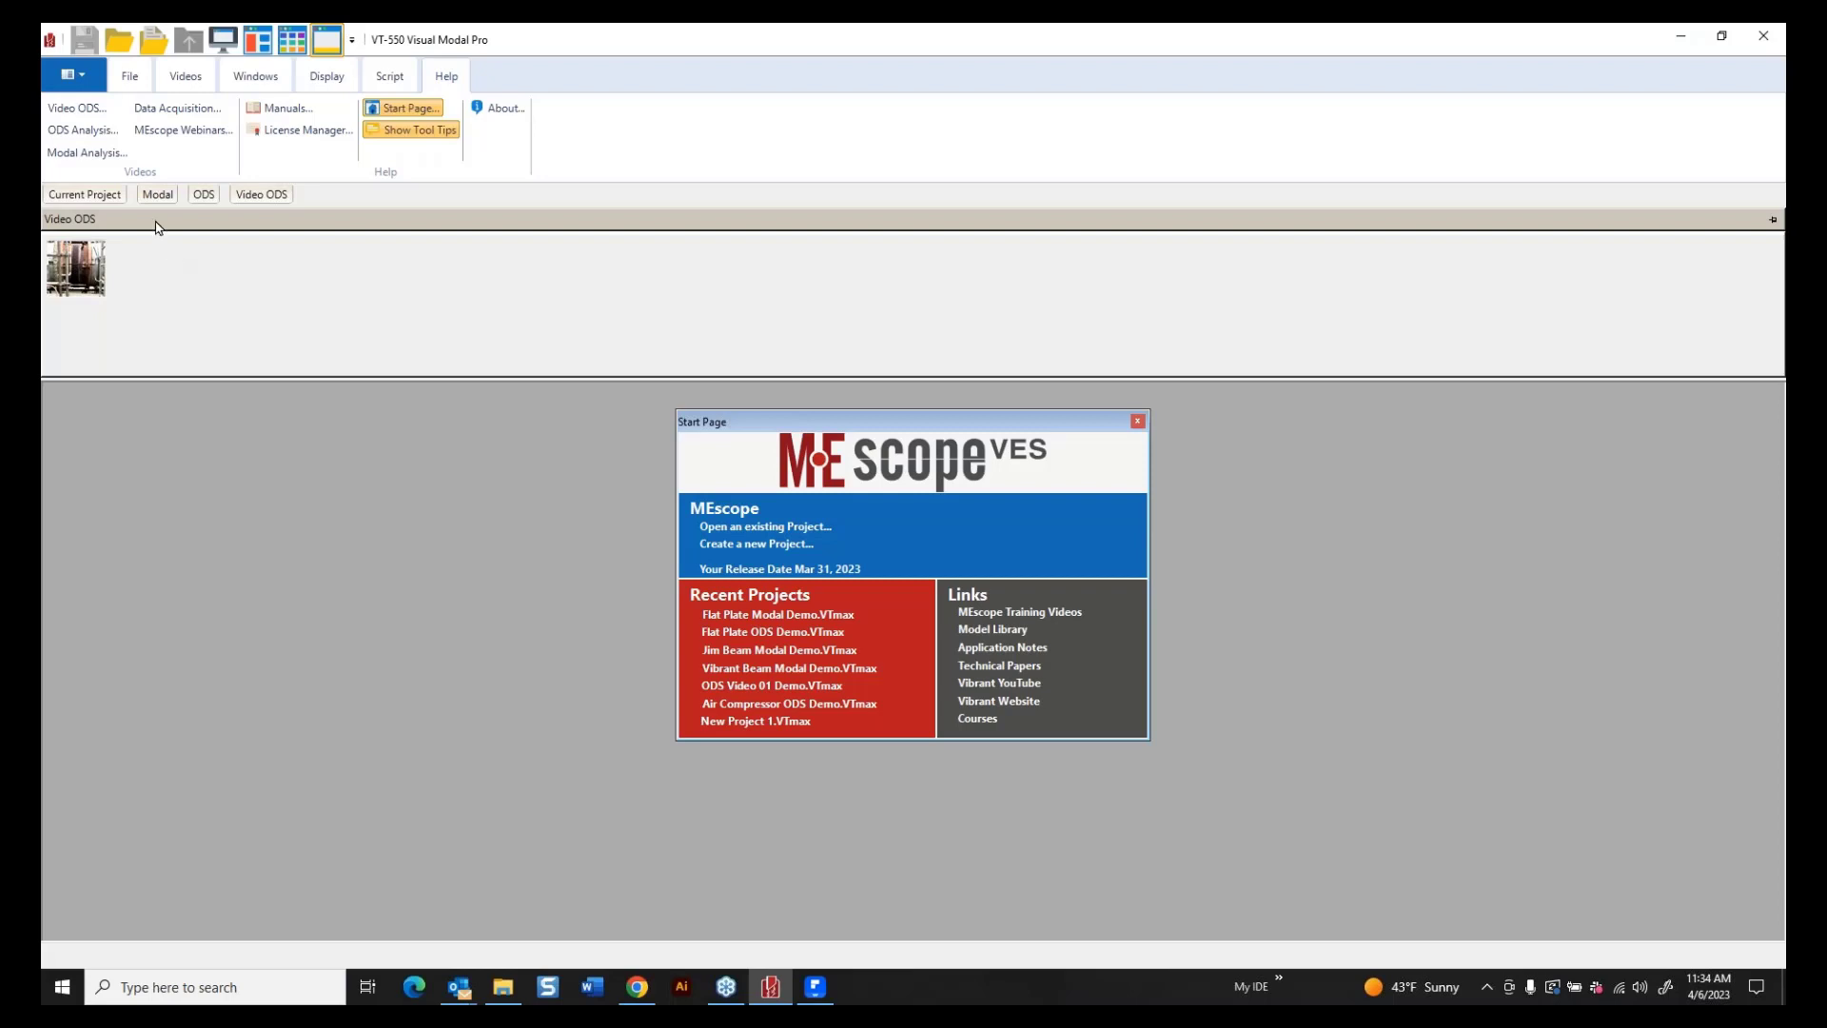
# Open the Flat Plate Modal Demo from the Modal collection as a regular project, declining the DEMO mode.
pyautogui.click(155, 194)
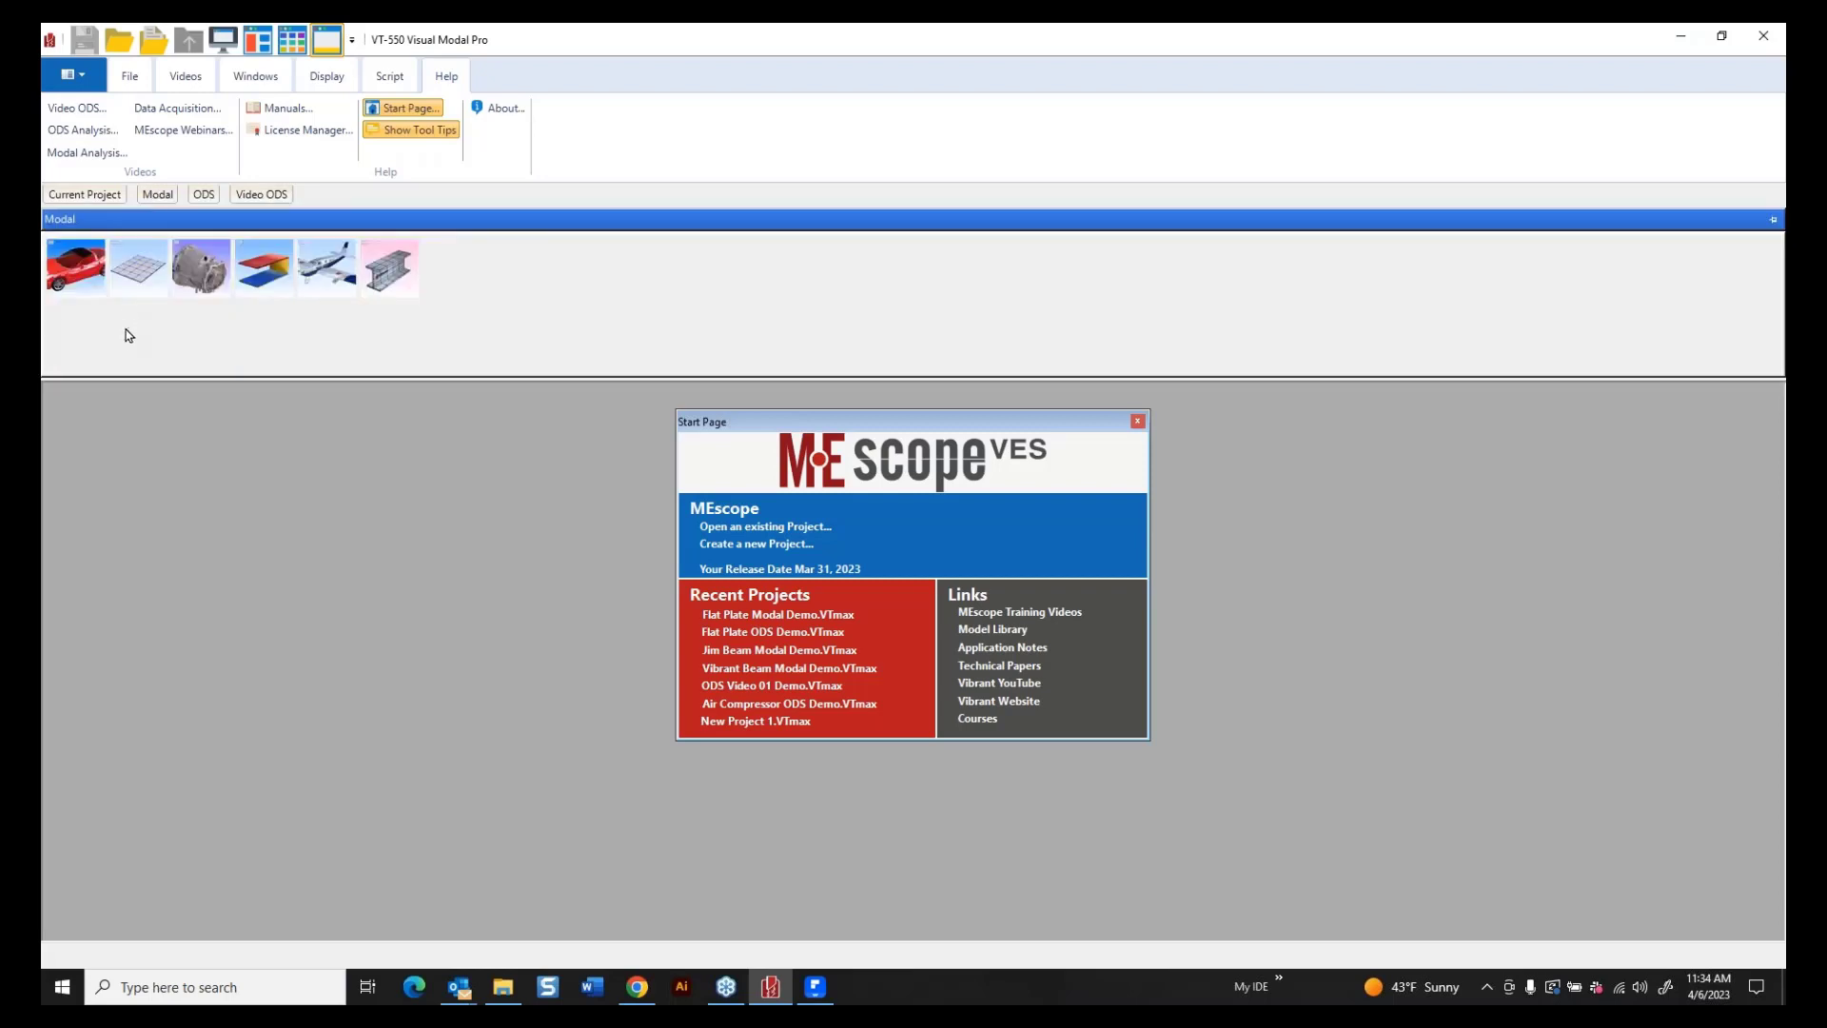
pyautogui.click(140, 273)
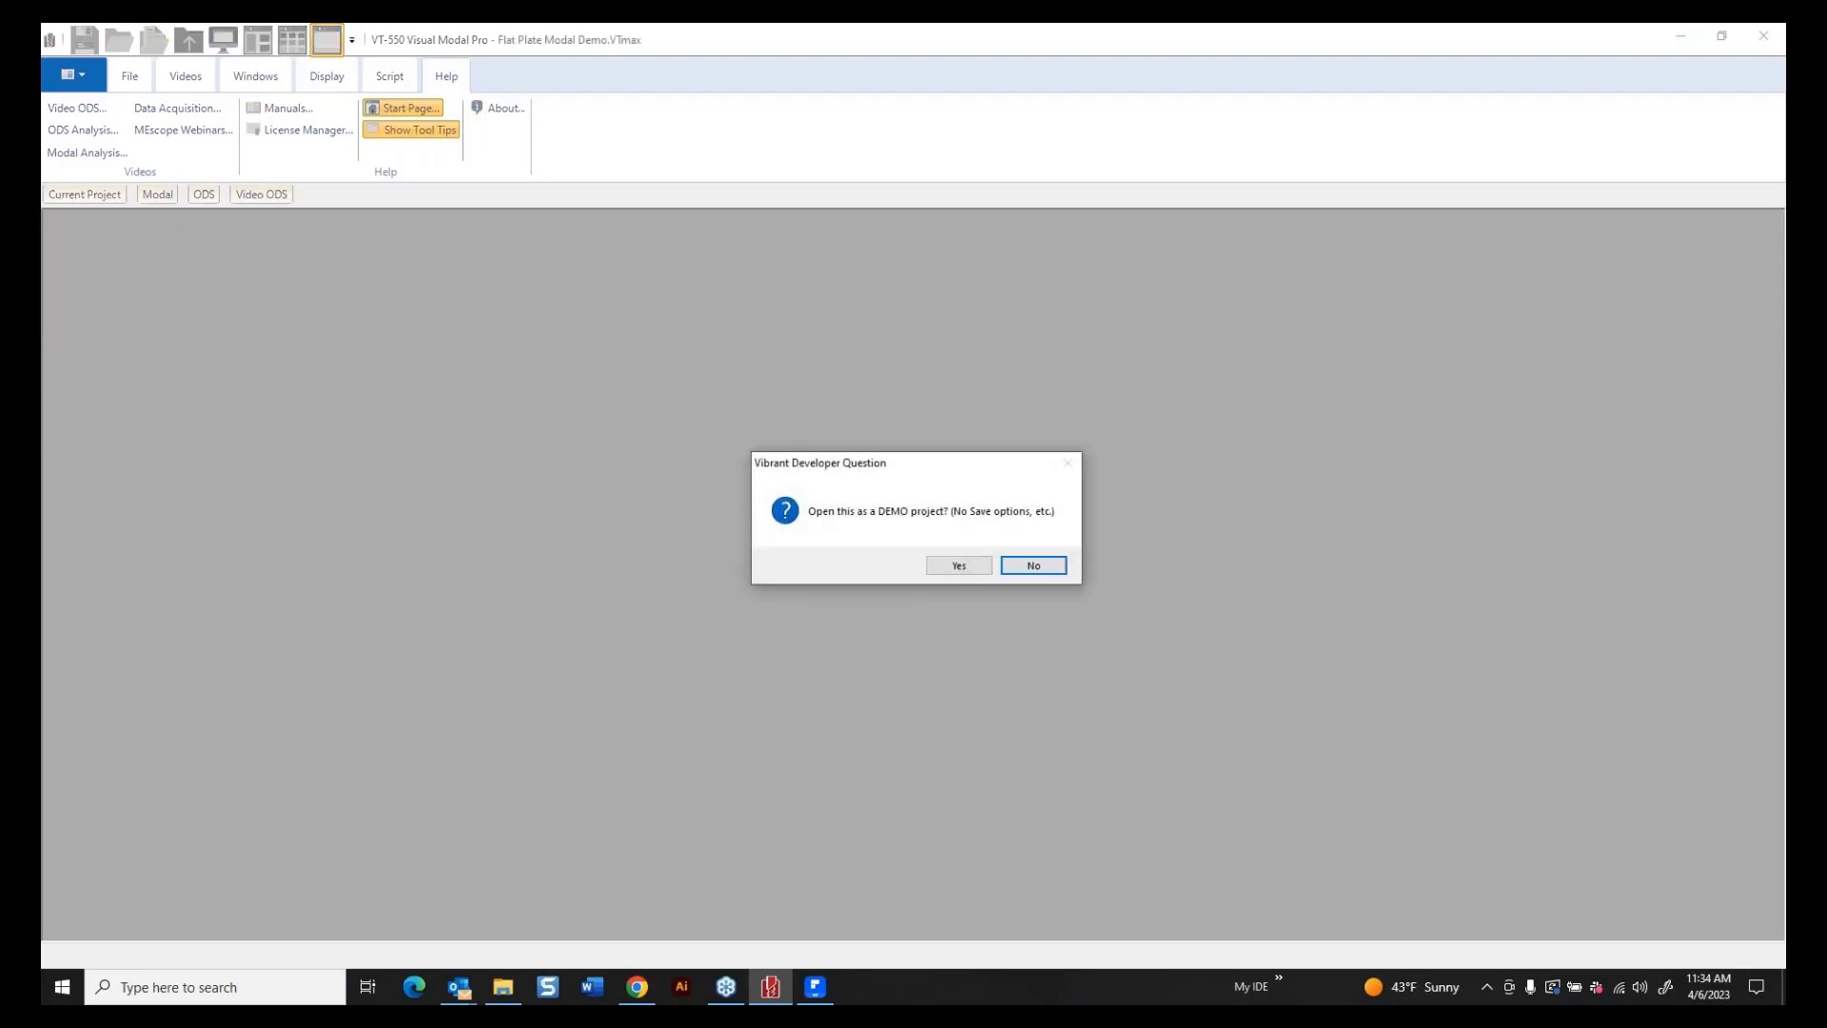
pyautogui.click(1055, 569)
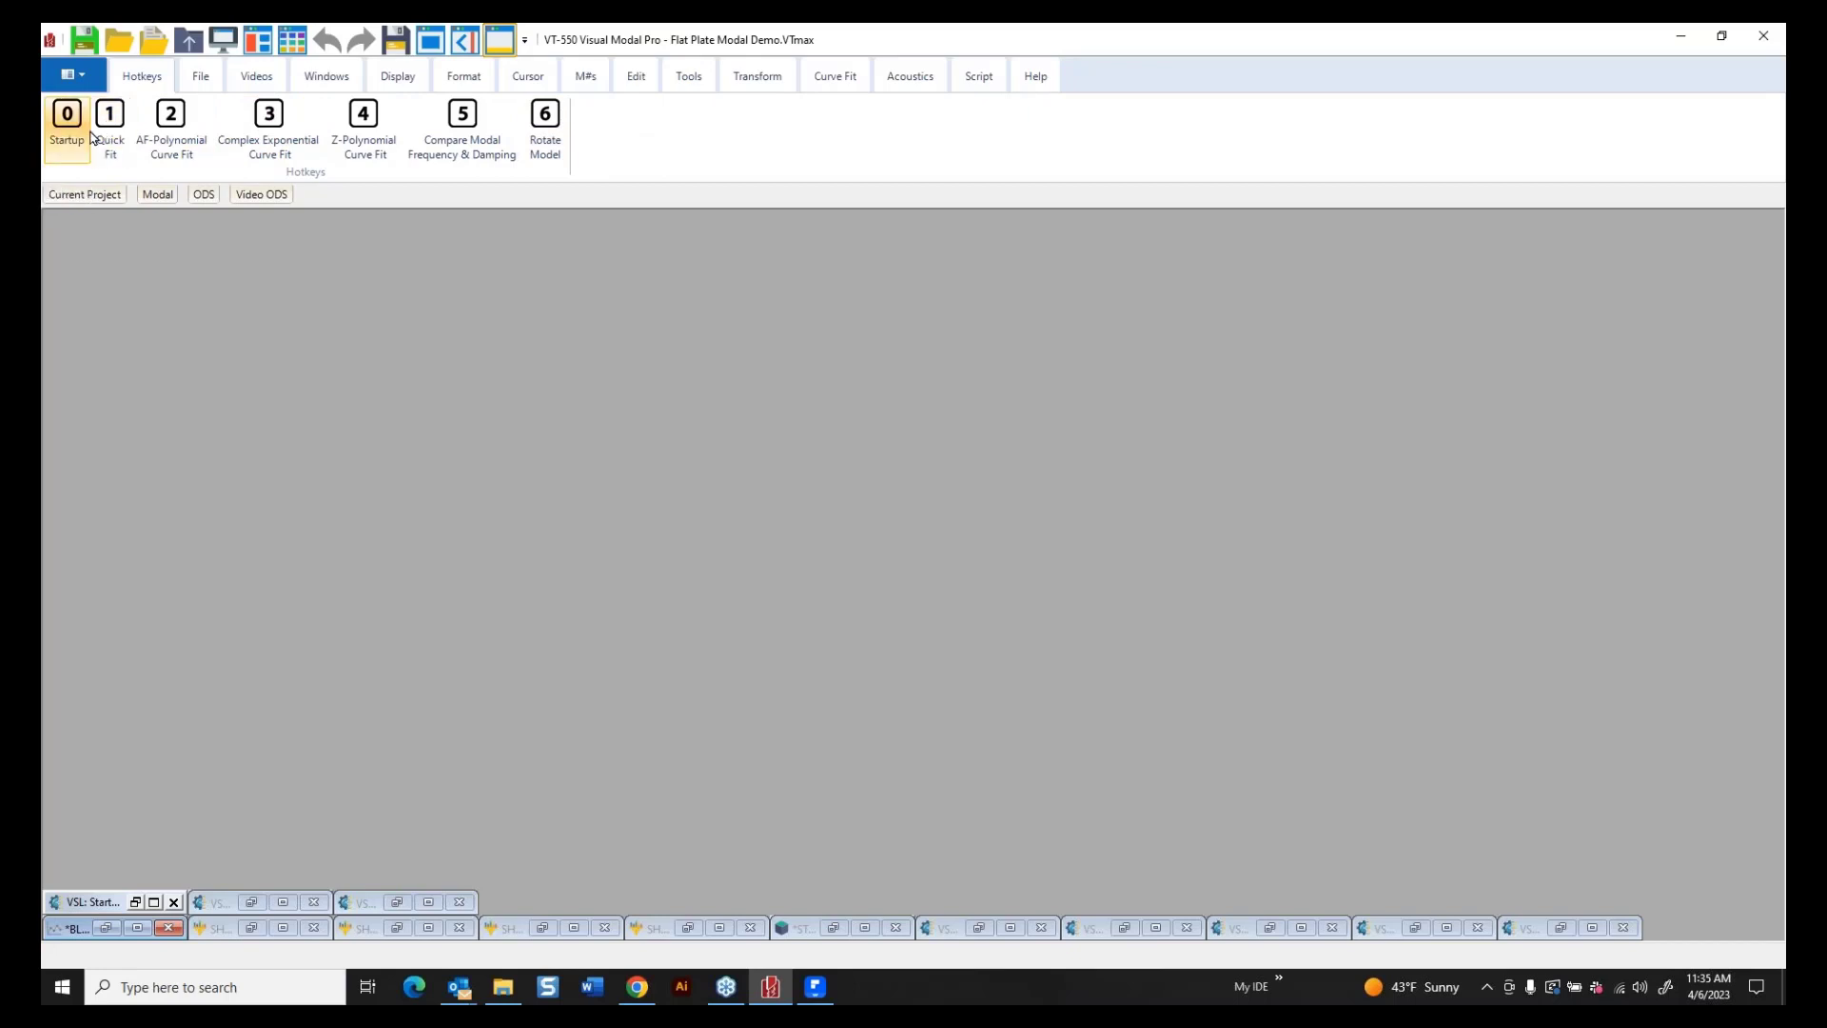
# Review the menu style choices in the MEscope display options and keep the Ribbons style.
pyautogui.click(75, 82)
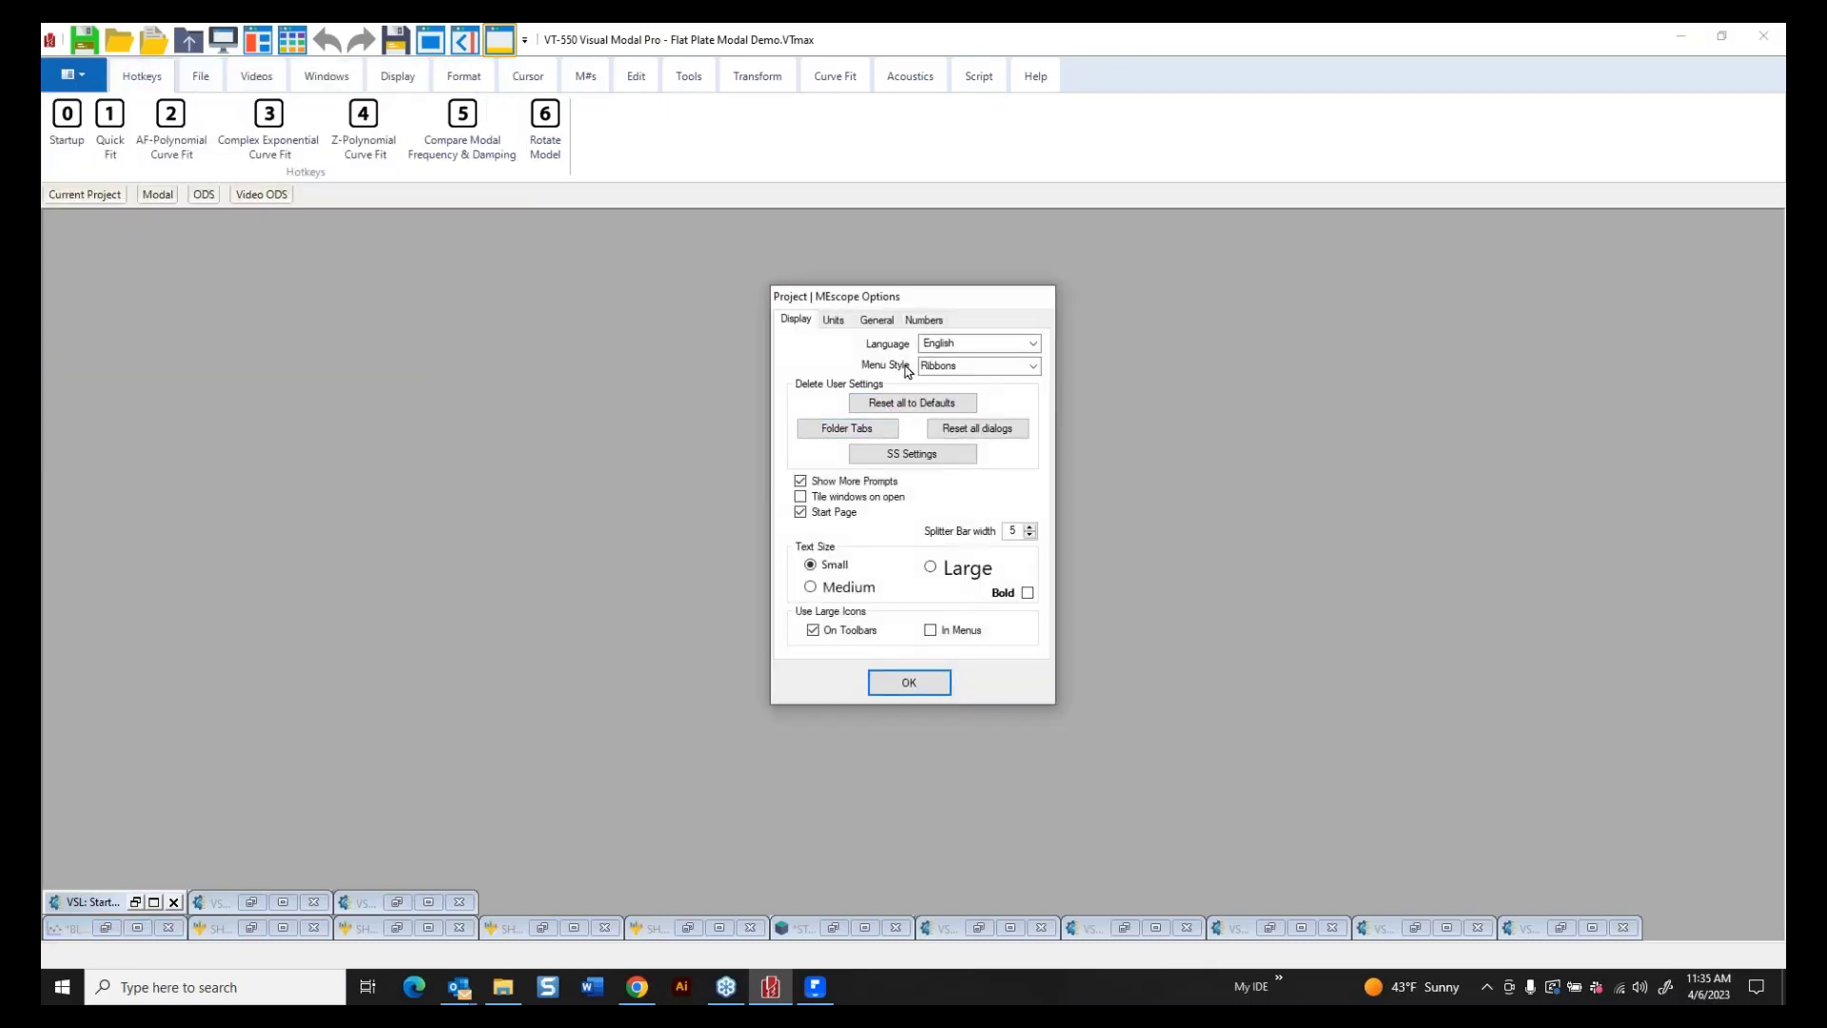
pyautogui.click(1034, 367)
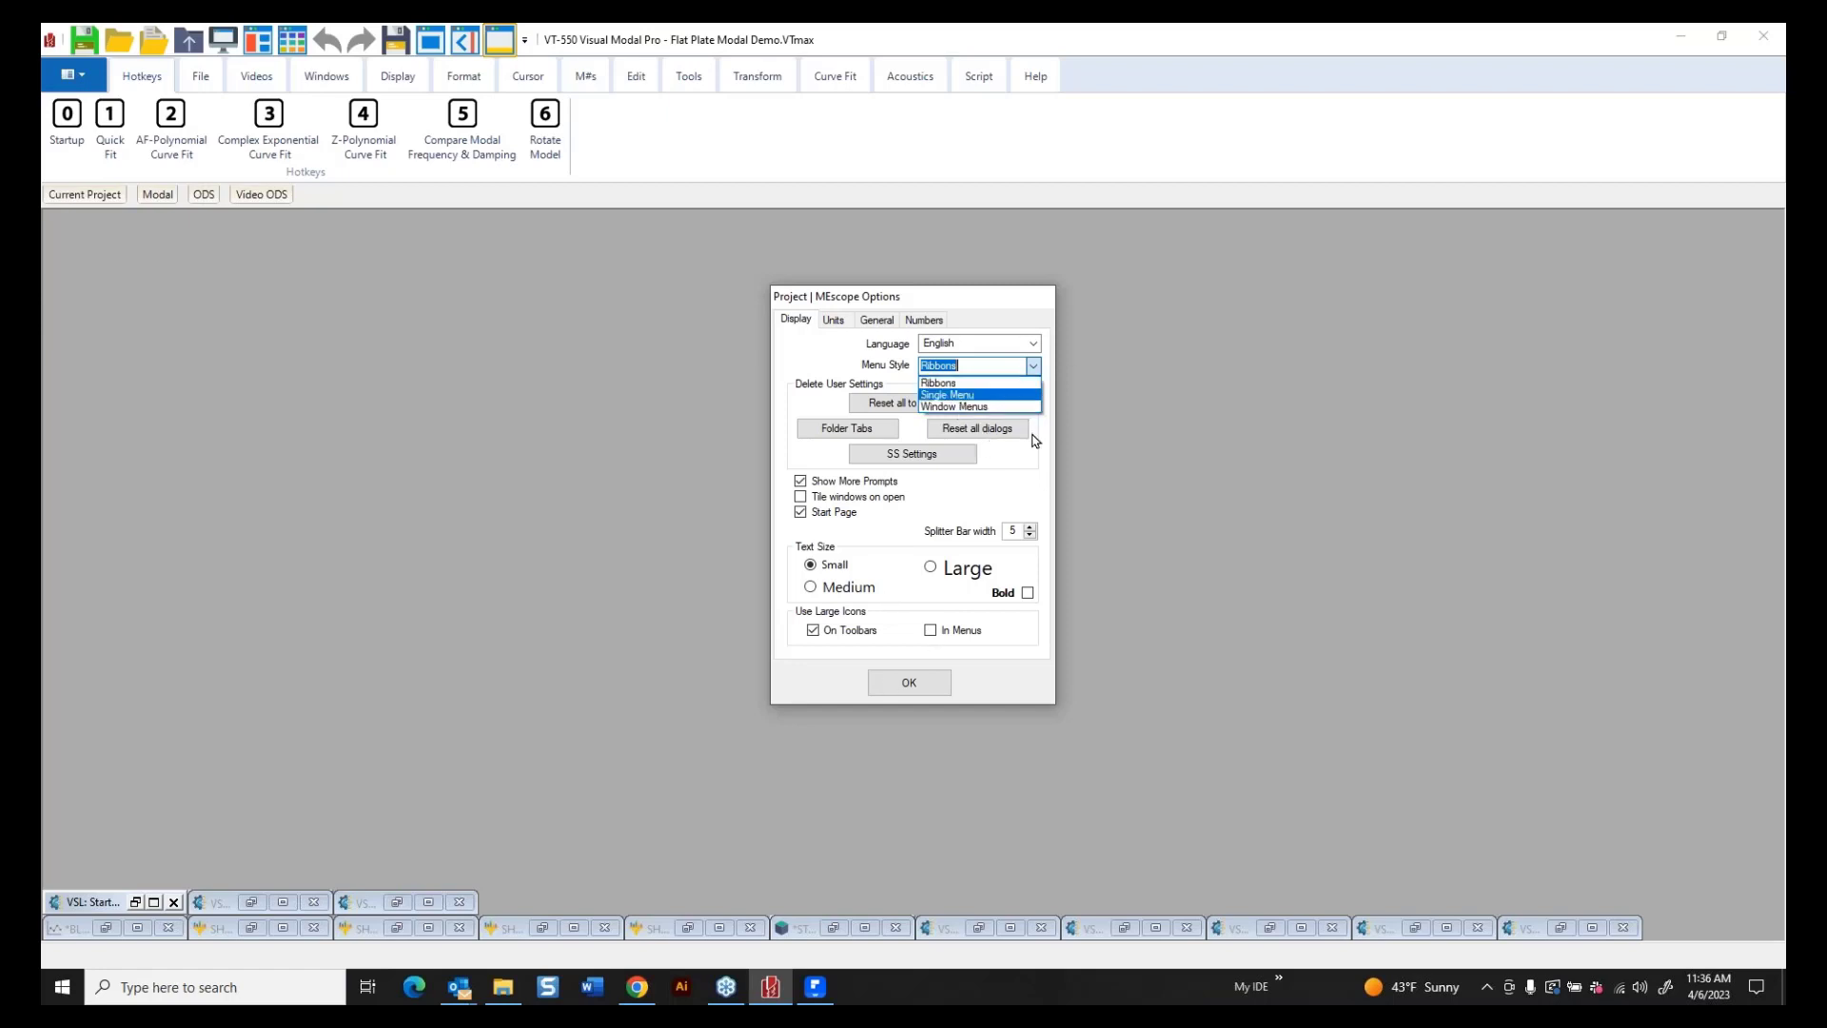
pyautogui.click(894, 687)
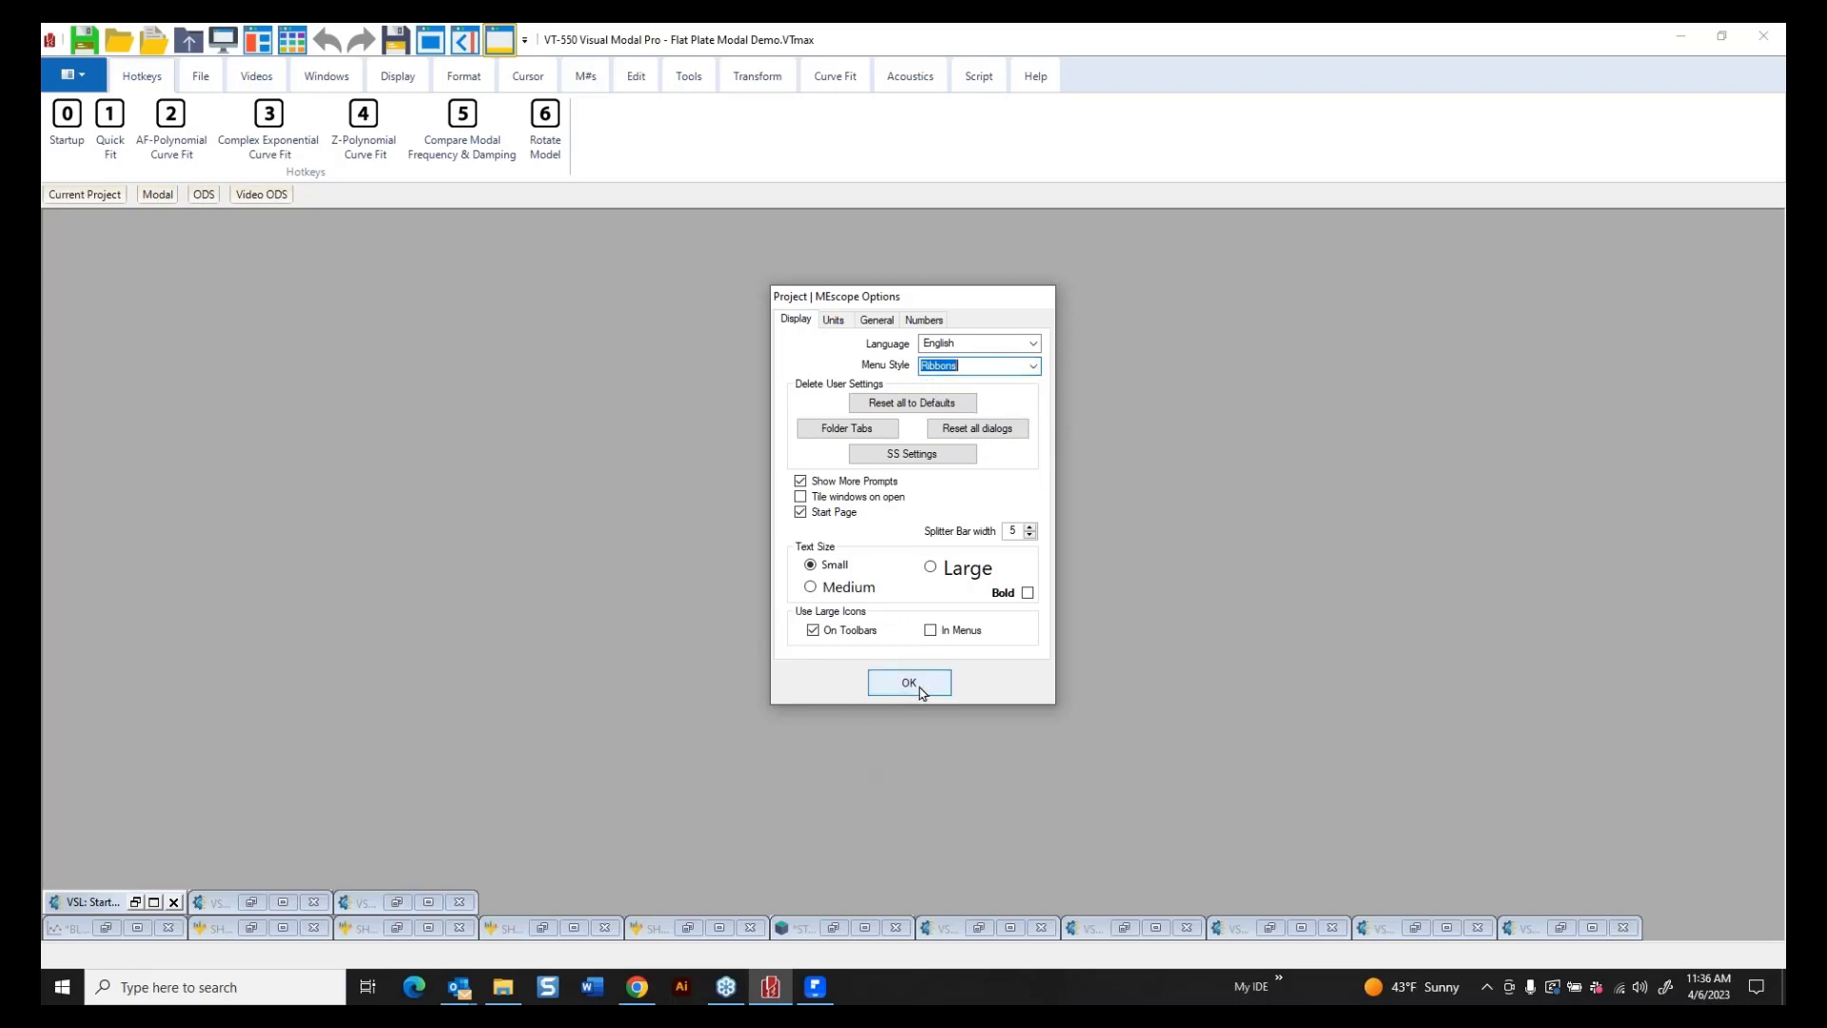
pyautogui.click(908, 683)
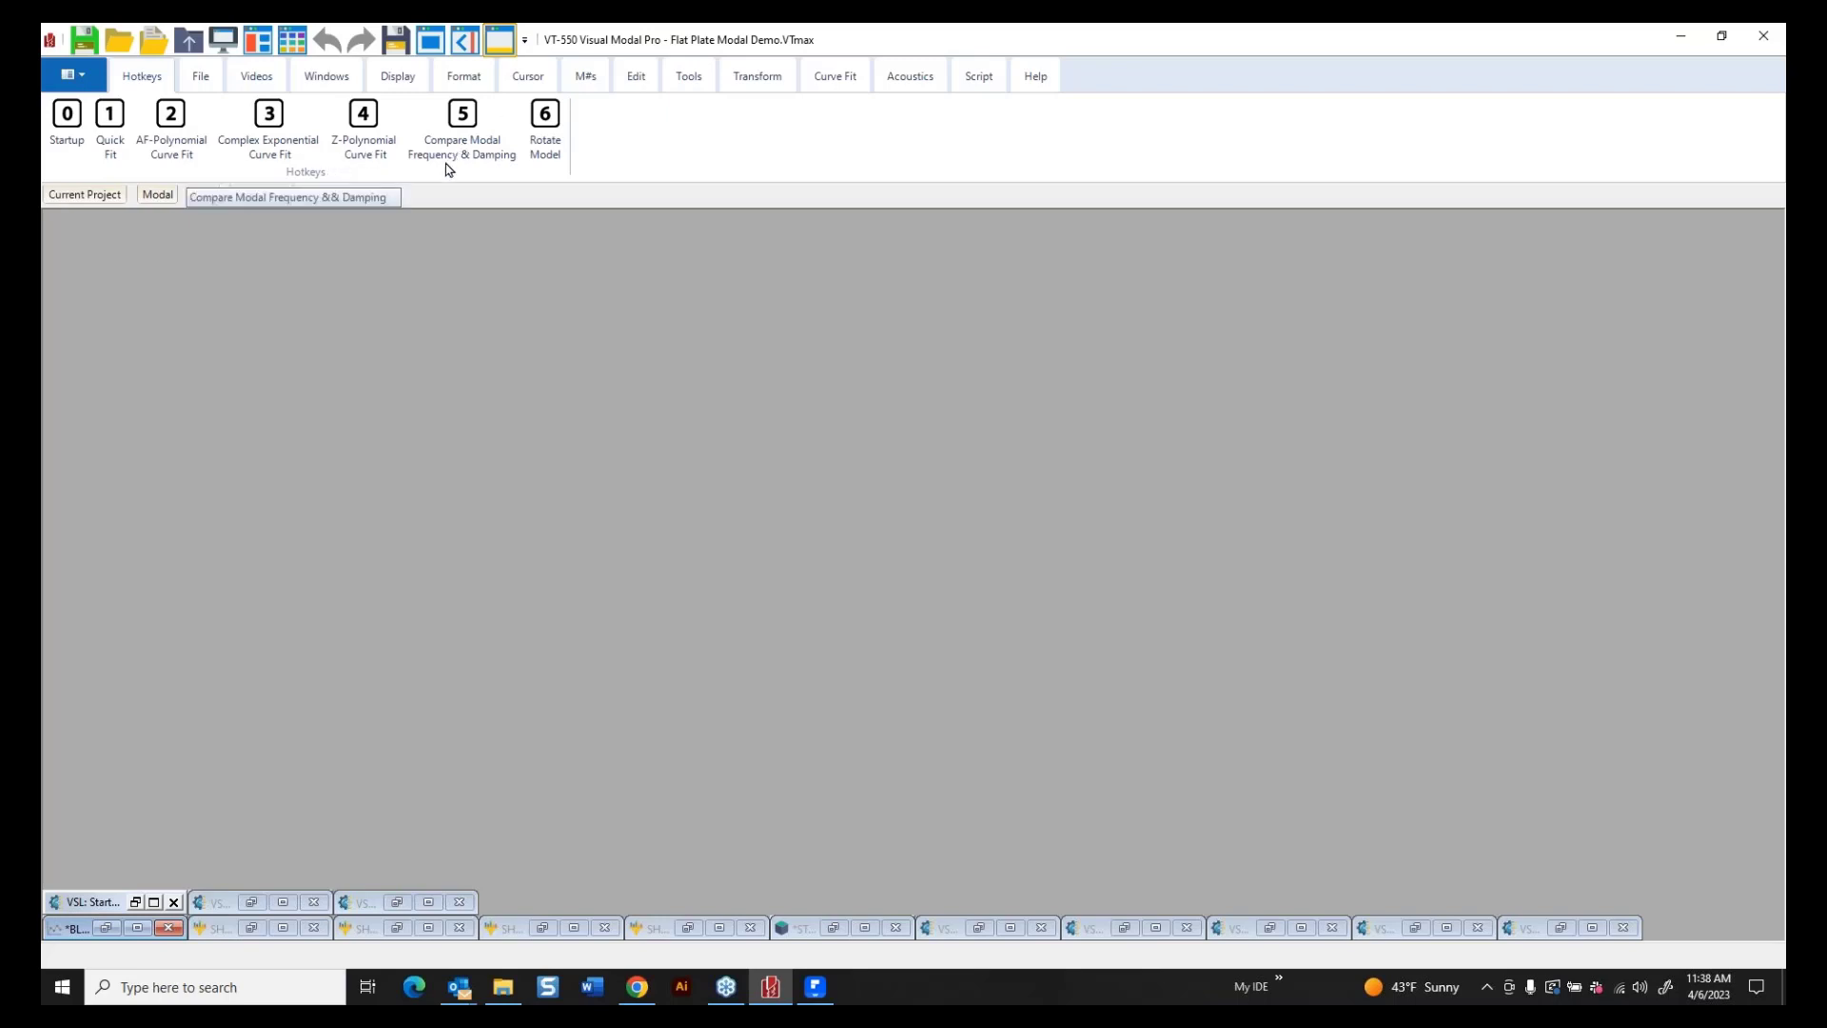
# Run Quick Fit on the plate FRFs, step through the mode shapes beside their matching ODS's, and zoom the FRF plot around the first two peaks.
pyautogui.click(109, 128)
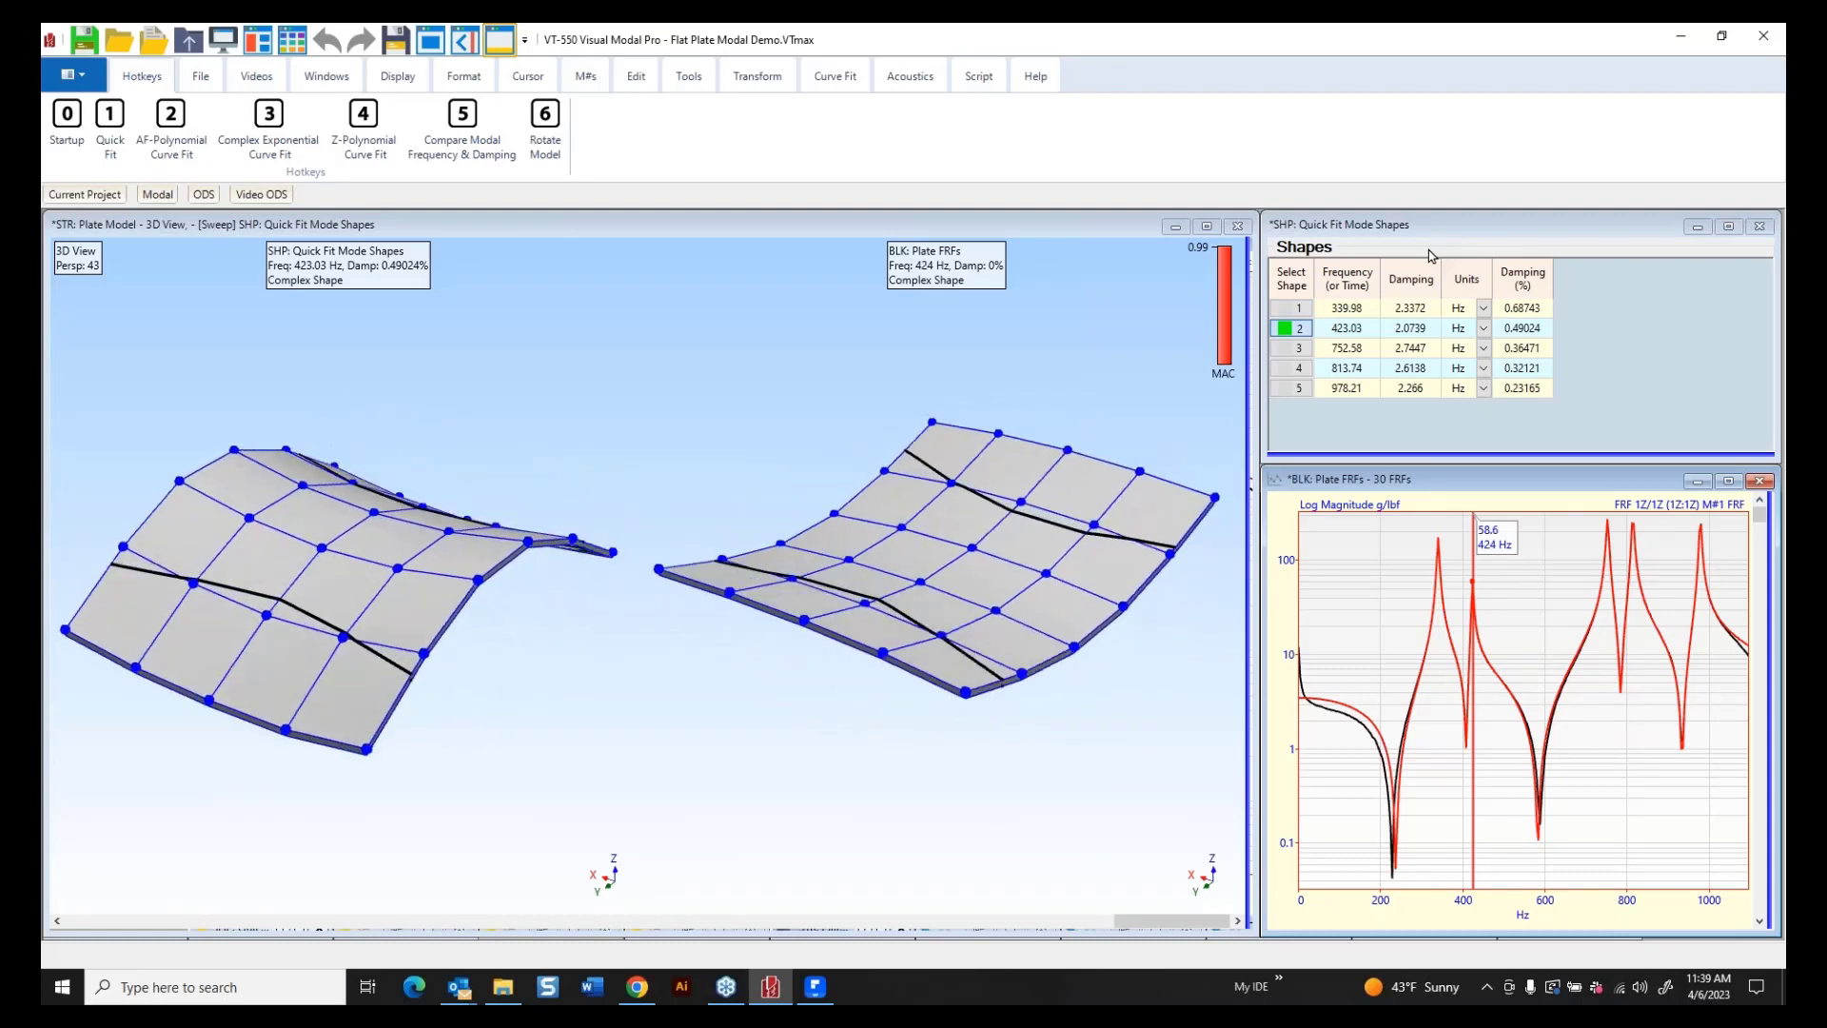
pyautogui.press('Down')
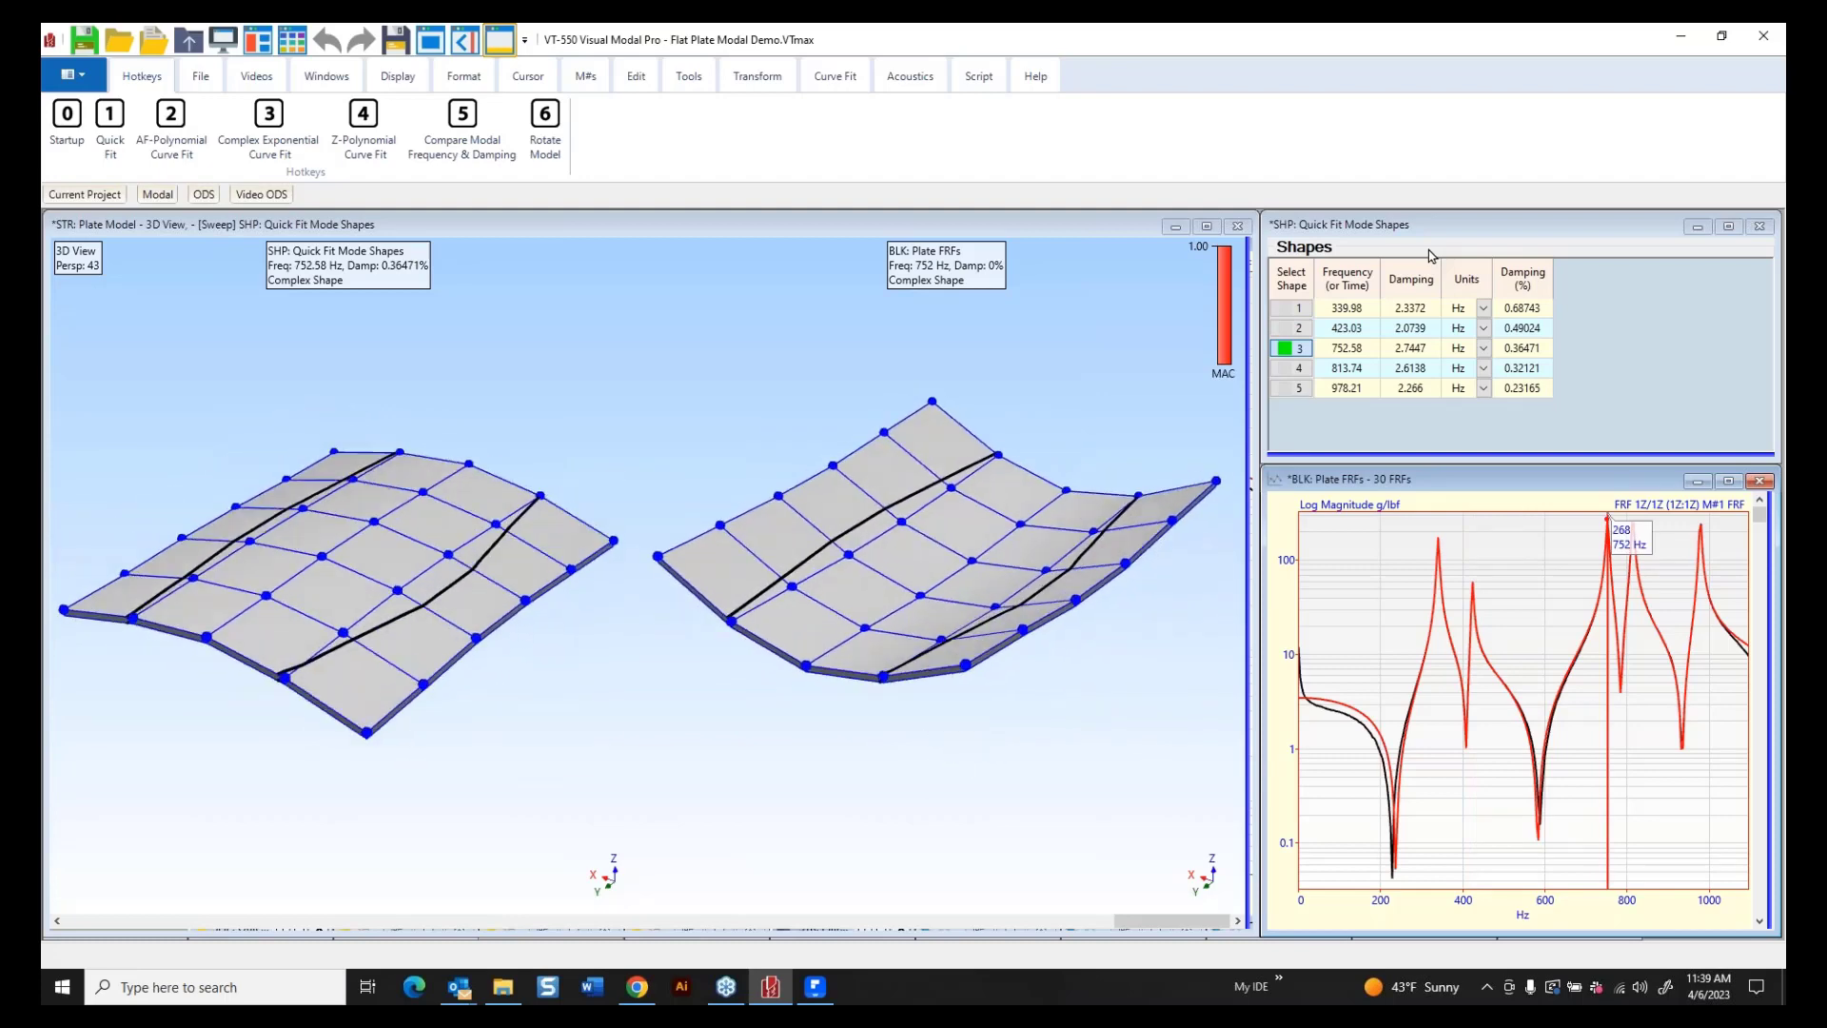
pyautogui.press('Down')
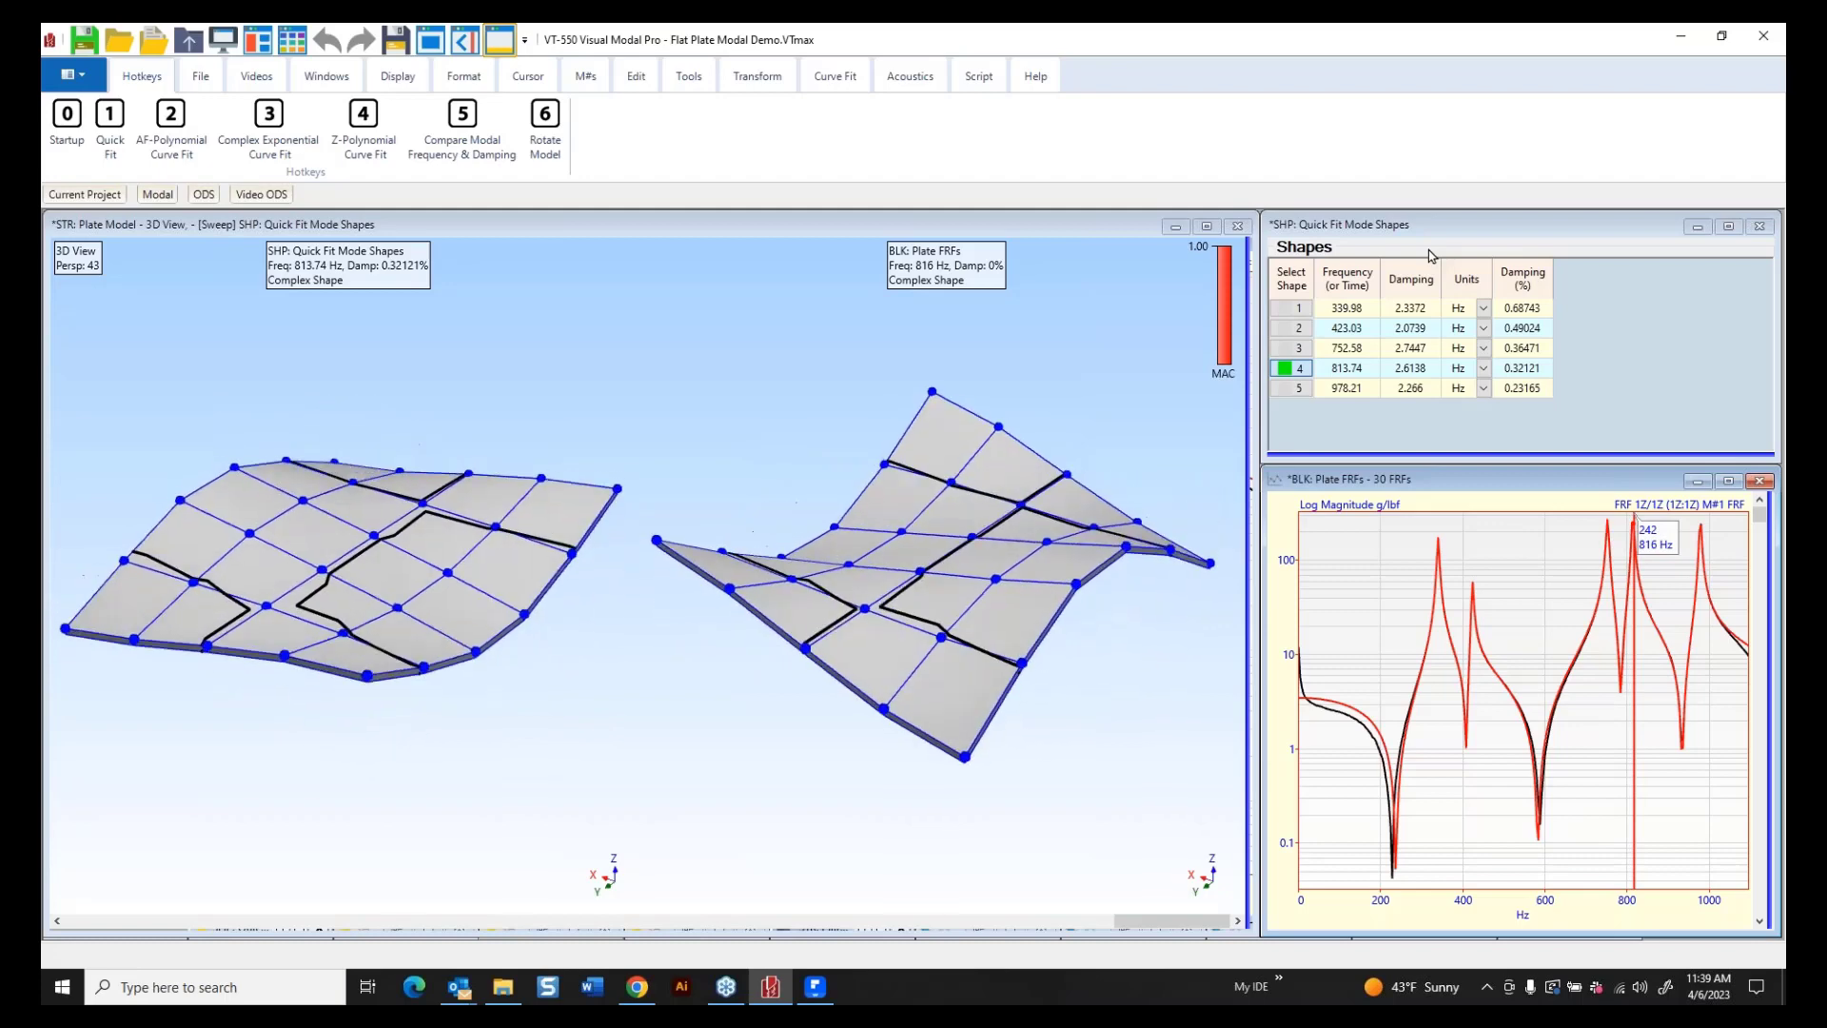
pyautogui.press('Down')
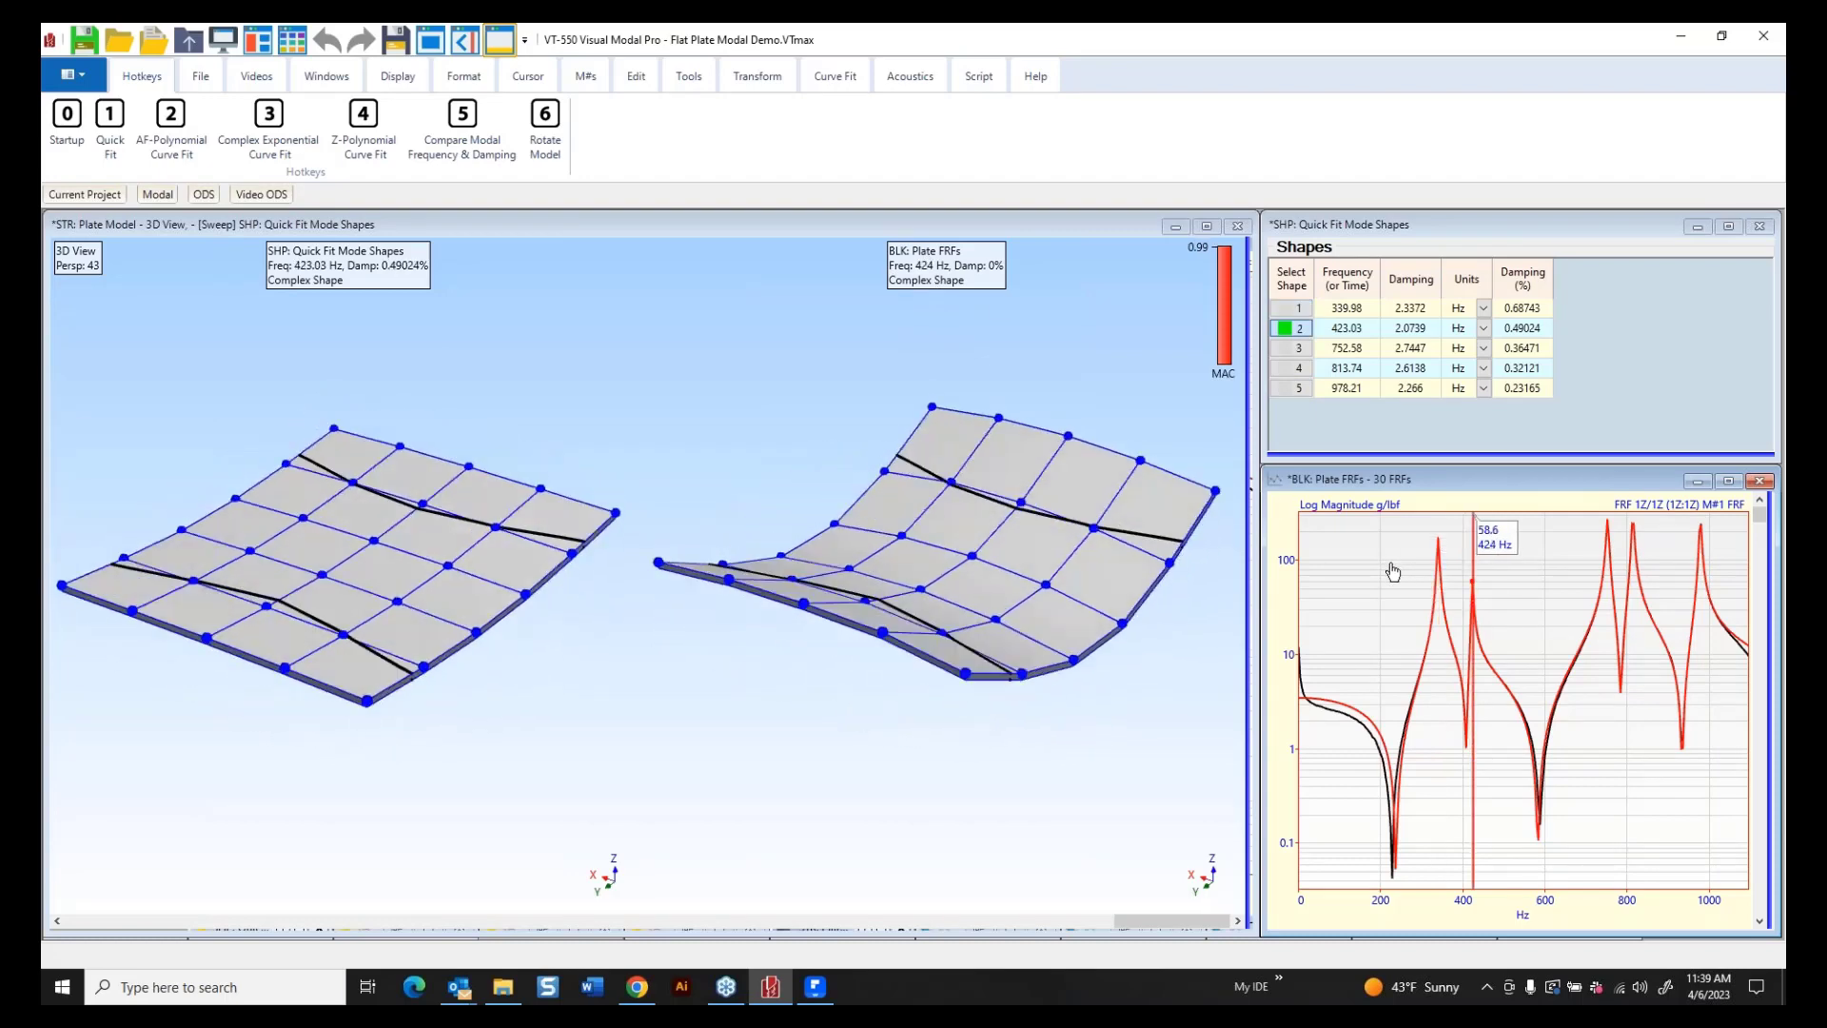
pyautogui.click(1298, 345)
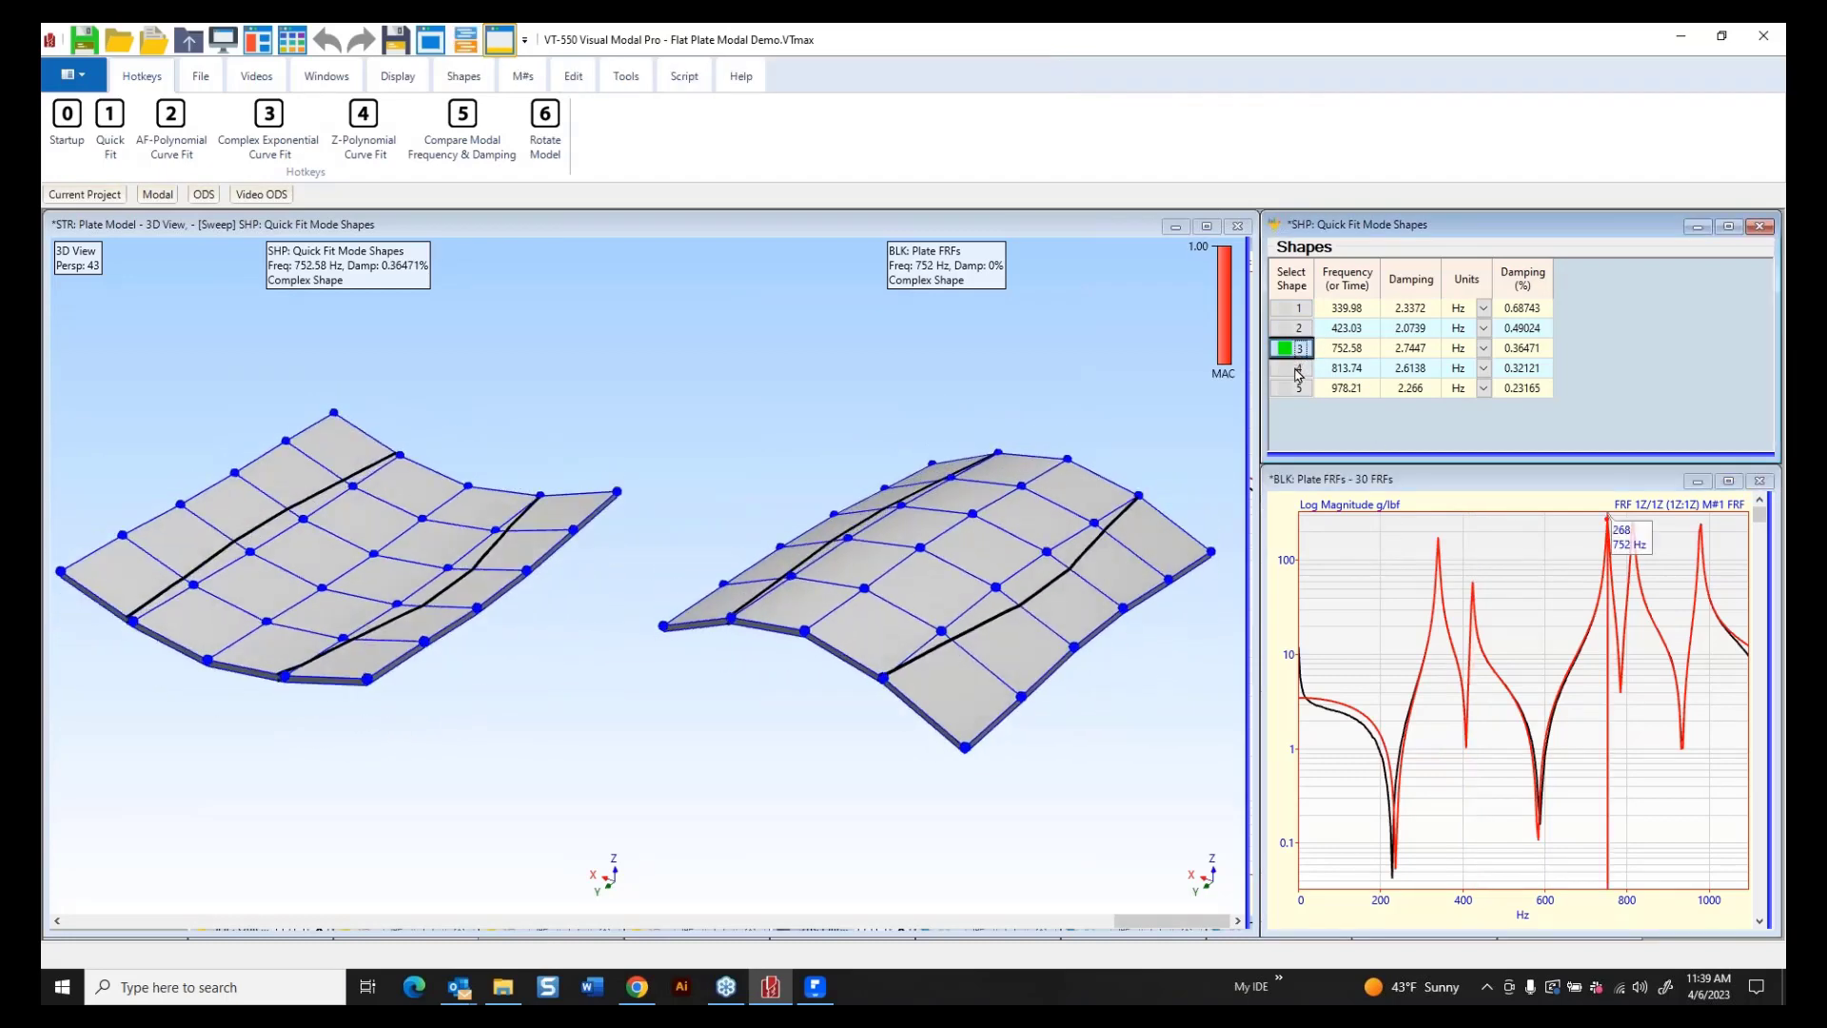
pyautogui.click(1298, 369)
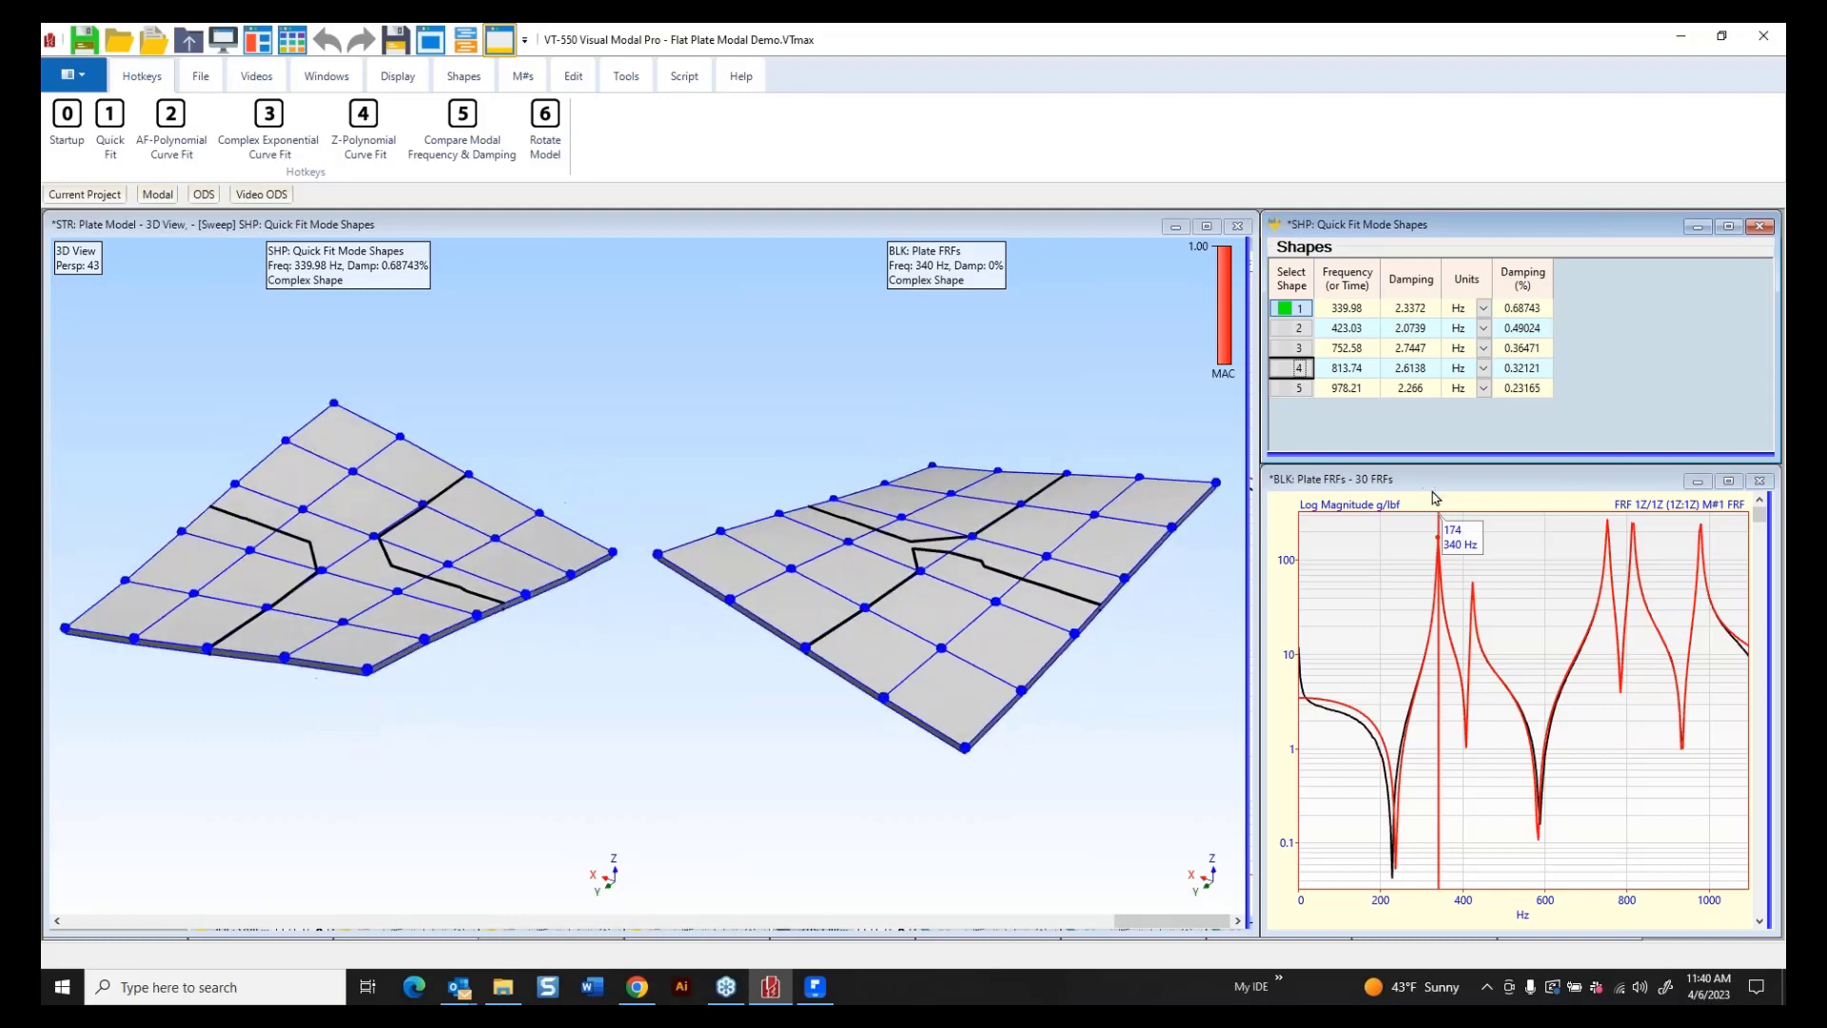
pyautogui.scroll(5, 1437, 577)
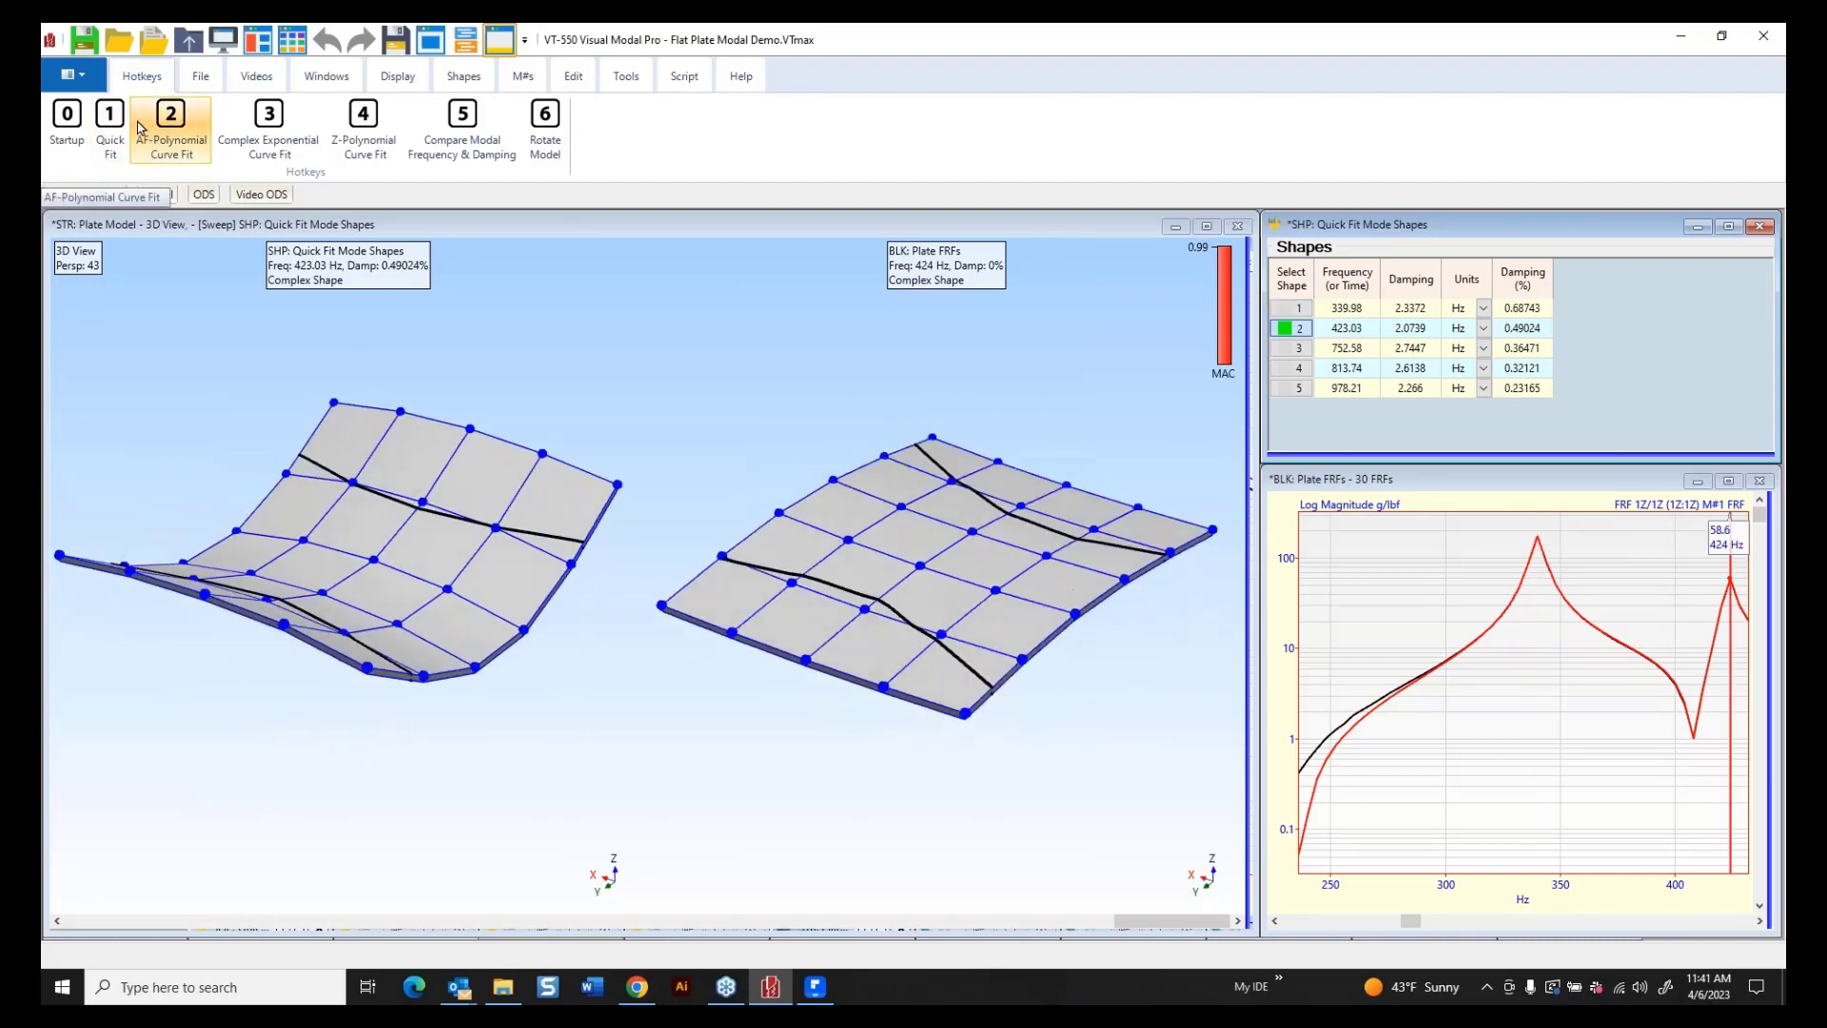
# Rerun Quick Fit, accept its shape comparison message, and open its script with the steps list enlarged to show every step.
pyautogui.click(105, 126)
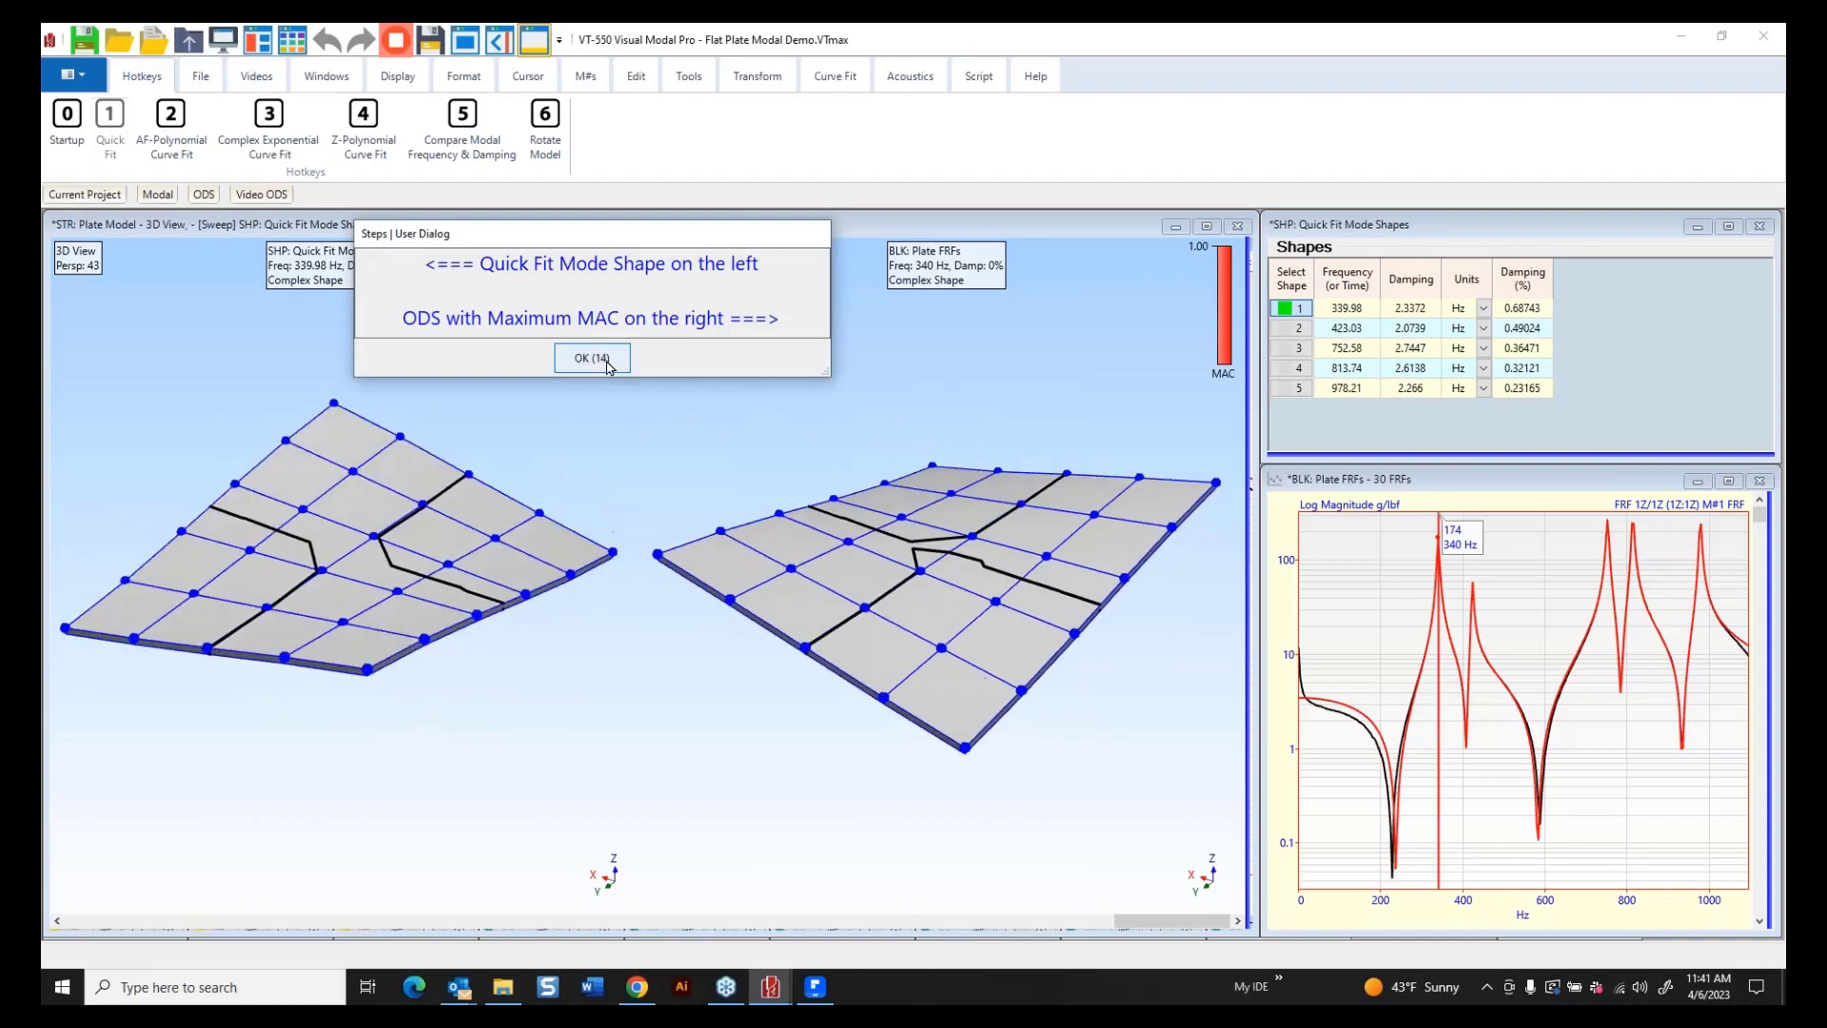
pyautogui.click(607, 364)
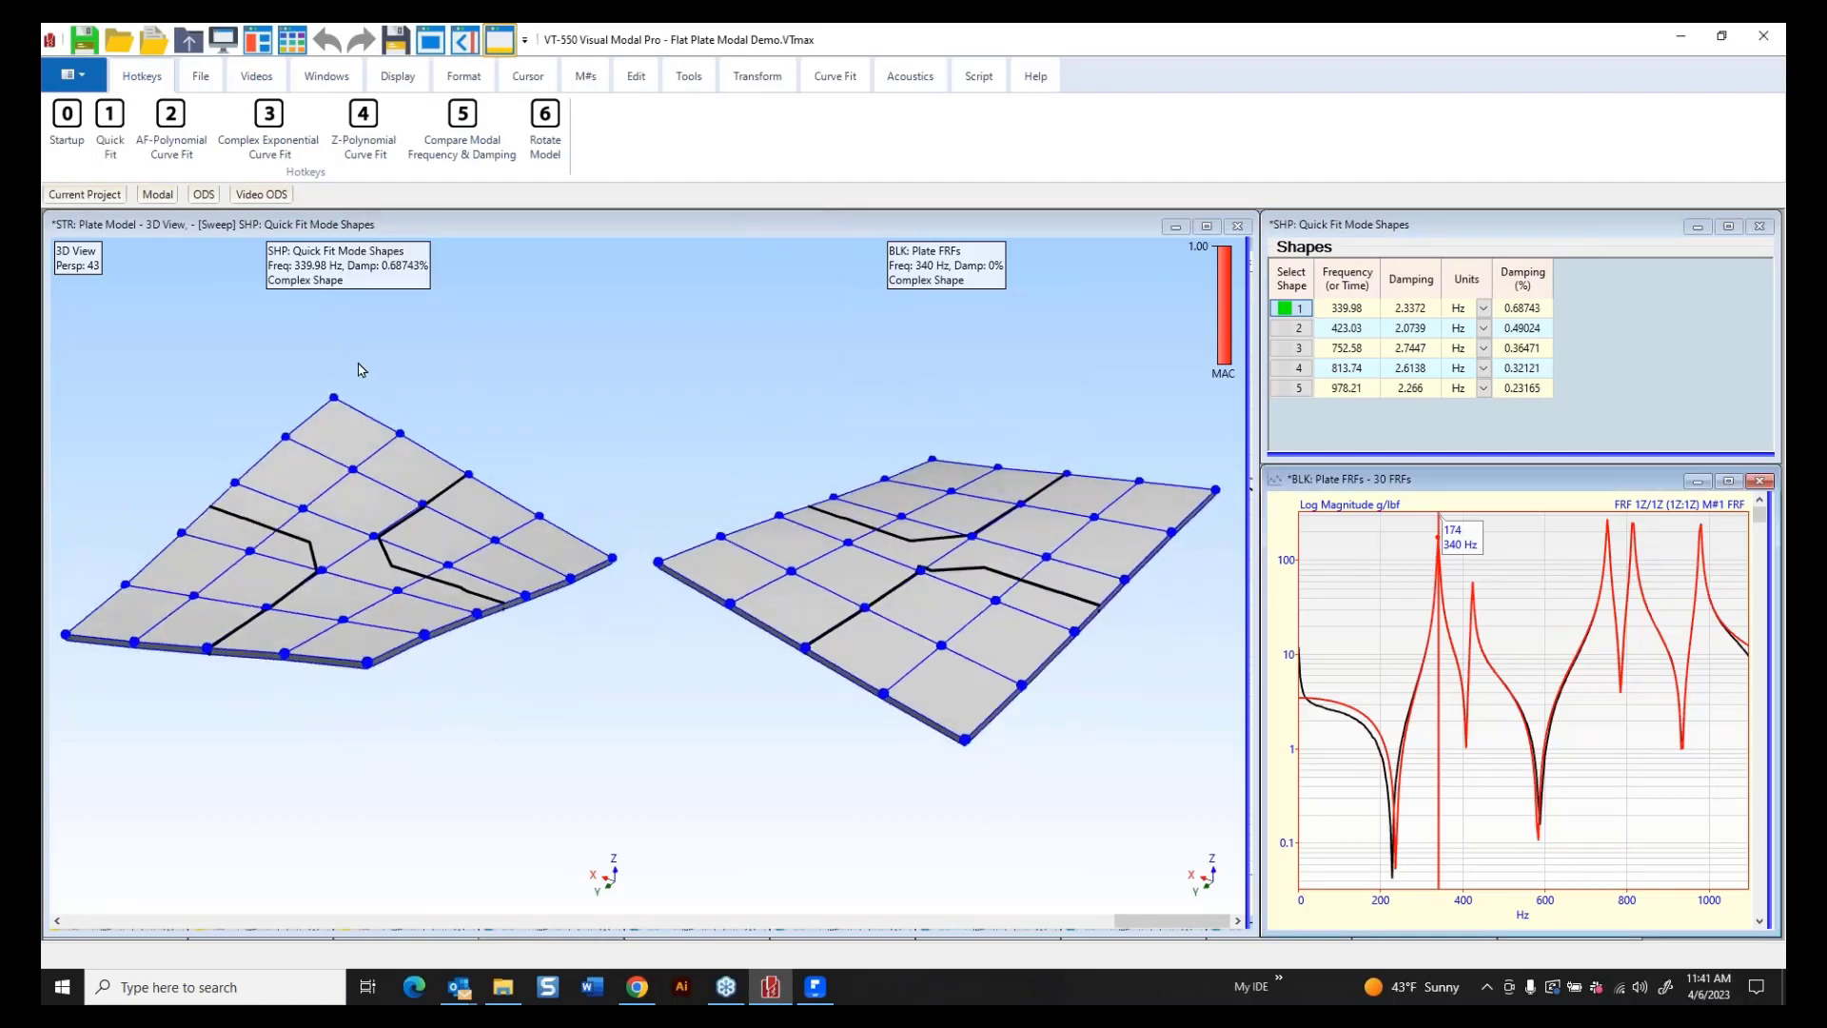
pyautogui.click(114, 123)
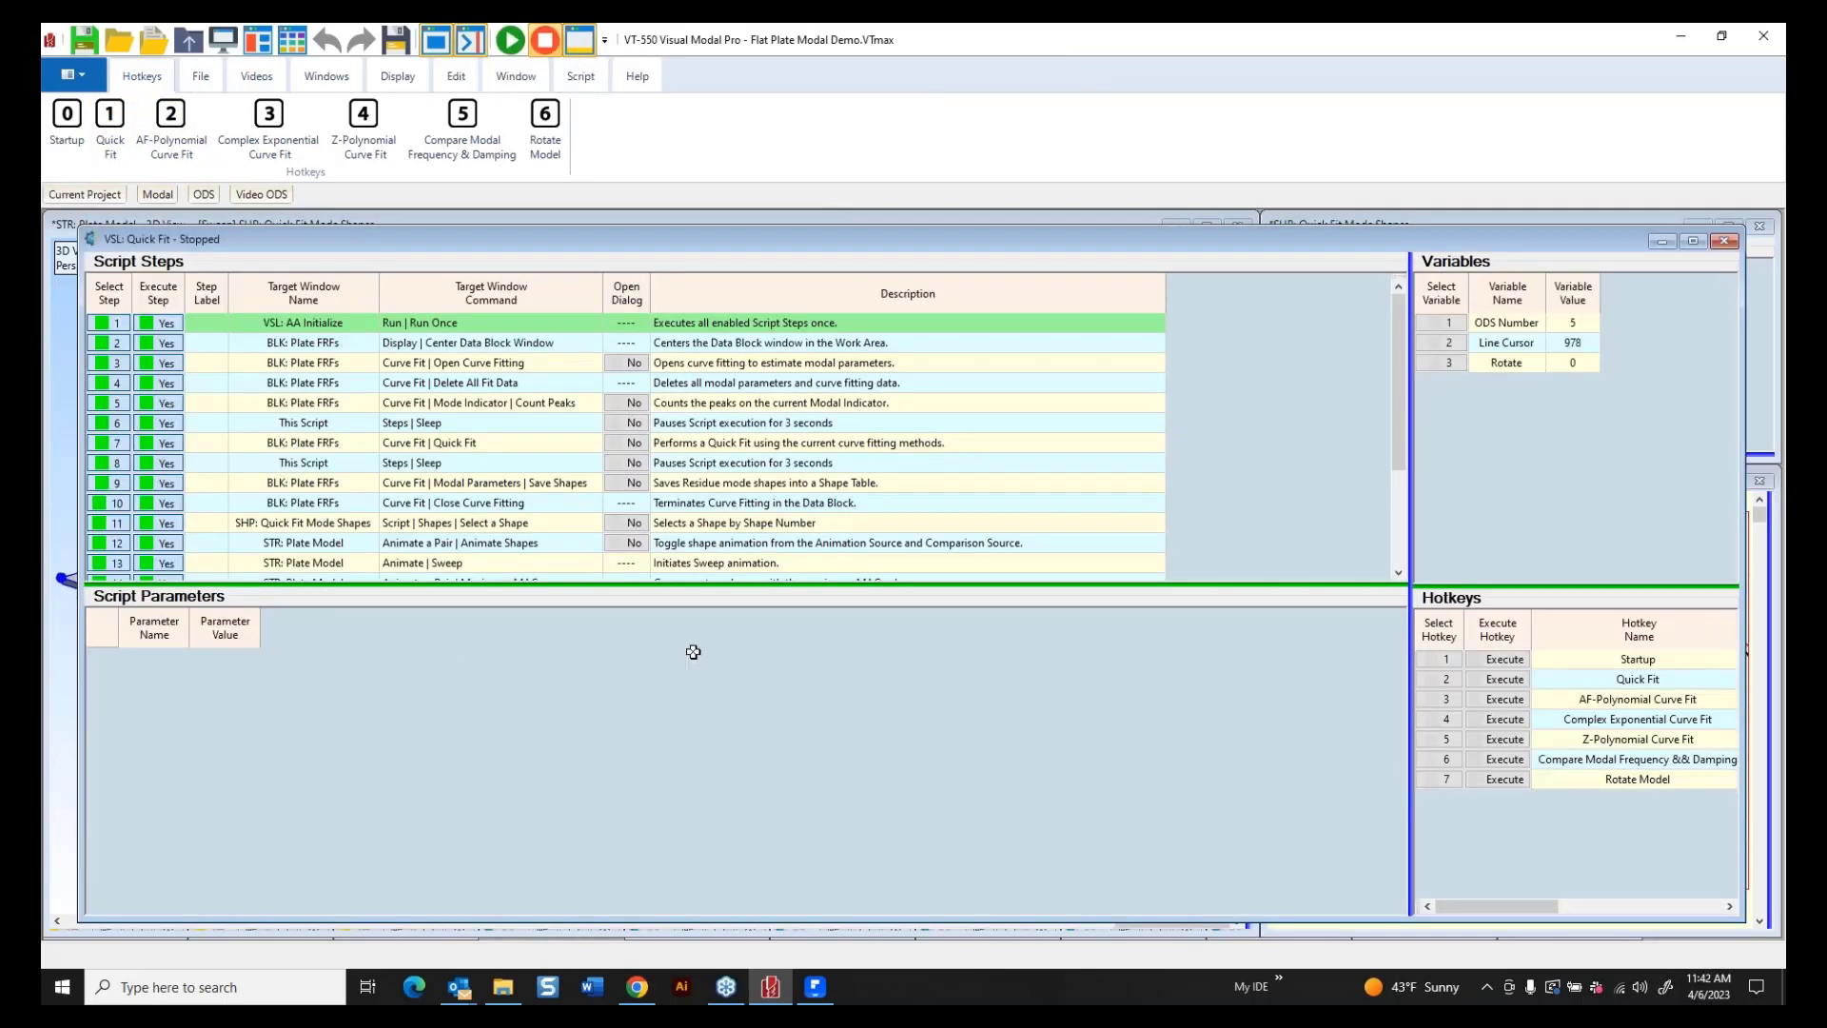
pyautogui.moveTo(743, 583); pyautogui.dragTo(766, 764)
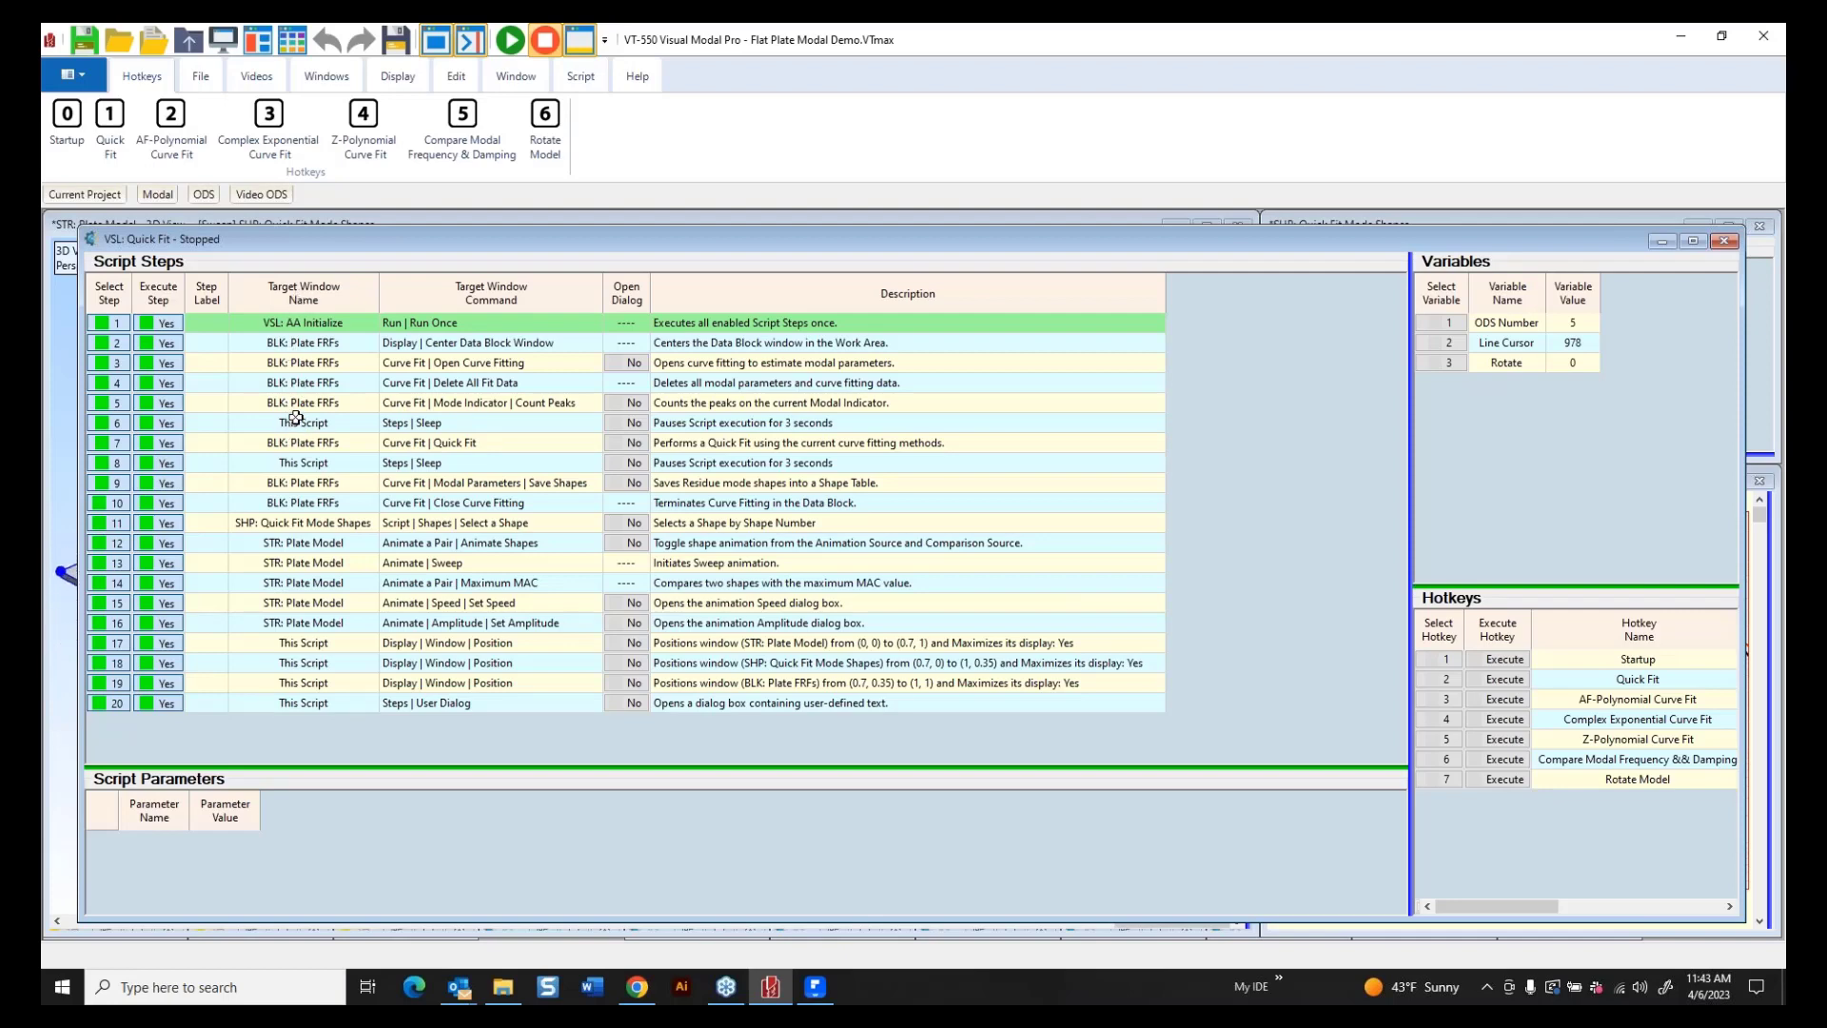
# Set the Sleep command in step 6 of the Quick Fit script to 6 seconds.
pyautogui.click(422, 417)
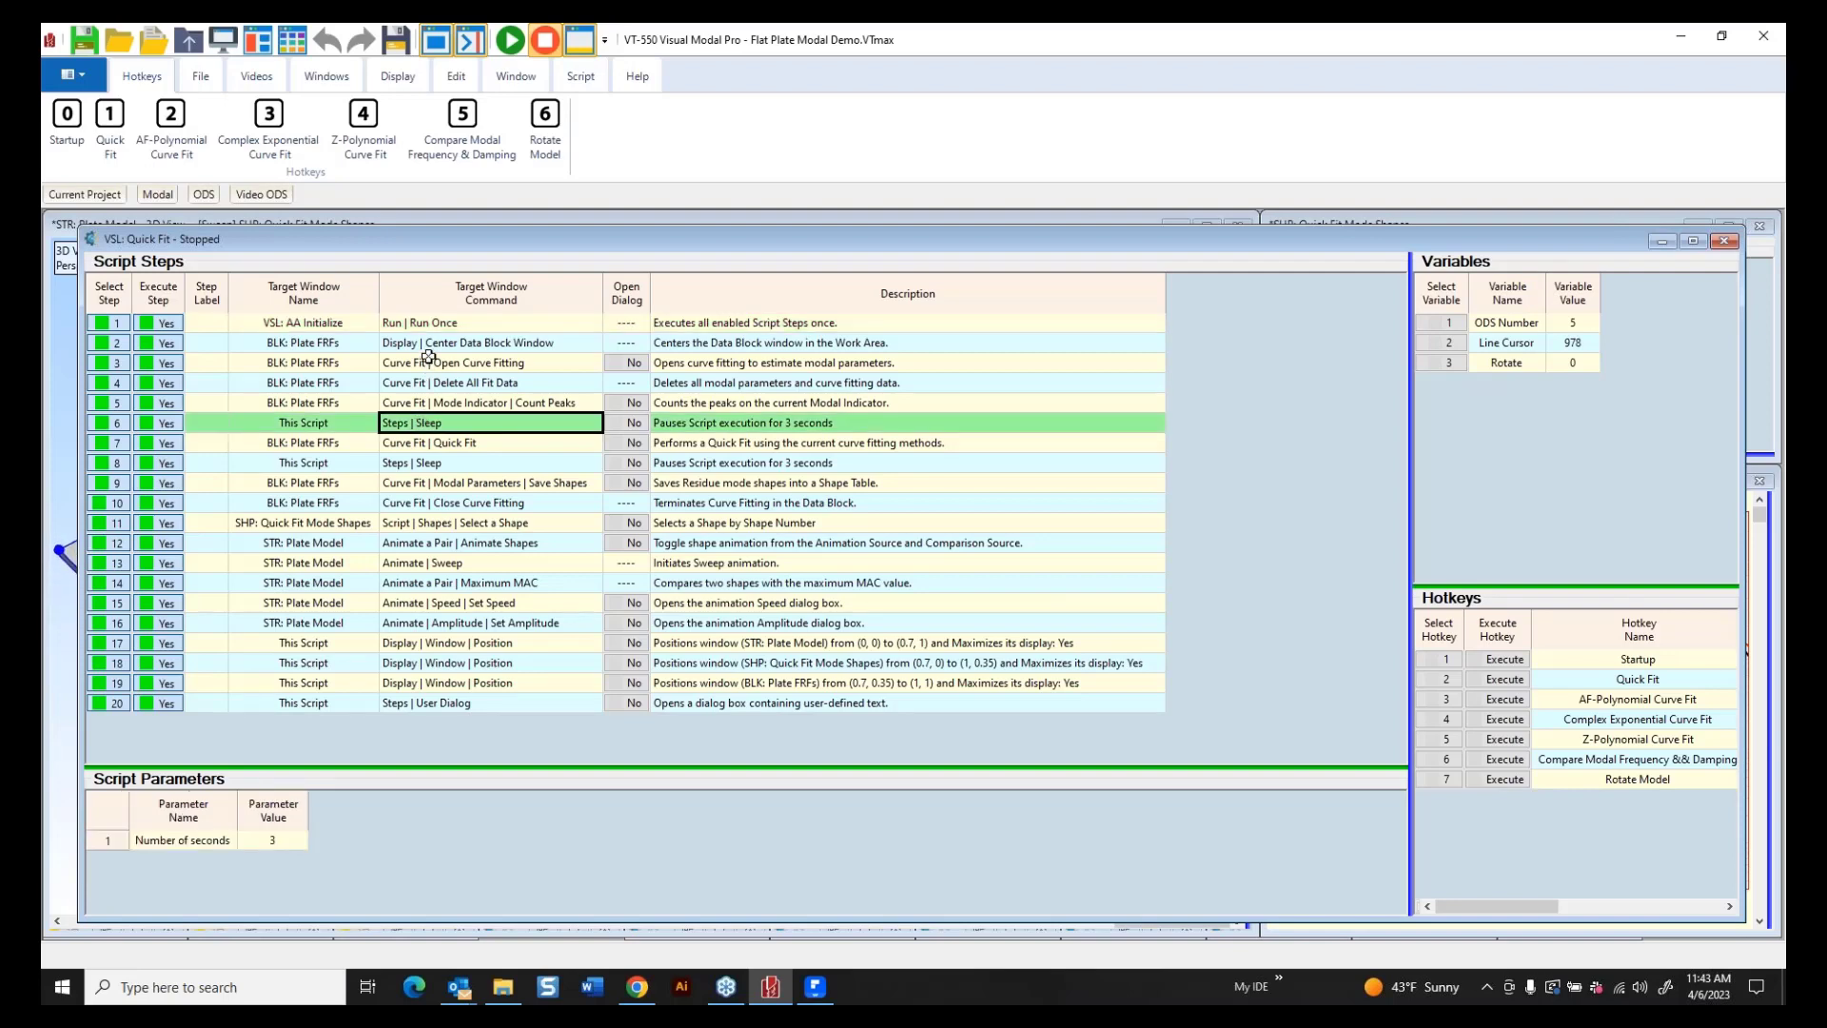
pyautogui.click(404, 443)
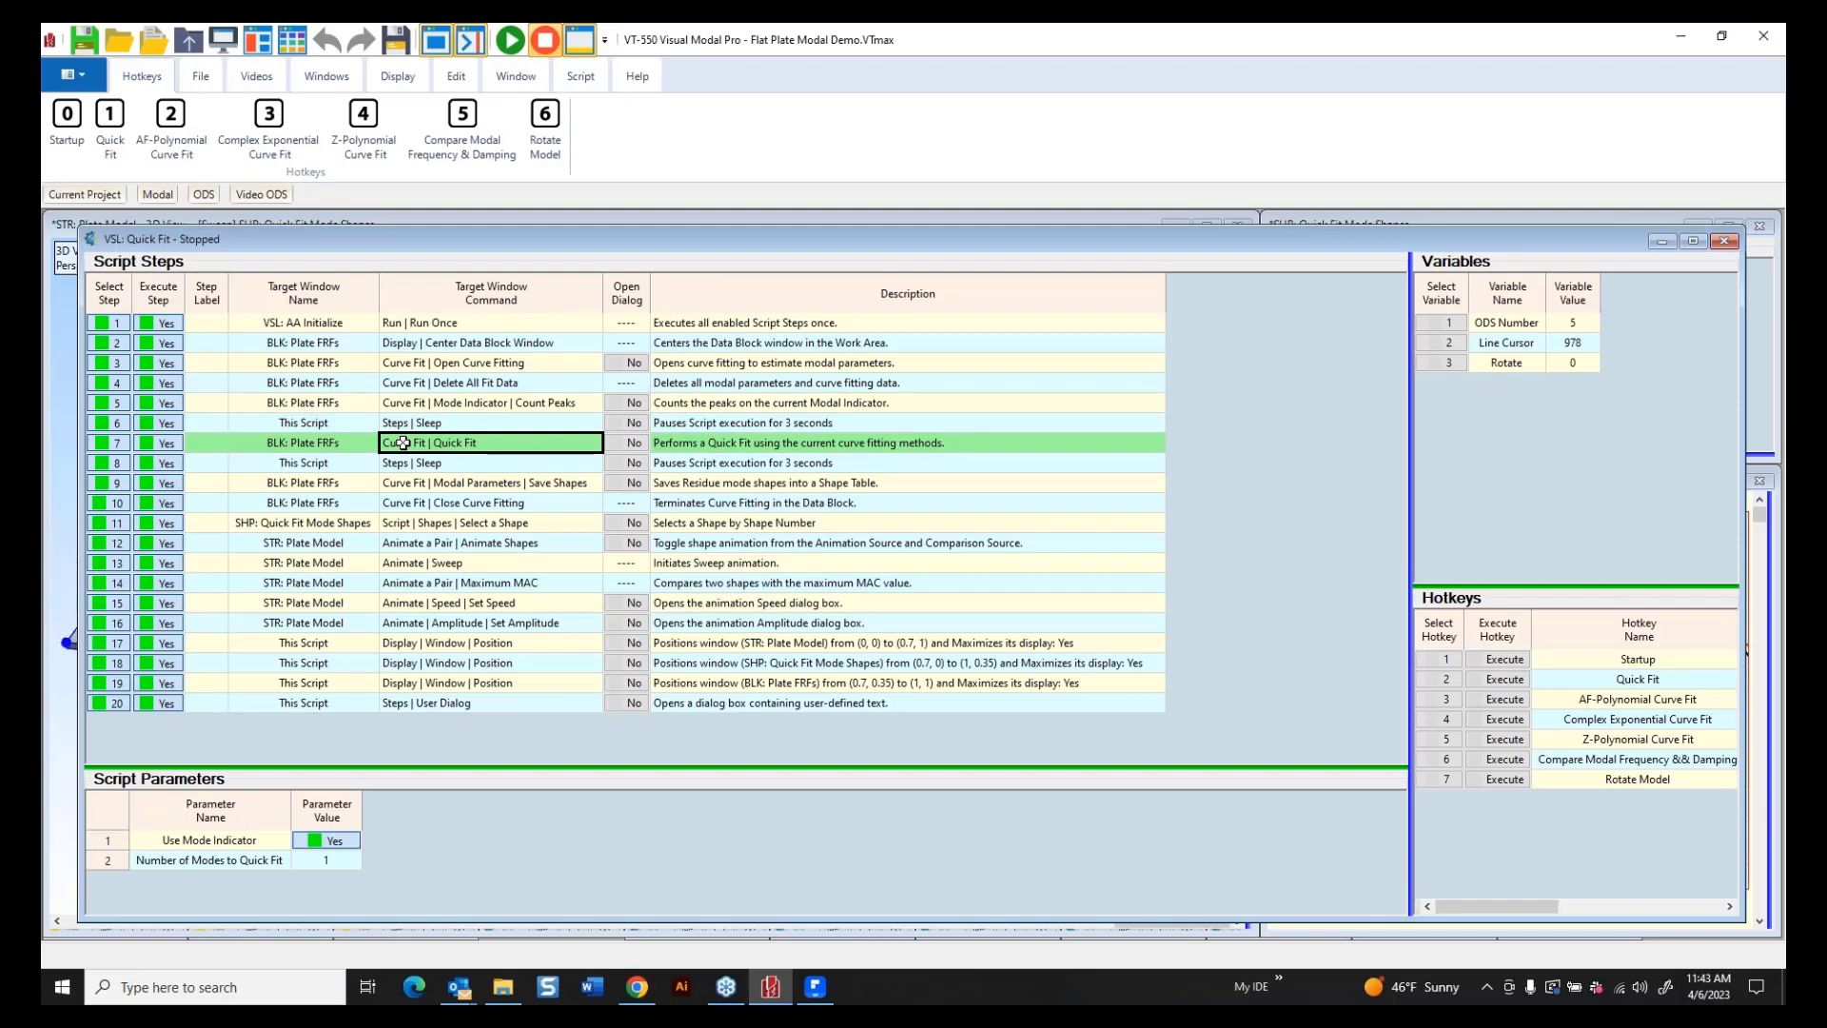
pyautogui.click(407, 422)
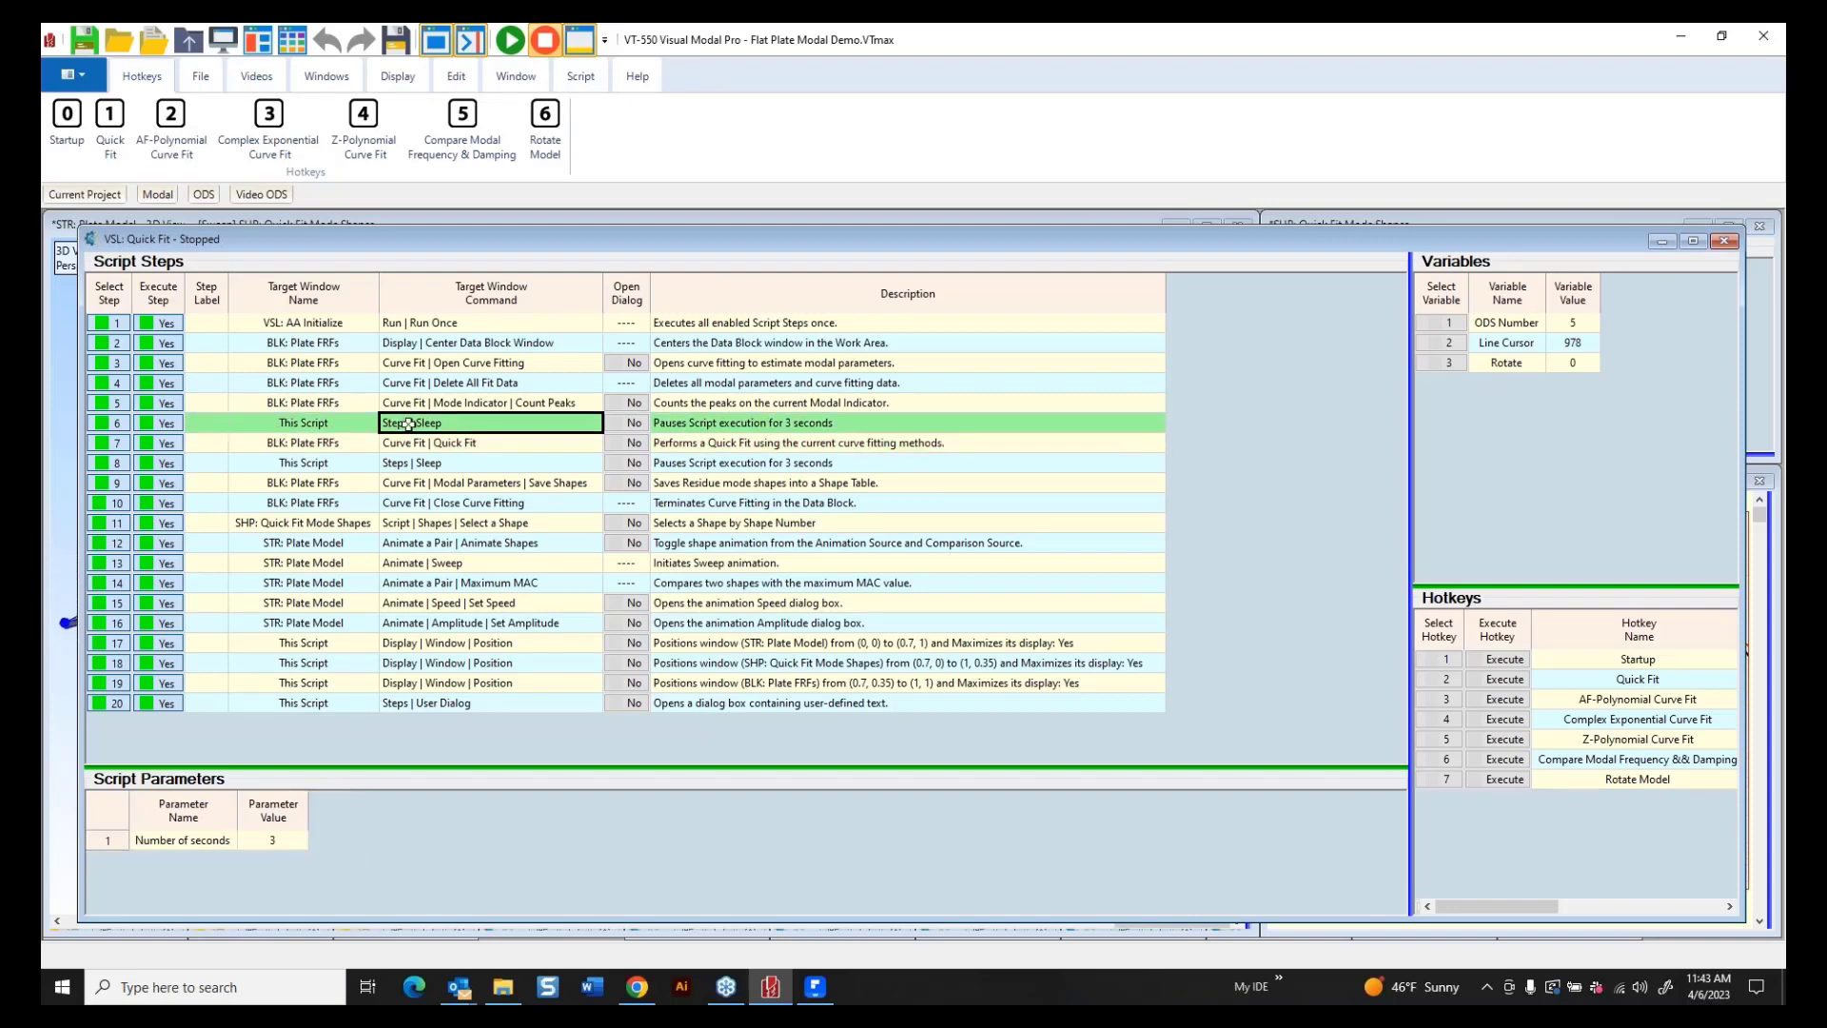
pyautogui.click(290, 841)
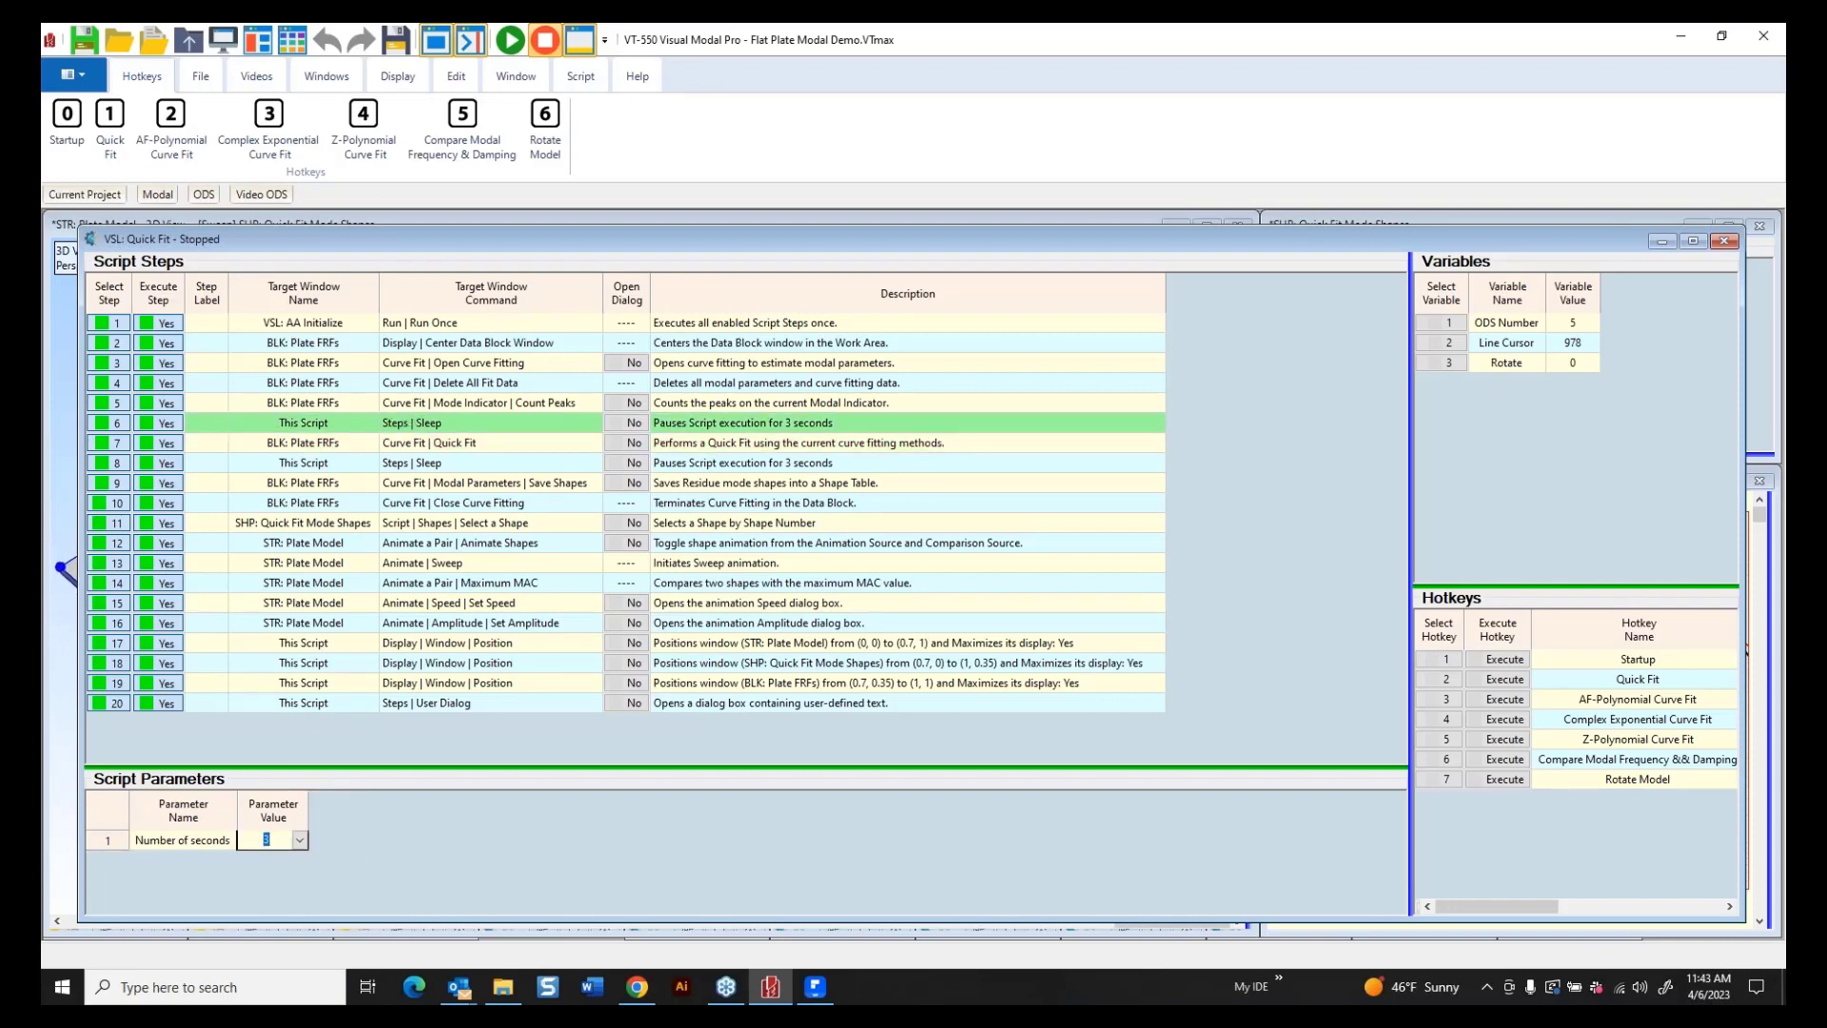
pyautogui.write('6')
pyautogui.press('Return')
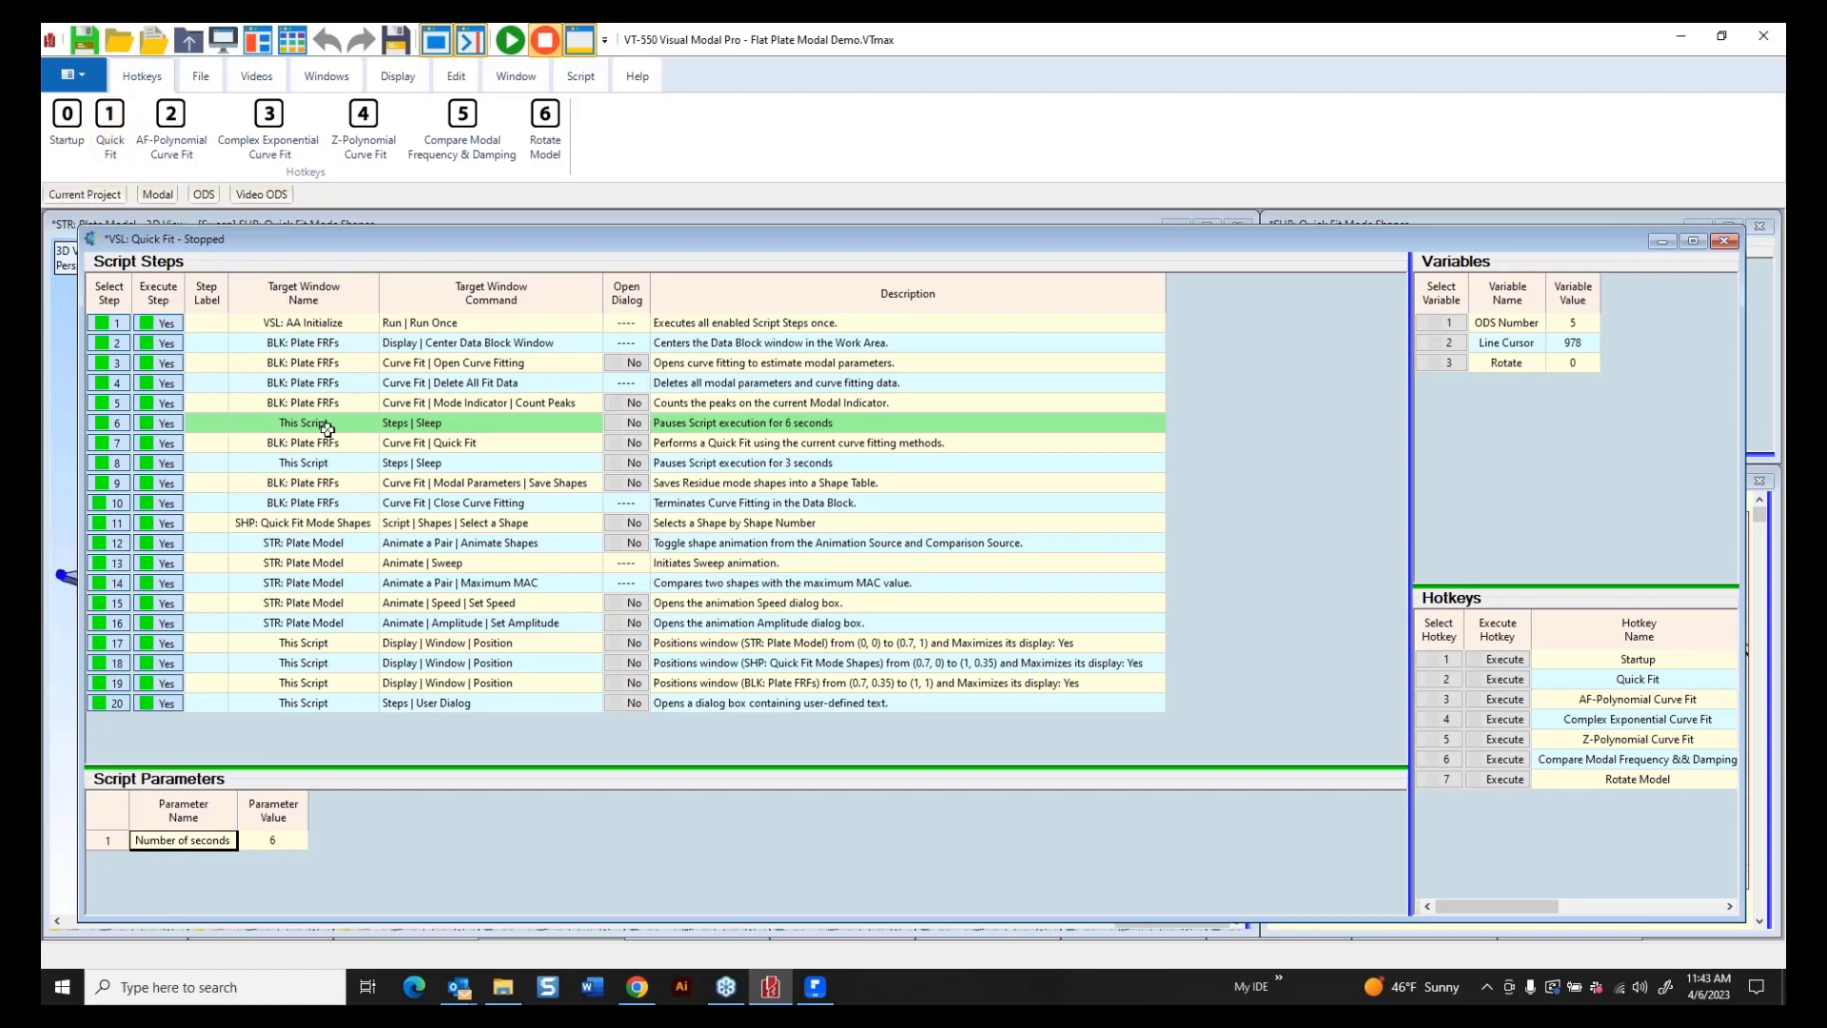
# Set the Sleep command in step 8 of the Quick Fit script to 6 seconds.
pyautogui.click(440, 463)
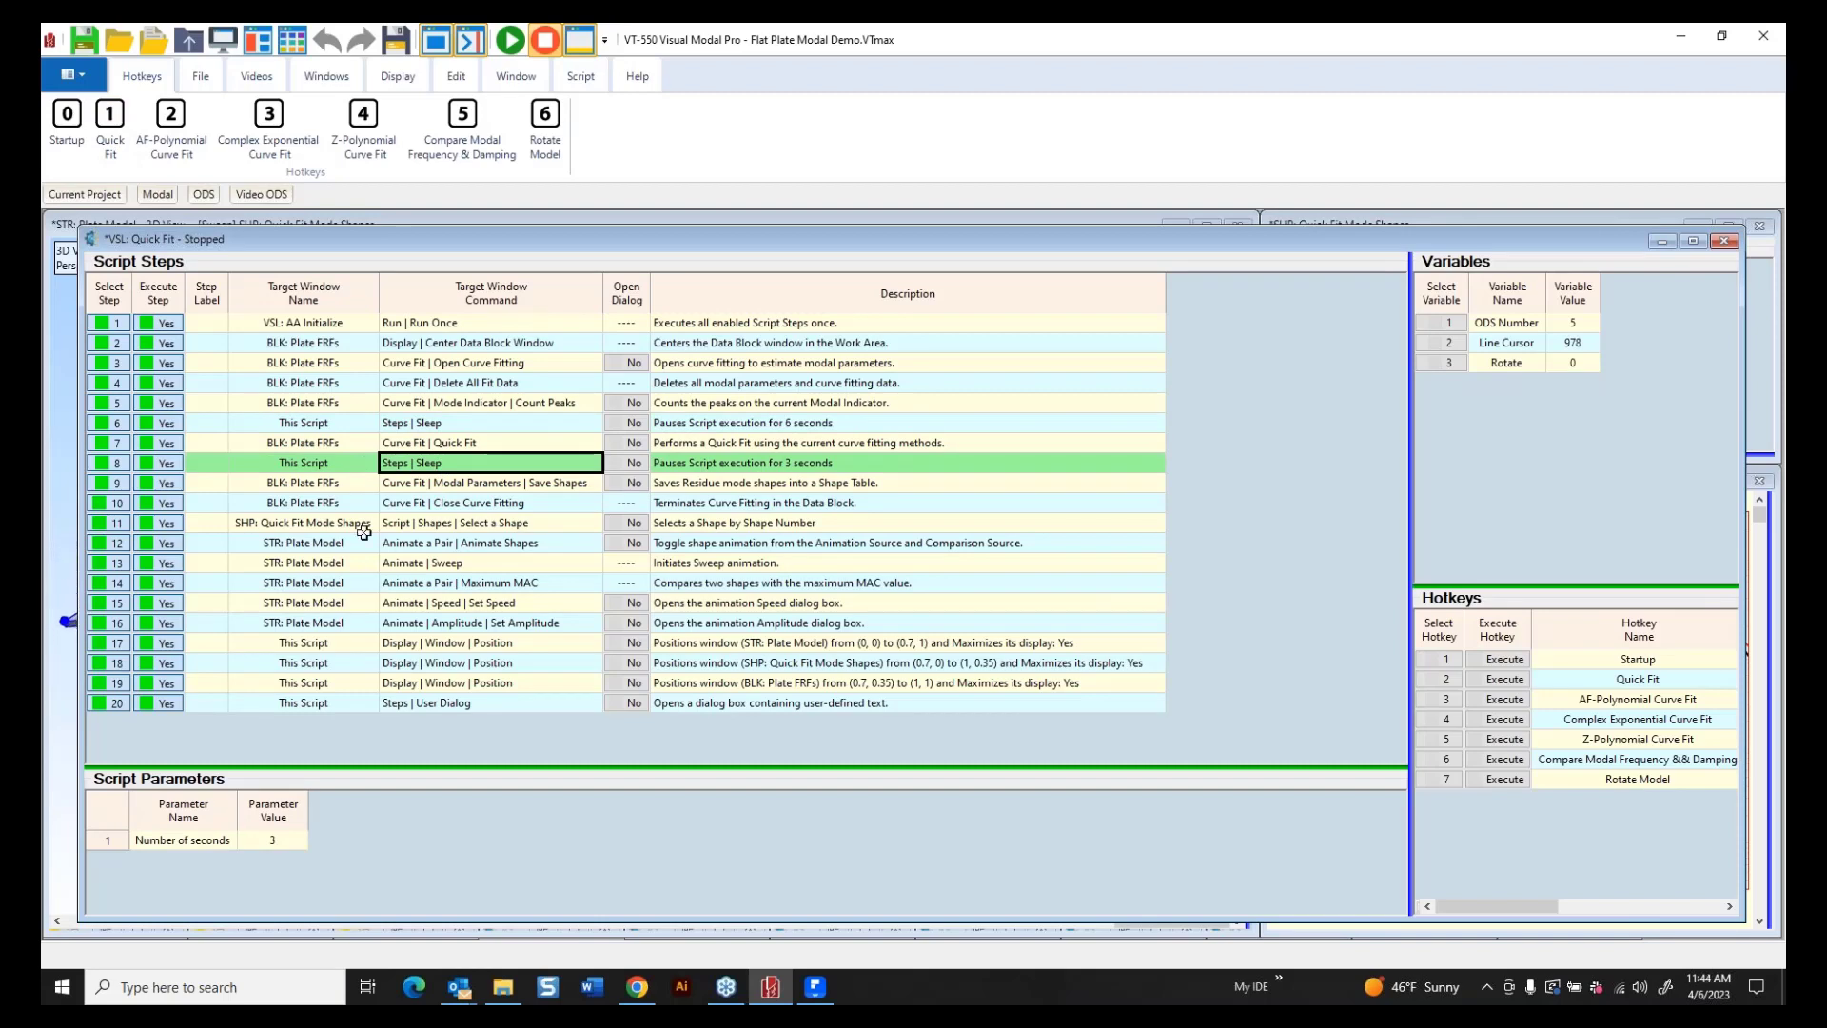
pyautogui.click(285, 839)
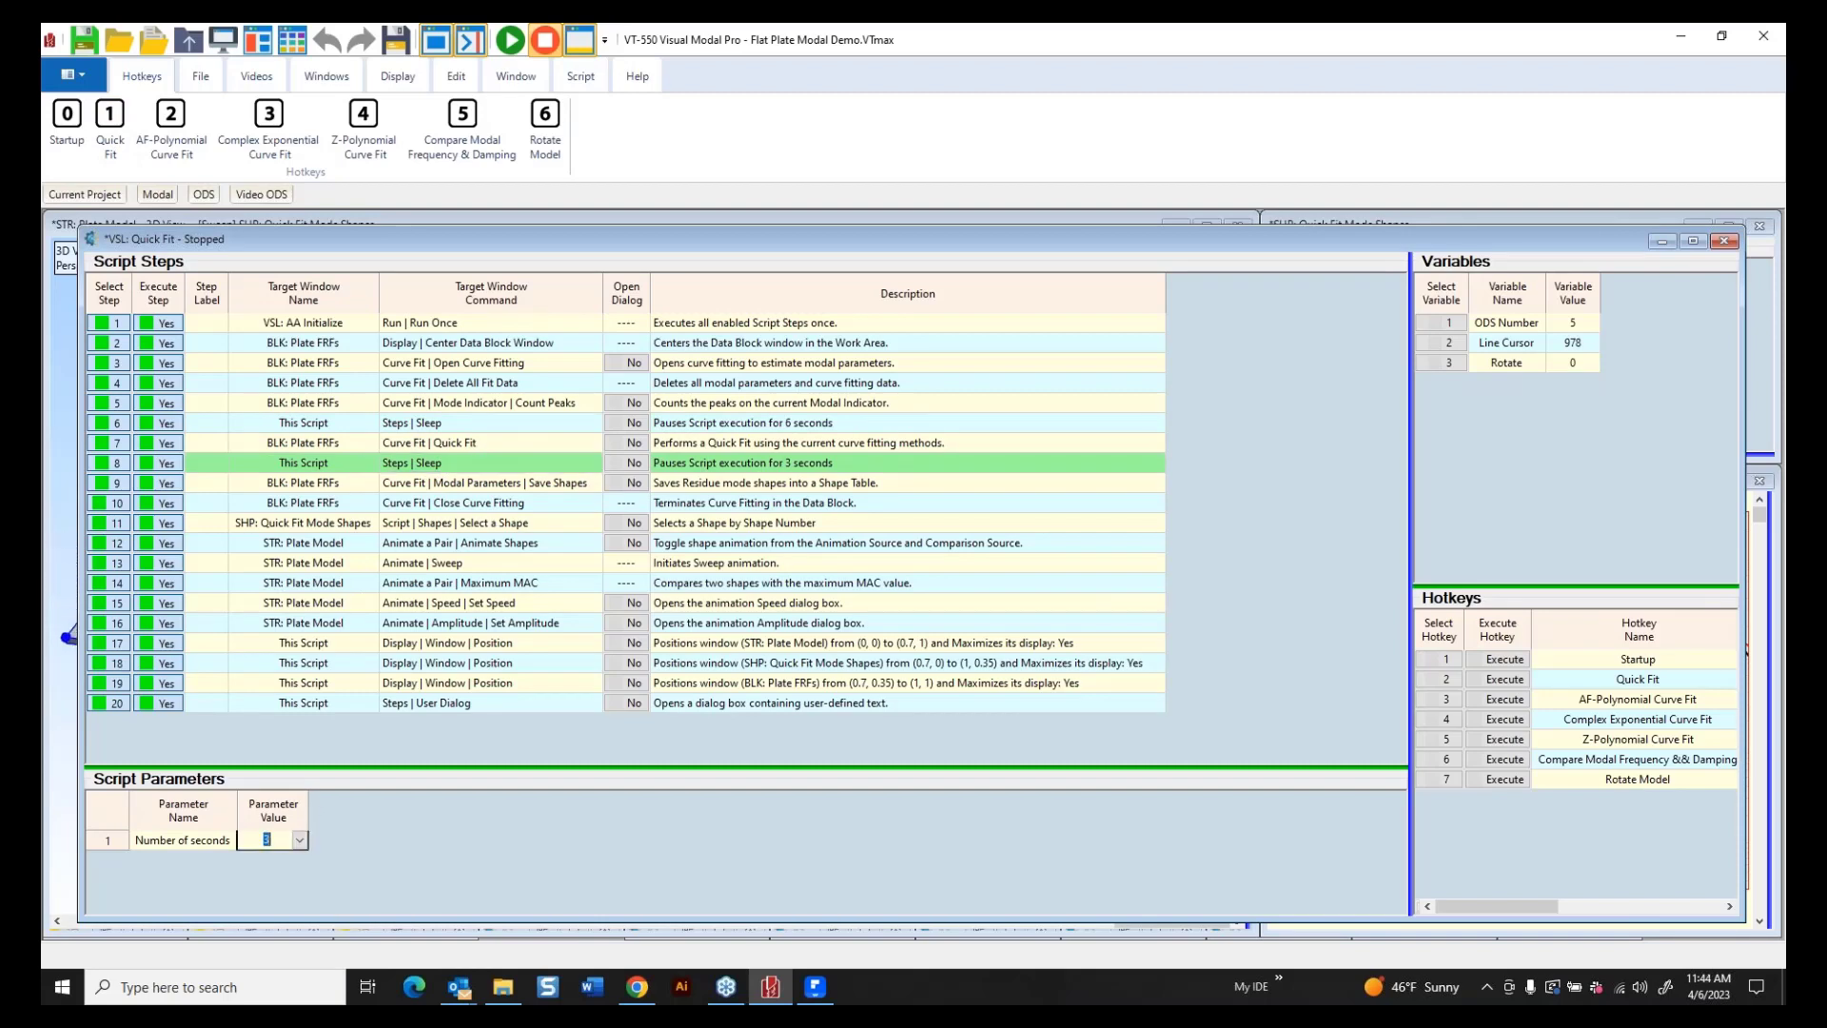
pyautogui.write('6')
pyautogui.press('Return')
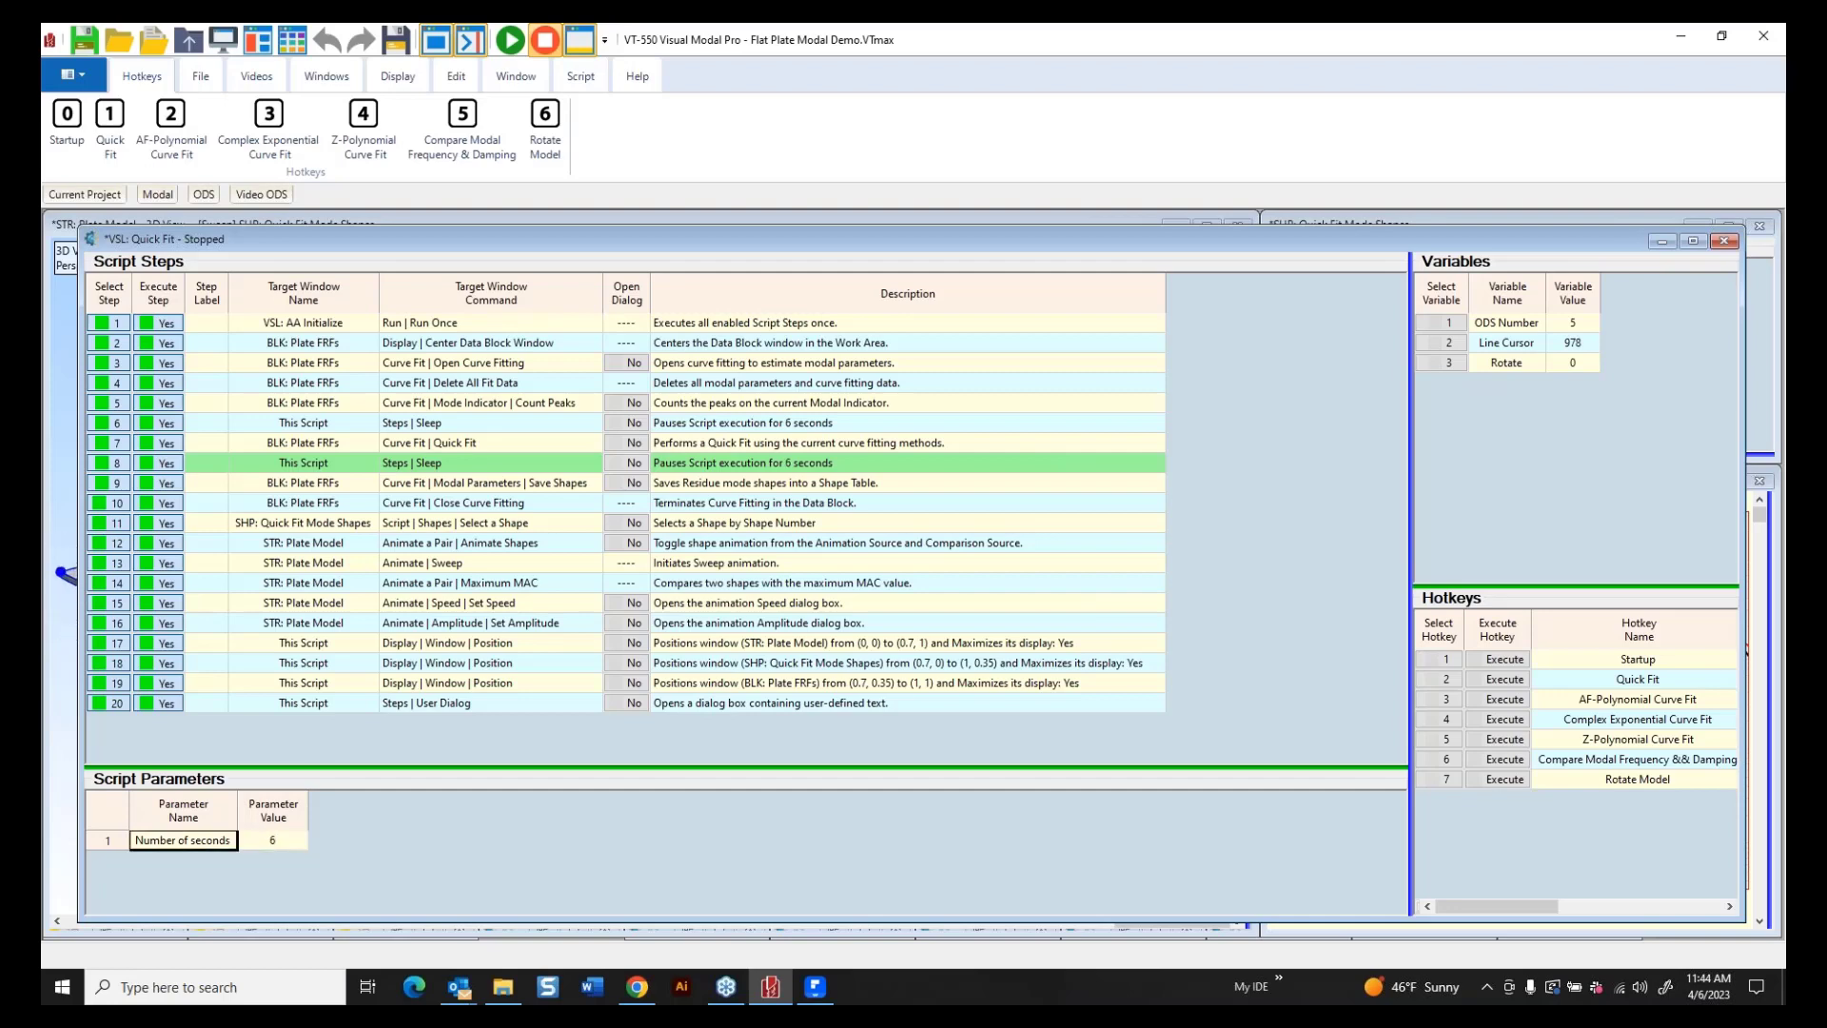
# Examine the parameters of the Quick Fit script's Sleep, Save Shapes, Close Curve Fitting and Select a Shape steps.
pyautogui.click(419, 443)
pyautogui.click(420, 464)
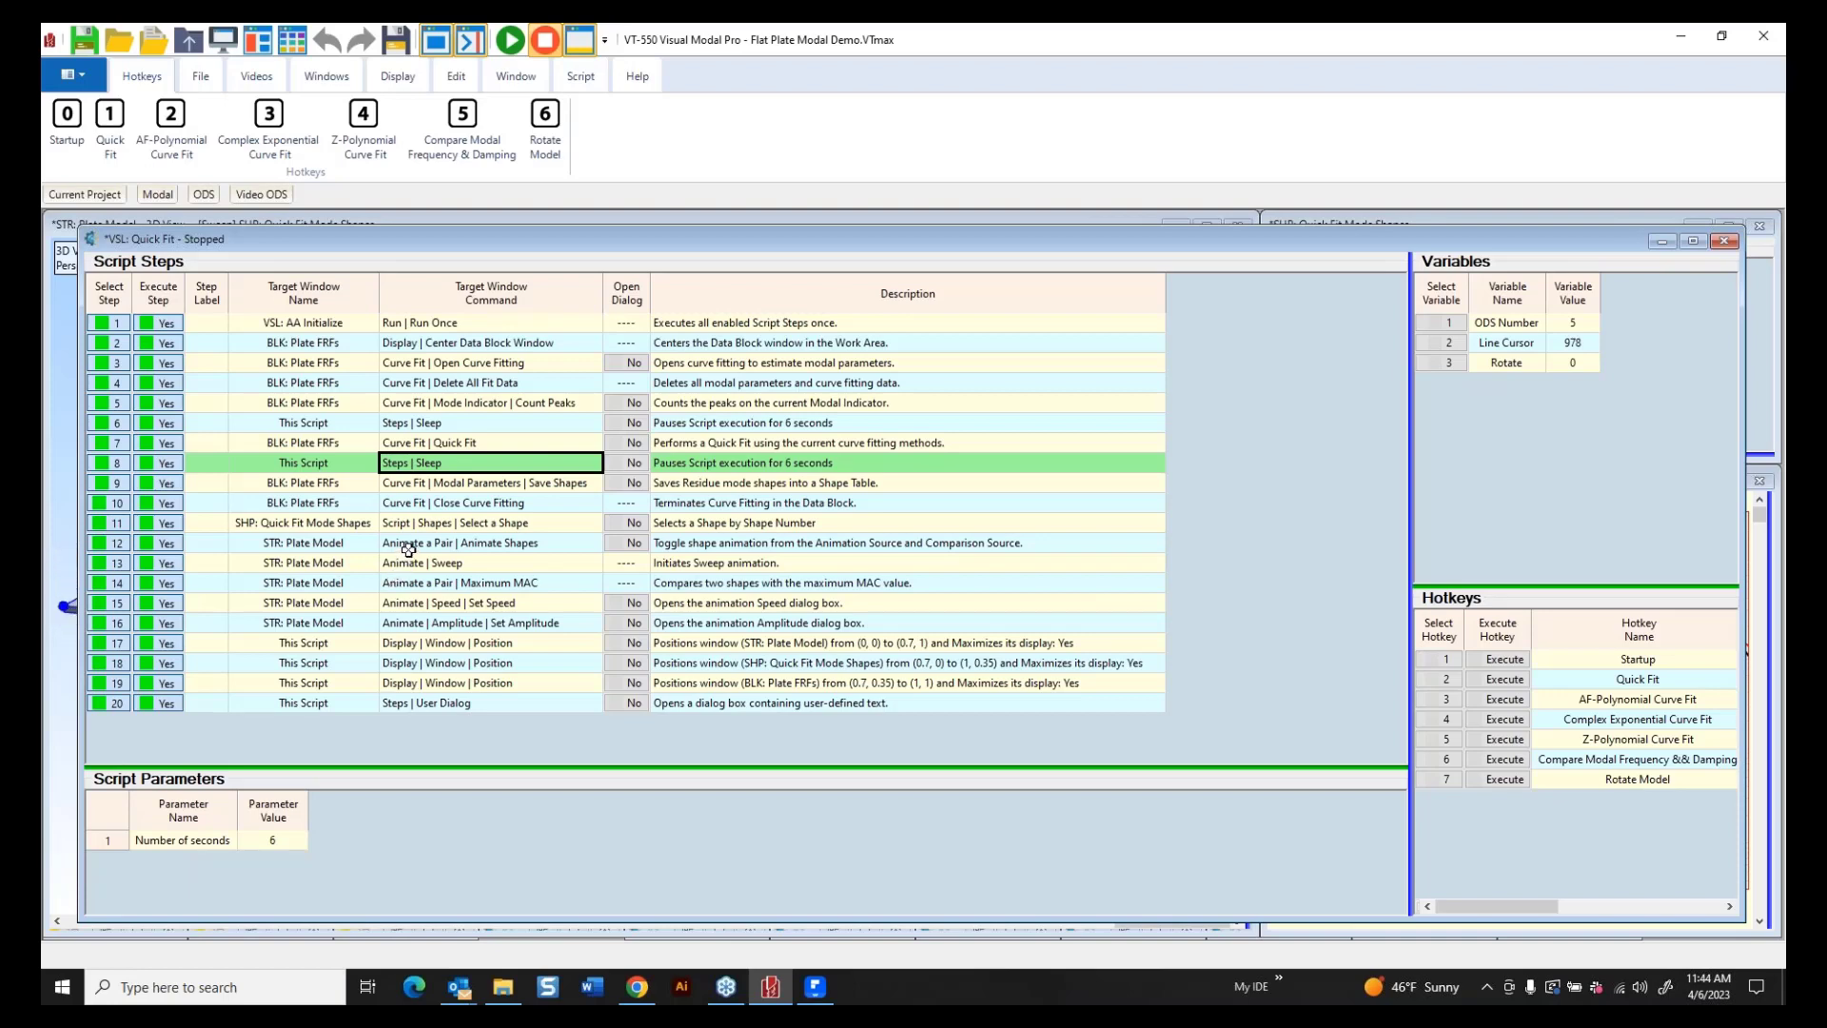
pyautogui.click(446, 431)
pyautogui.click(428, 483)
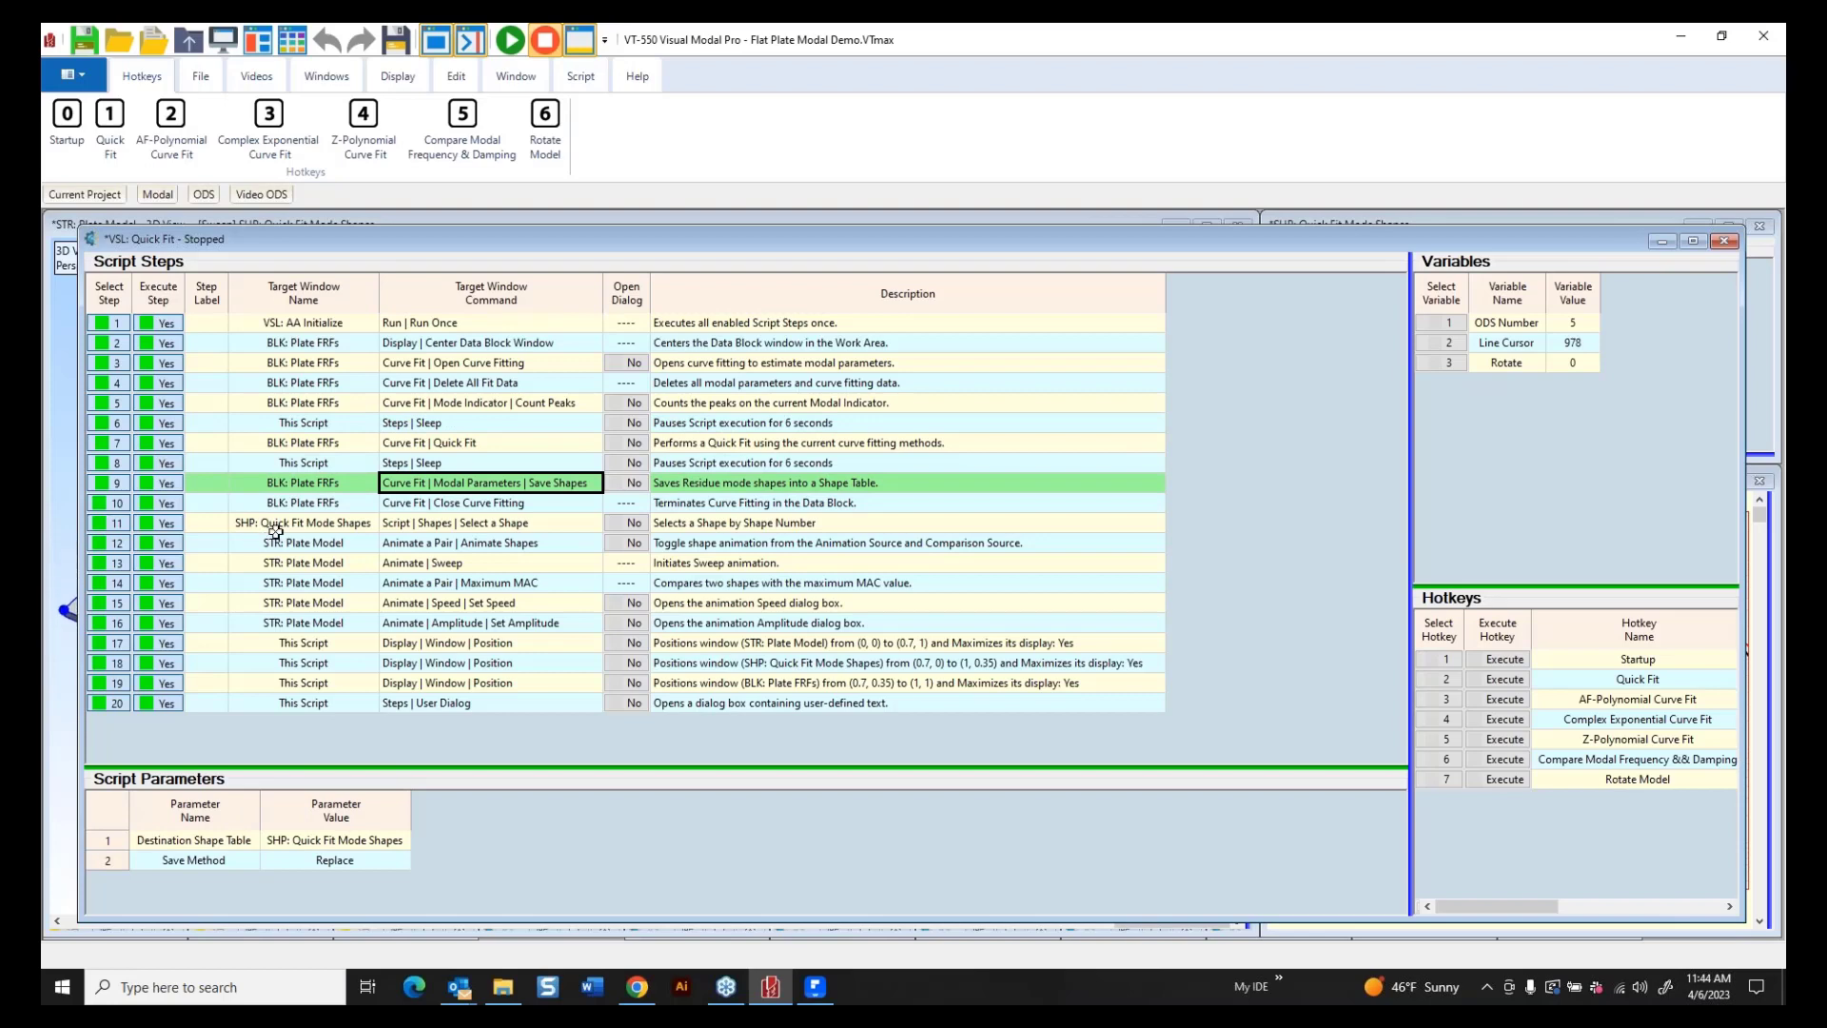
pyautogui.click(439, 501)
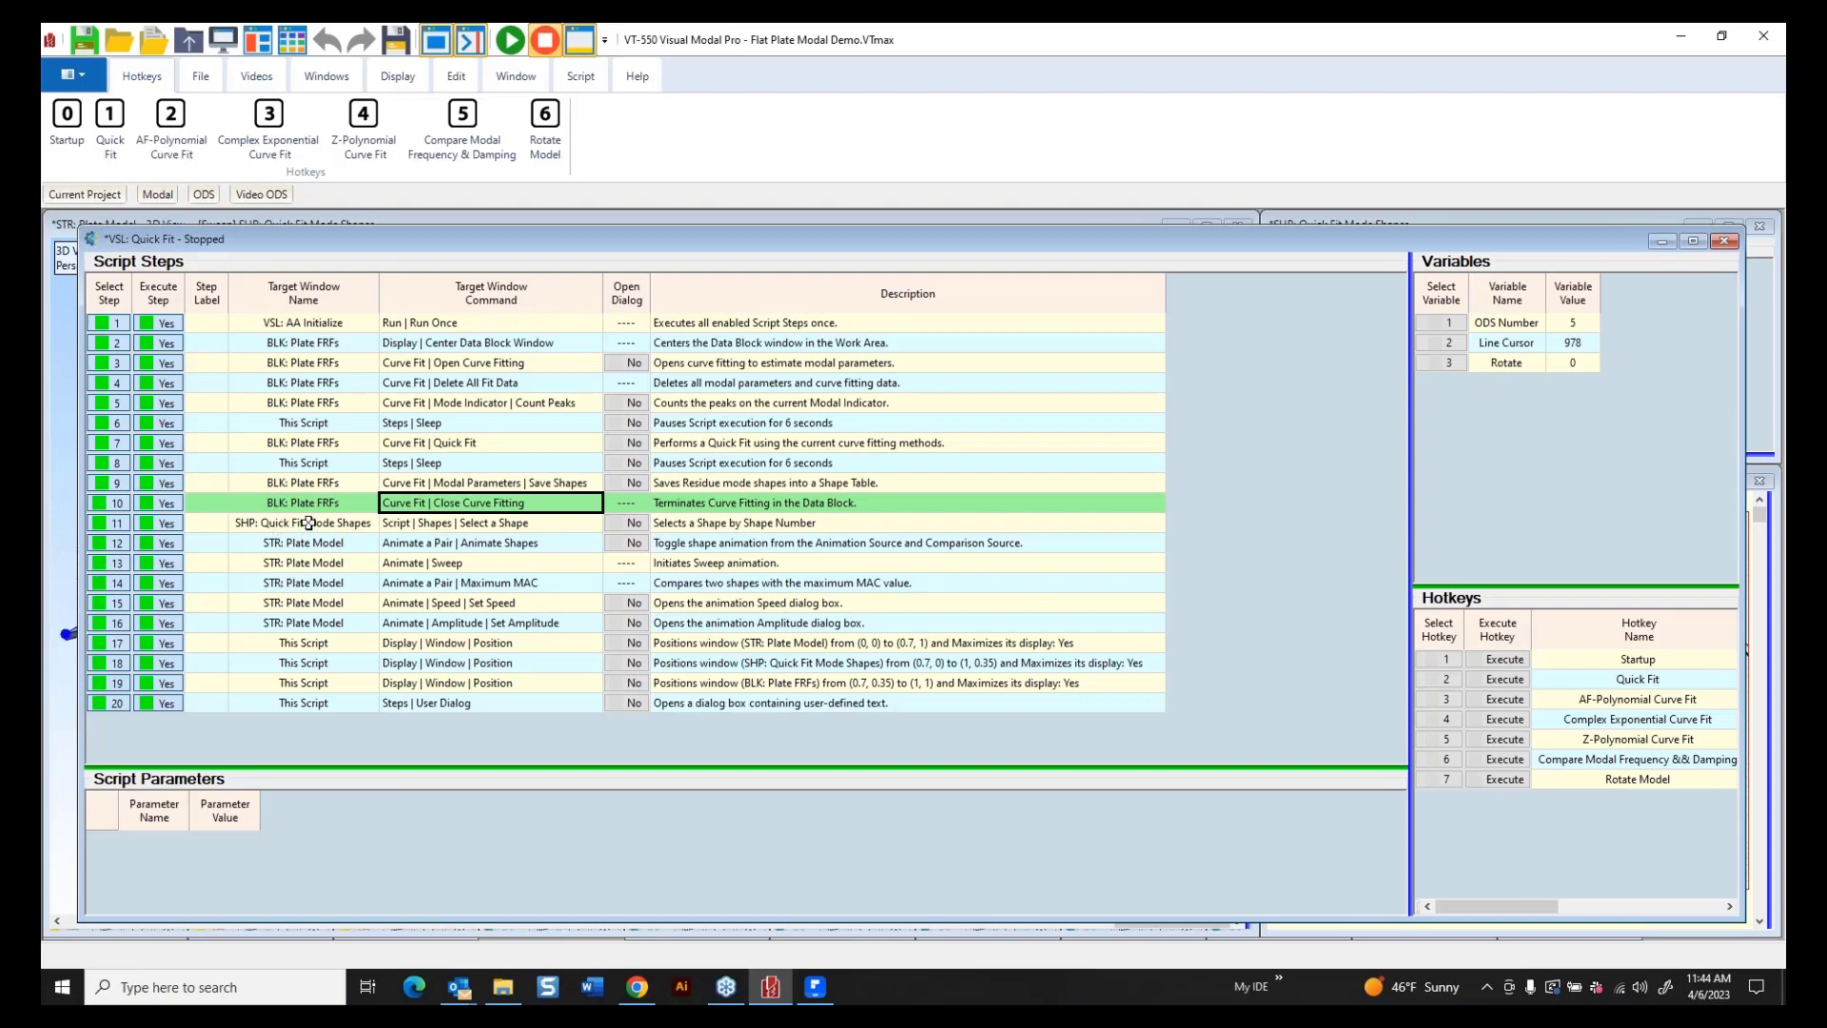
pyautogui.click(517, 482)
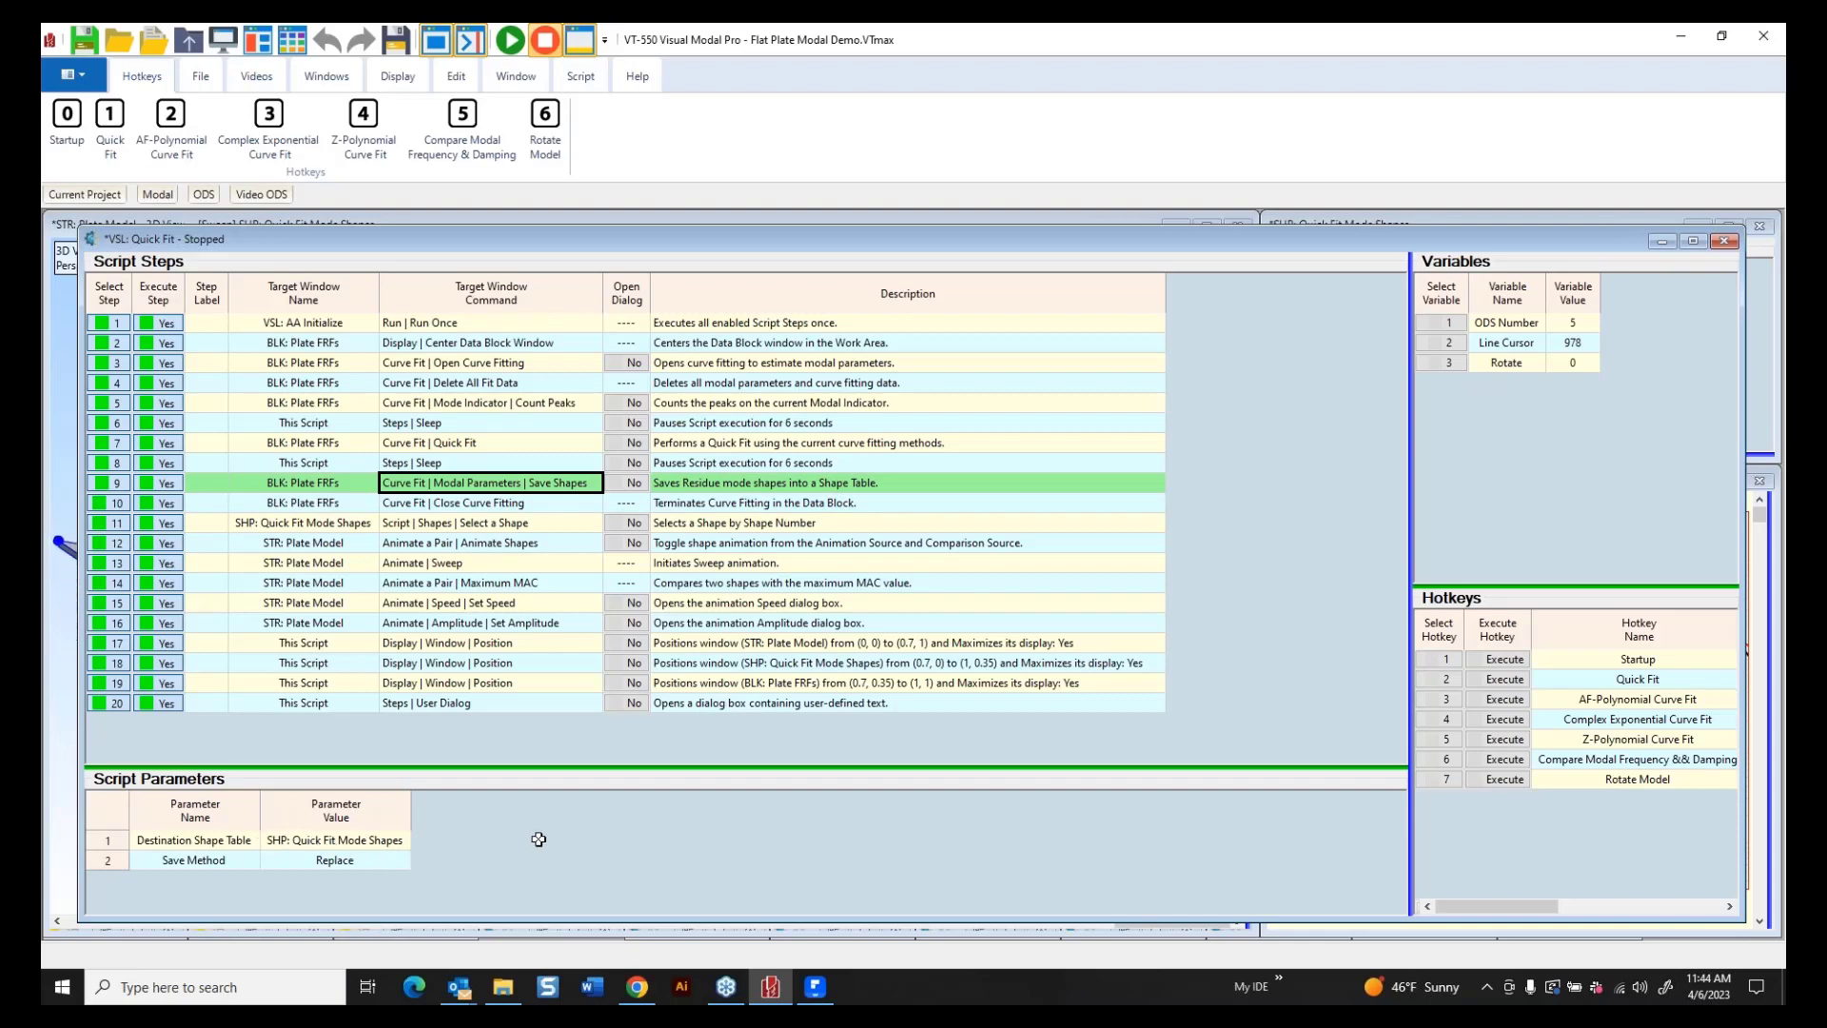
pyautogui.click(280, 522)
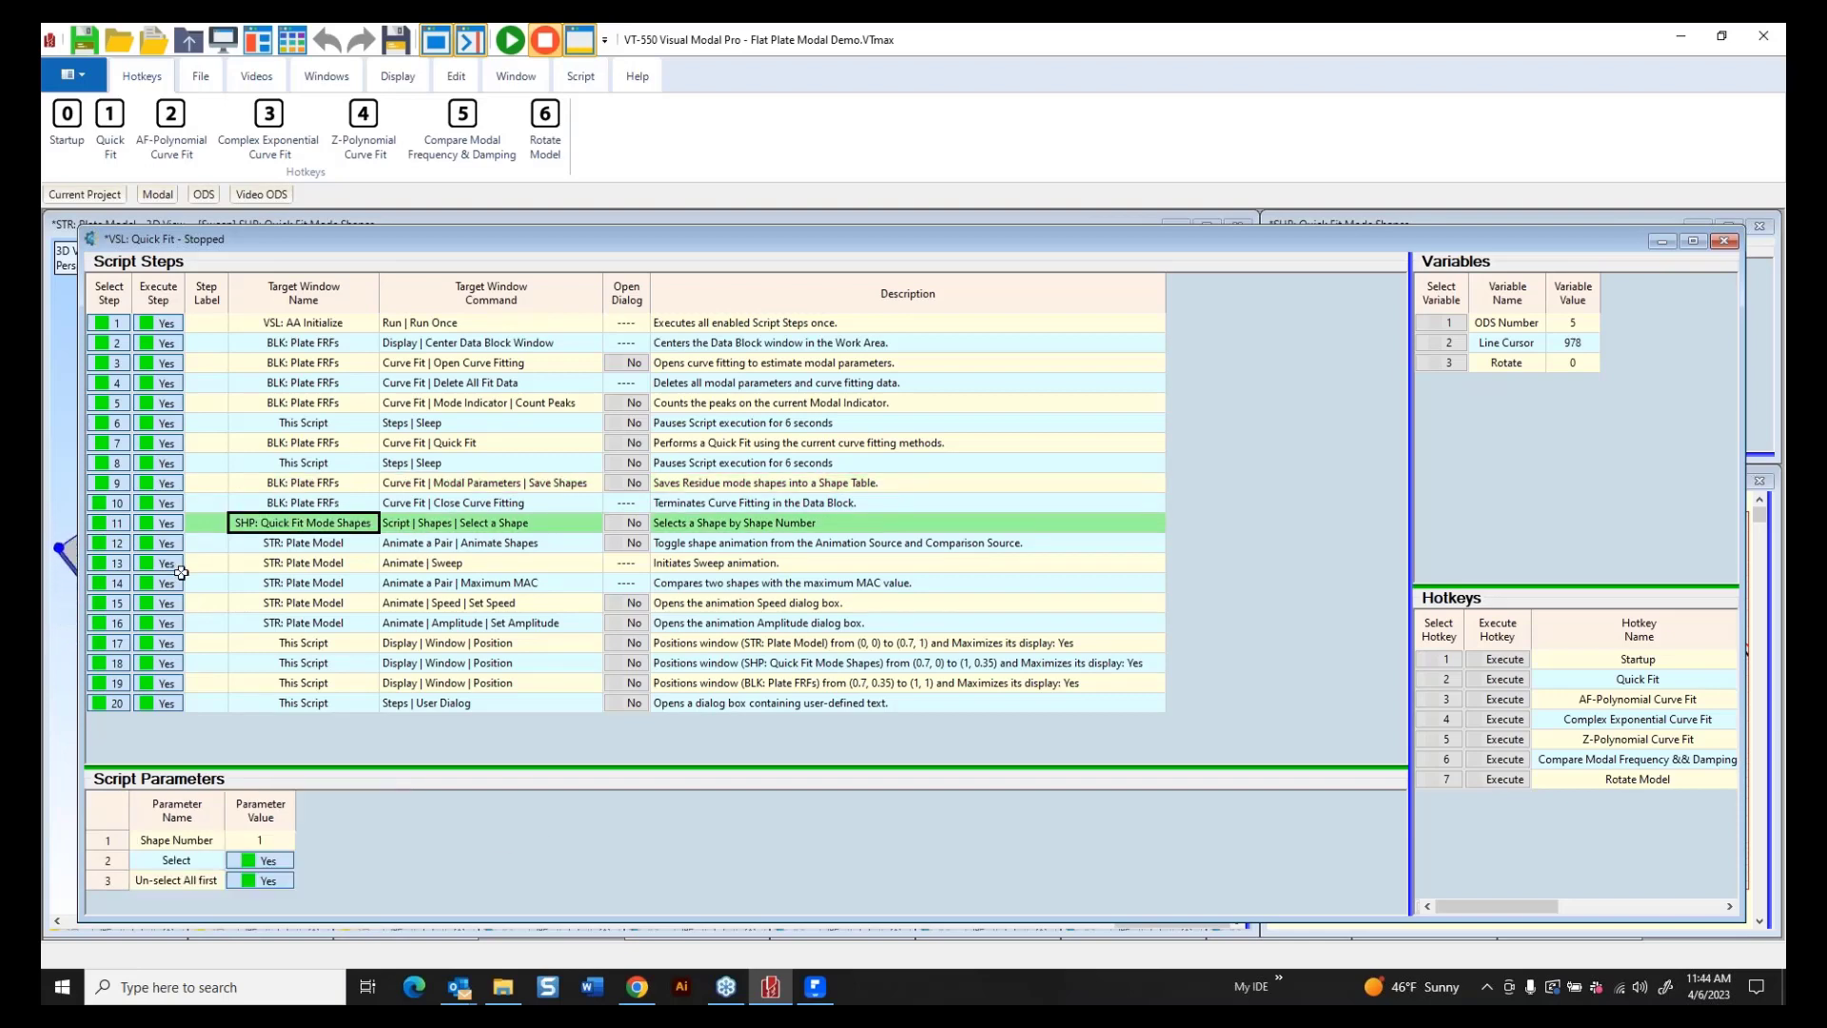
# Examine the parameters of the Quick Fit script's Animate Shapes, Sweep and User Dialog steps.
pyautogui.click(305, 546)
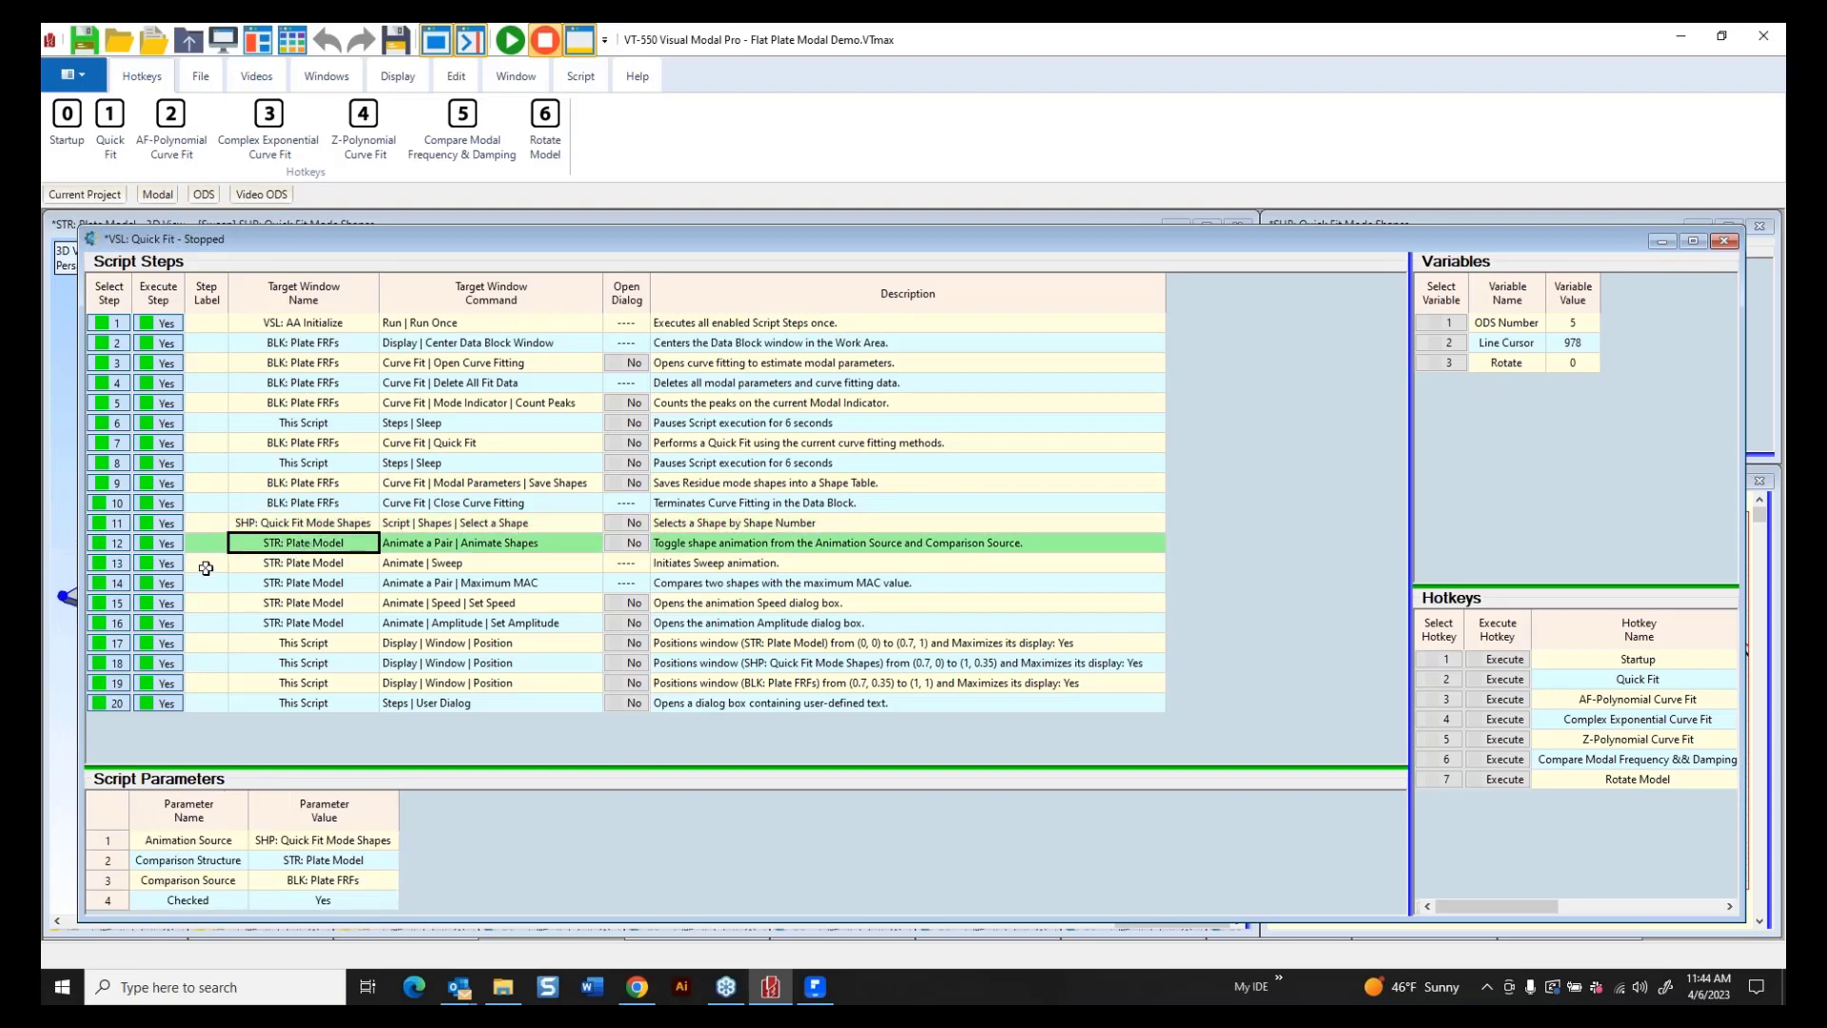
pyautogui.click(409, 563)
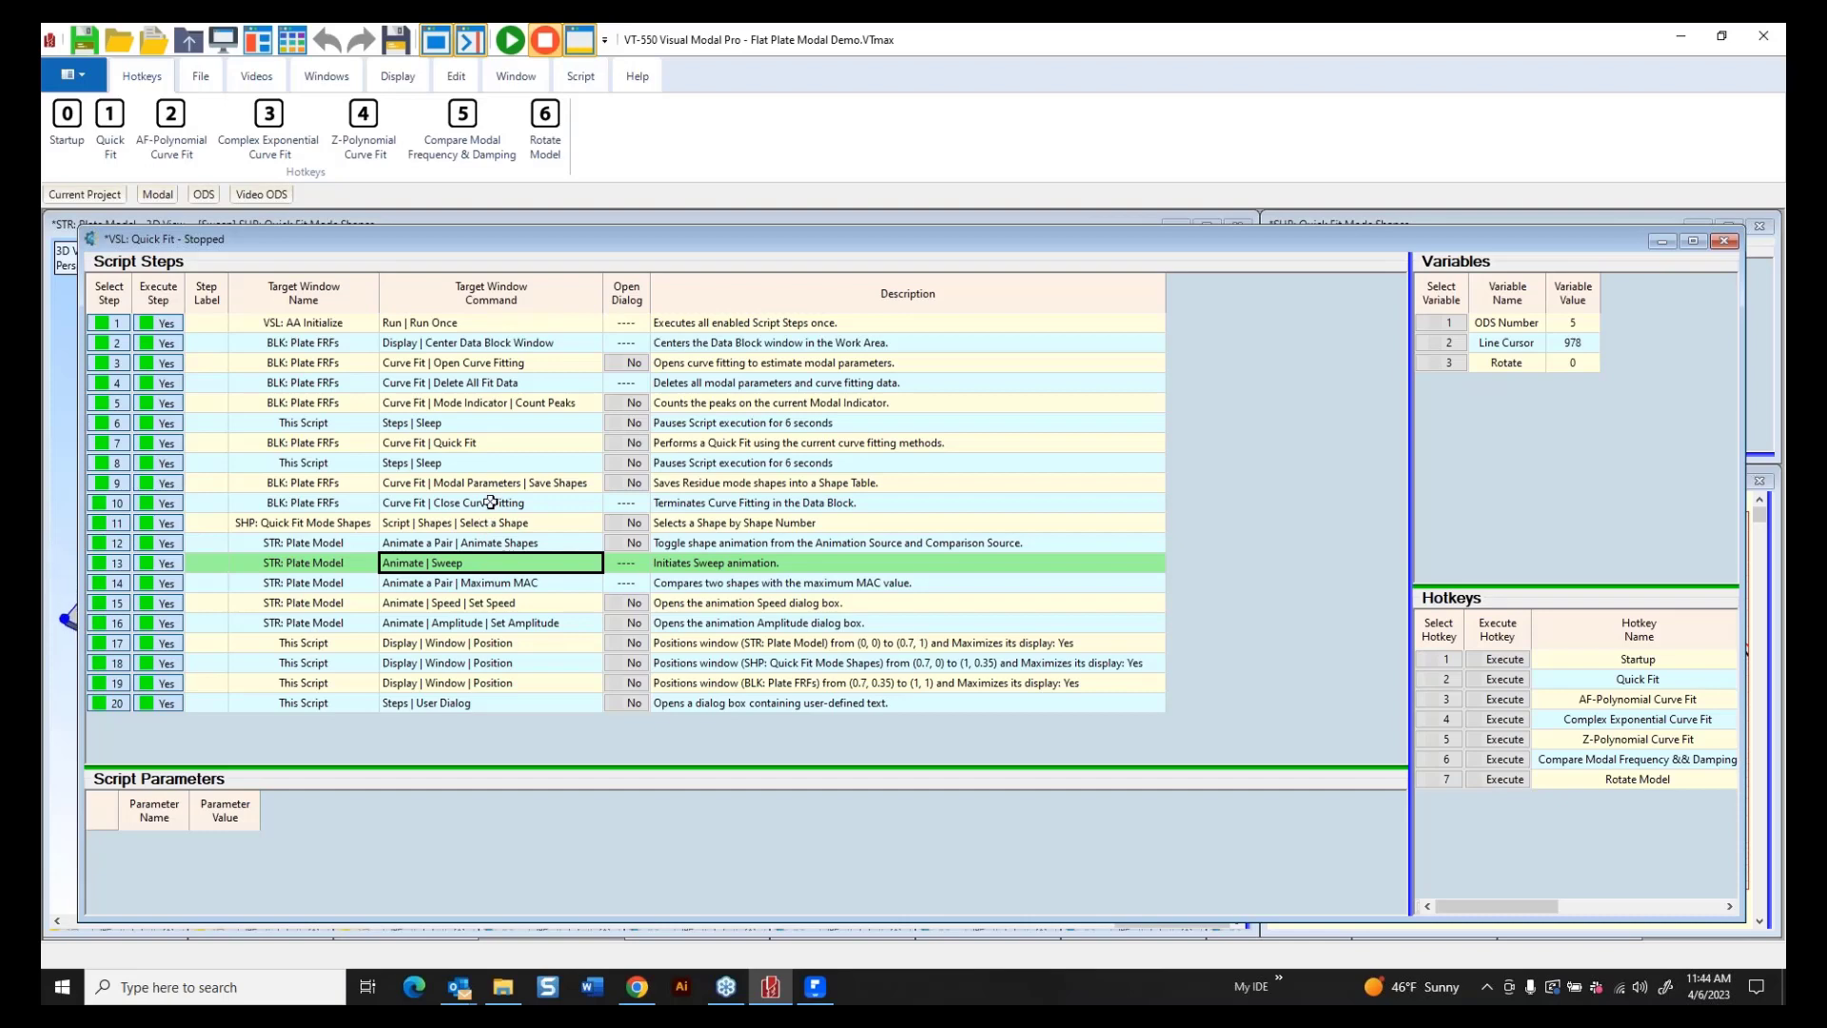
pyautogui.click(474, 543)
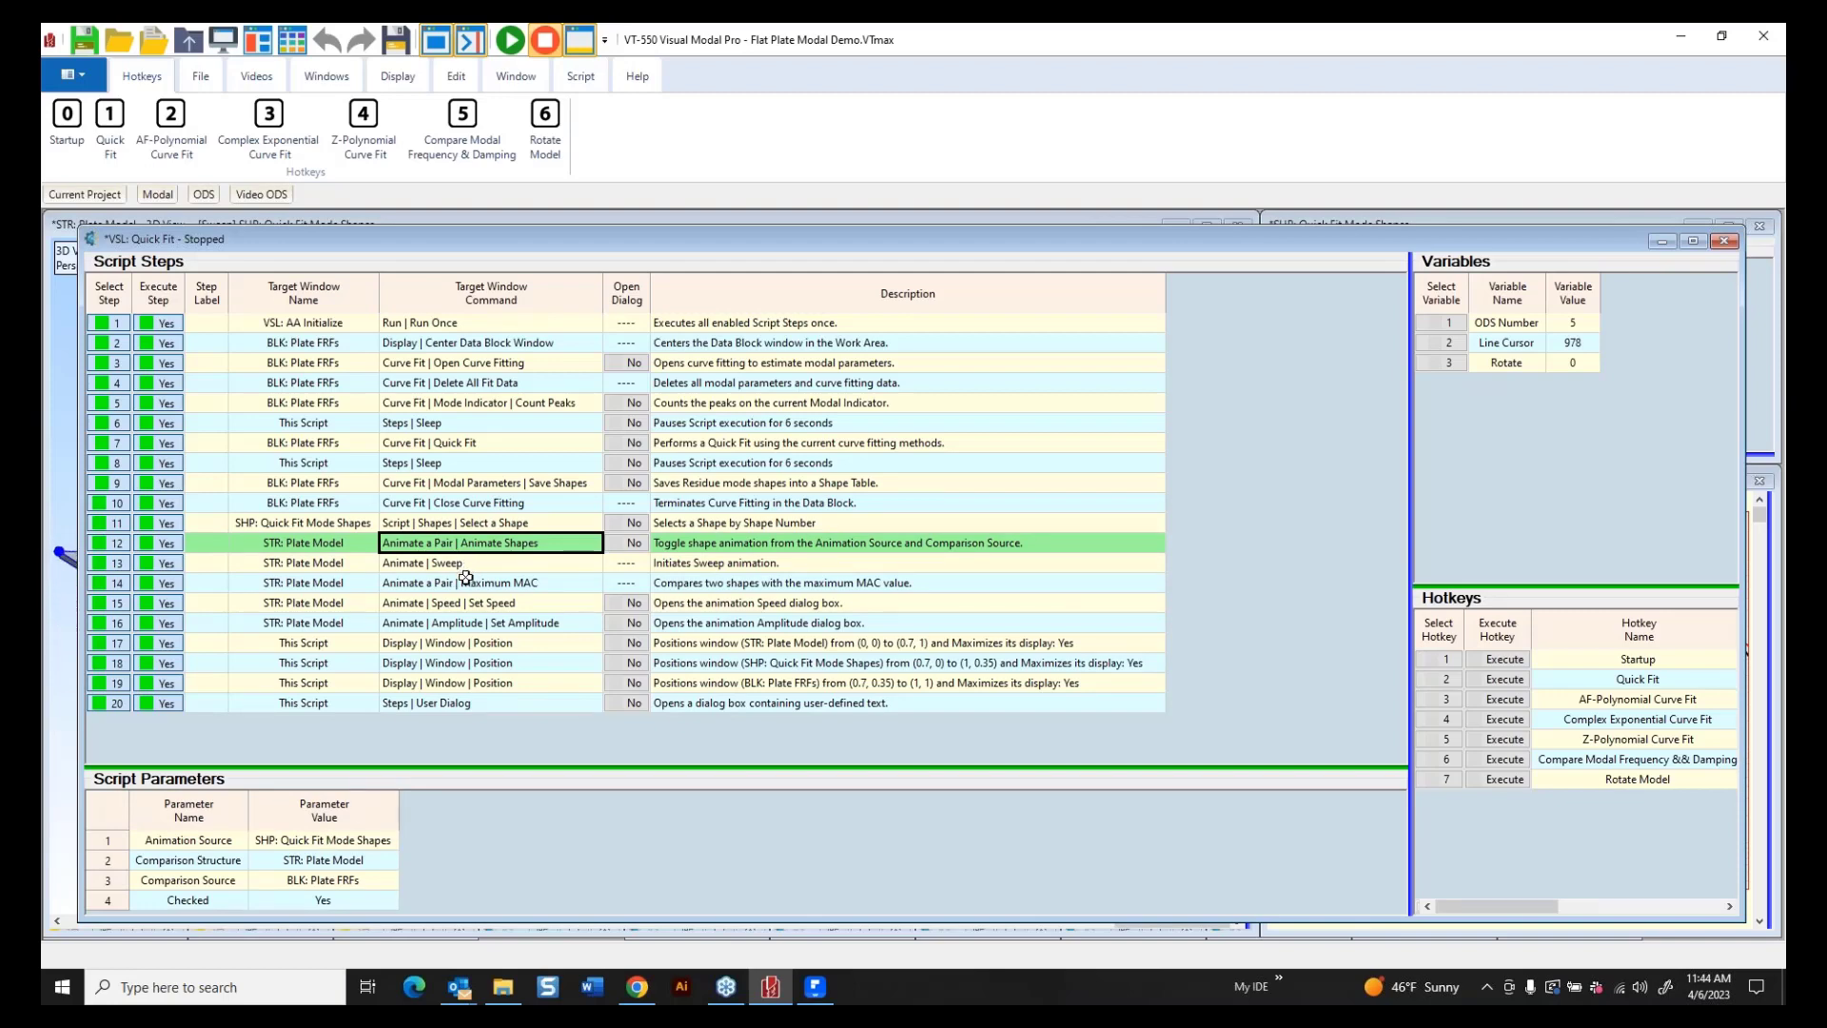
pyautogui.click(302, 704)
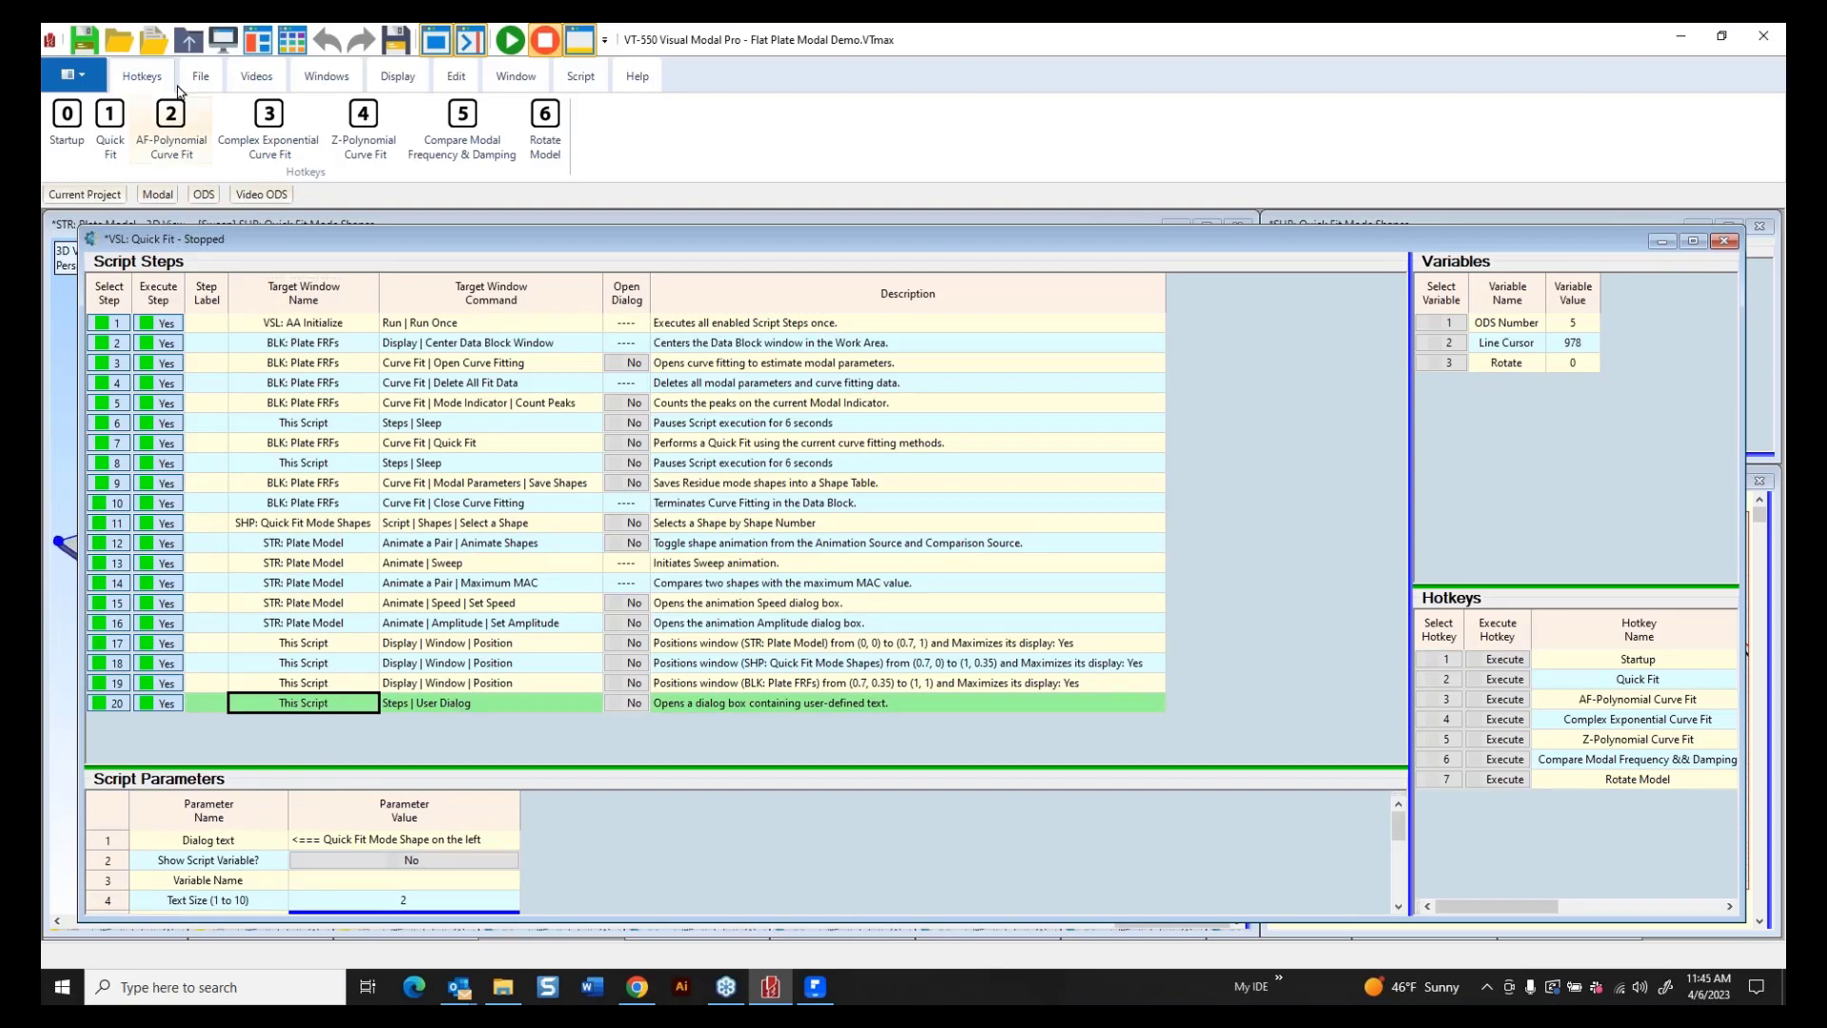
# Rerun Quick Fit and look up the Plate FRFs data block among the current project's files.
pyautogui.click(111, 119)
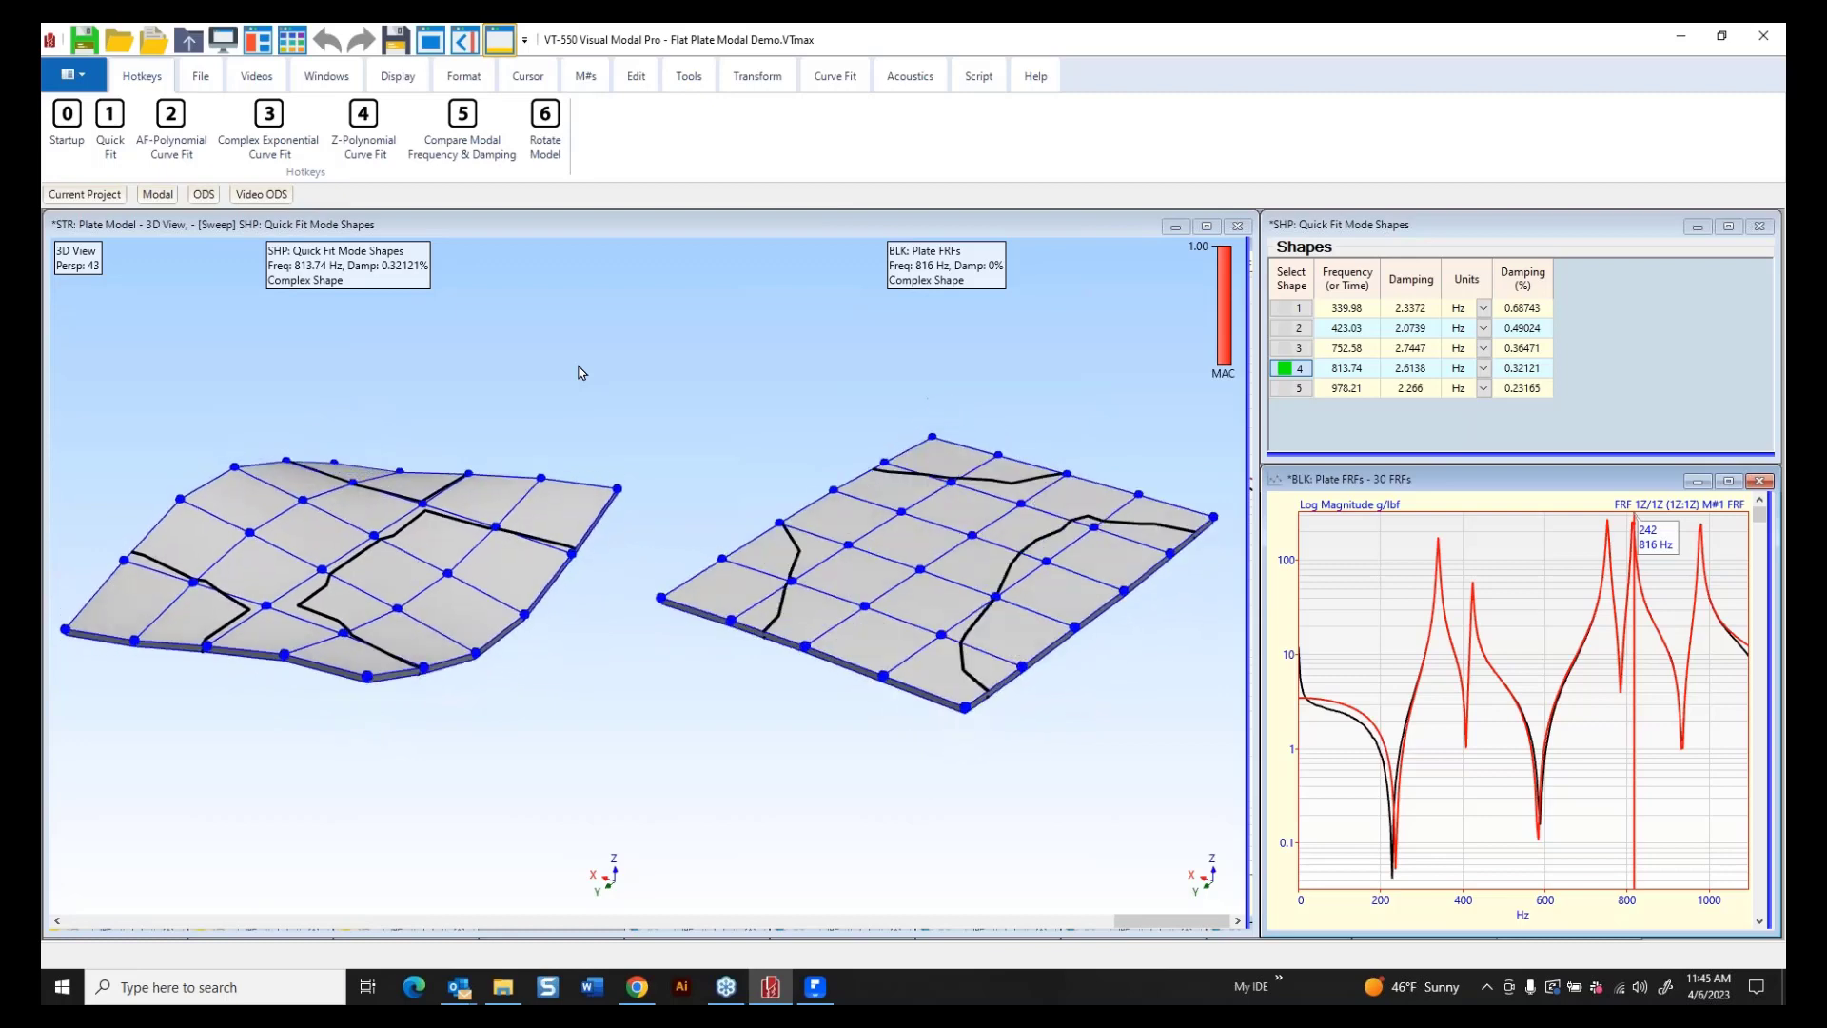
pyautogui.click(93, 198)
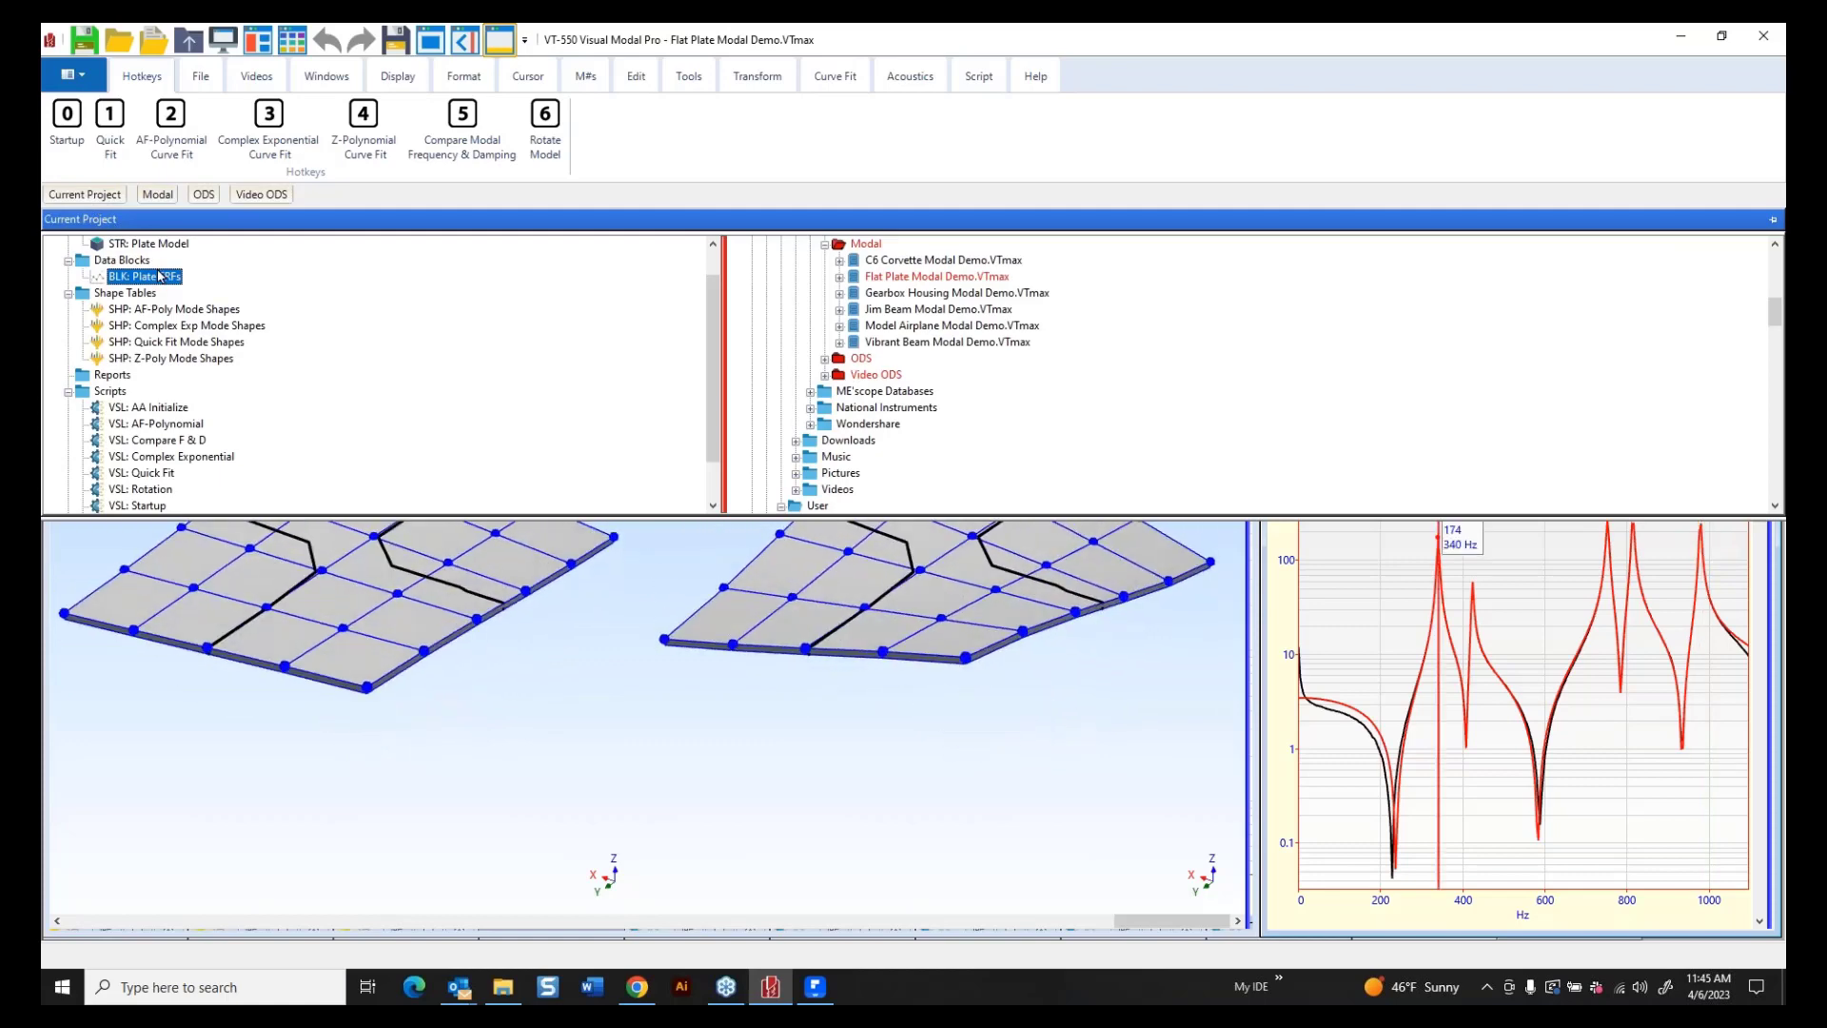
pyautogui.moveTo(153, 282)
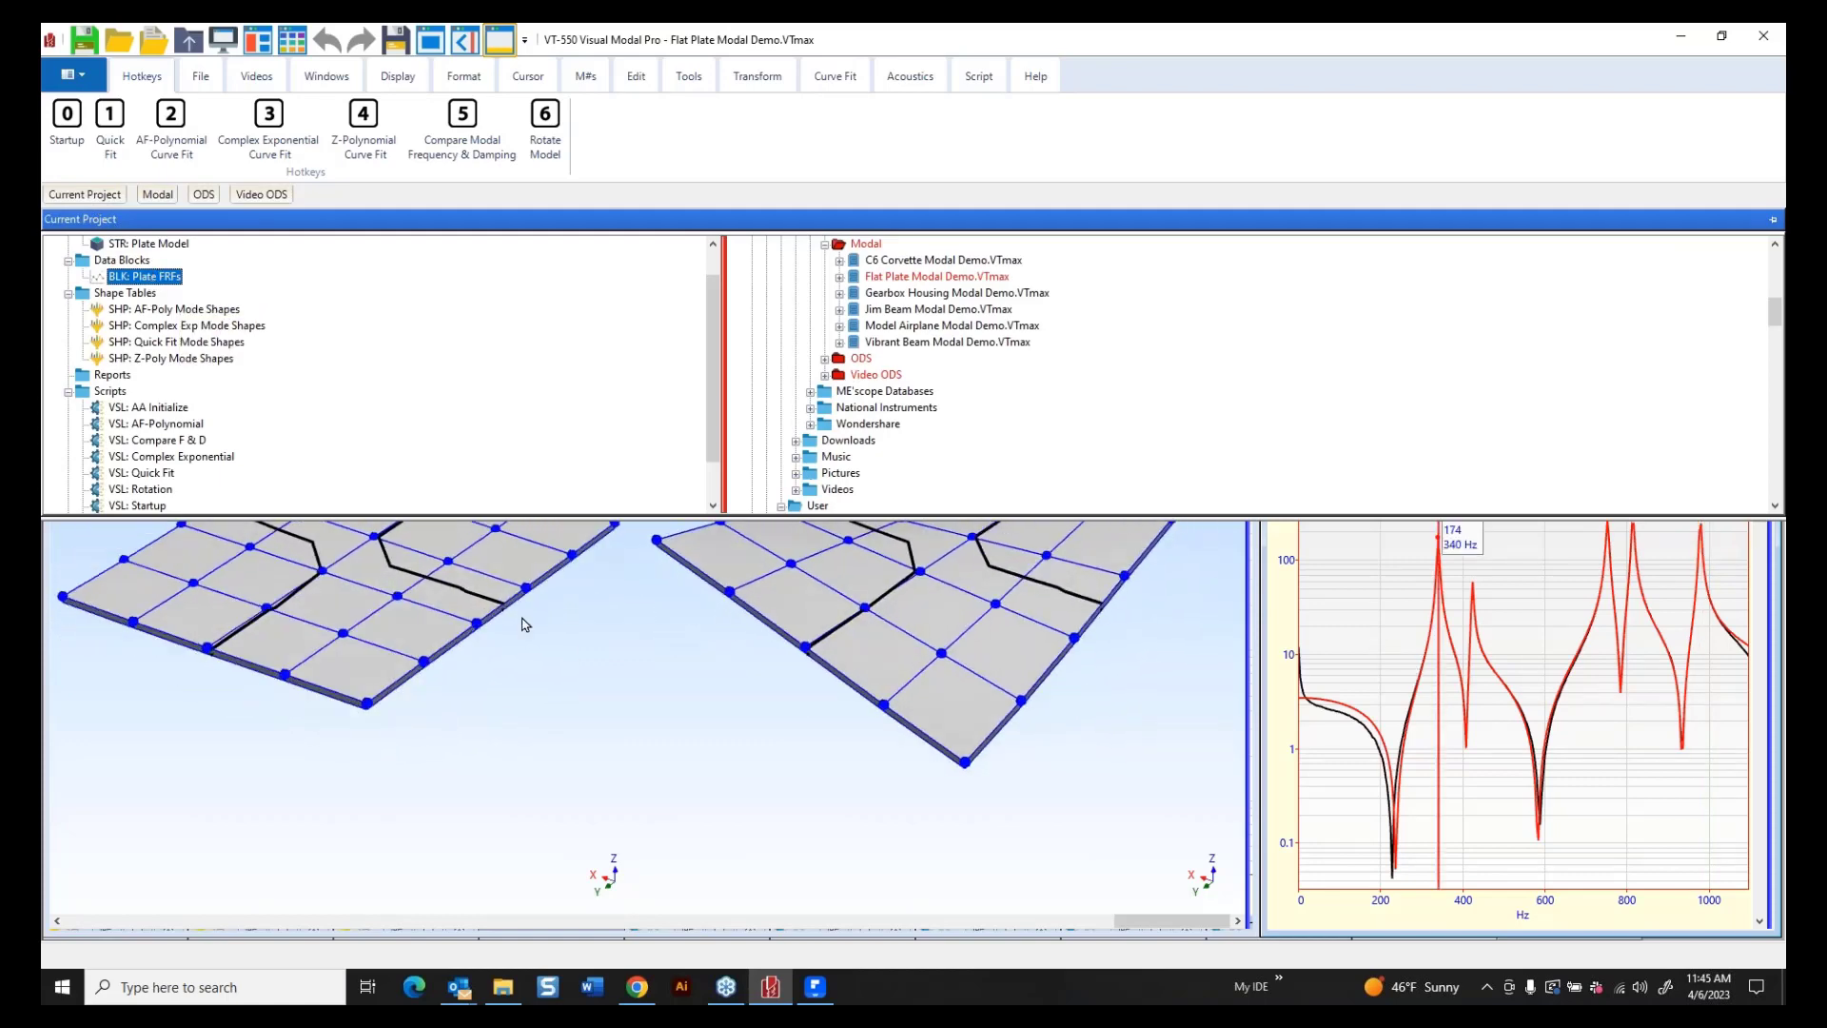
pyautogui.click(656, 656)
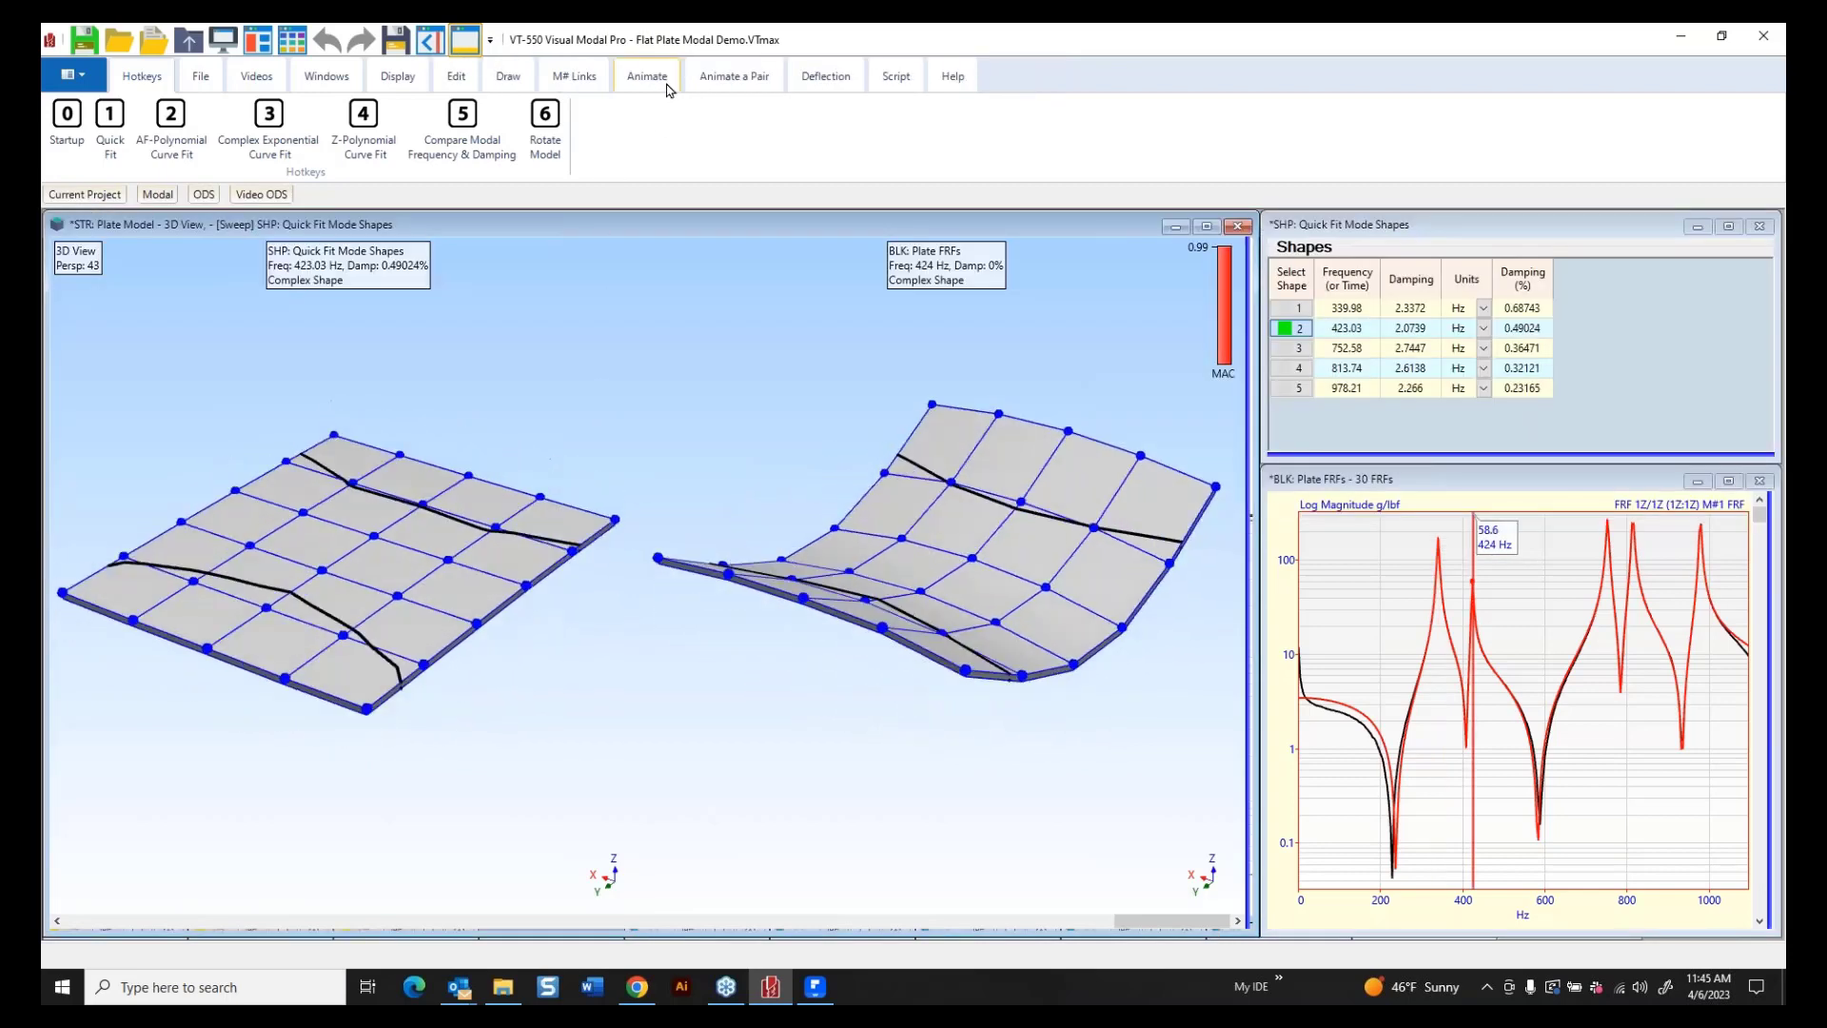
# Stop the paired shape animation of the plate model and center the Plate FRFs data block window.
pyautogui.click(647, 76)
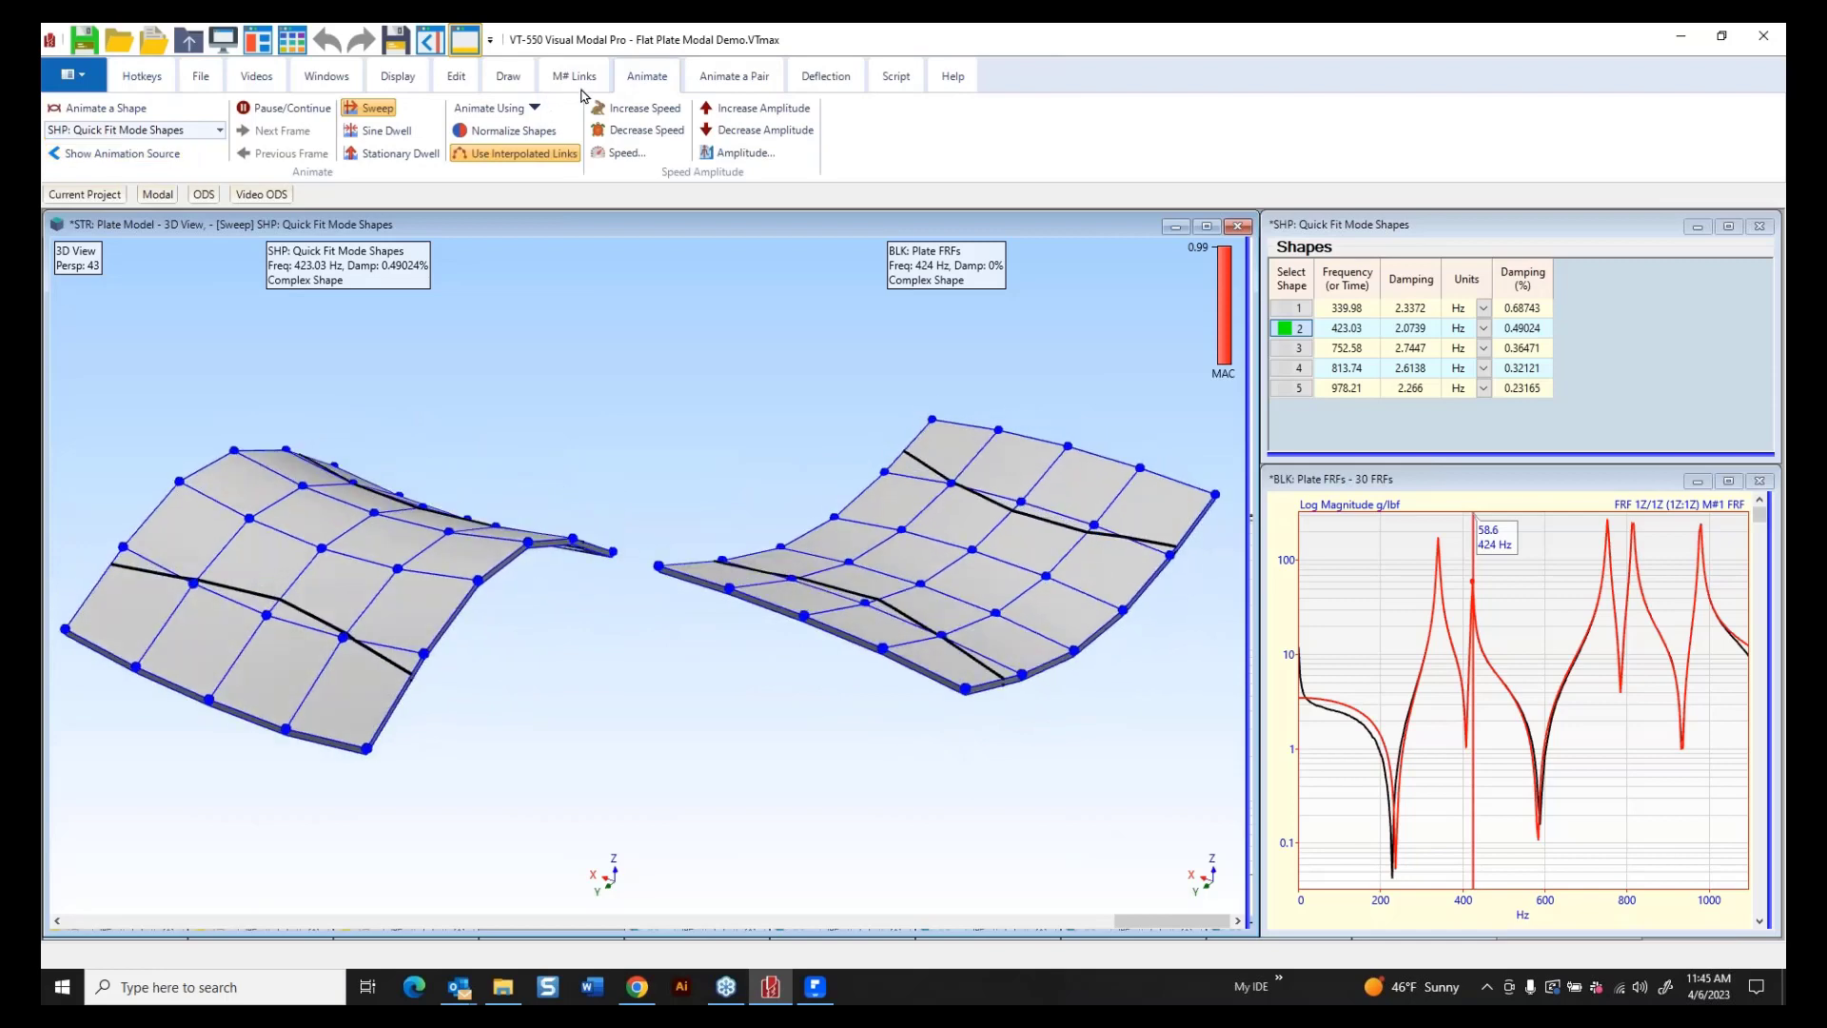
pyautogui.click(761, 84)
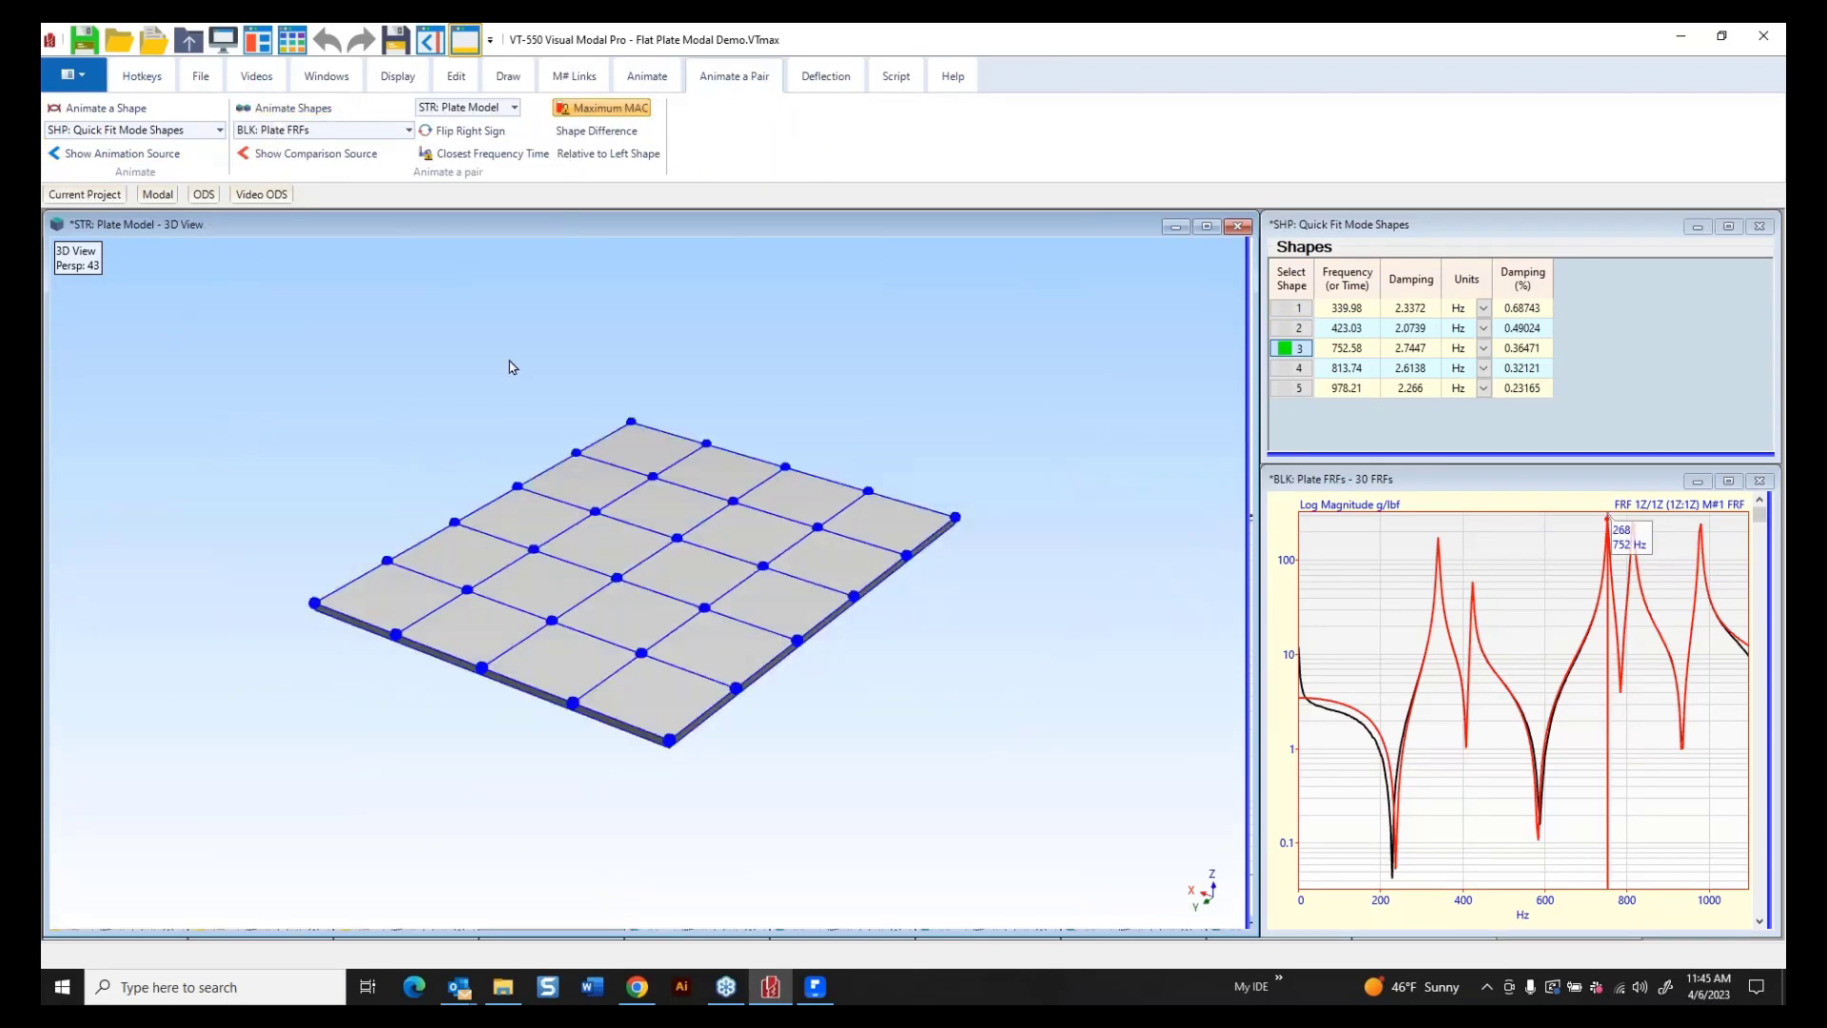
pyautogui.rightClick(1523, 545)
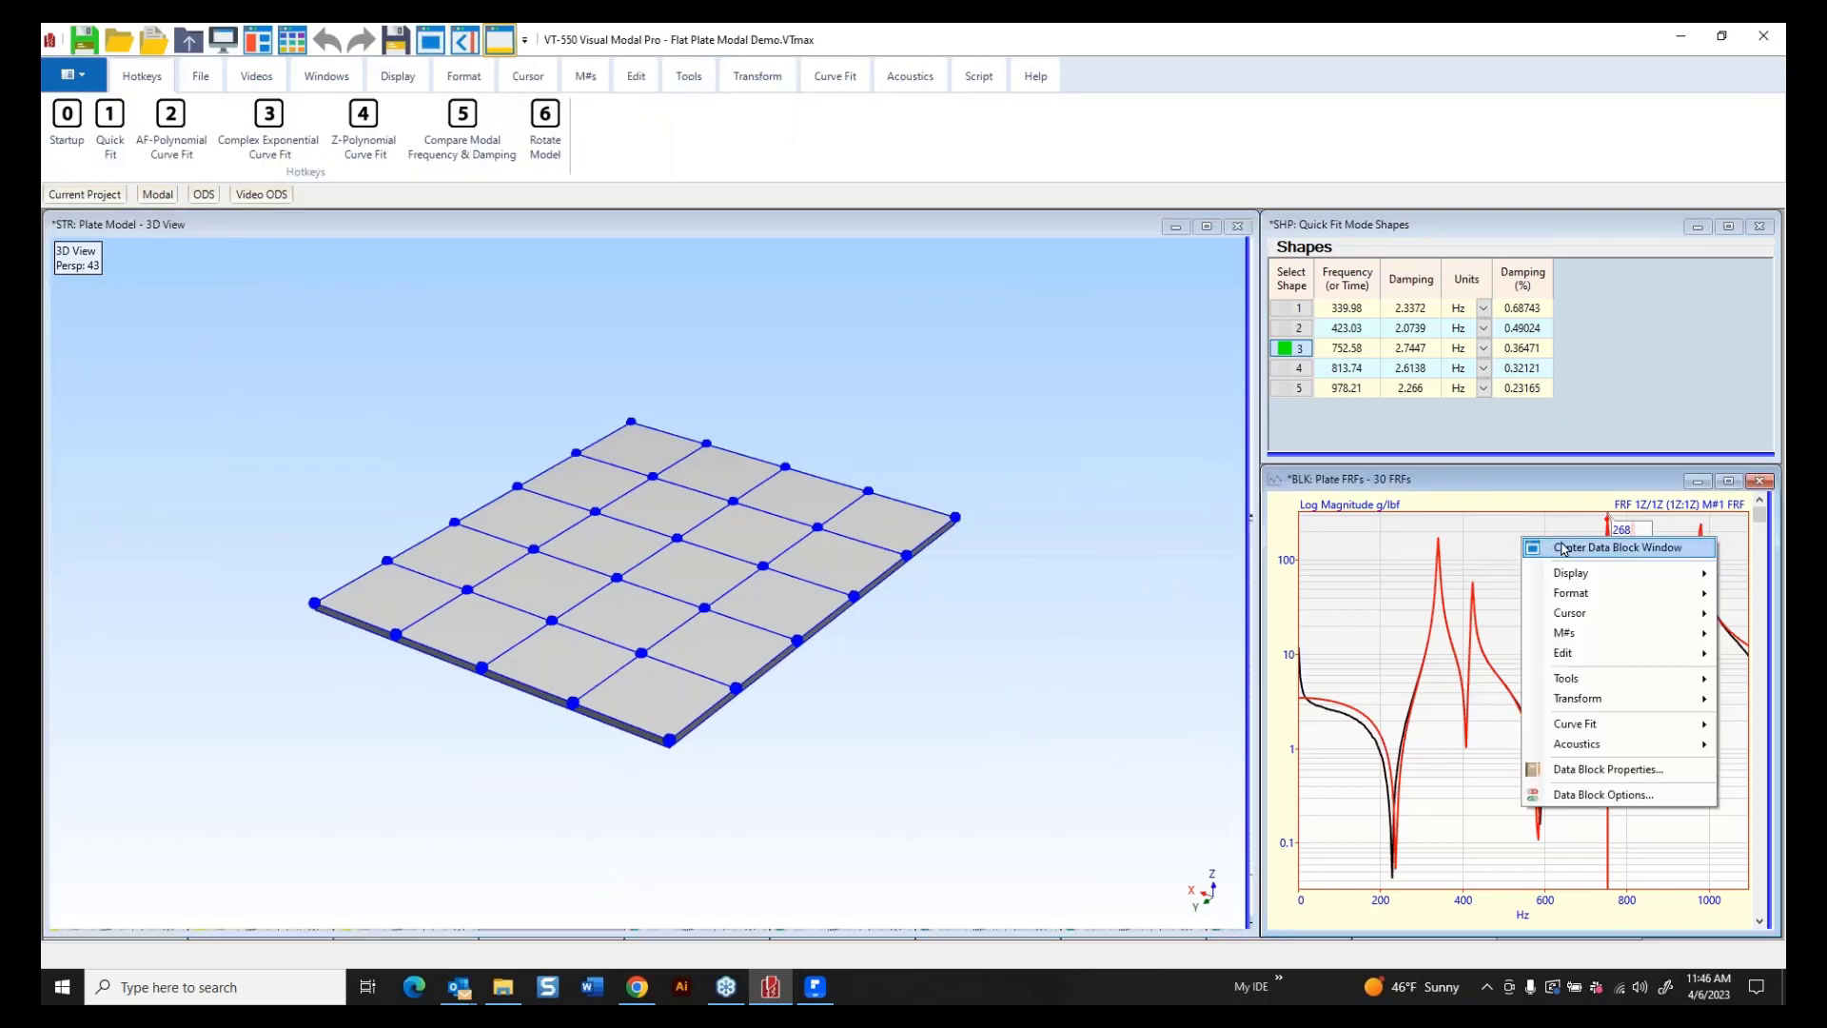
pyautogui.click(1563, 549)
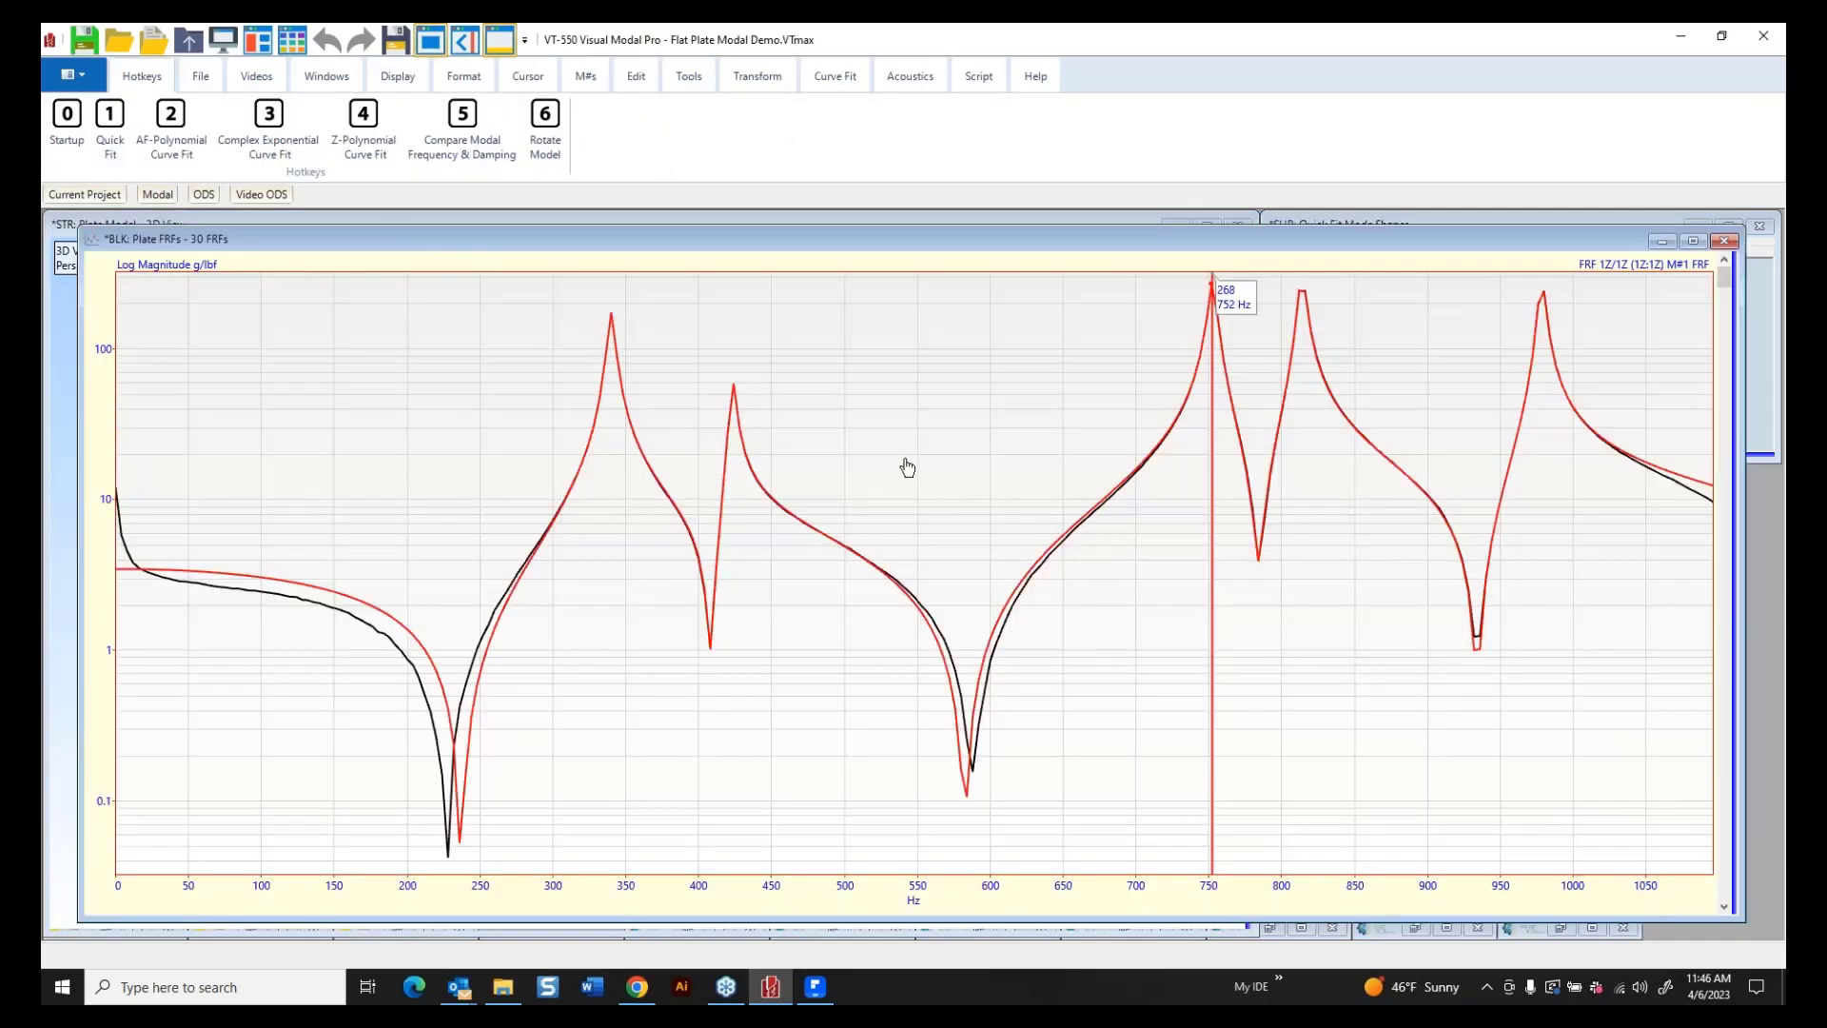
# Open curve fitting for the Plate FRFs and widen the M#s list to review the DOFs of all measurements.
pyautogui.rightClick(974, 383)
pyautogui.moveTo(993, 571)
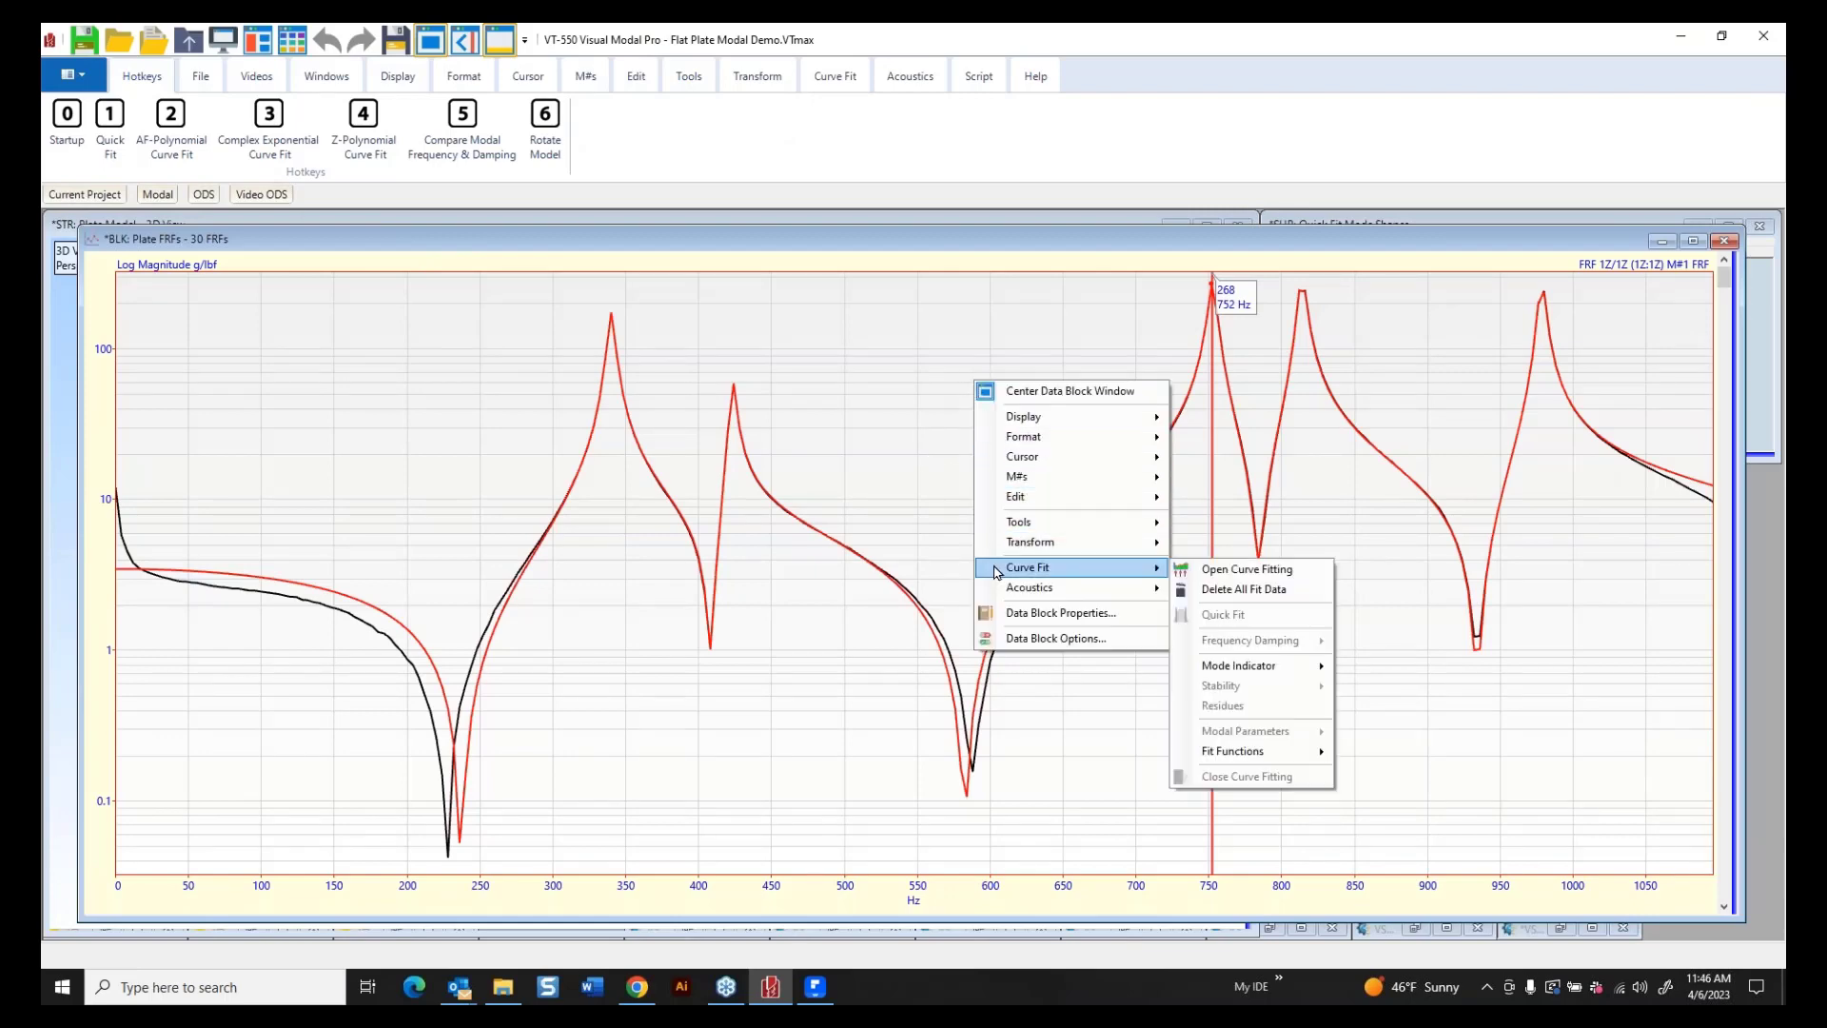
pyautogui.click(1203, 572)
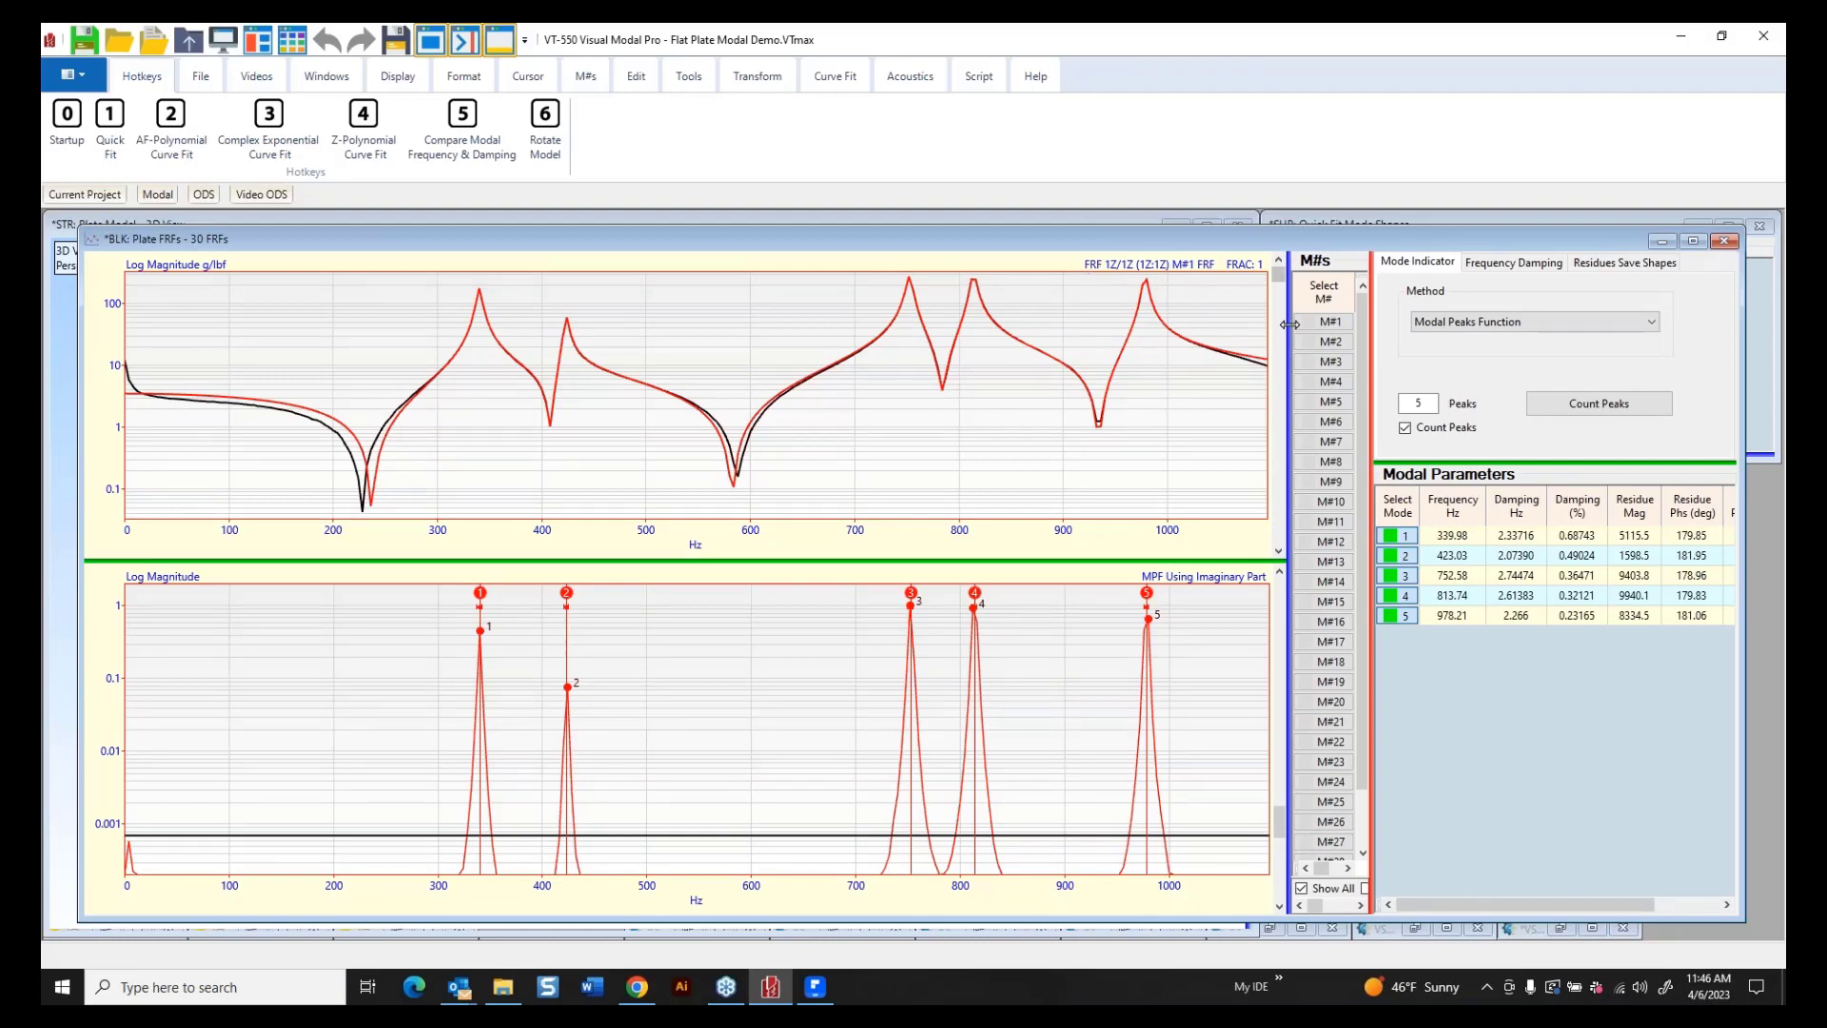
pyautogui.moveTo(1289, 326); pyautogui.dragTo(1150, 326)
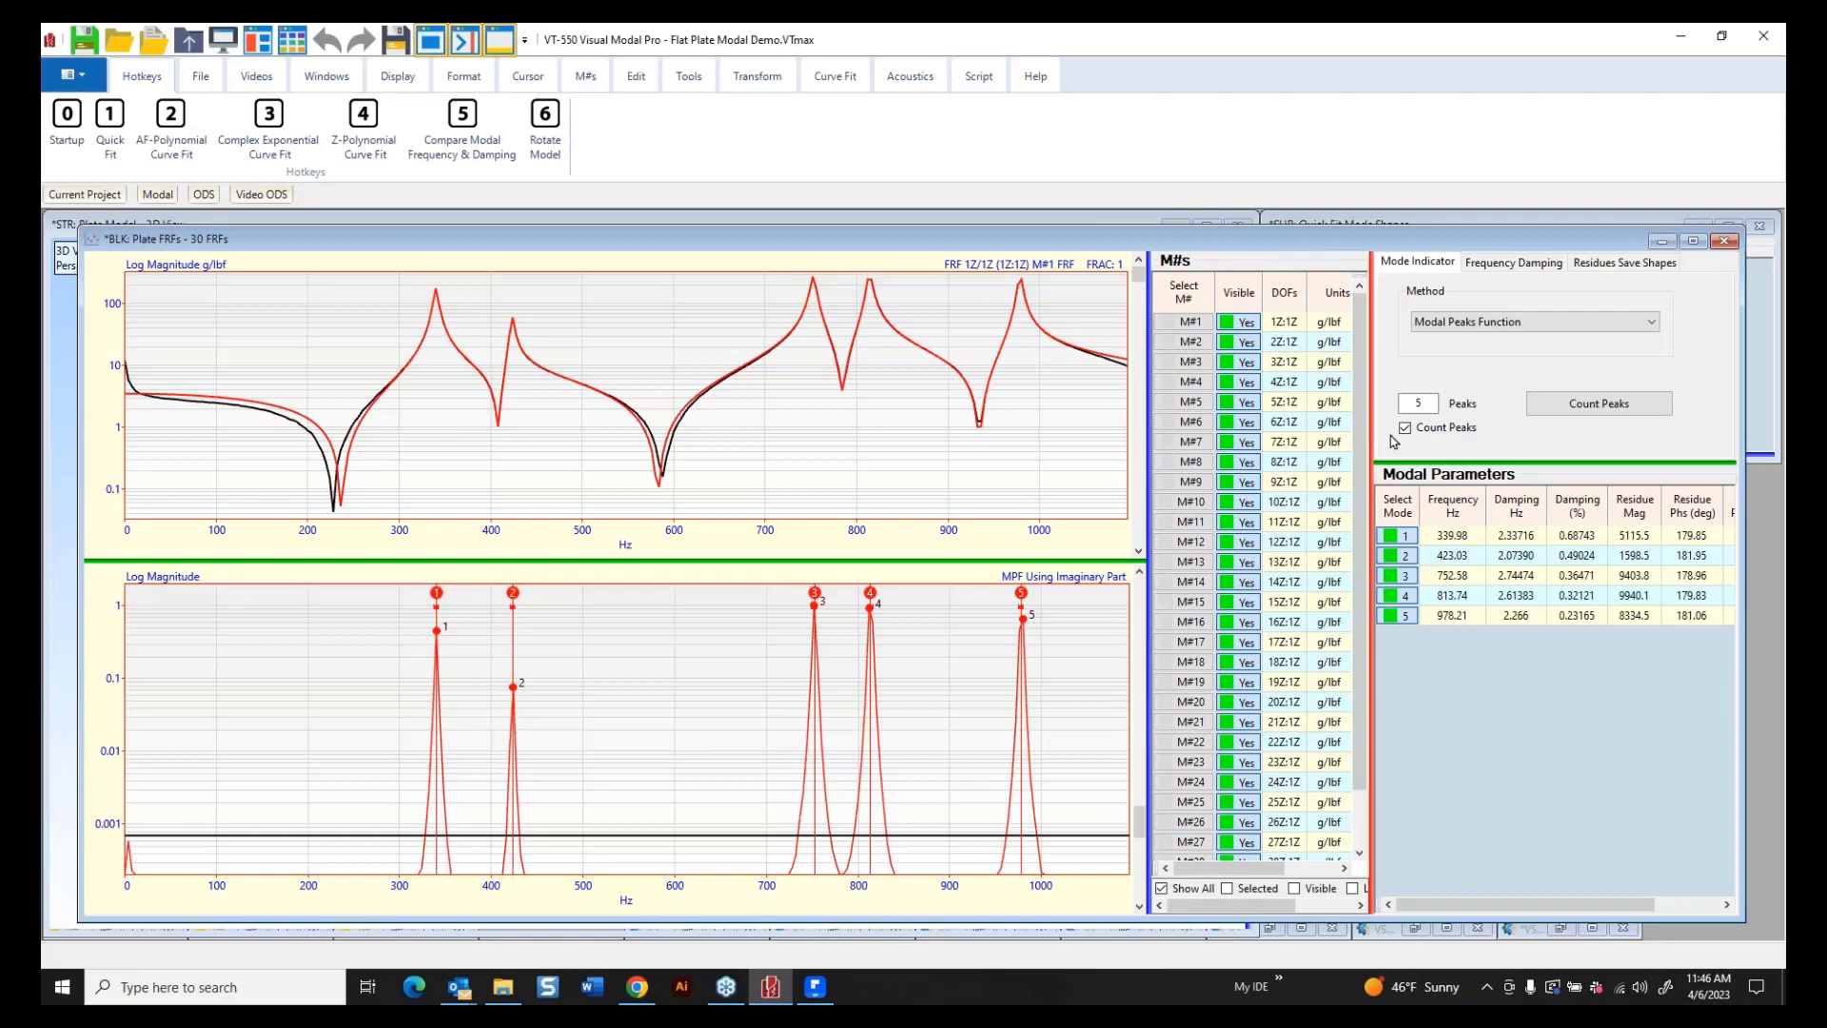
pyautogui.scroll(-1, 1256, 580)
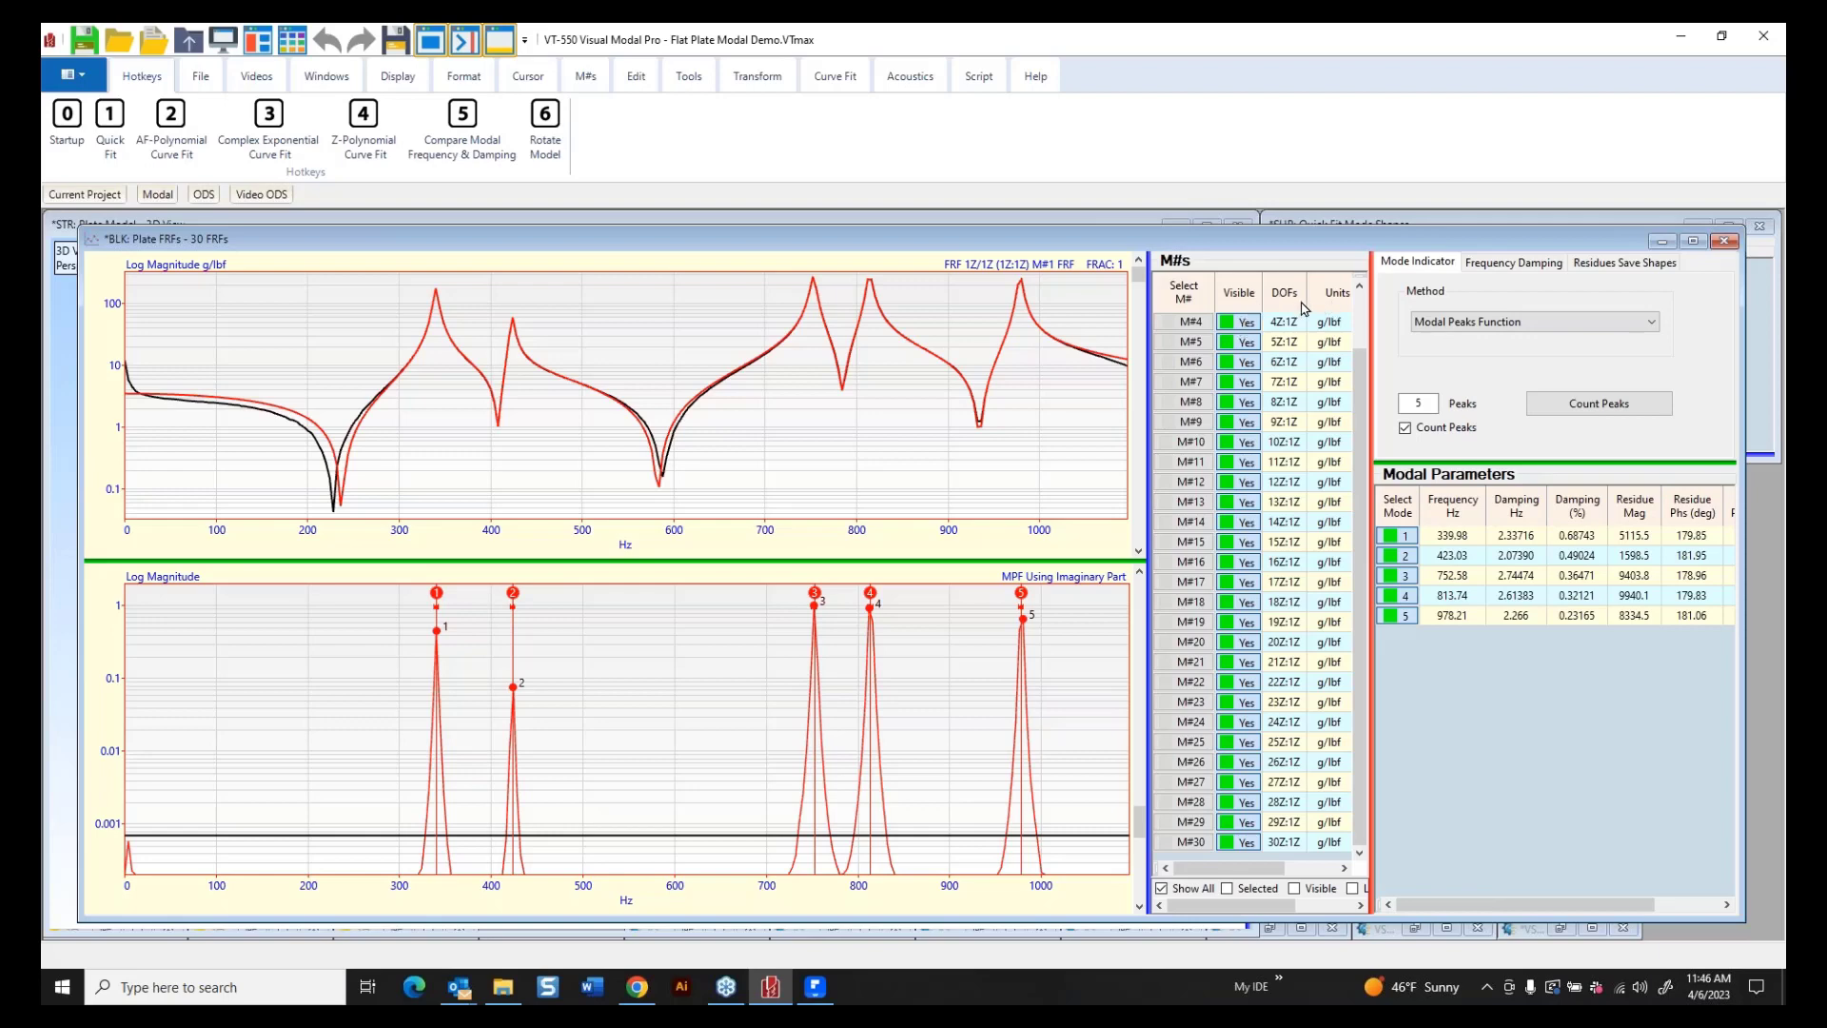
pyautogui.moveTo(1363, 379); pyautogui.dragTo(1362, 316)
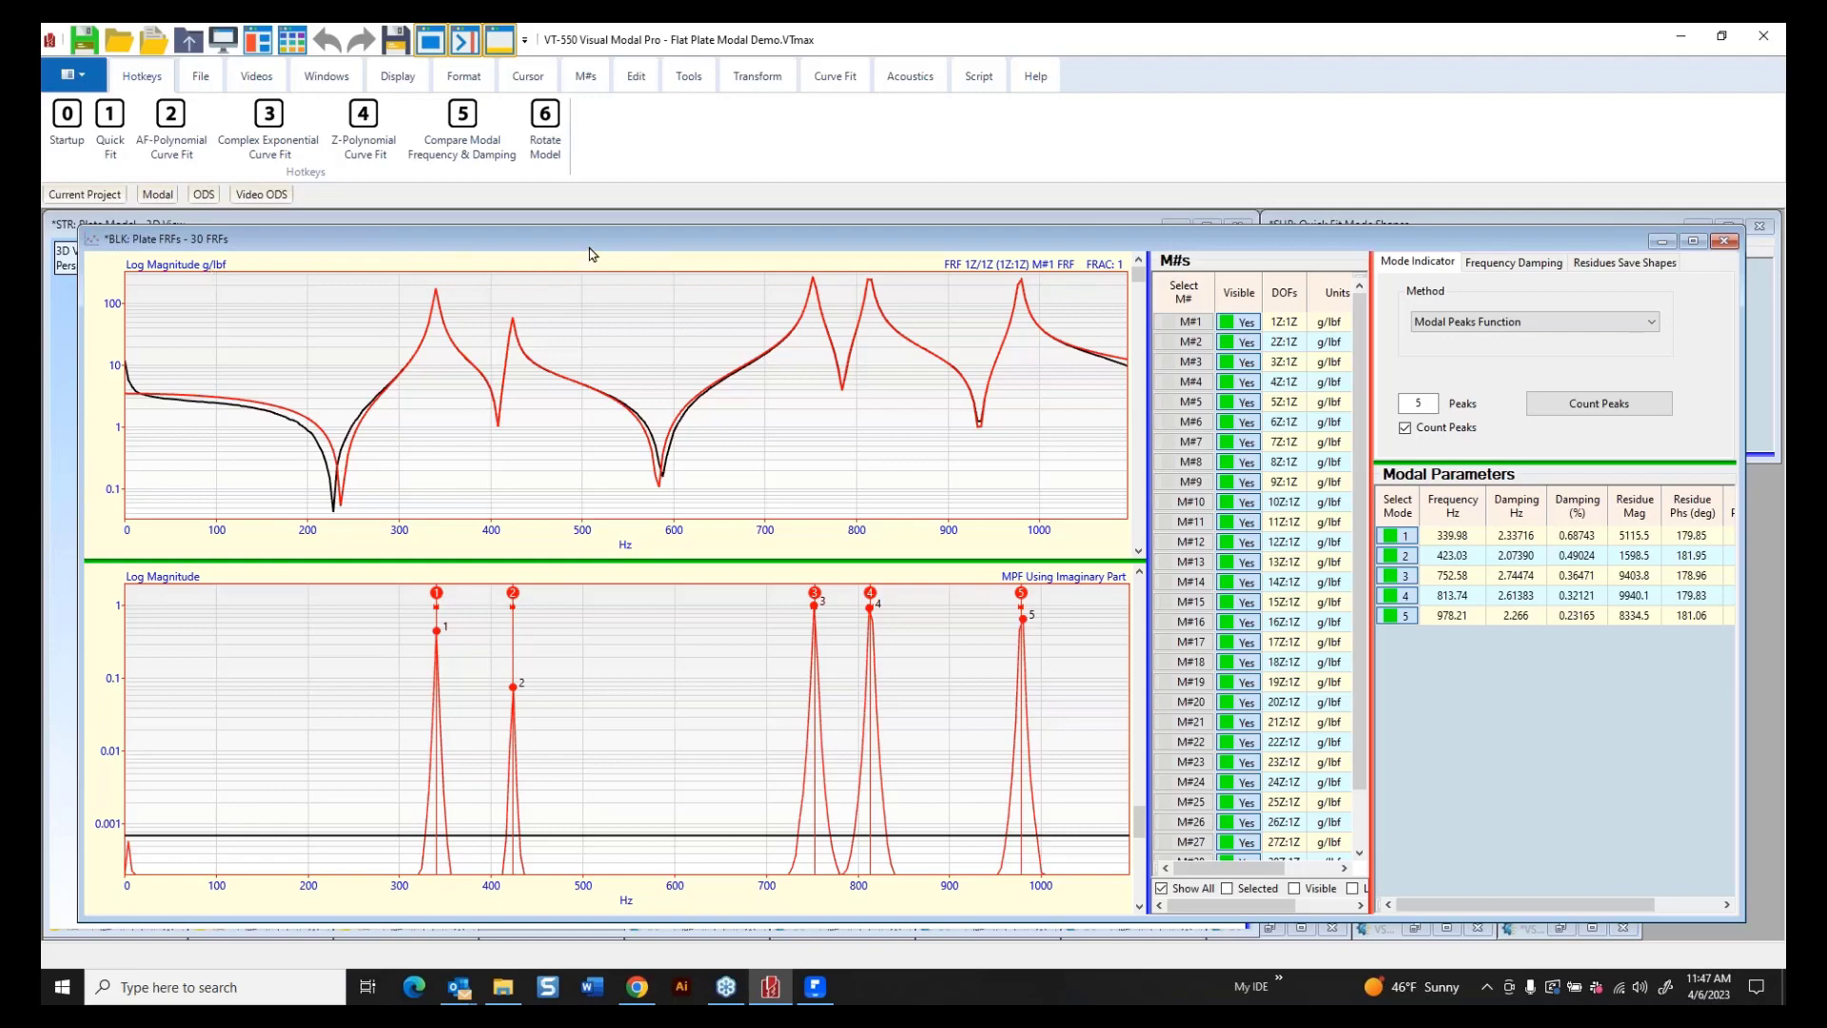
# Move the Plate FRFs window aside to inspect the plate model's test points, and bring the window back over it.
pyautogui.moveTo(600, 257); pyautogui.dragTo(977, 796)
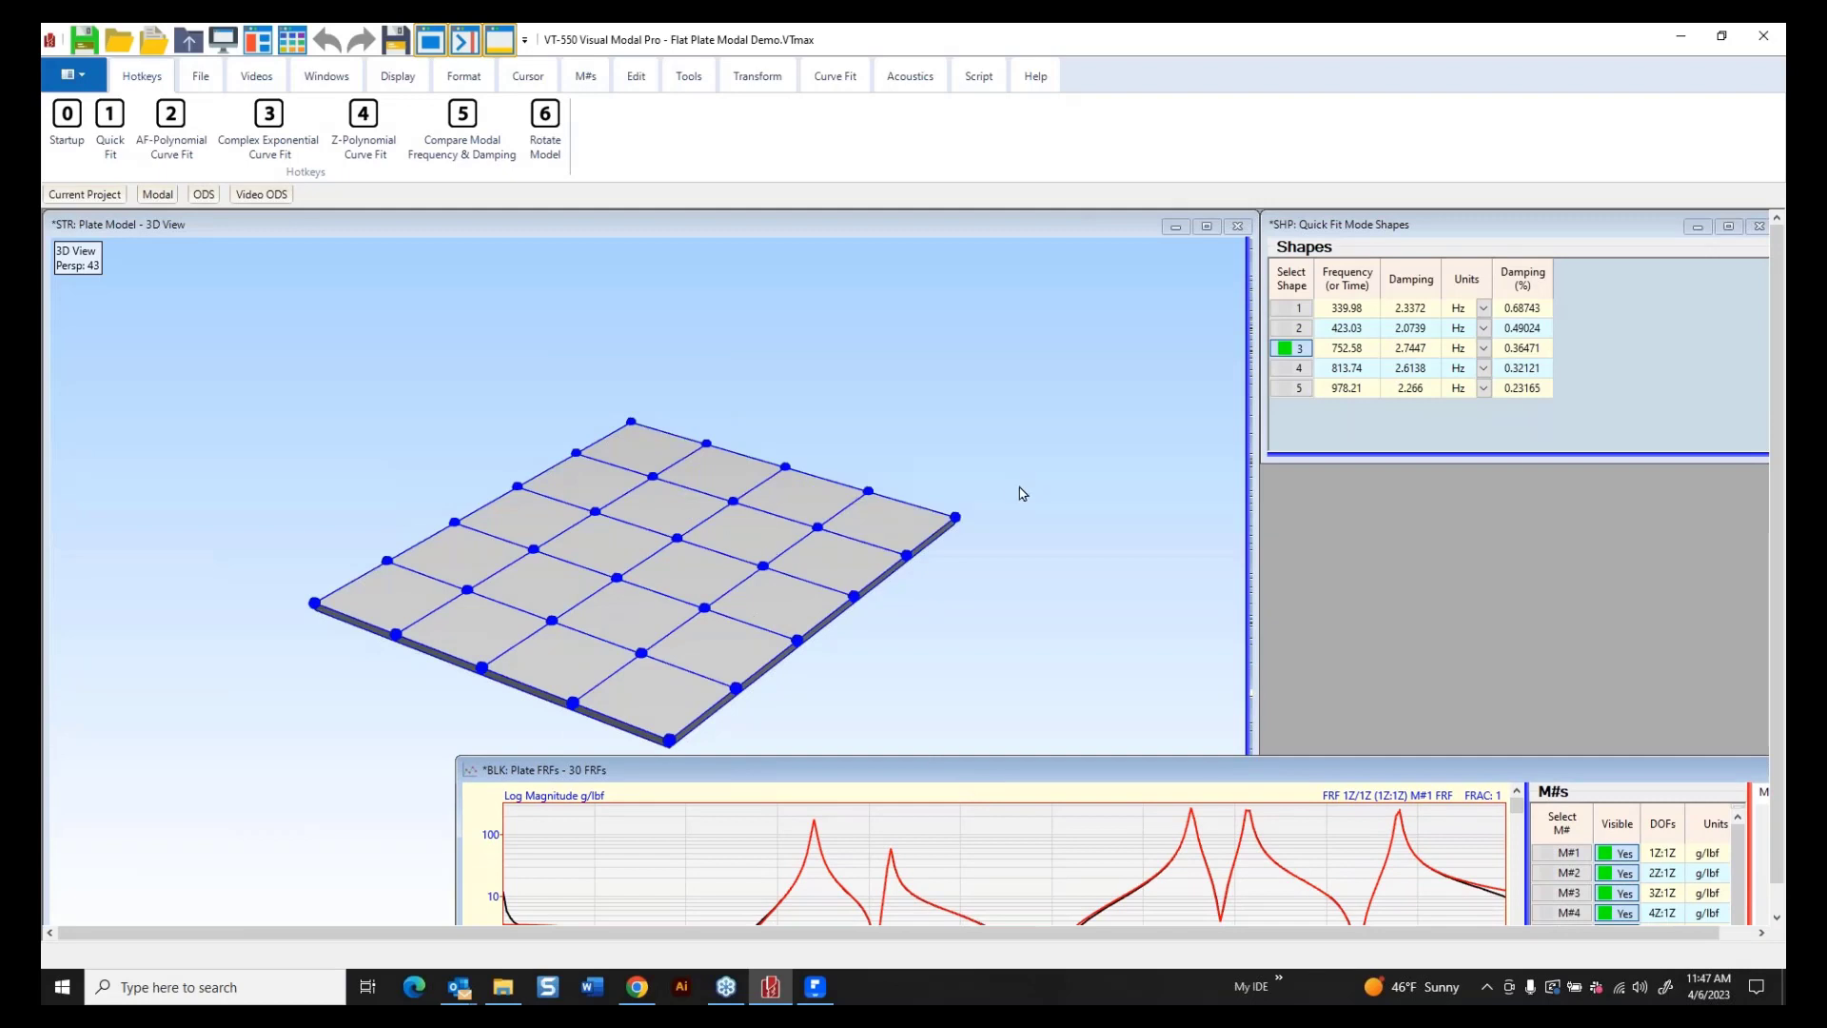
pyautogui.scroll(1, 622, 561)
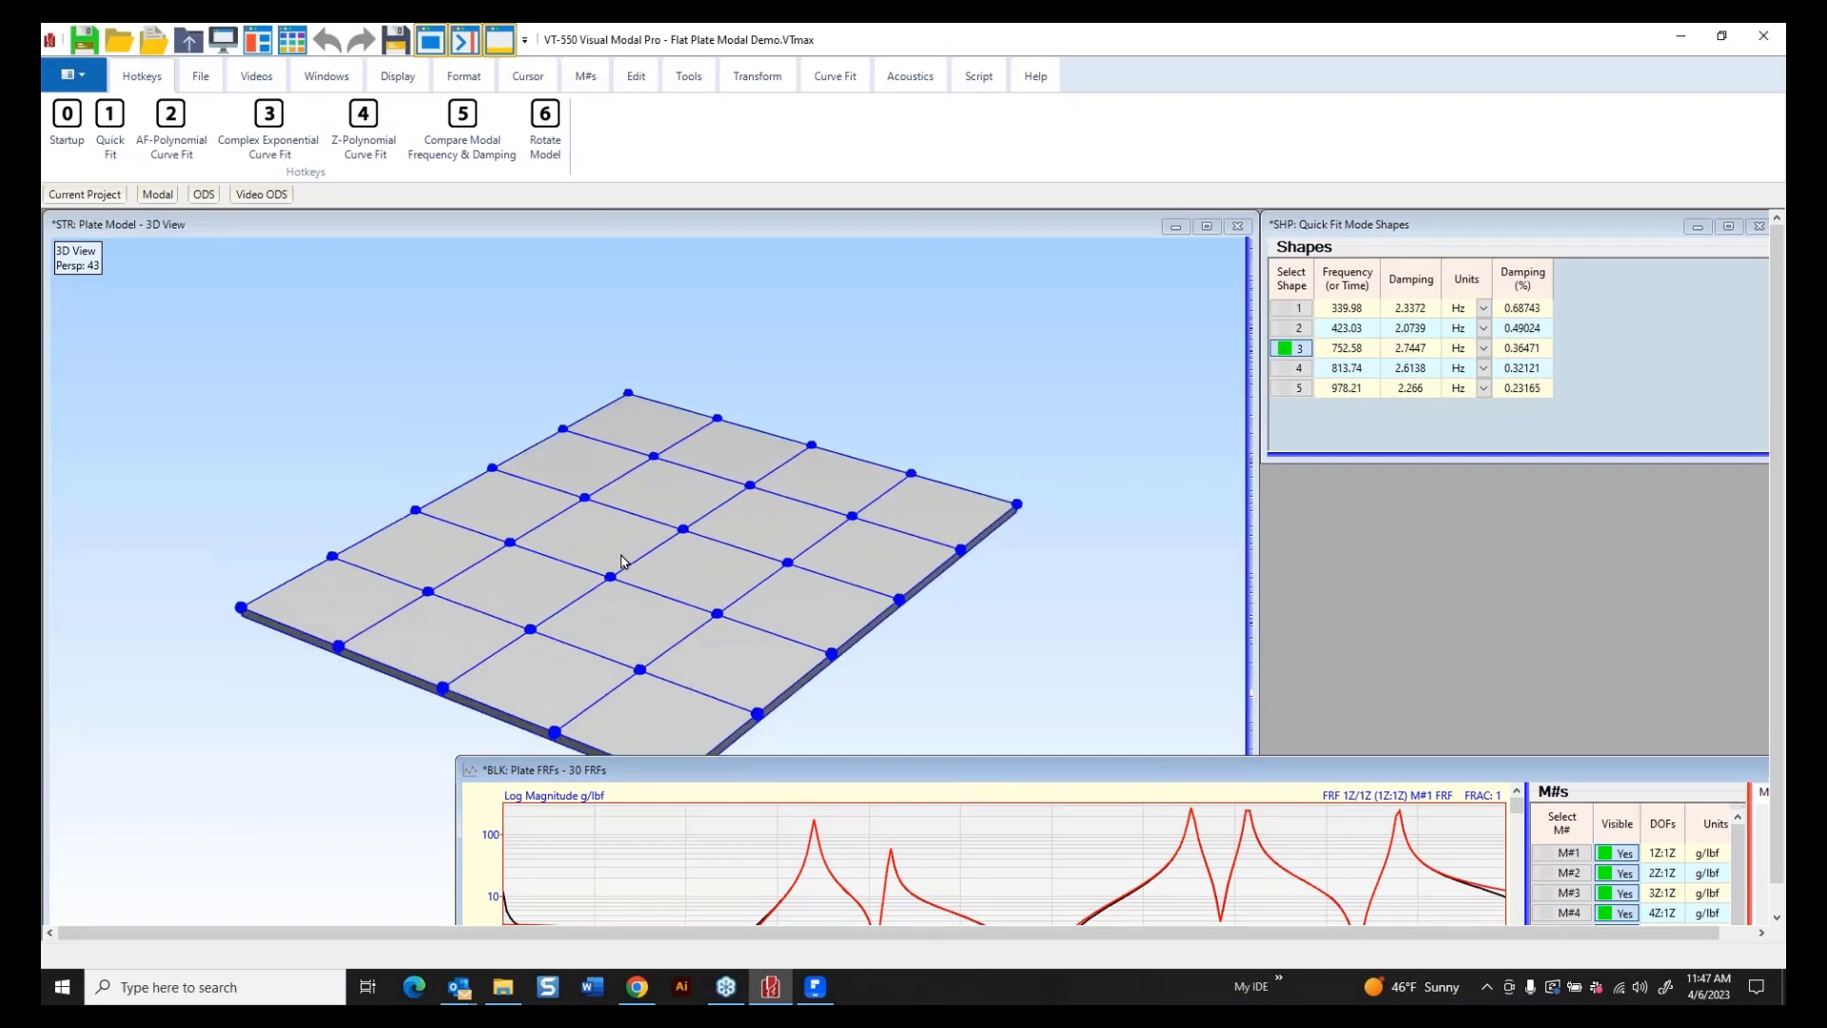
pyautogui.click(1032, 597)
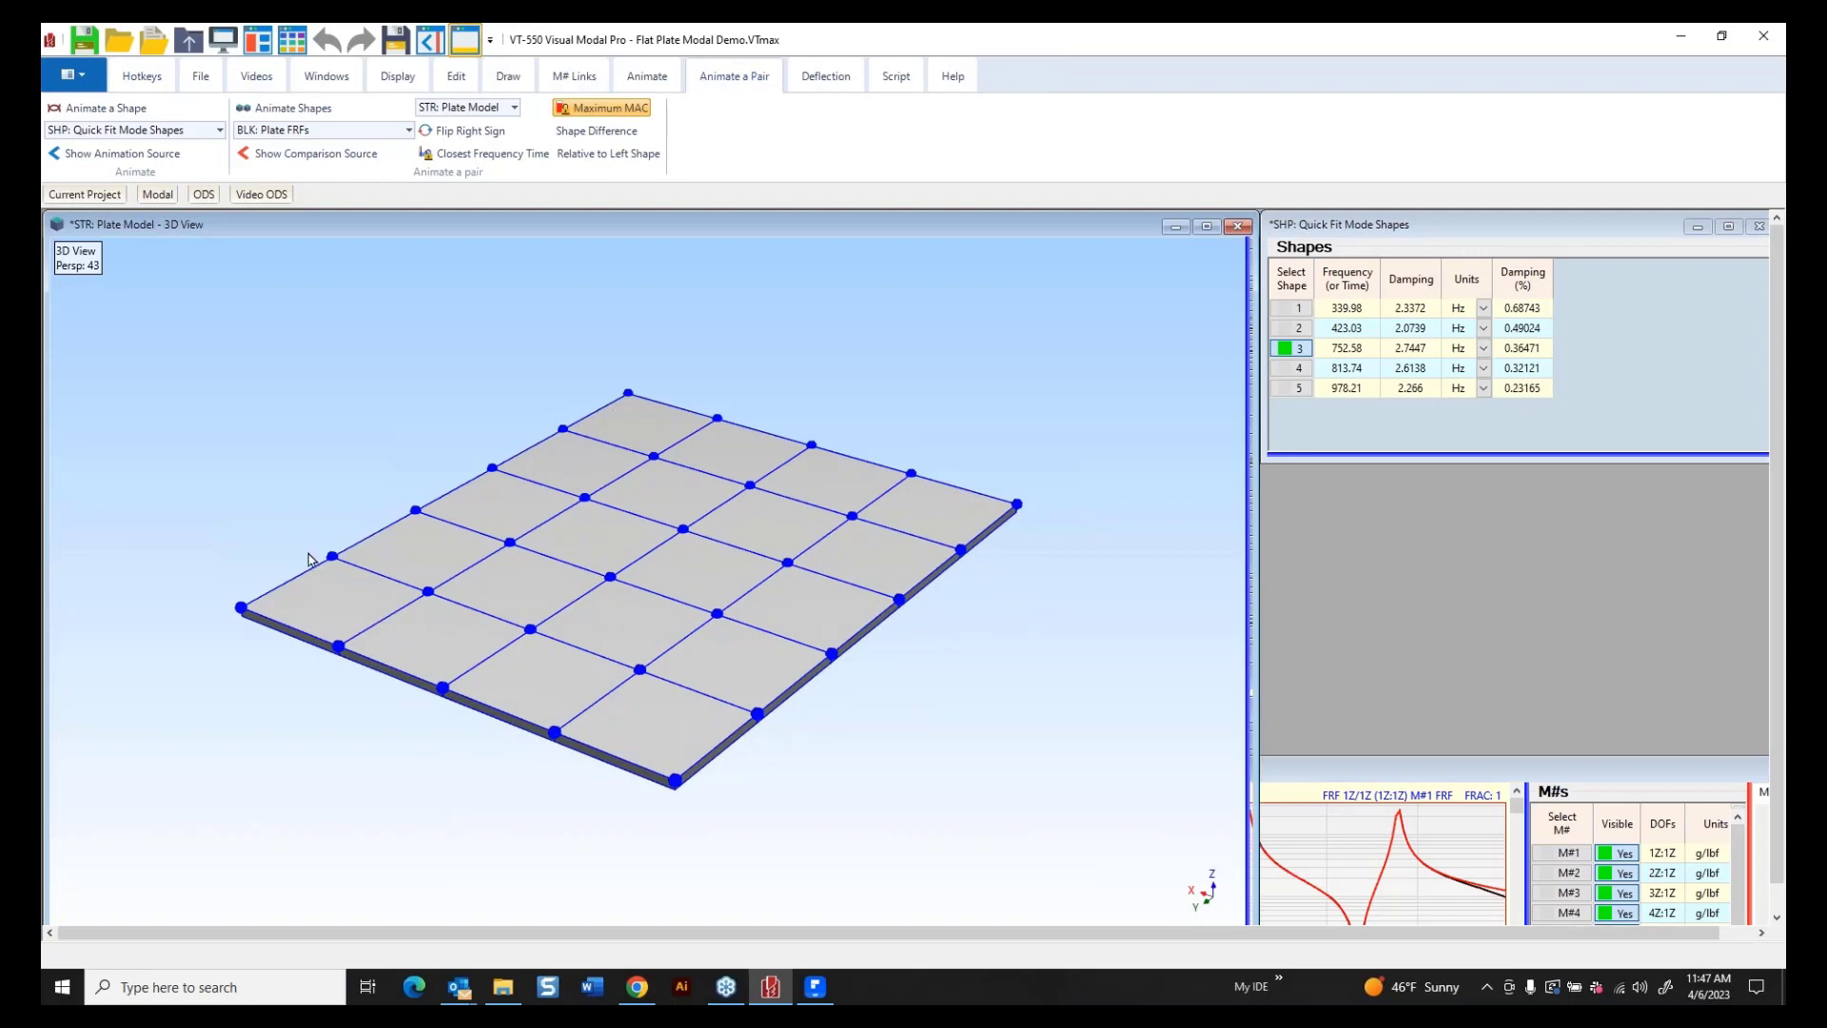
pyautogui.click(1367, 778)
pyautogui.moveTo(1360, 773); pyautogui.dragTo(1010, 210)
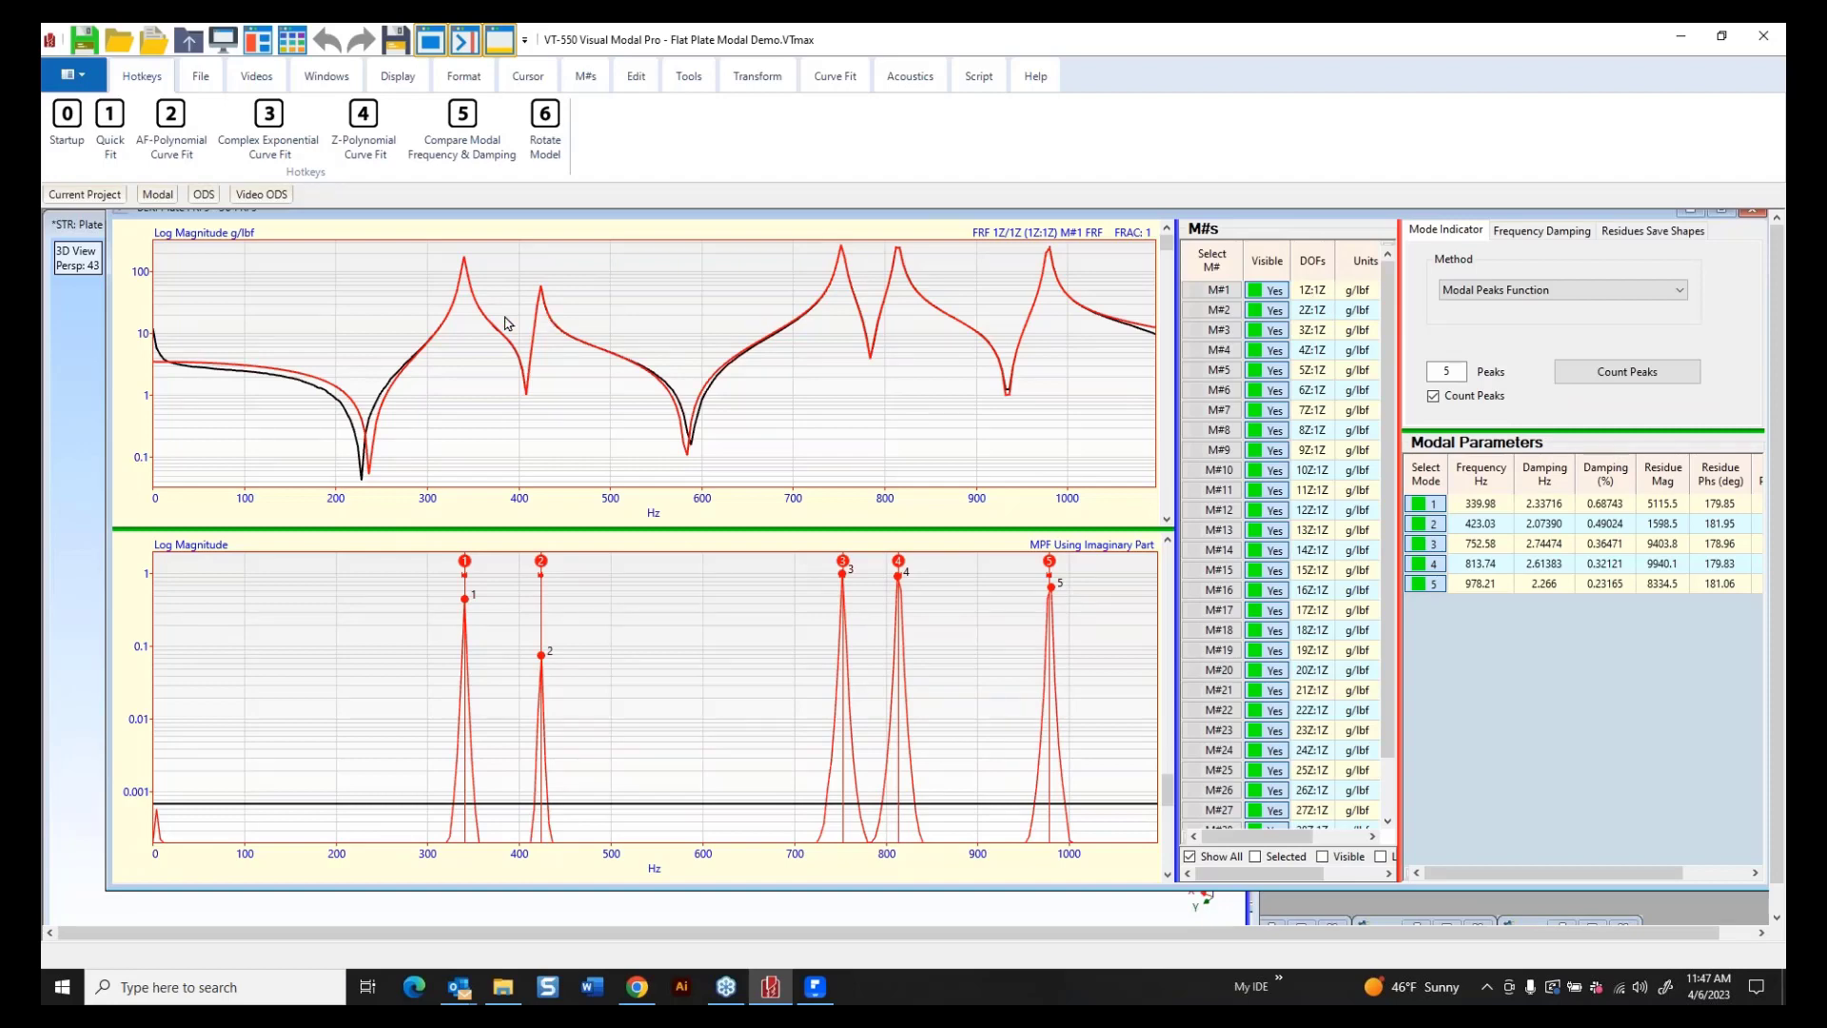
# Show point labels on the plate model and return to the Plate FRFs curve fitting window.
pyautogui.click(73, 351)
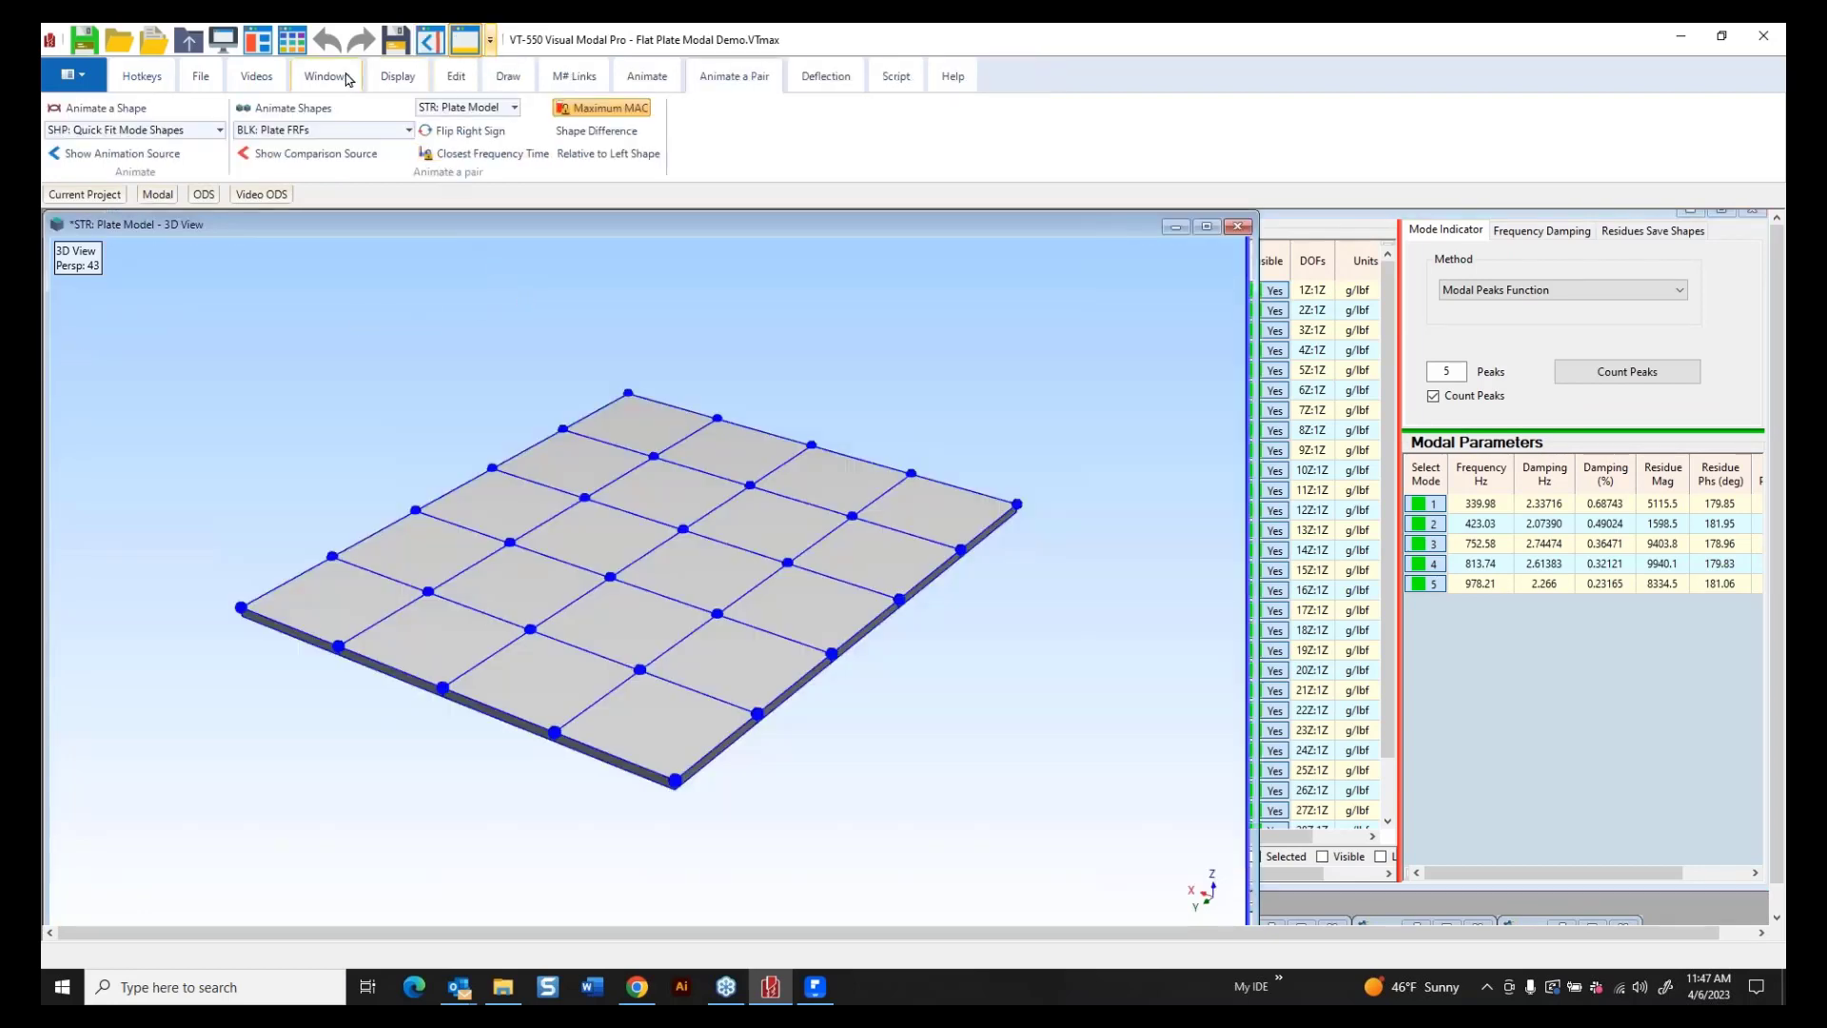
pyautogui.click(397, 76)
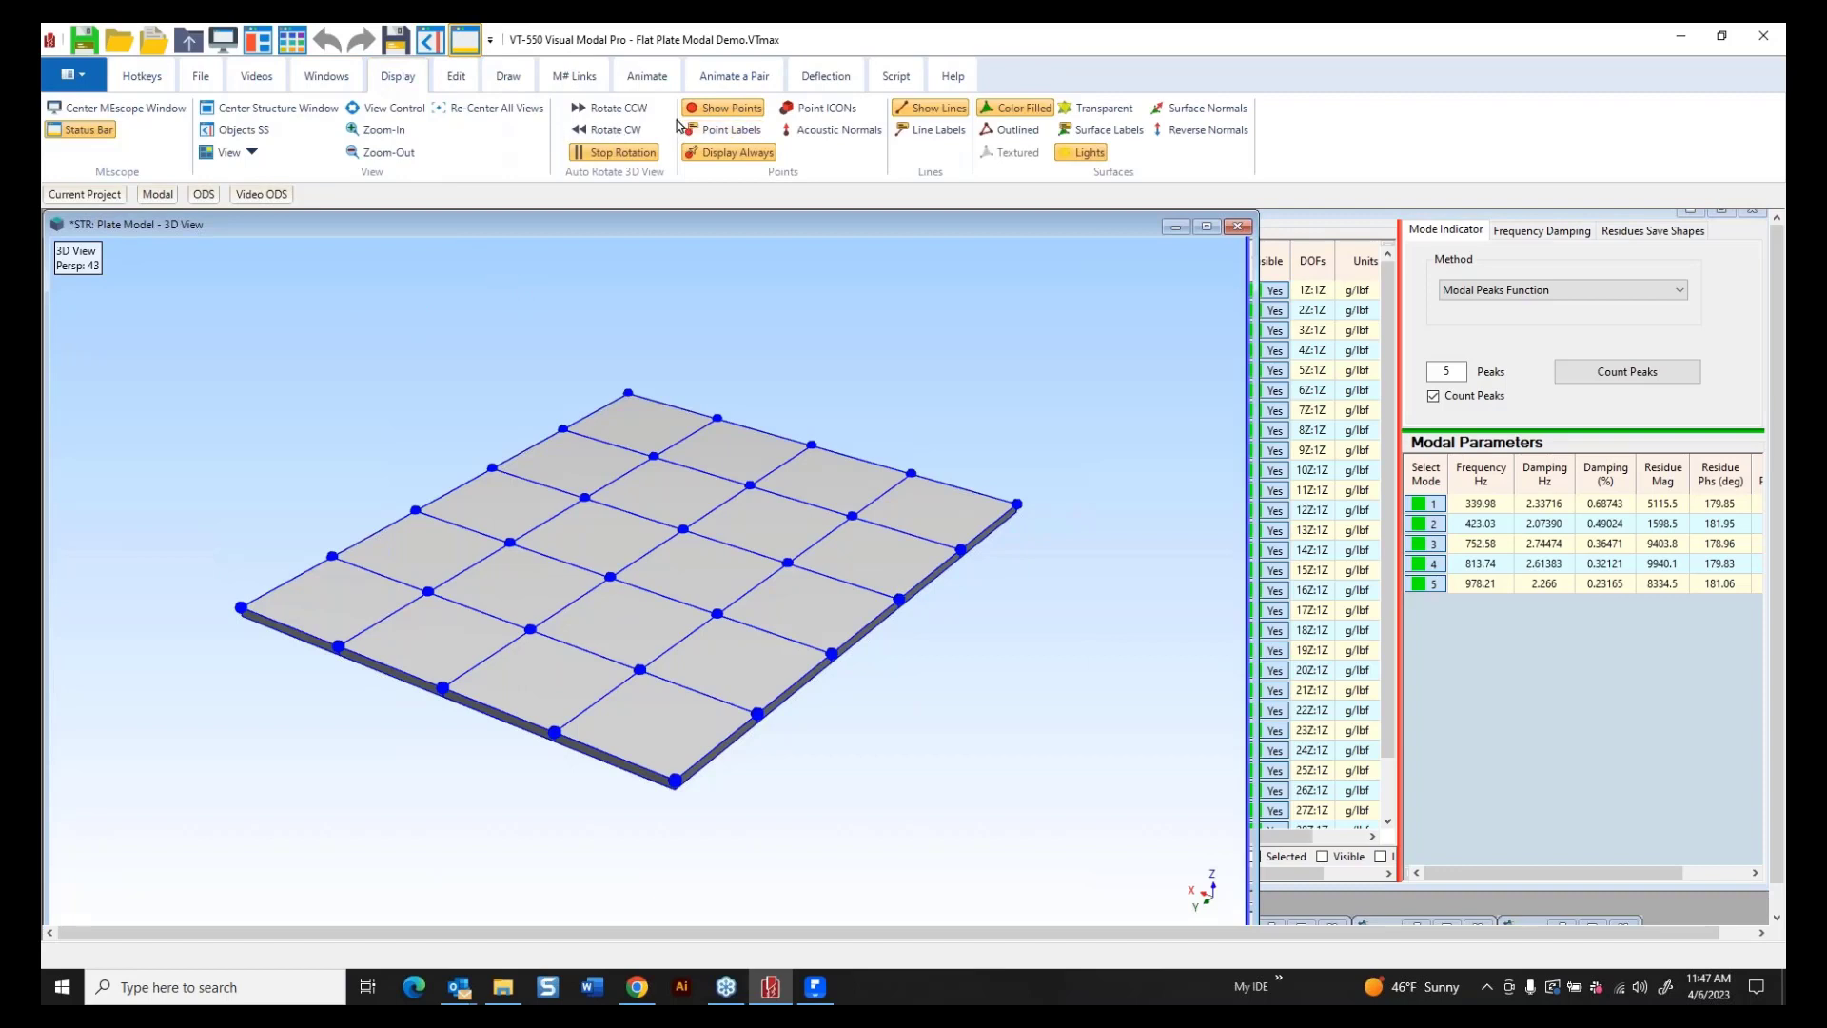
pyautogui.click(723, 130)
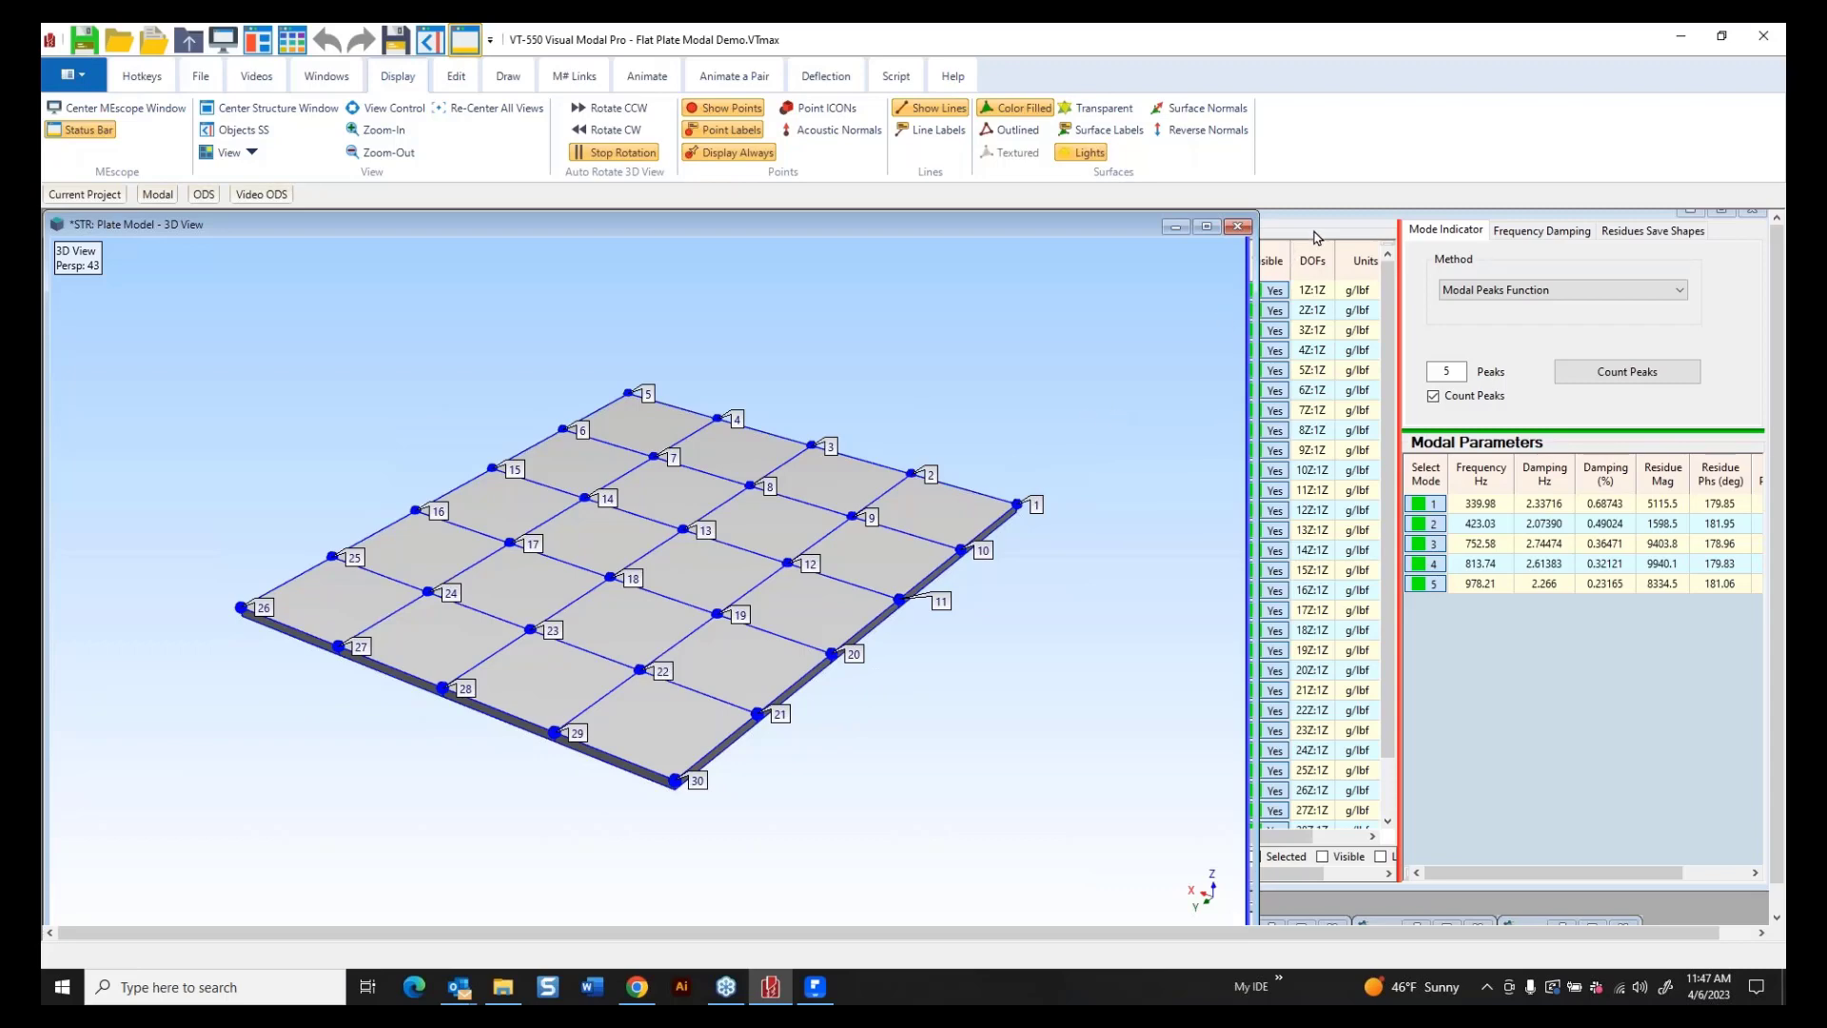
pyautogui.click(1591, 629)
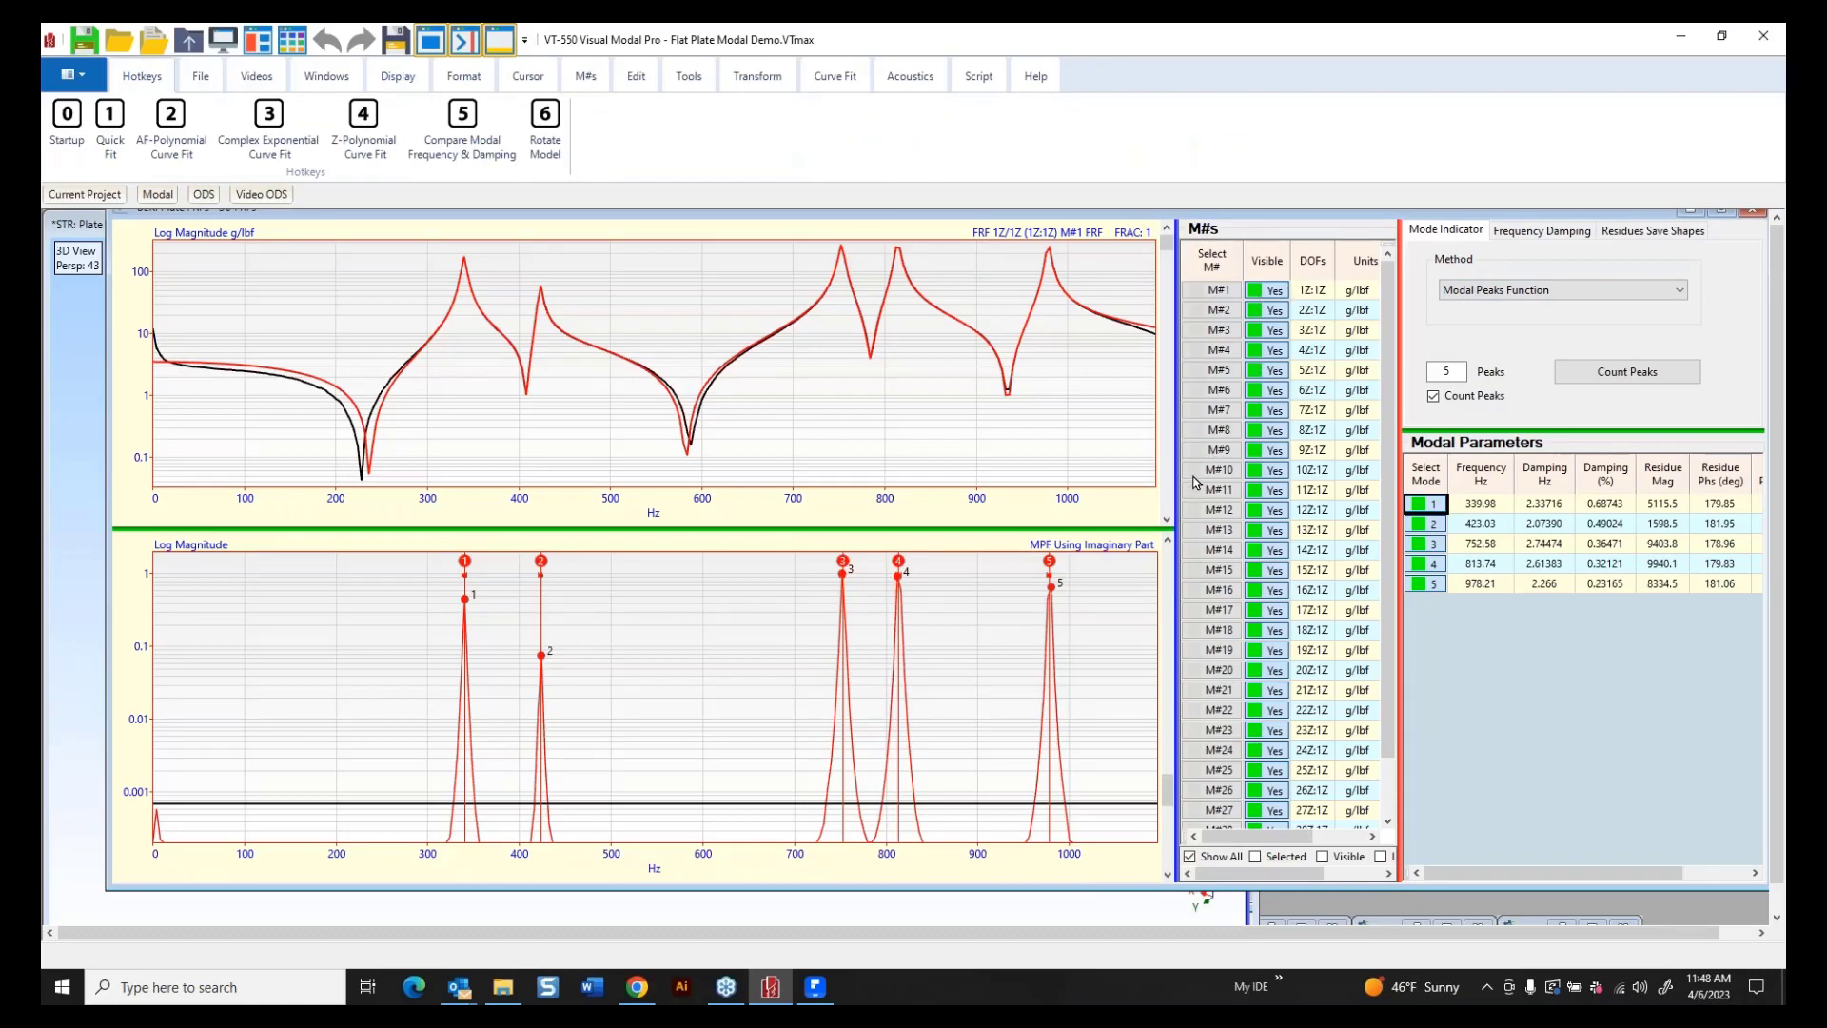
# Delete all fit data from the Plate FRFs data block and confirm the deletion.
pyautogui.rightClick(830, 413)
pyautogui.moveTo(855, 555)
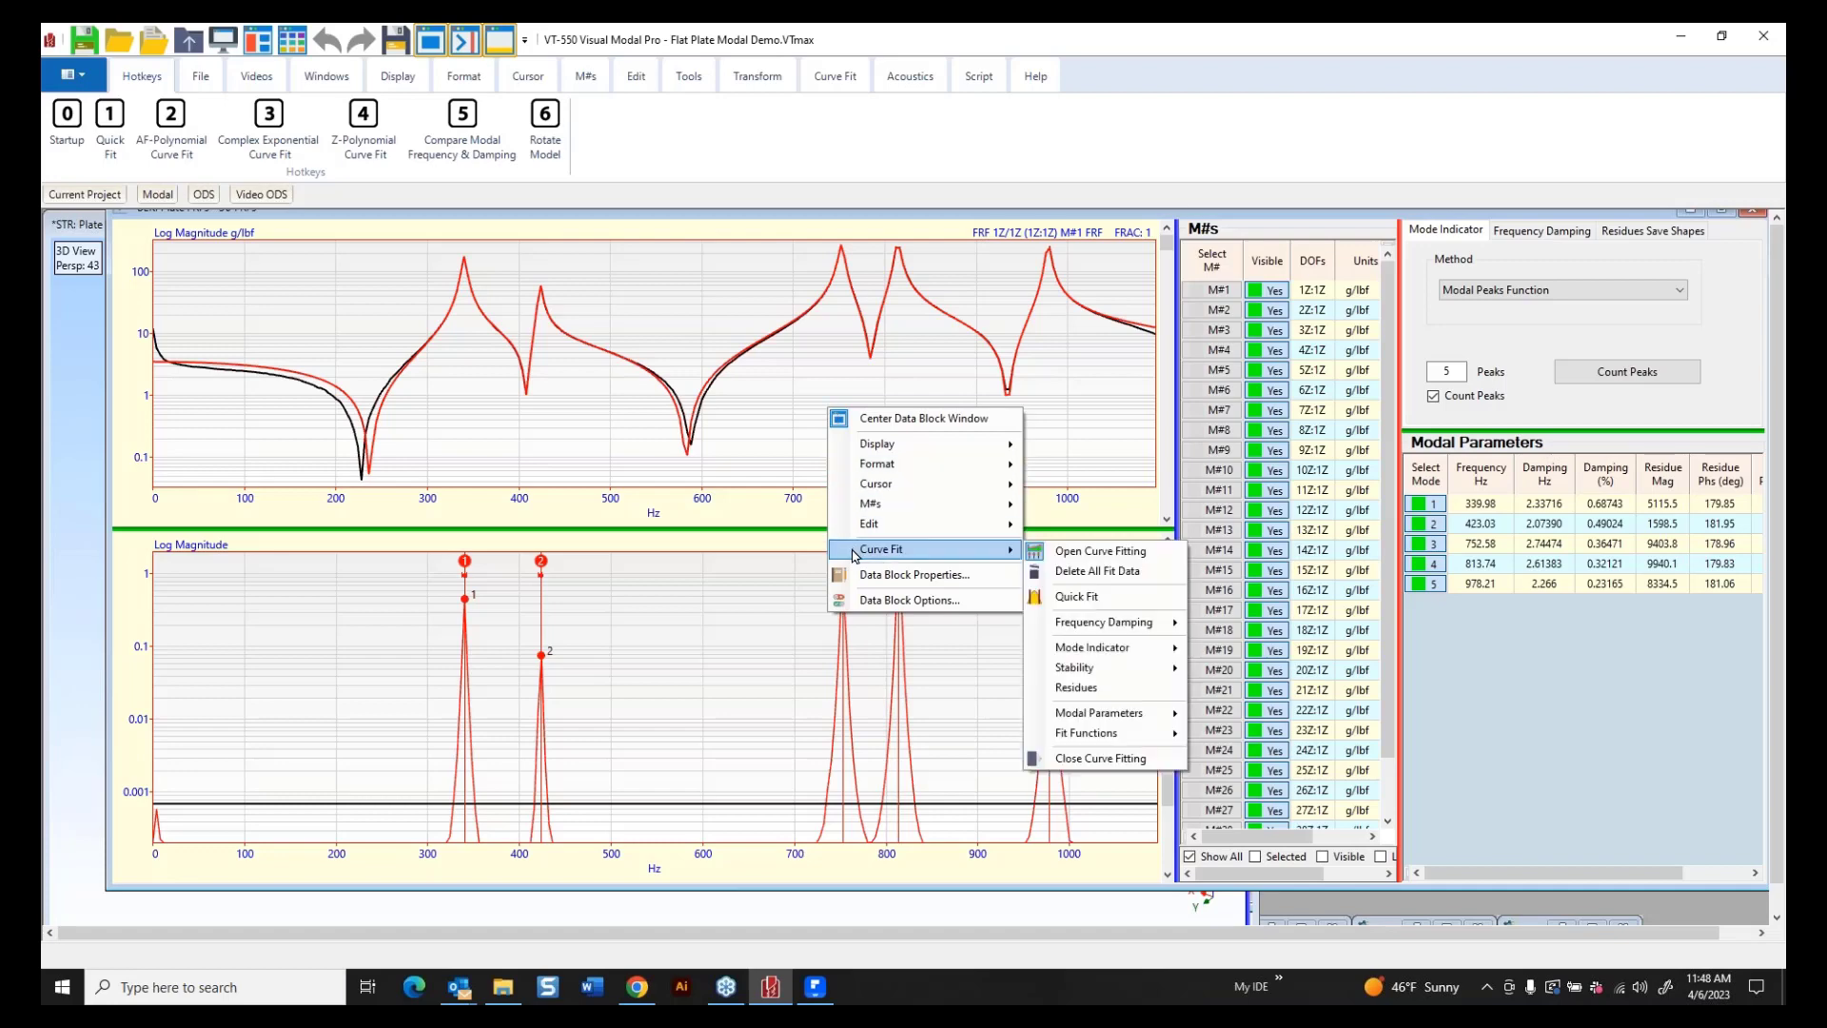
pyautogui.click(1125, 571)
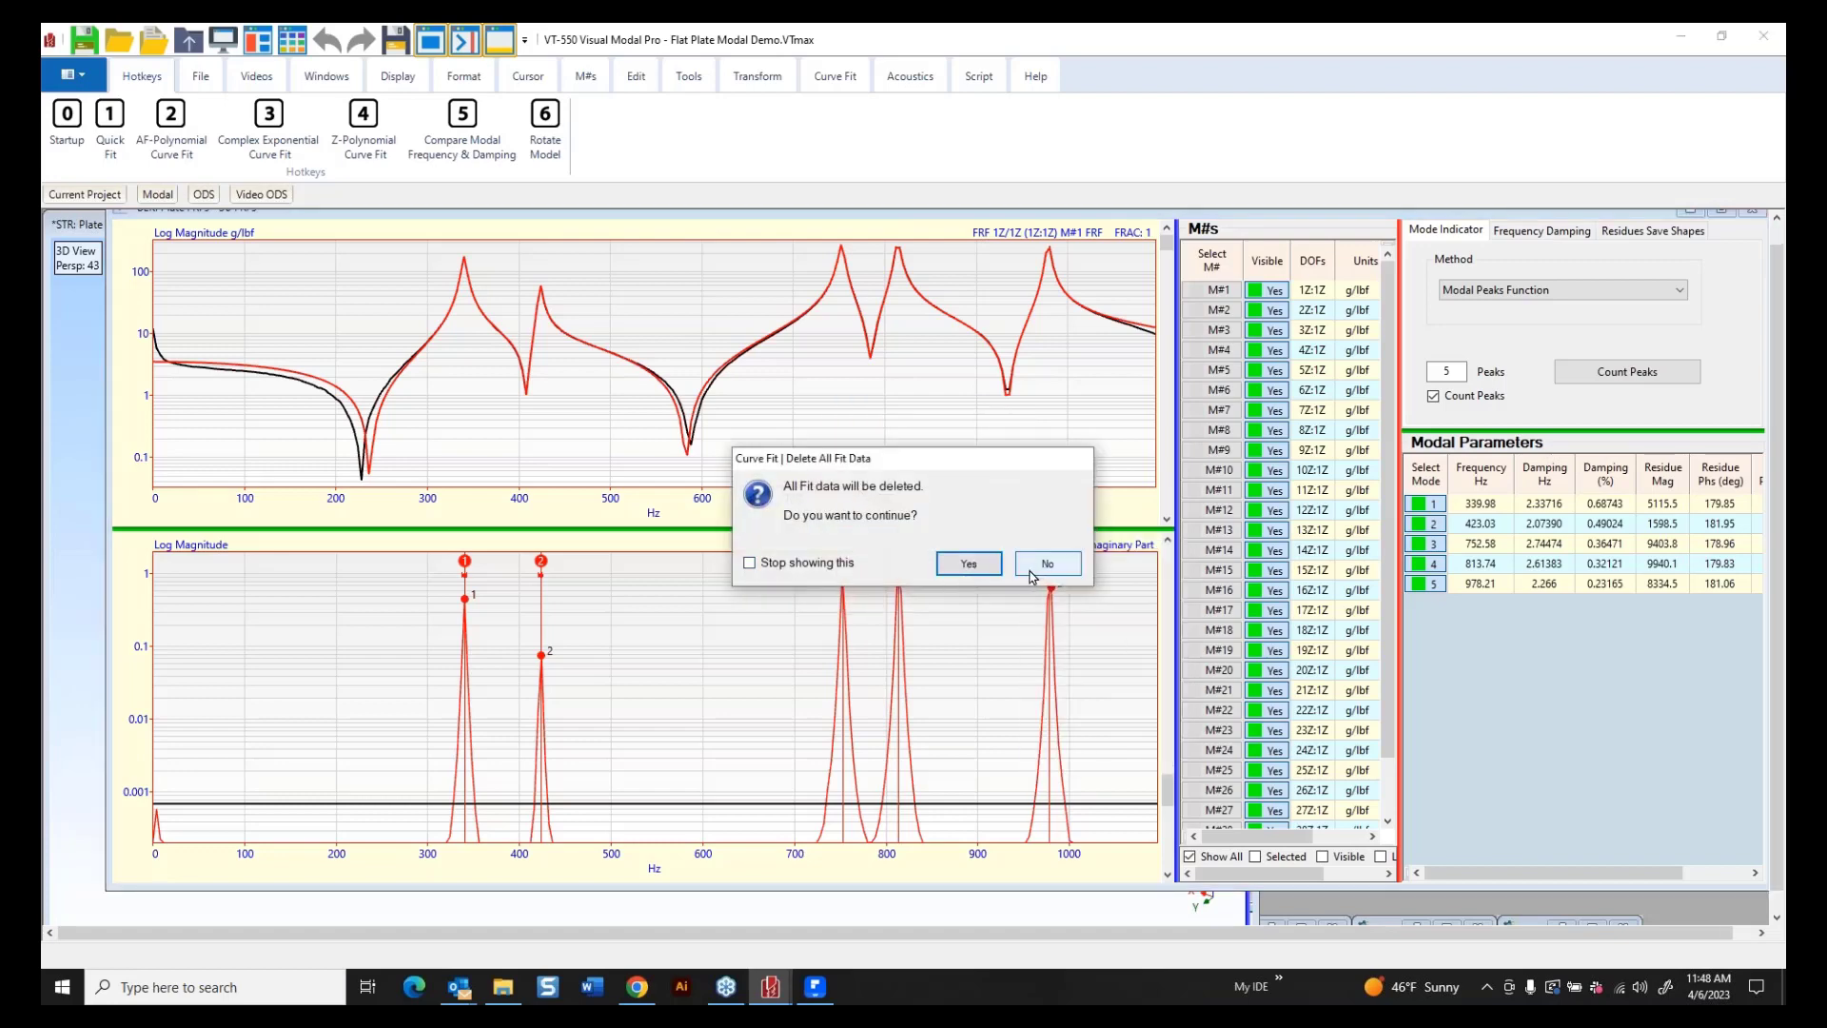
pyautogui.click(978, 565)
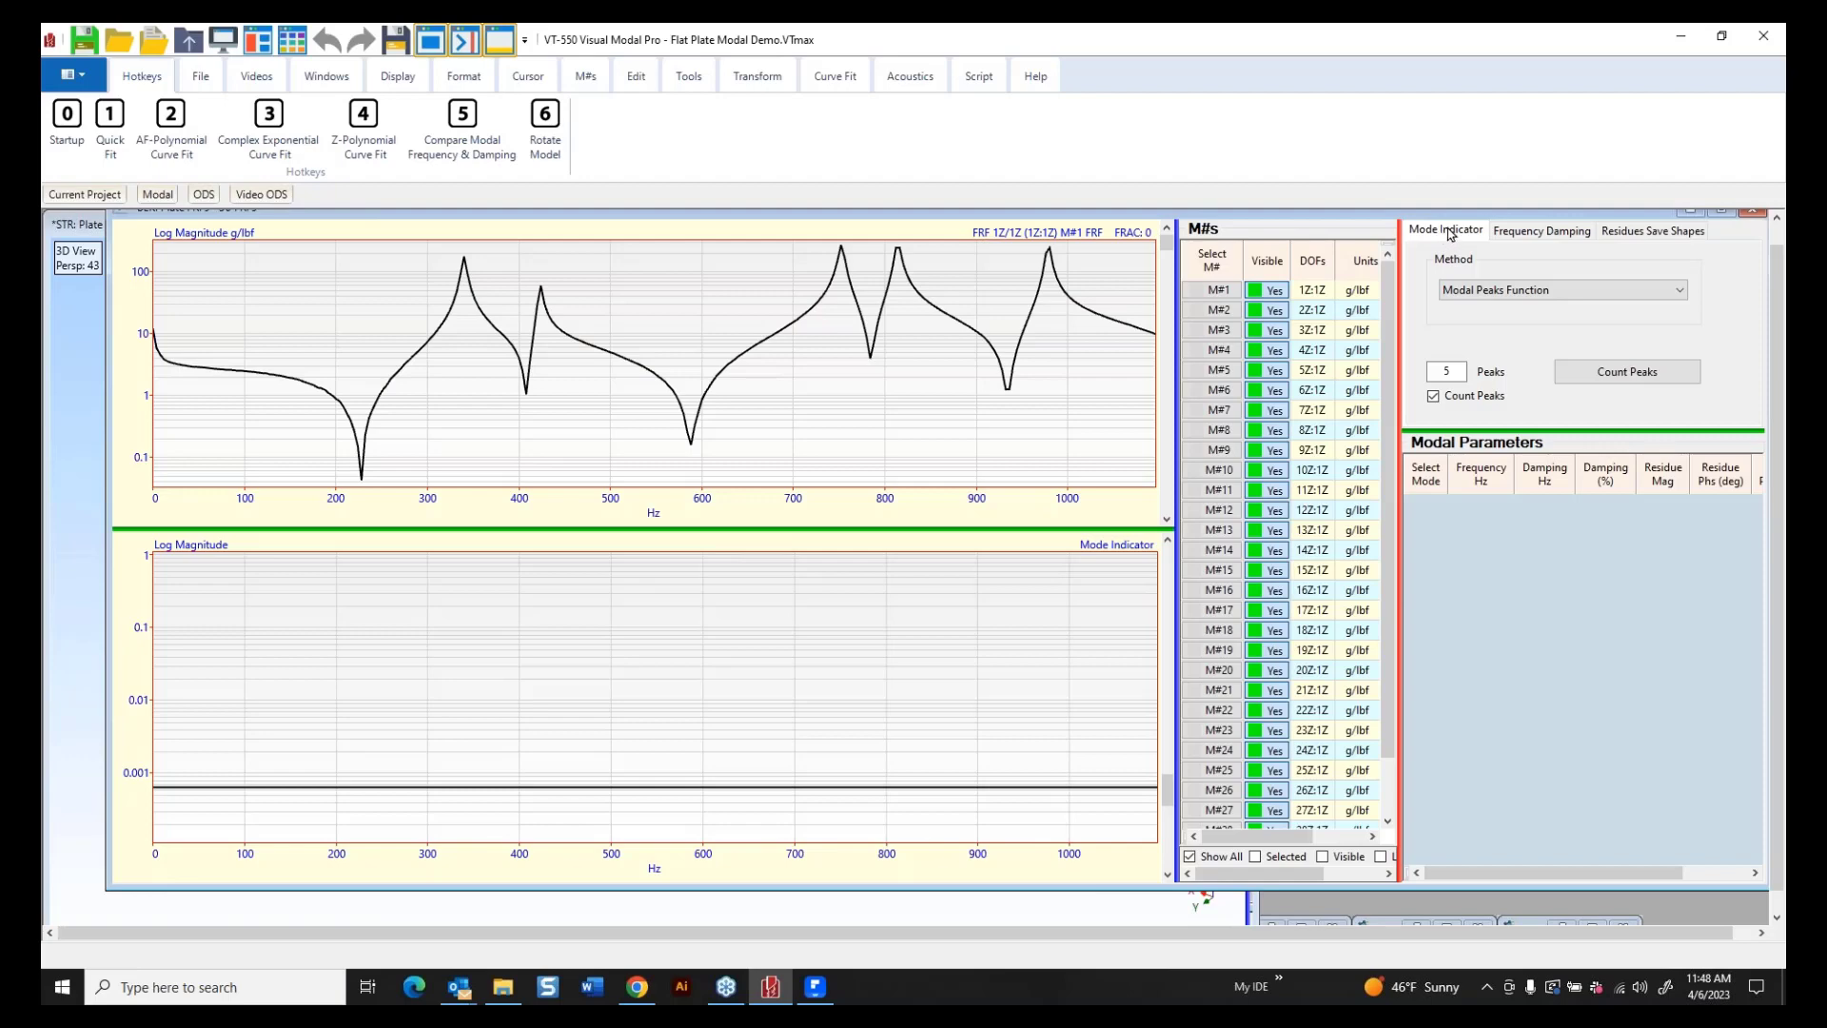
# Review the Frequency Damping and Residues Save Shapes curve fitting settings and return to the Mode Indicator settings.
pyautogui.click(1517, 233)
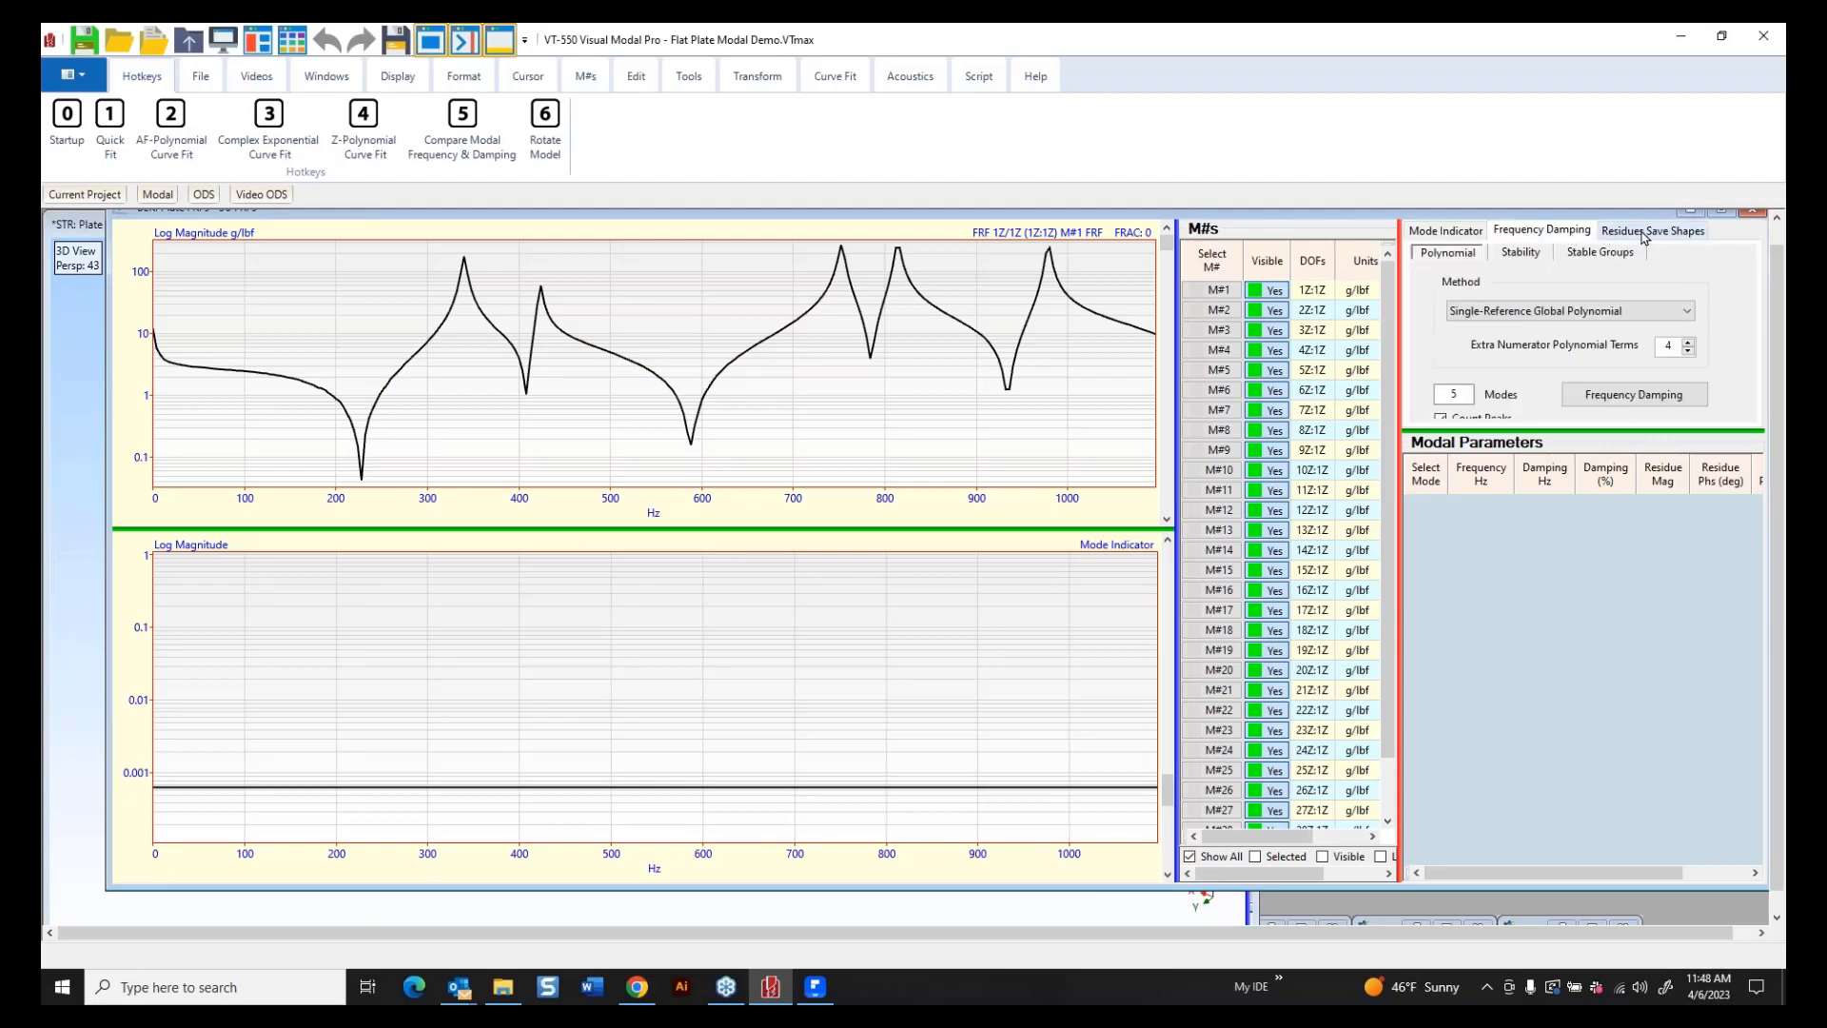
pyautogui.click(1642, 233)
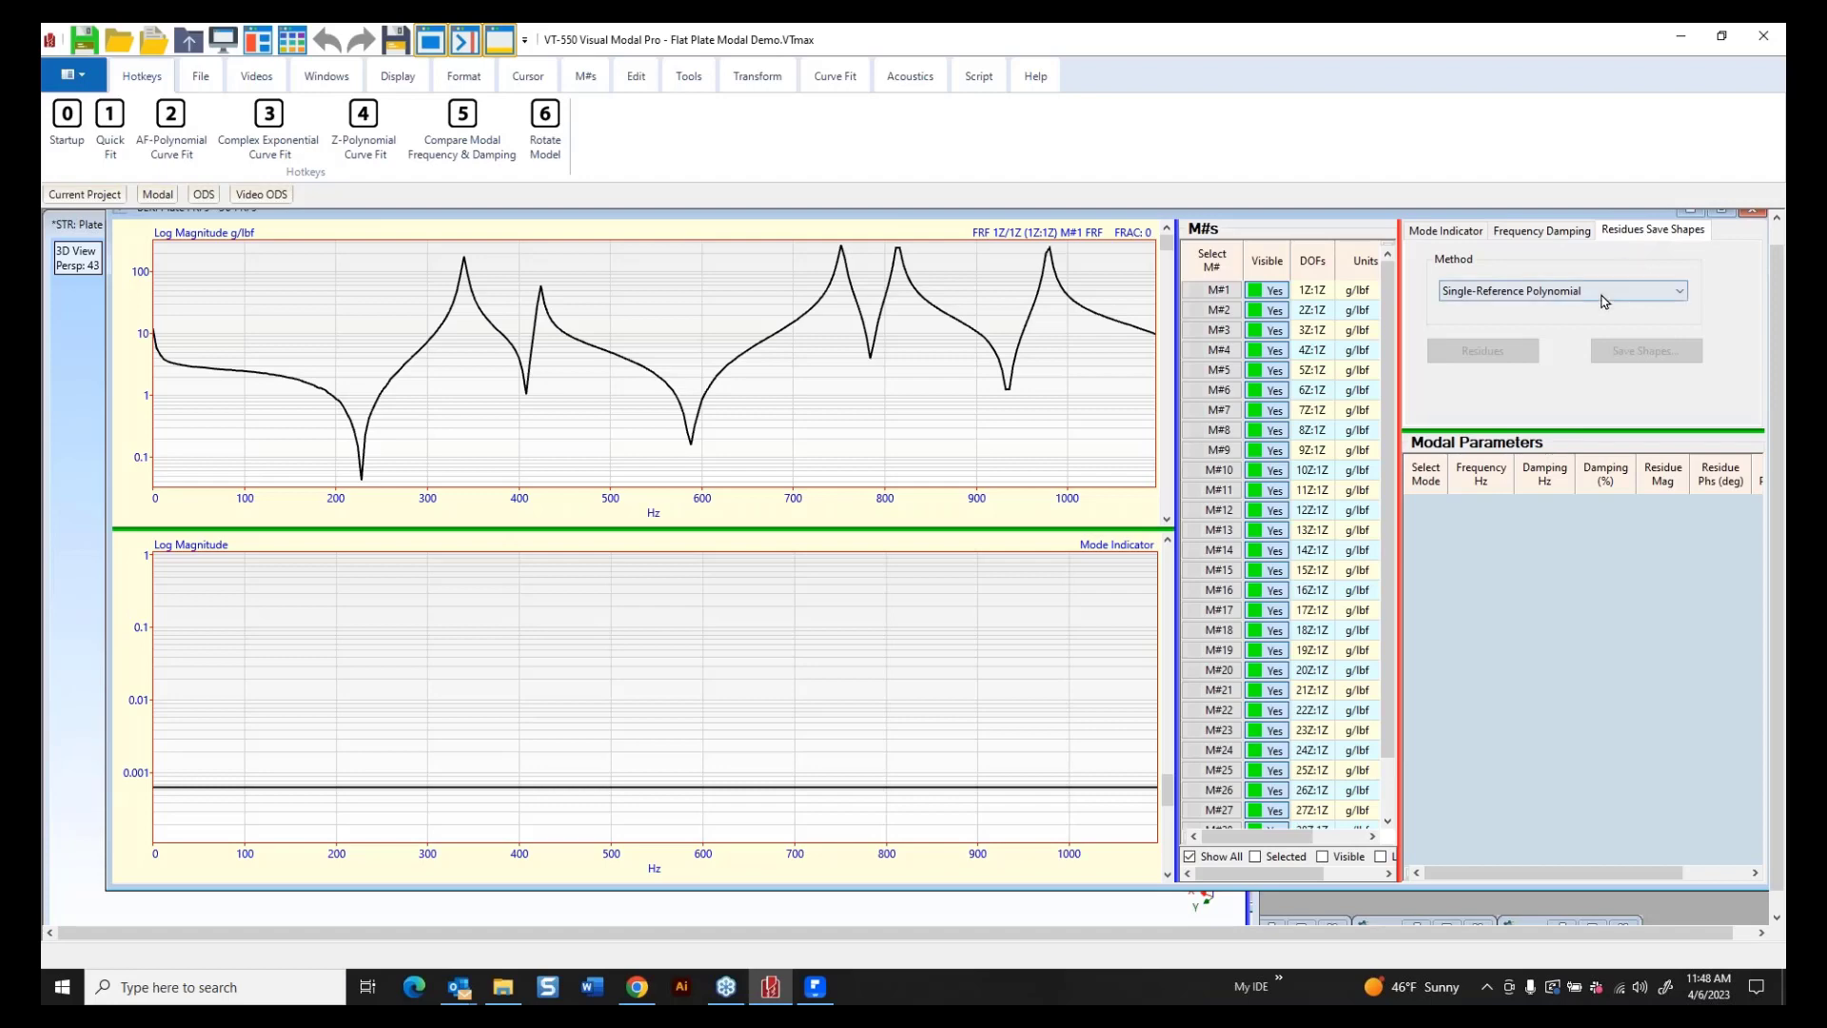
pyautogui.click(1470, 236)
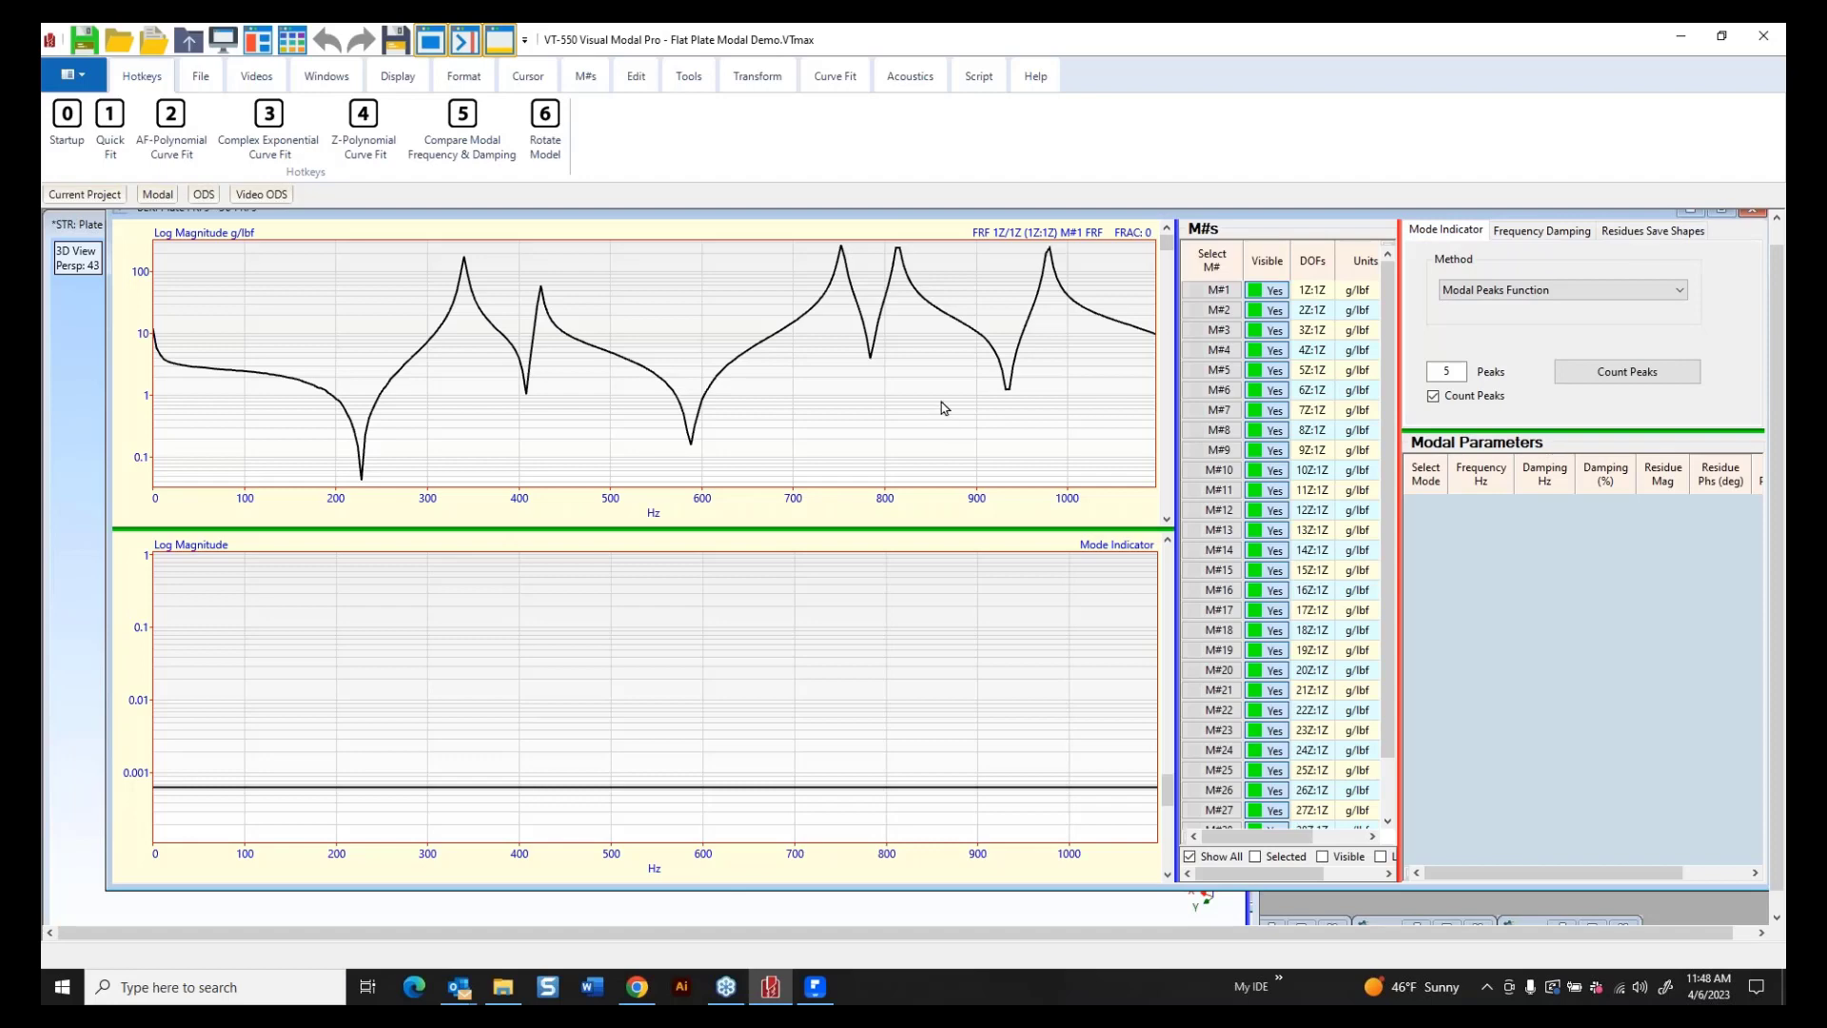
# Choose Modal Peaks Function as the mode indicator method and count the peaks using the Imaginary Part.
pyautogui.click(1679, 294)
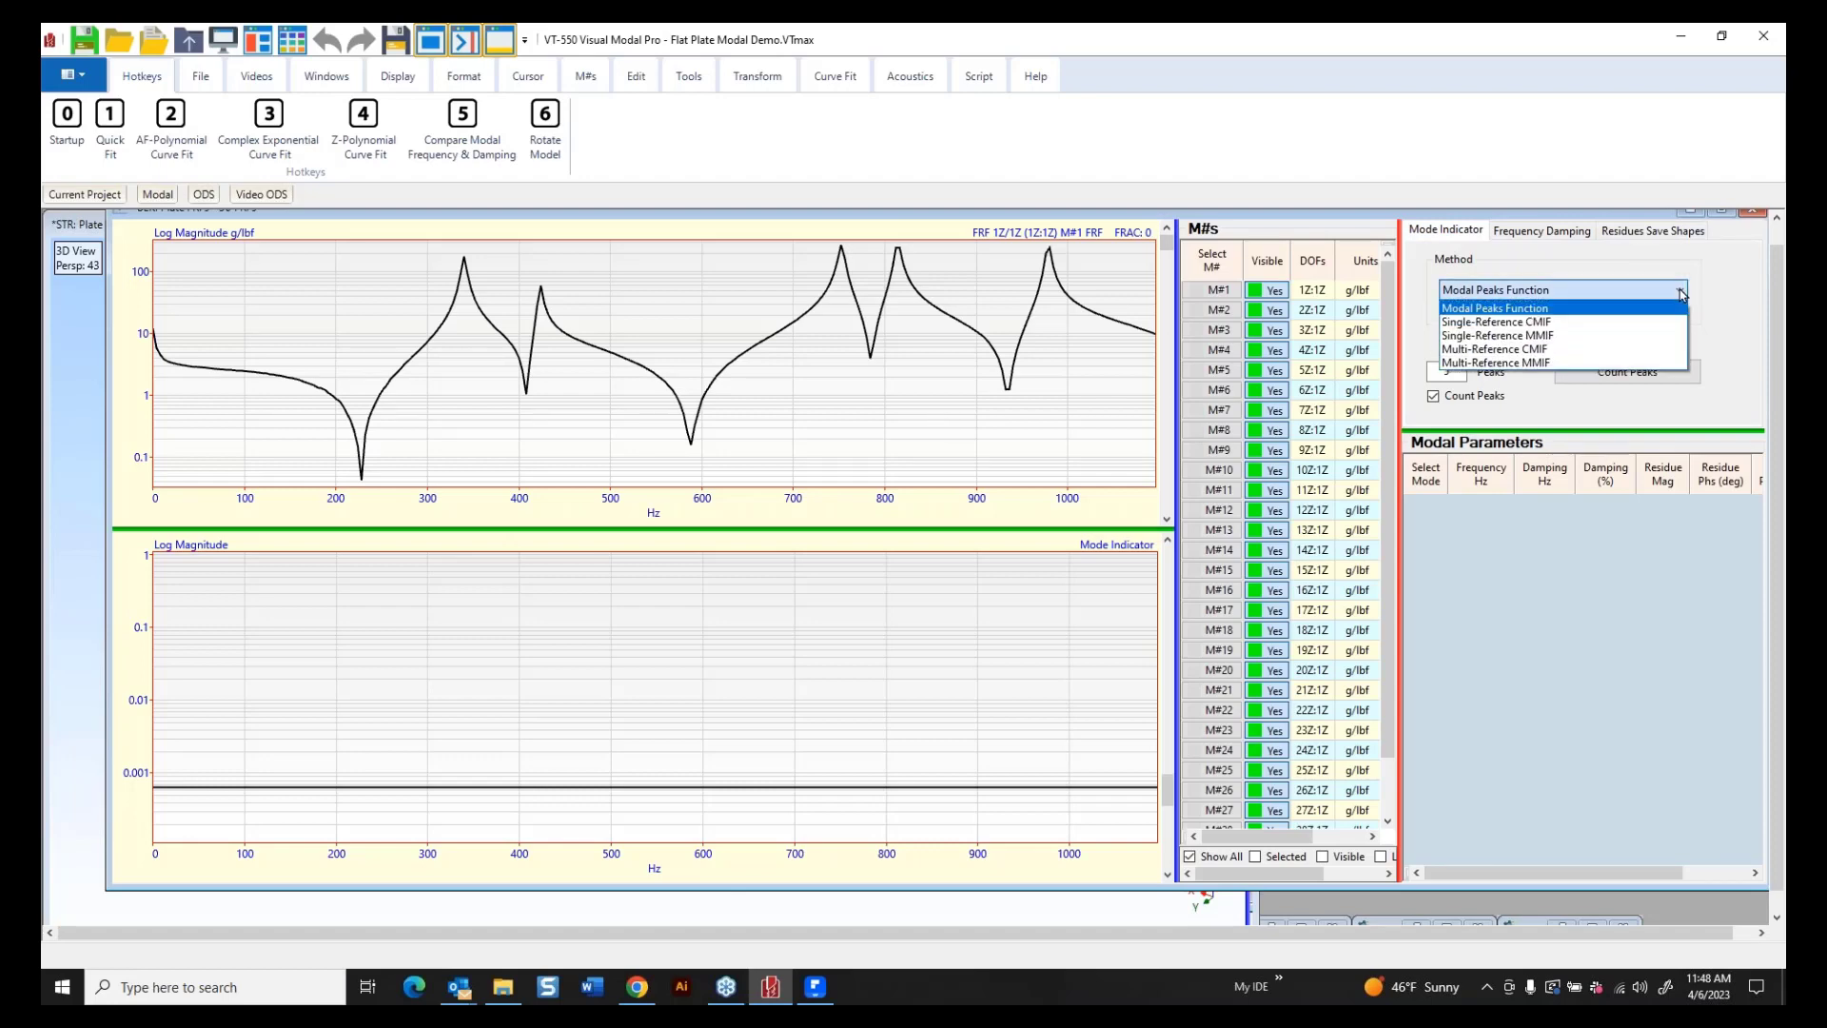
pyautogui.click(1523, 309)
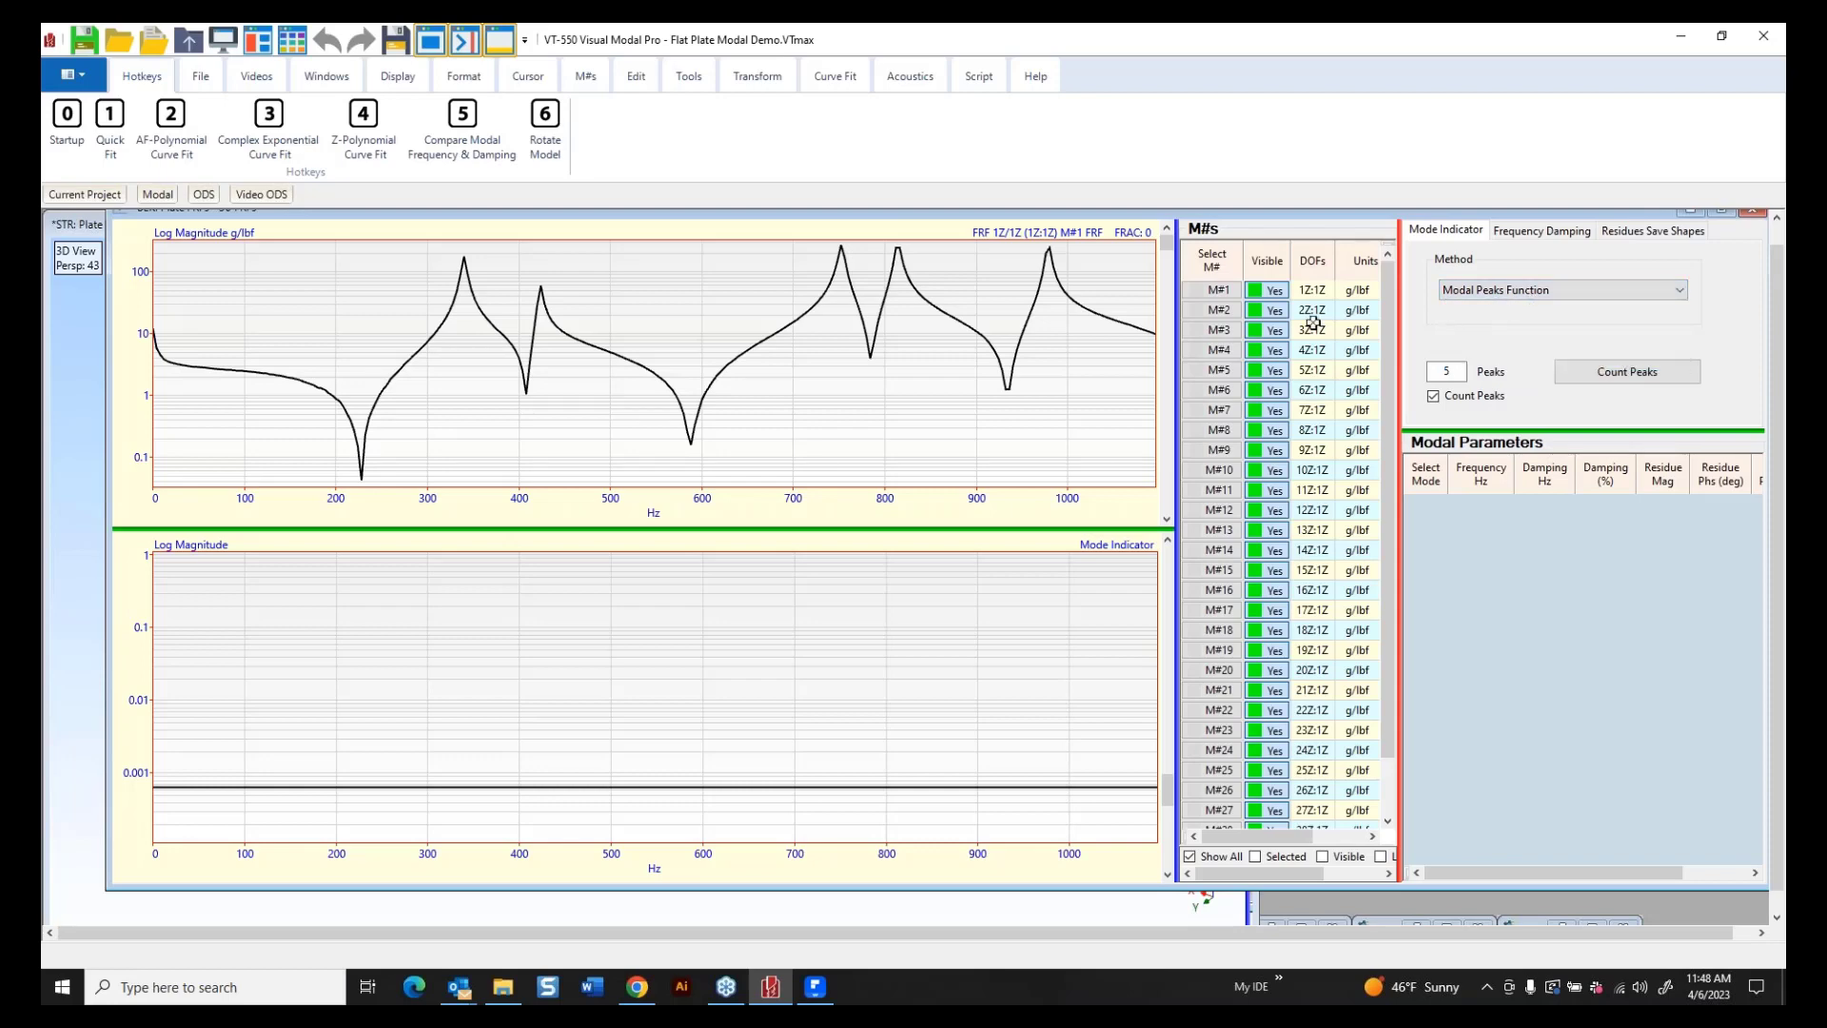
pyautogui.click(1668, 379)
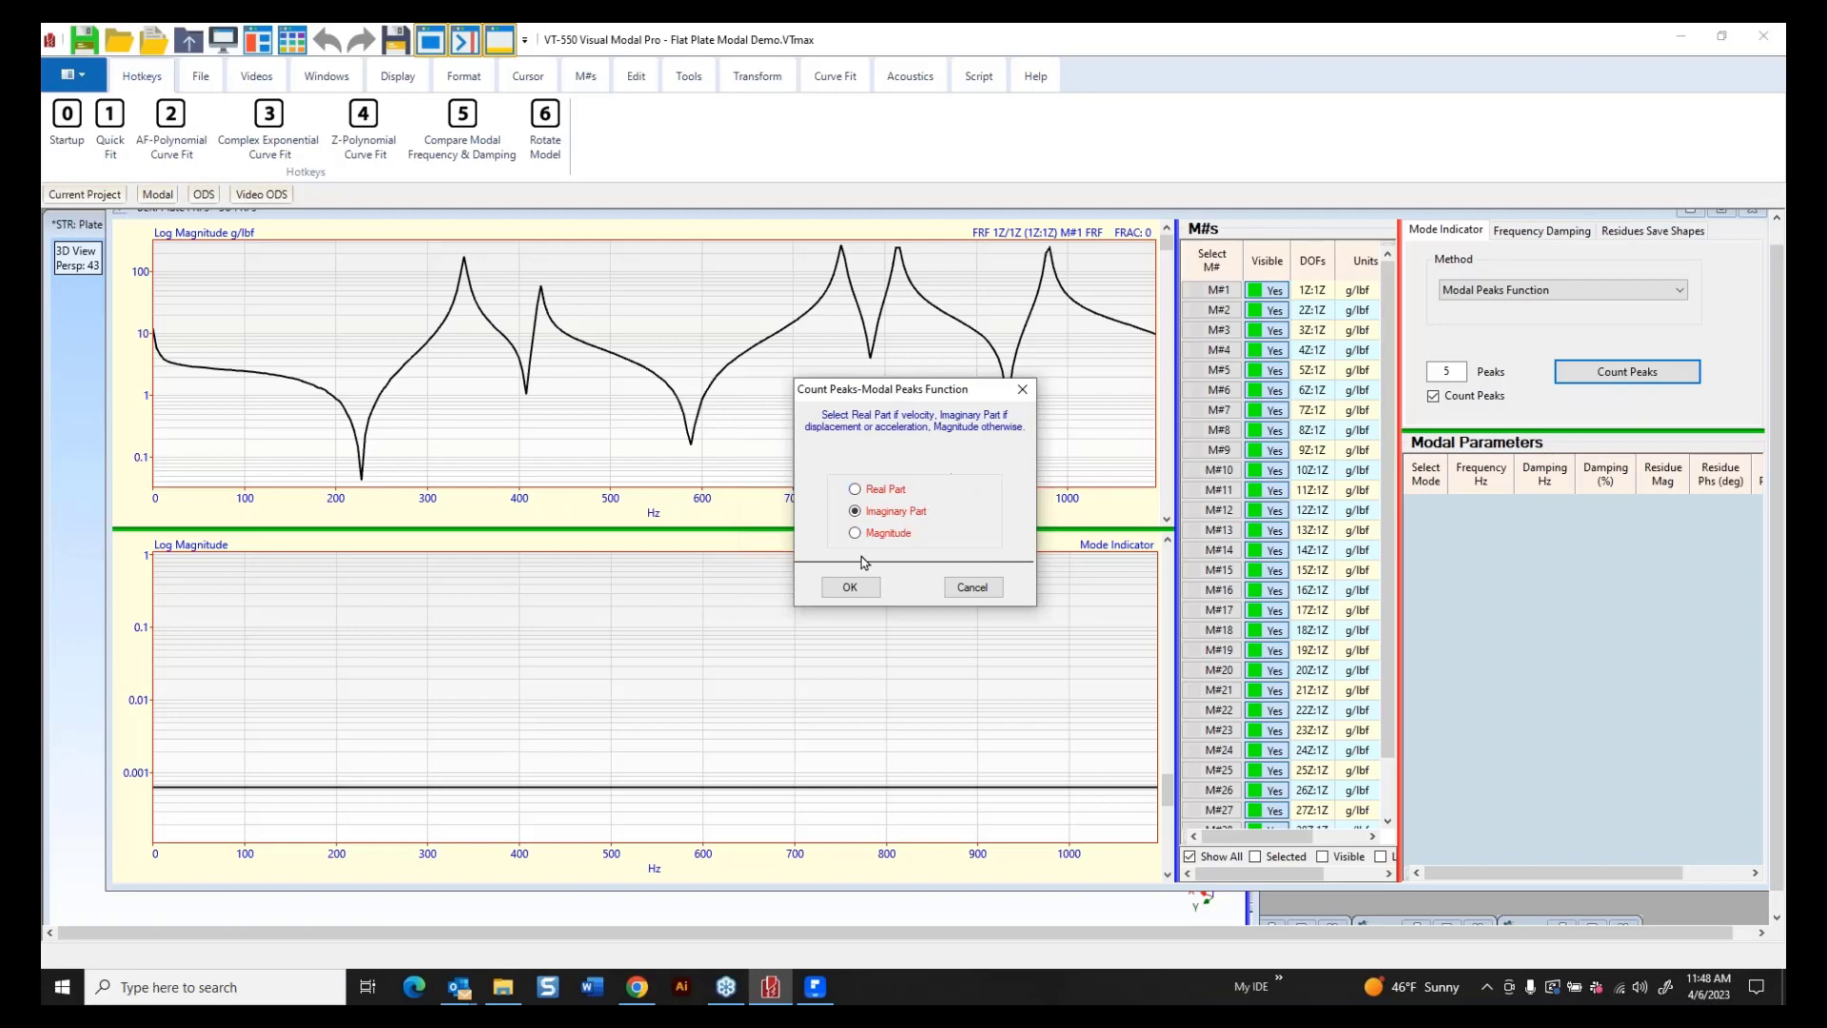
pyautogui.click(849, 587)
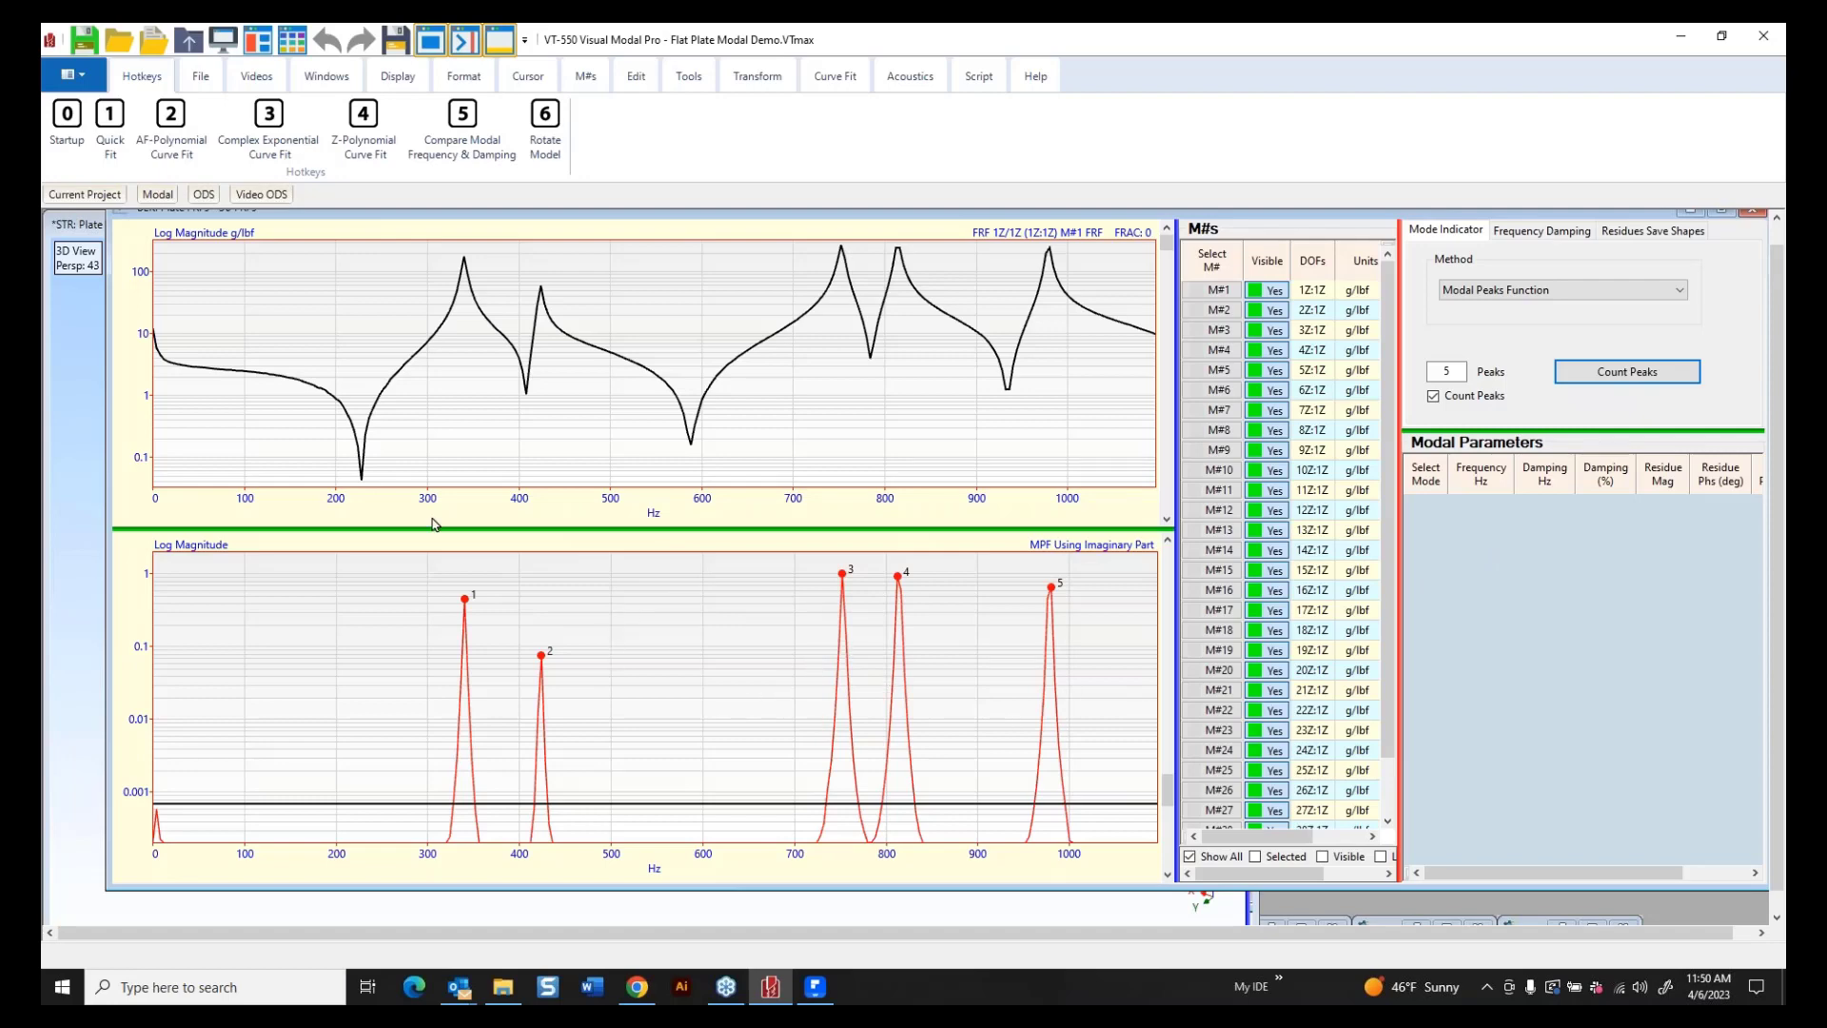
# Estimate frequency and damping for 5 modes with the Single-Reference Global Polynomial method and 4 extra numerator polynomial terms.
pyautogui.click(452, 335)
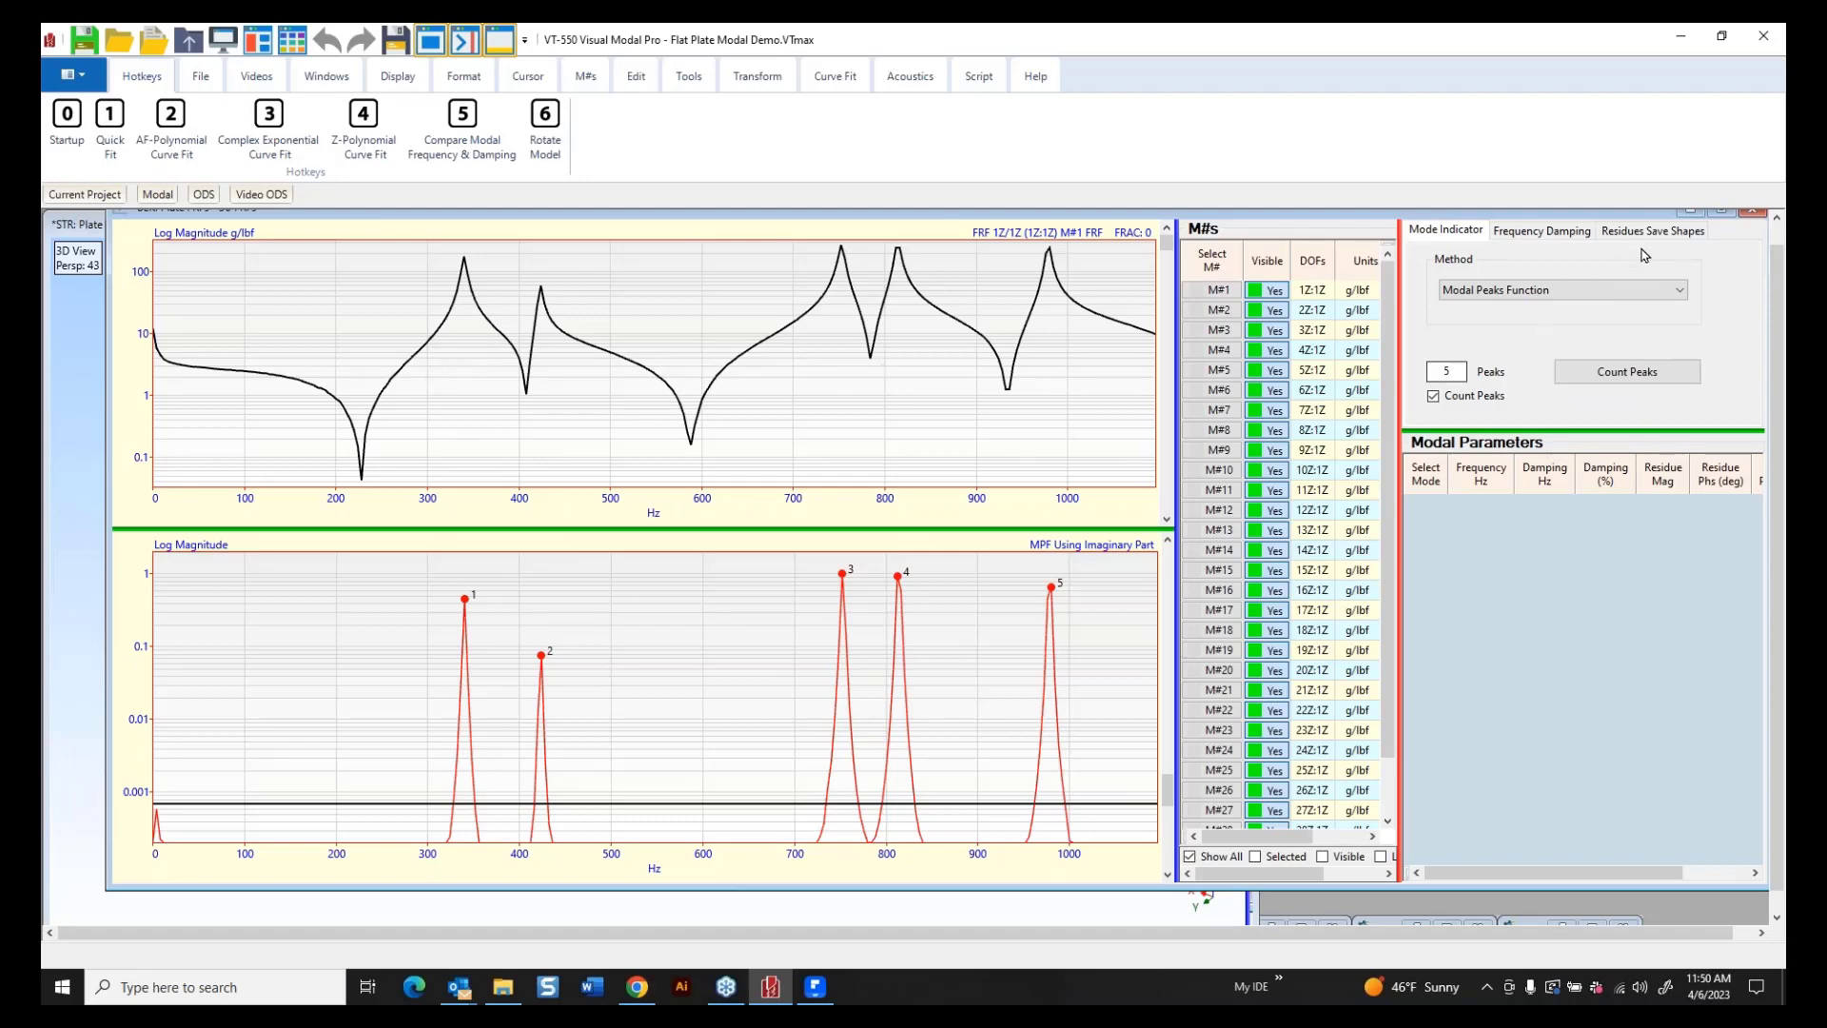
pyautogui.click(1552, 238)
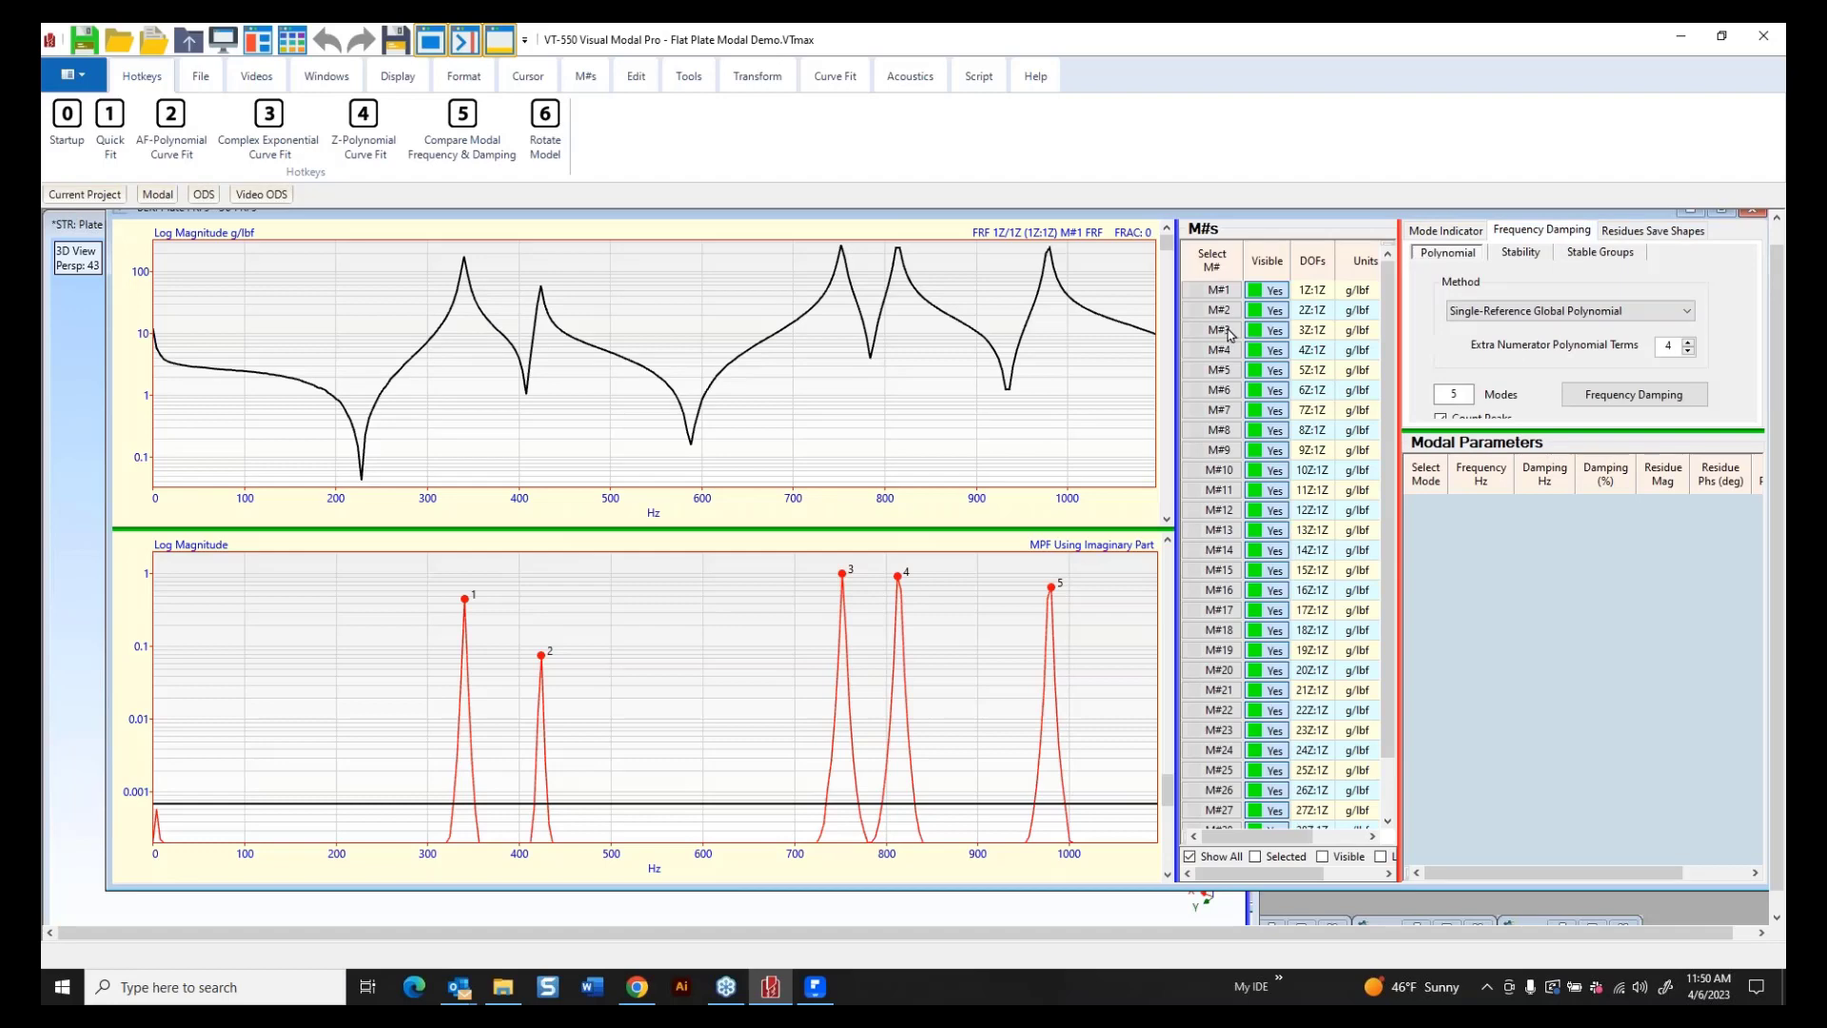
pyautogui.click(1688, 314)
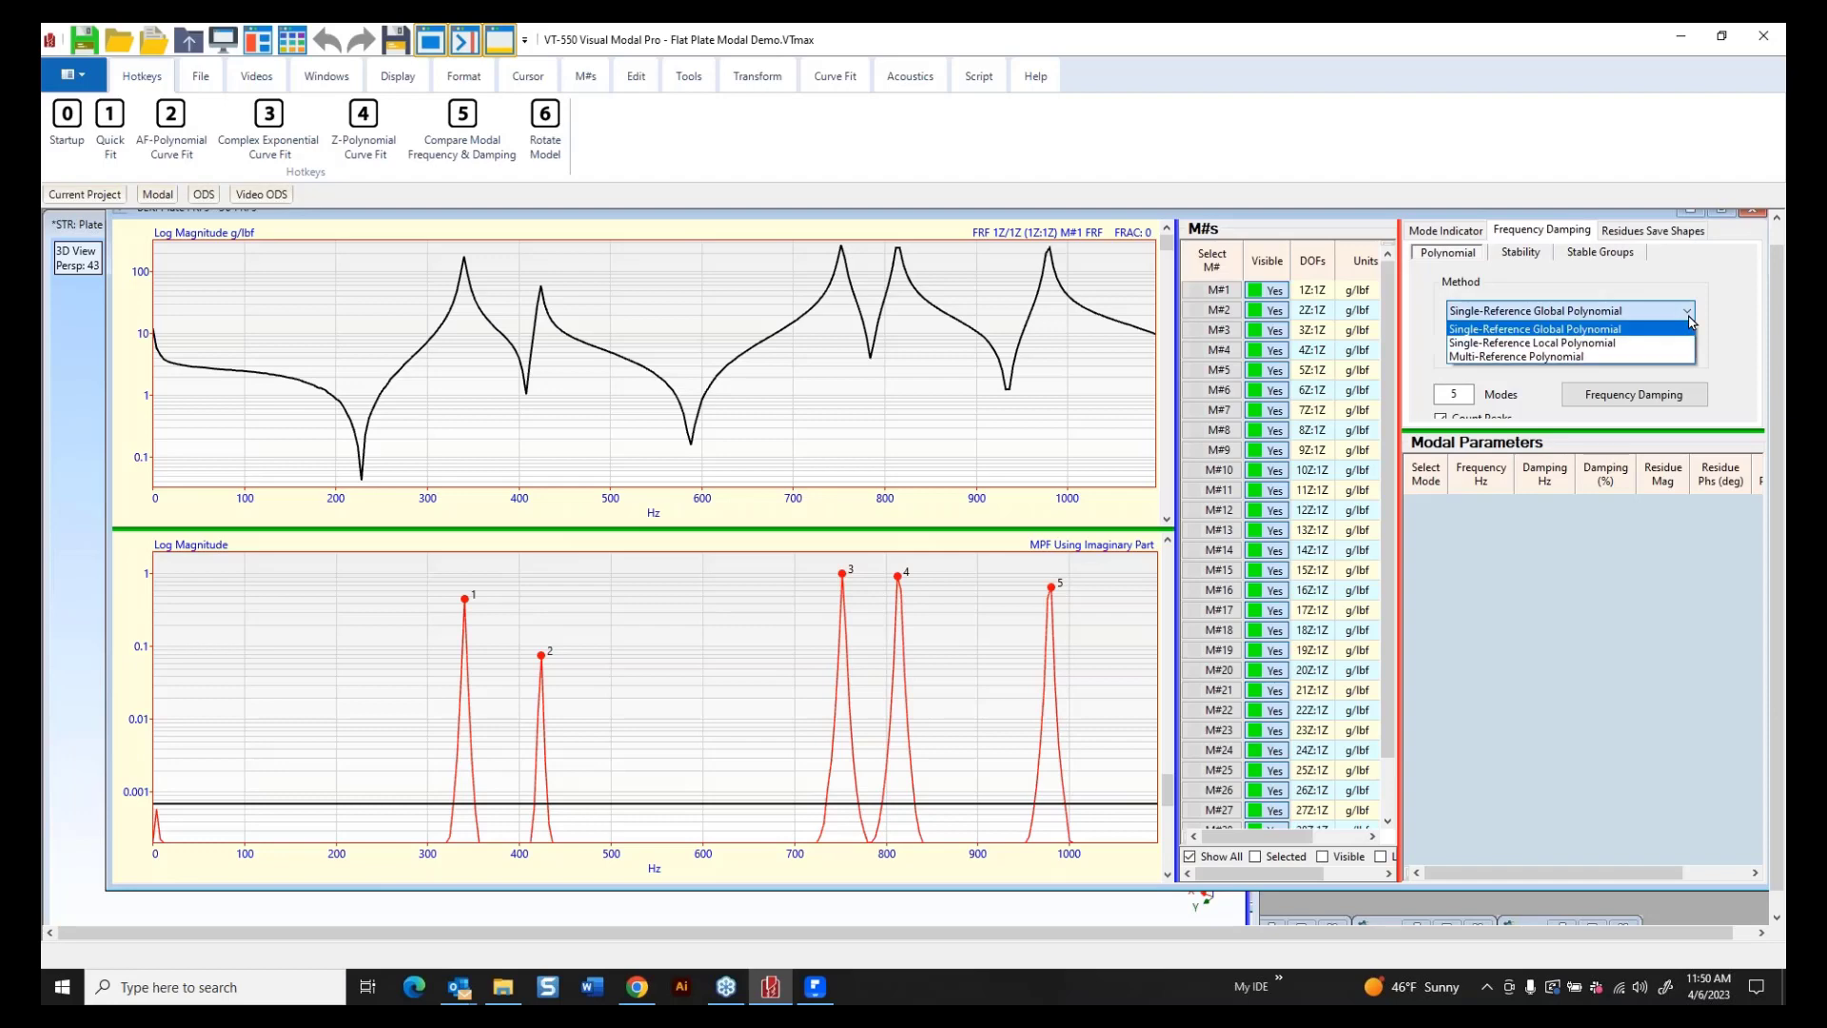
pyautogui.click(1554, 317)
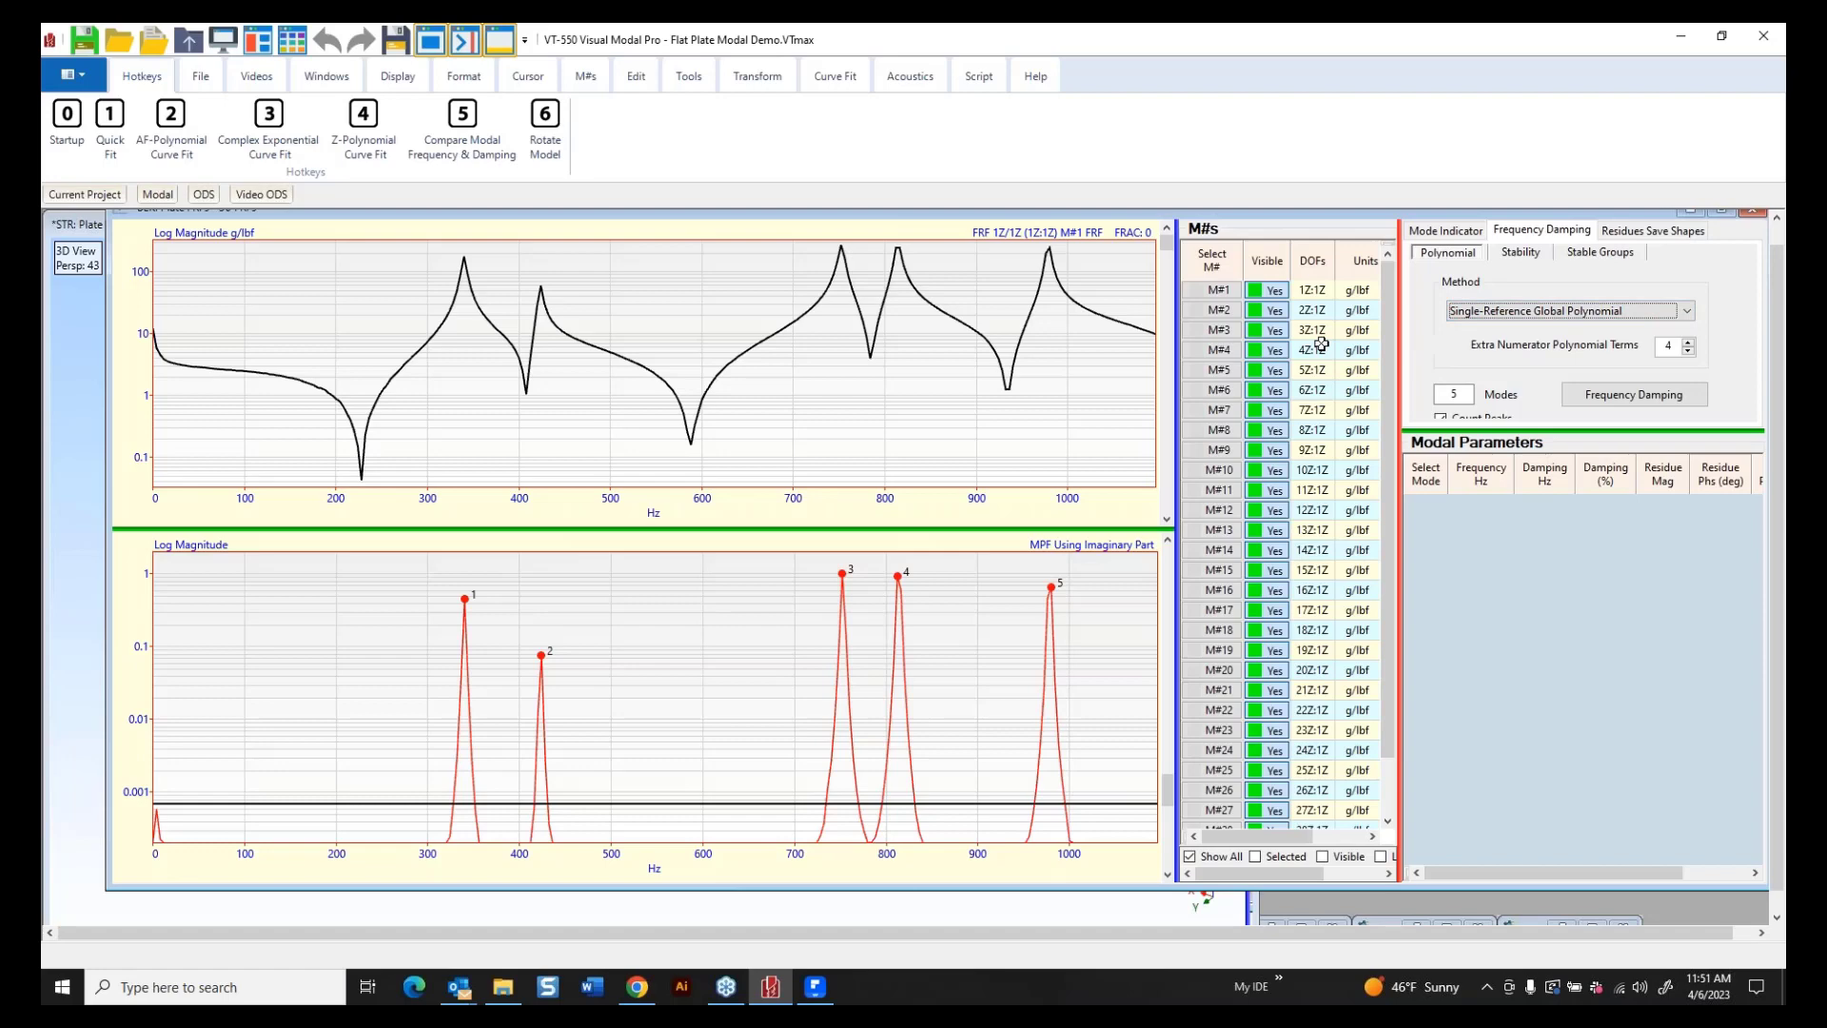
pyautogui.moveTo(1522, 433)
pyautogui.mouseDown()
pyautogui.moveTo(1513, 533)
pyautogui.moveTo(1527, 469)
pyautogui.mouseUp()
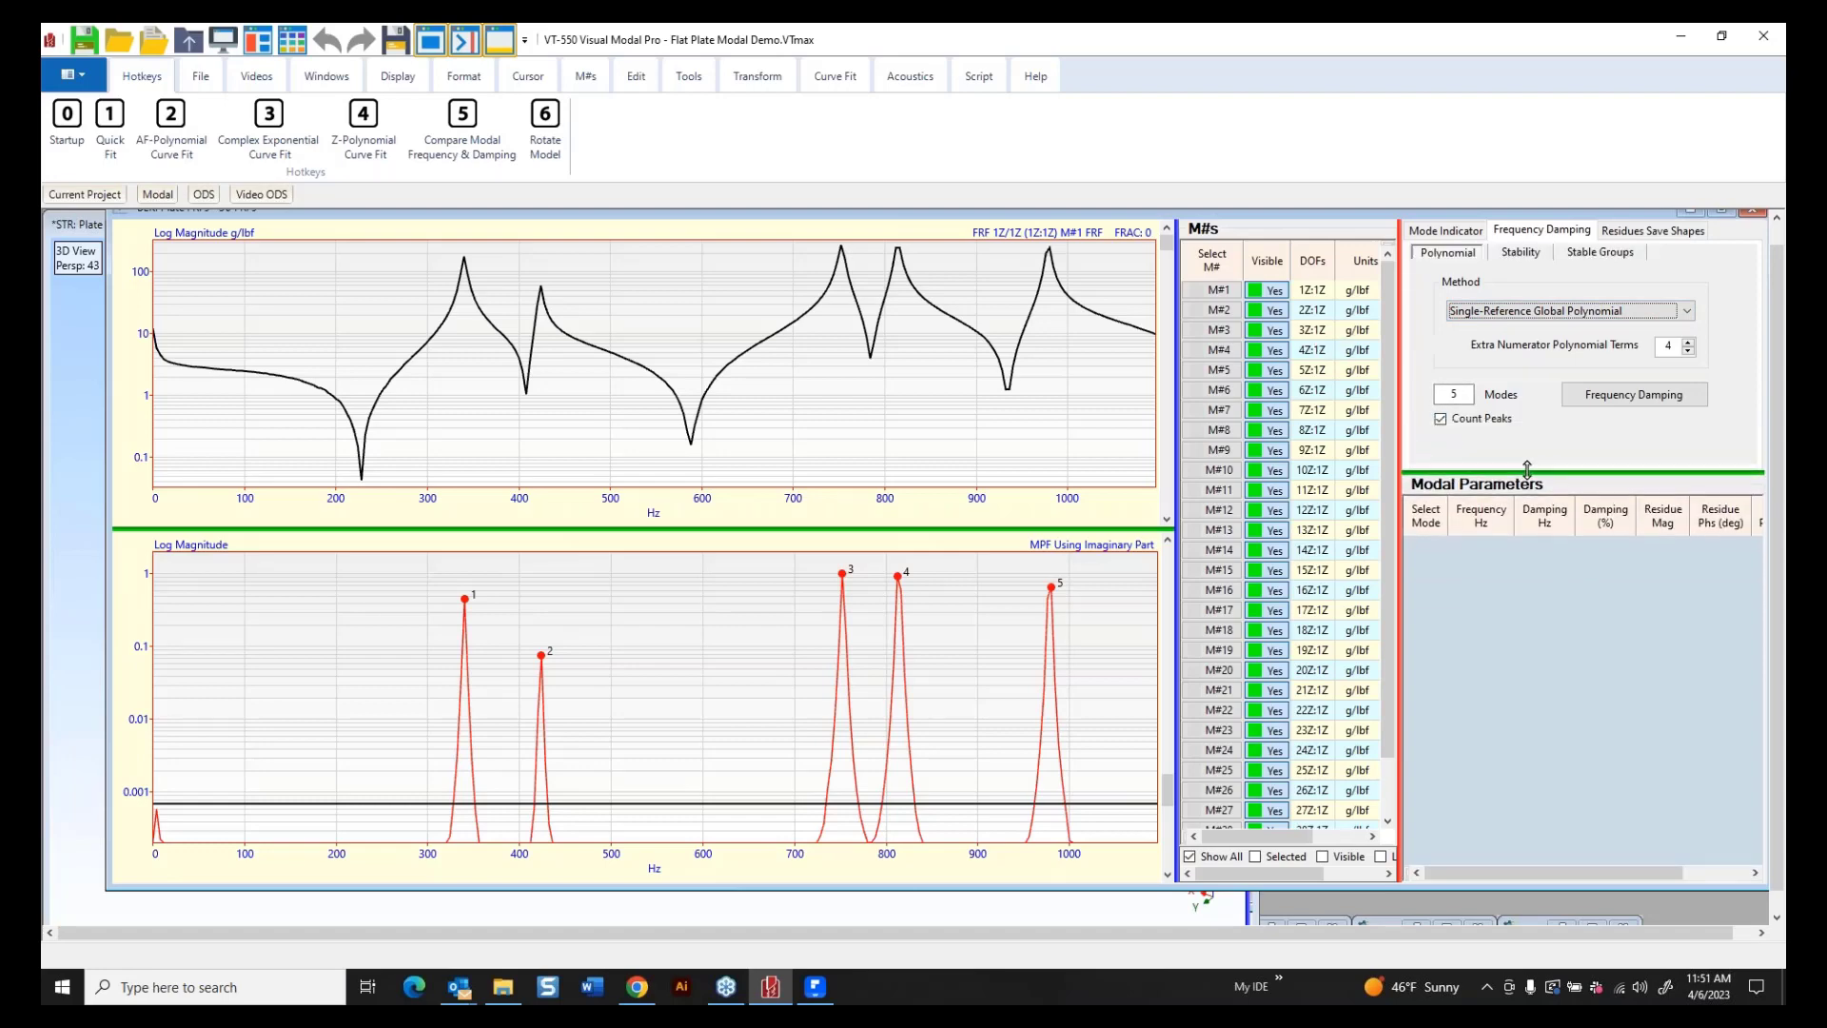
pyautogui.click(1629, 403)
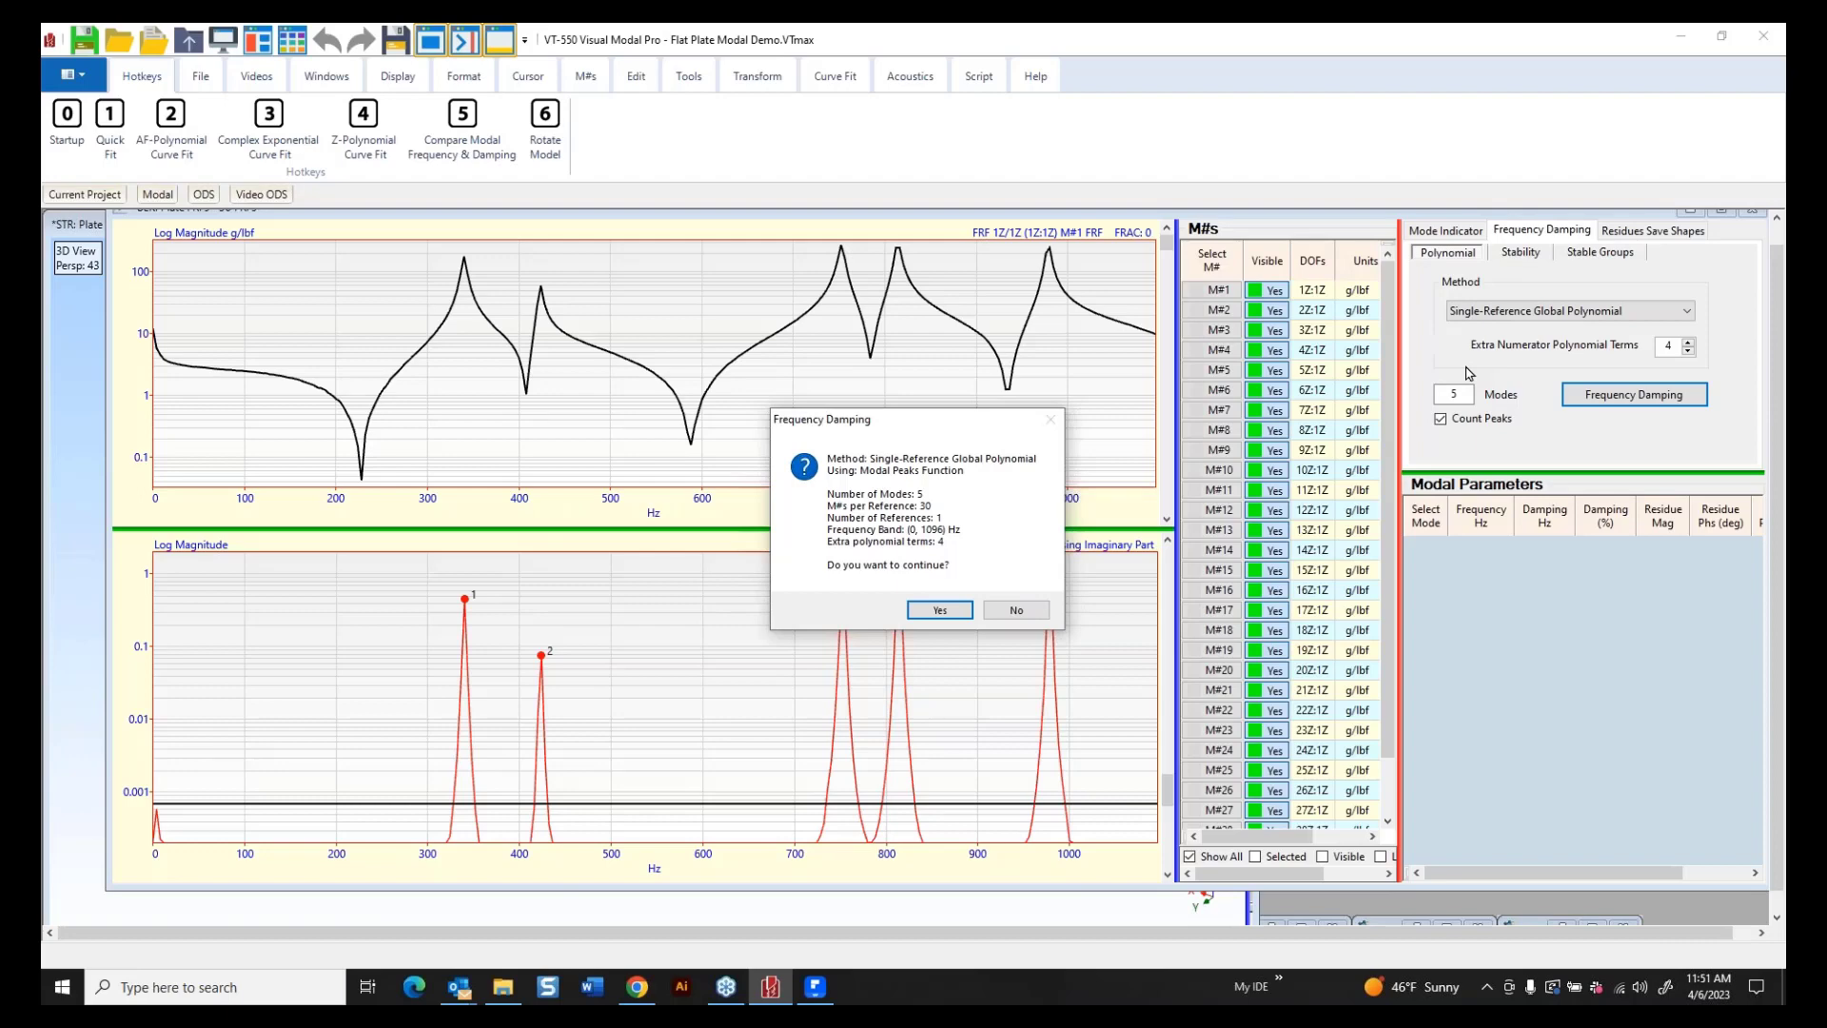
pyautogui.click(939, 610)
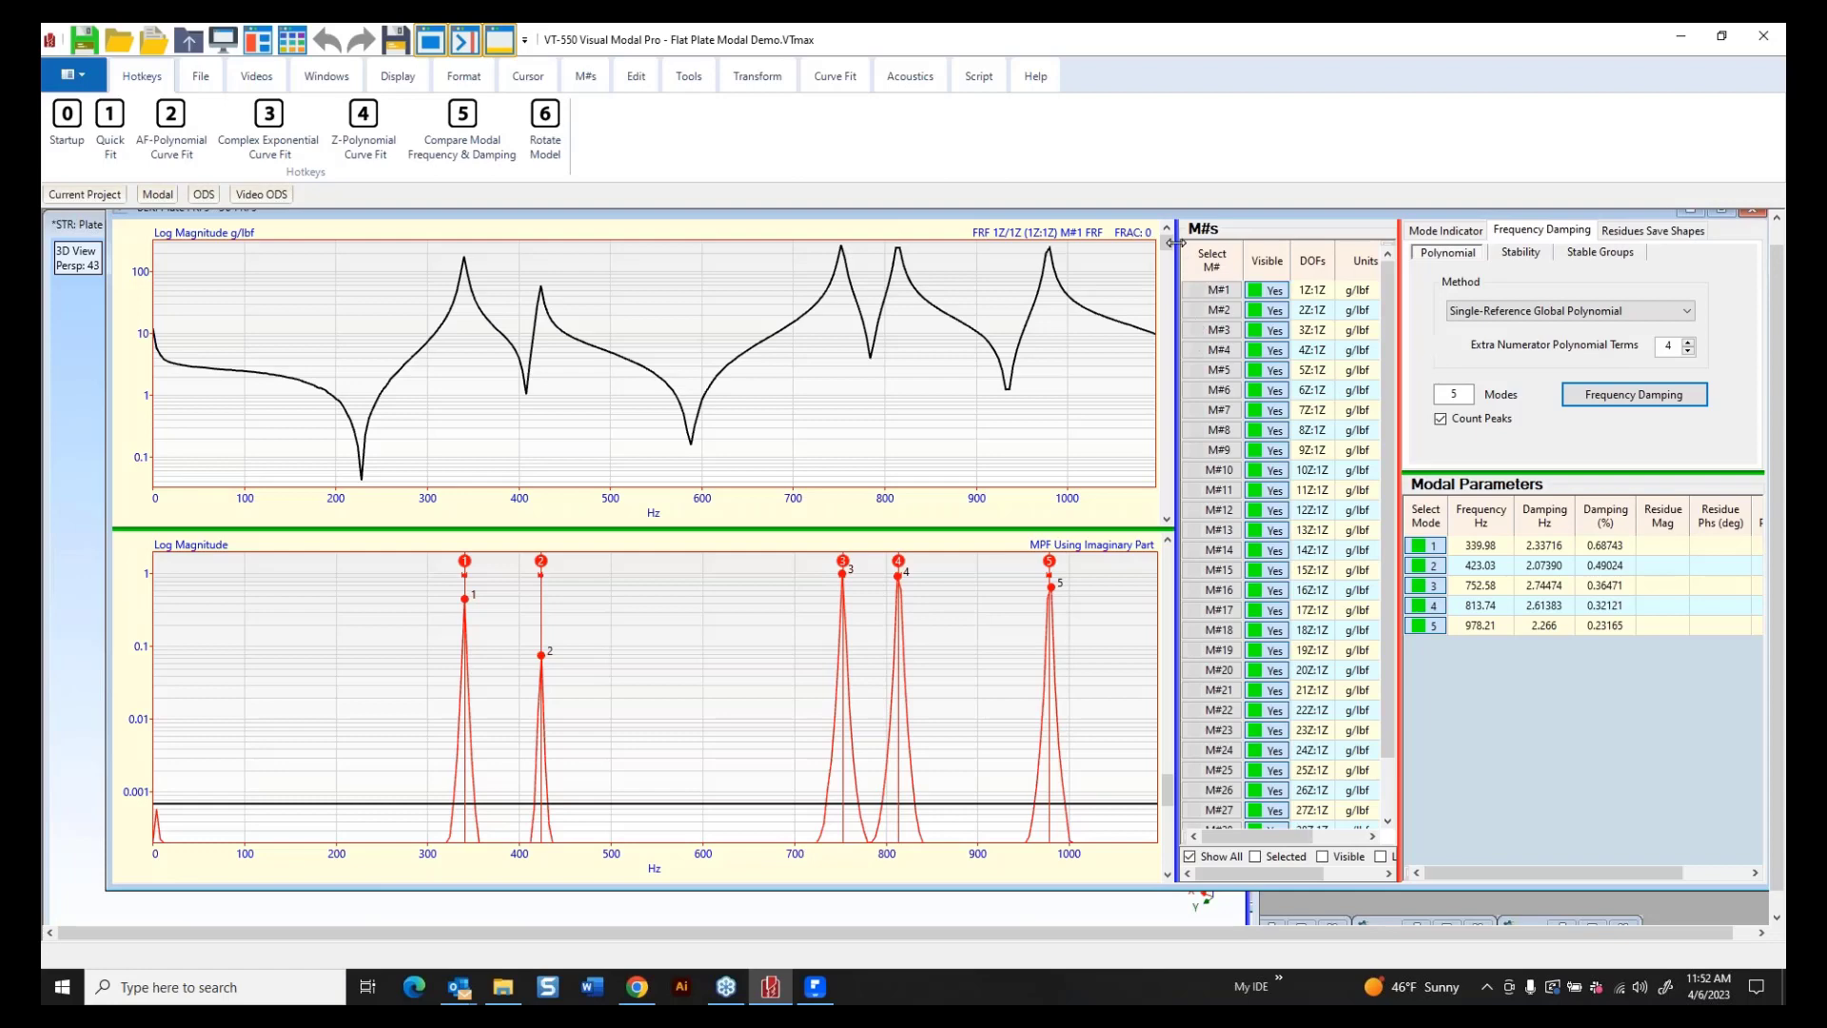
# Browse the plate FRFs up to M#7 and run the Frequency Damping estimate again with the same polynomial settings.
pyautogui.moveTo(1169, 249)
pyautogui.mouseDown()
pyautogui.moveTo(1167, 270)
pyautogui.moveTo(1167, 253)
pyautogui.mouseUp()
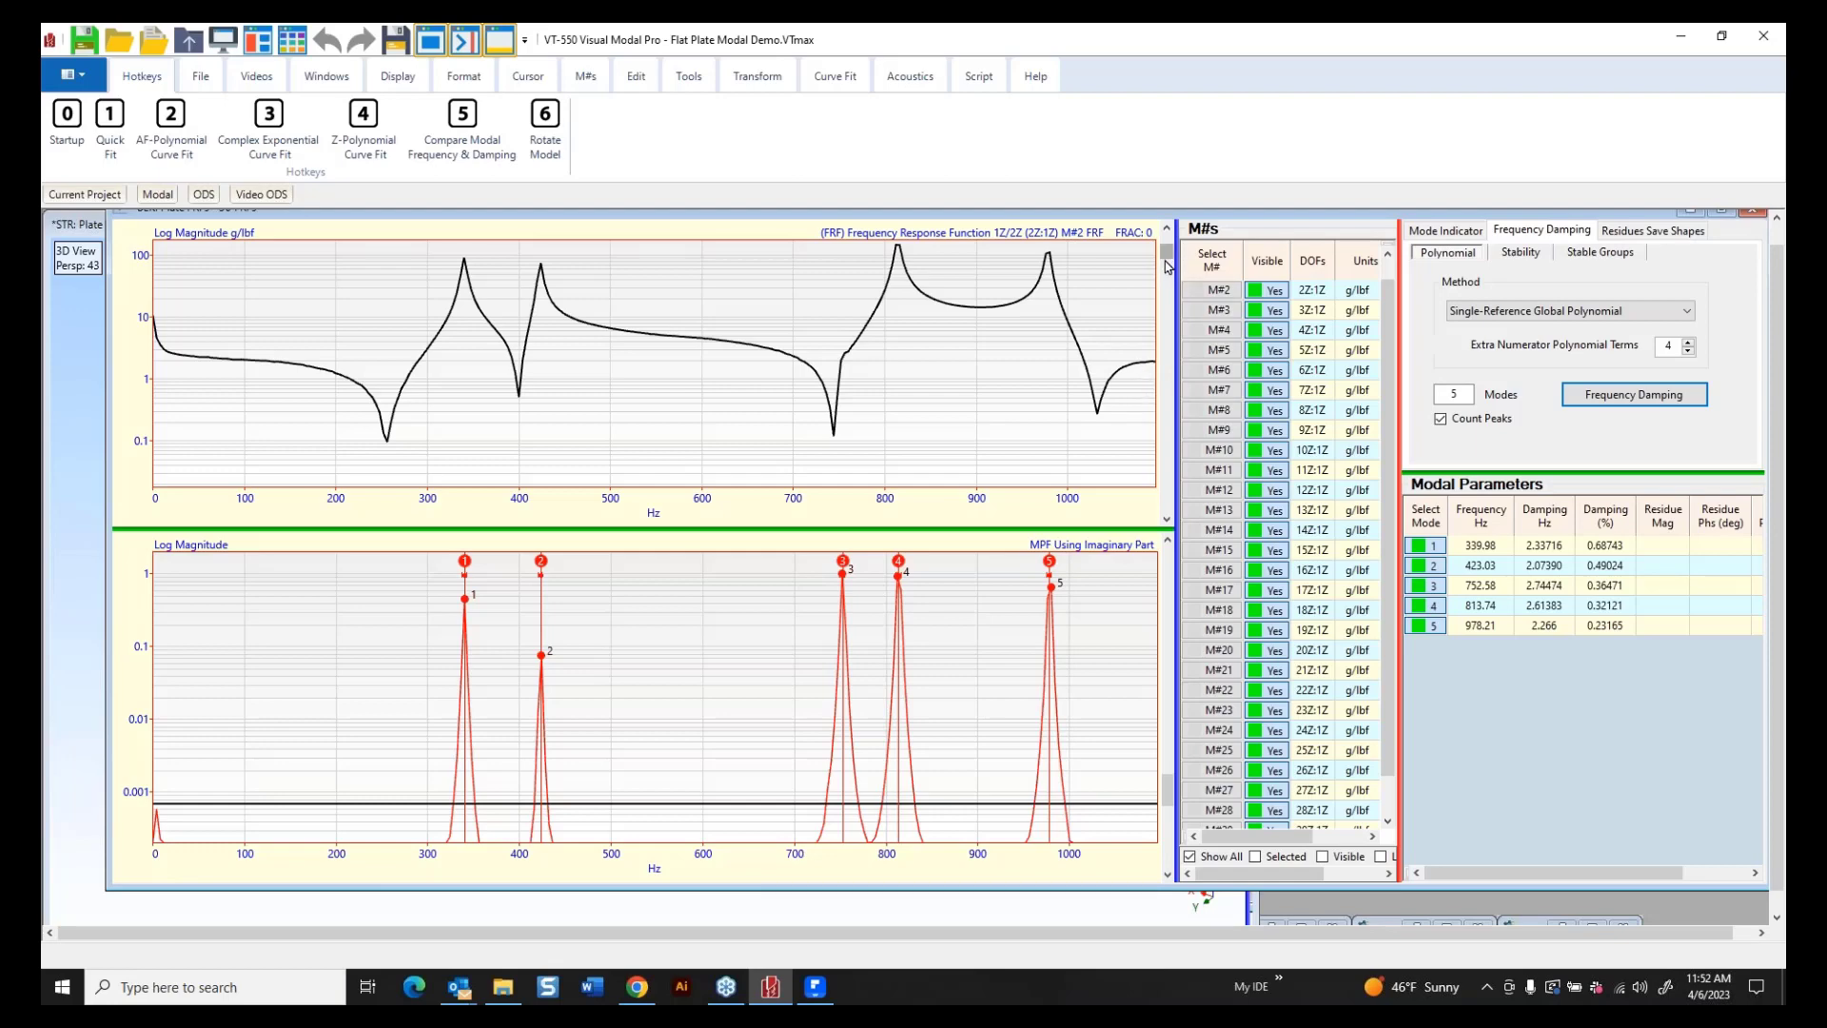
pyautogui.moveTo(1167, 261); pyautogui.dragTo(1162, 307)
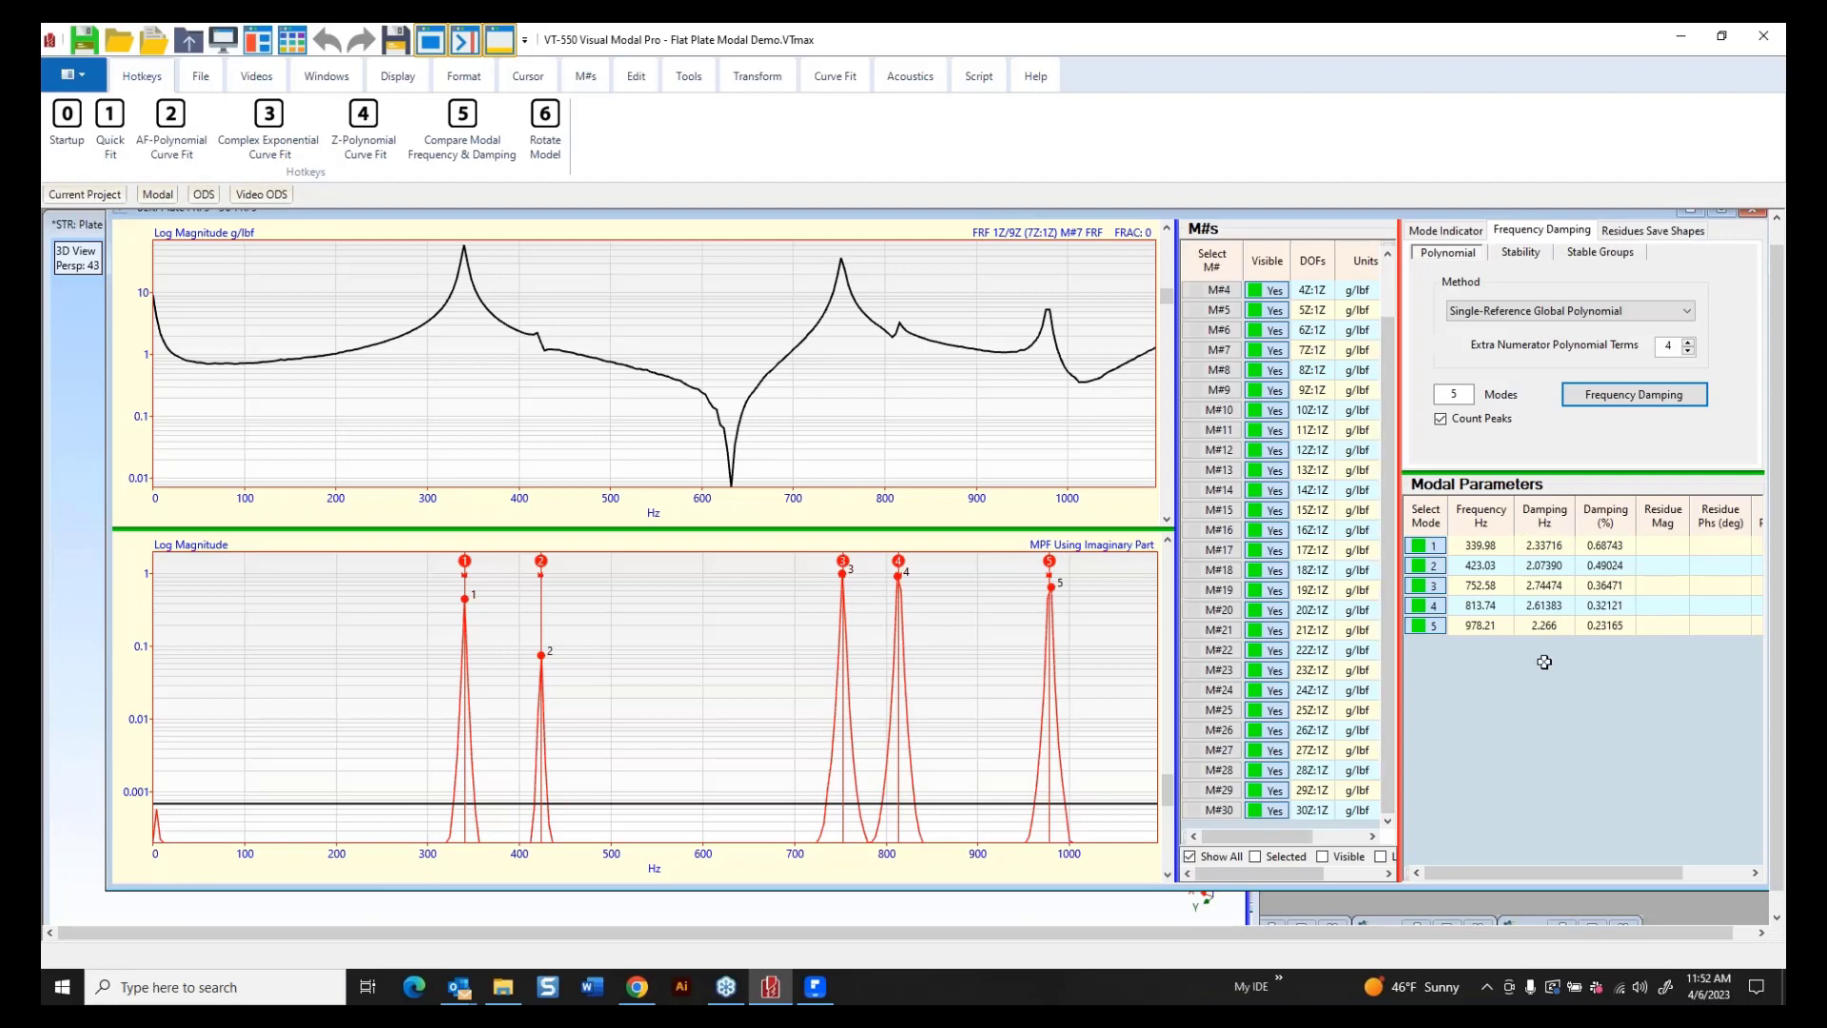
pyautogui.click(1600, 401)
pyautogui.click(1623, 398)
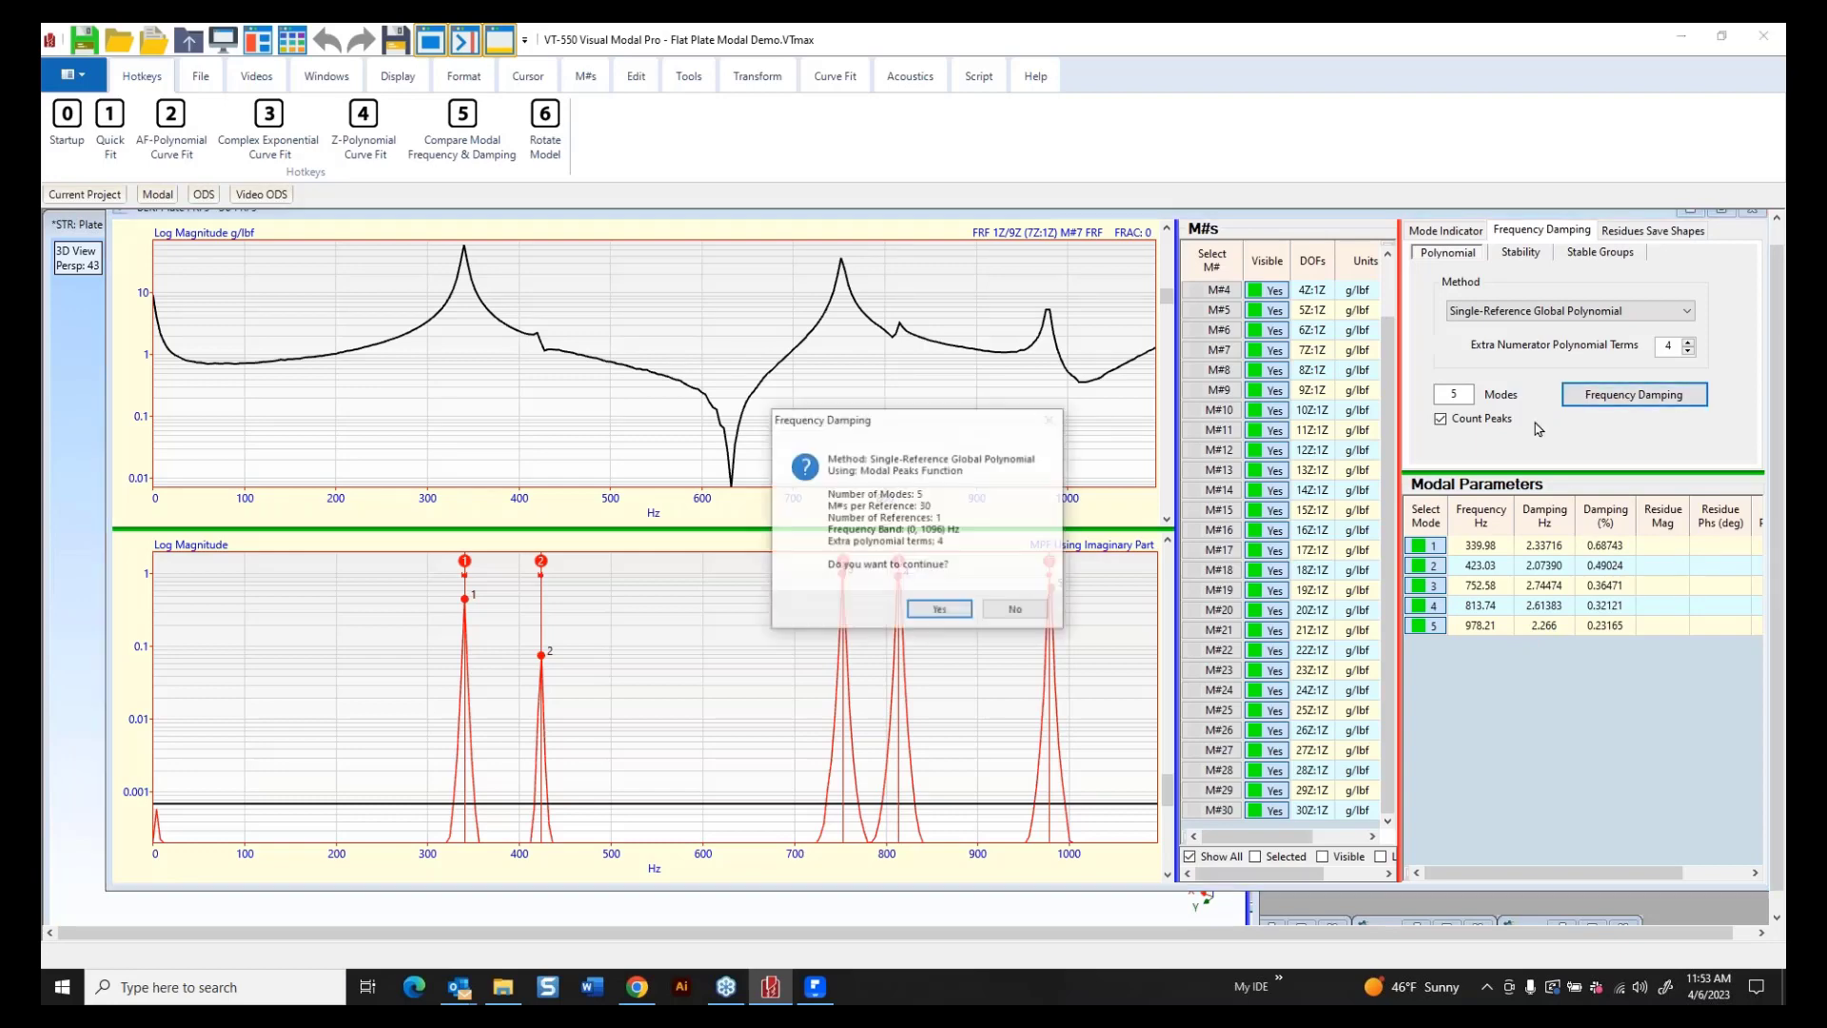
pyautogui.click(937, 615)
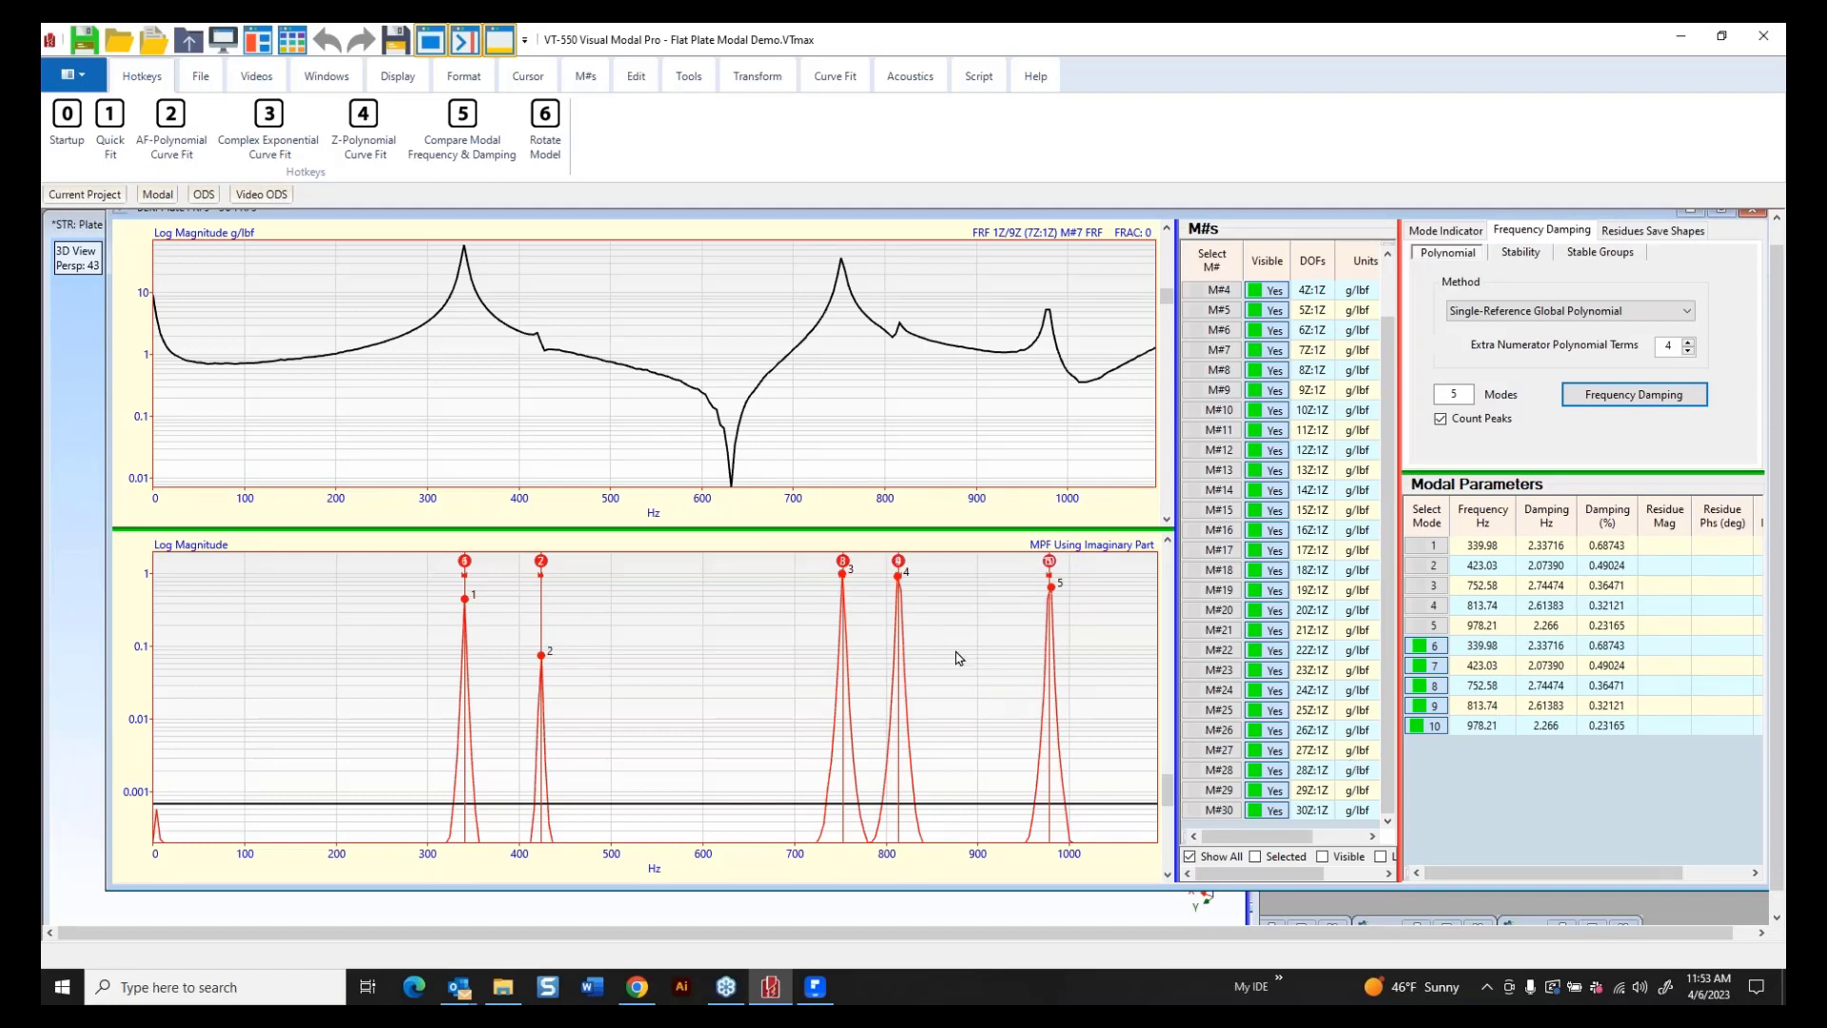
# Delete all fit data from the Plate FRFs, including the duplicate modal parameter estimates.
pyautogui.rightClick(894, 425)
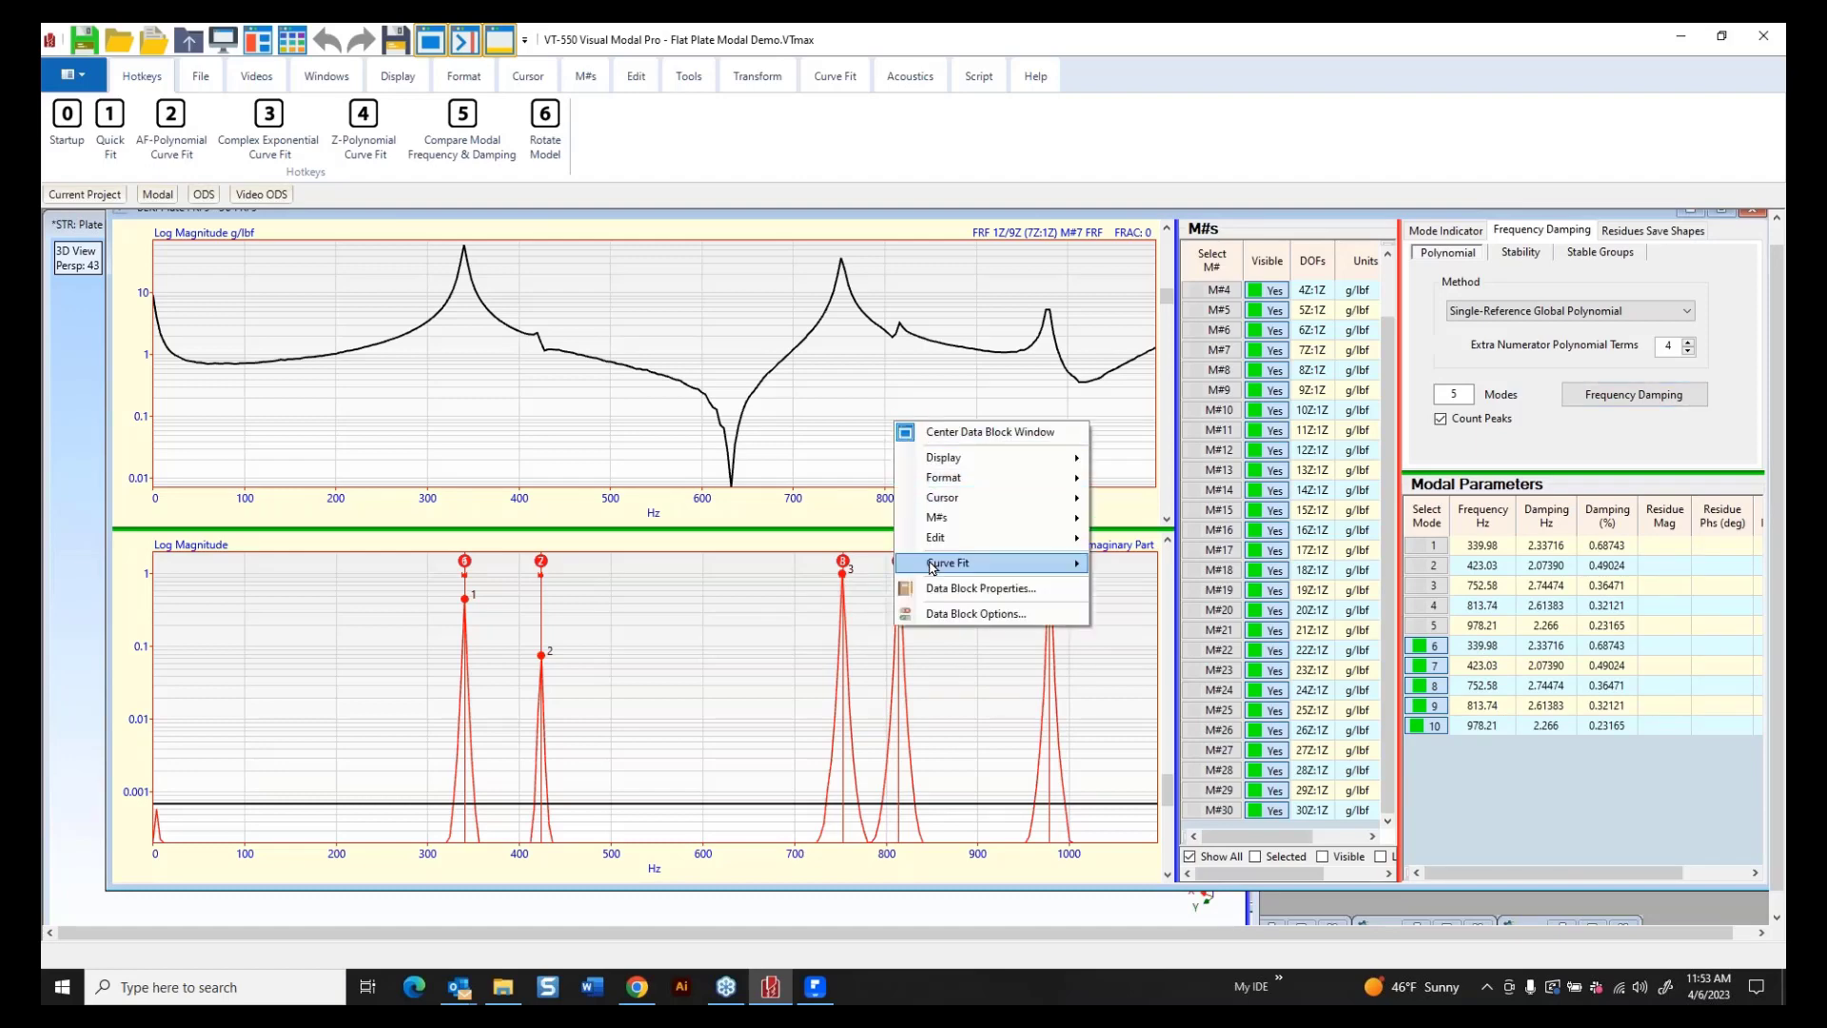
pyautogui.moveTo(932, 571)
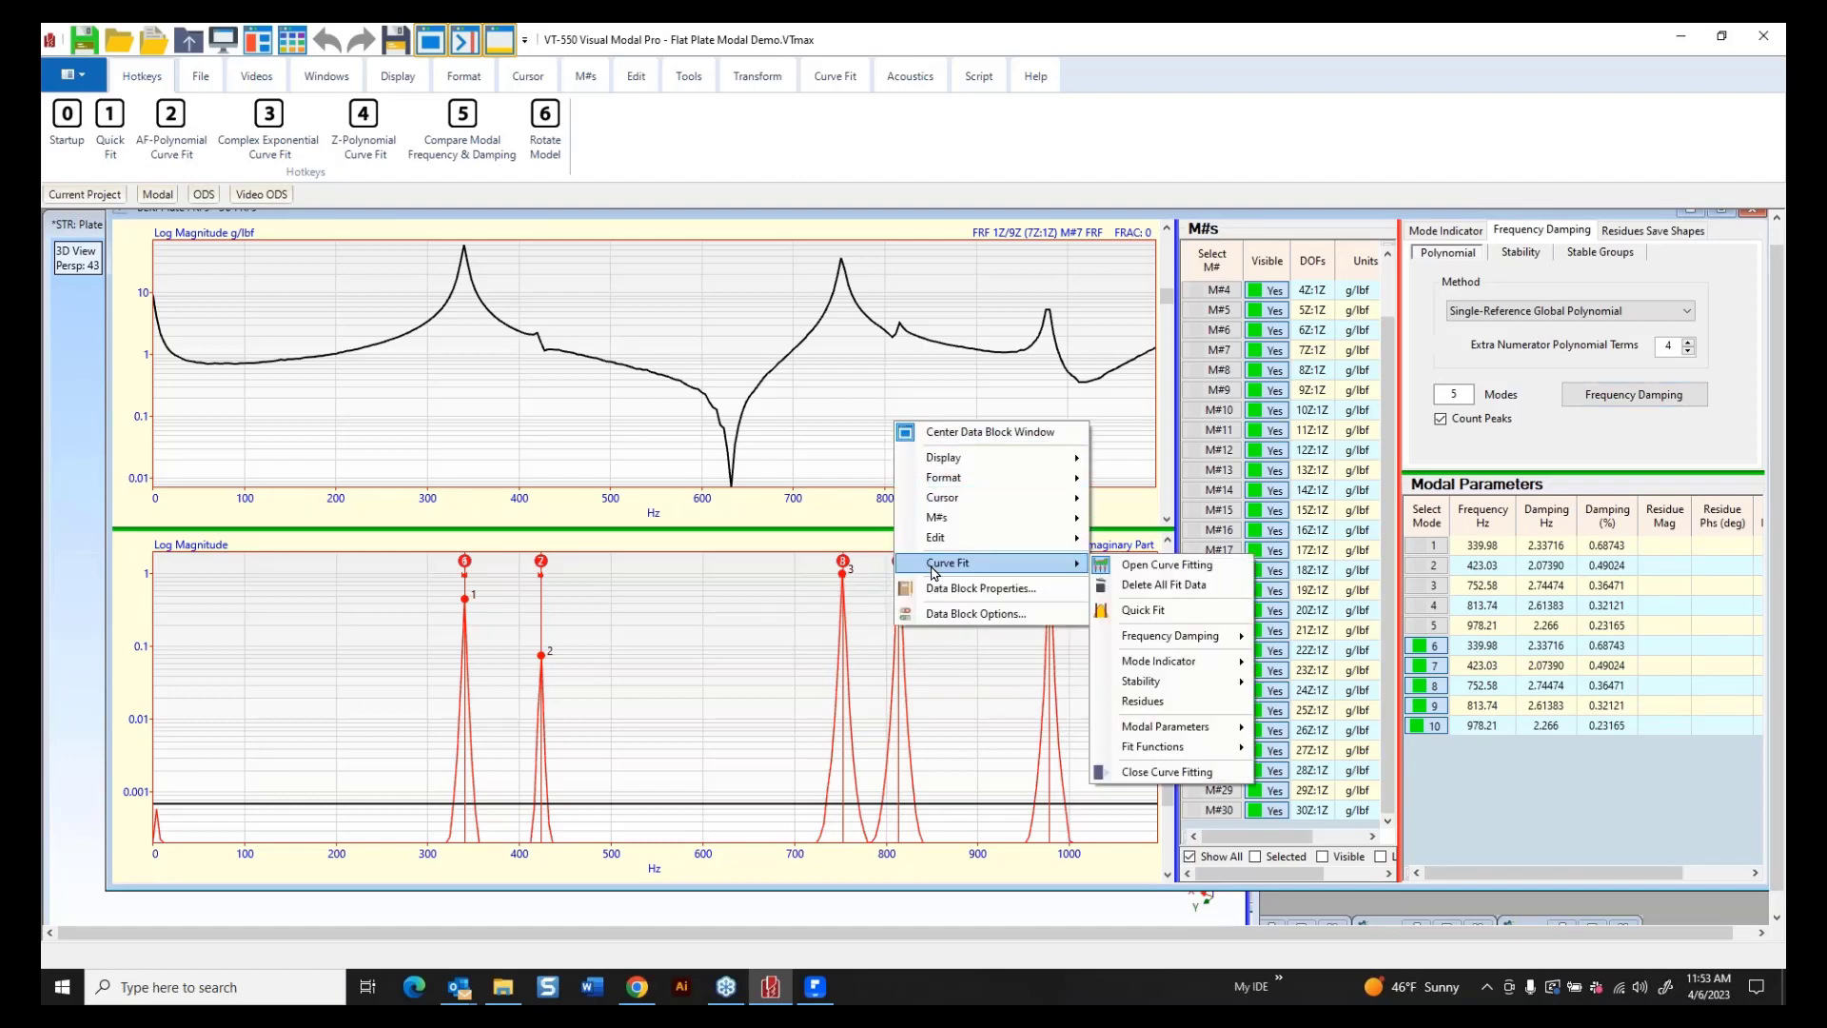
pyautogui.click(1170, 588)
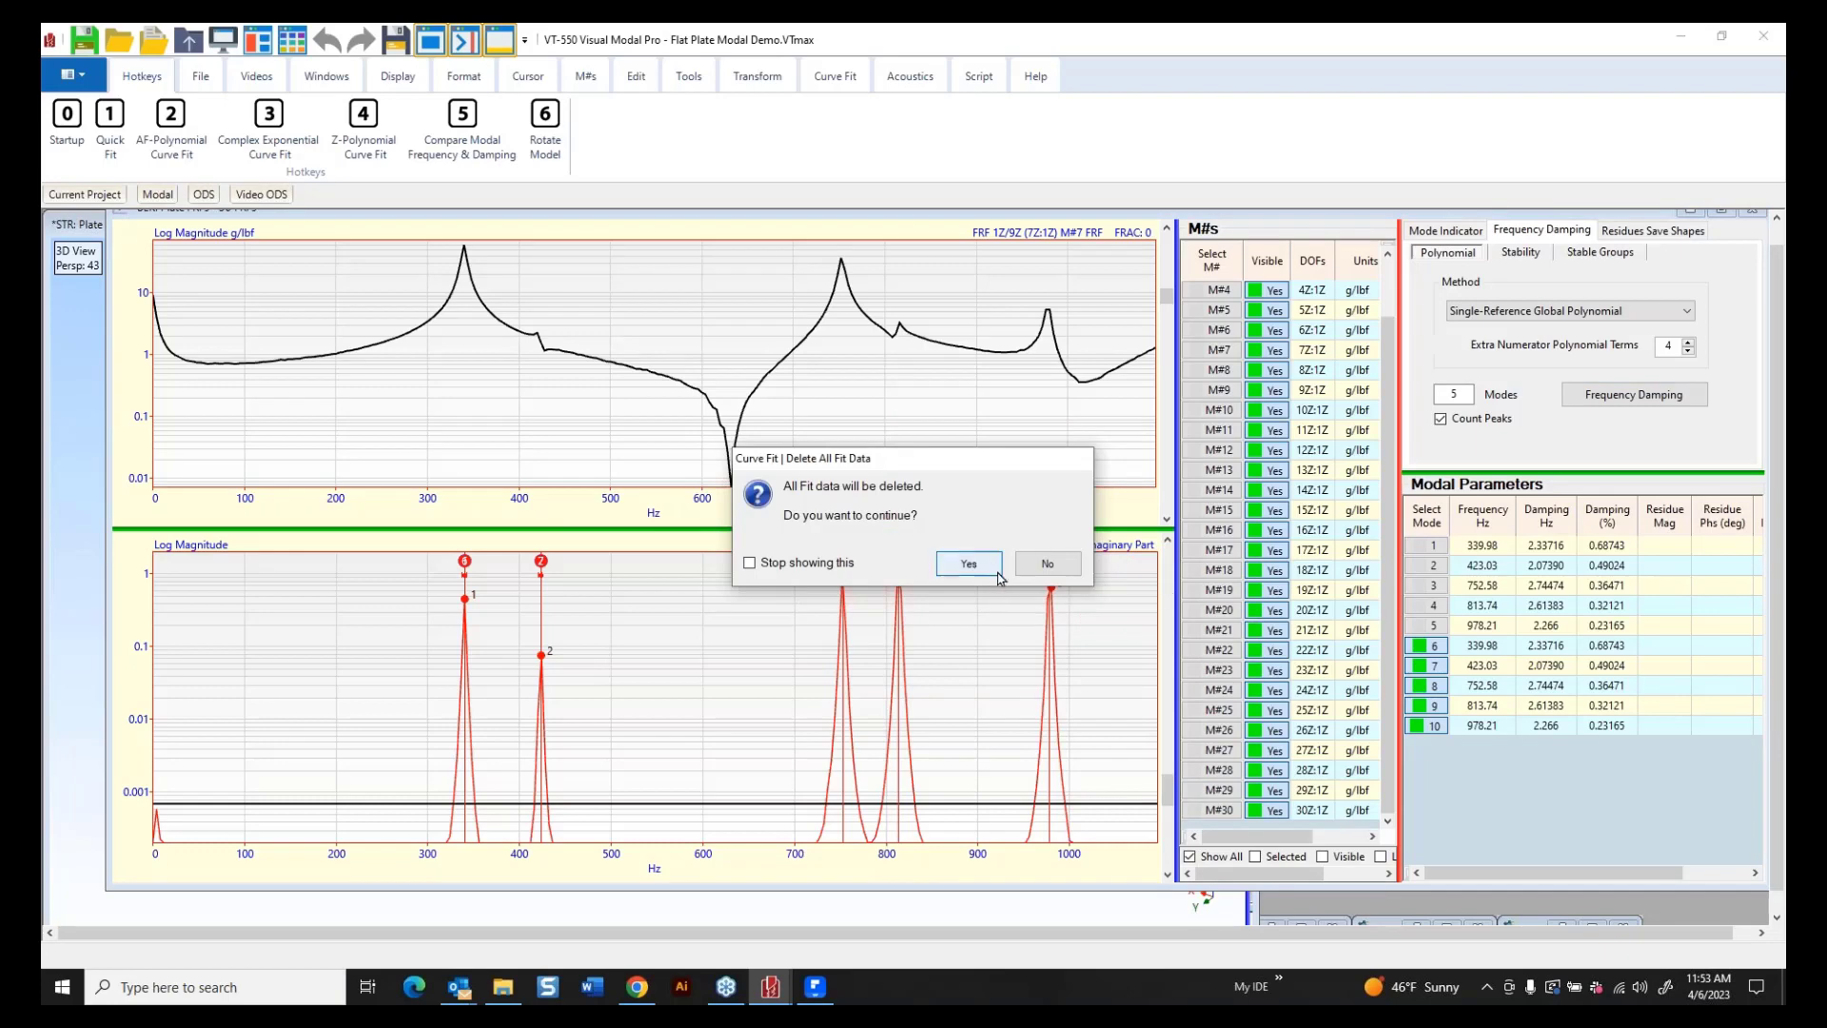
pyautogui.click(996, 571)
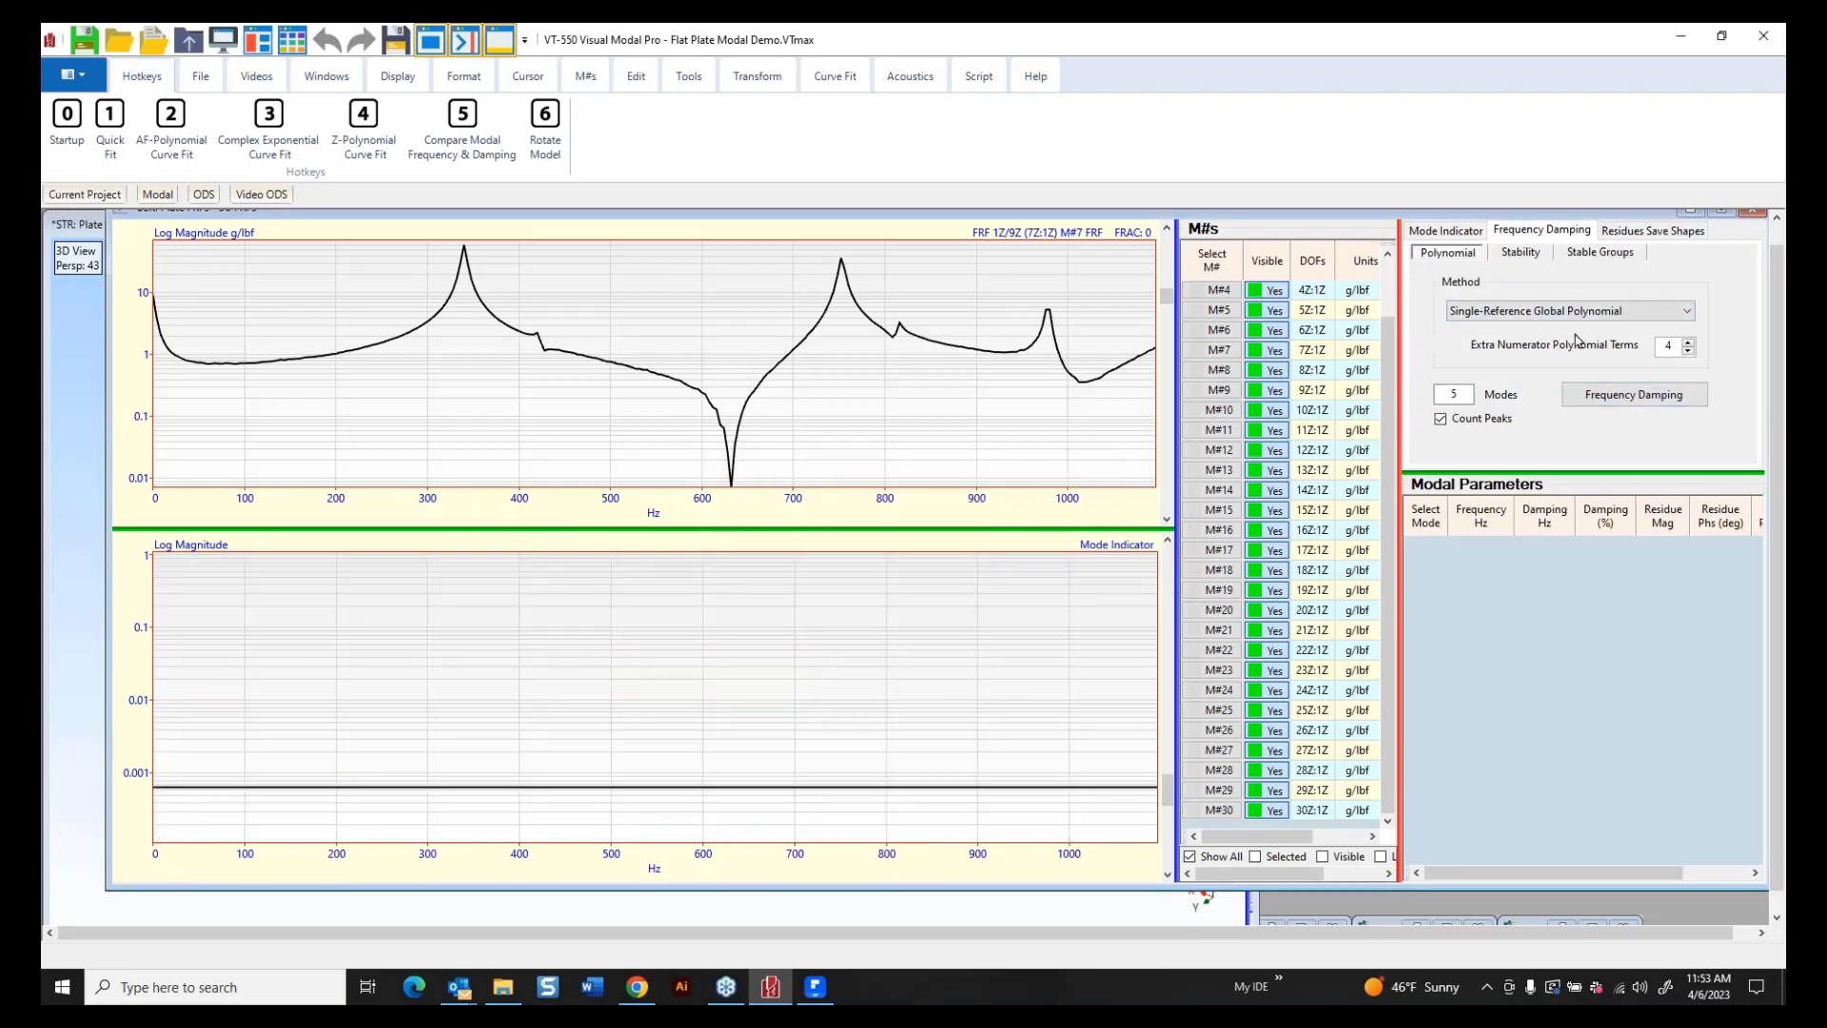
# Recount the Modal Peaks Function peaks using the Imaginary Part and estimate frequency and damping for 5 modes with Single-Reference Global Polynomial.
pyautogui.click(1448, 238)
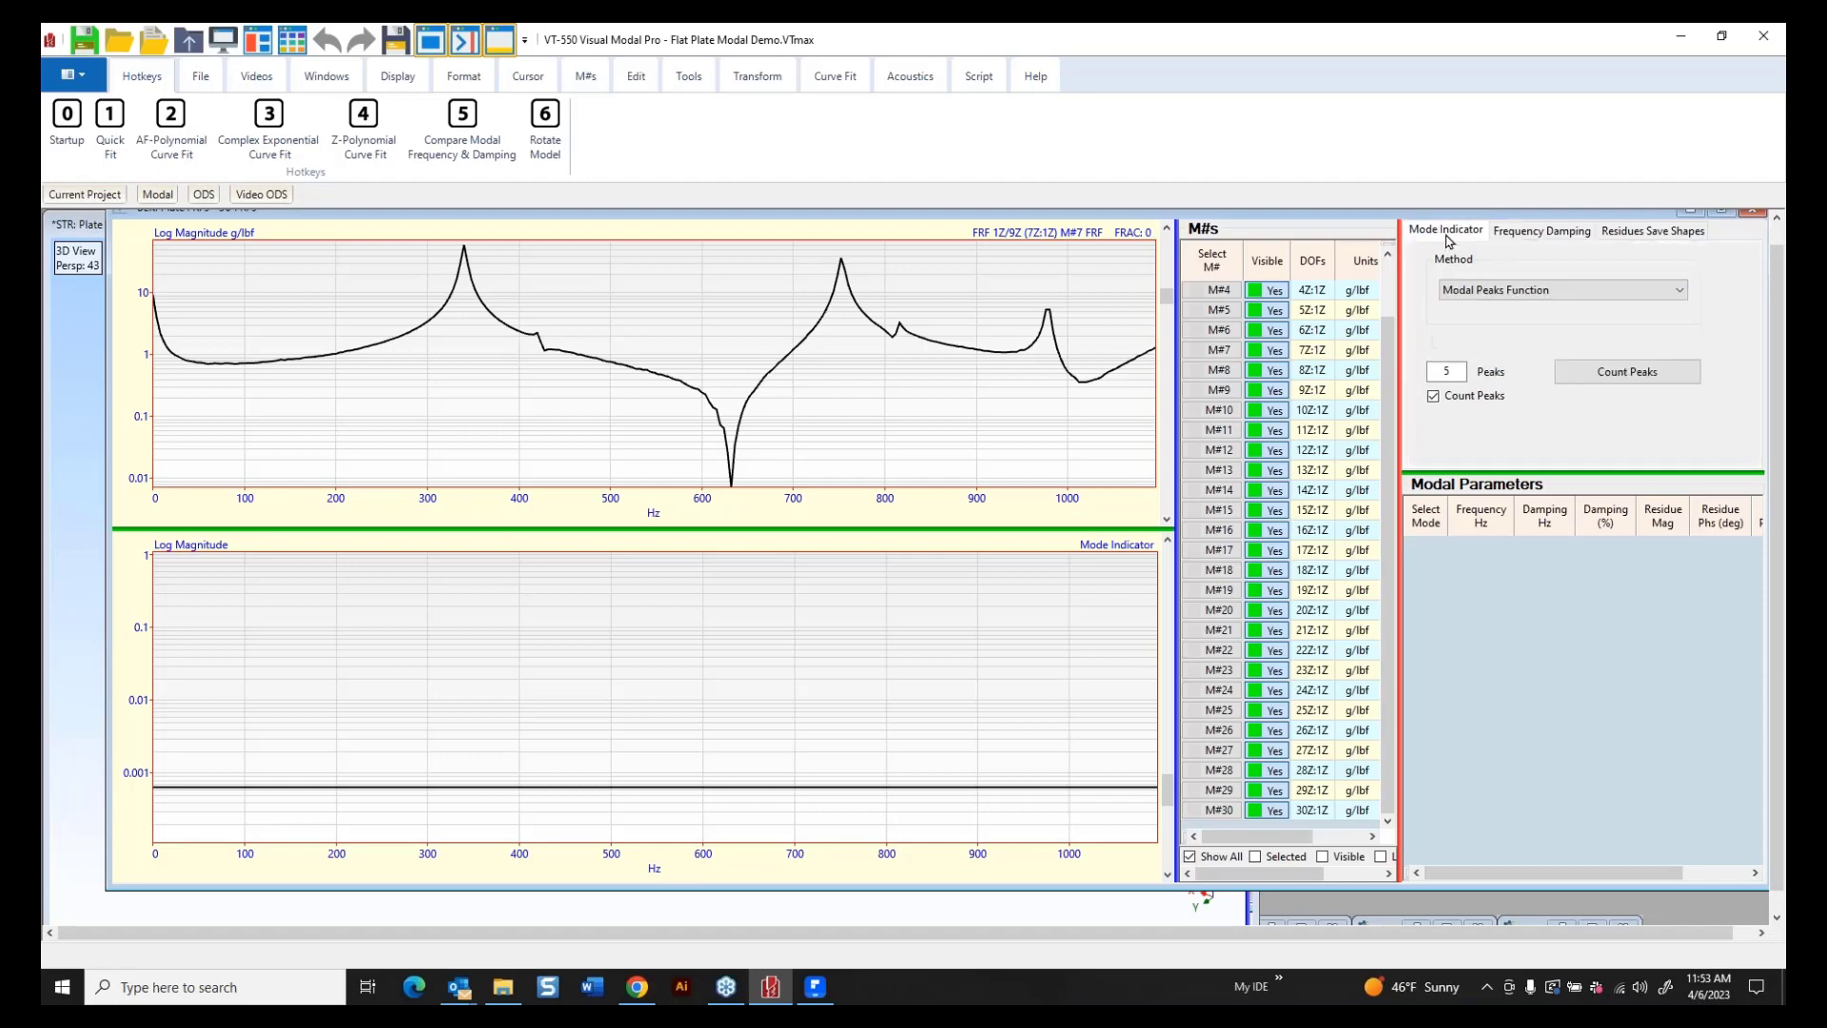
pyautogui.click(1625, 376)
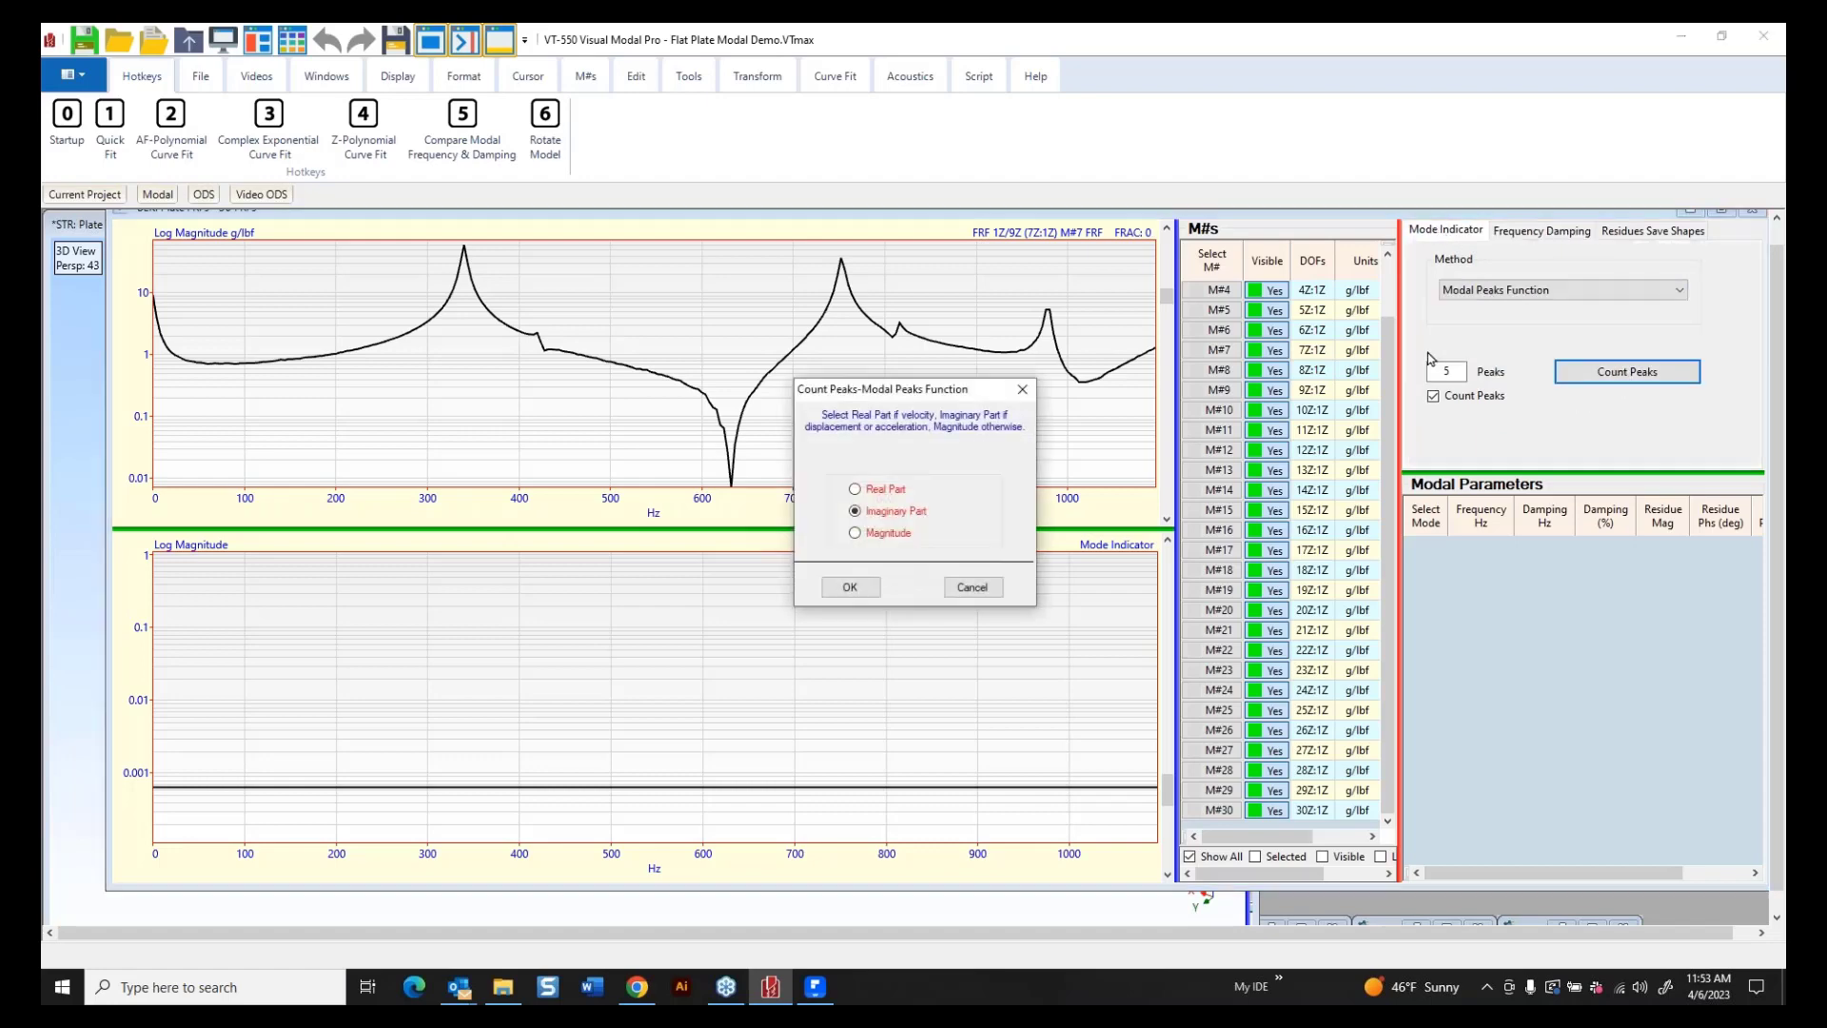
pyautogui.click(849, 586)
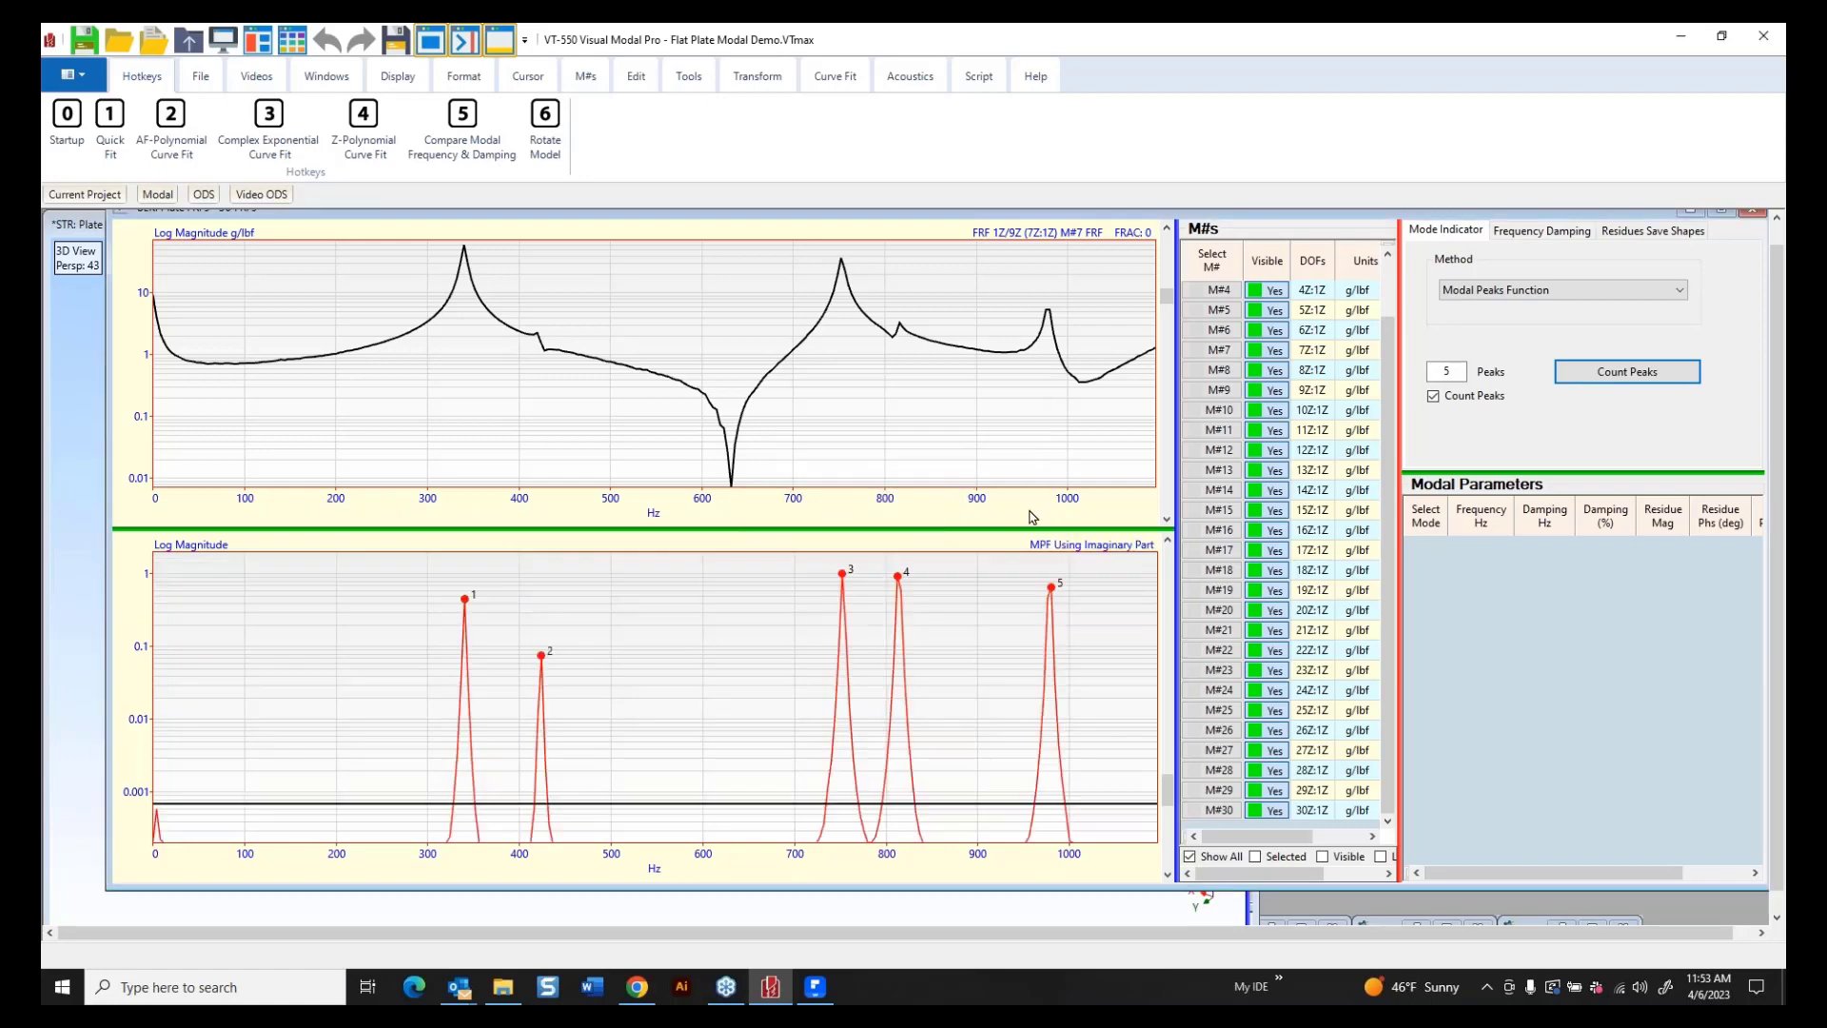
pyautogui.click(1561, 234)
pyautogui.click(1606, 395)
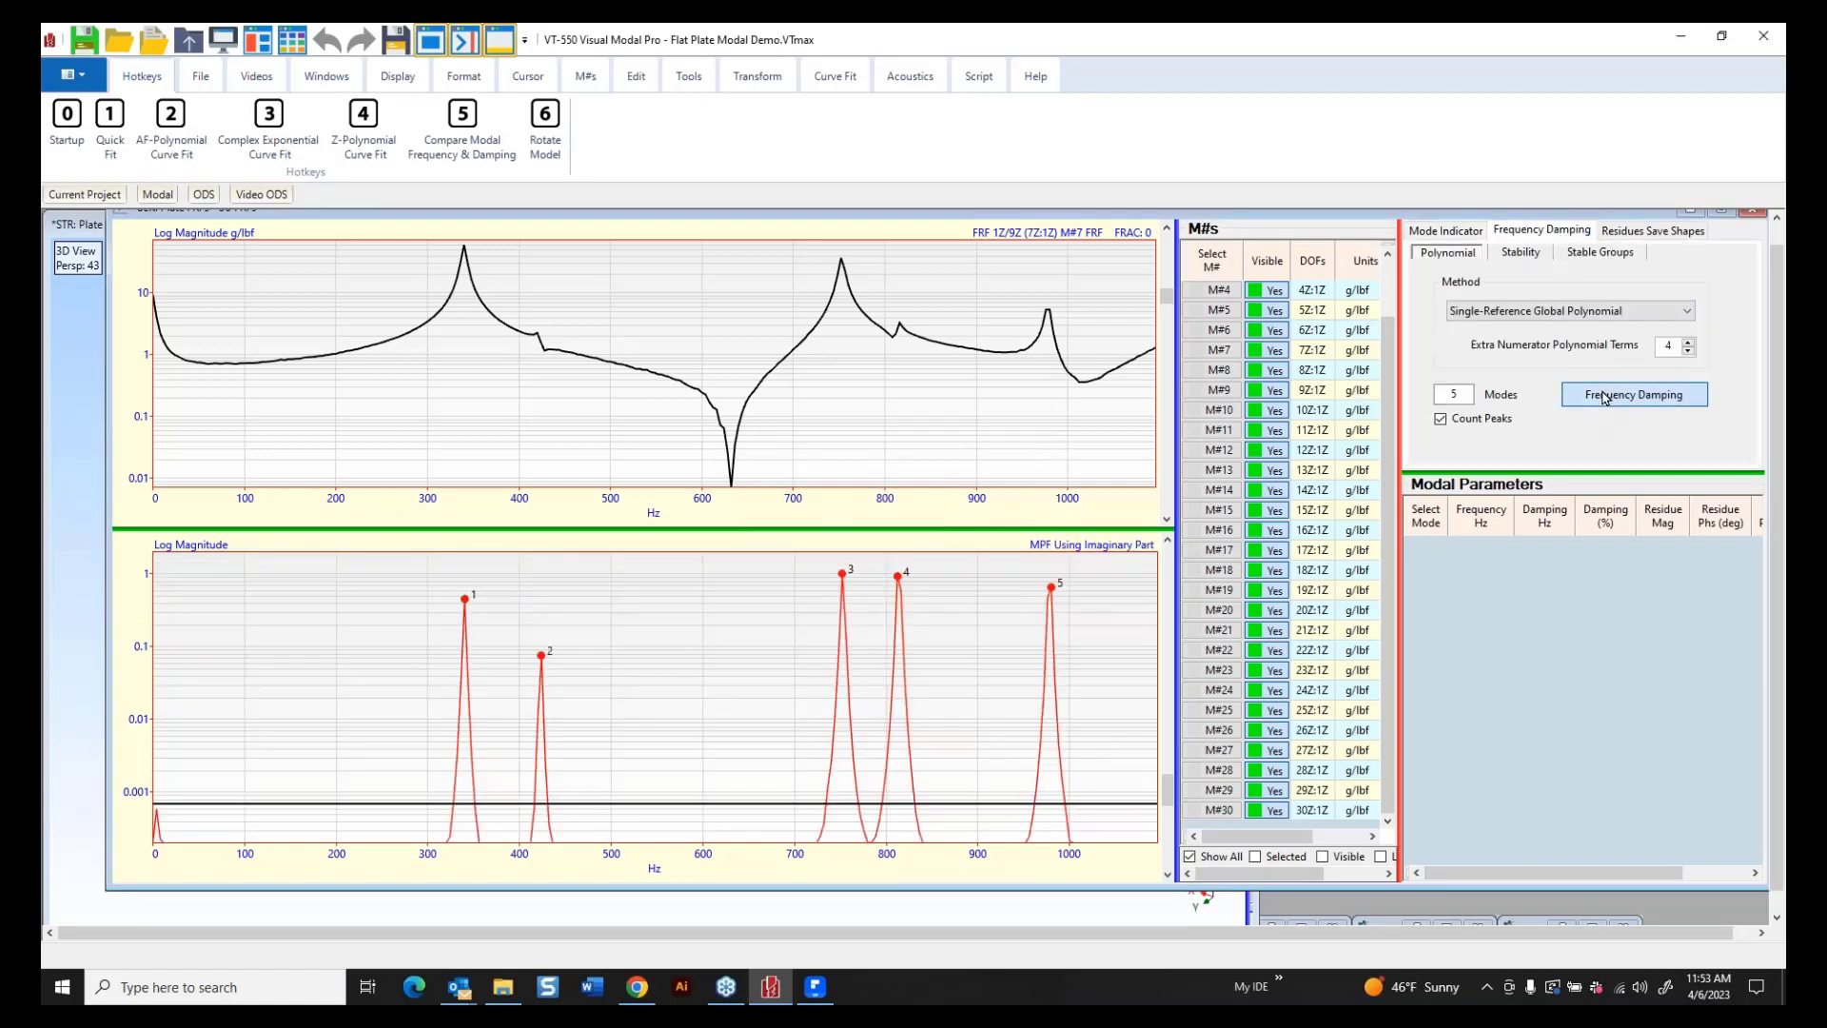
pyautogui.click(926, 613)
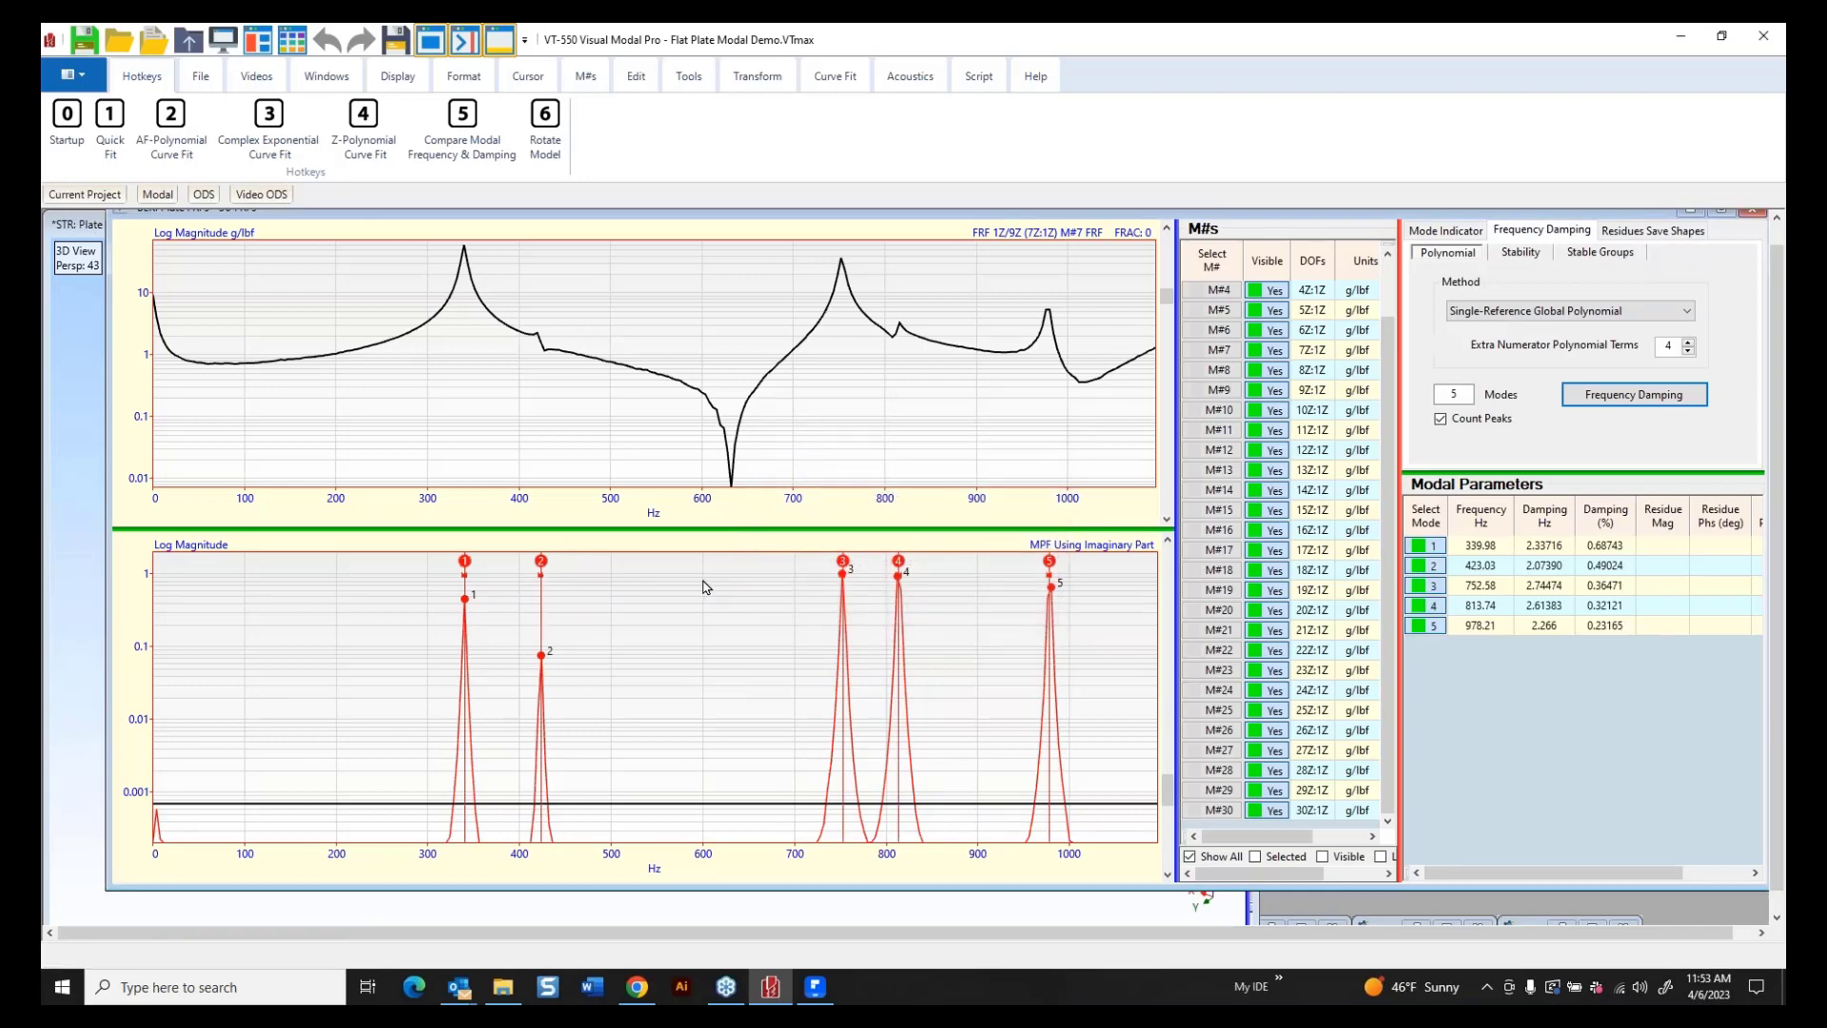
# Calculate the residues of the 5 modes for all FRFs with the Single-Reference Polynomial method.
pyautogui.click(1633, 233)
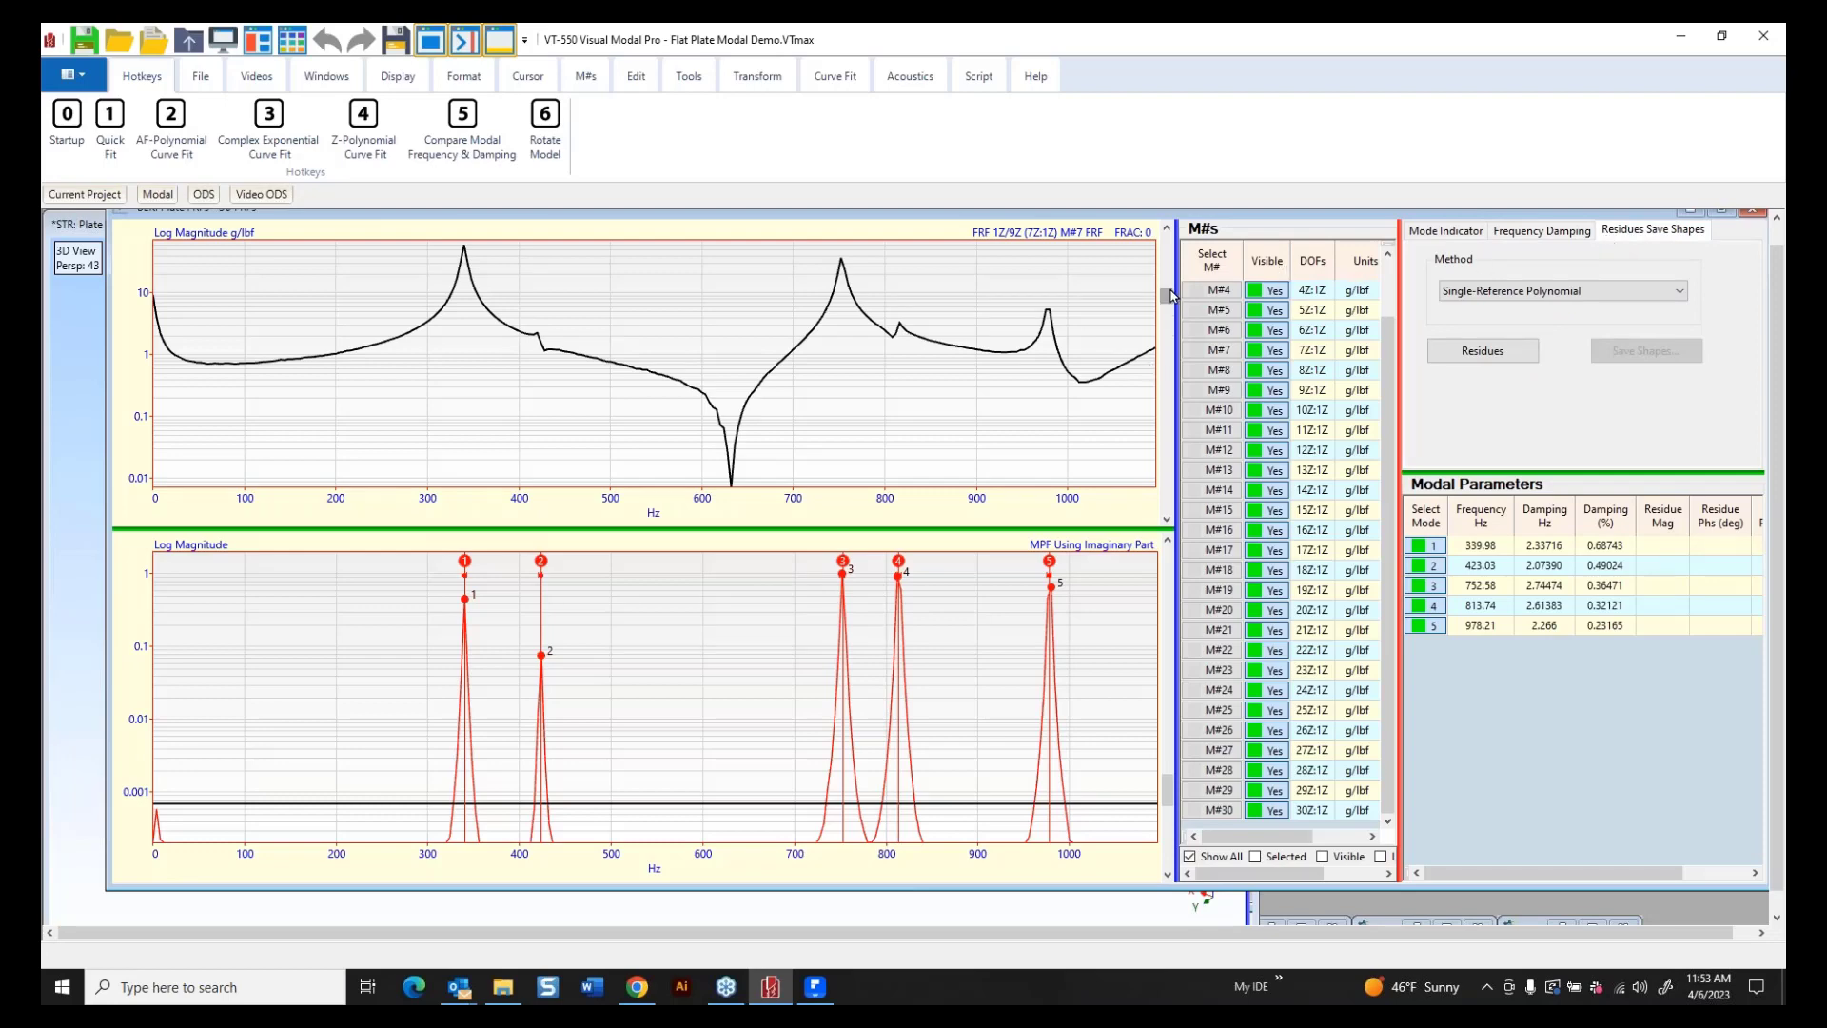
pyautogui.moveTo(1169, 300); pyautogui.dragTo(1179, 448)
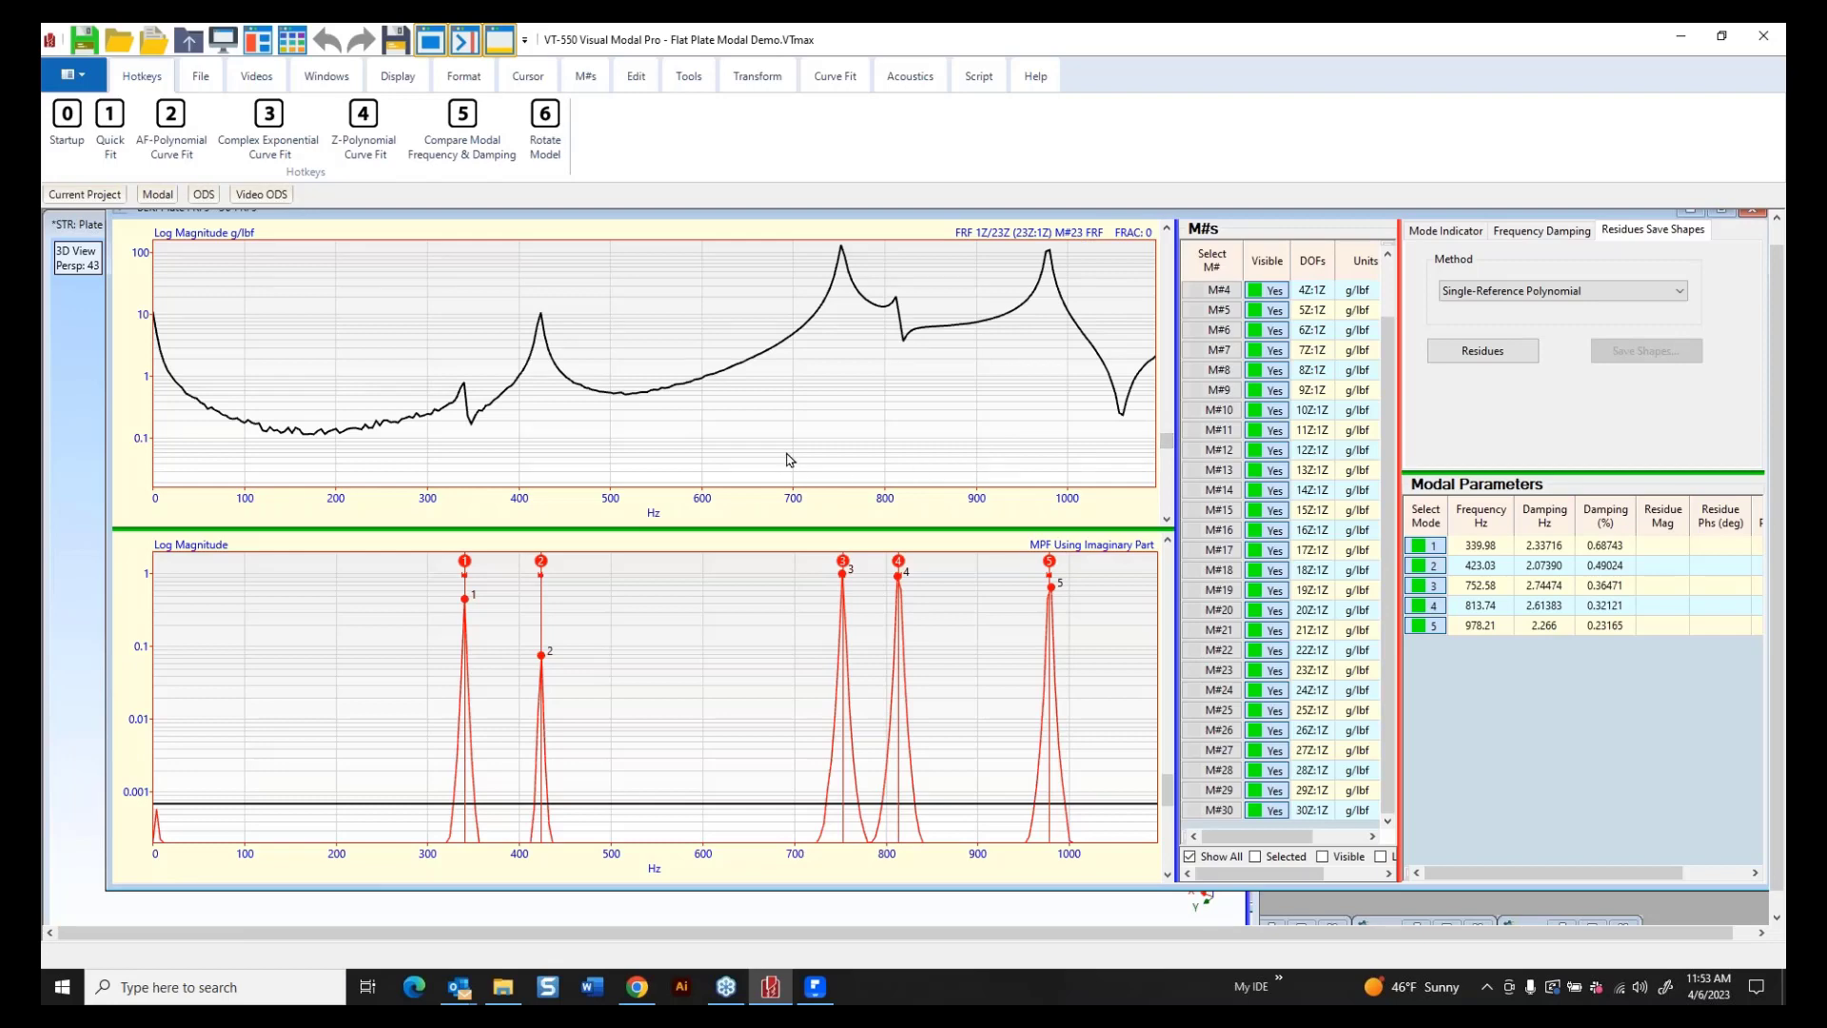
pyautogui.click(1508, 351)
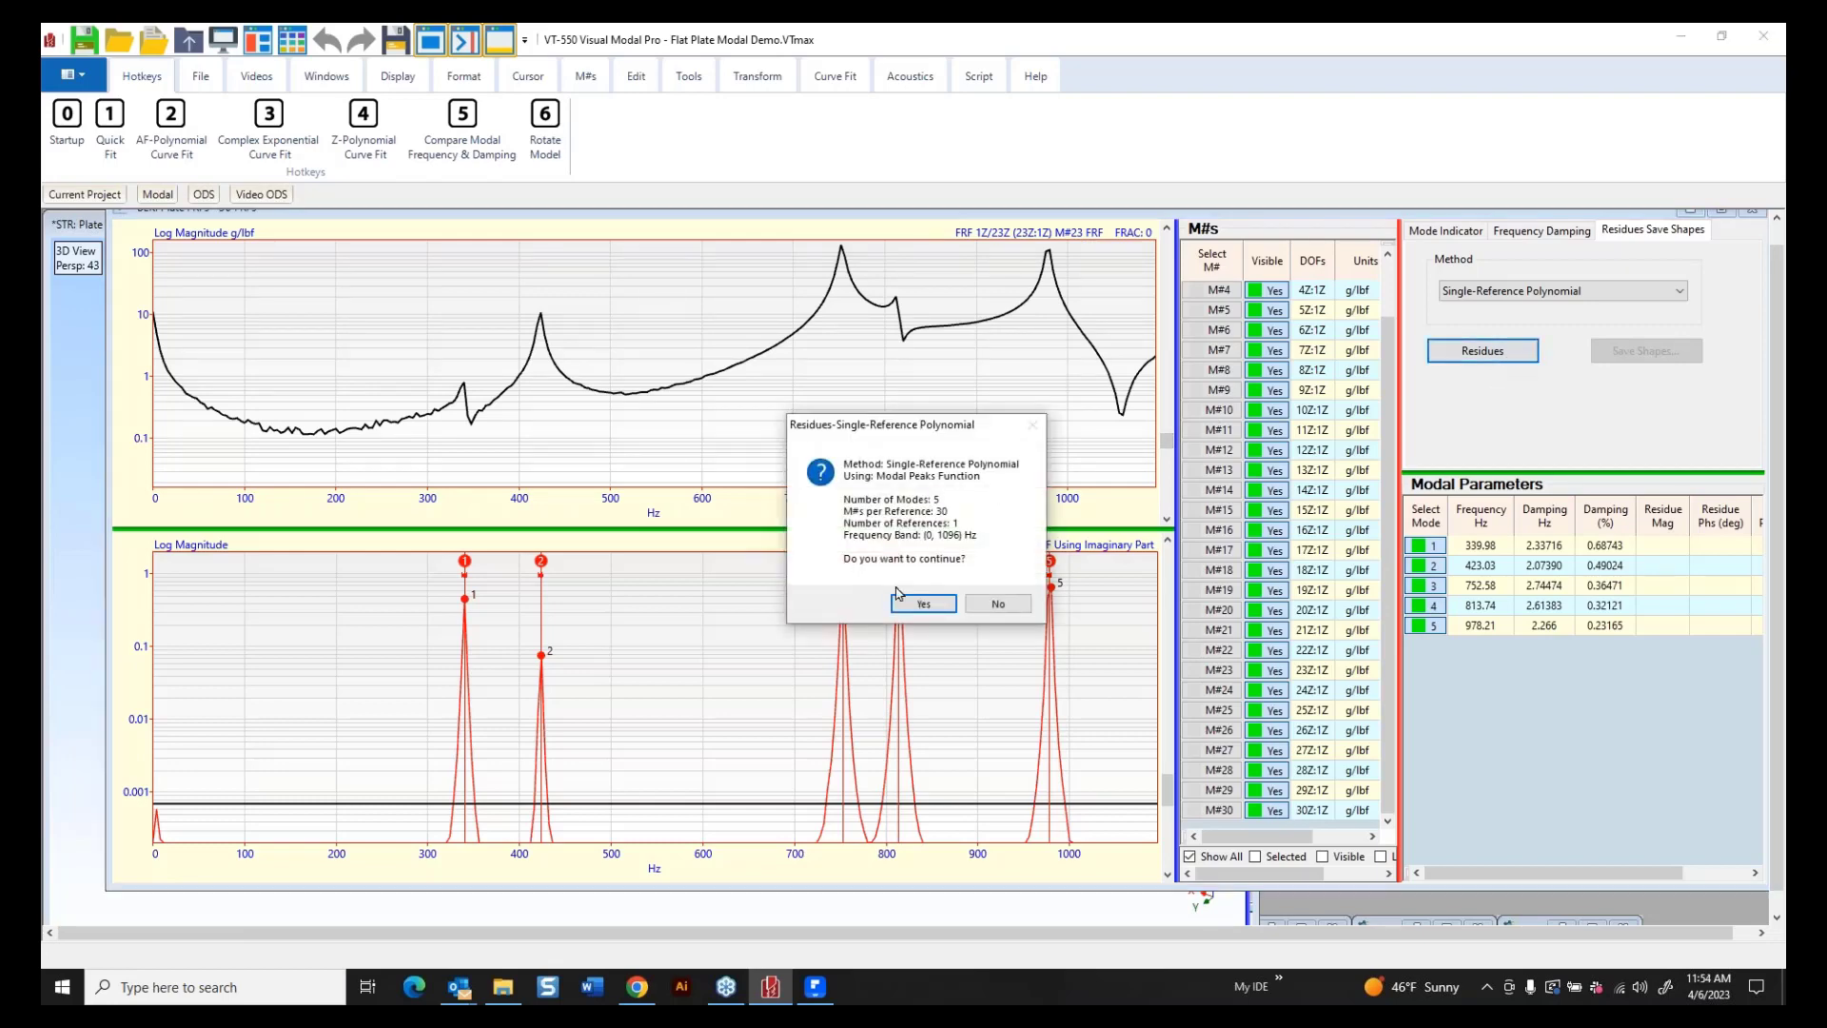
pyautogui.click(919, 605)
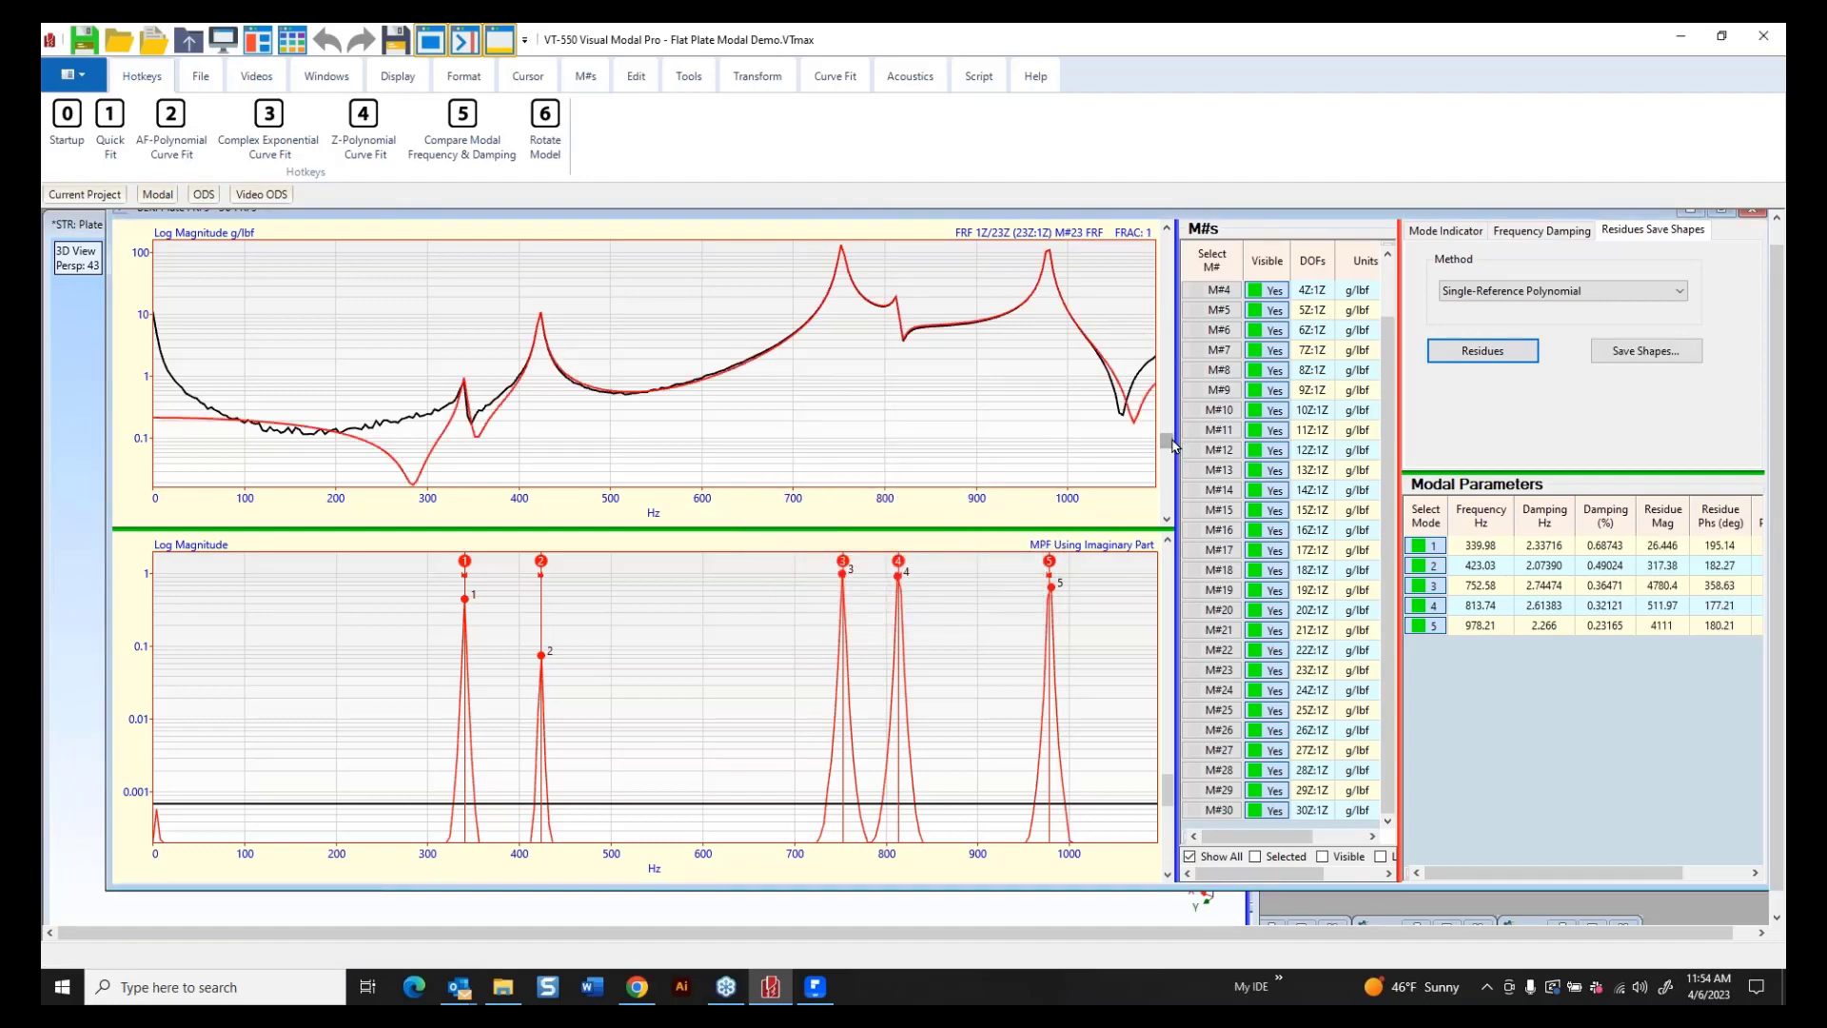
# Enlarge the FRF plot and compare the red fit functions with the measured FRFs through M#29.
pyautogui.moveTo(1172, 444); pyautogui.dragTo(1147, 473)
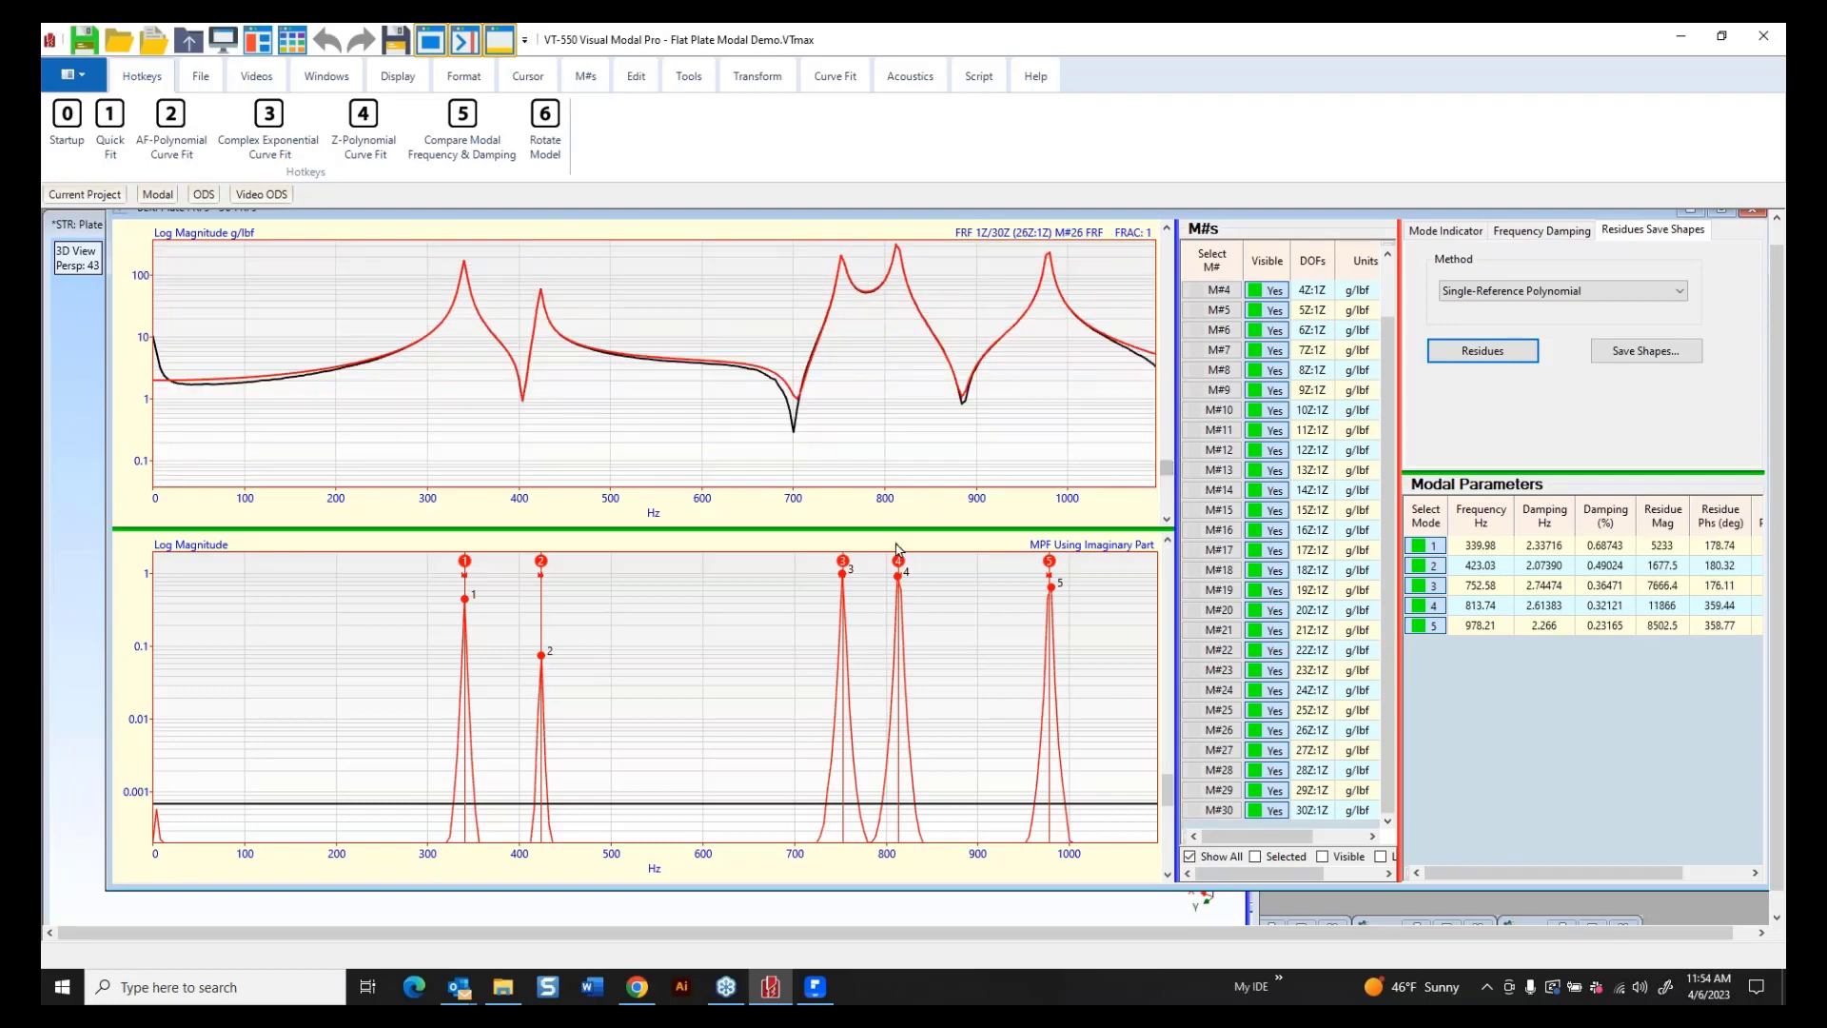
pyautogui.click(903, 534)
pyautogui.moveTo(903, 533); pyautogui.dragTo(876, 691)
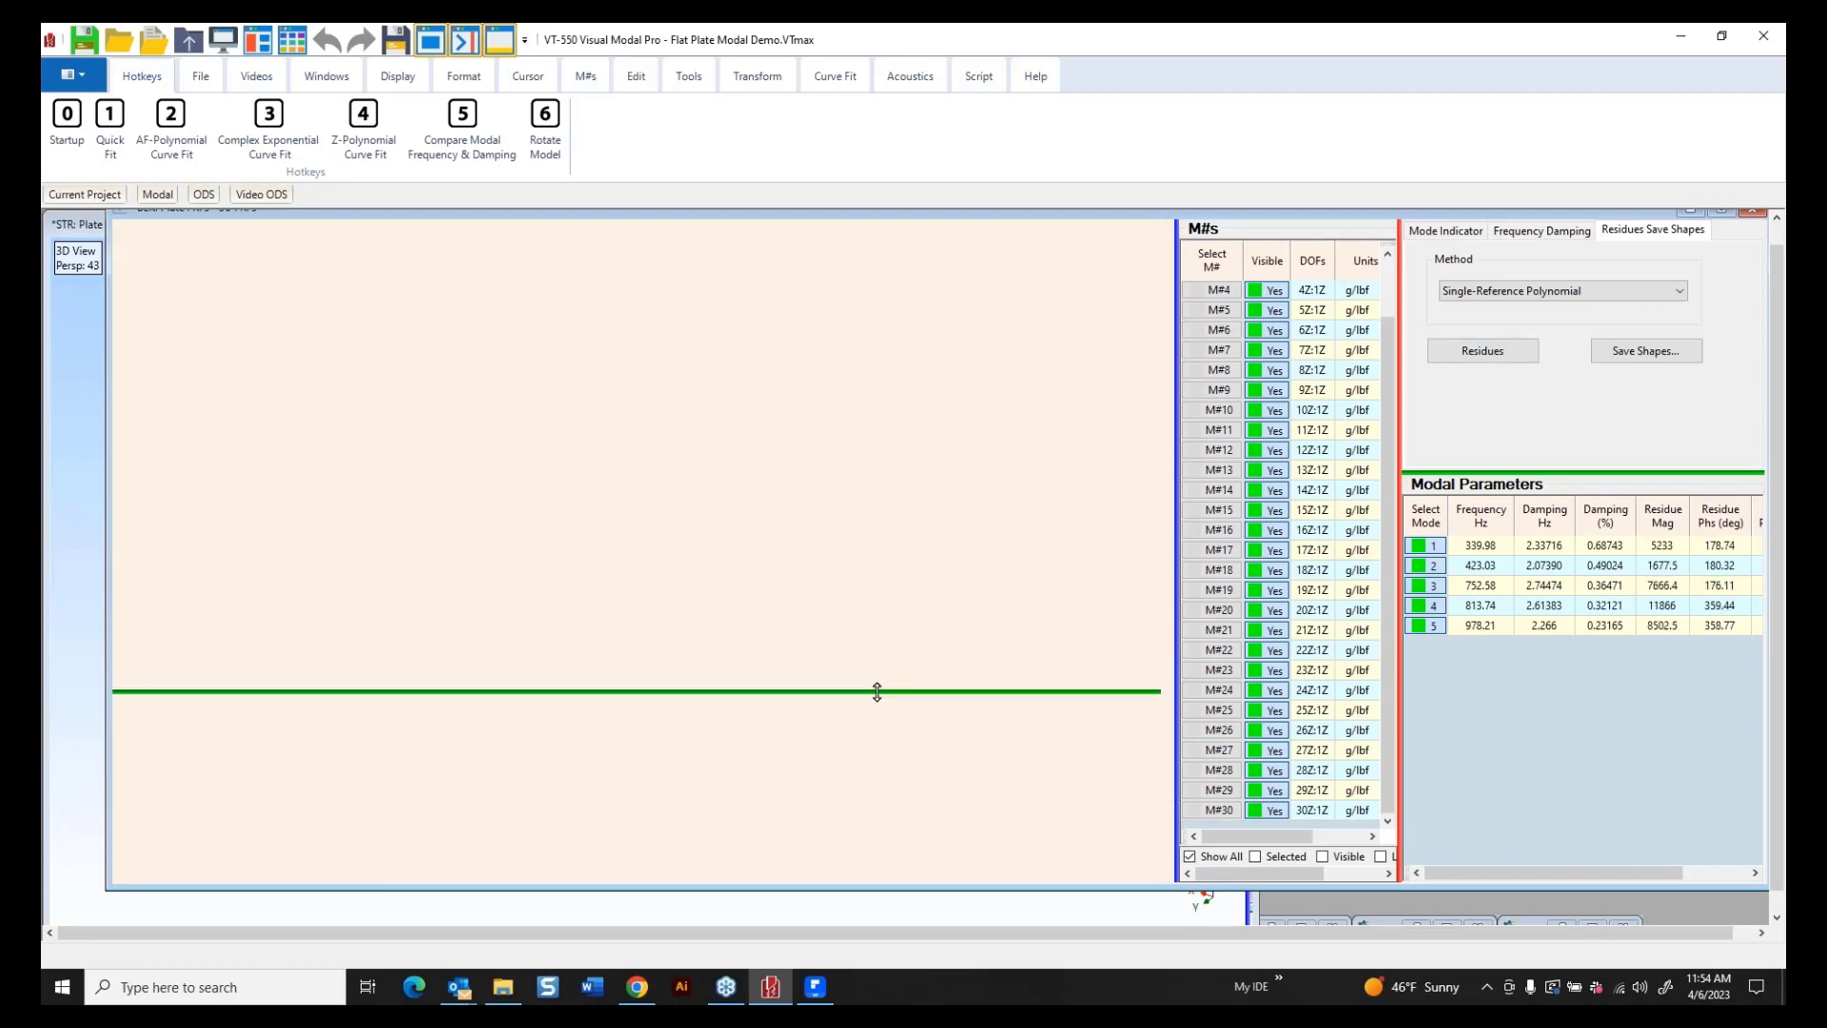
pyautogui.rightClick(727, 319)
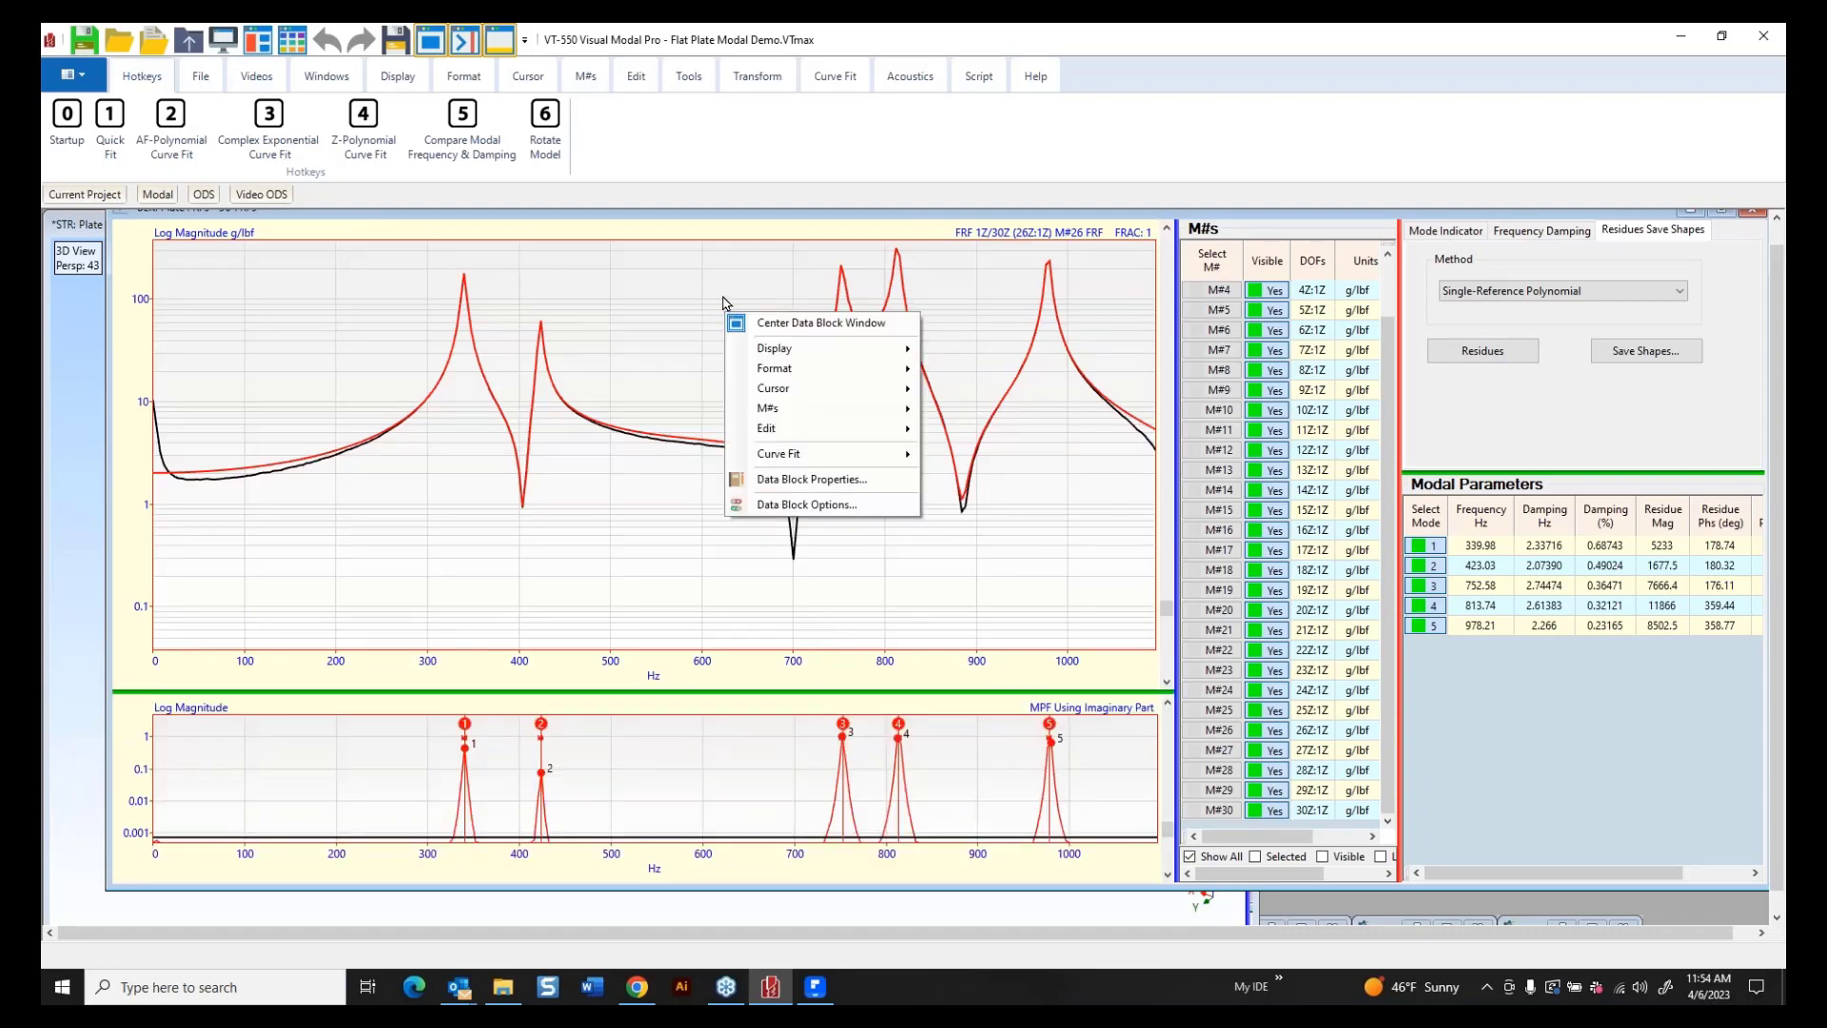
pyautogui.moveTo(778, 414)
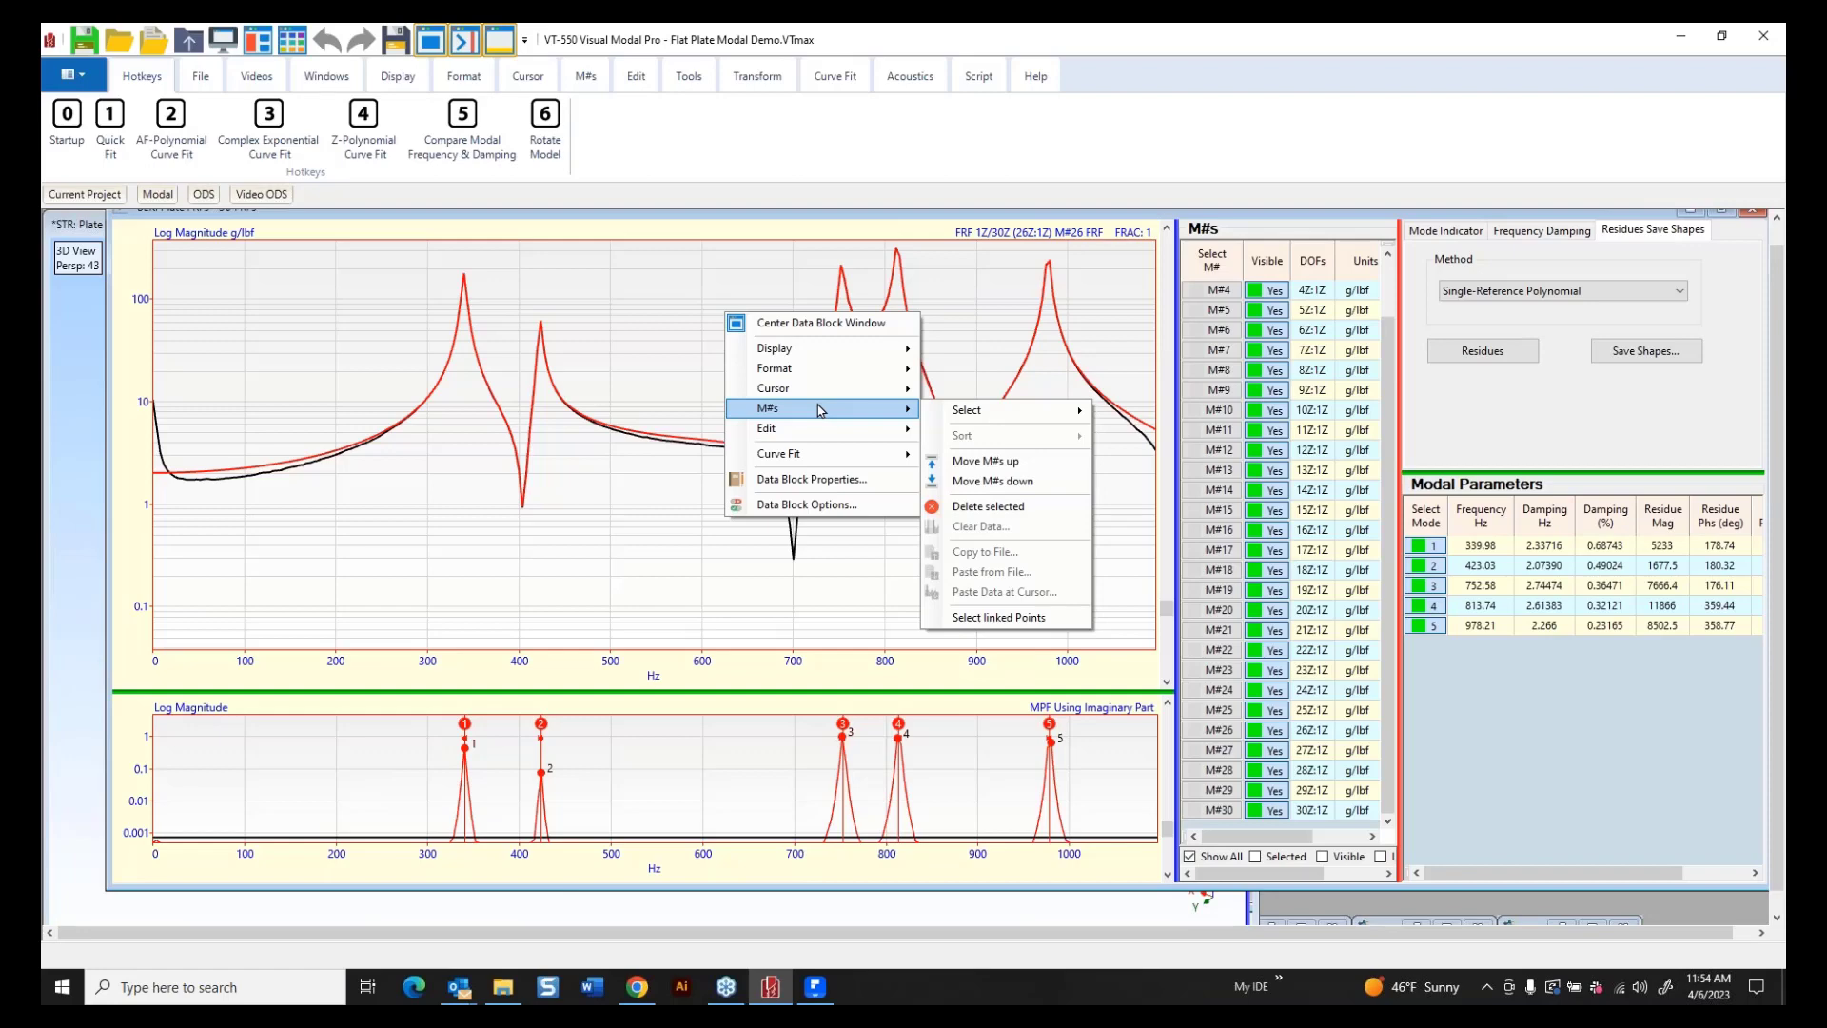
pyautogui.click(244, 418)
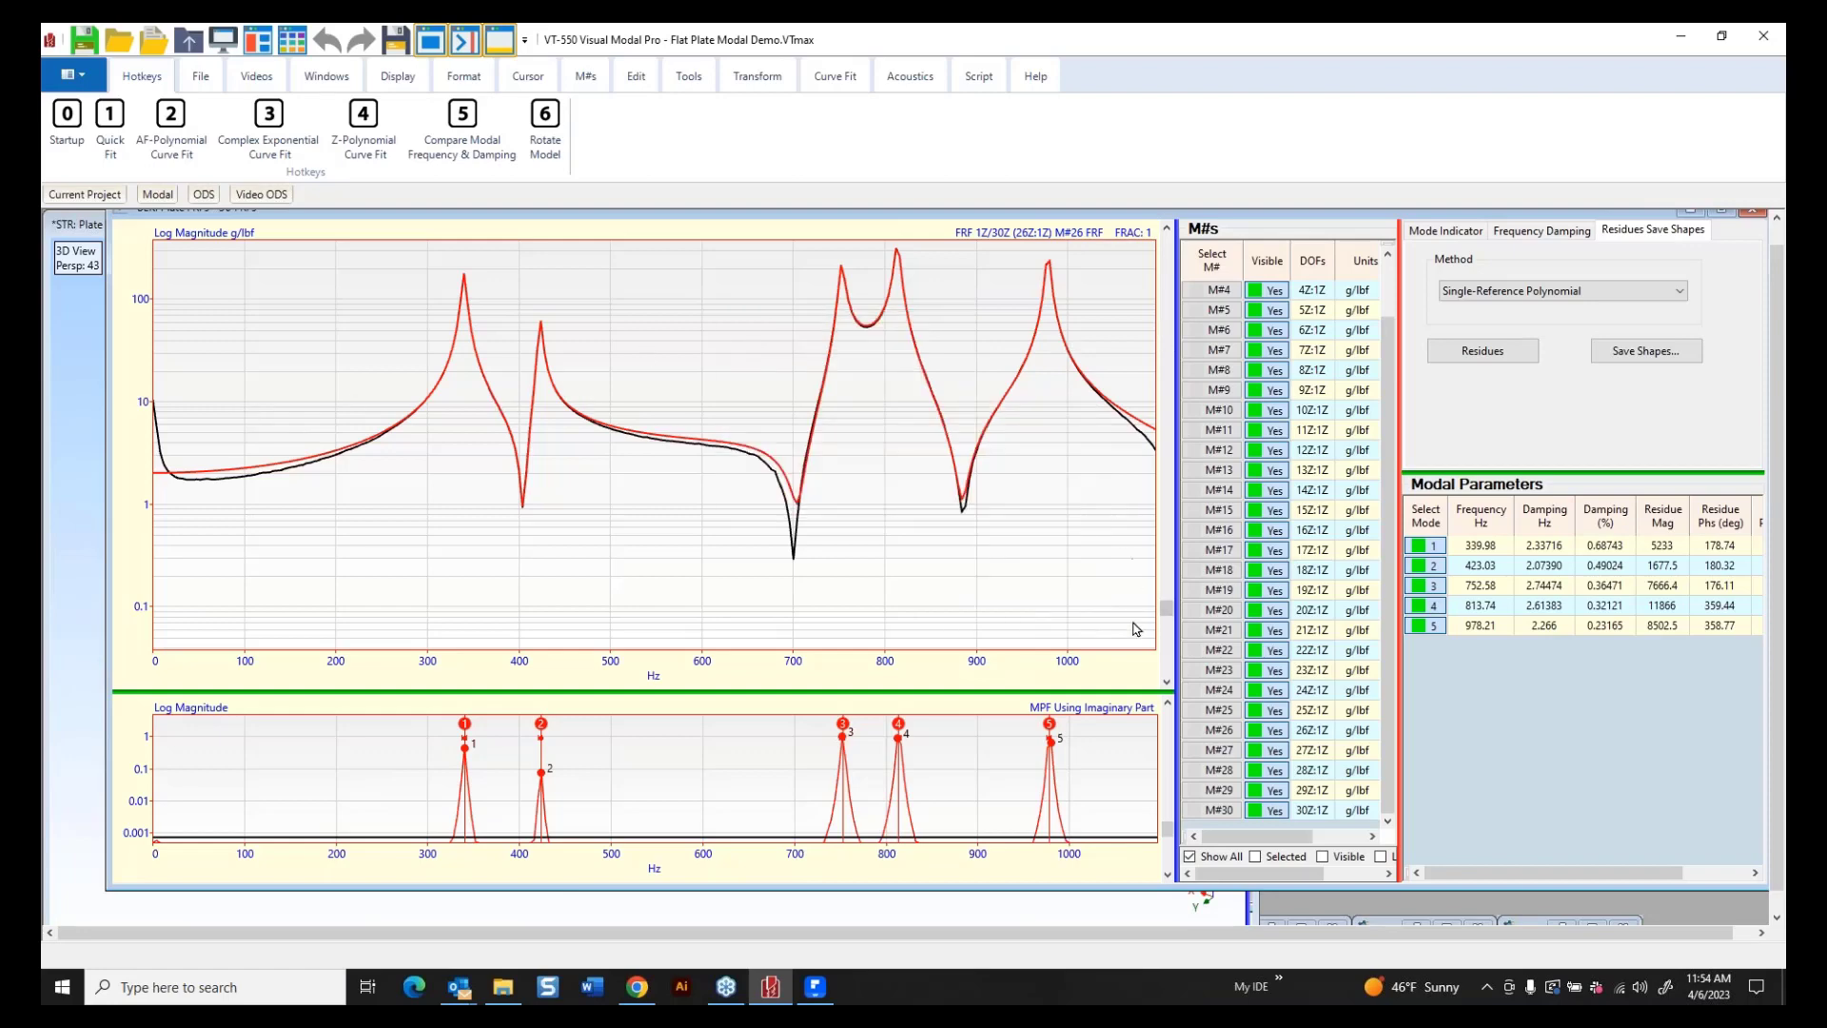
pyautogui.moveTo(1163, 612); pyautogui.dragTo(1113, 650)
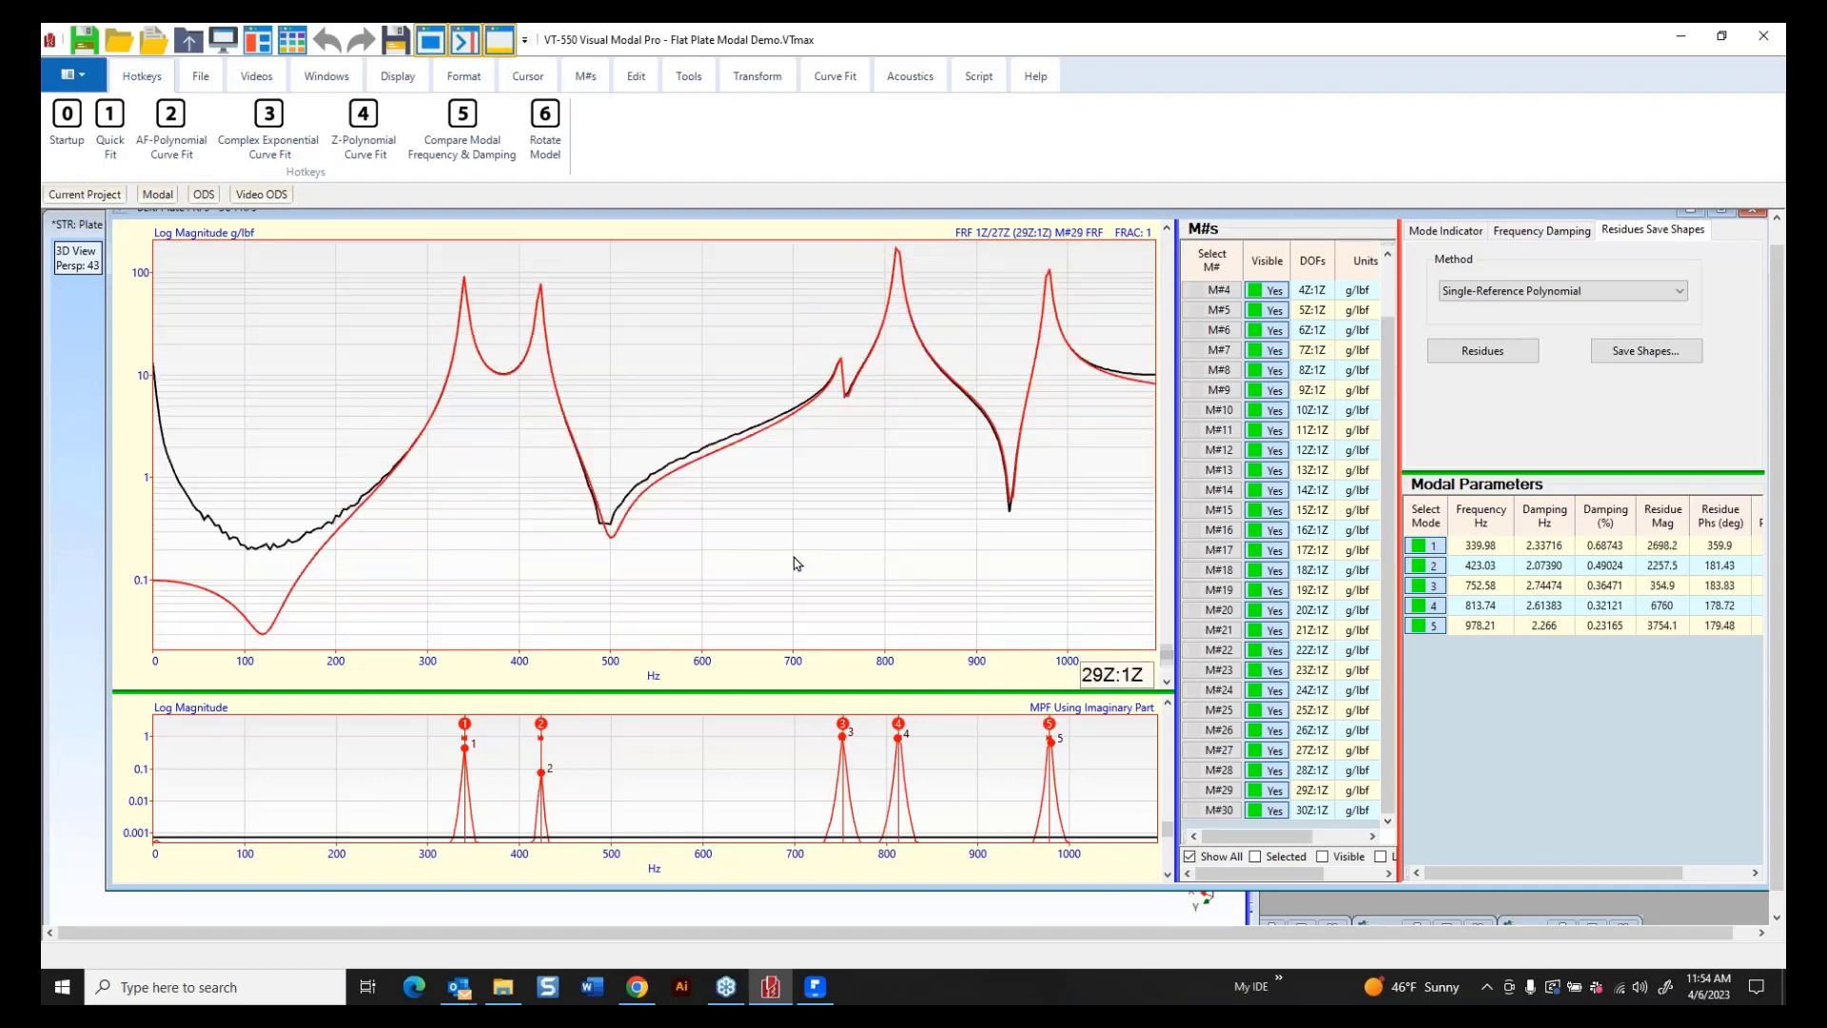
# Save the estimated shapes by replacing the Quick Fit Mode Shapes table, and minimize the Plate FRFs window.
pyautogui.click(1643, 354)
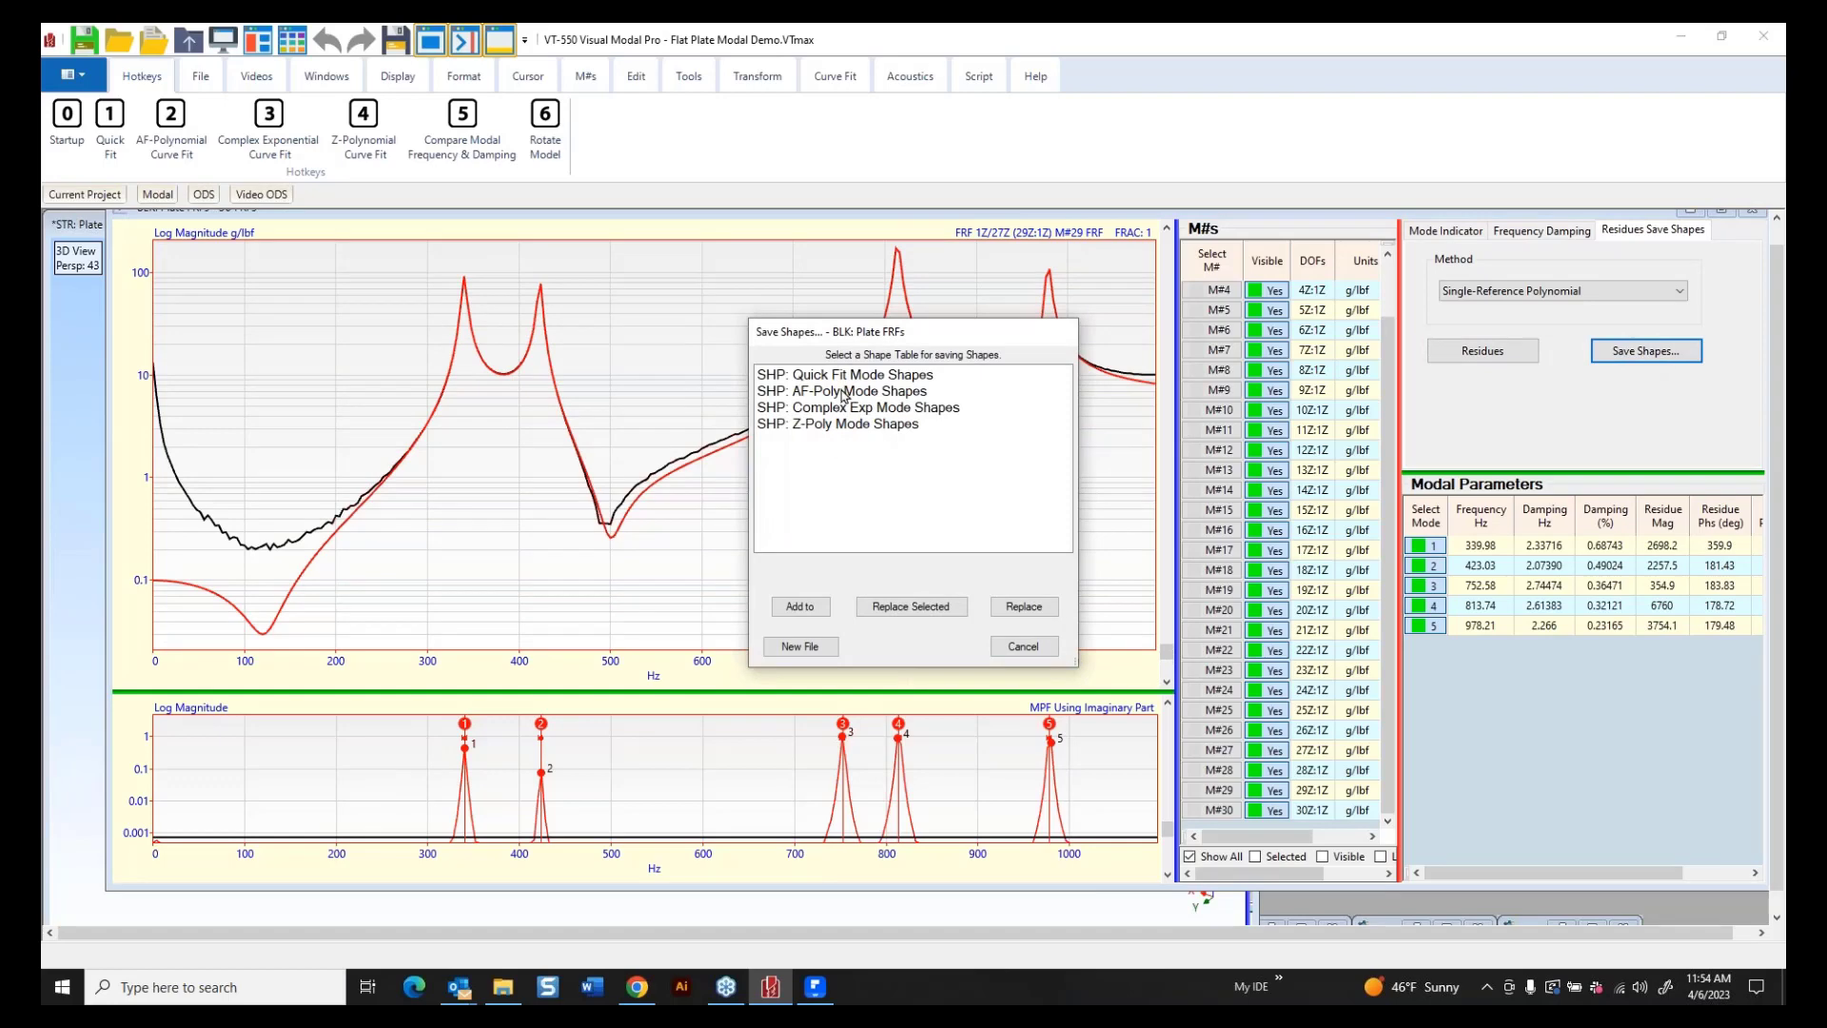
pyautogui.click(842, 376)
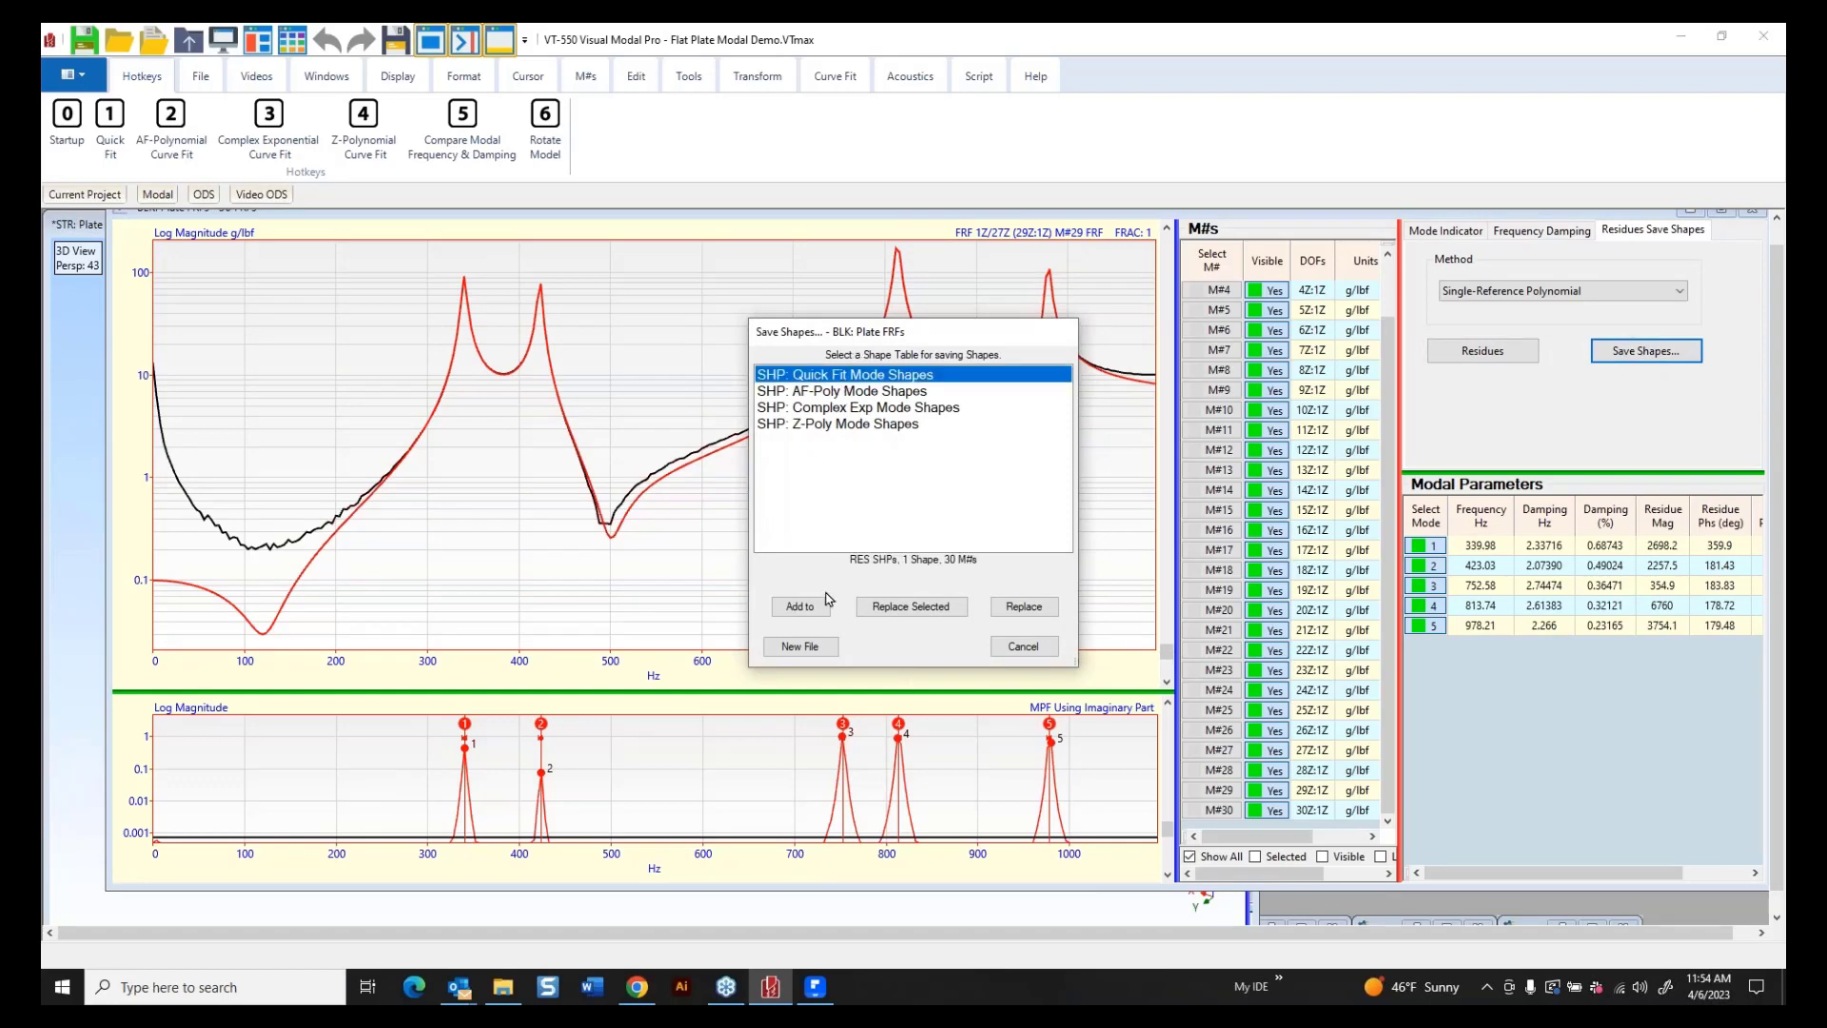
pyautogui.click(1014, 610)
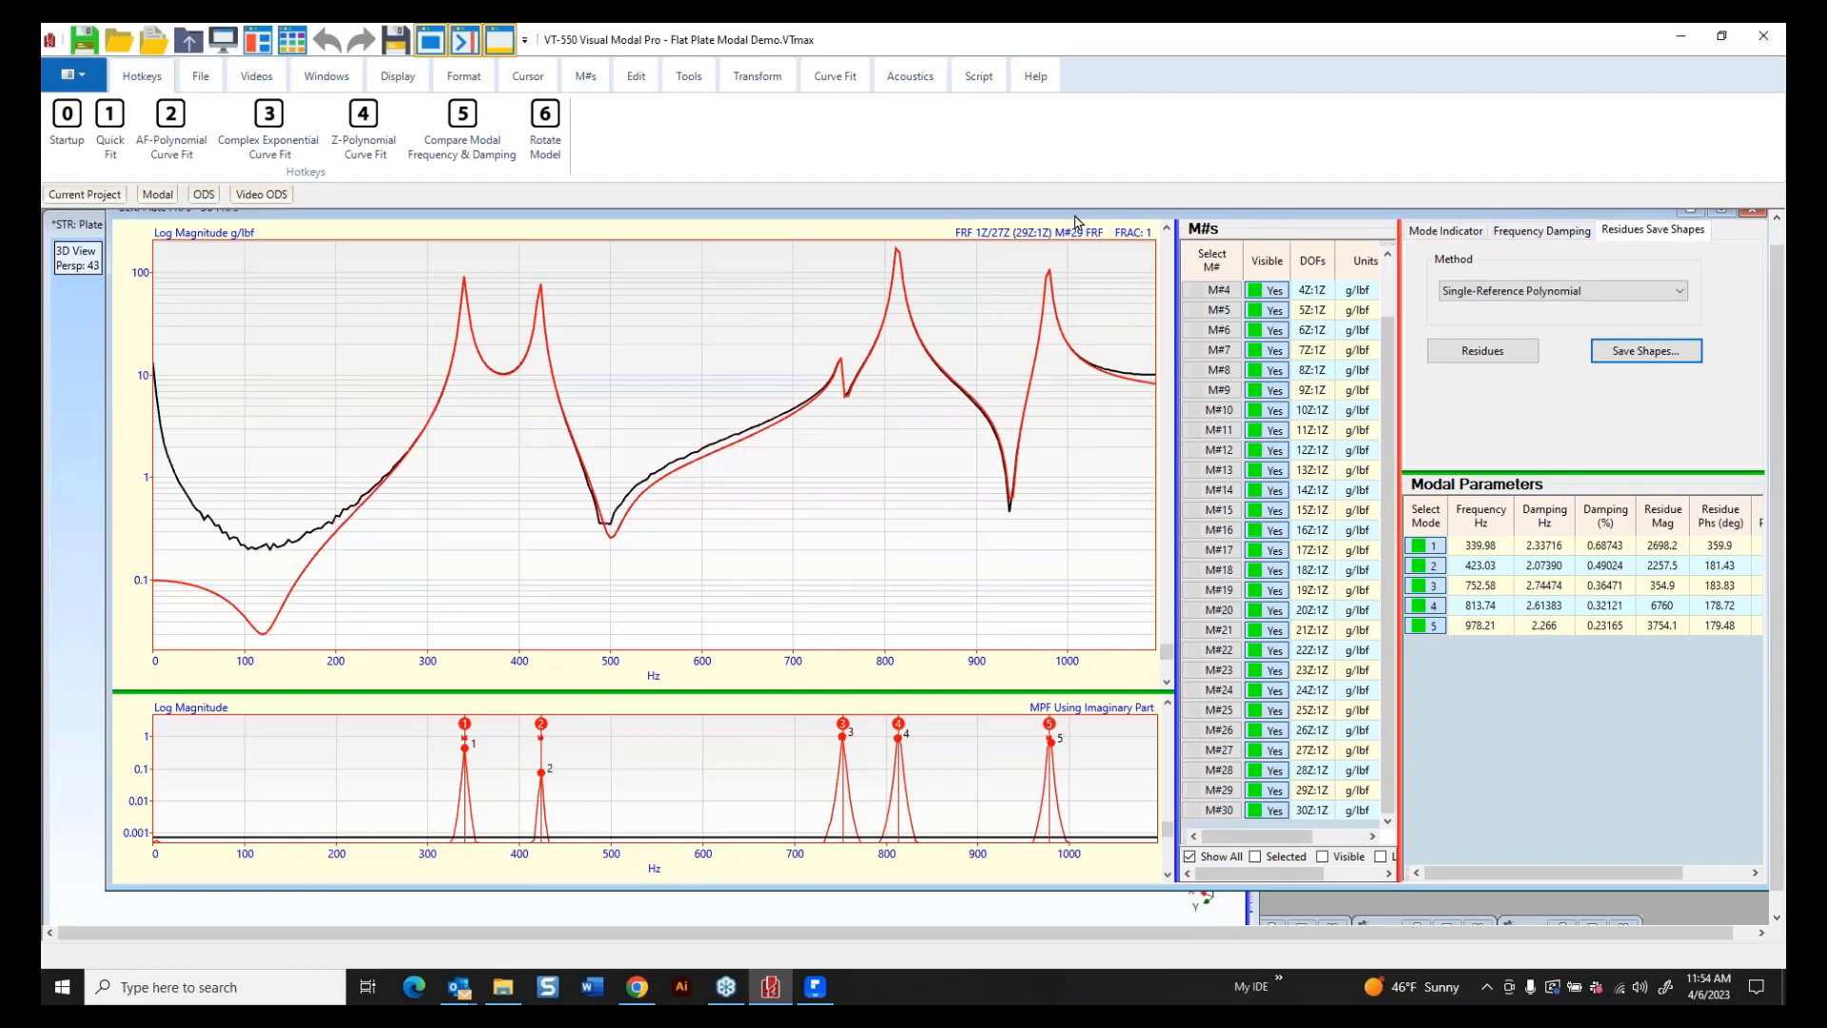
pyautogui.moveTo(1074, 218); pyautogui.dragTo(915, 388)
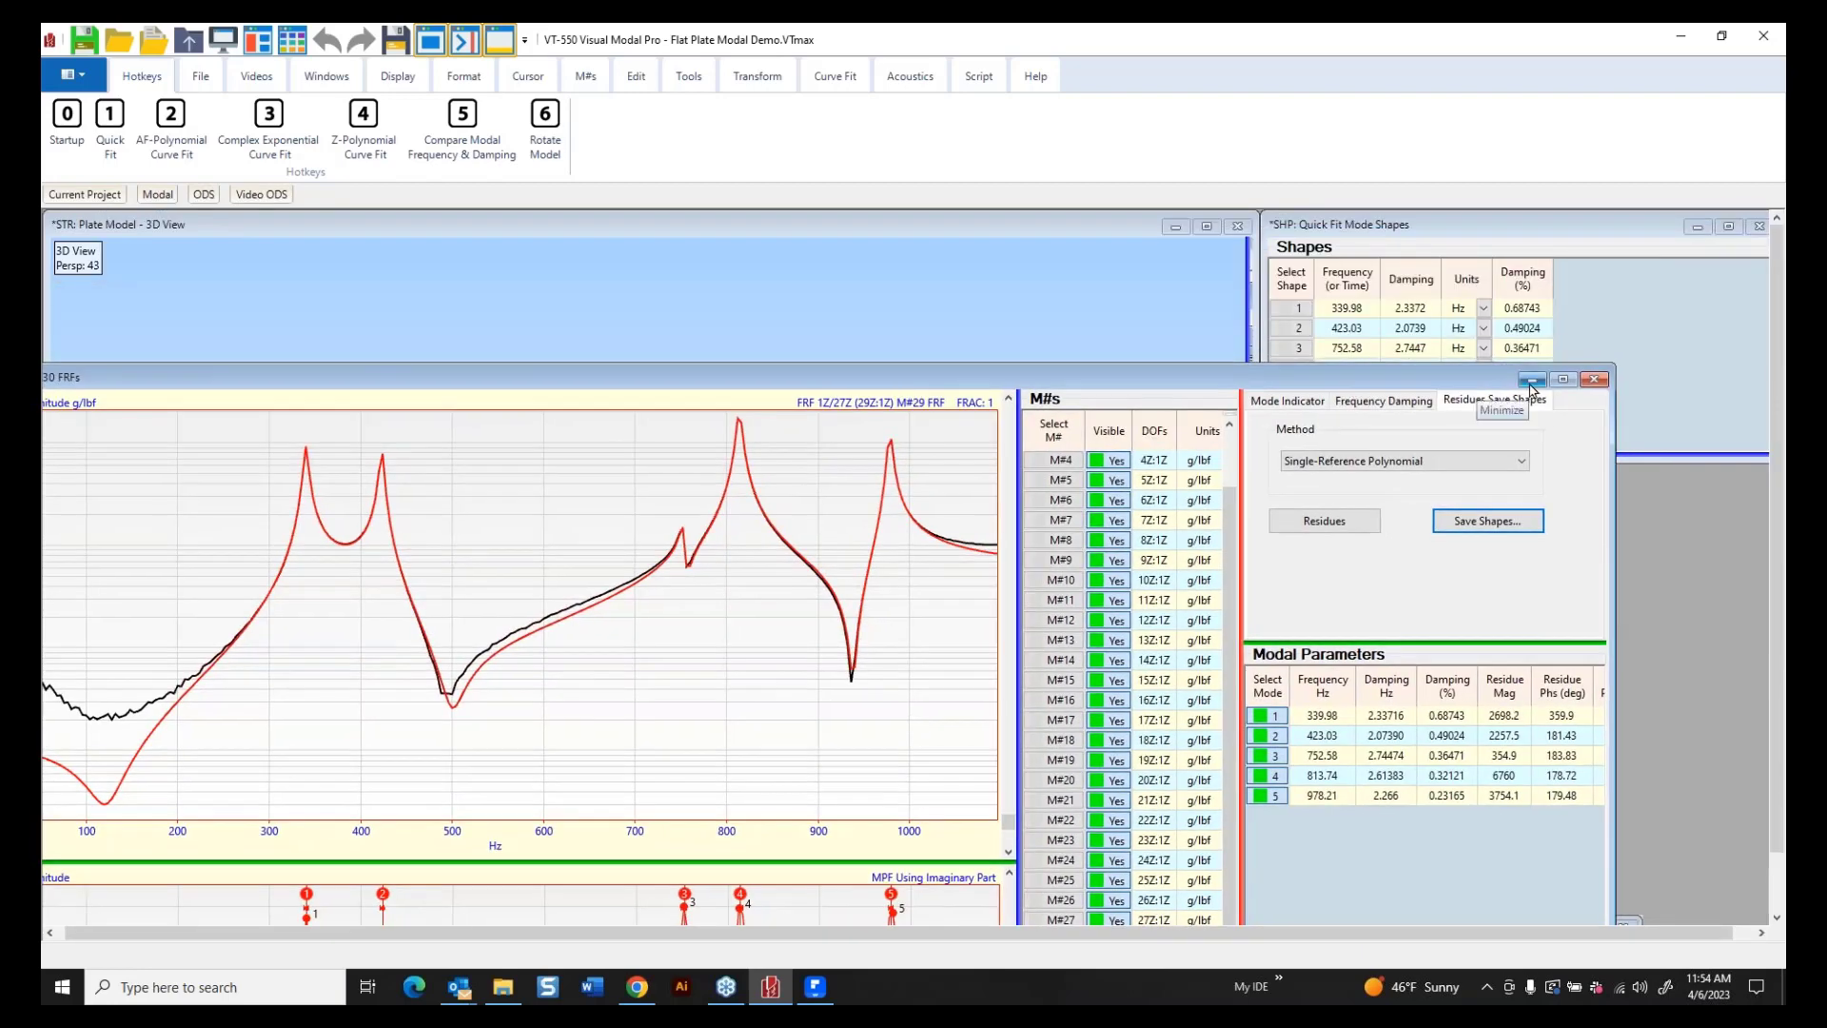
pyautogui.click(1530, 379)
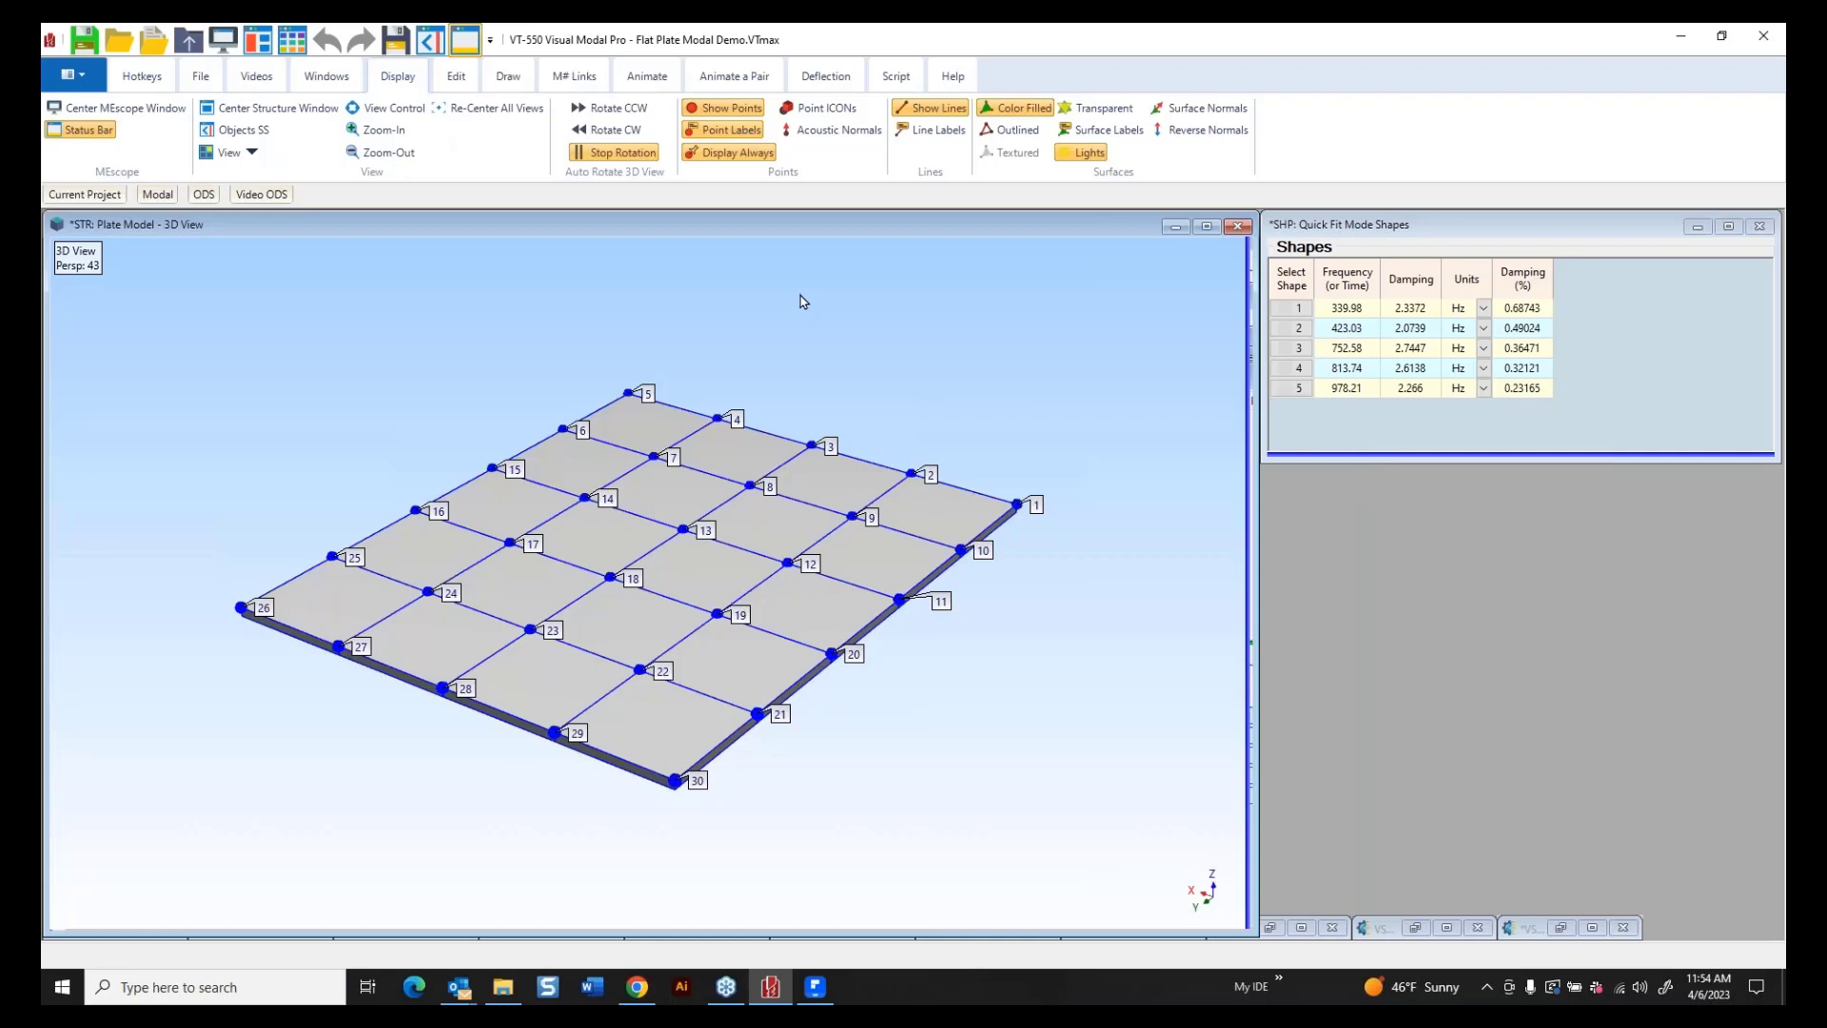
# Animate the Quick Fit Mode Shapes on the plate model and display each shape in turn from 1 to 5.
pyautogui.click(649, 78)
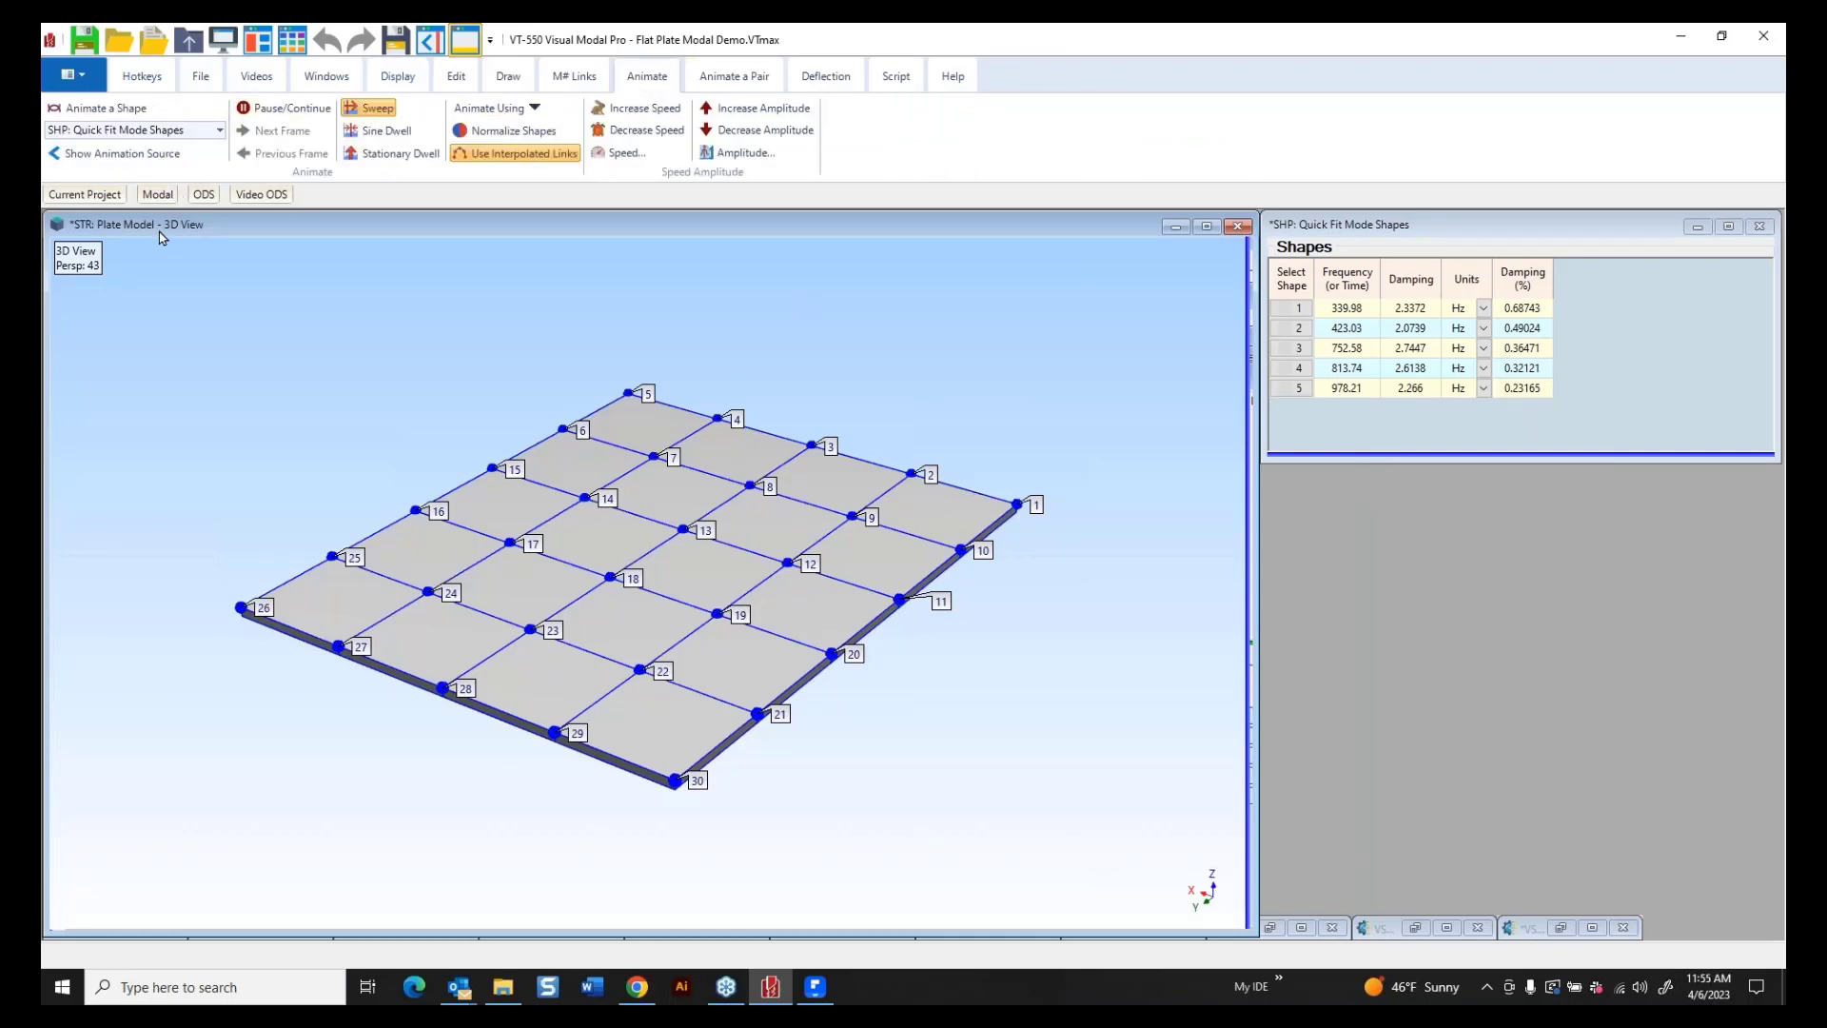
pyautogui.click(122, 108)
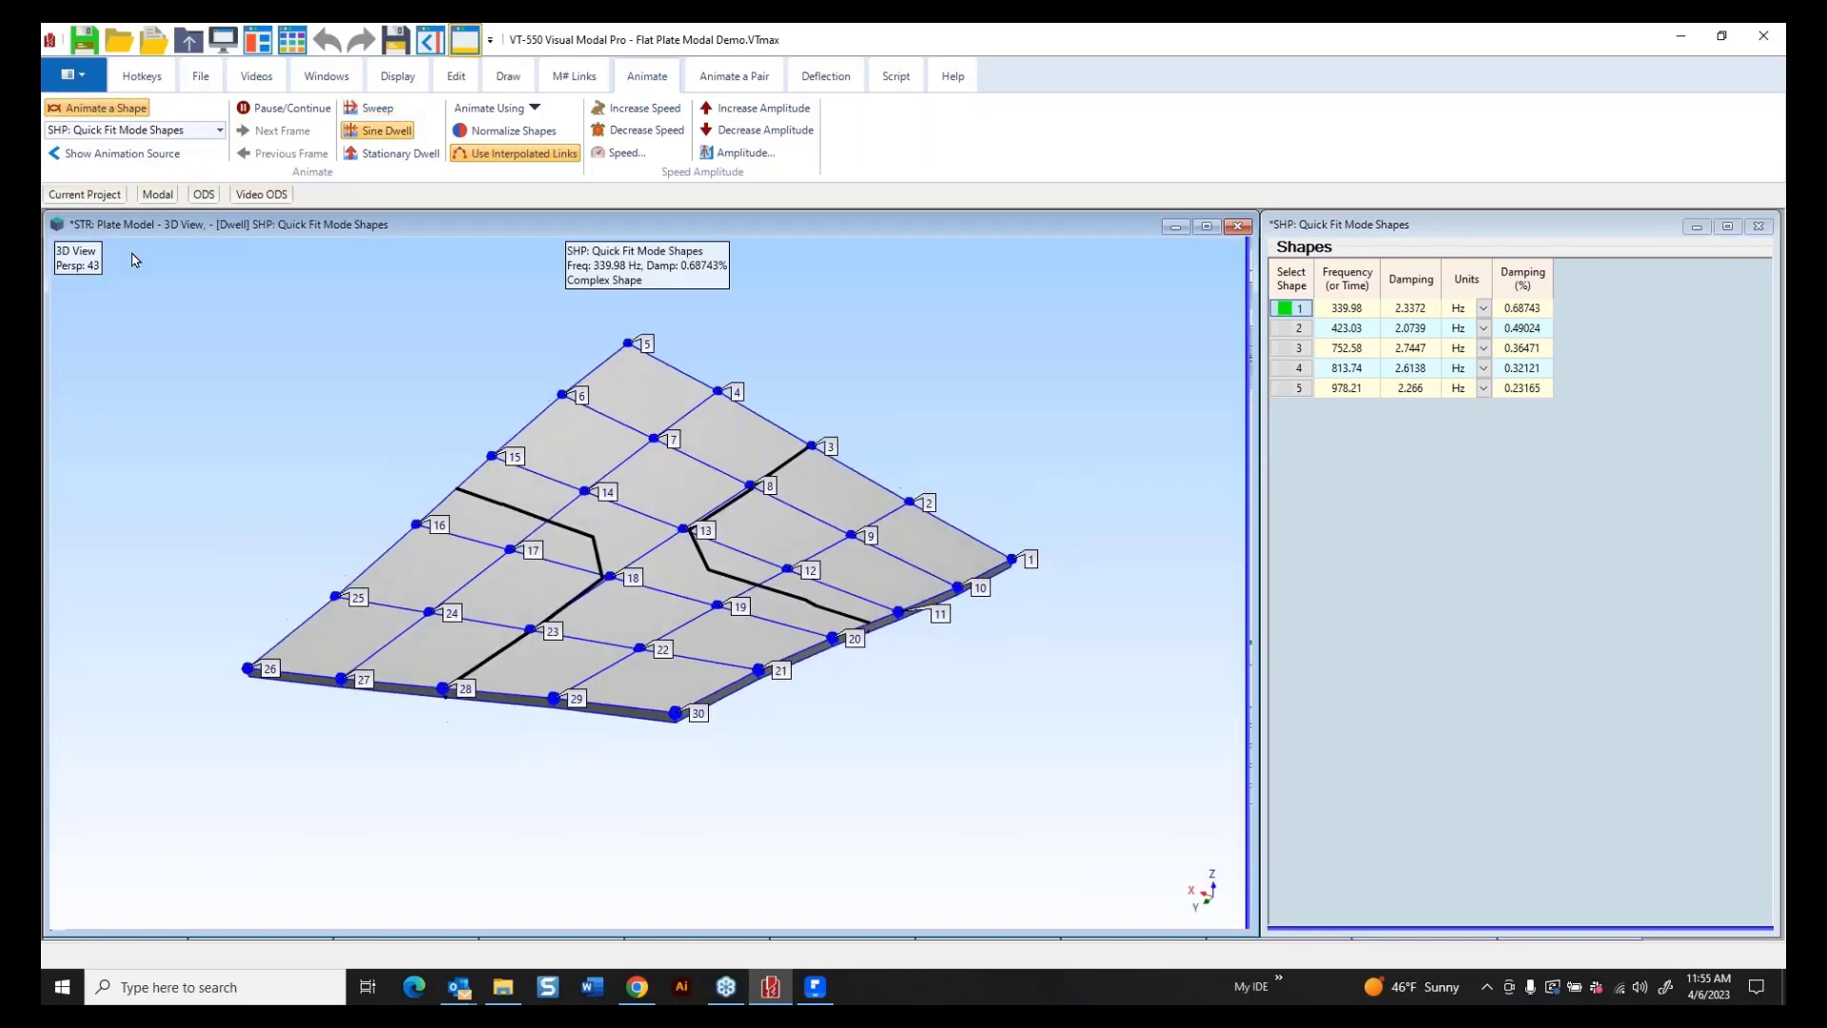
pyautogui.click(1299, 329)
pyautogui.click(1300, 347)
pyautogui.click(1300, 367)
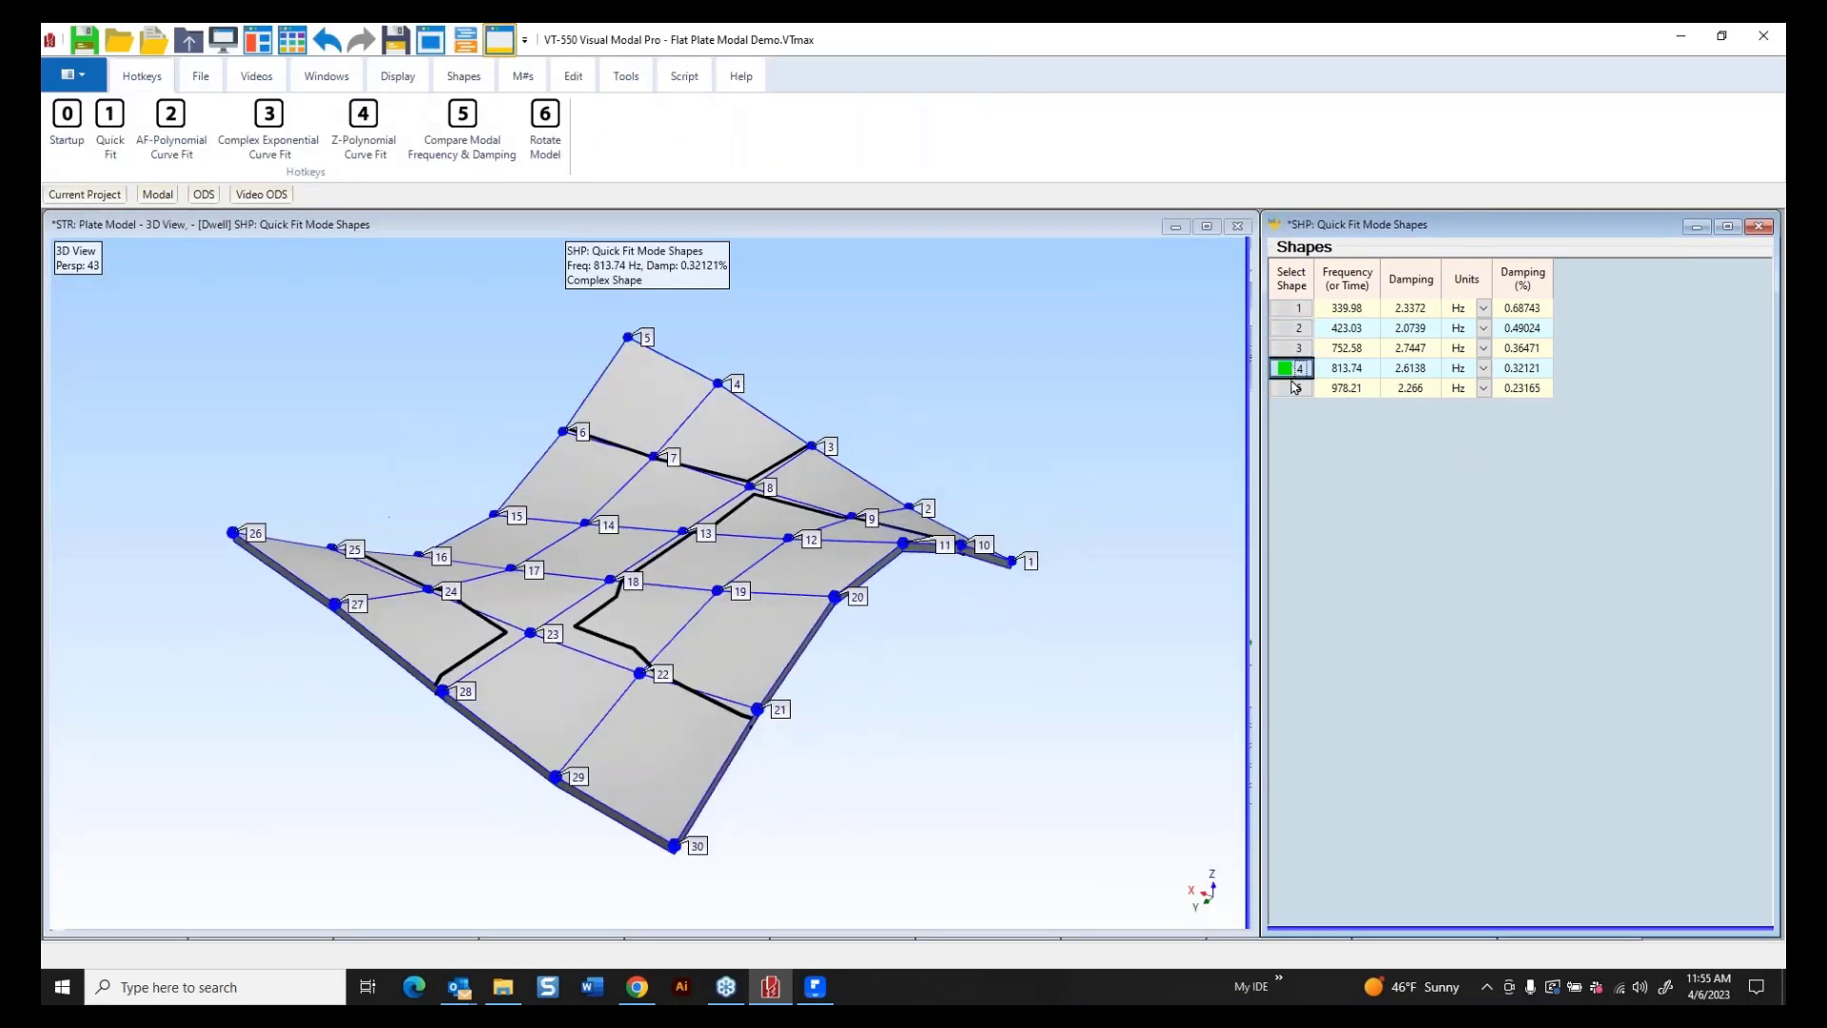
pyautogui.click(1300, 387)
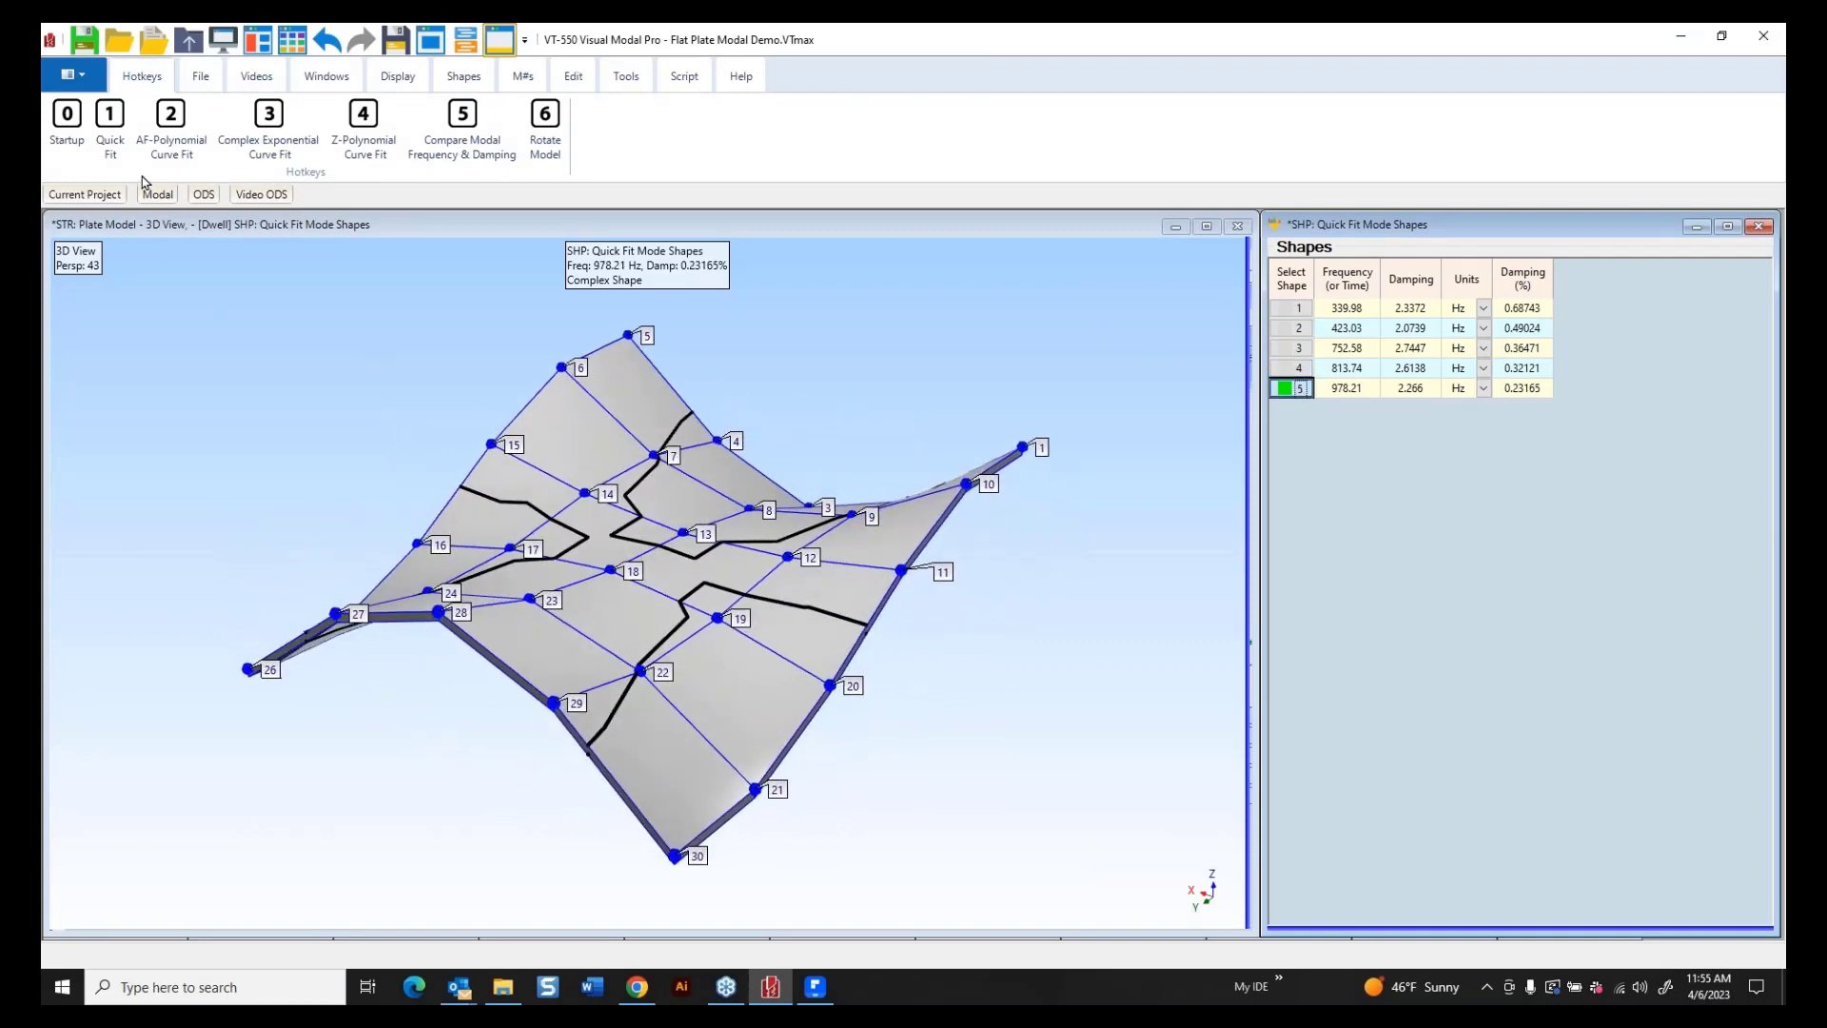
# Open the Jim Beam modal demo without saving the Flat Plate files, answering No to opening it as a DEMO project.
pyautogui.click(157, 196)
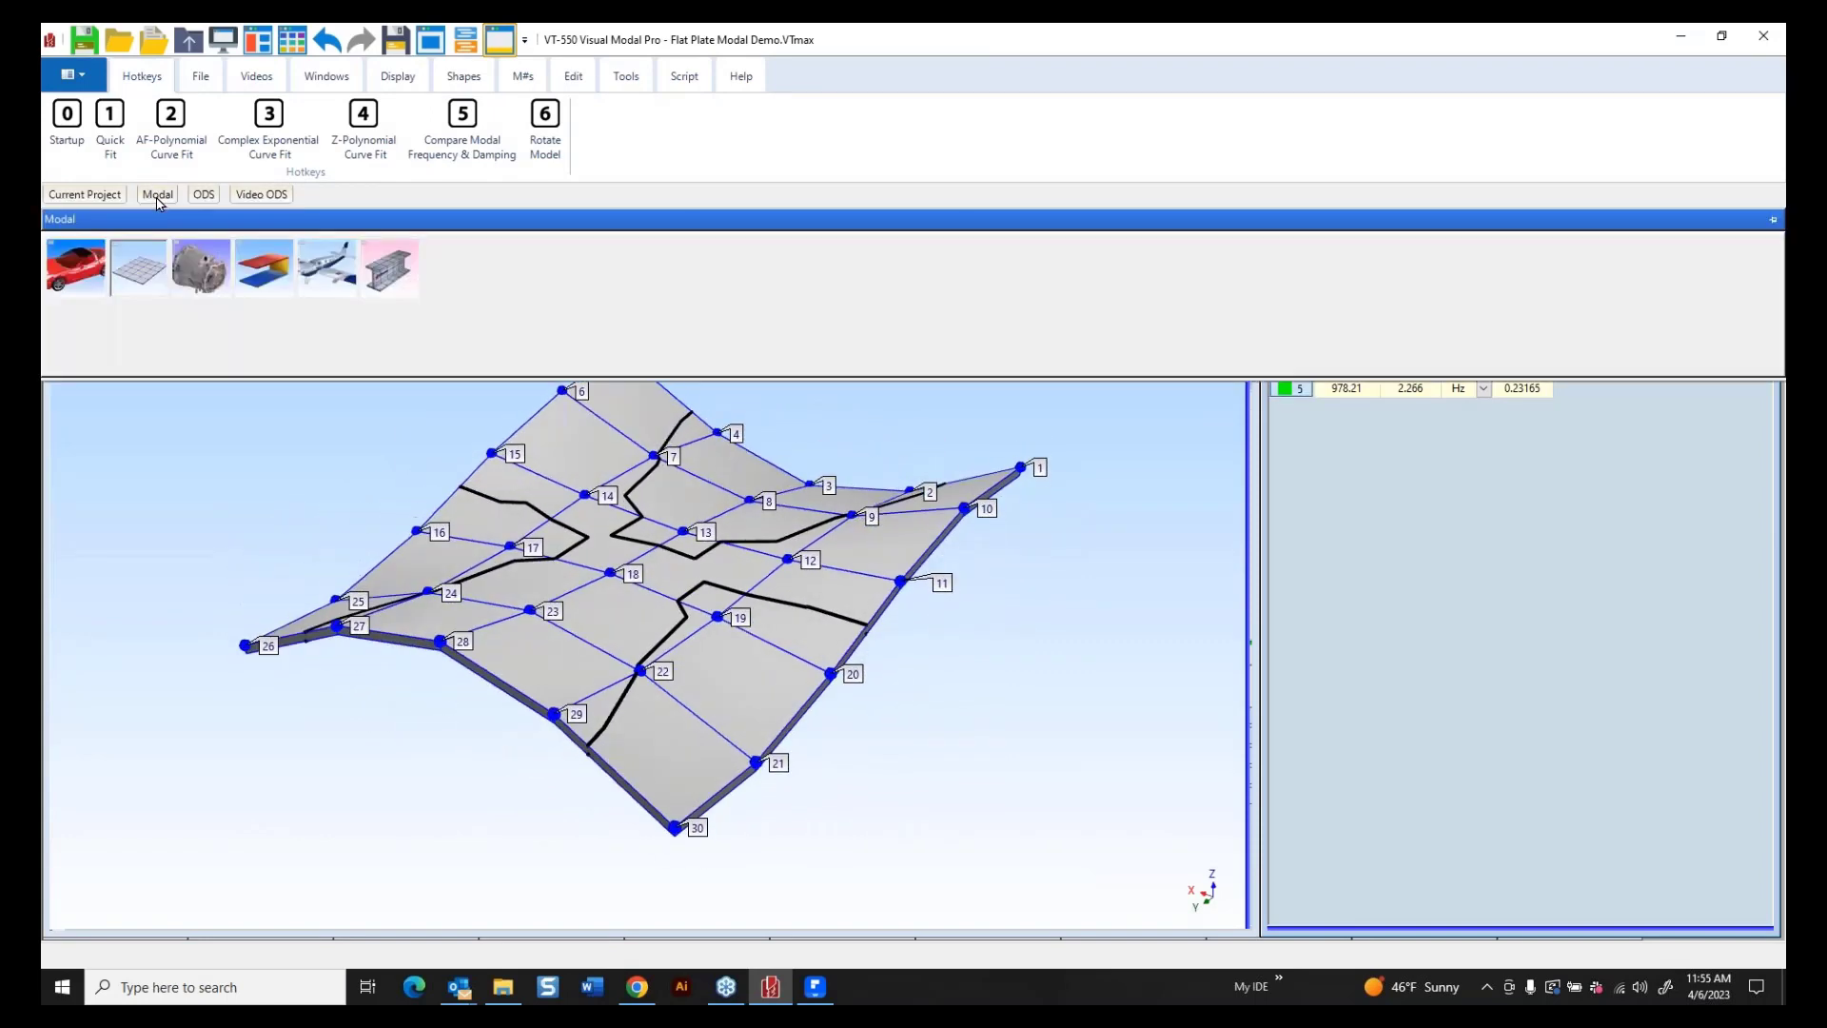
pyautogui.click(271, 286)
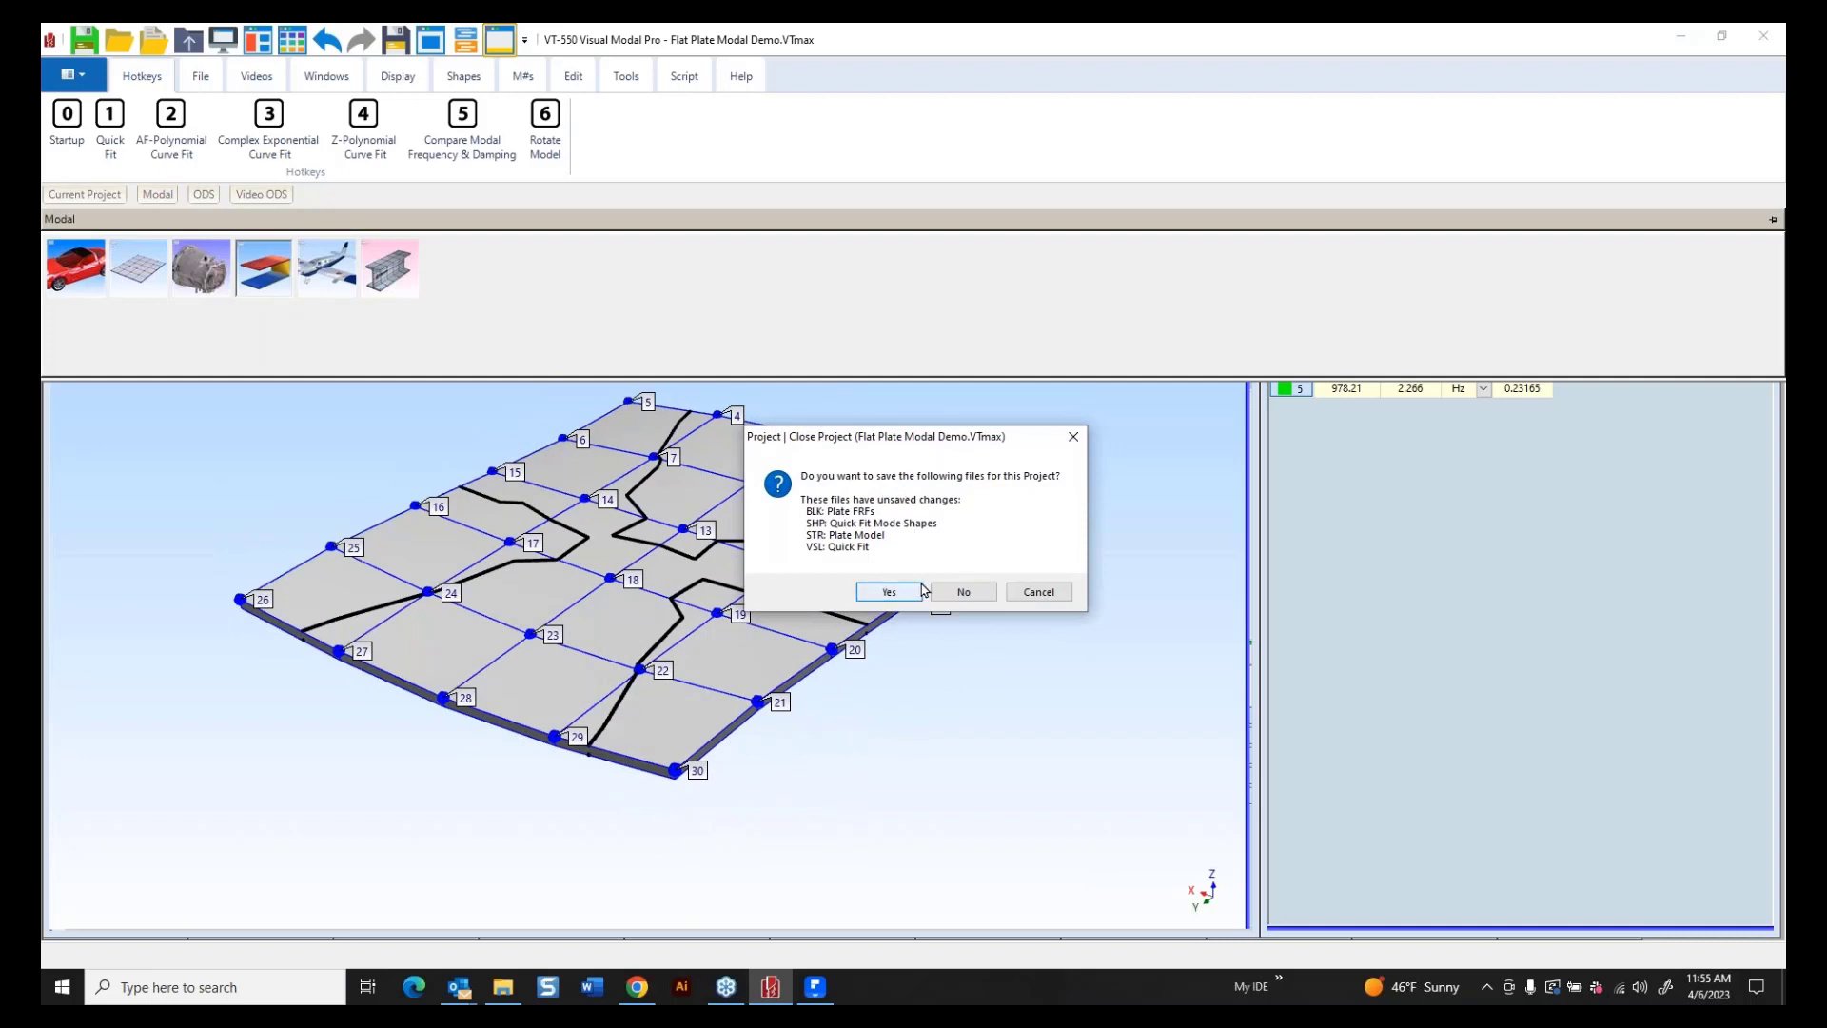
pyautogui.click(961, 591)
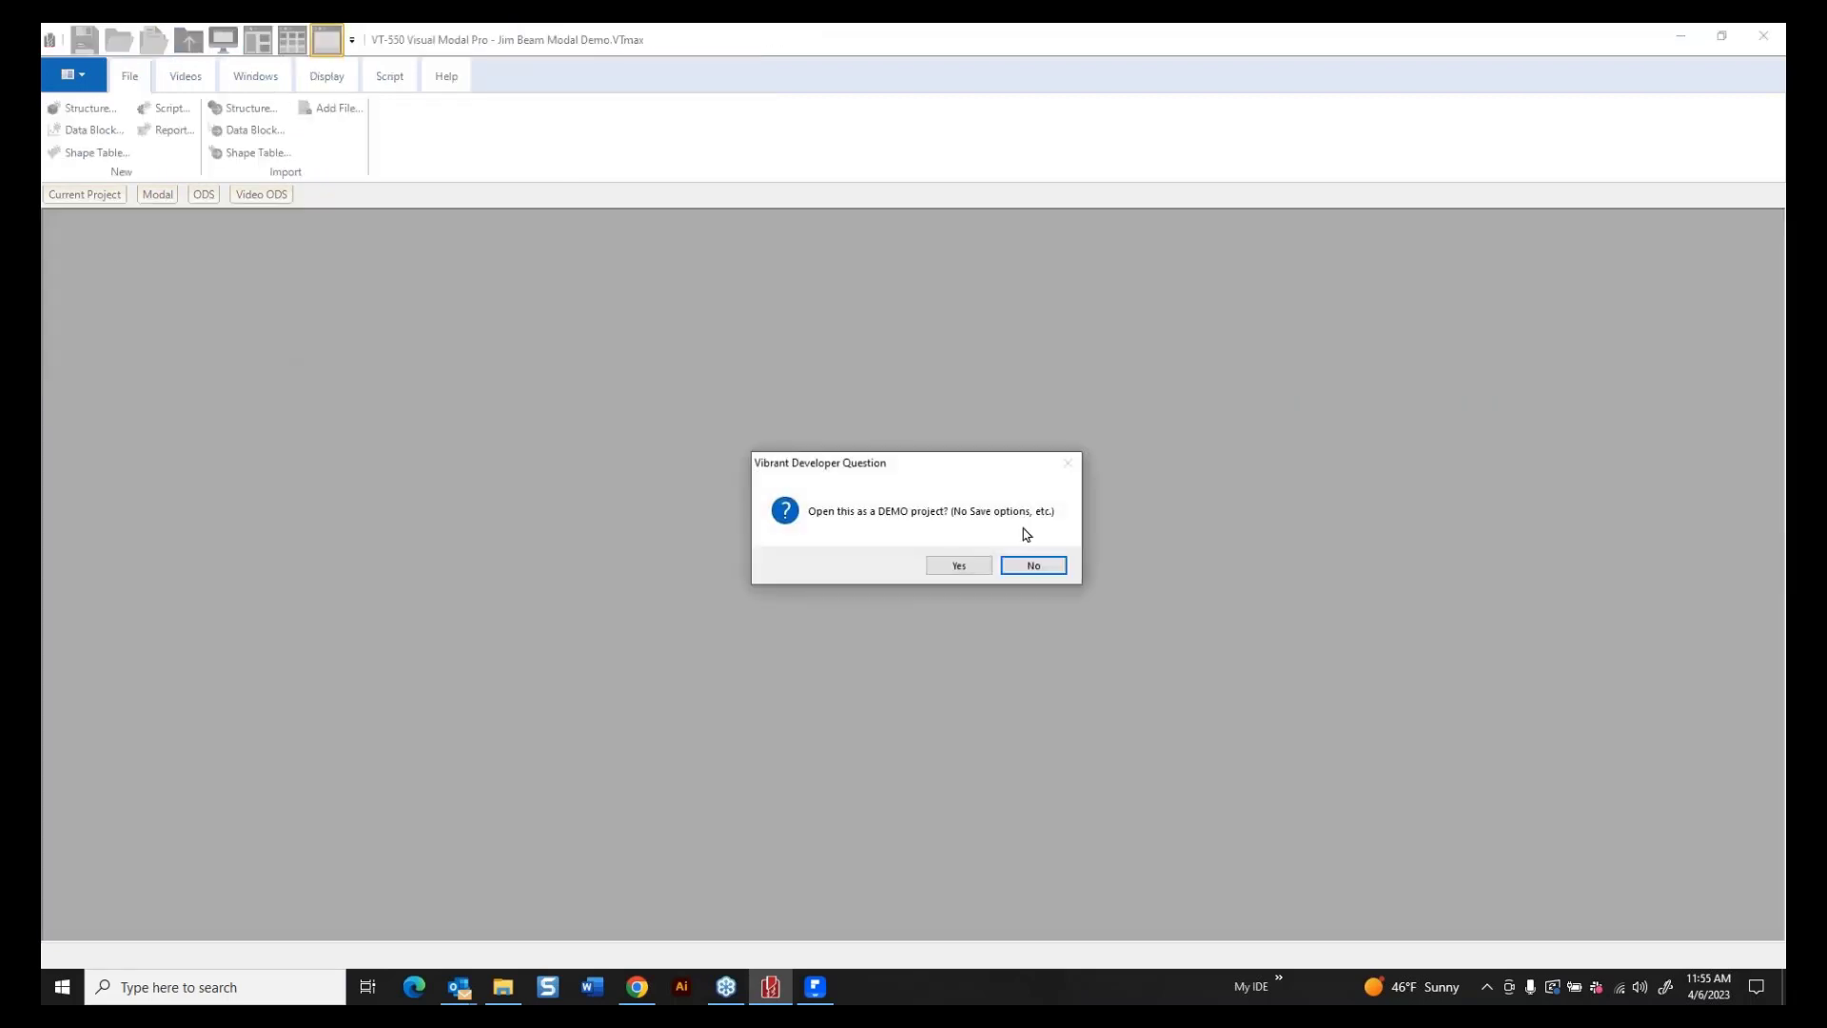
pyautogui.click(1033, 565)
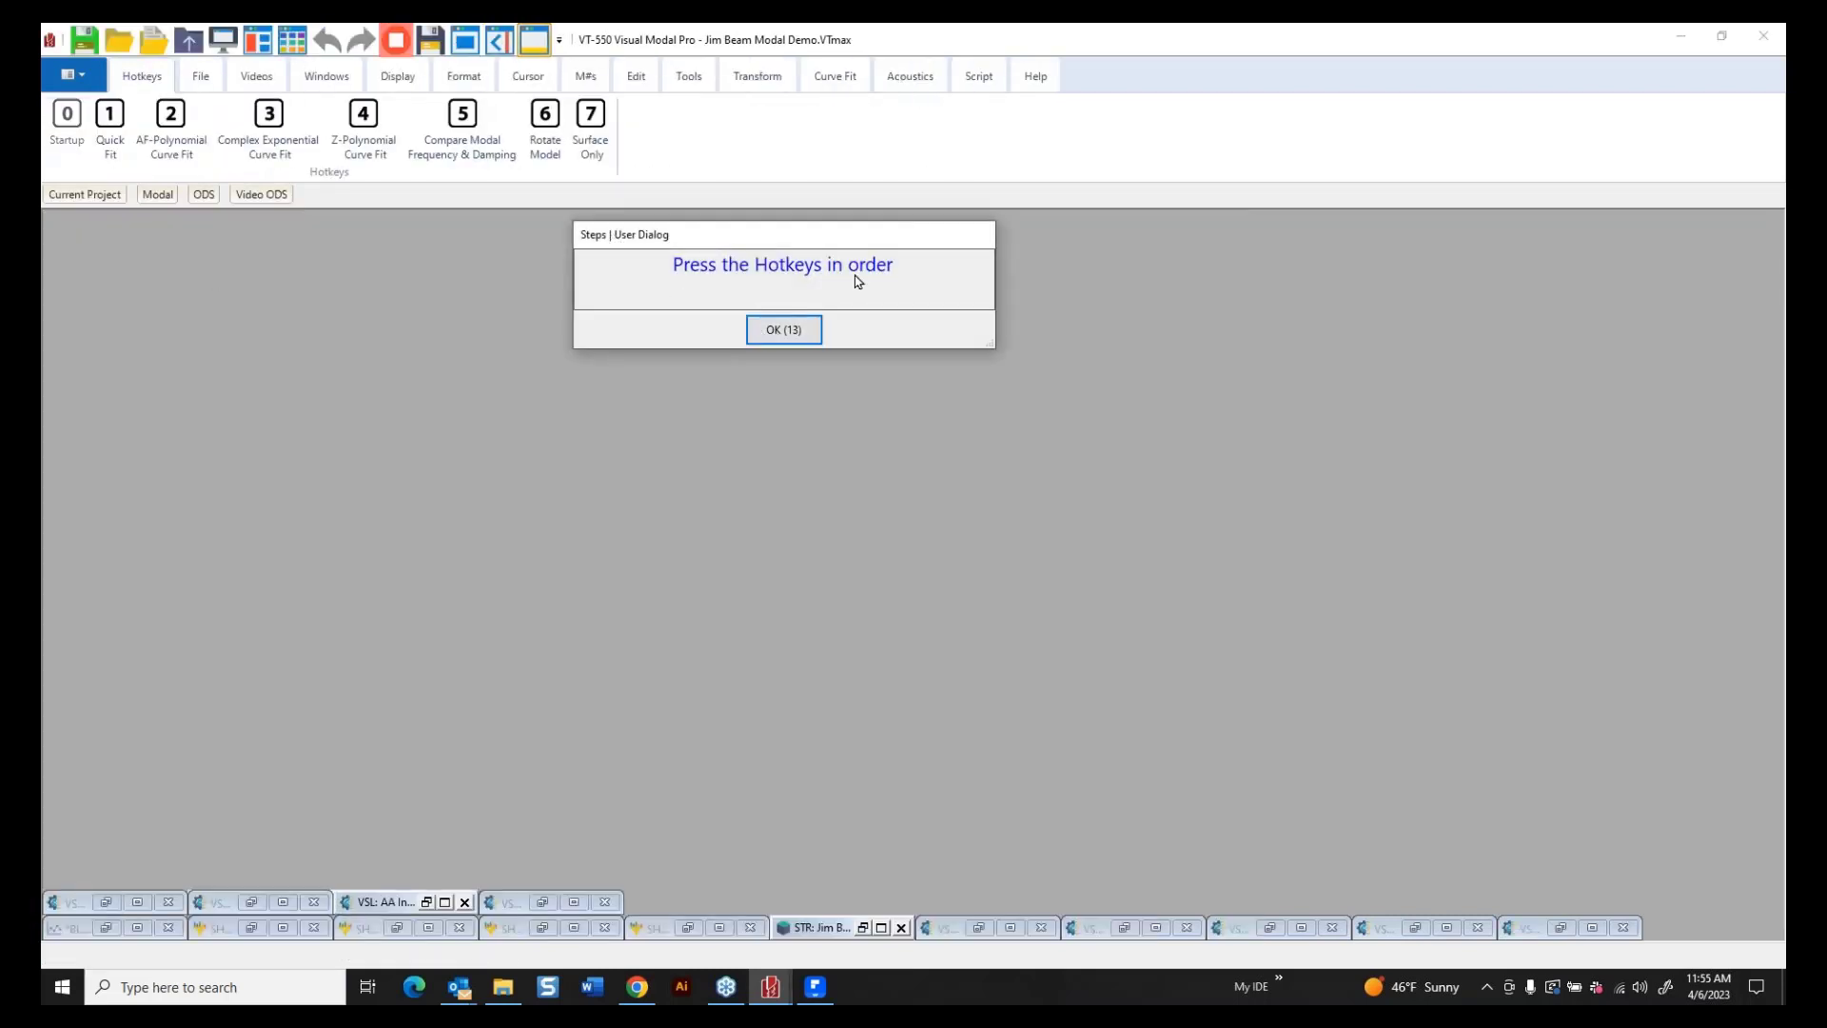
pyautogui.click(781, 329)
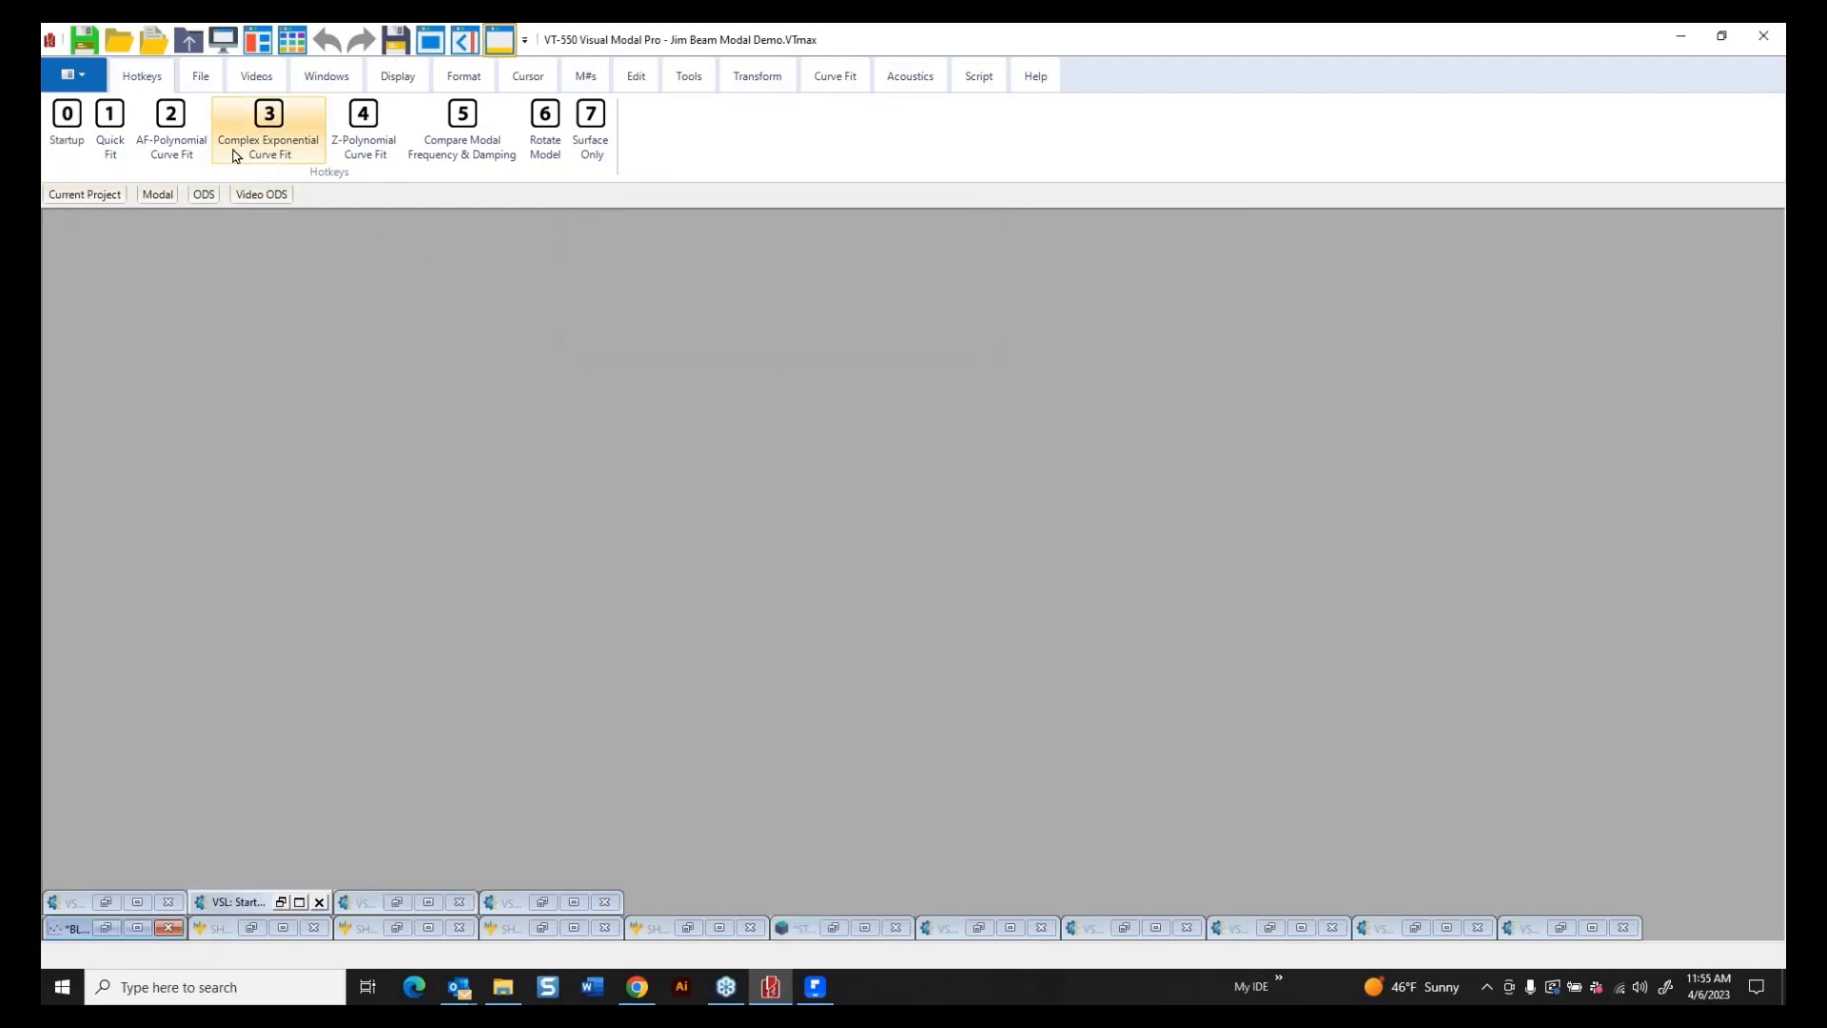
# Run the Quick Fit on the Jim Beam FRFs and compare several mode shapes, including 7, 4, 9 and 5, with their matching ODS's.
pyautogui.click(108, 138)
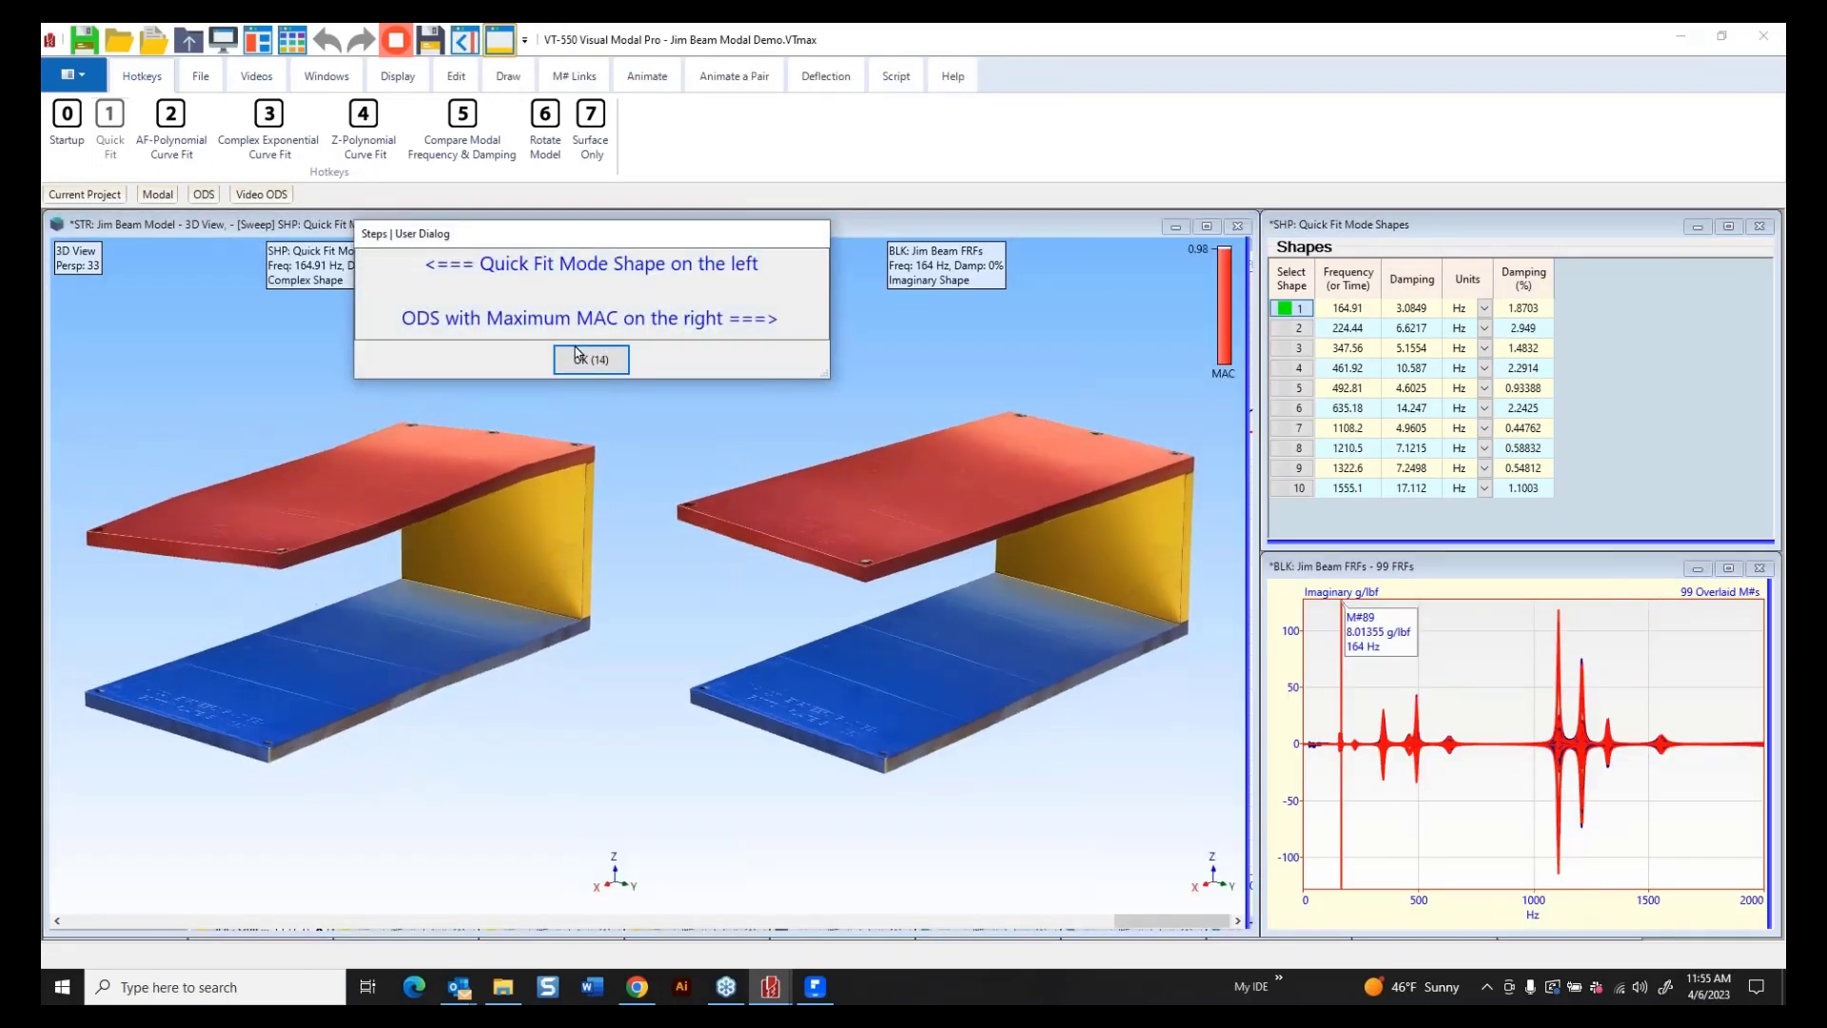
pyautogui.click(581, 359)
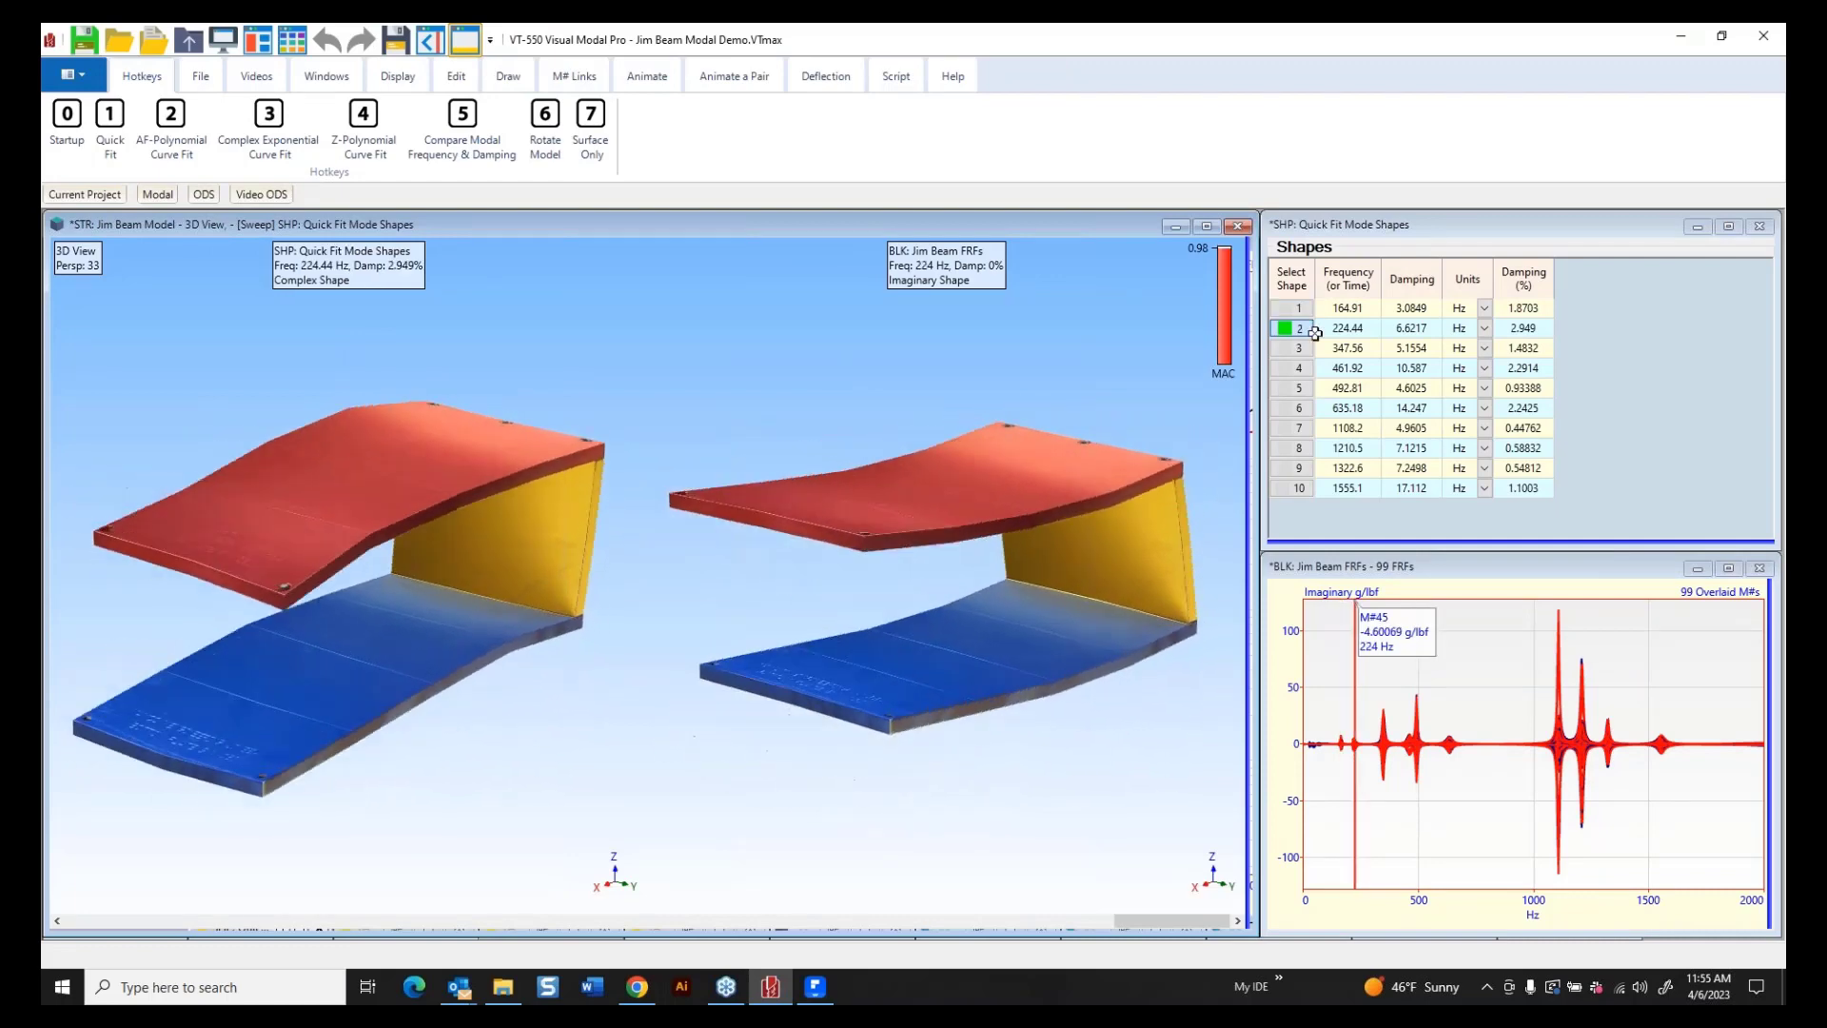
pyautogui.click(1296, 429)
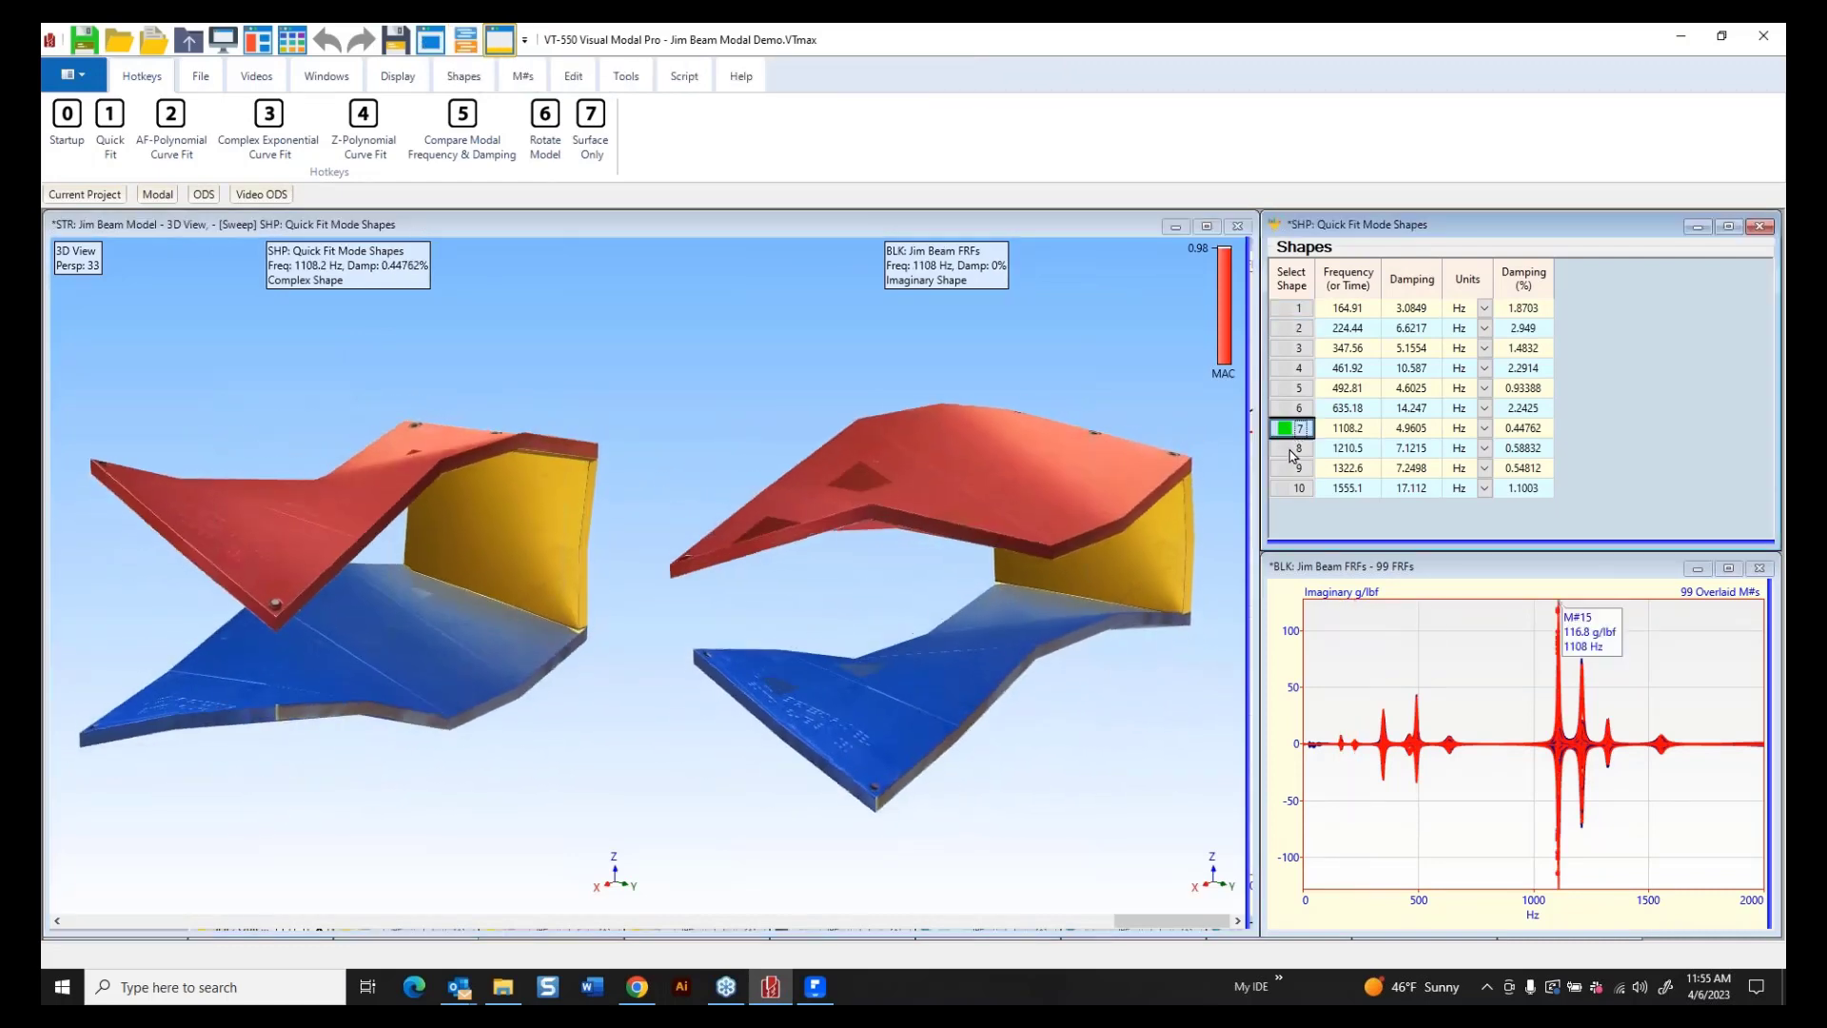
pyautogui.click(1294, 450)
pyautogui.click(1296, 370)
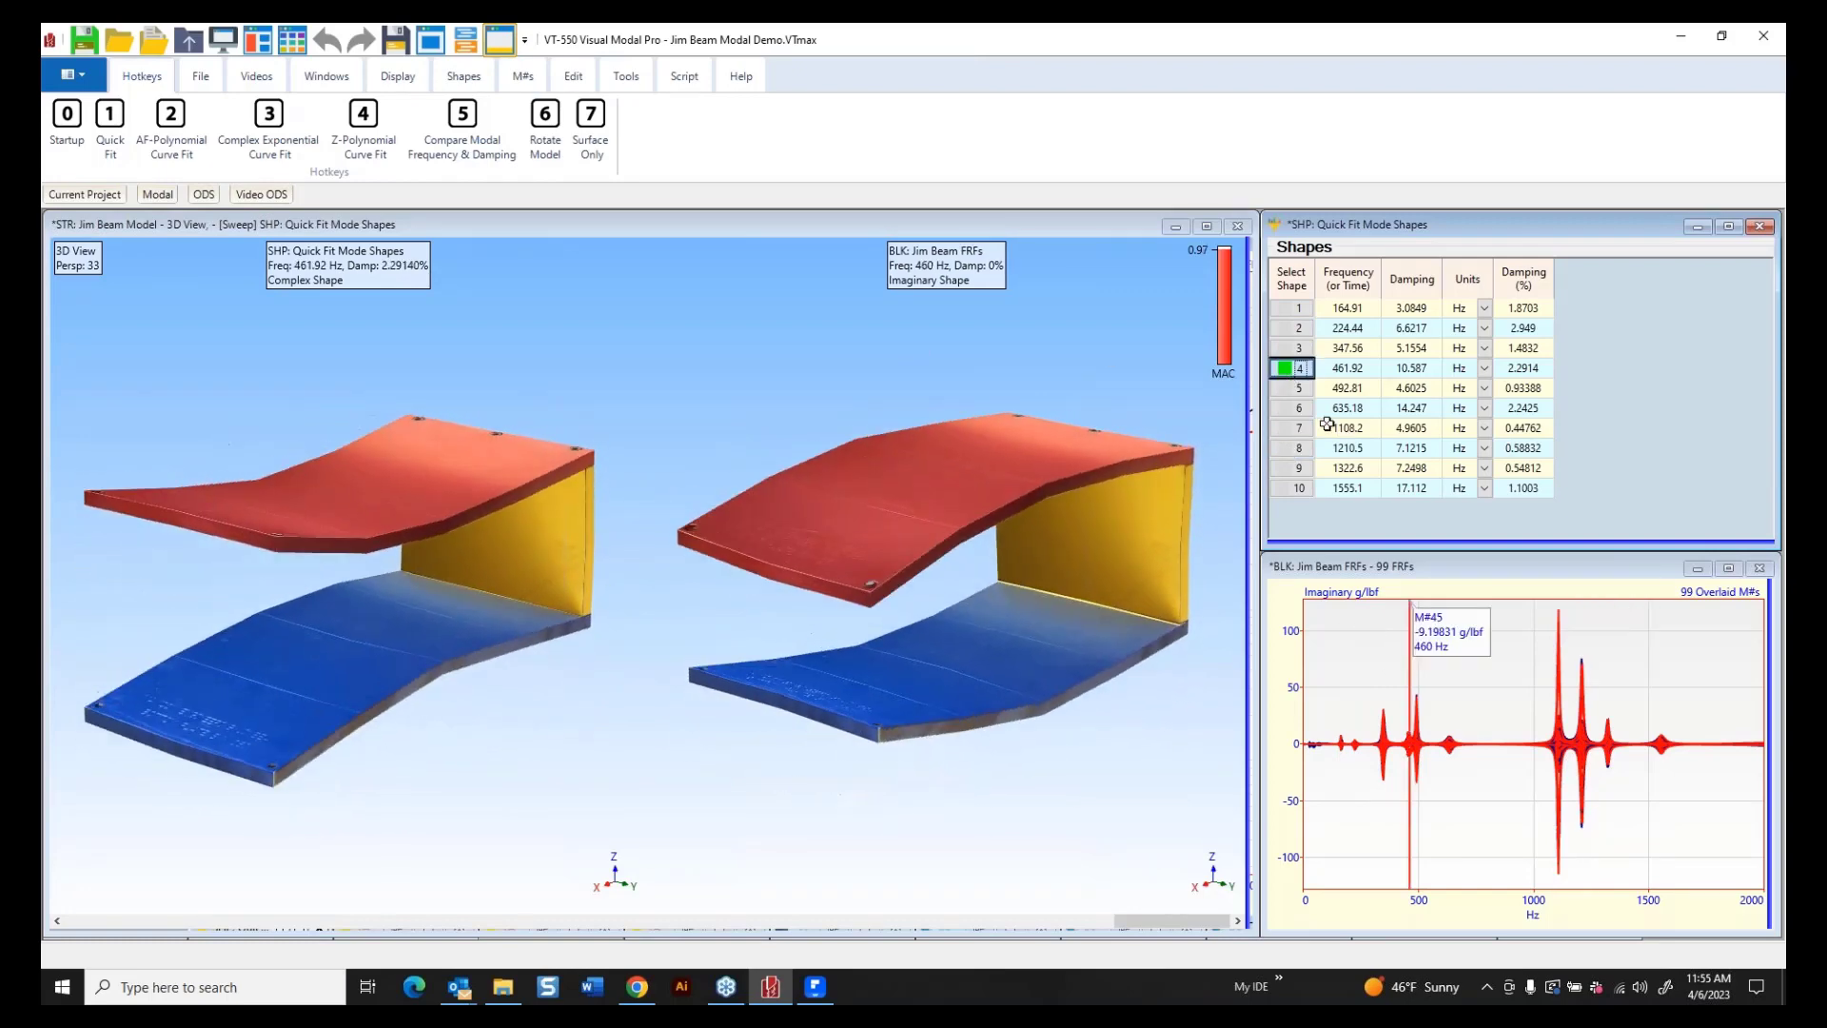
pyautogui.click(1302, 468)
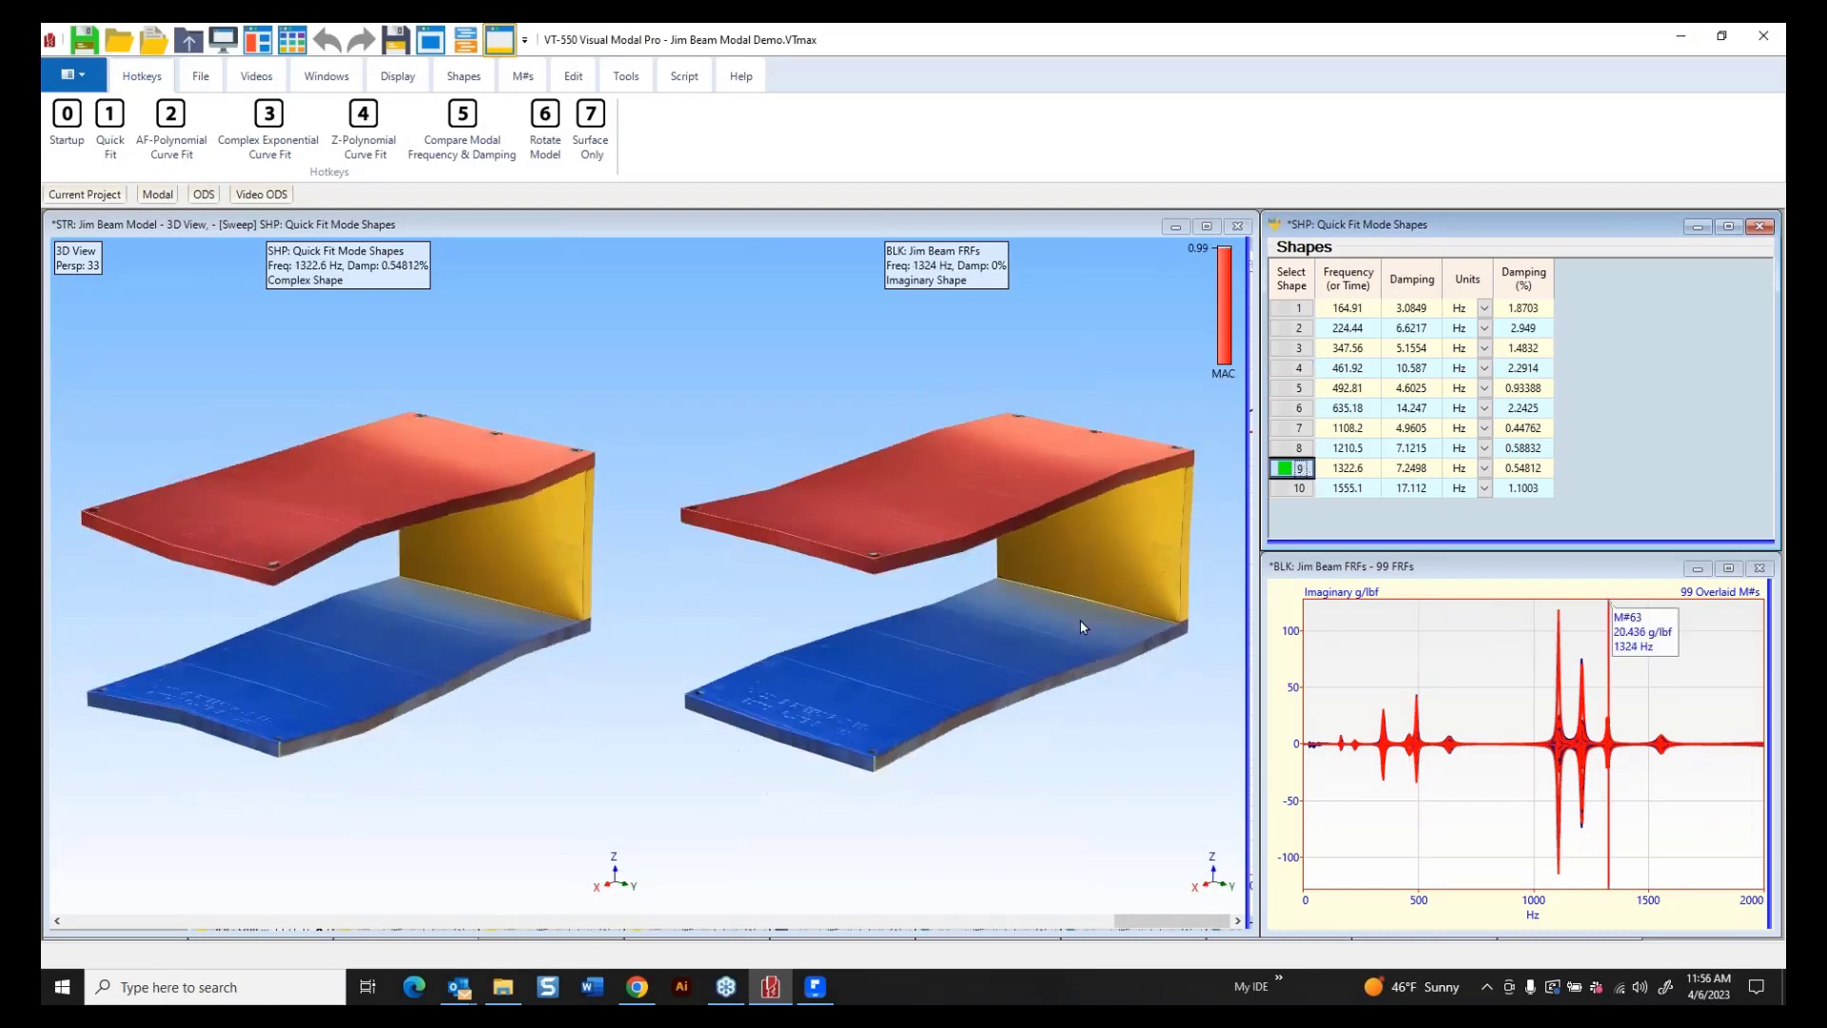
pyautogui.press('Down')
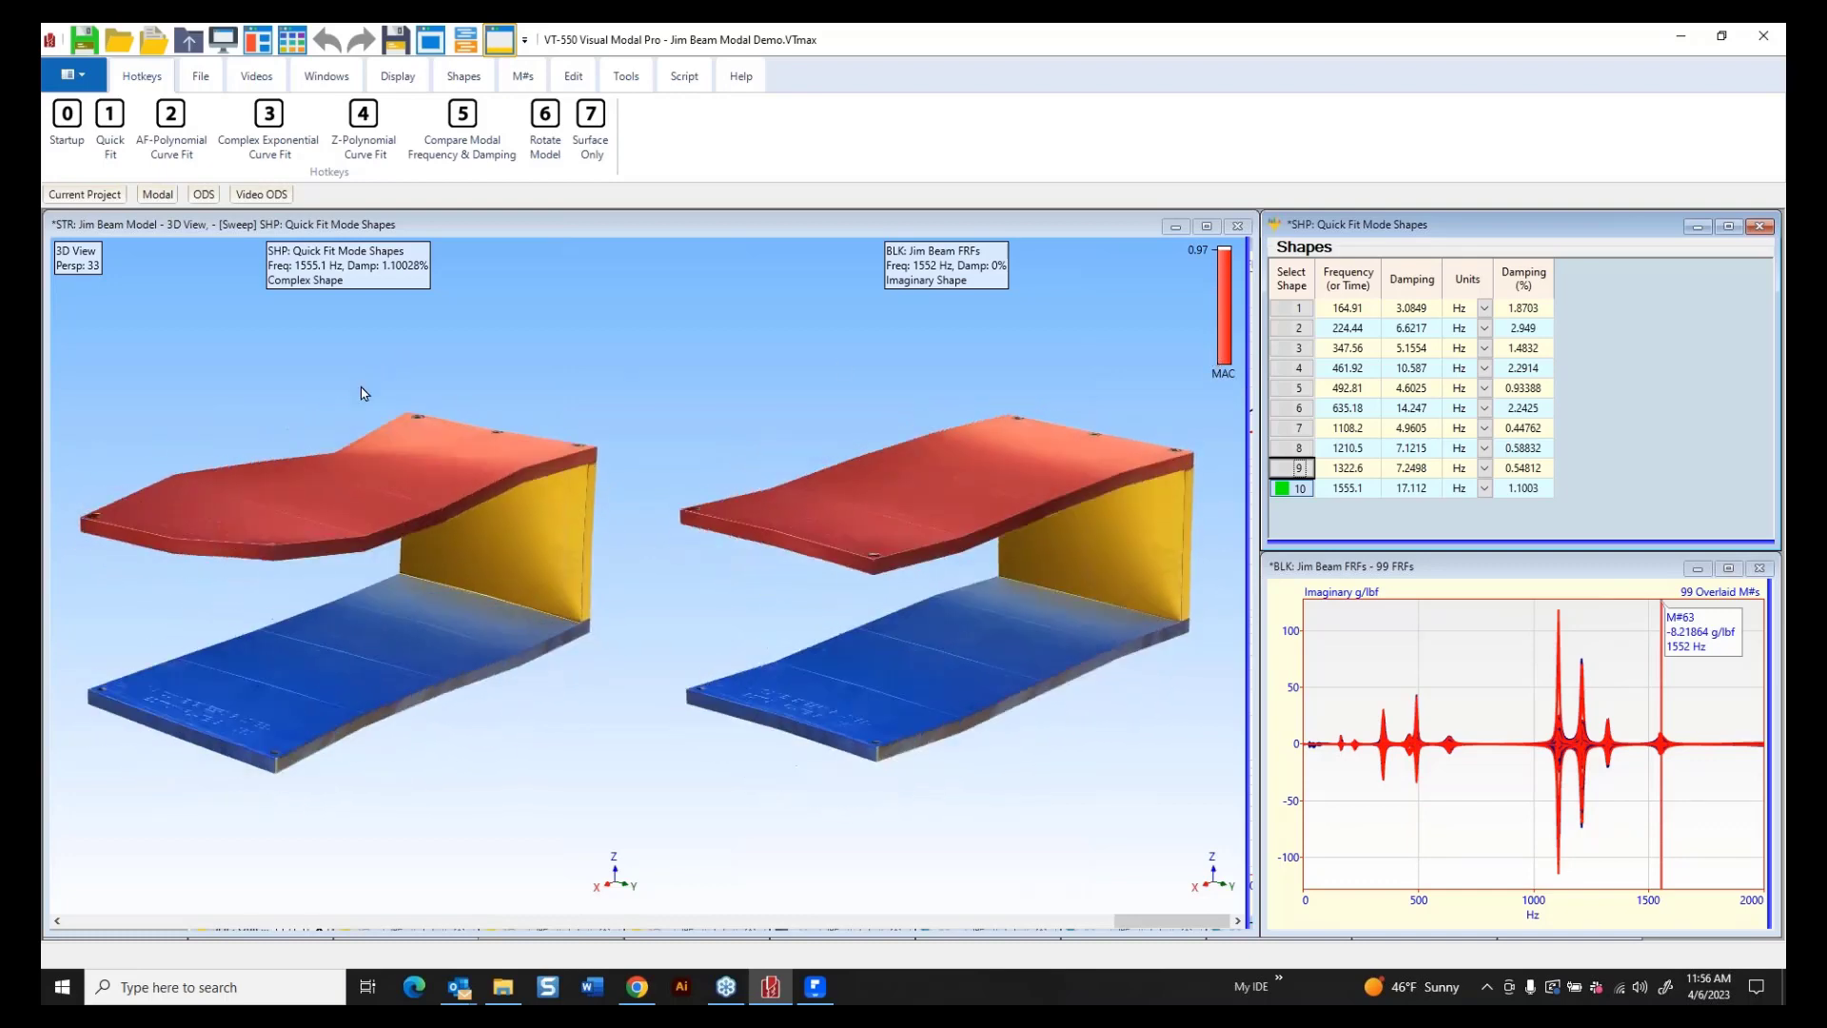
pyautogui.press('Down')
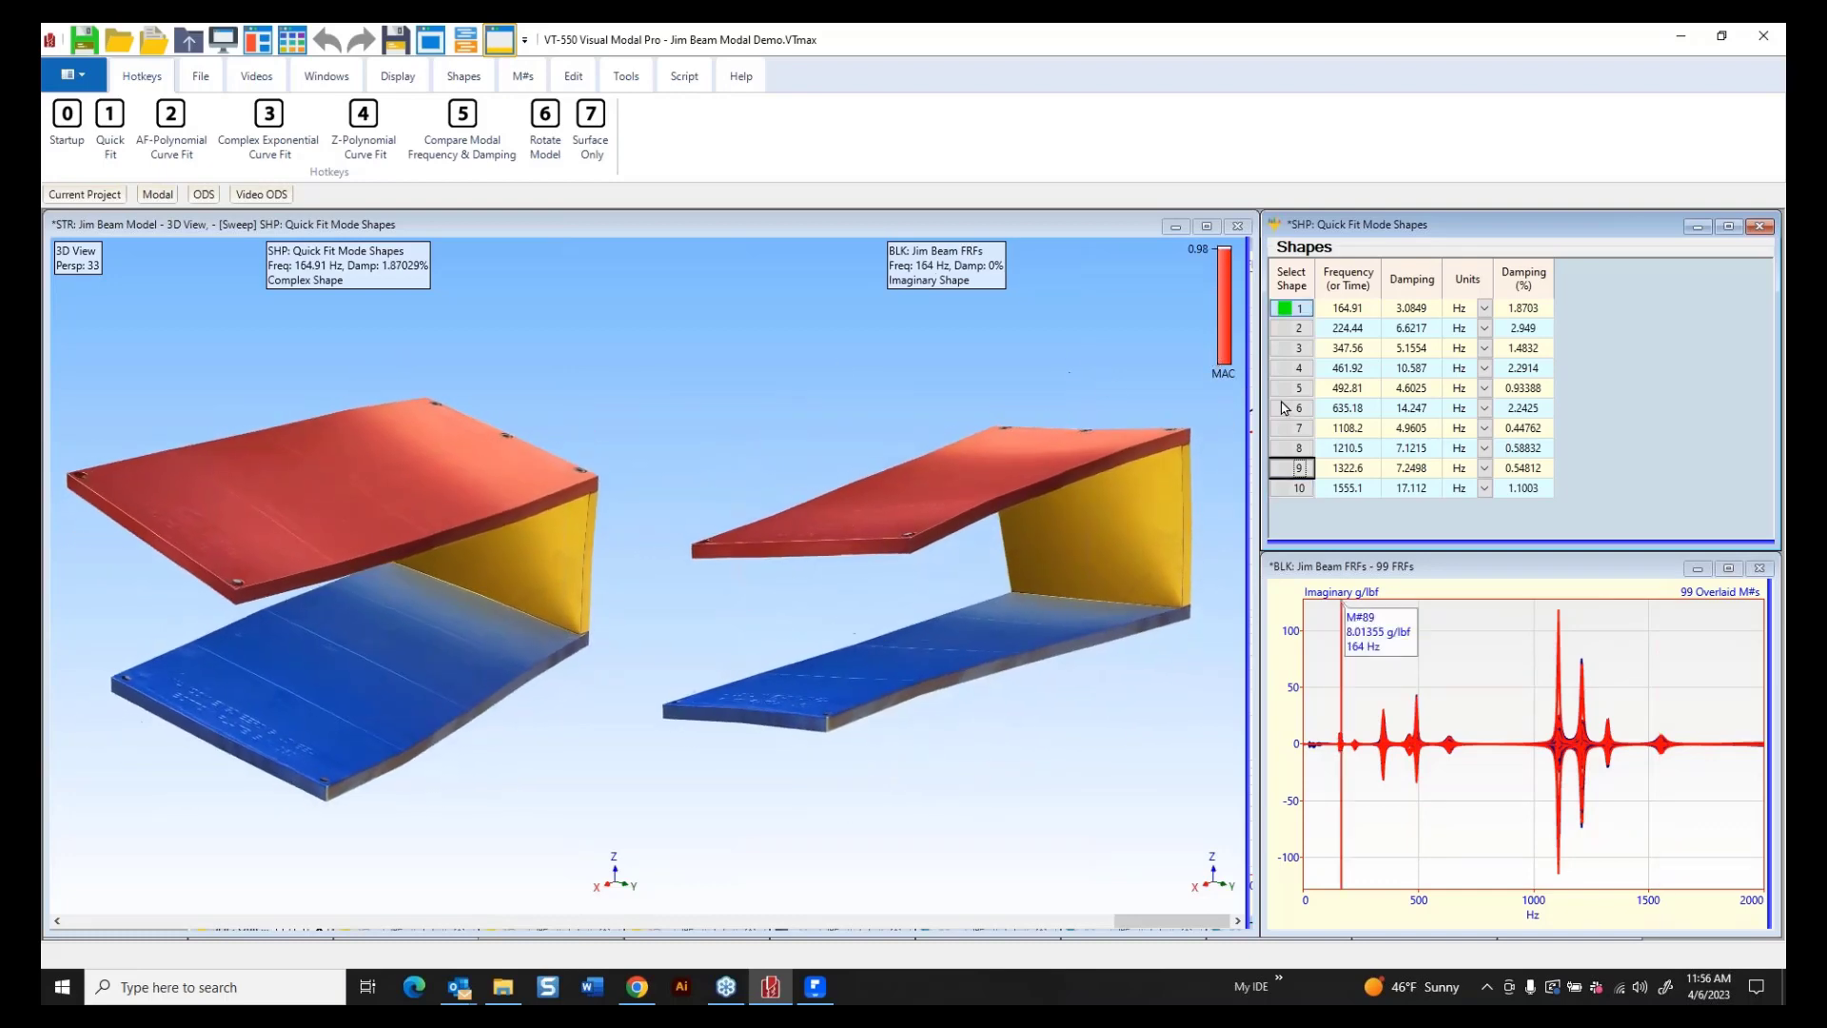
pyautogui.click(1284, 389)
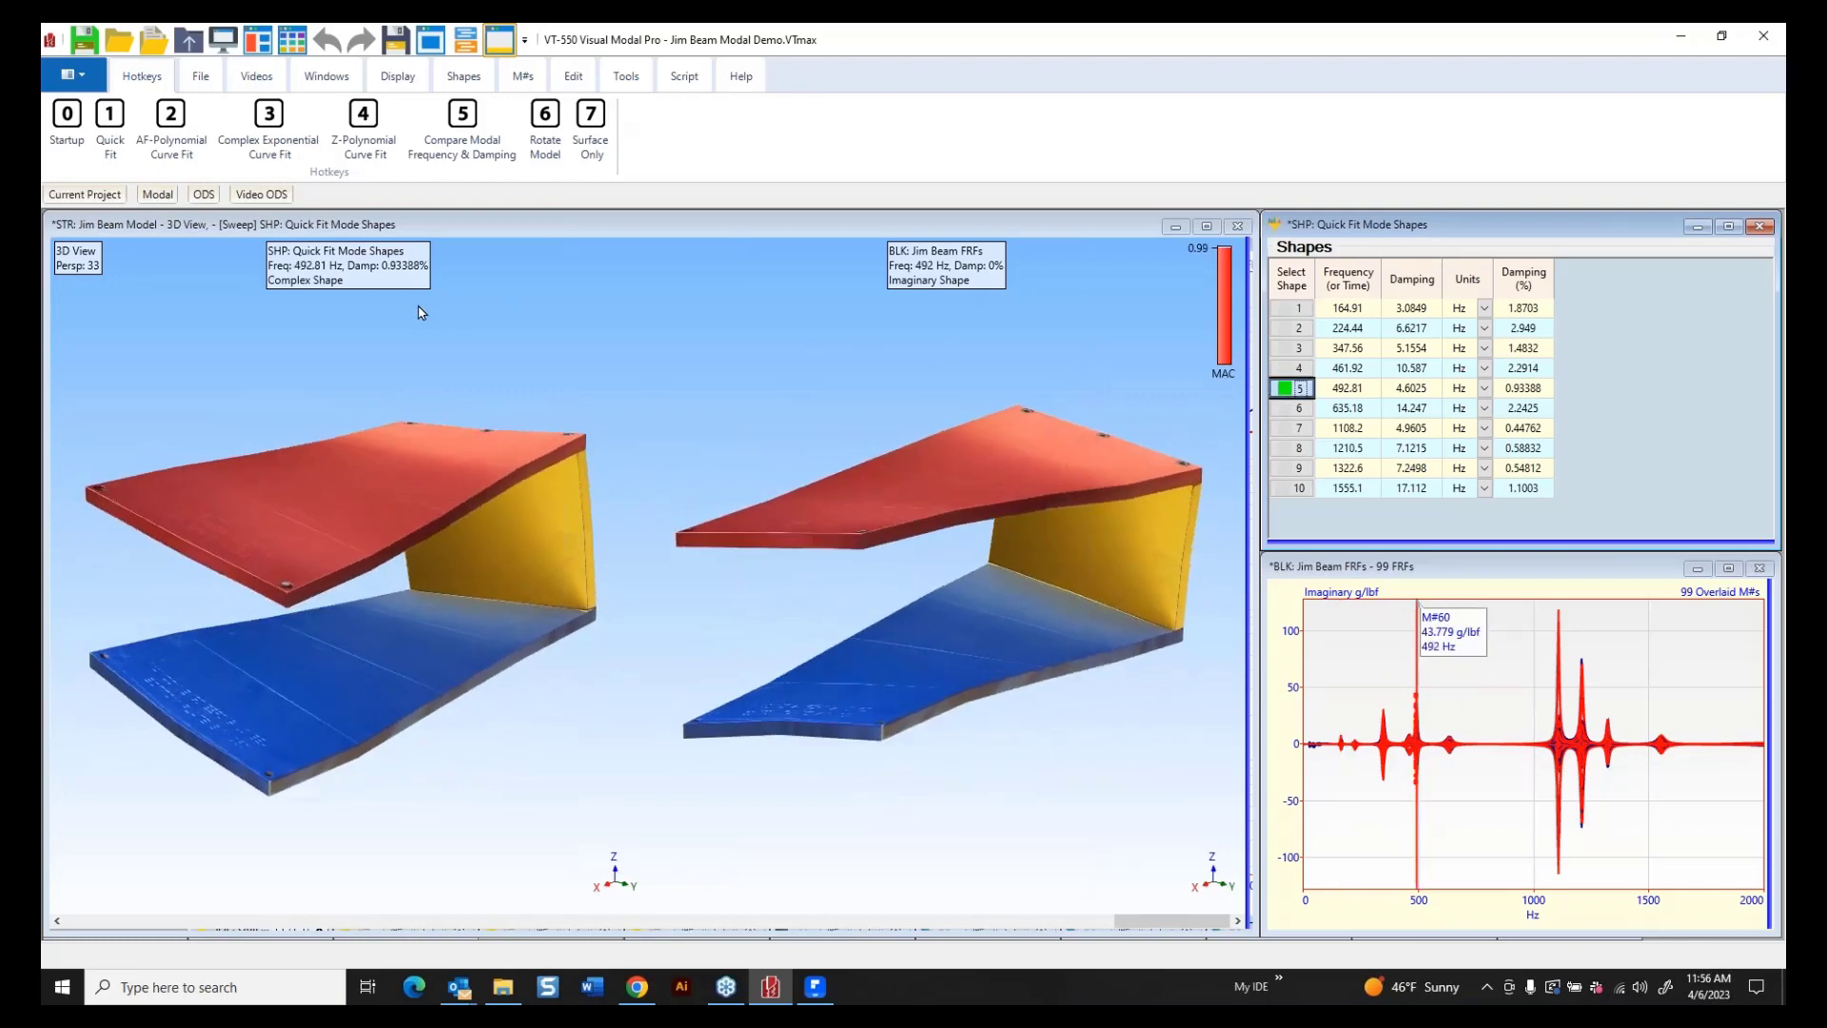
# Open the Vibrant Beam Modal Demo without saving the Jim Beam files, answering No to opening it as a DEMO project.
pyautogui.click(169, 196)
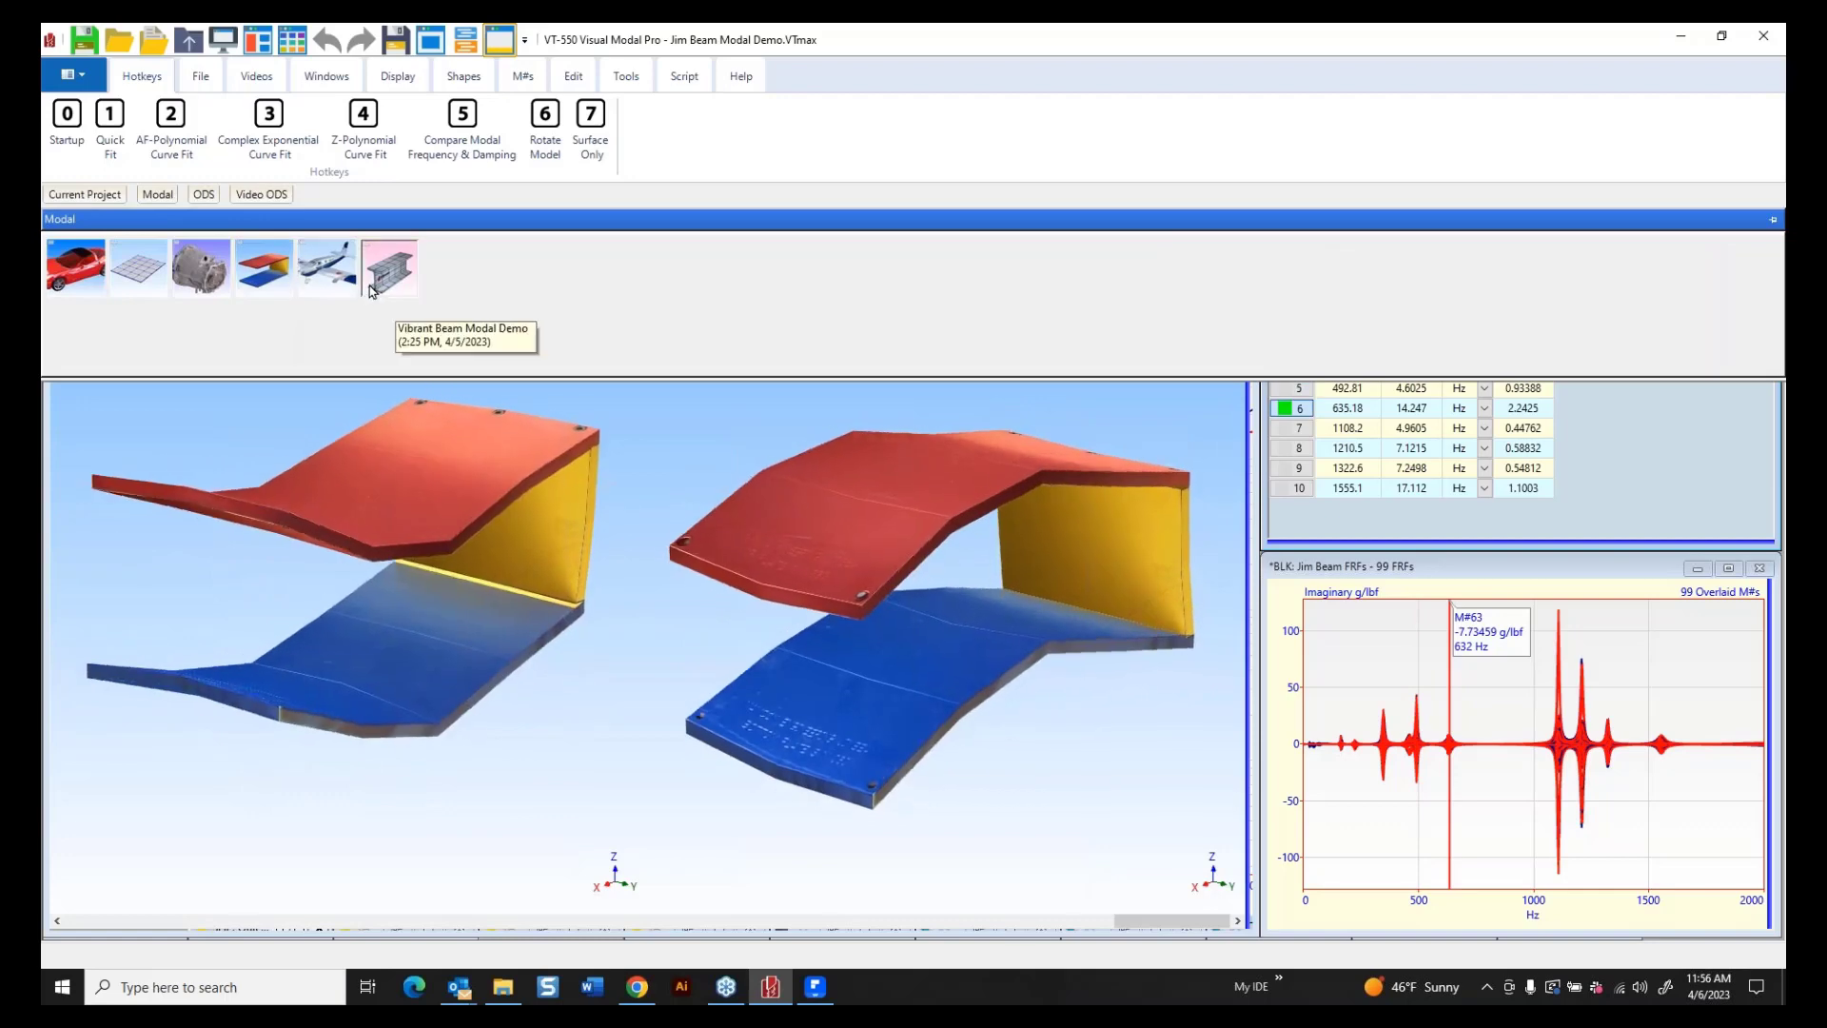
pyautogui.click(376, 286)
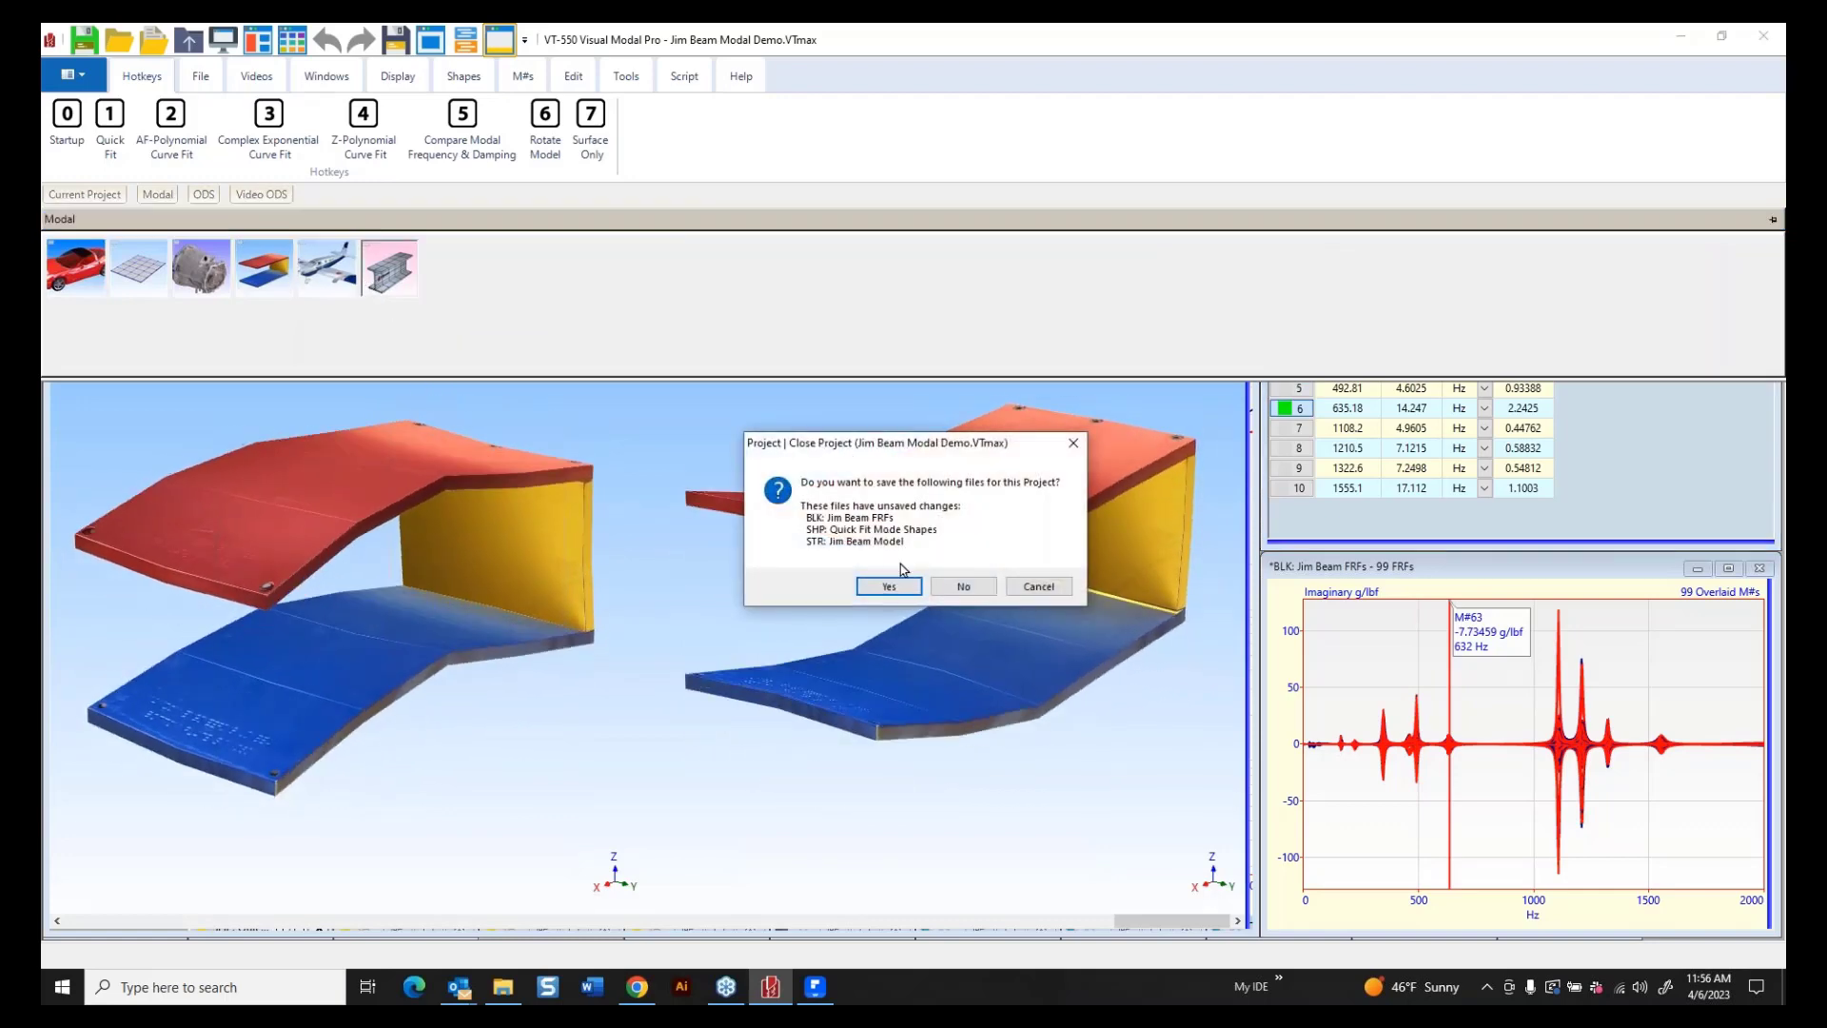
pyautogui.click(962, 586)
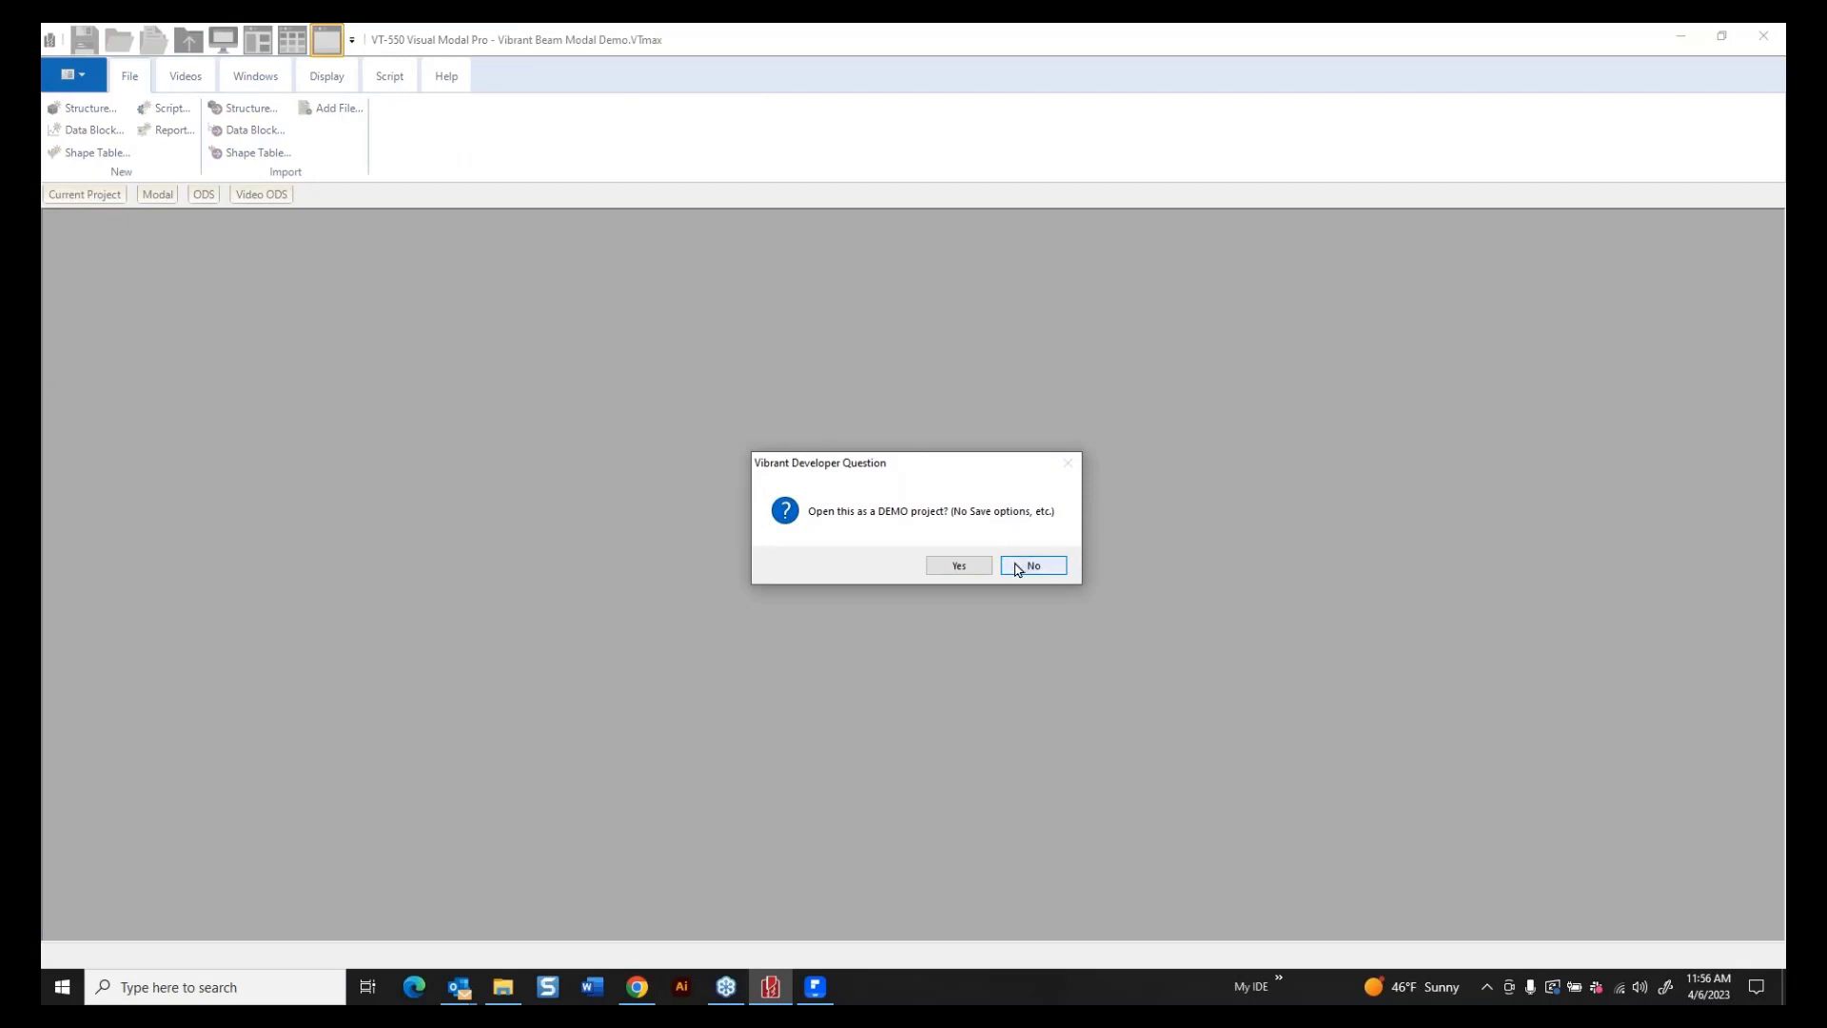
pyautogui.click(1019, 566)
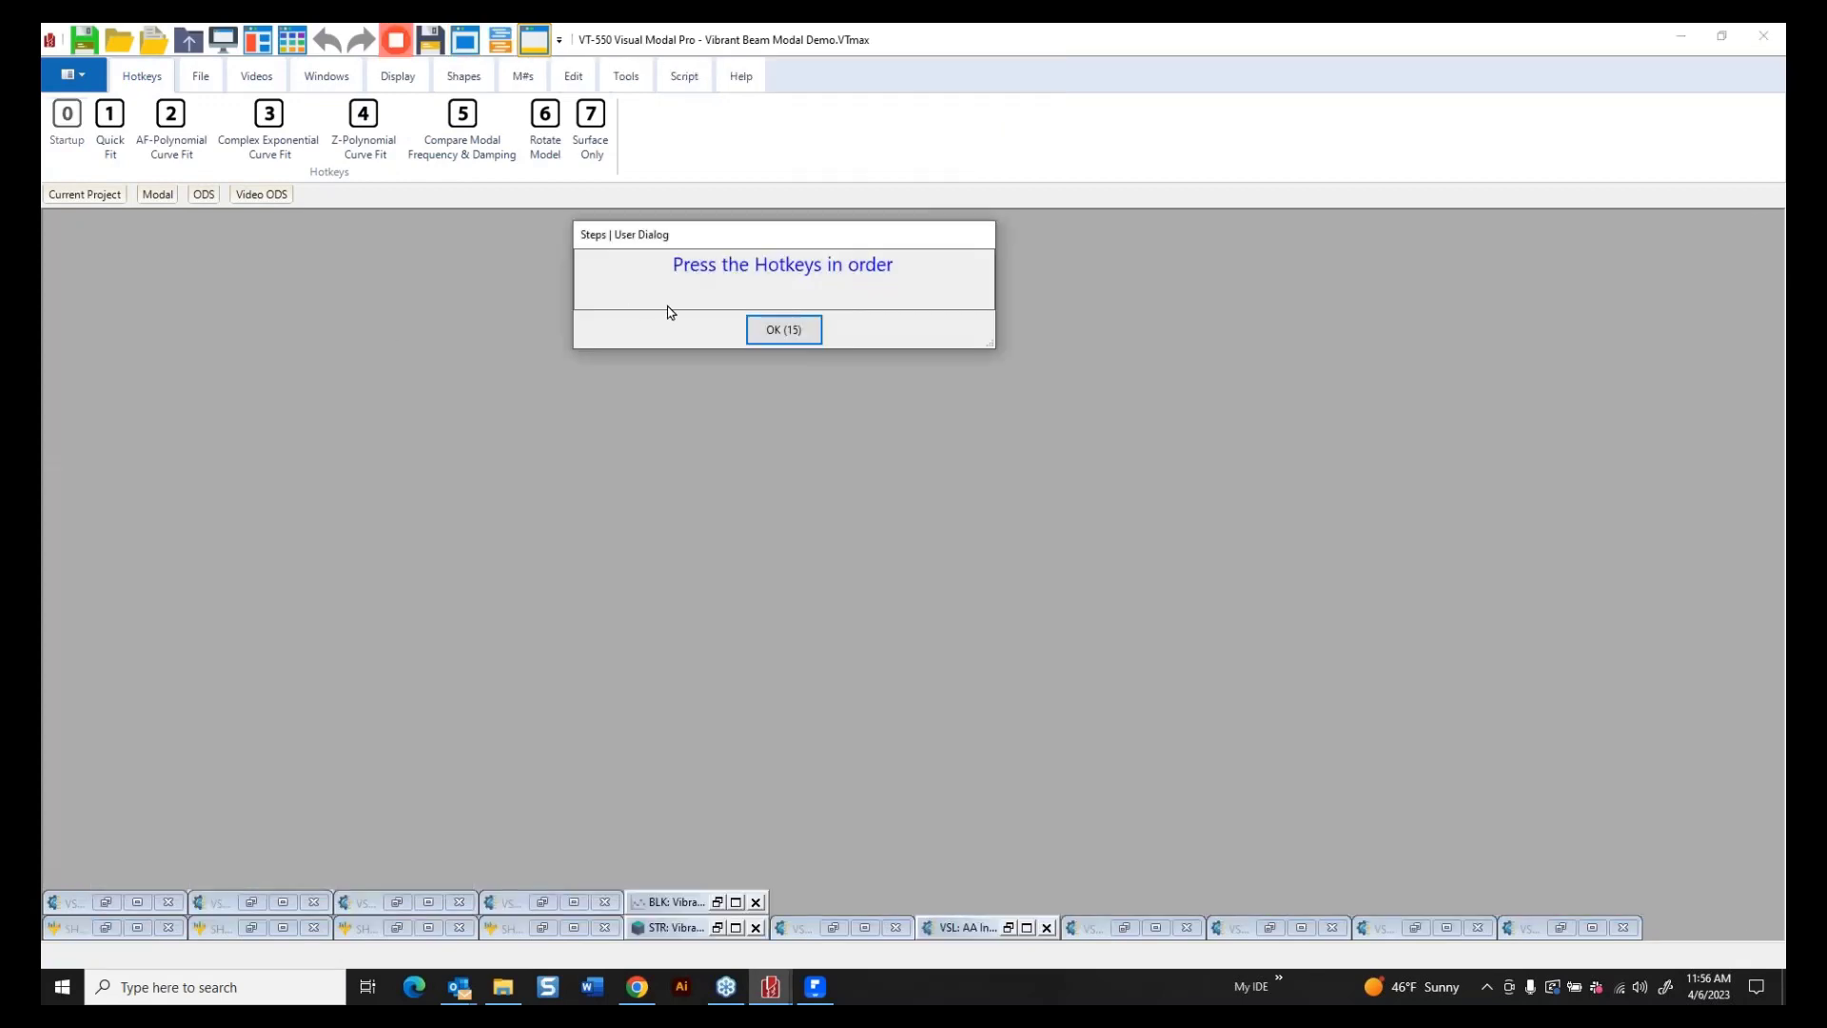
pyautogui.click(776, 329)
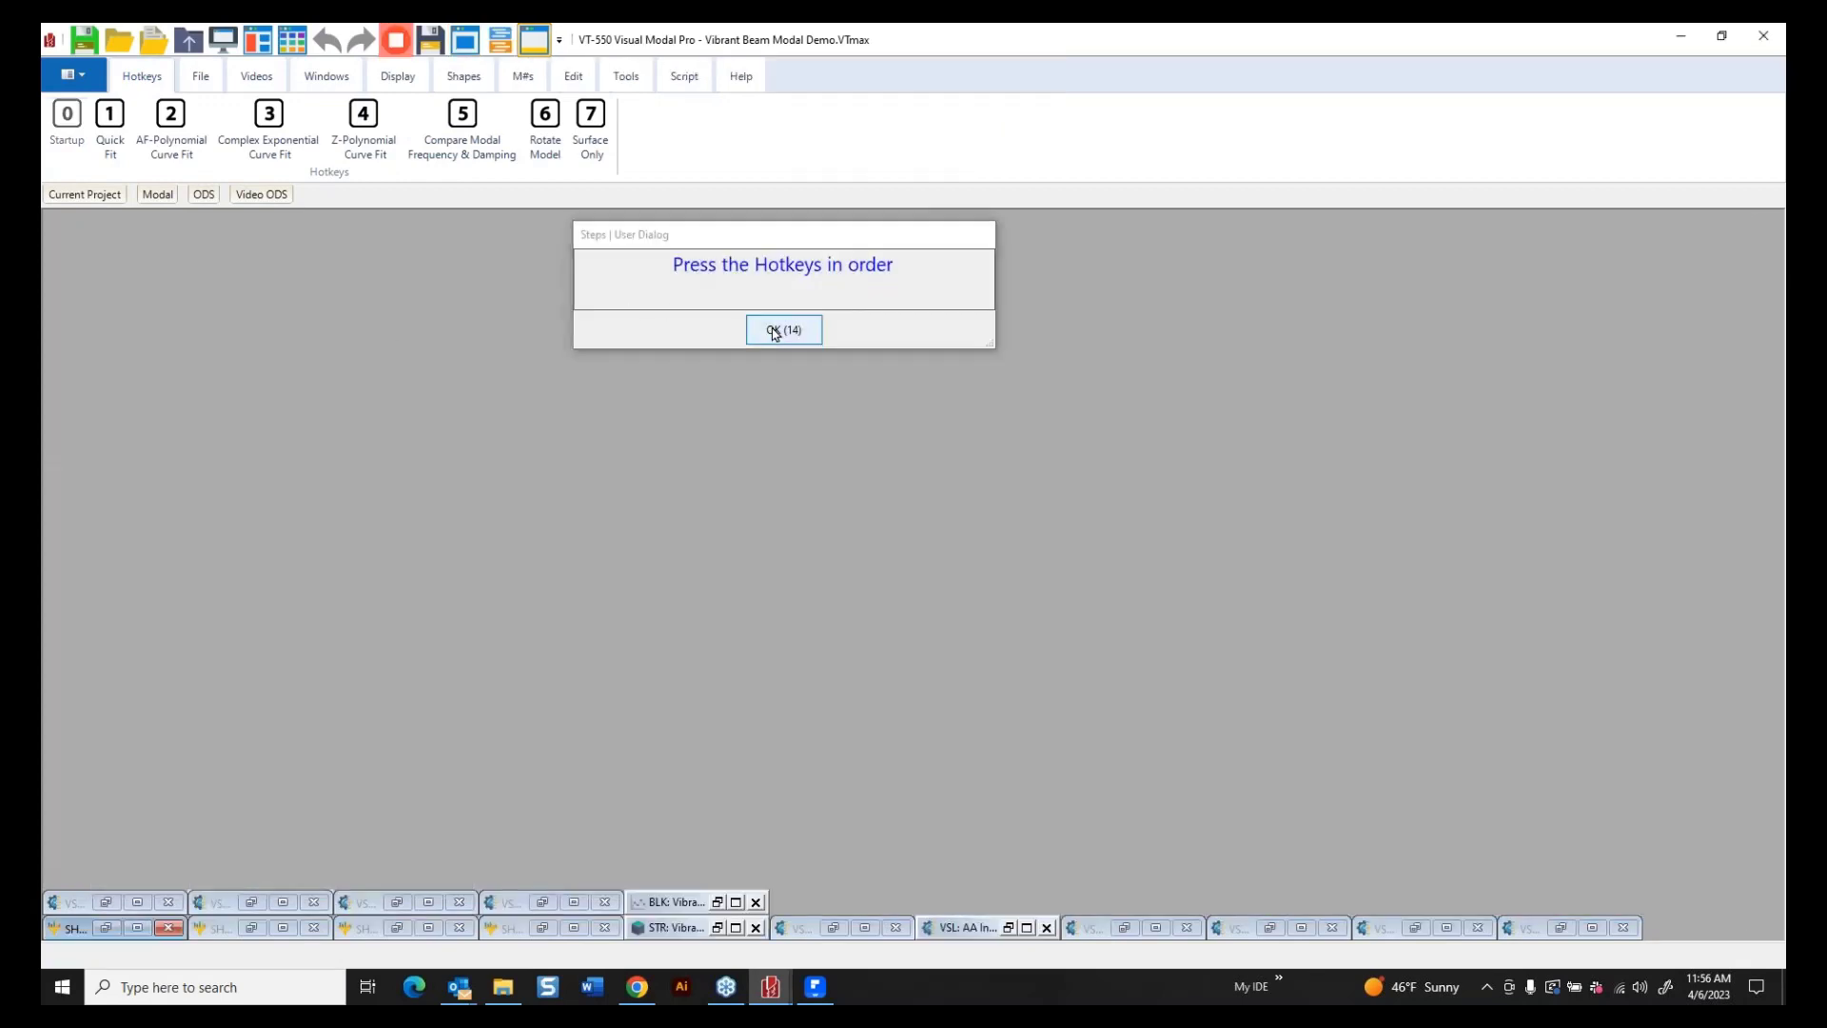
# Run the Quick Fit on the Vibrant I-Beam FRFs and animate its mode shapes beside the maximum-MAC ODS's.
pyautogui.click(109, 122)
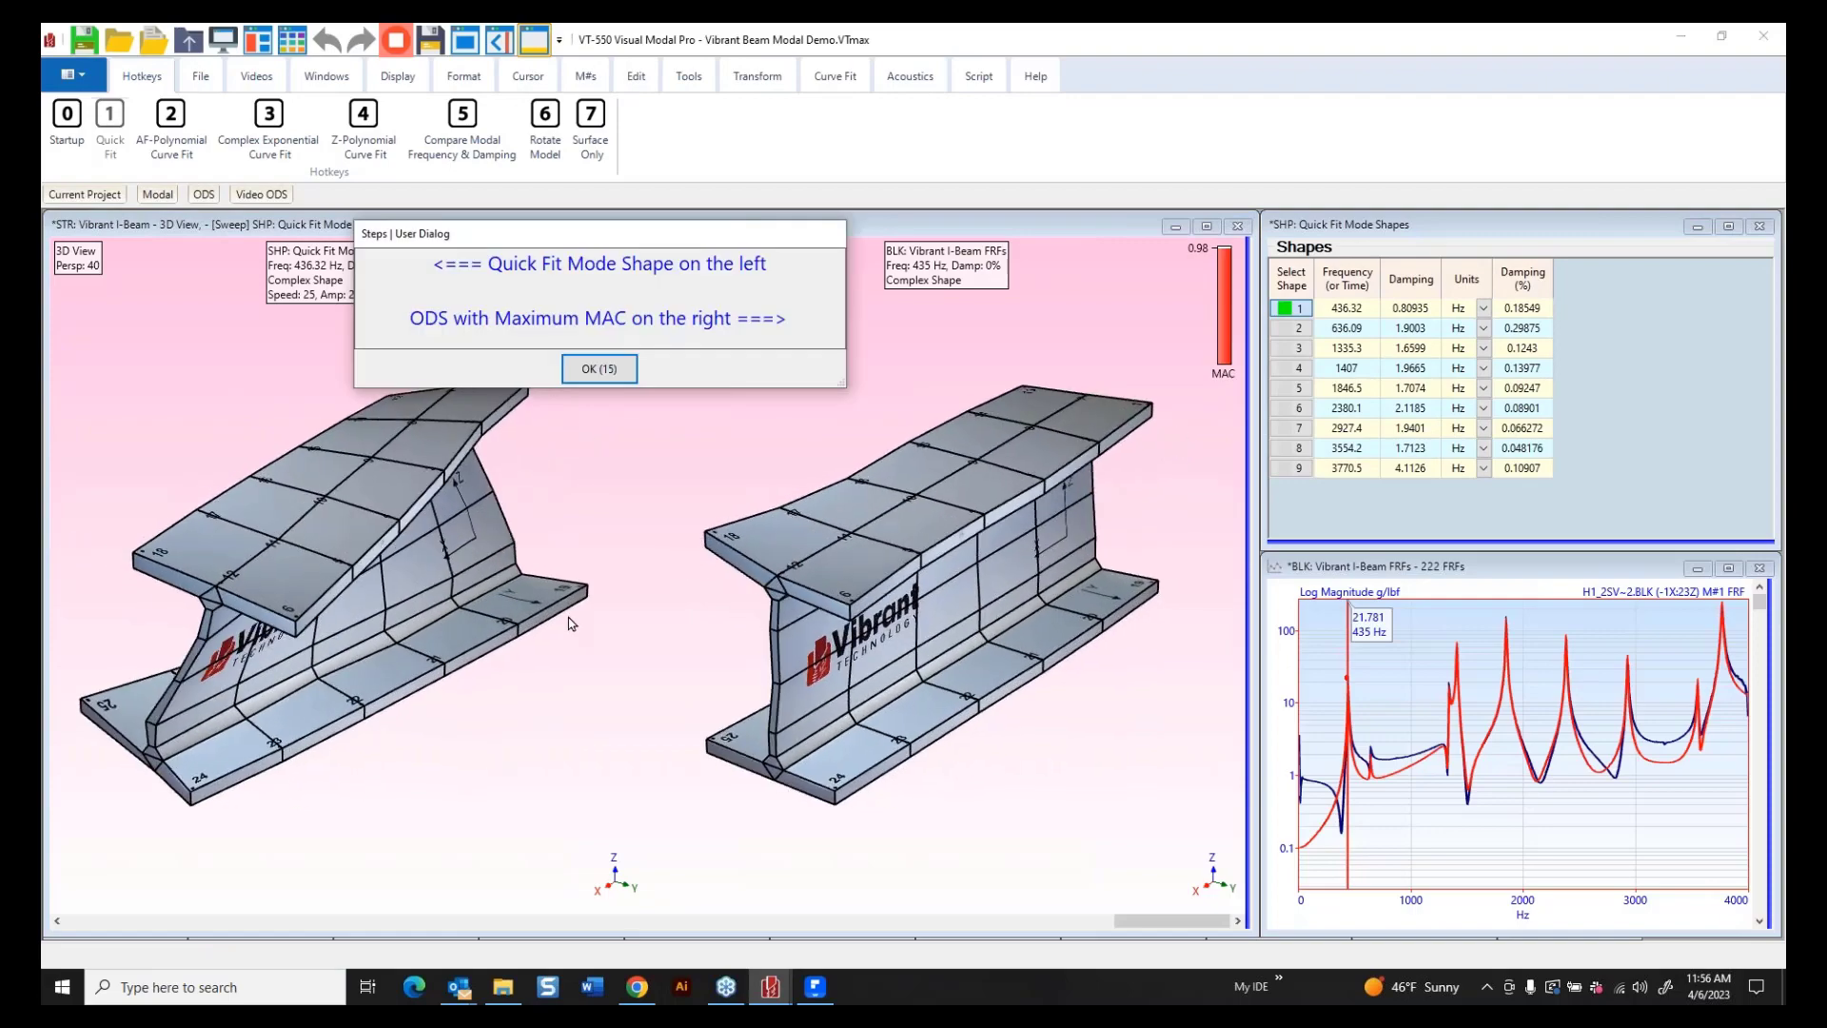
pyautogui.click(631, 372)
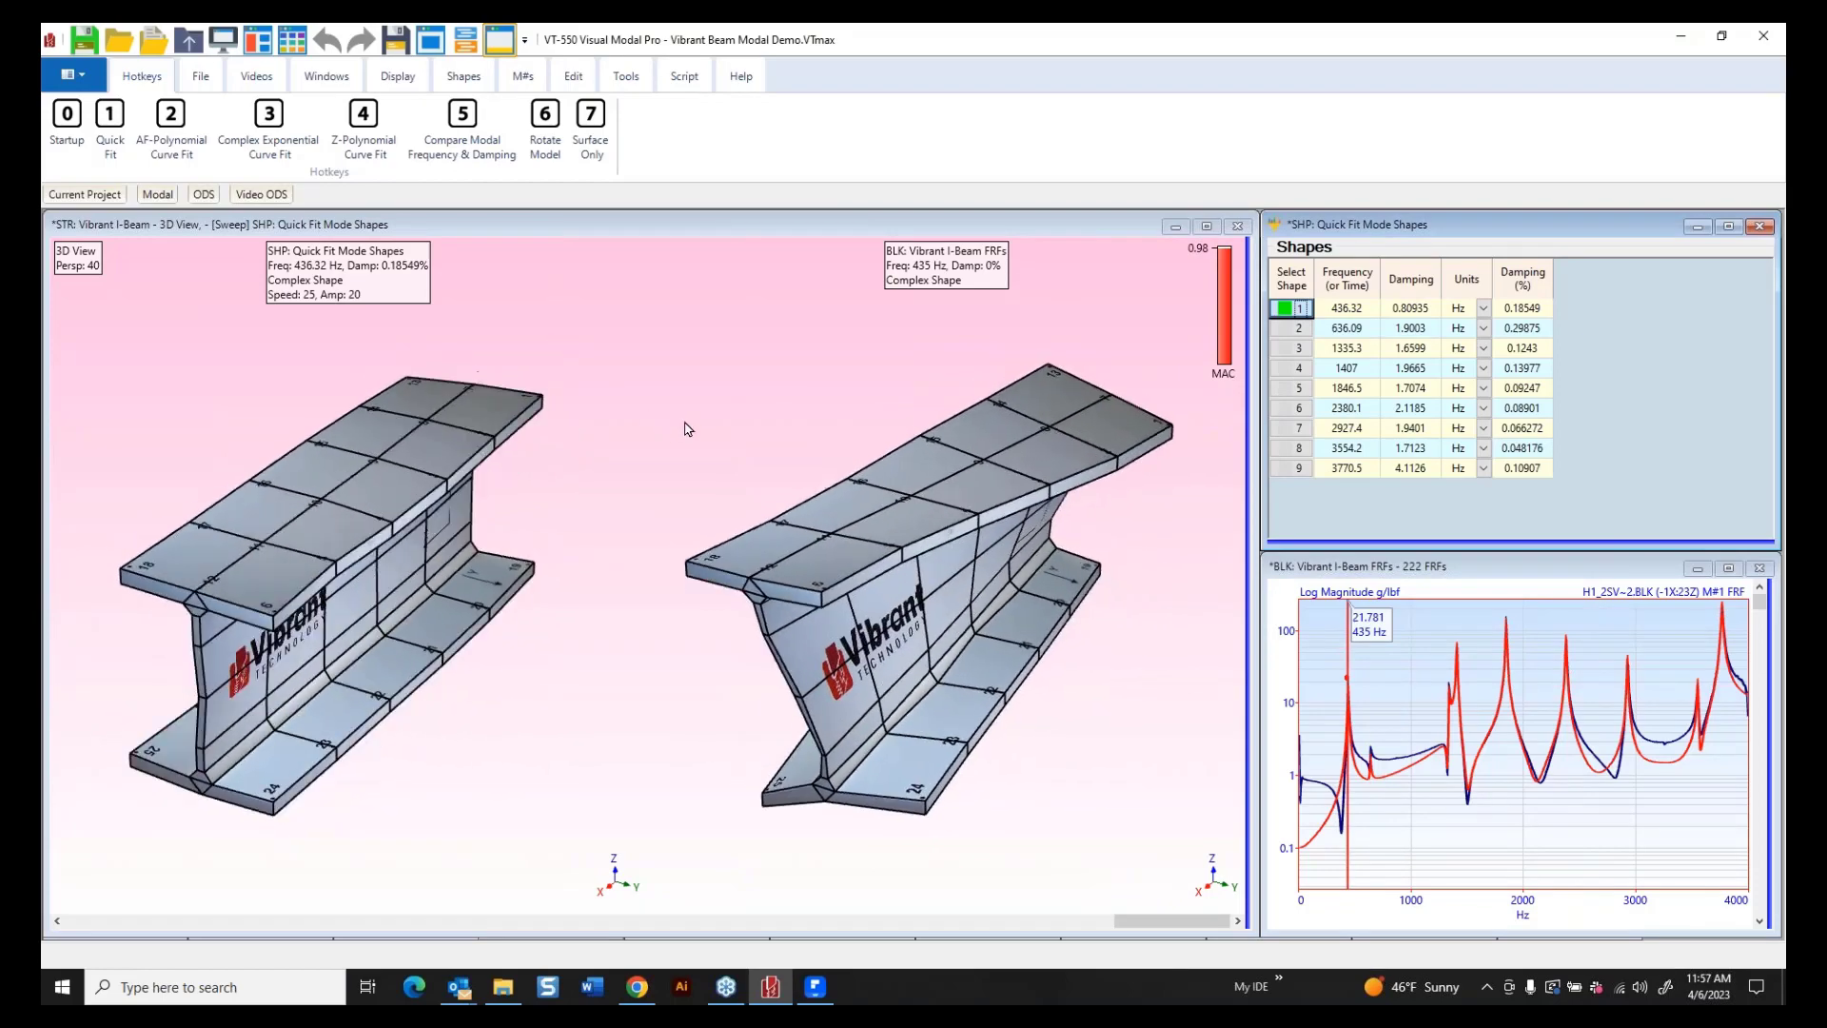
pyautogui.moveTo(683, 423)
pyautogui.mouseDown()
pyautogui.moveTo(649, 365)
pyautogui.moveTo(658, 400)
pyautogui.mouseUp()
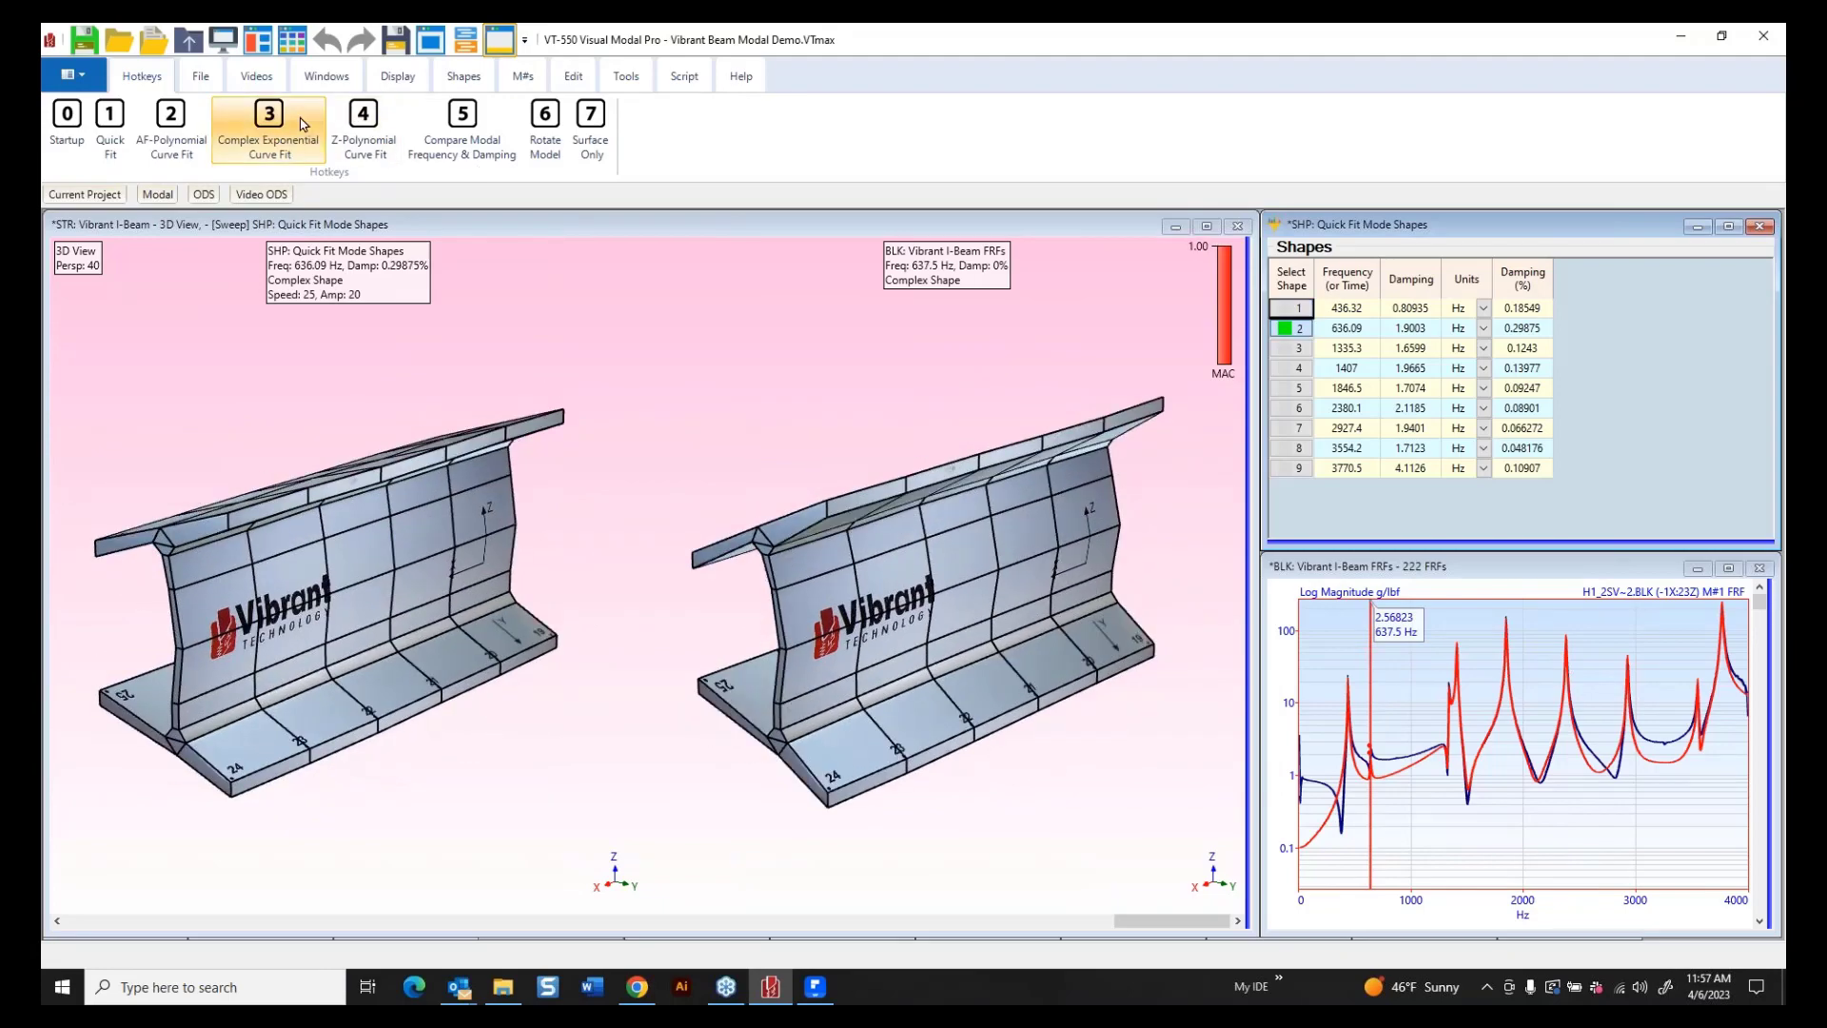
# Switch the I-beam display between plain coloured surfaces and the attached photo model, ending with the plain surfaces.
pyautogui.click(591, 128)
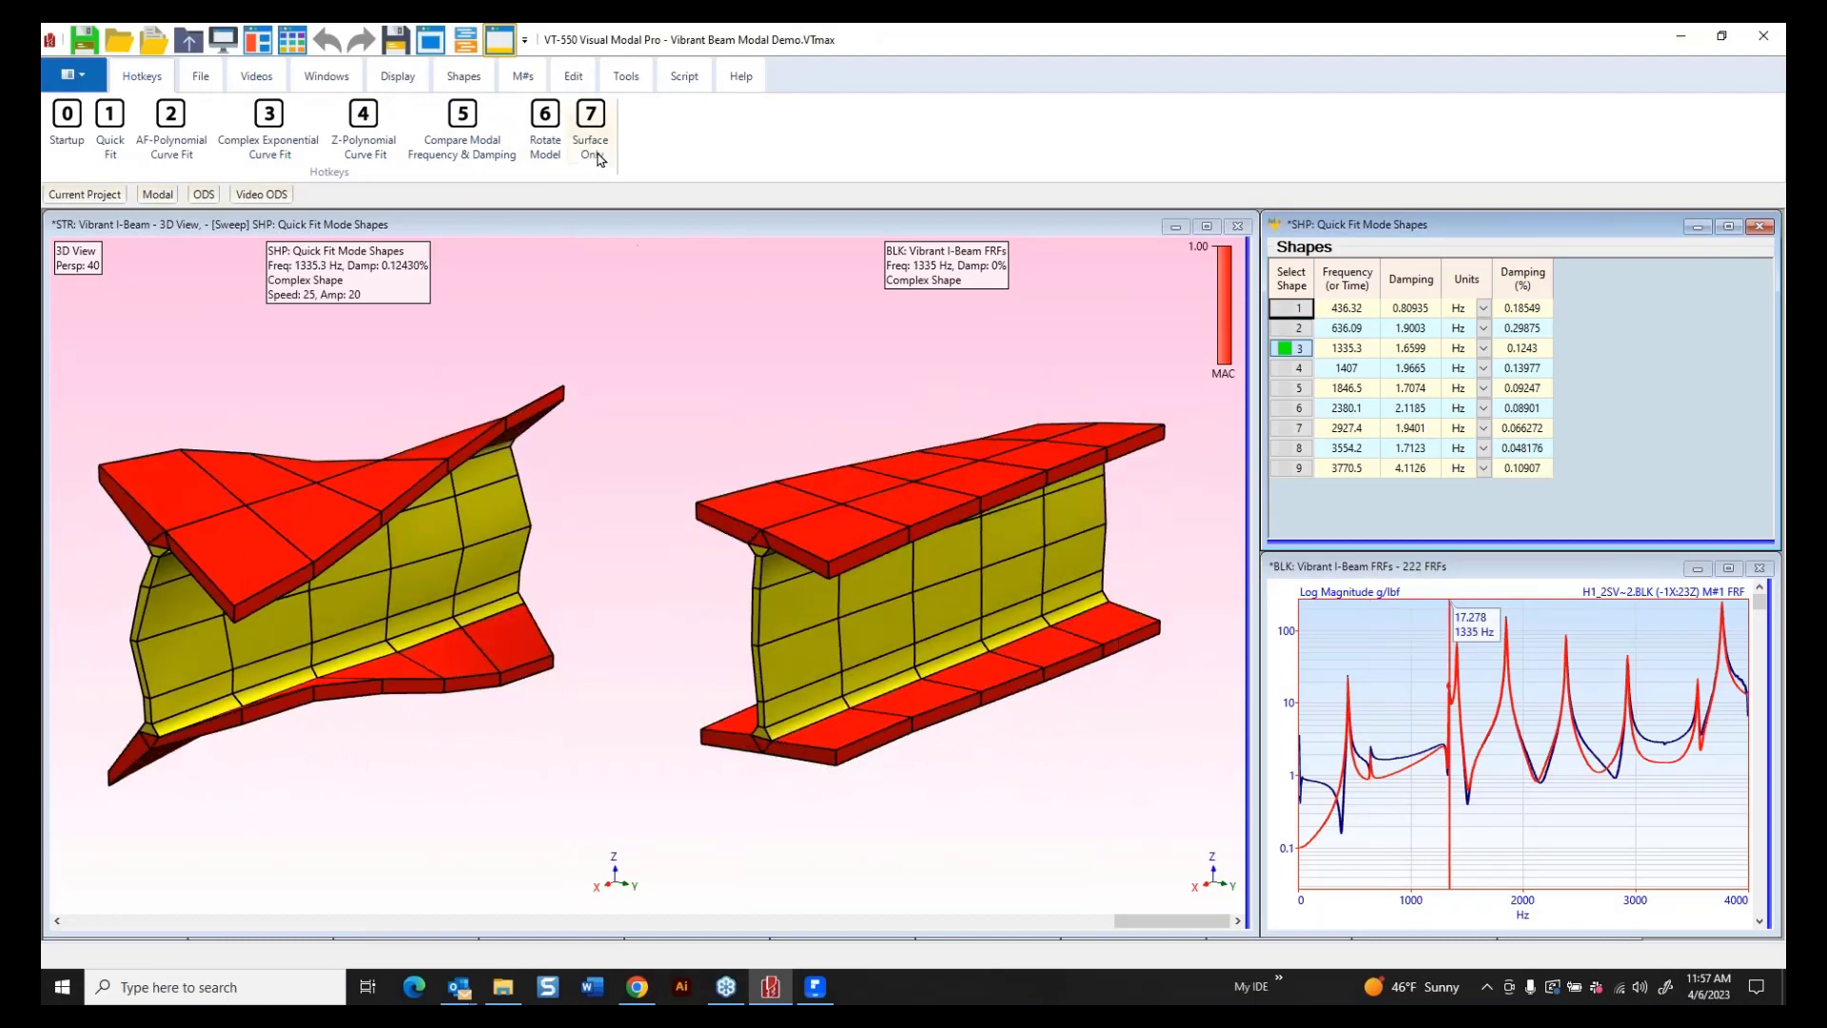
pyautogui.click(592, 121)
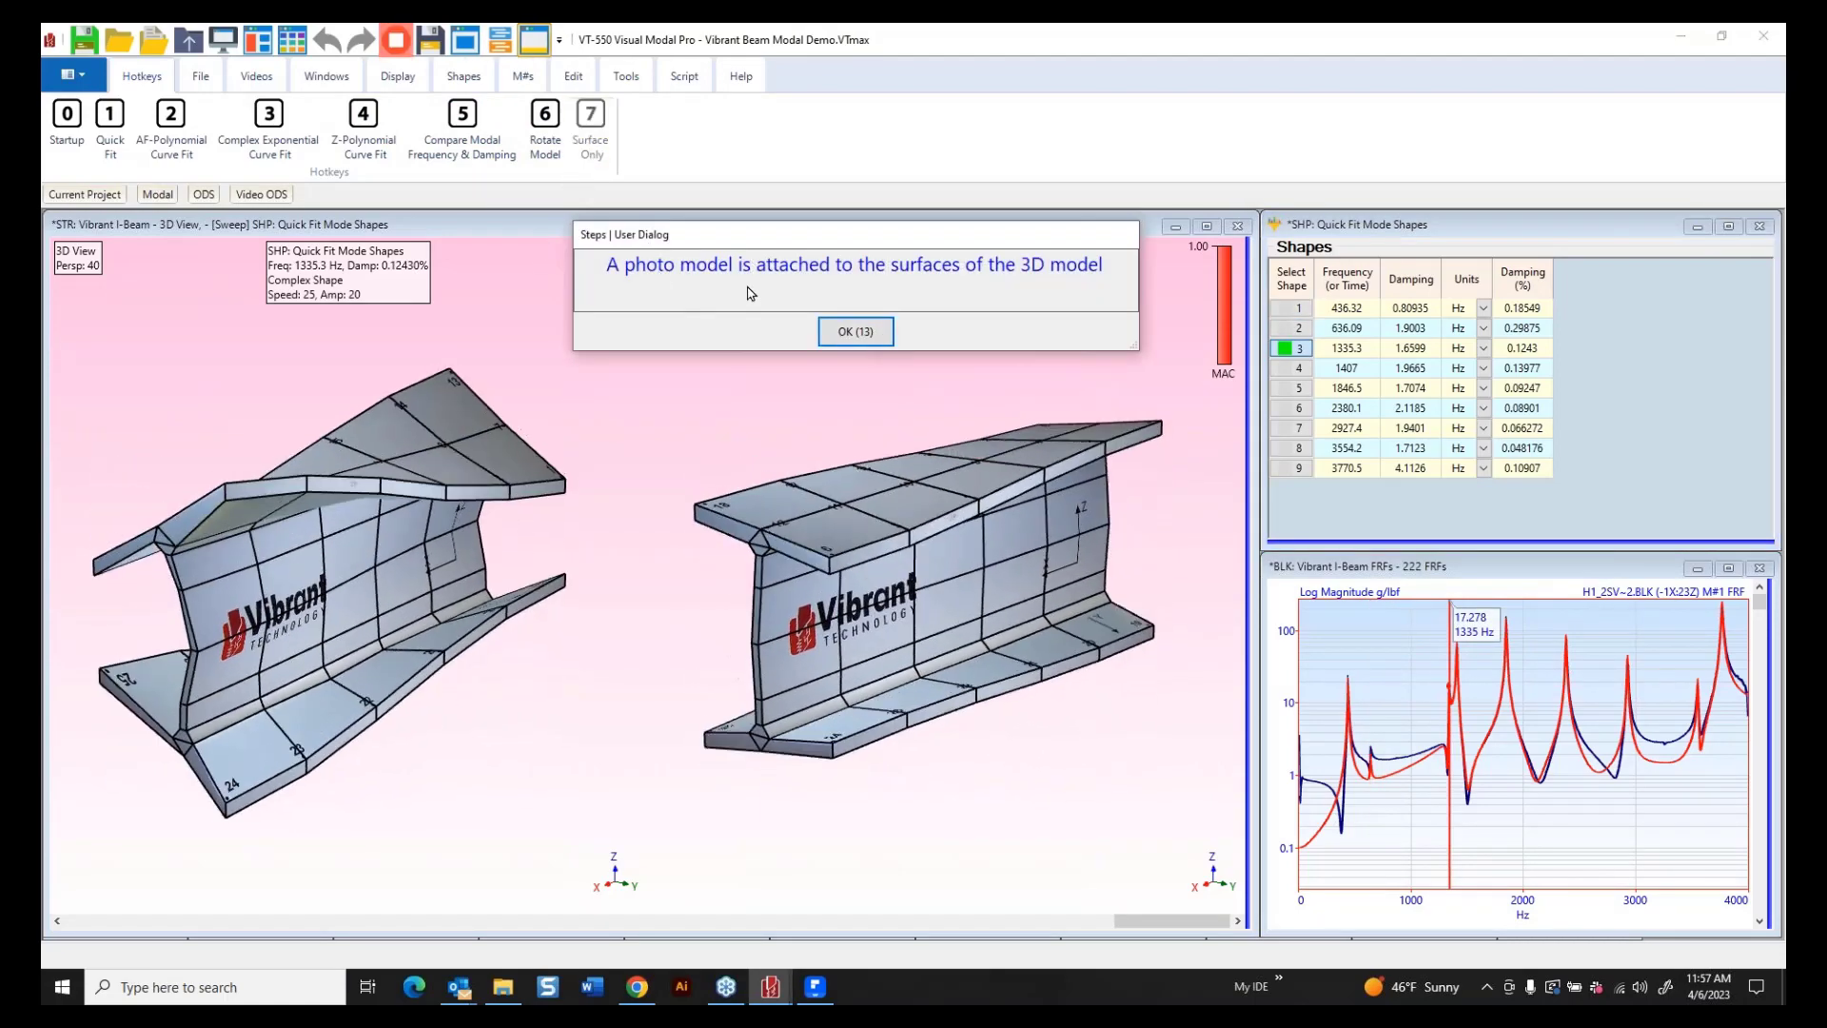
pyautogui.click(854, 332)
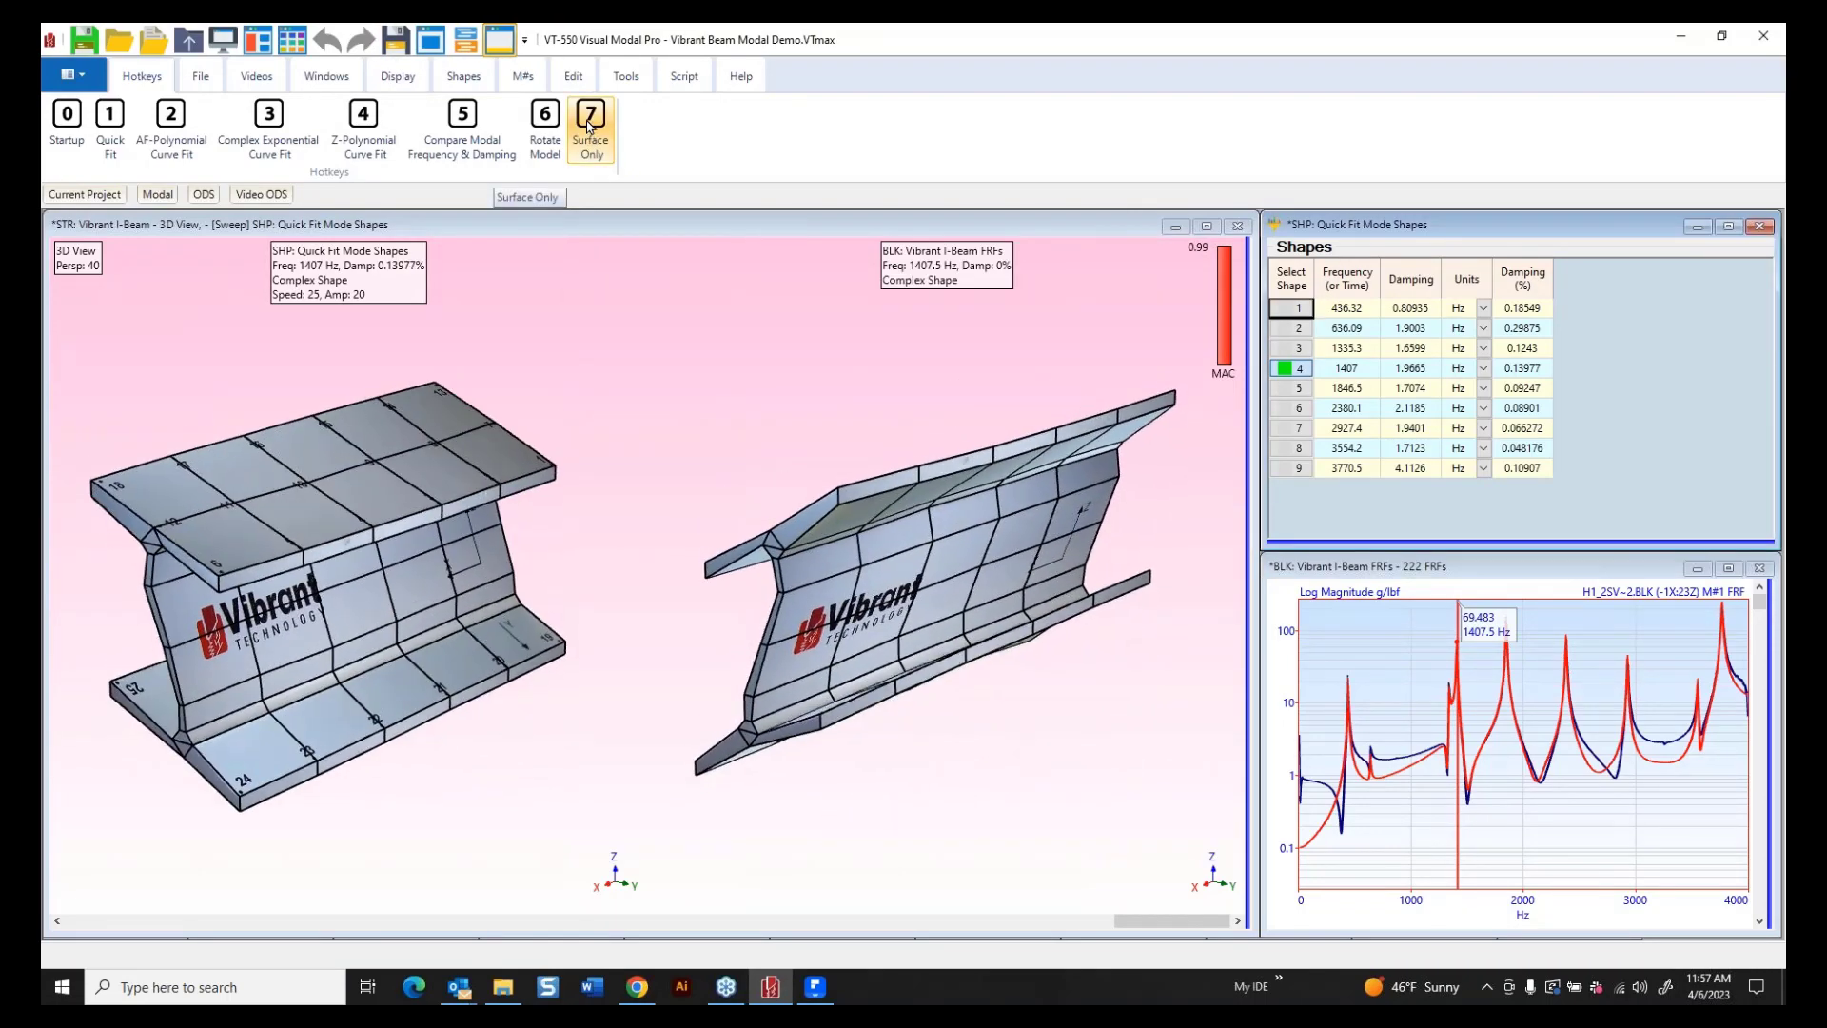
pyautogui.click(589, 127)
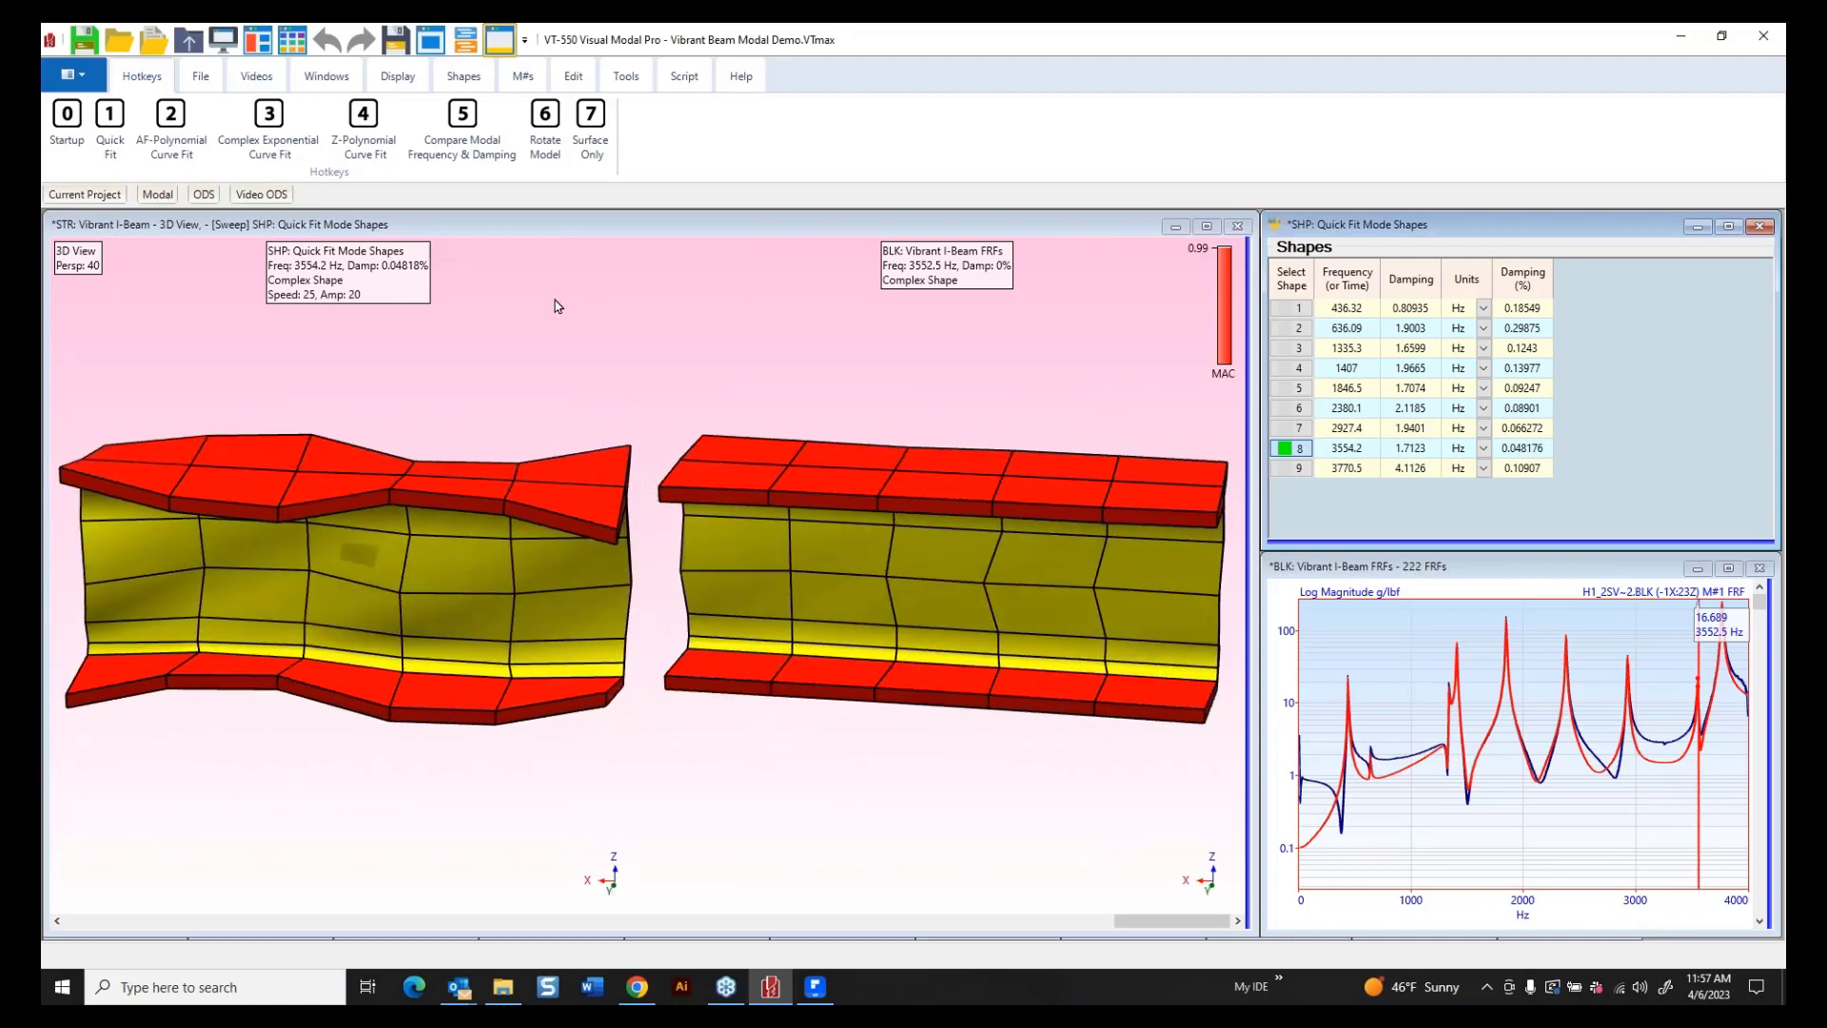
# Stop the I-beam's rotation and step through mode shapes 2 to 5, comparing each with its matching ODS.
pyautogui.click(544, 117)
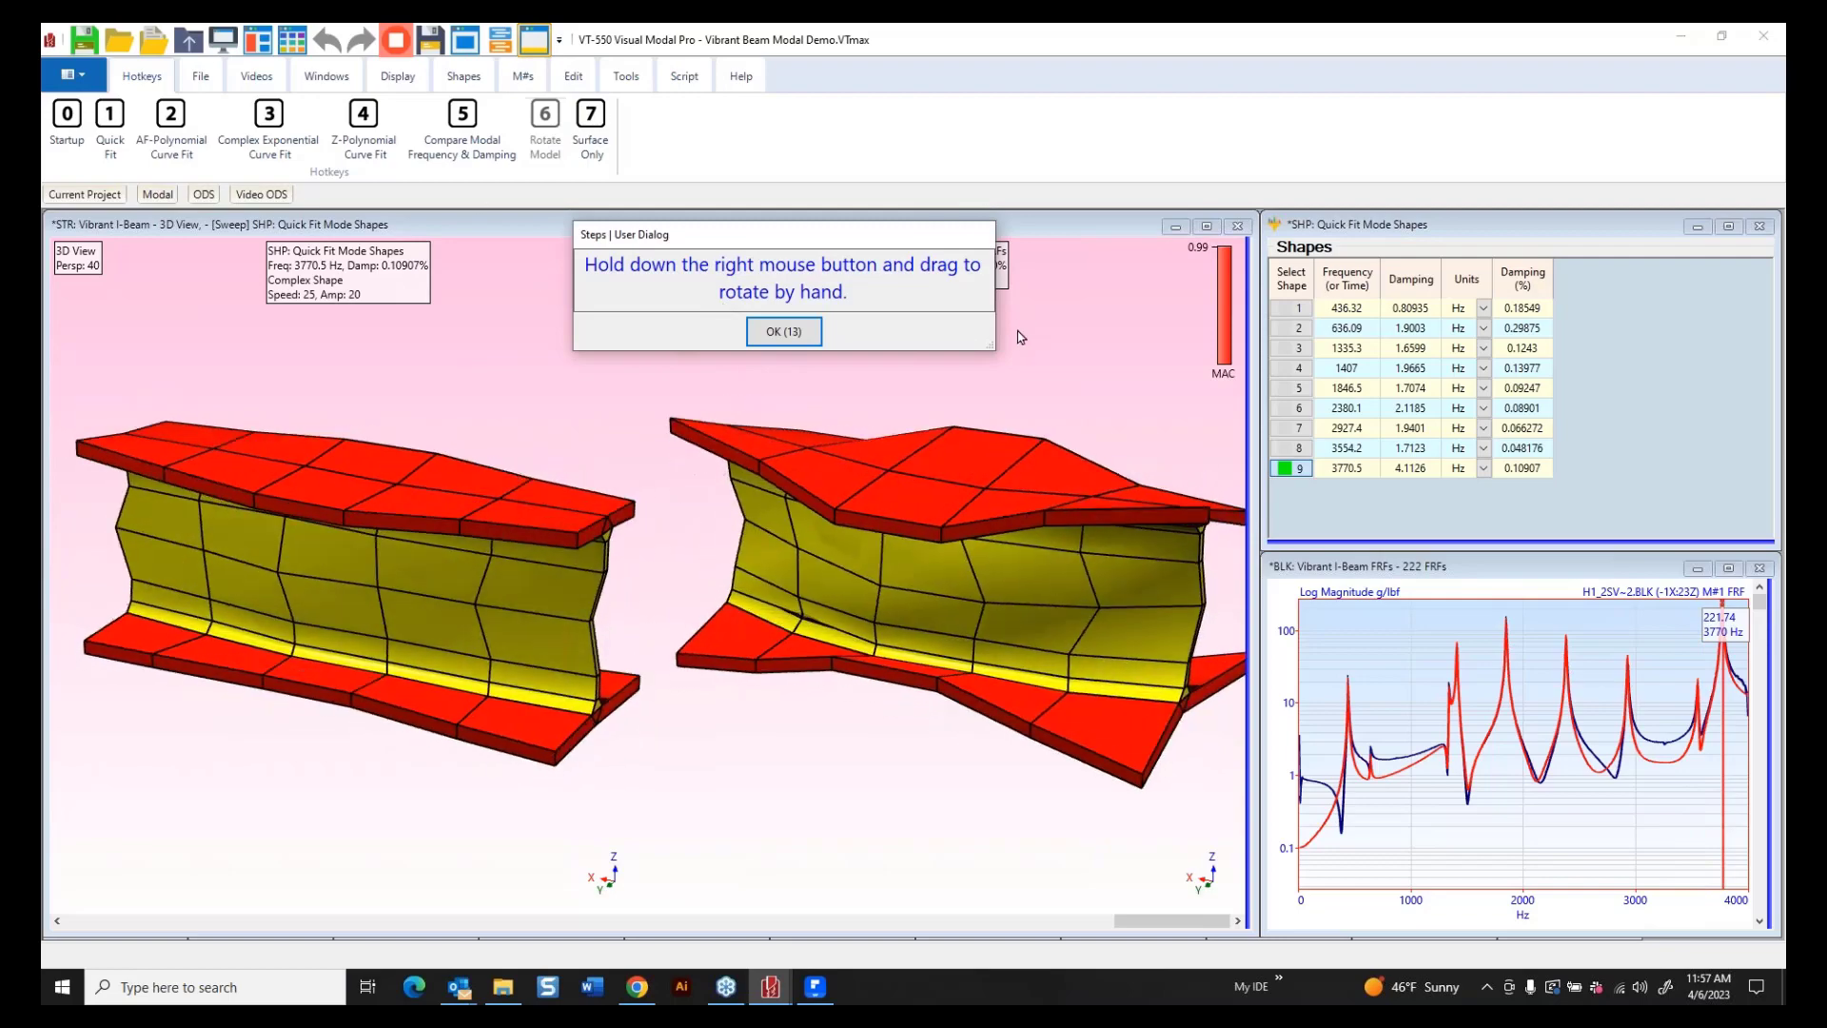
pyautogui.click(775, 344)
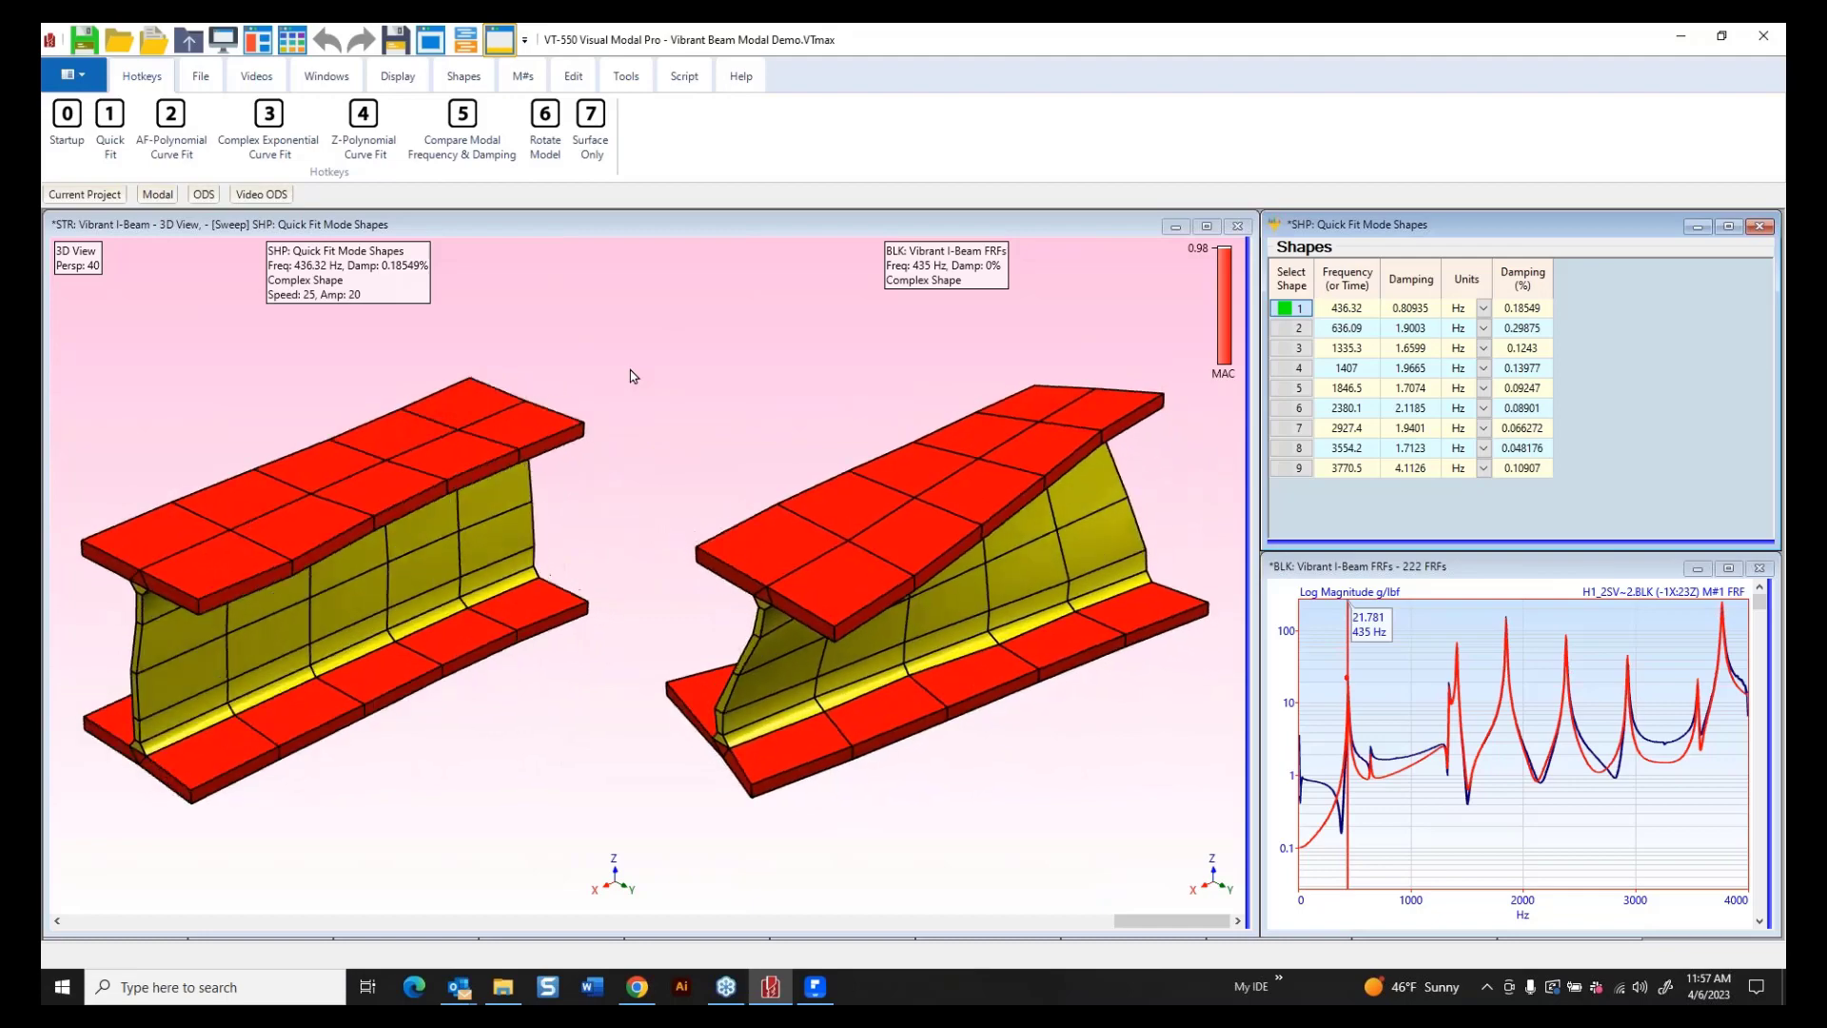
pyautogui.press('Down')
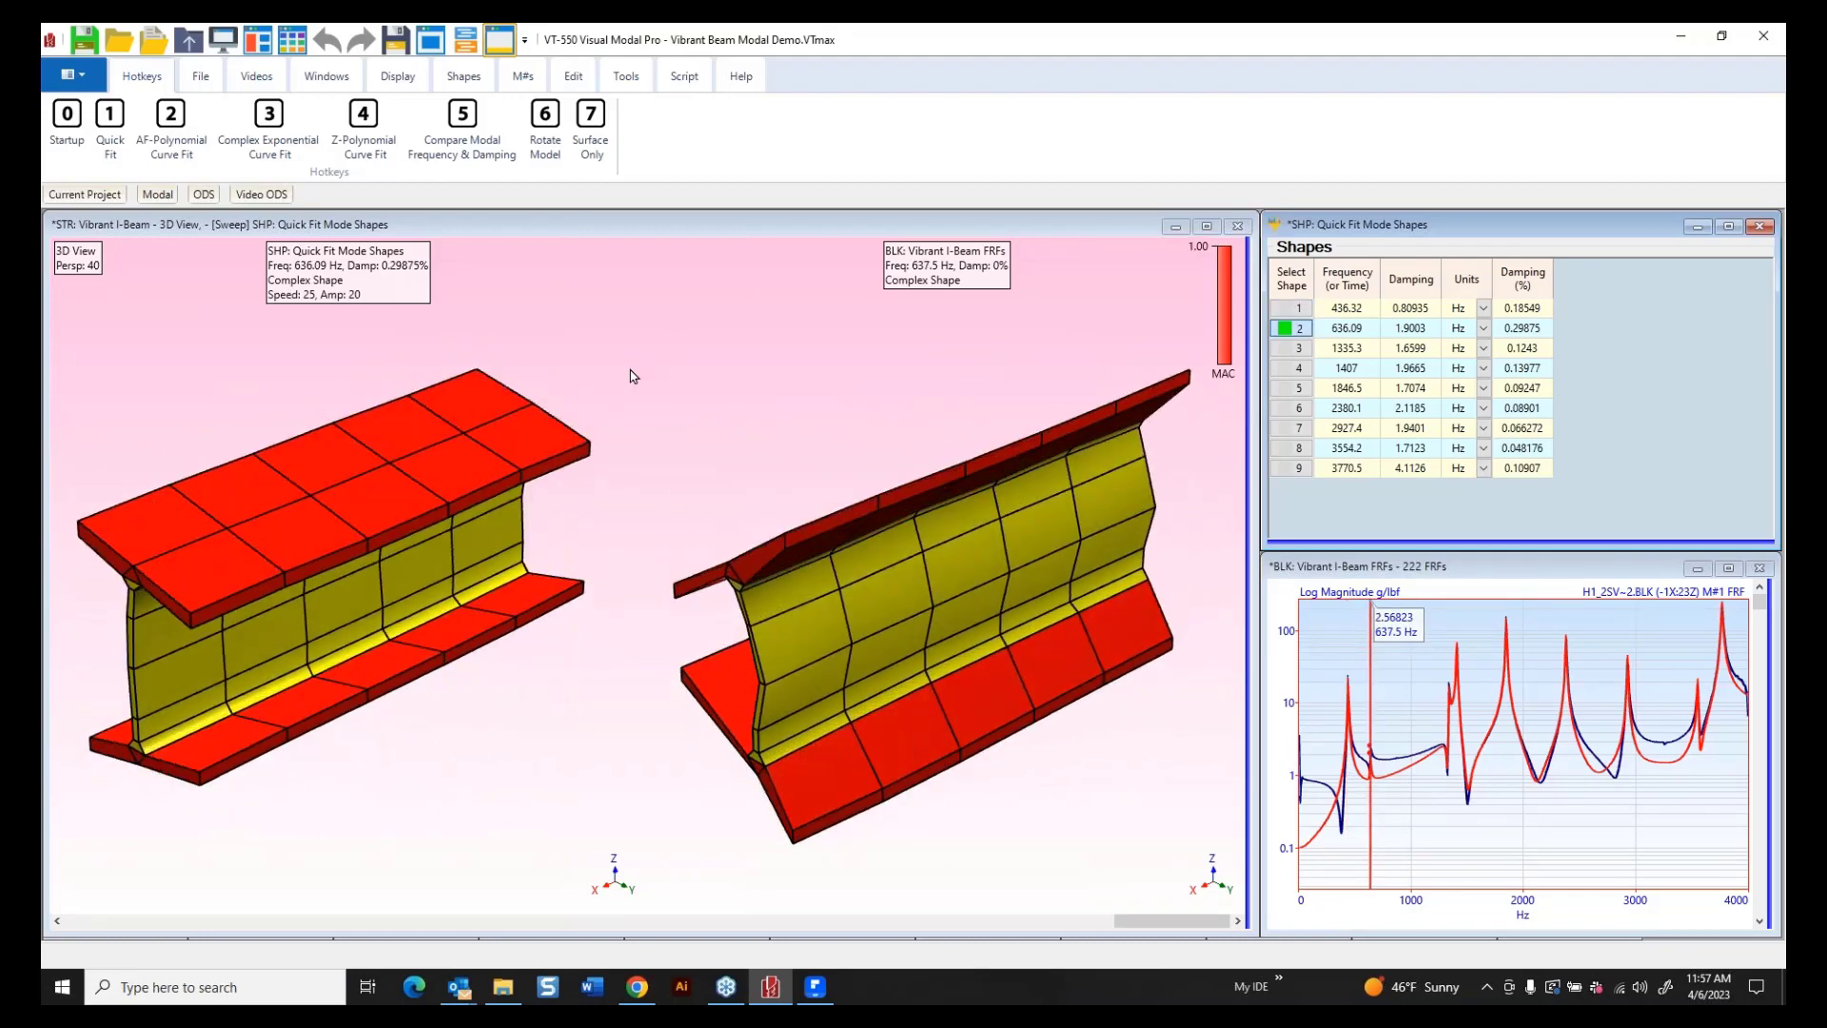
pyautogui.press('Down')
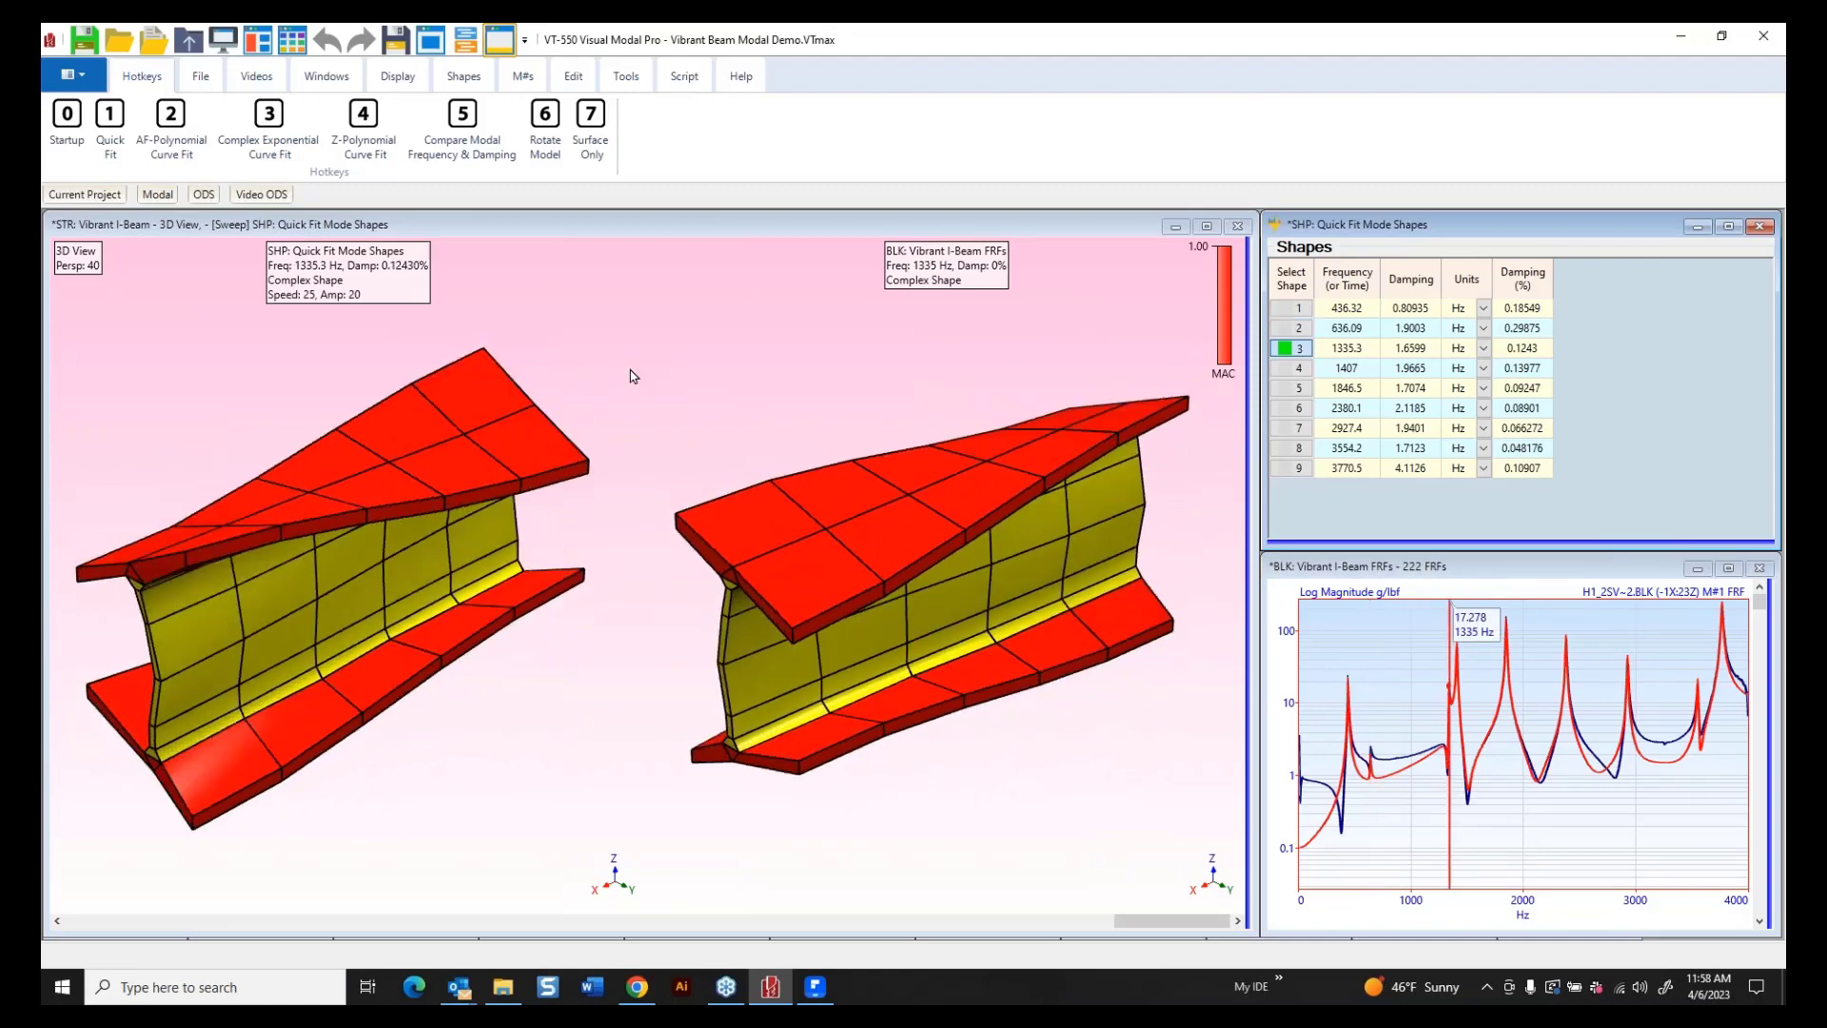
pyautogui.press('Down')
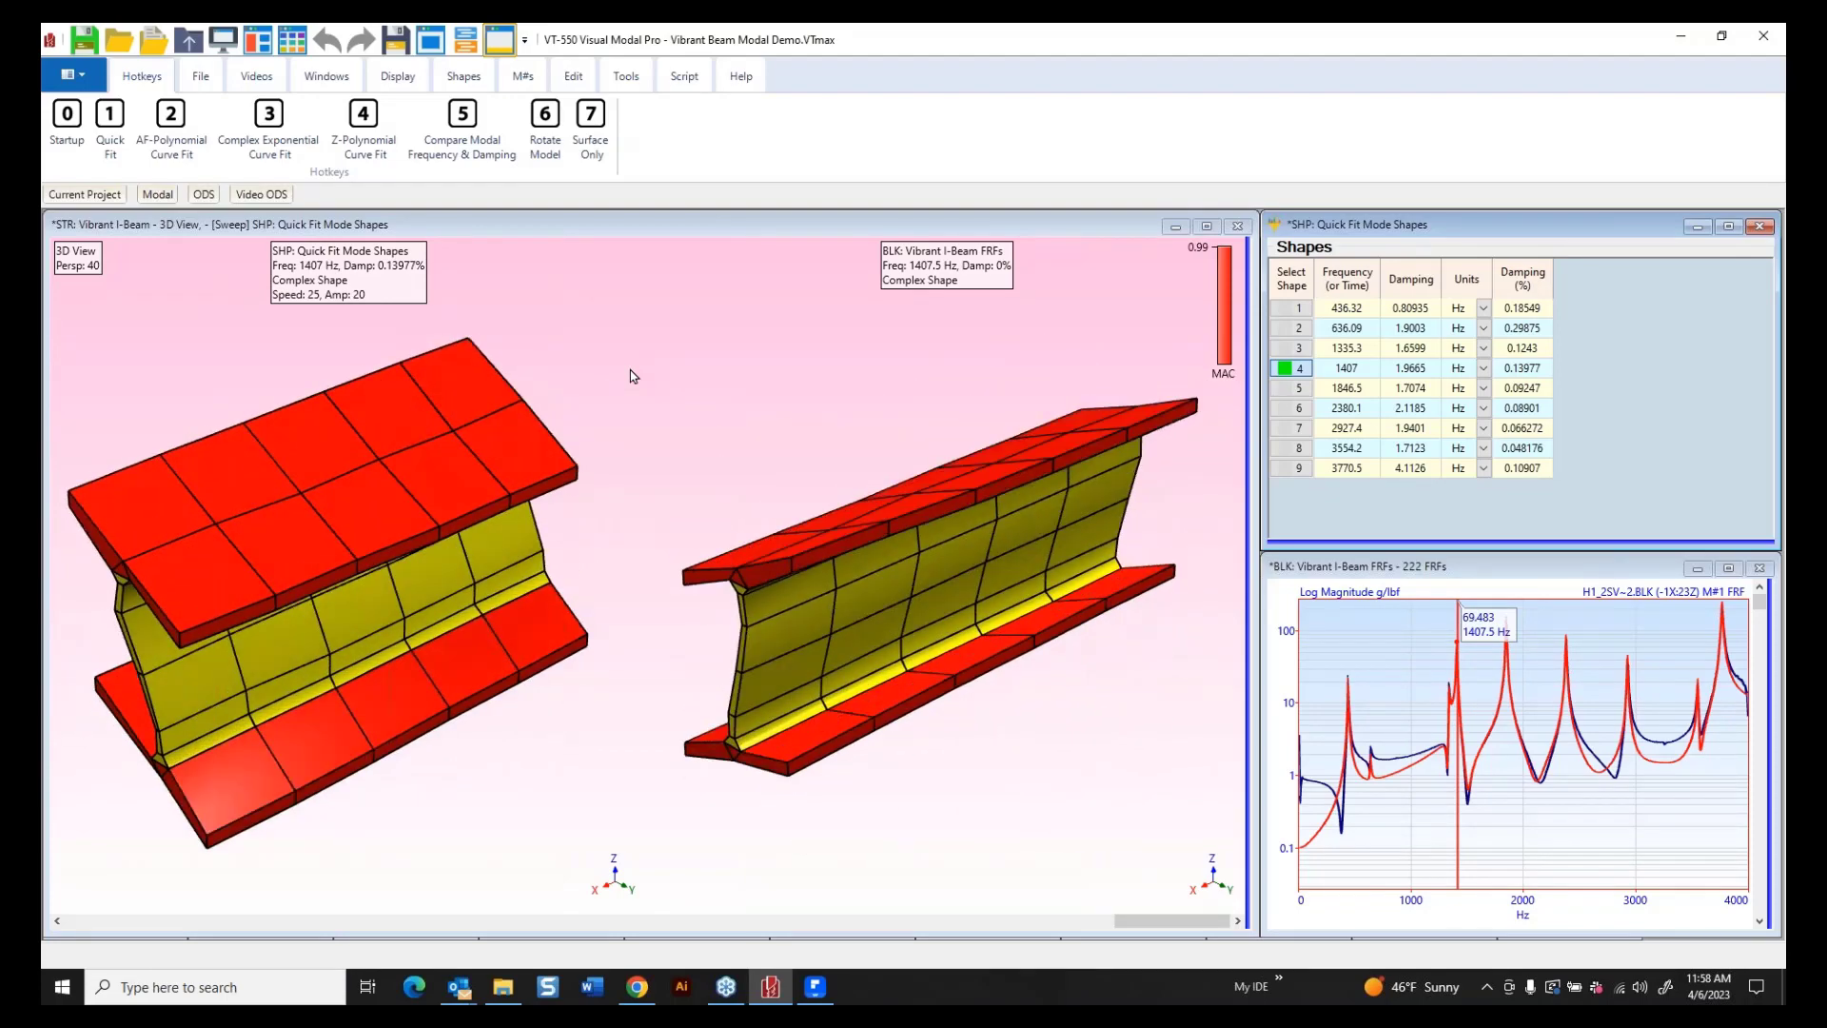
pyautogui.press('Down')
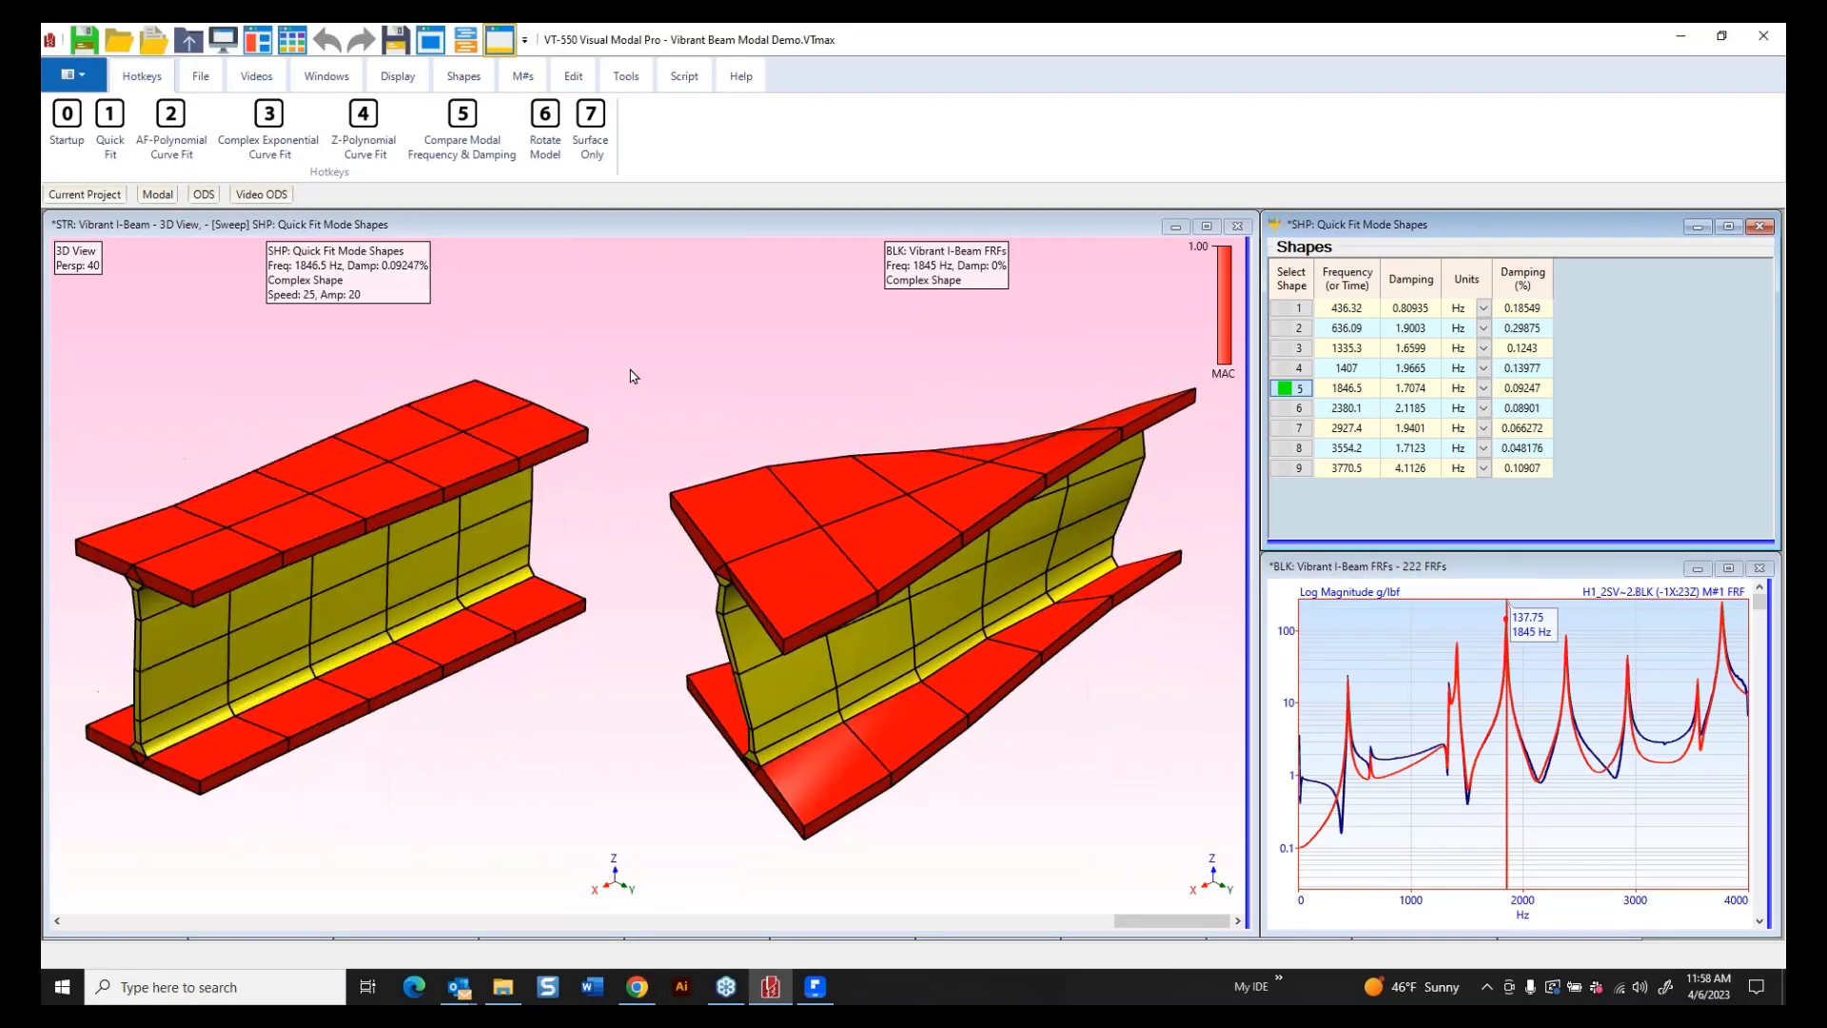
# Step through I-beam mode shapes 6 to 9, comparing each with its maximum-MAC ODS.
pyautogui.press('Down')
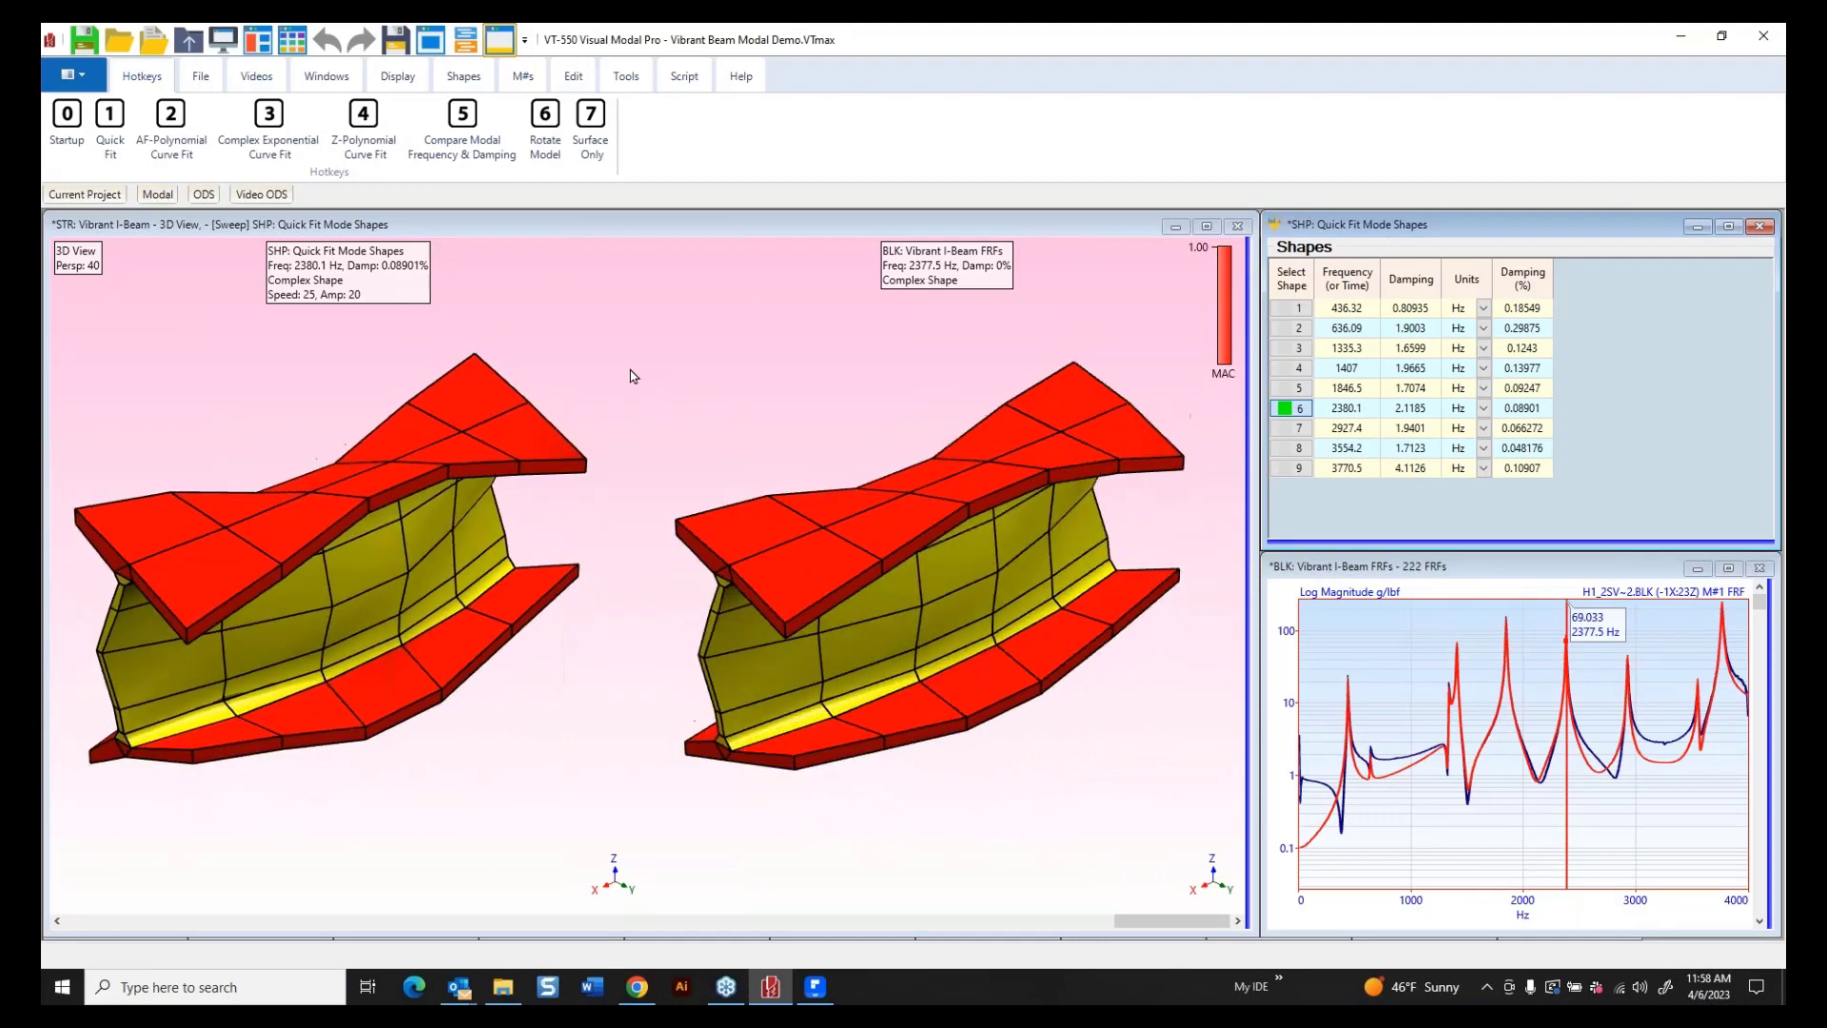
pyautogui.press('Down')
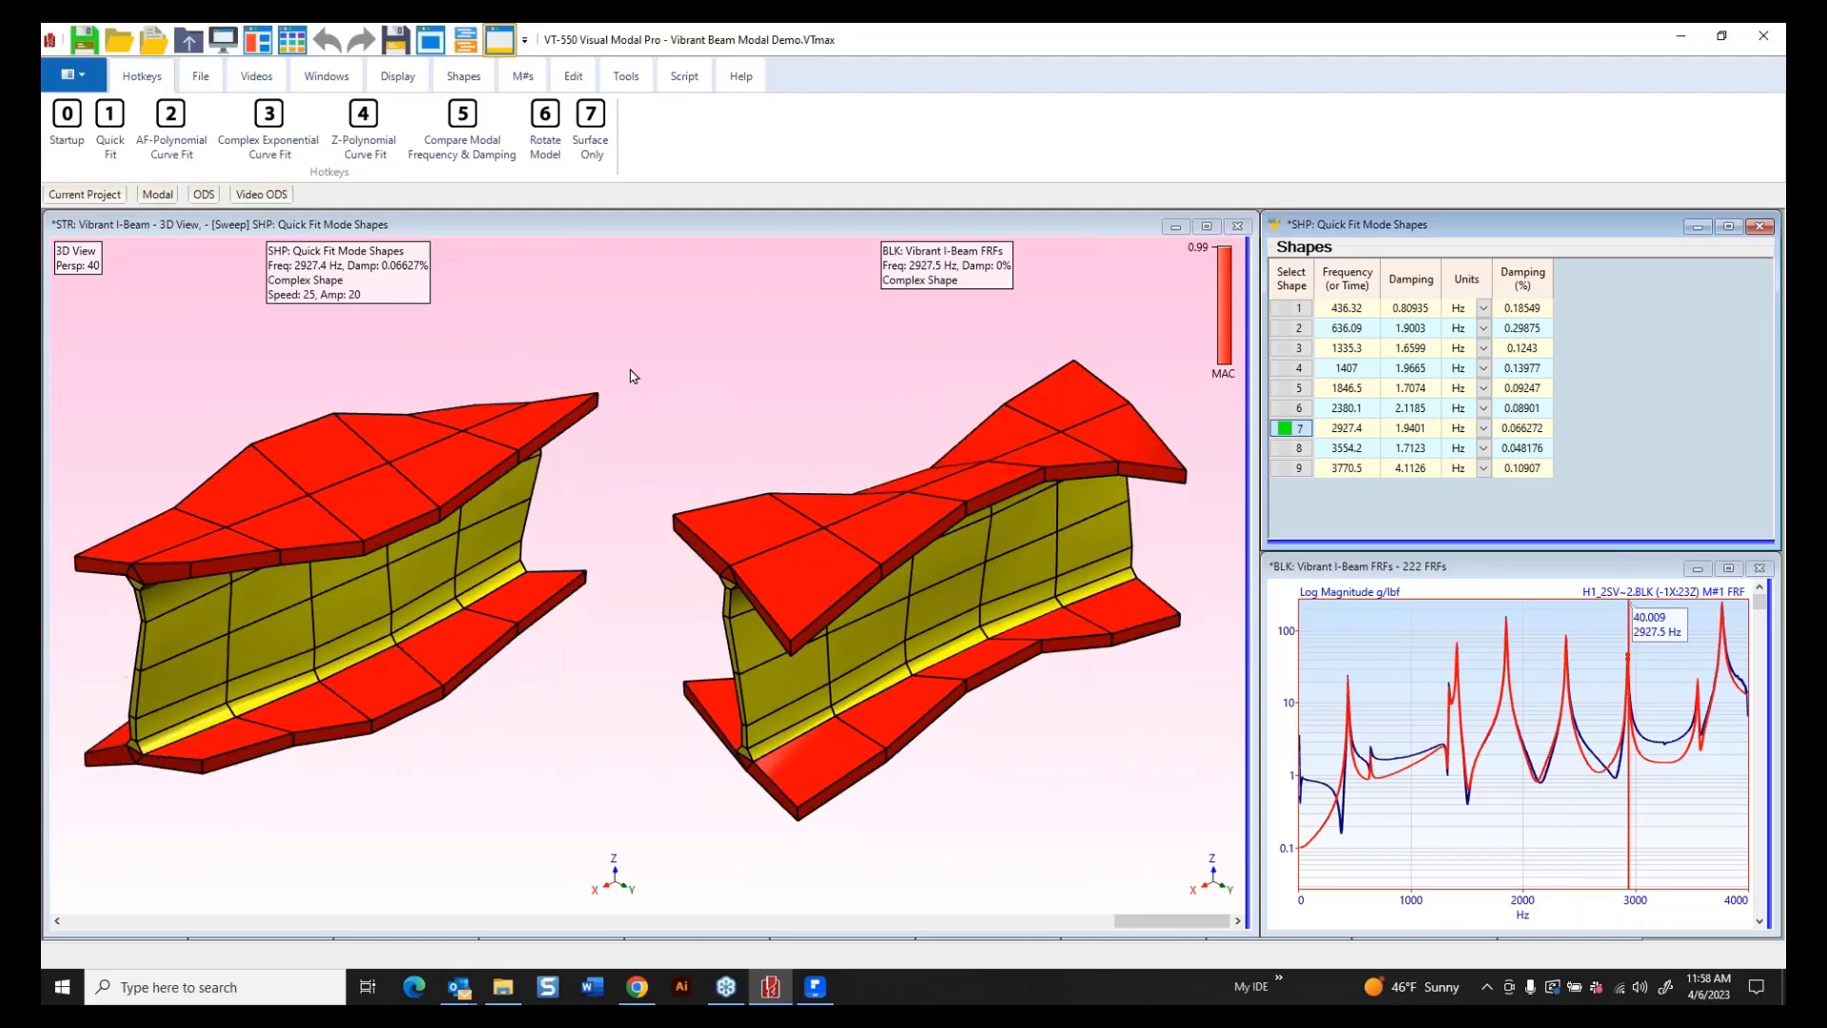
pyautogui.press('Down')
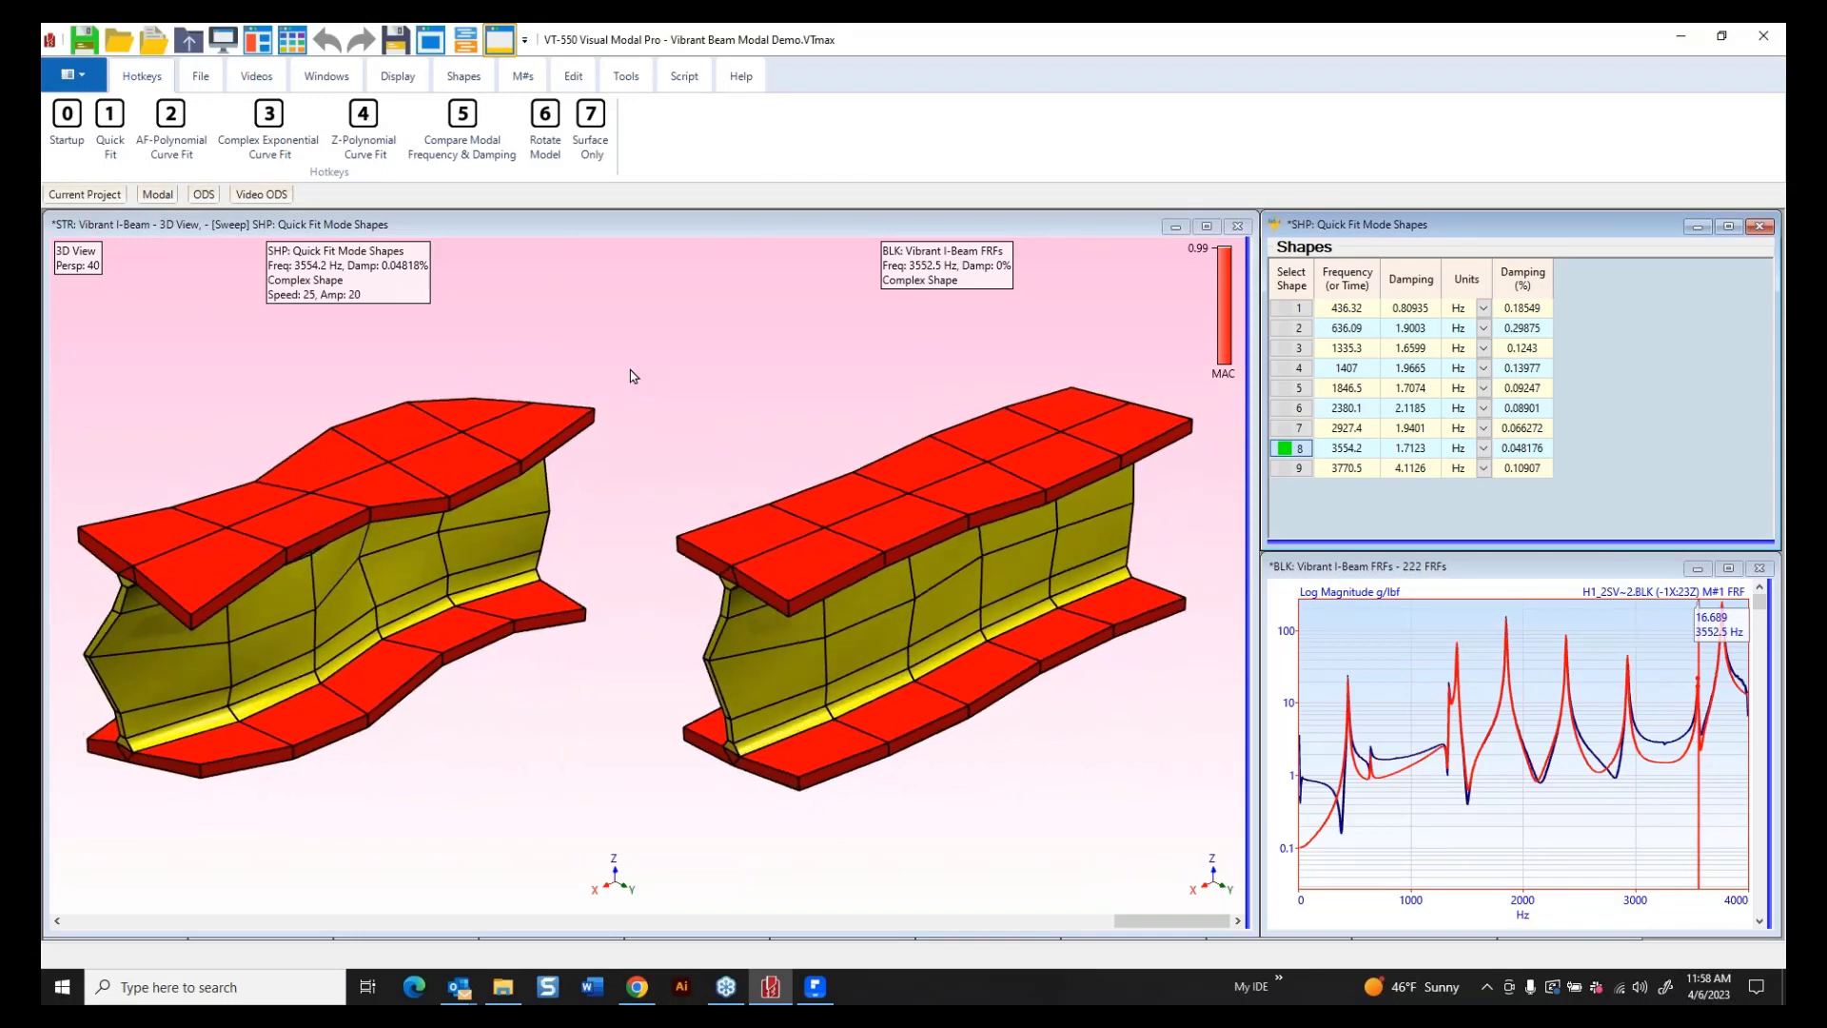
pyautogui.press('Down')
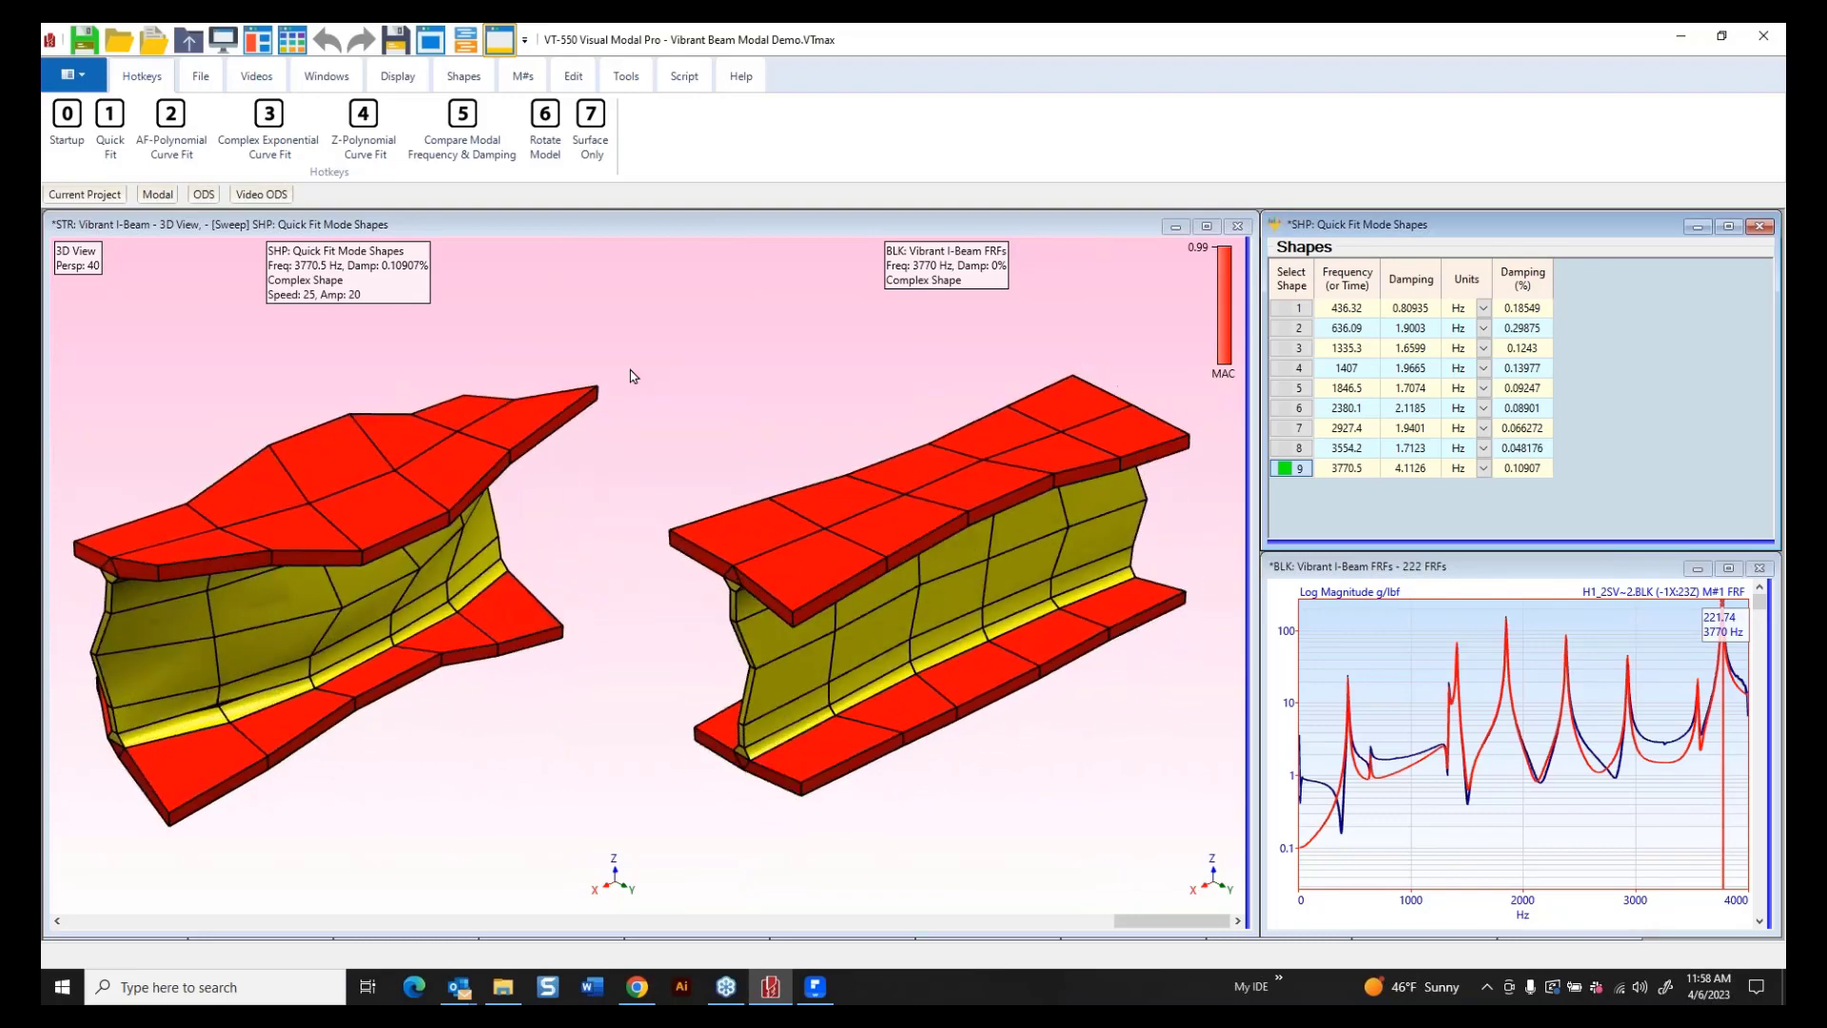
# Cycle through all nine I-beam mode shapes again from shape 1 to shape 9, checking each against its matching ODS.
pyautogui.press('Down')
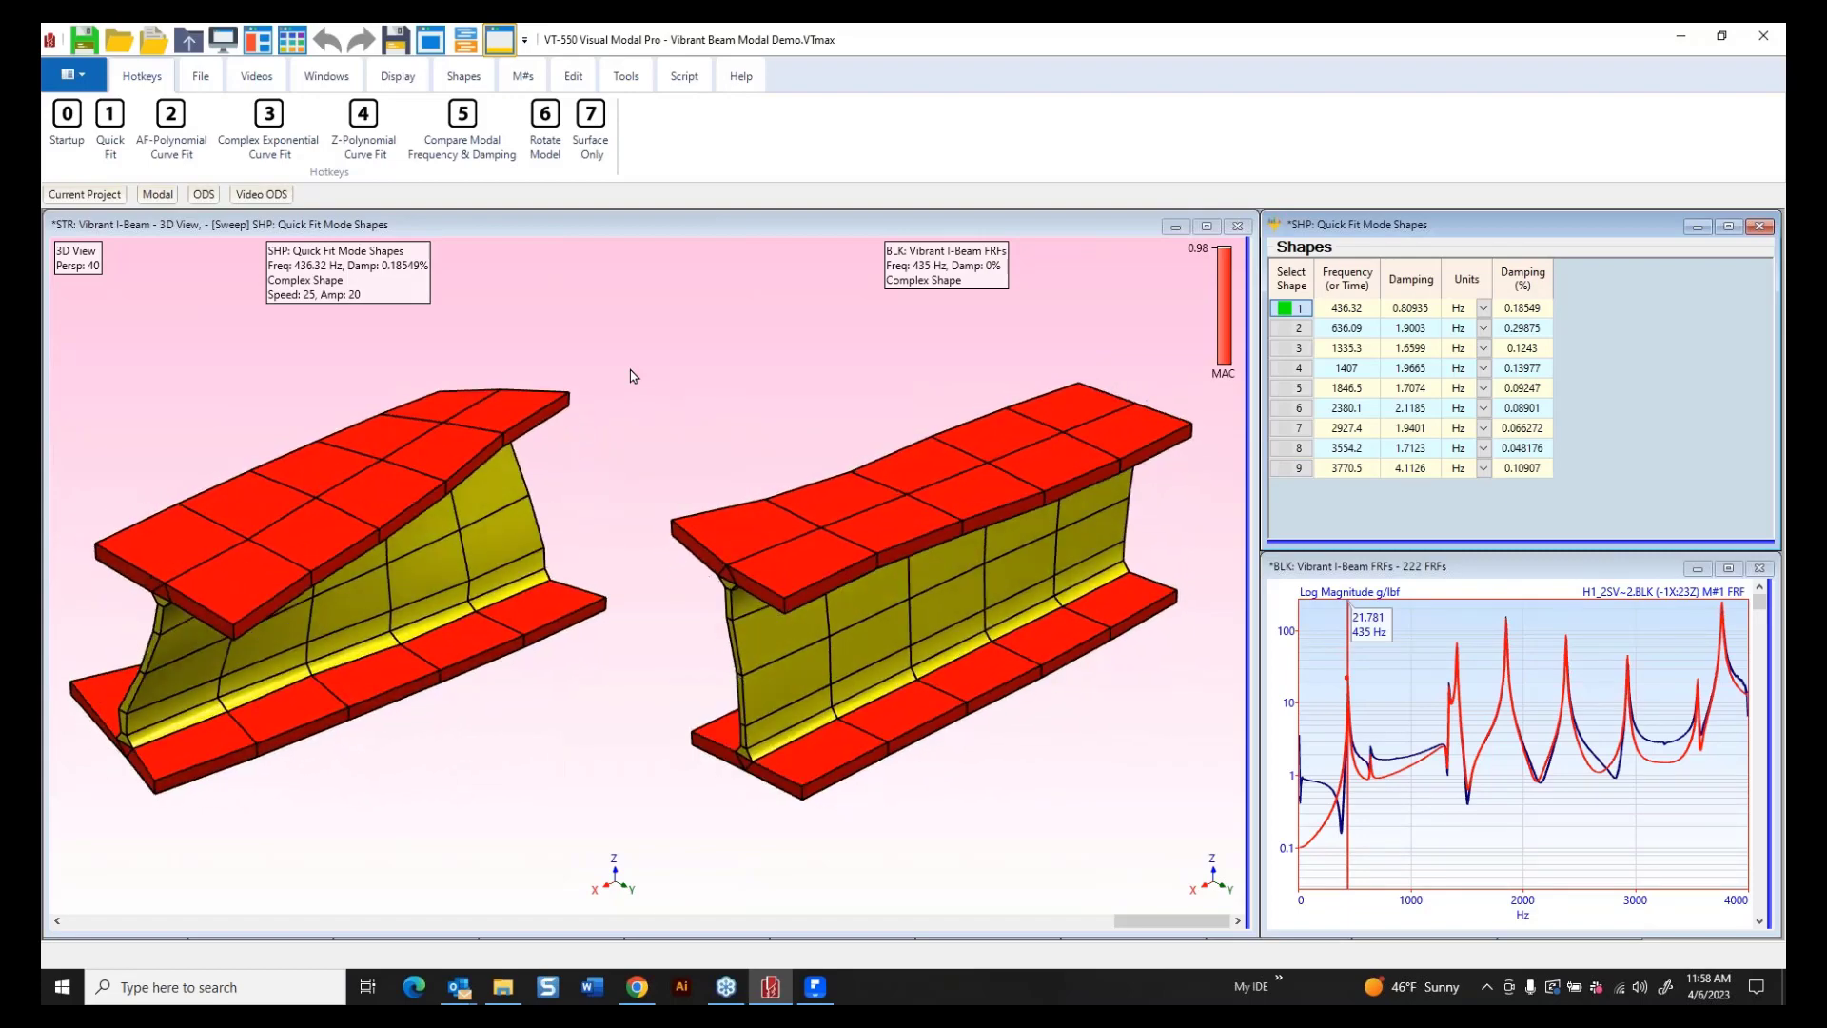
pyautogui.press('Down')
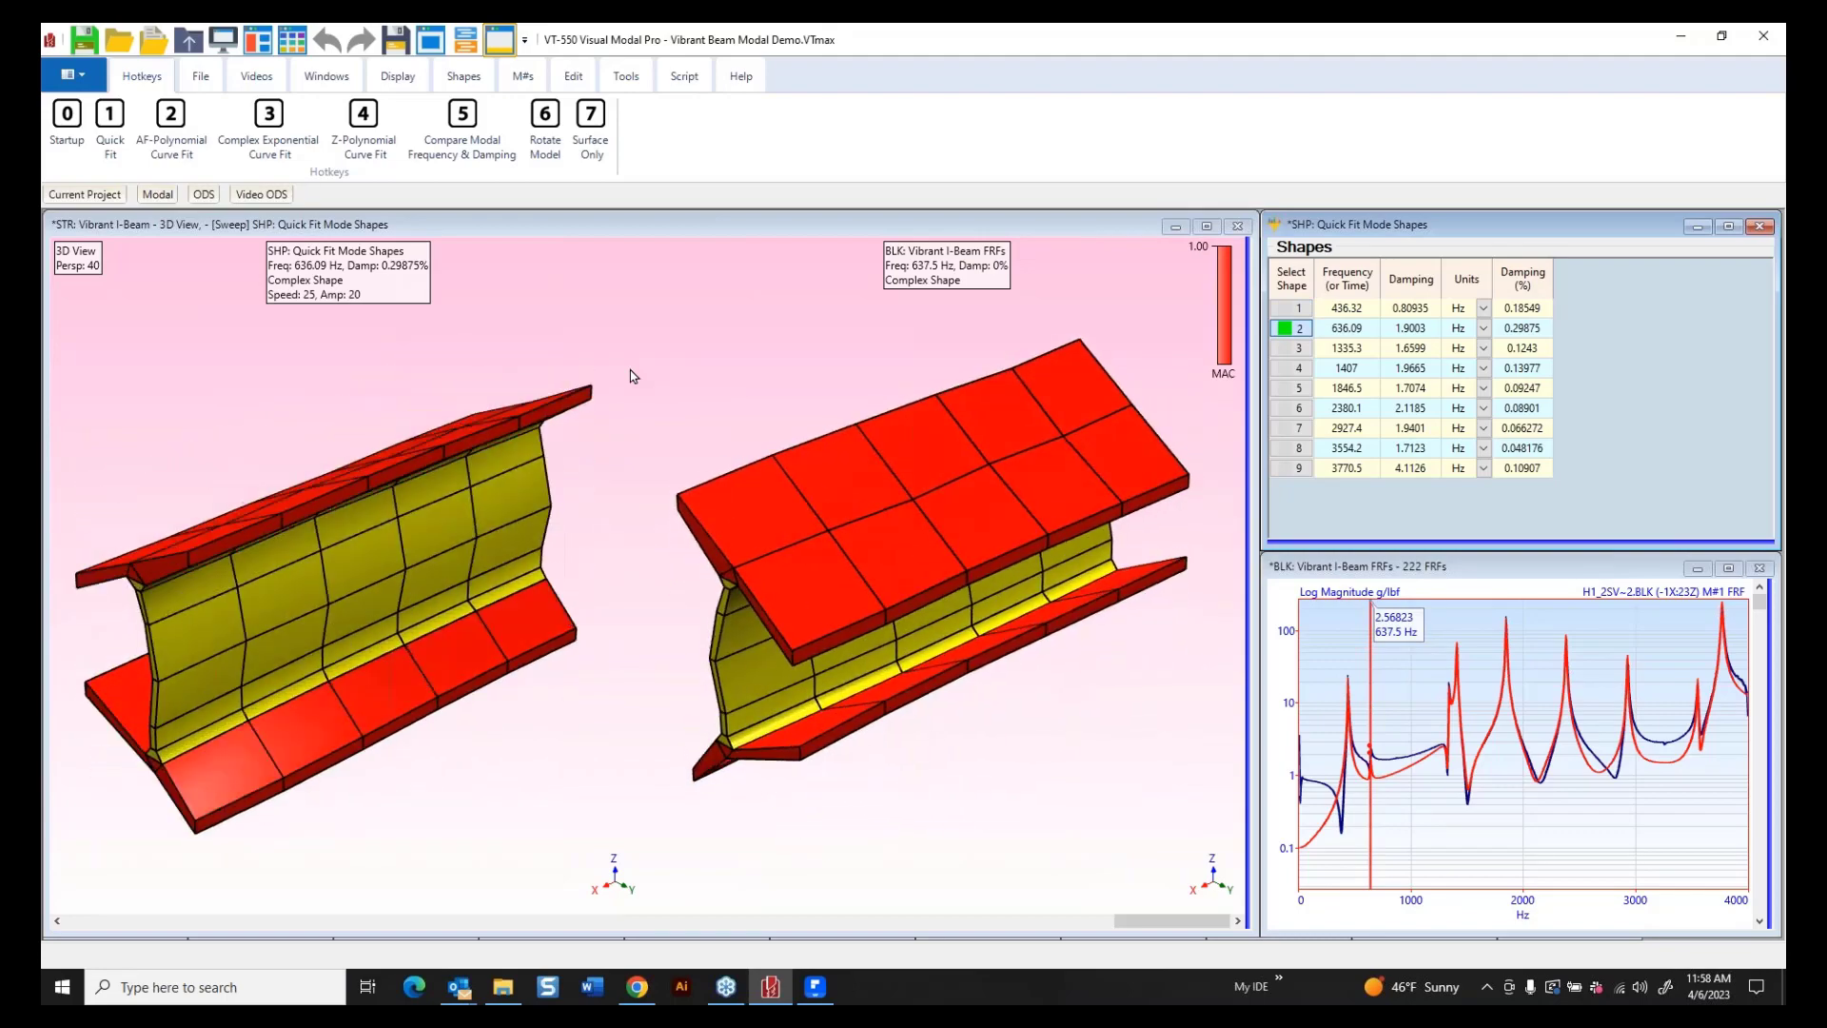
pyautogui.press('Down')
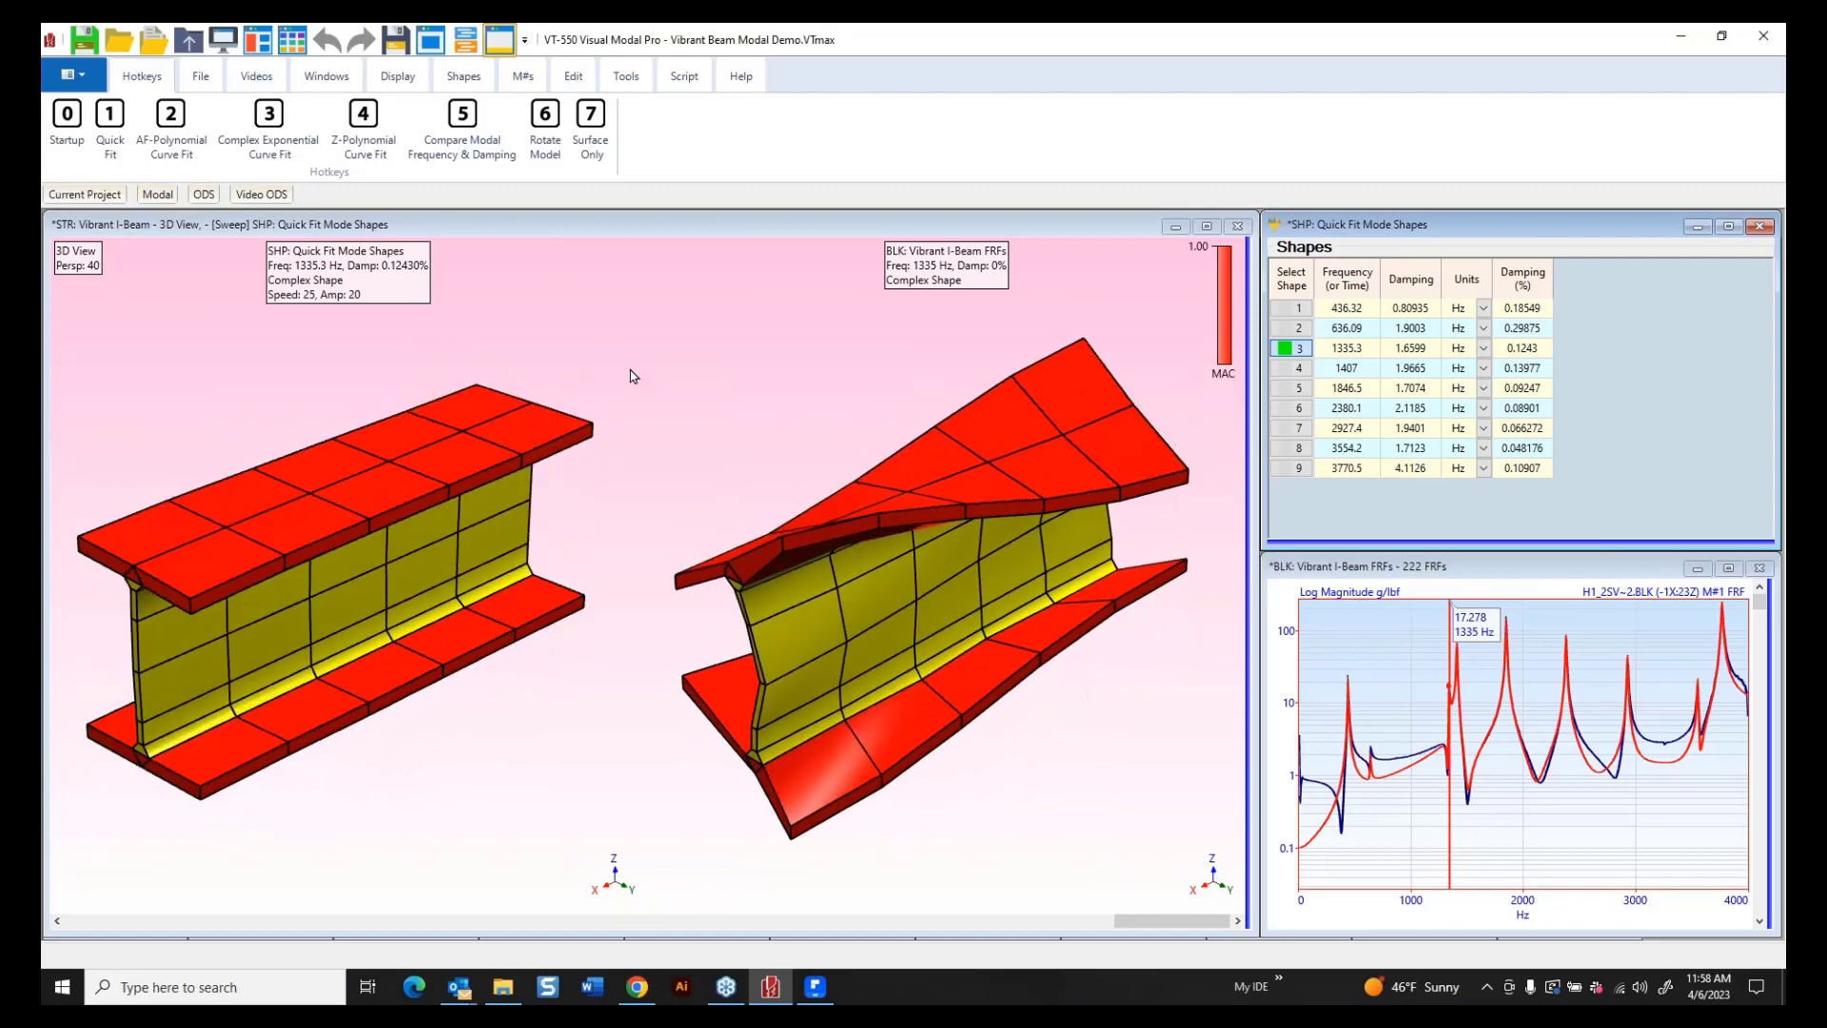
pyautogui.press('Down')
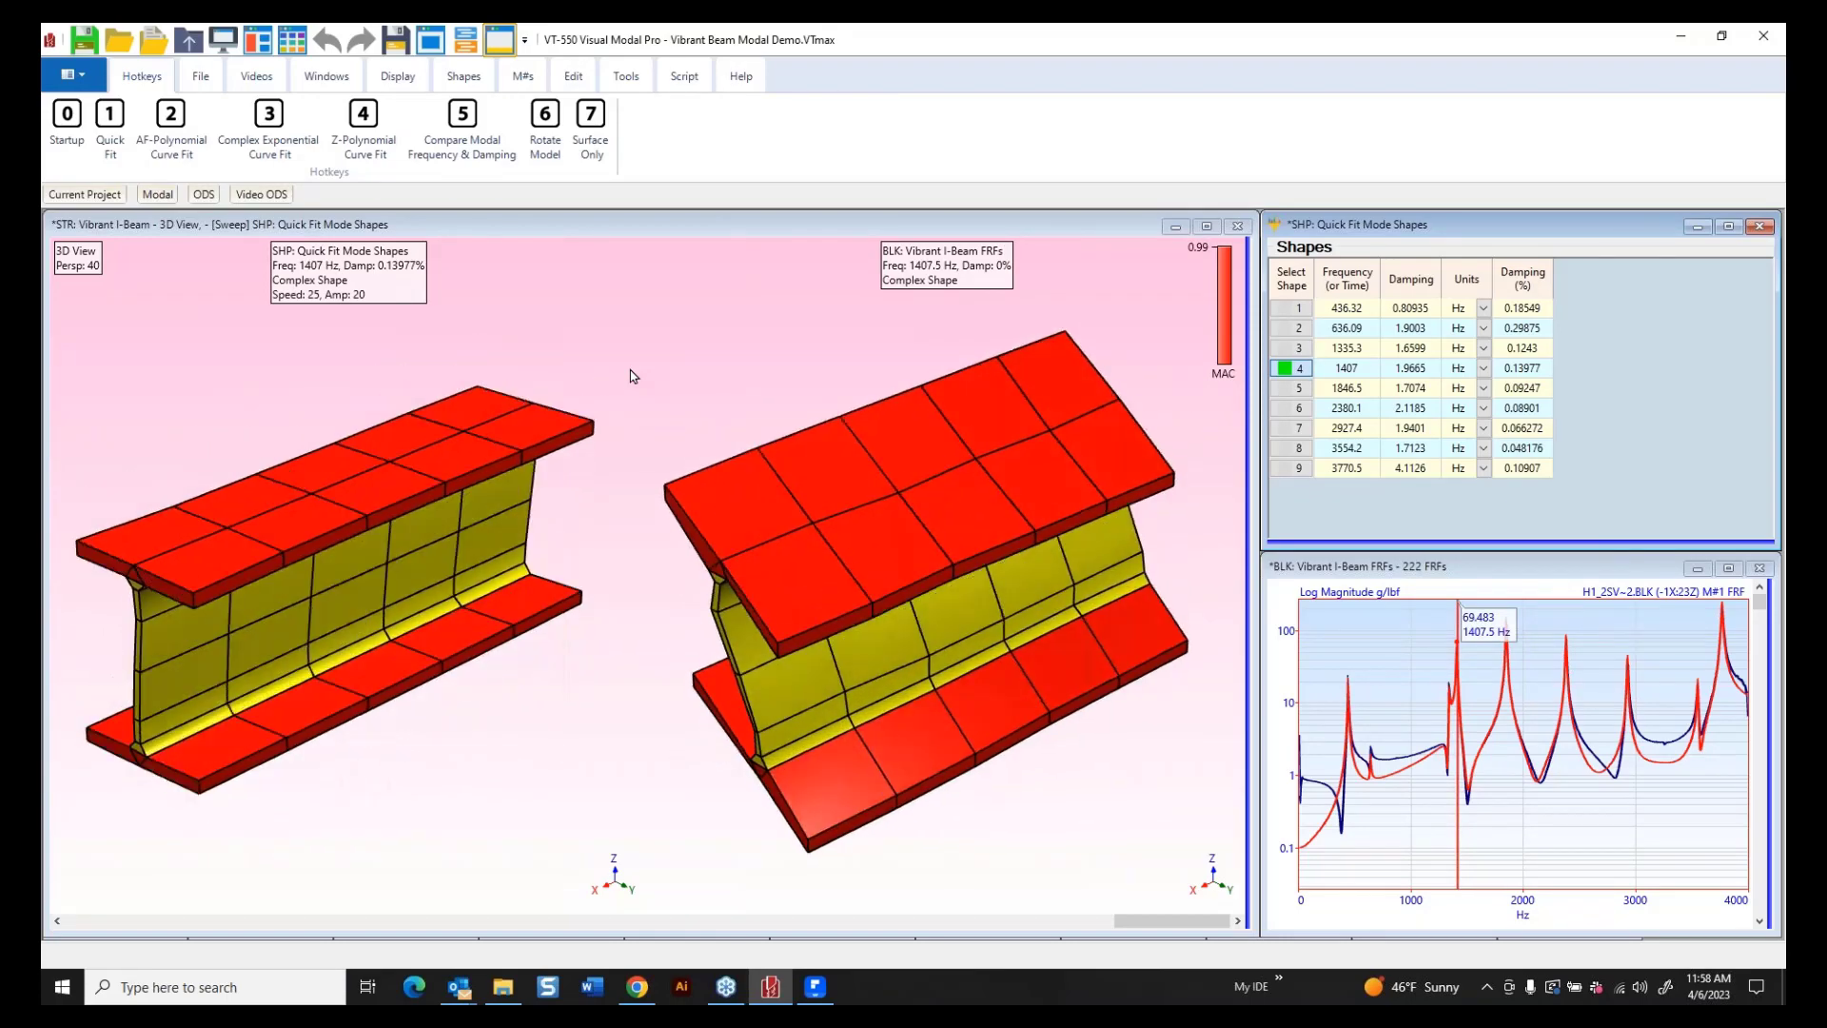
pyautogui.press('Down')
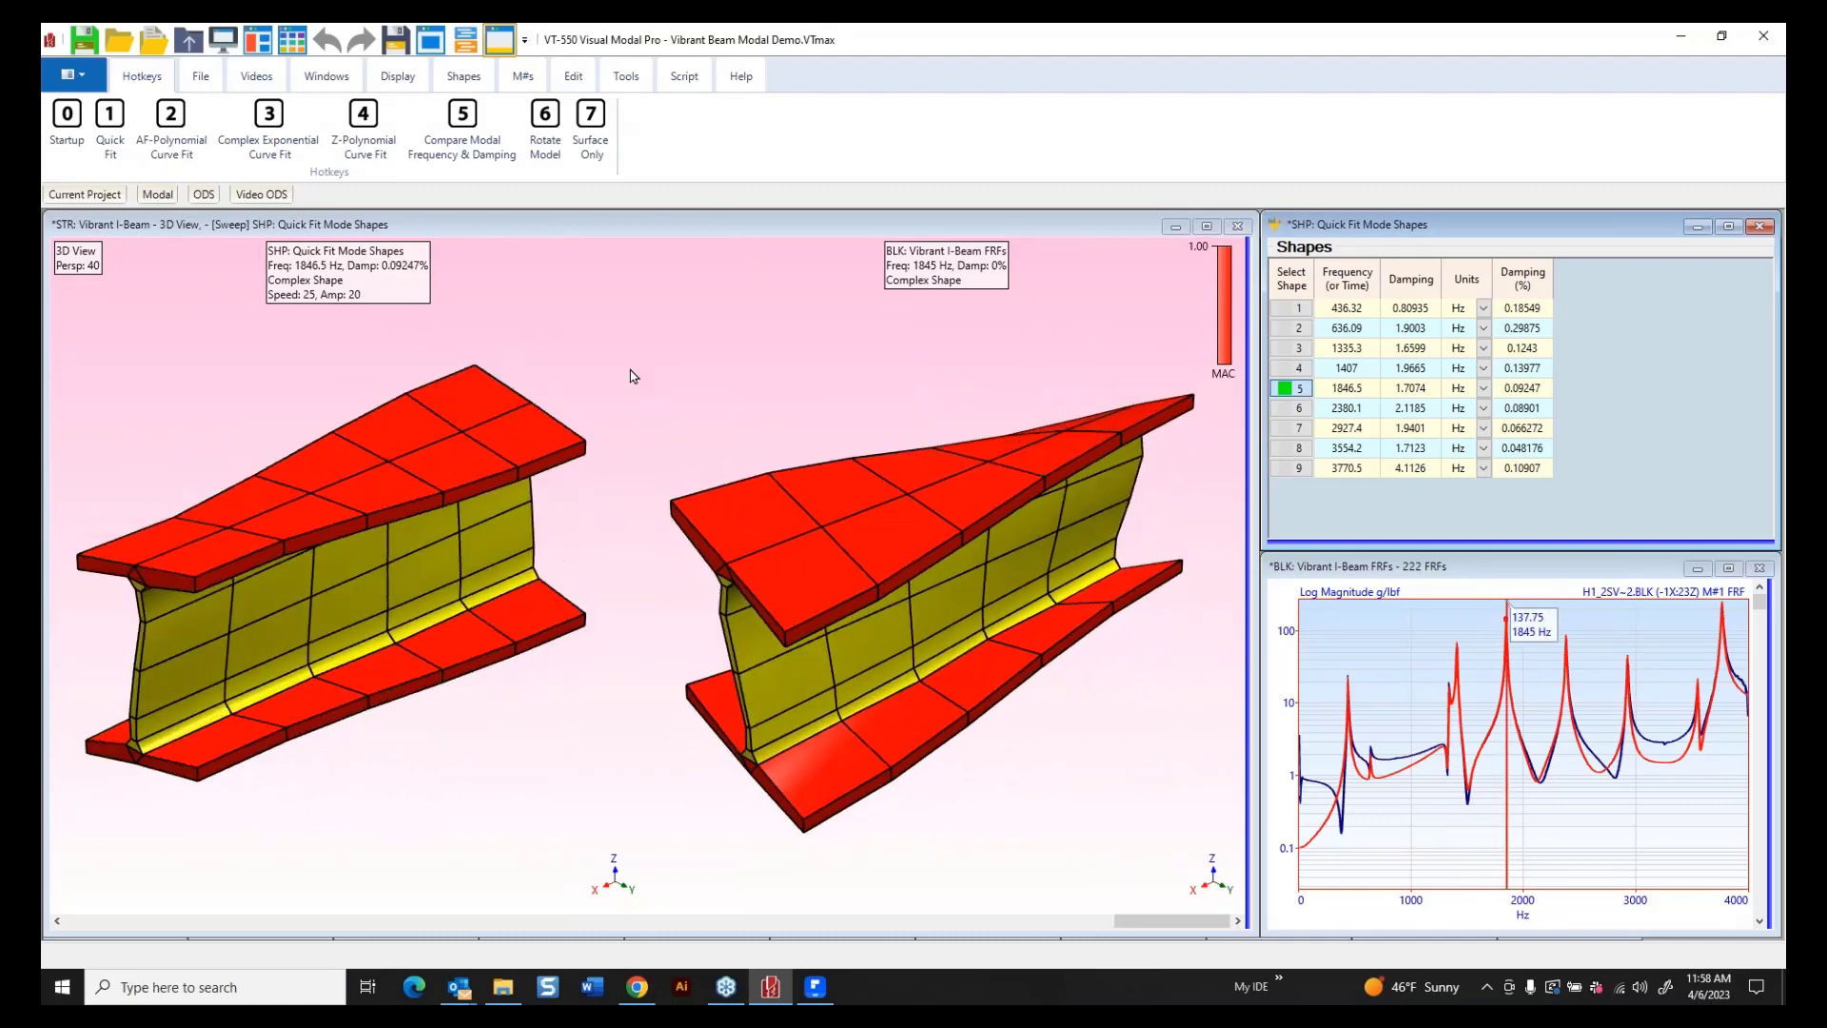
pyautogui.press('Down')
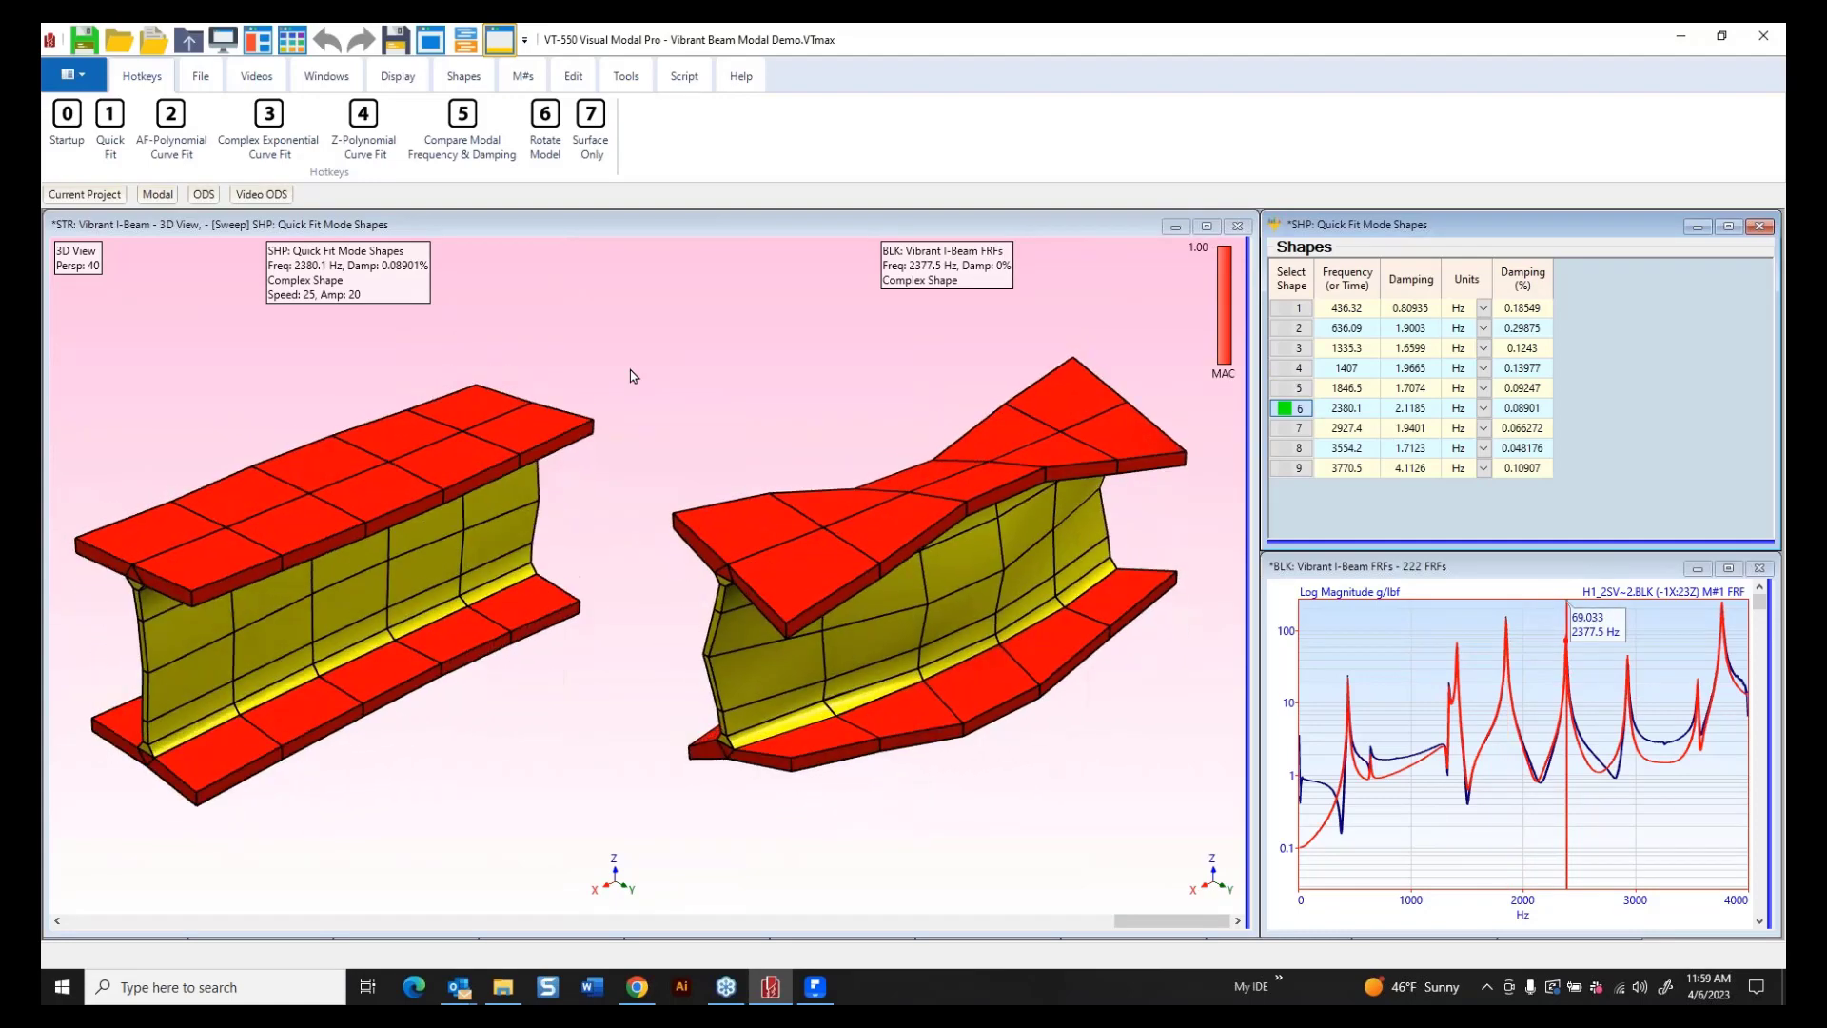
pyautogui.press('Down')
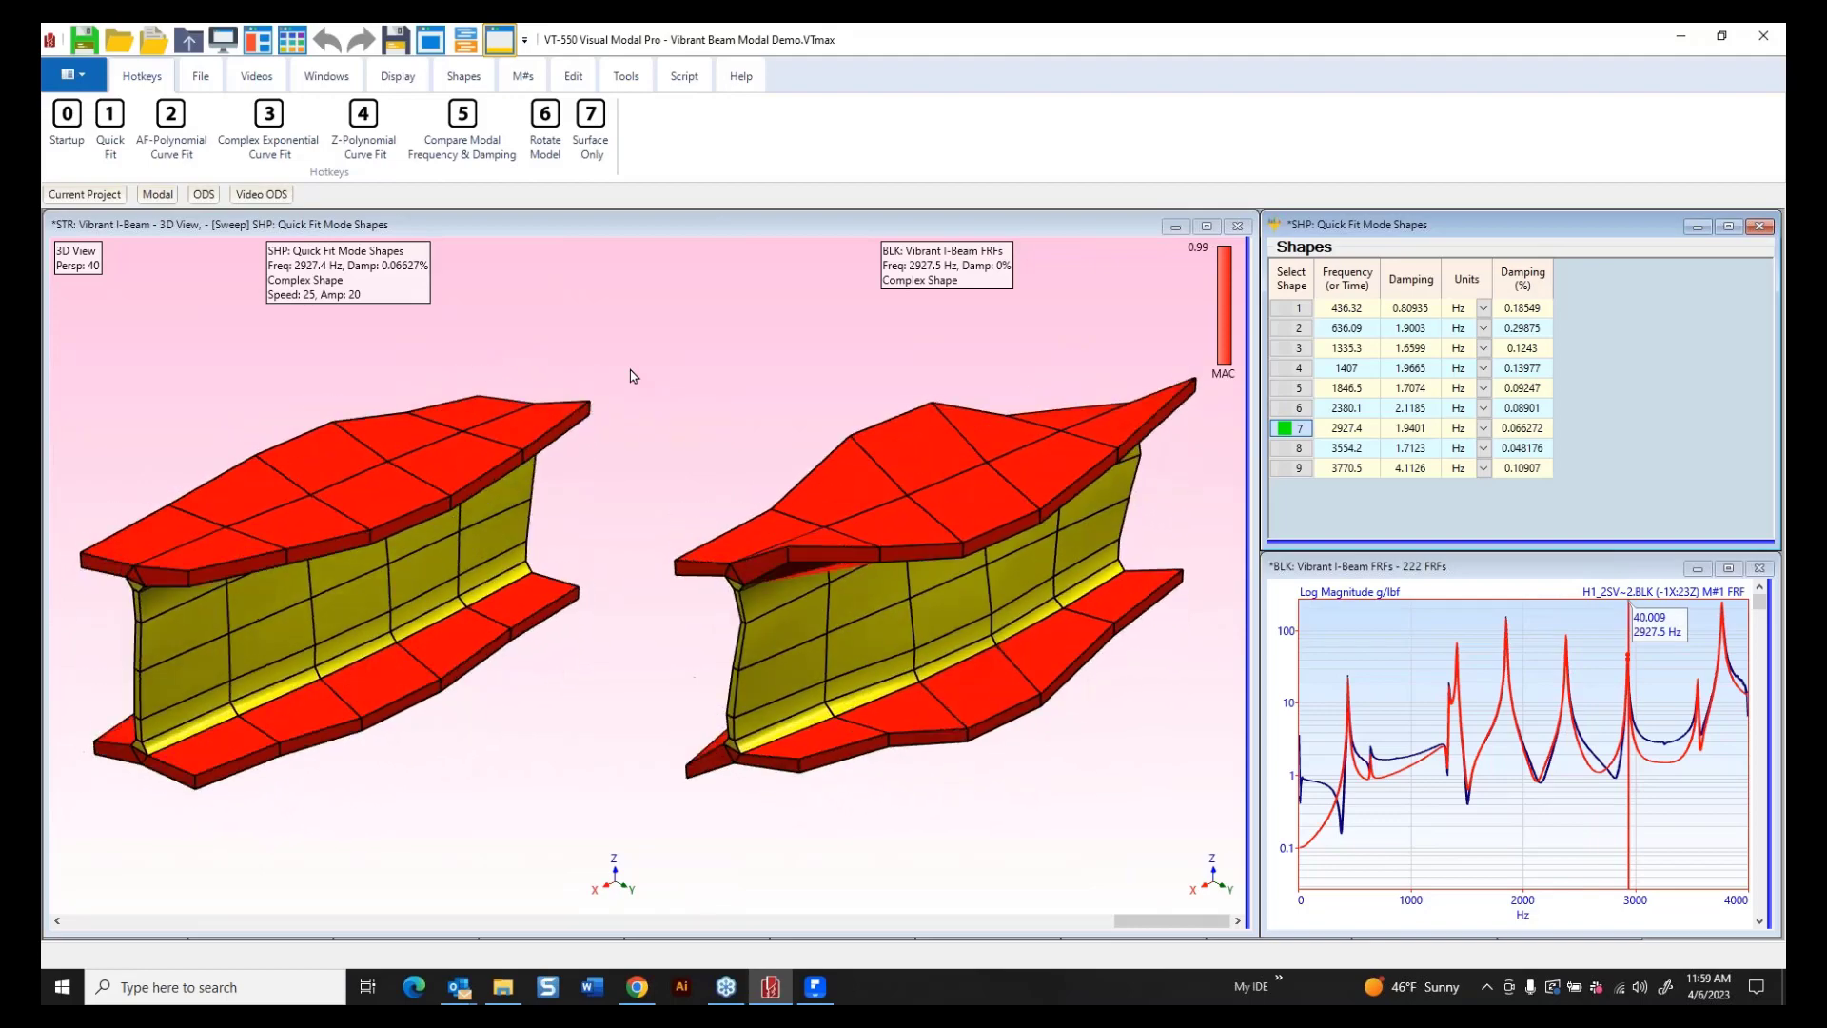
pyautogui.press('Down')
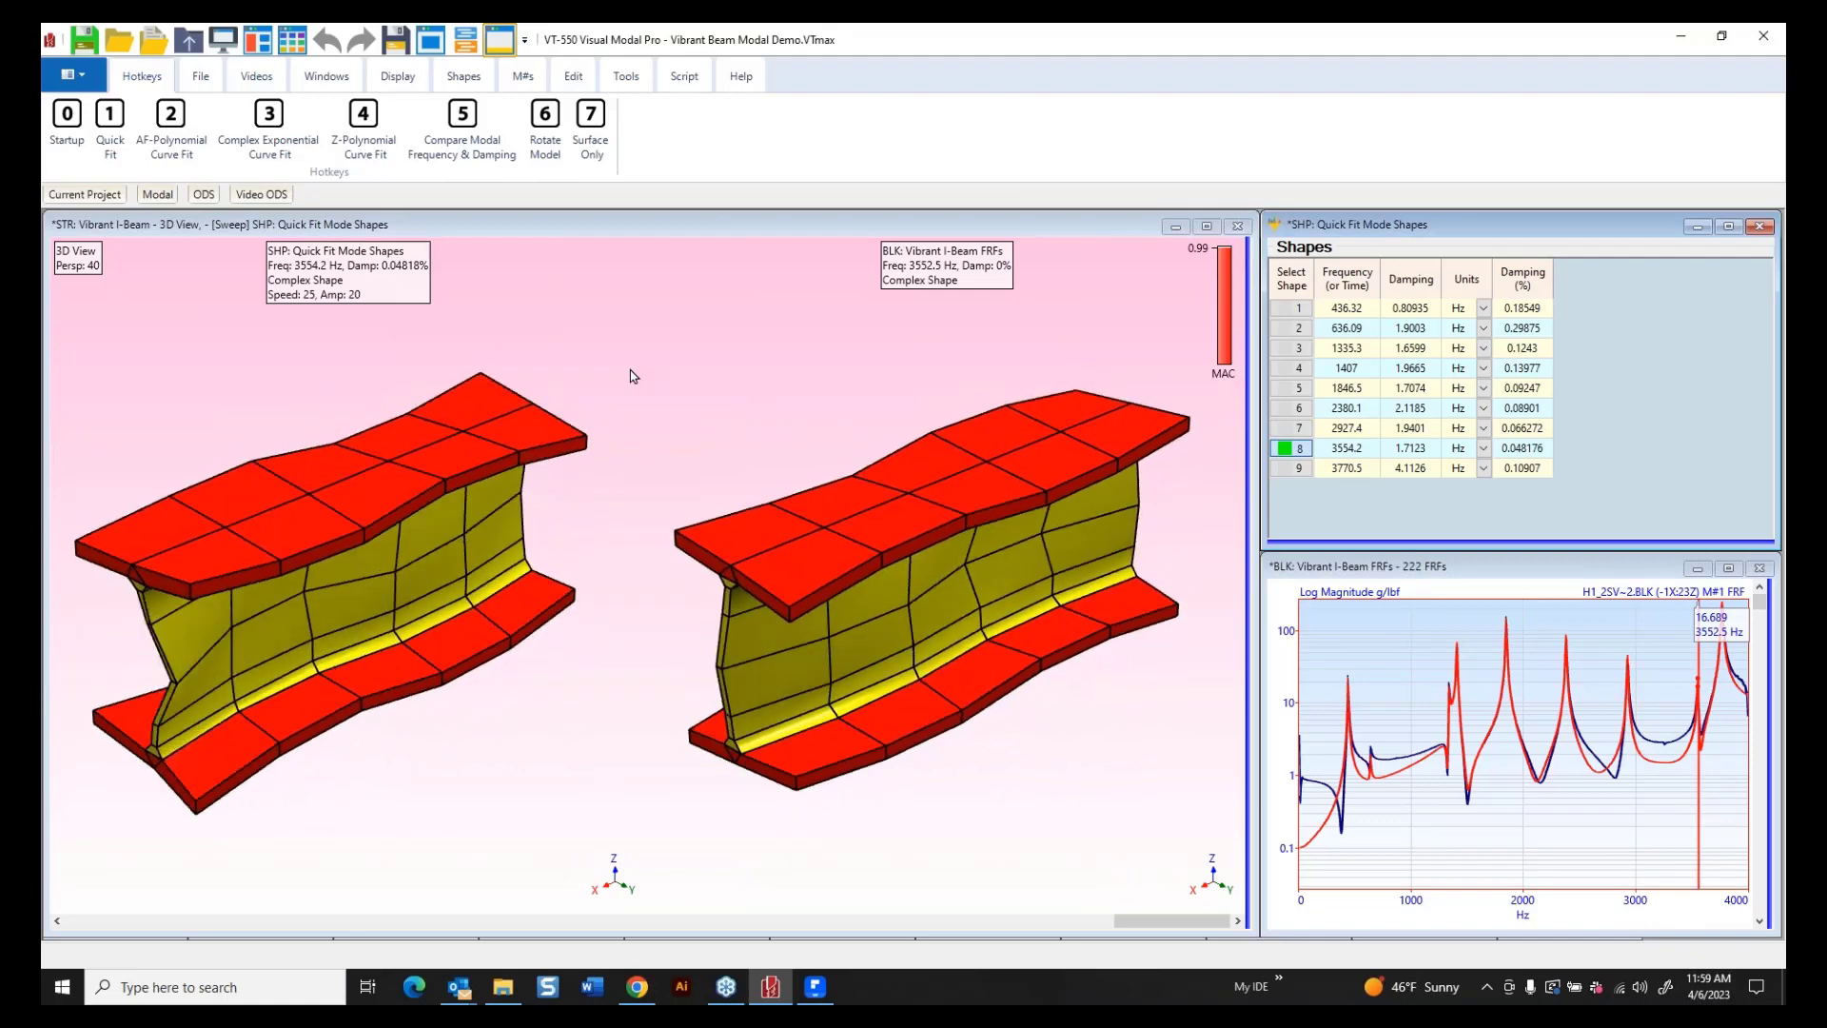
pyautogui.press('Down')
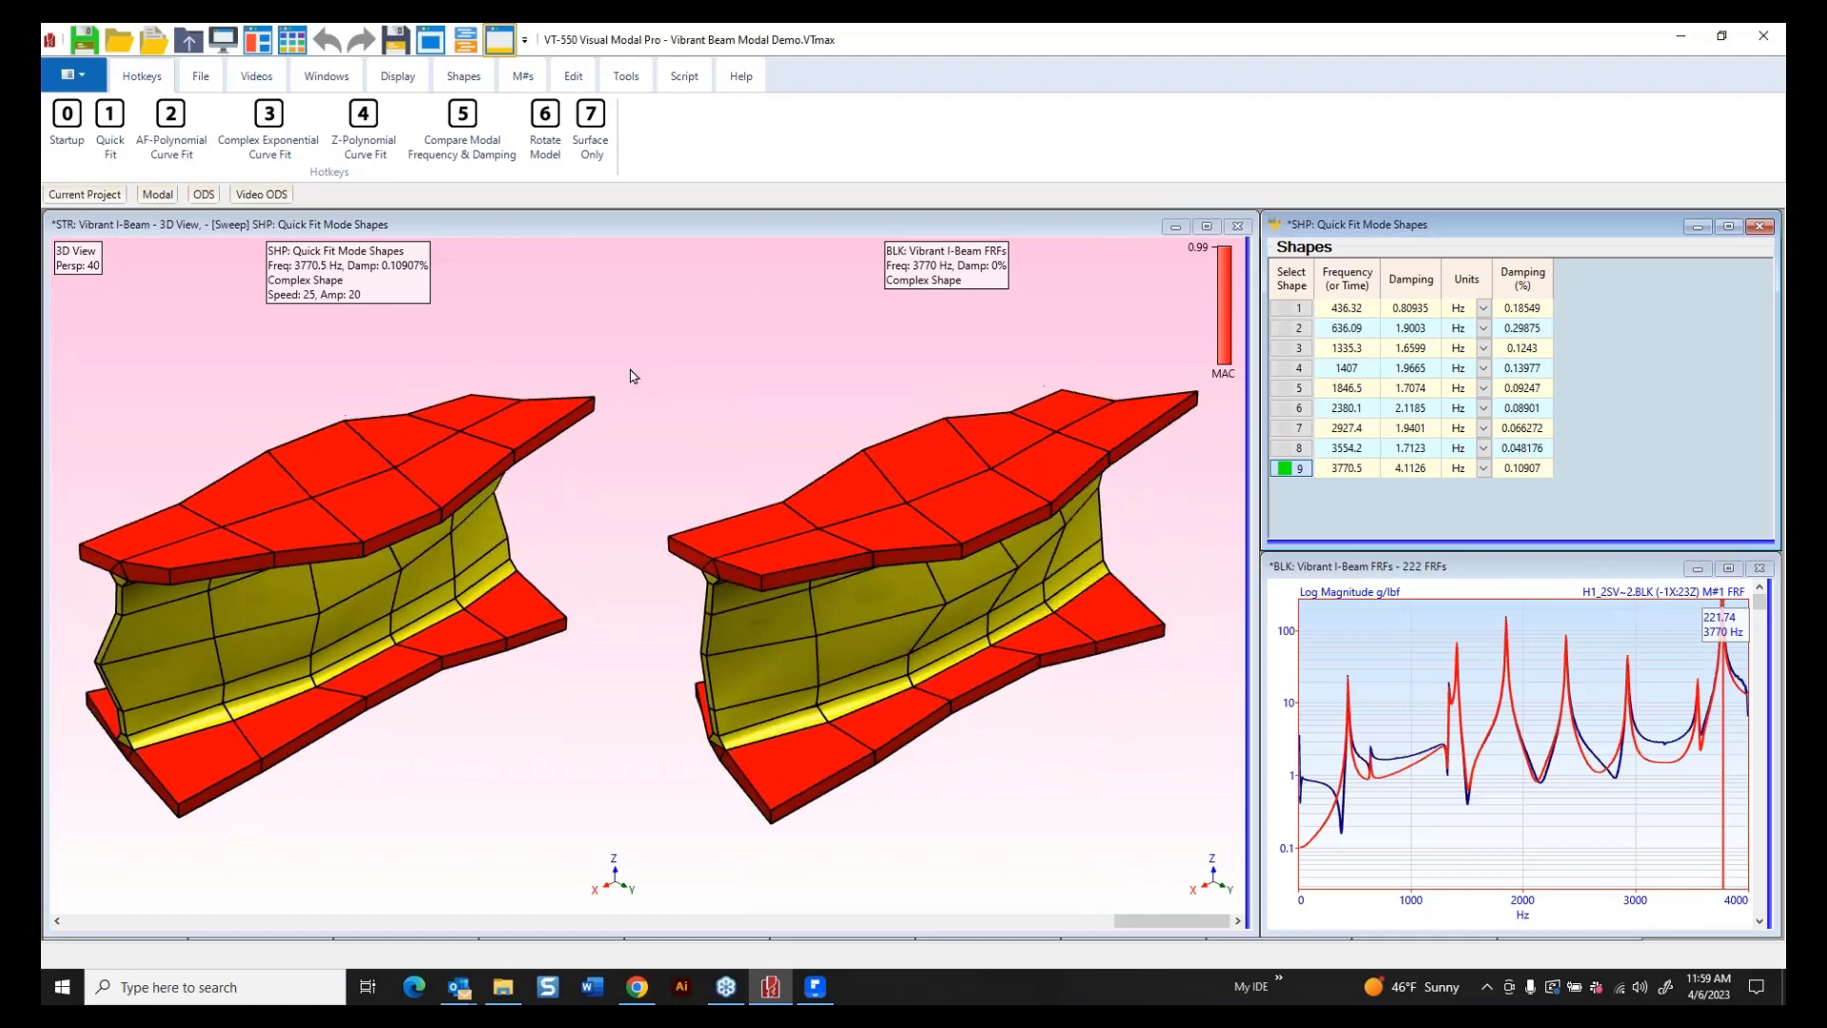
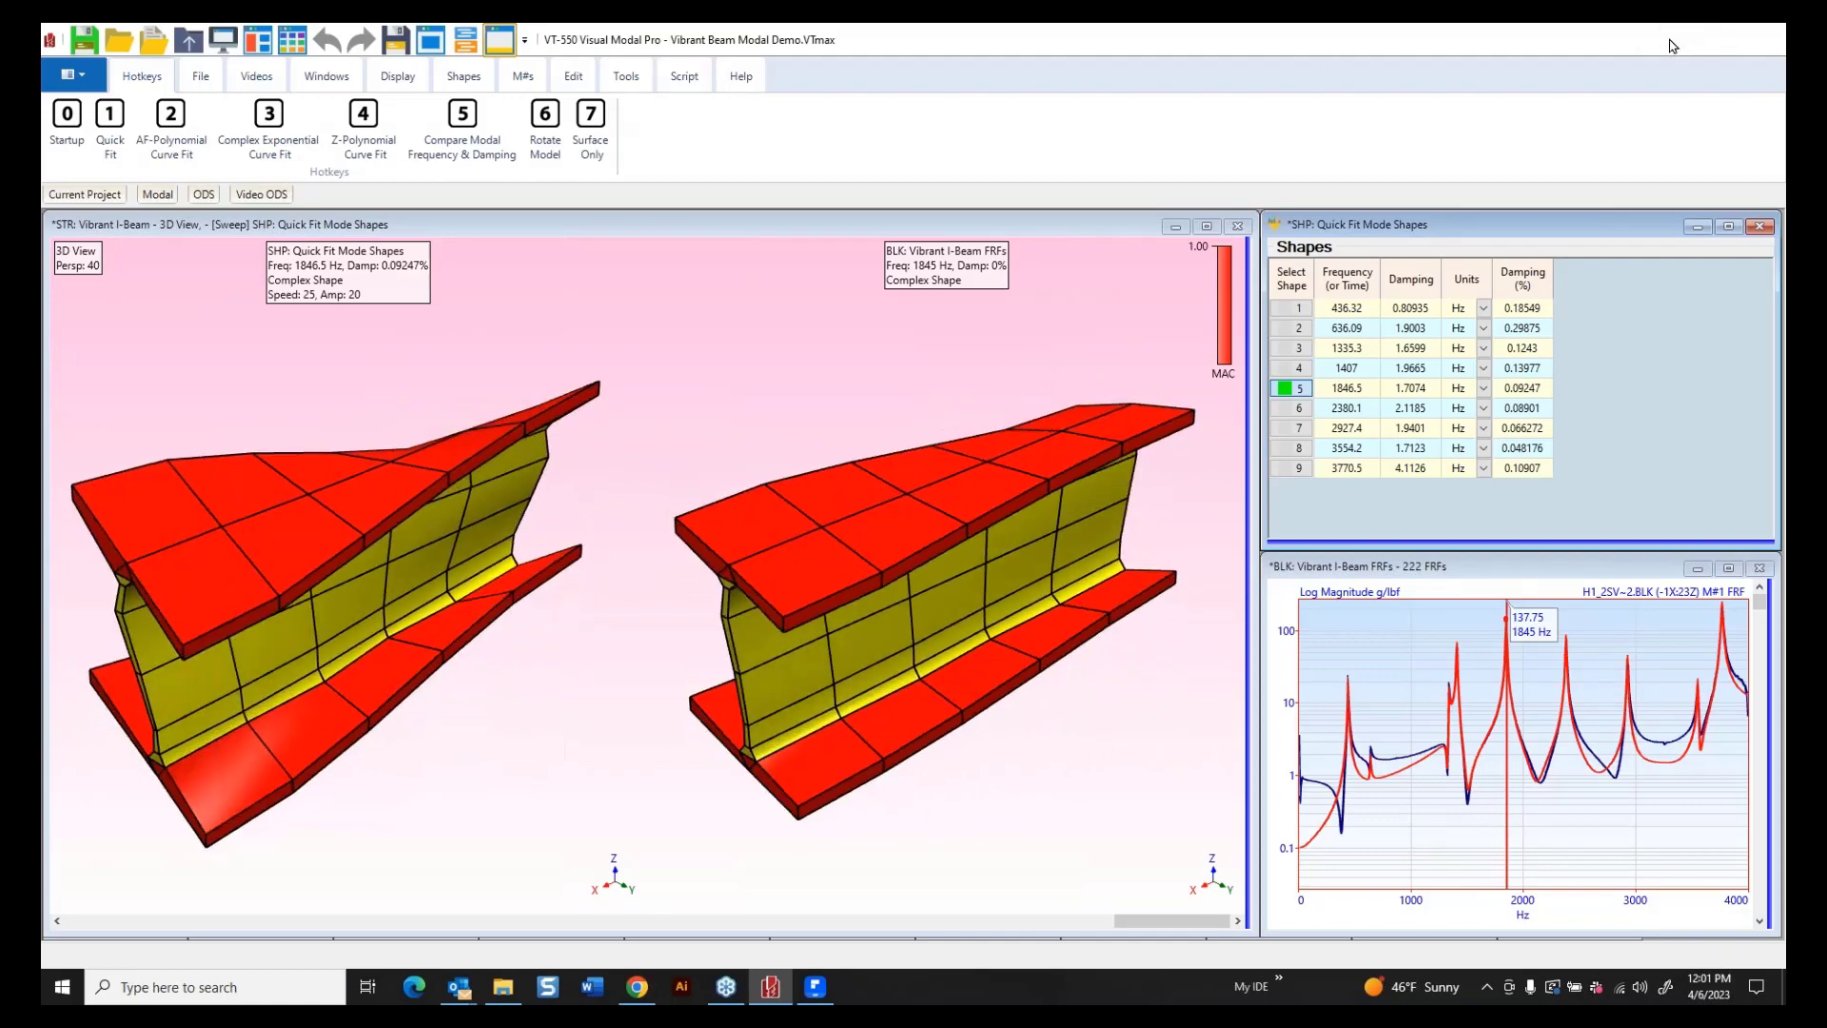
# Switch to Curve Fitting.pdf in PDFelement and review page 14, "Modal Test - Start to Finish", before minimizing it.
pyautogui.click(1672, 45)
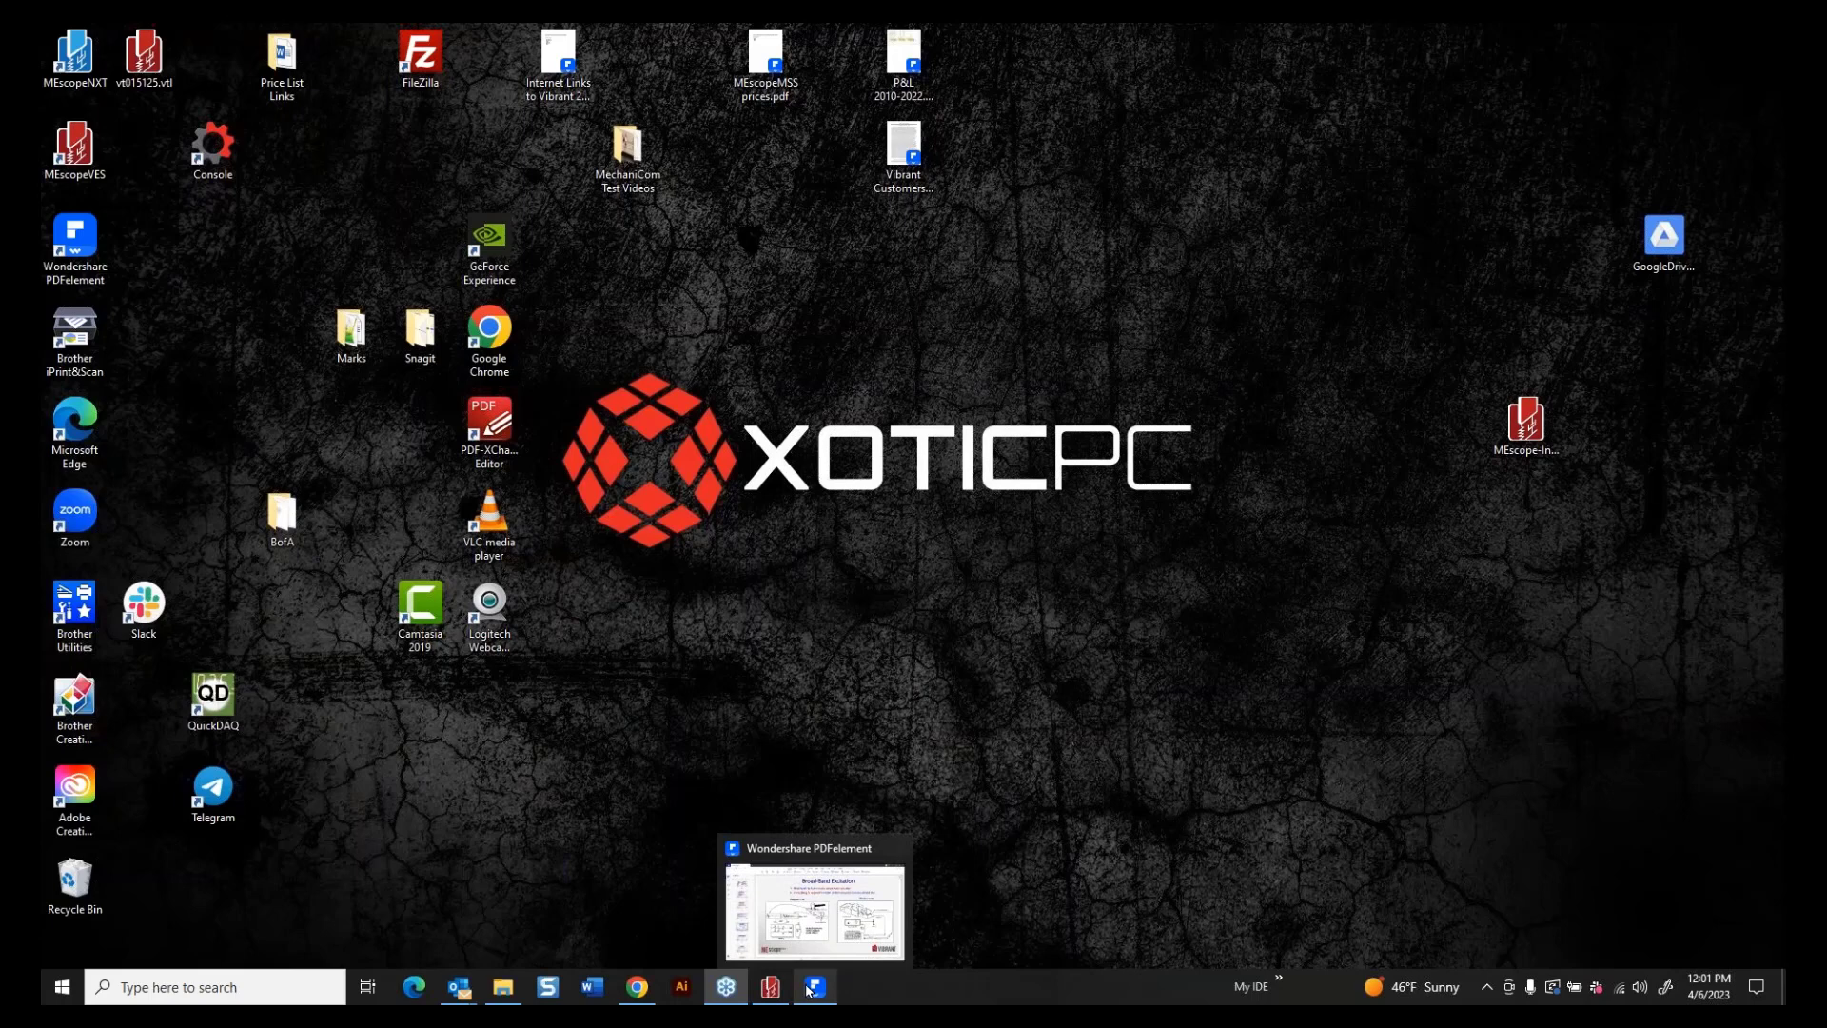
pyautogui.click(814, 986)
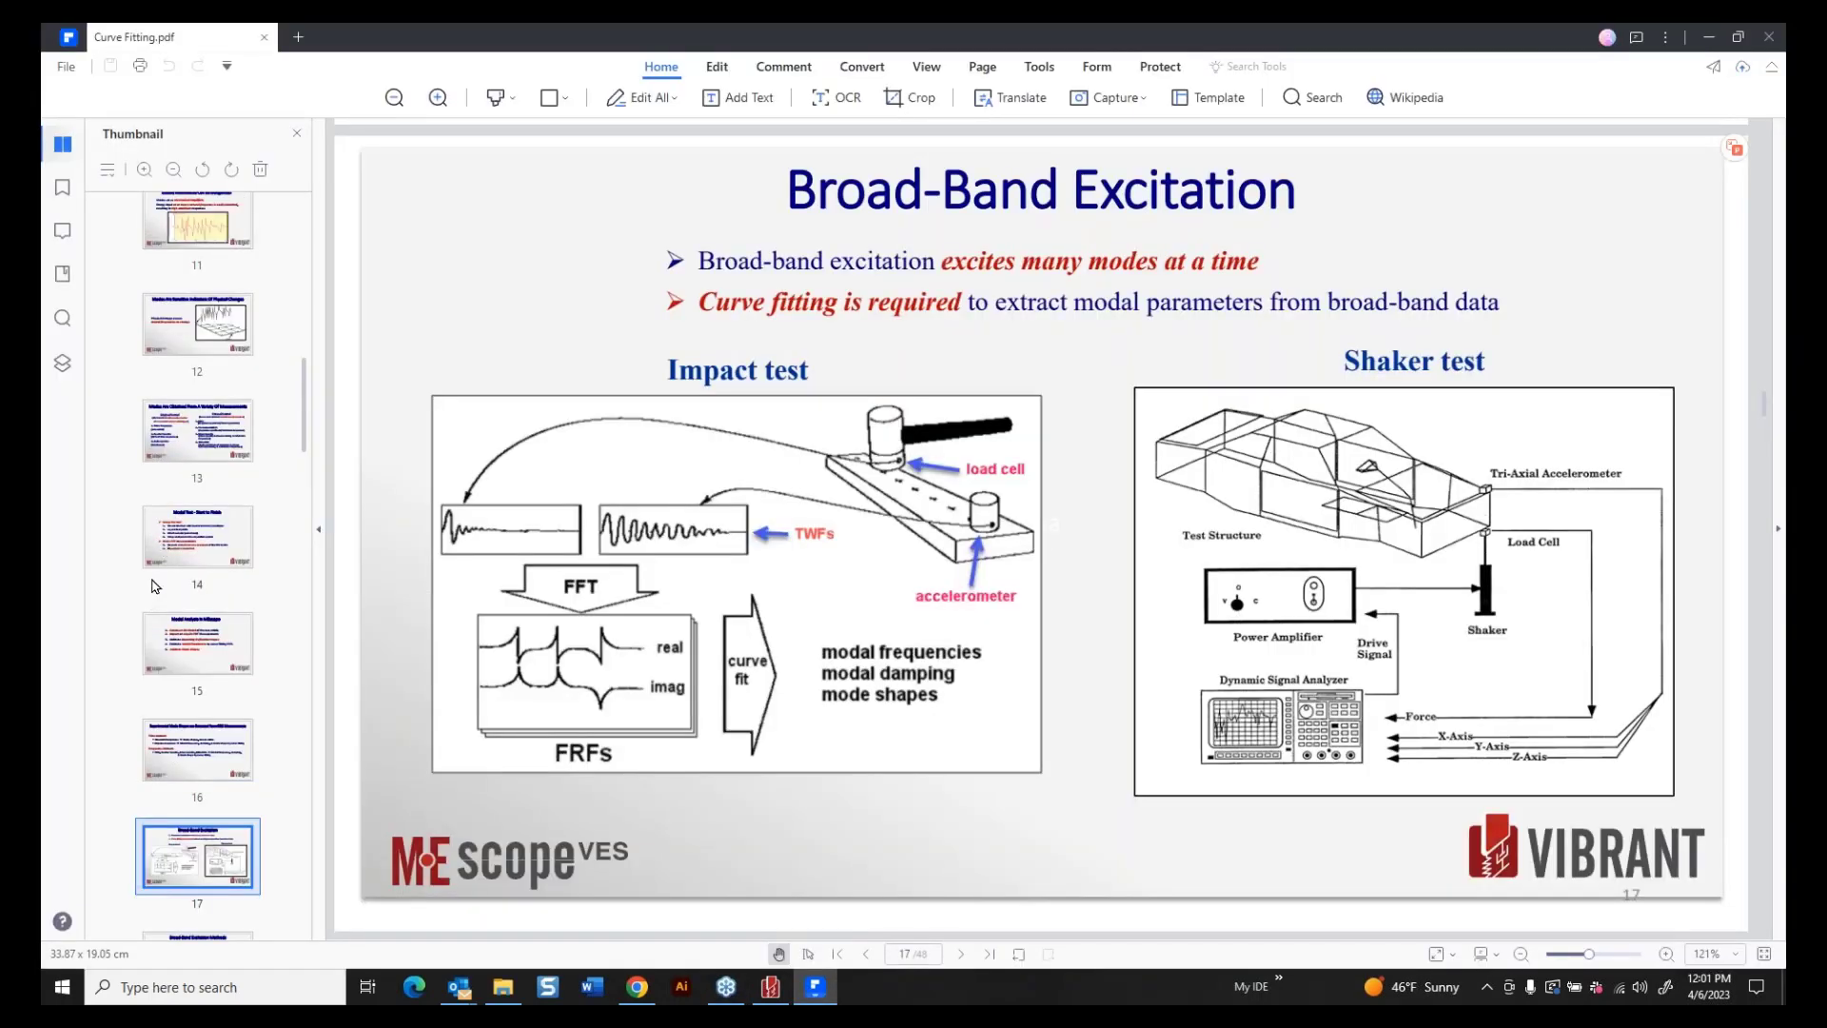
pyautogui.click(167, 549)
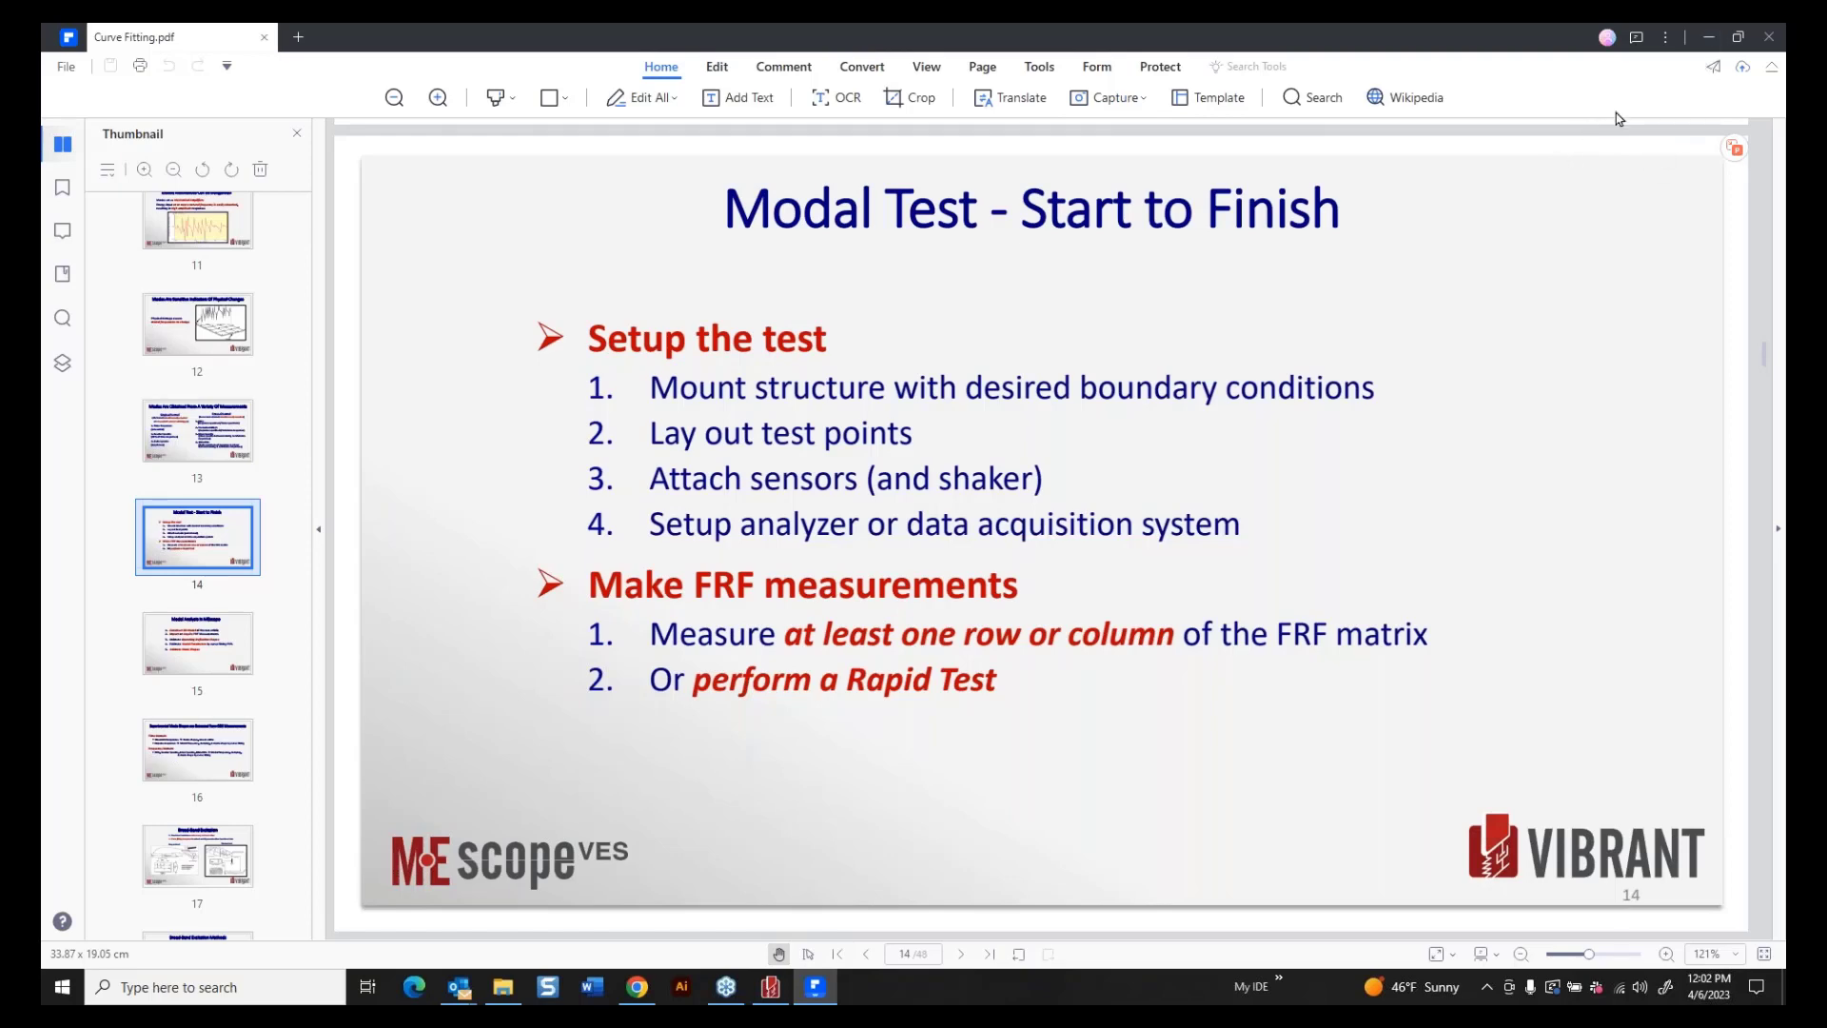
pyautogui.click(1704, 39)
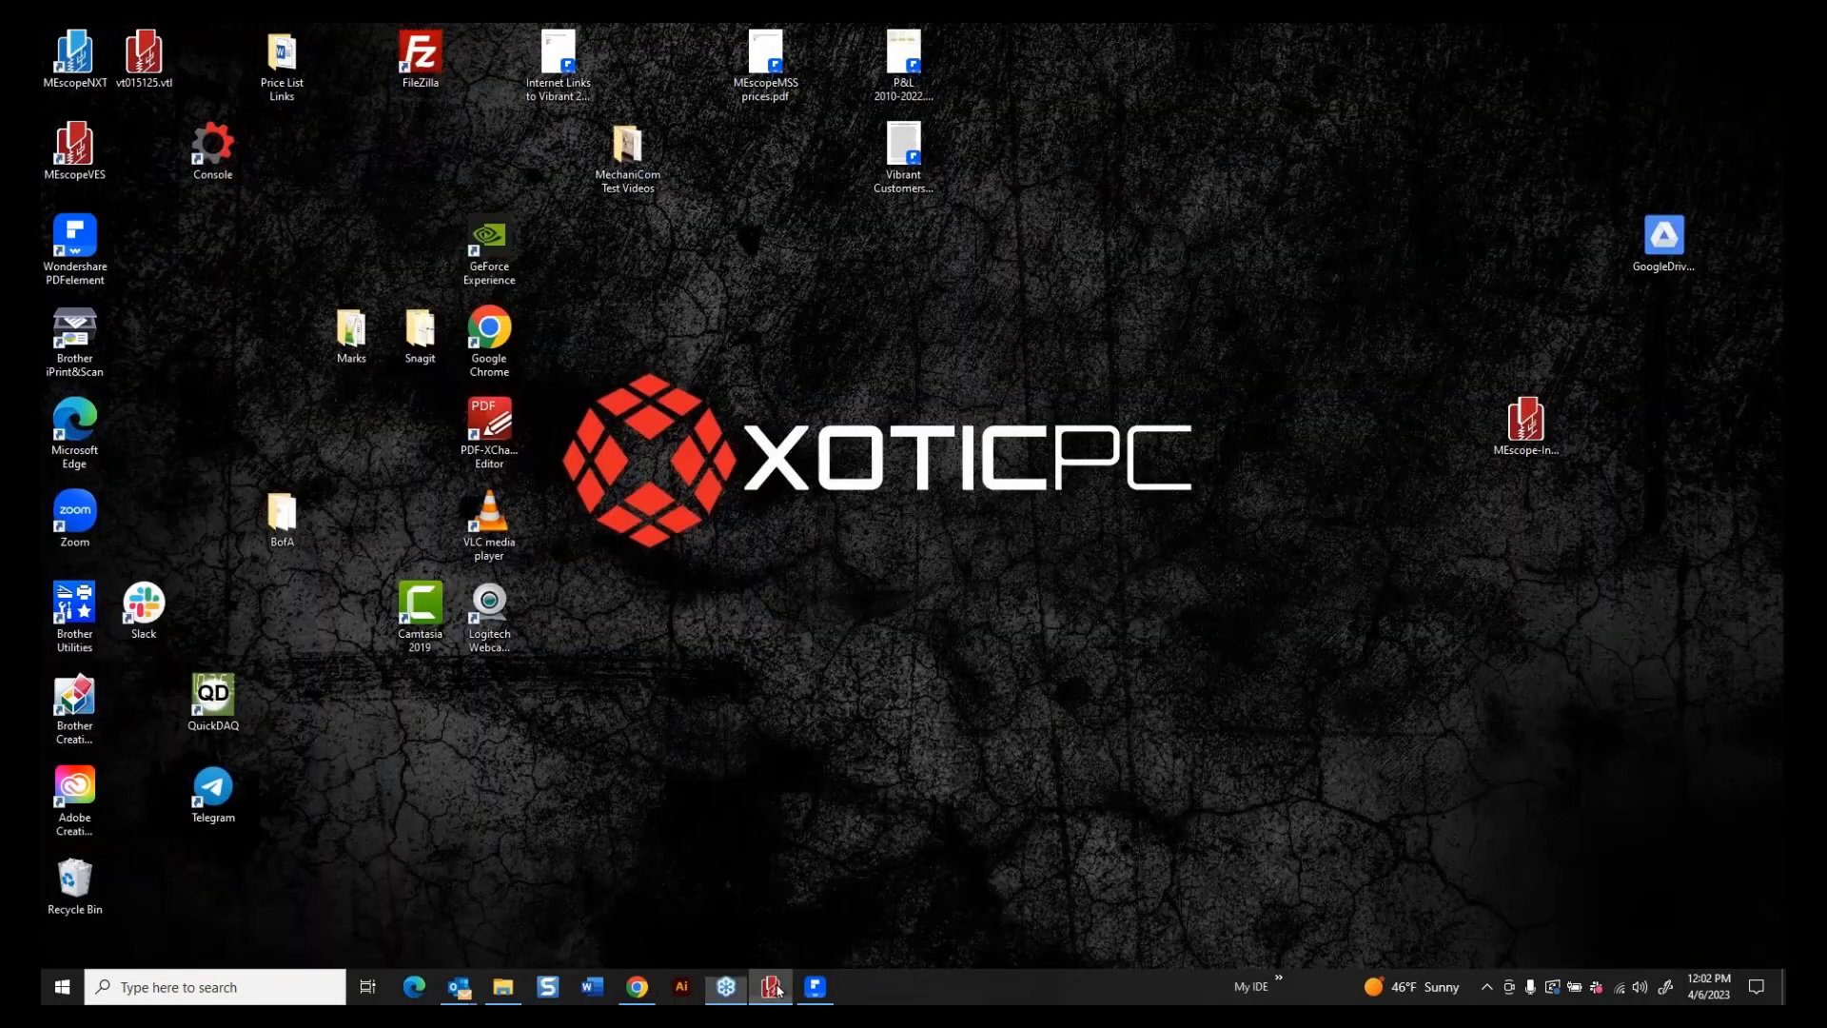
# Return to ME'scope and open the Flat Plate Modal Demo without saving the Vibrant Beam files, answering No to opening it as a DEMO project.
pyautogui.click(773, 989)
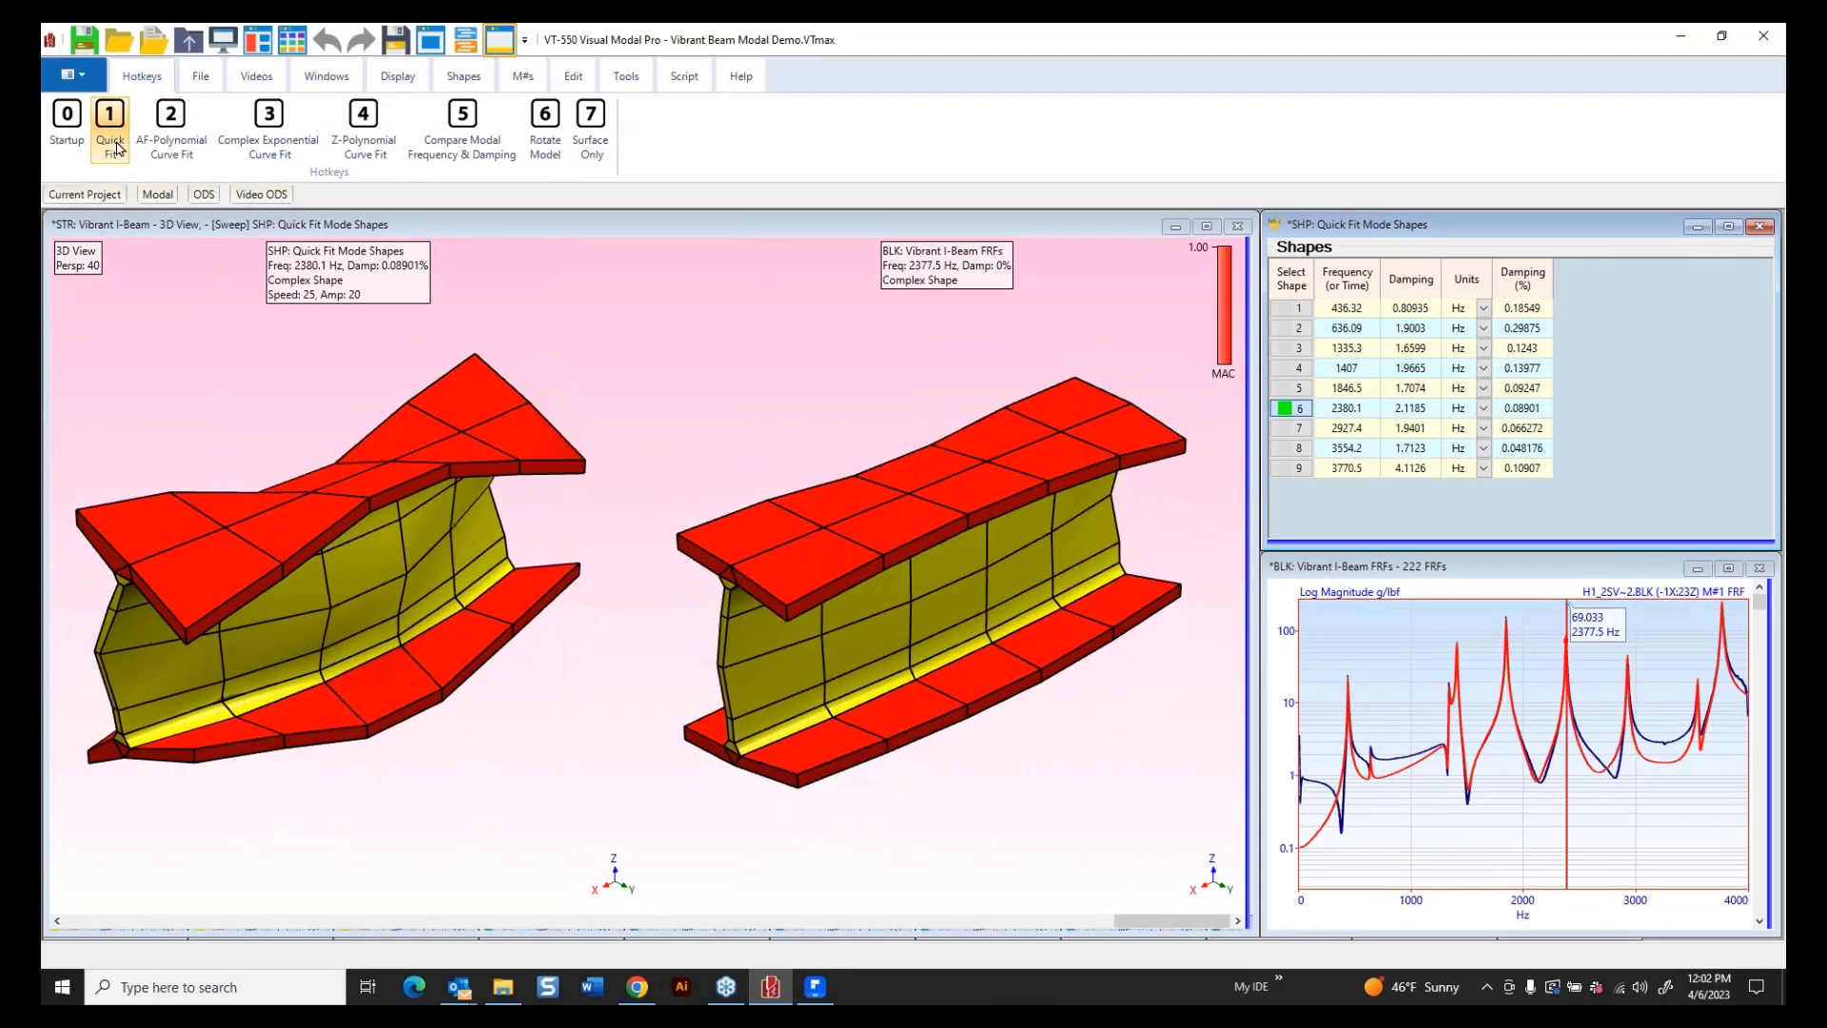
pyautogui.click(155, 195)
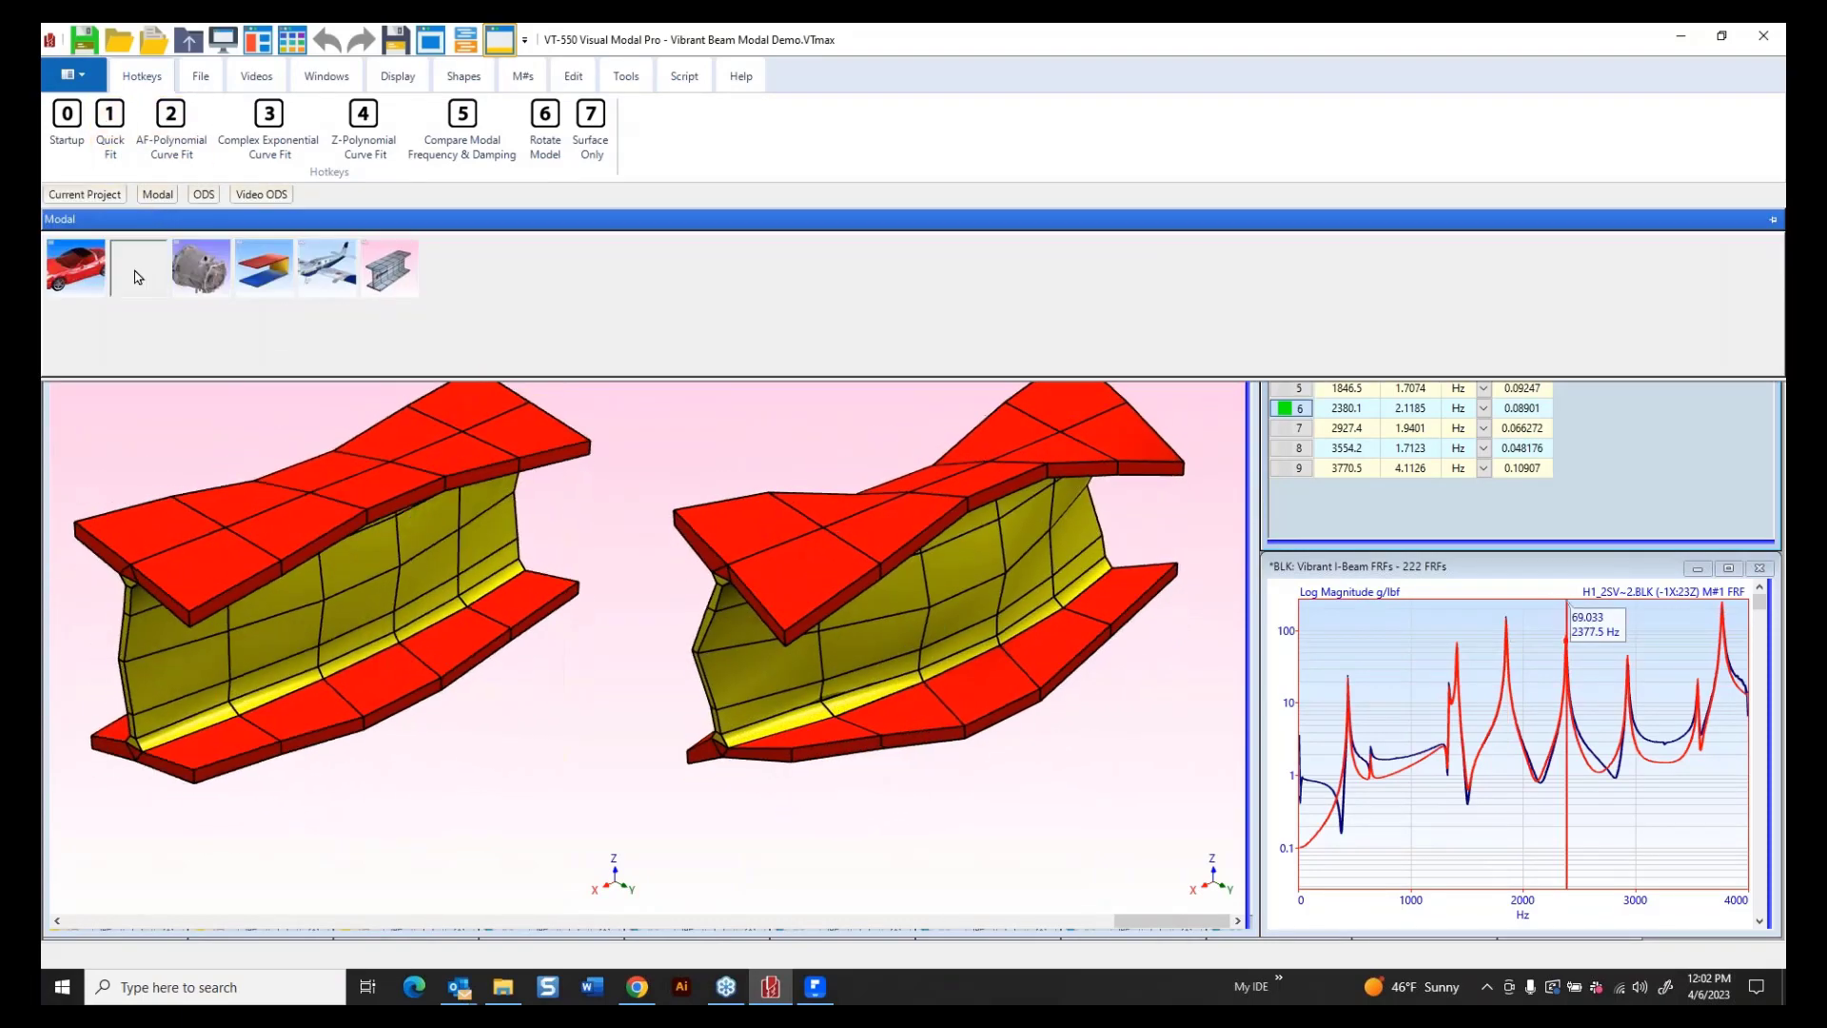
pyautogui.click(138, 268)
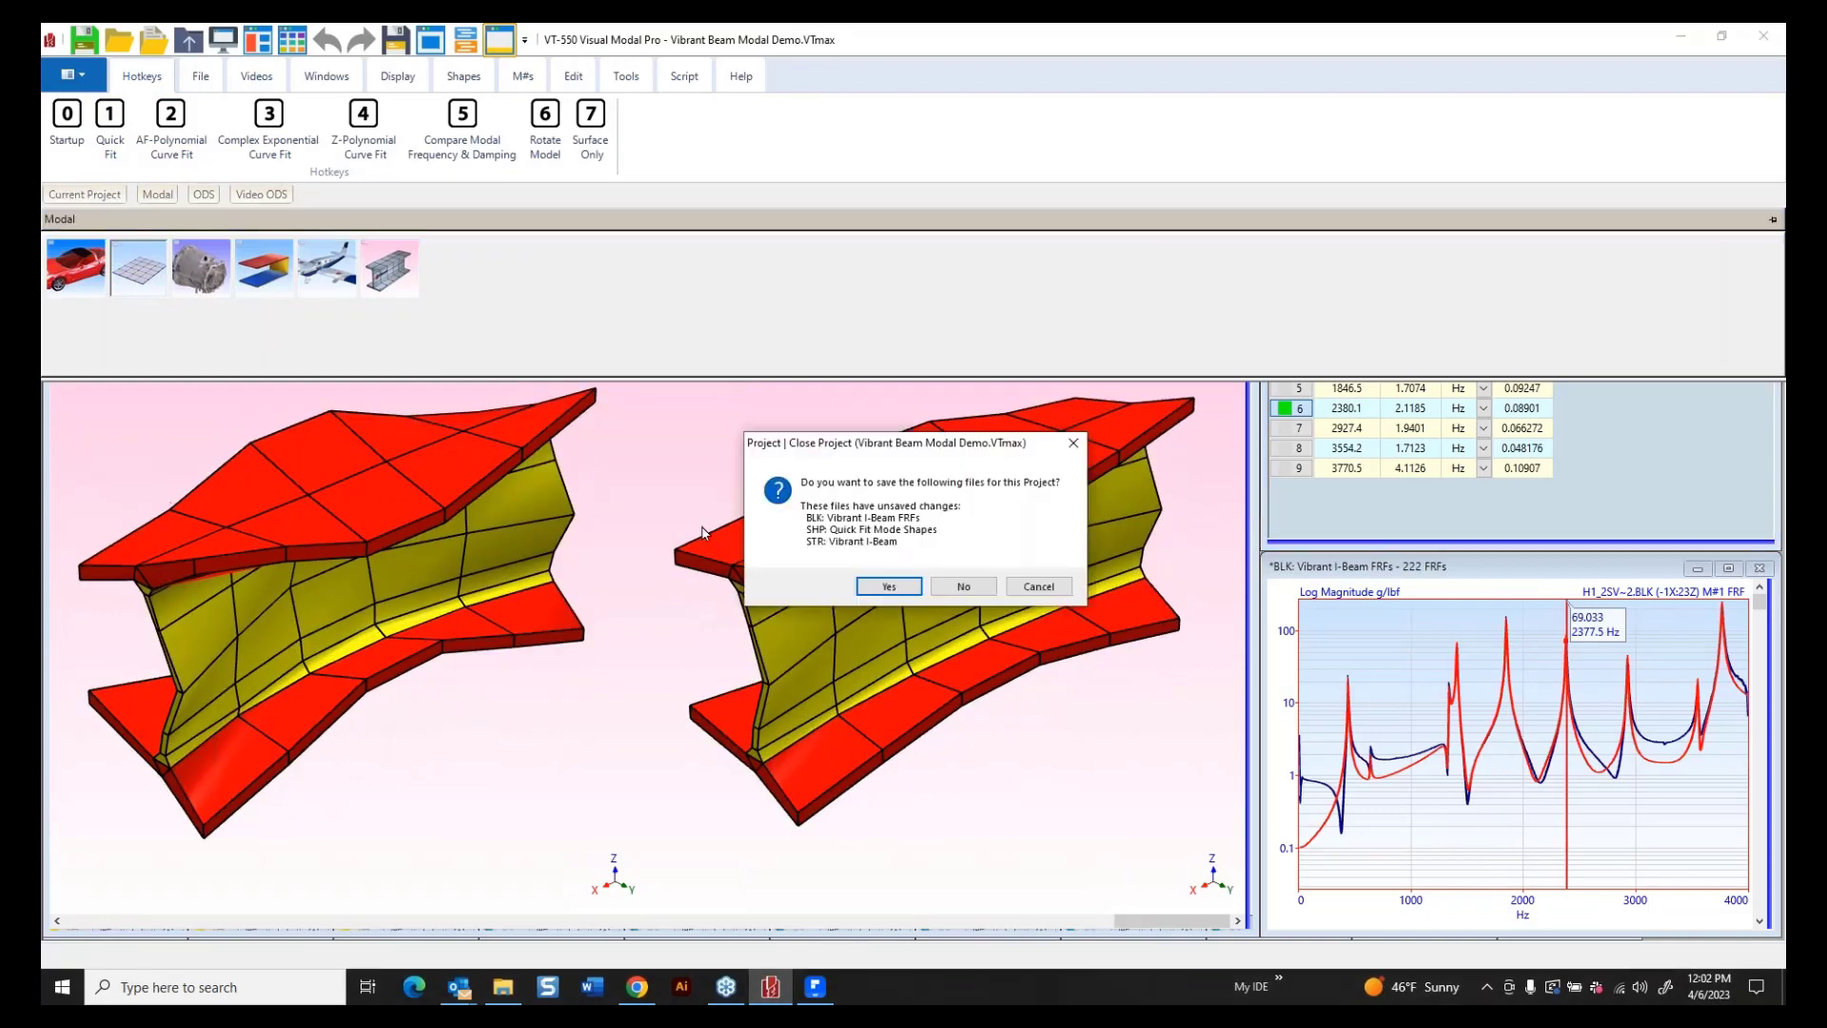
pyautogui.click(963, 585)
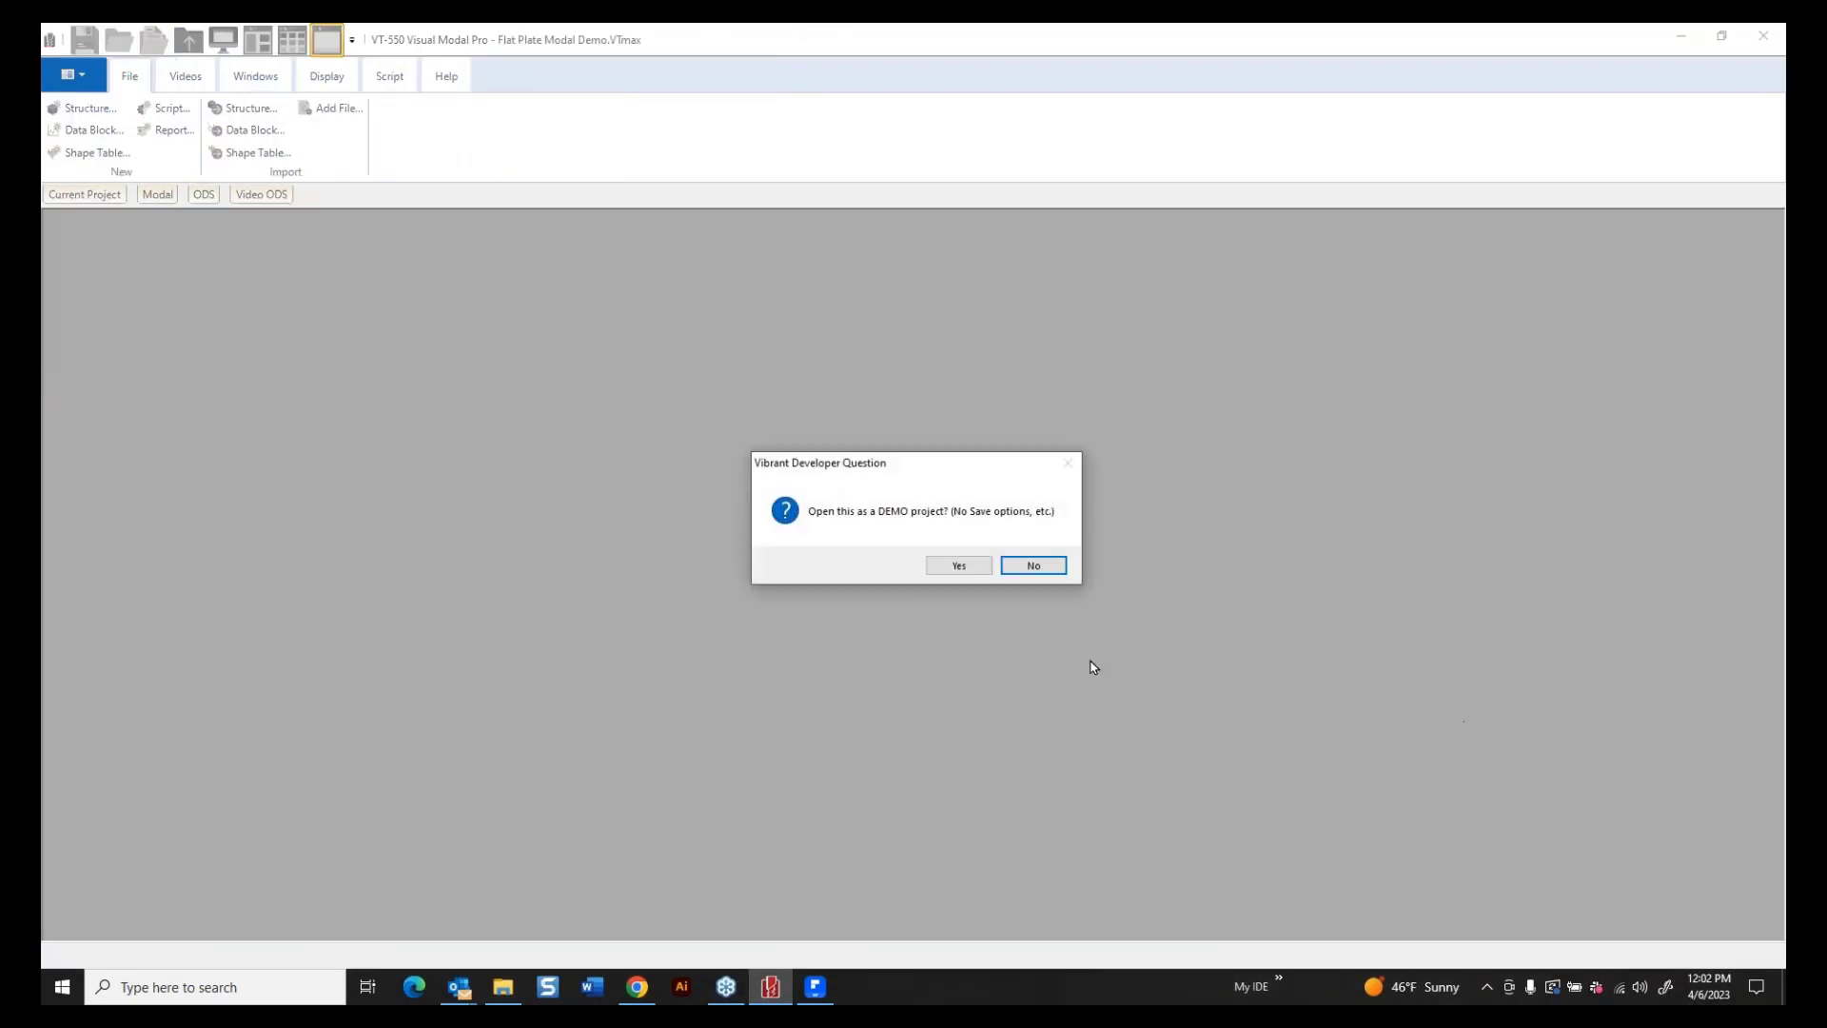
pyautogui.click(1021, 572)
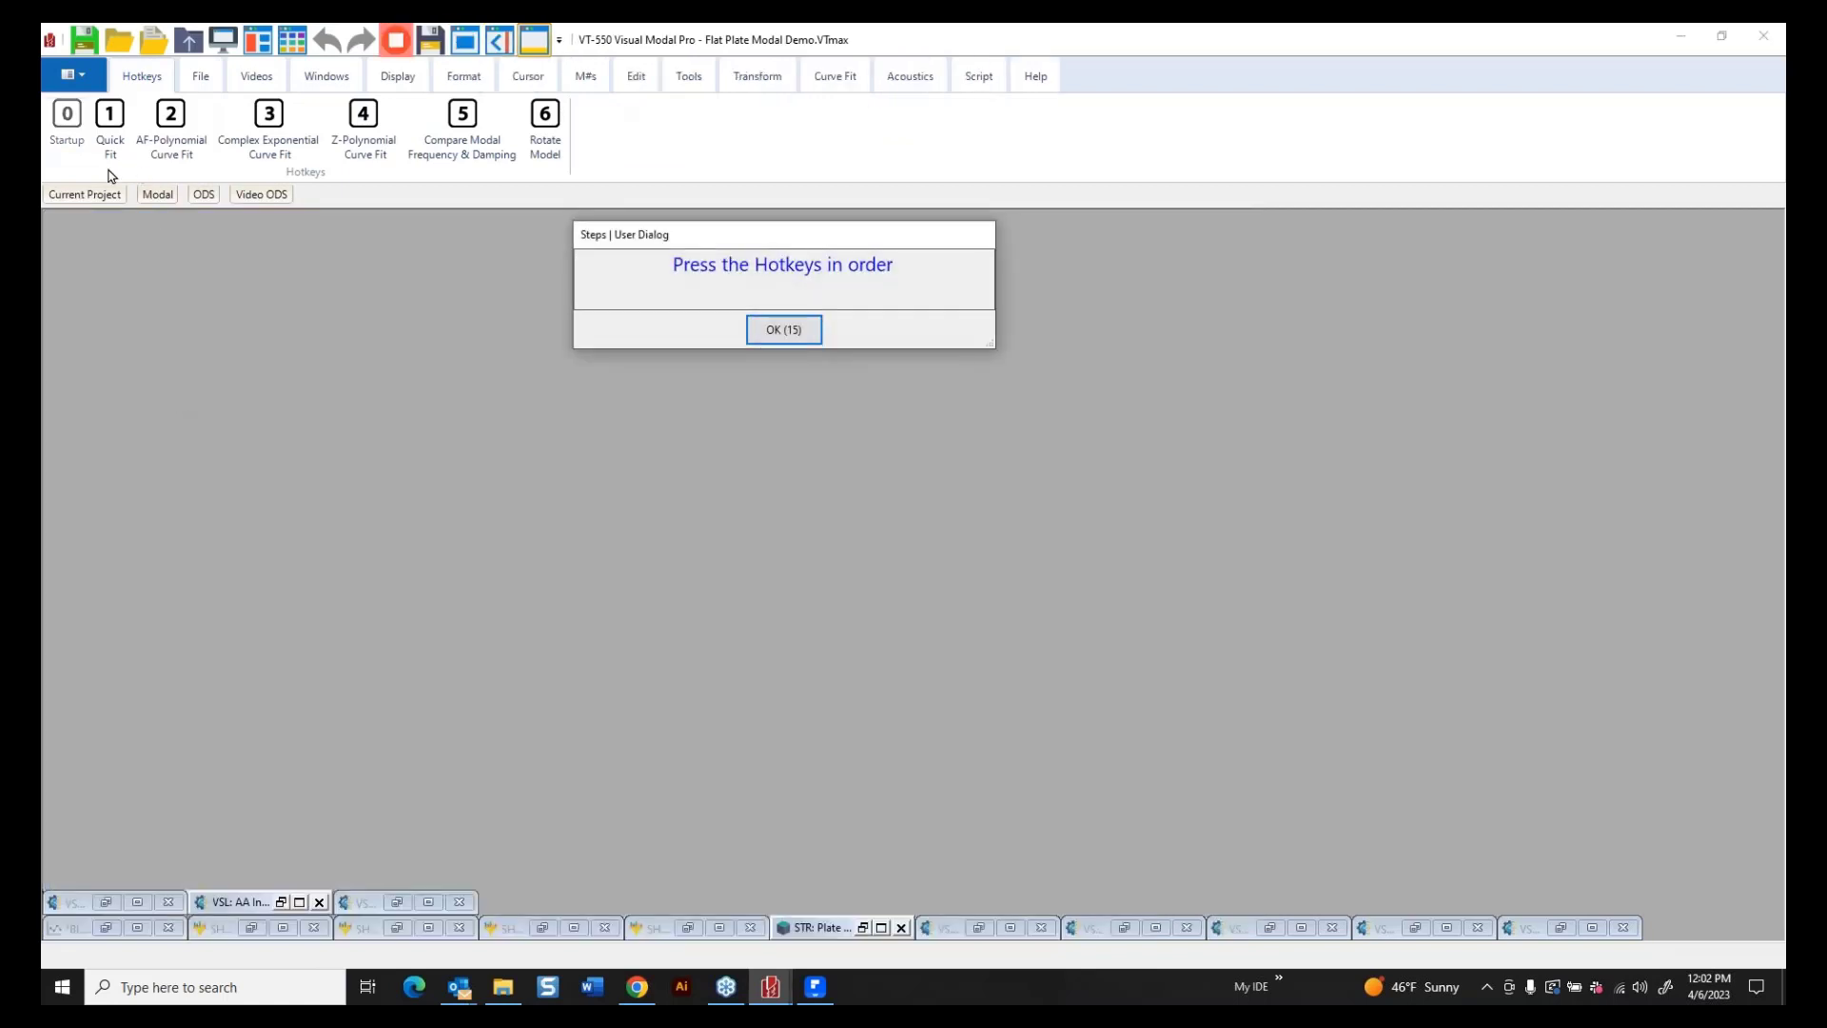
pyautogui.click(782, 330)
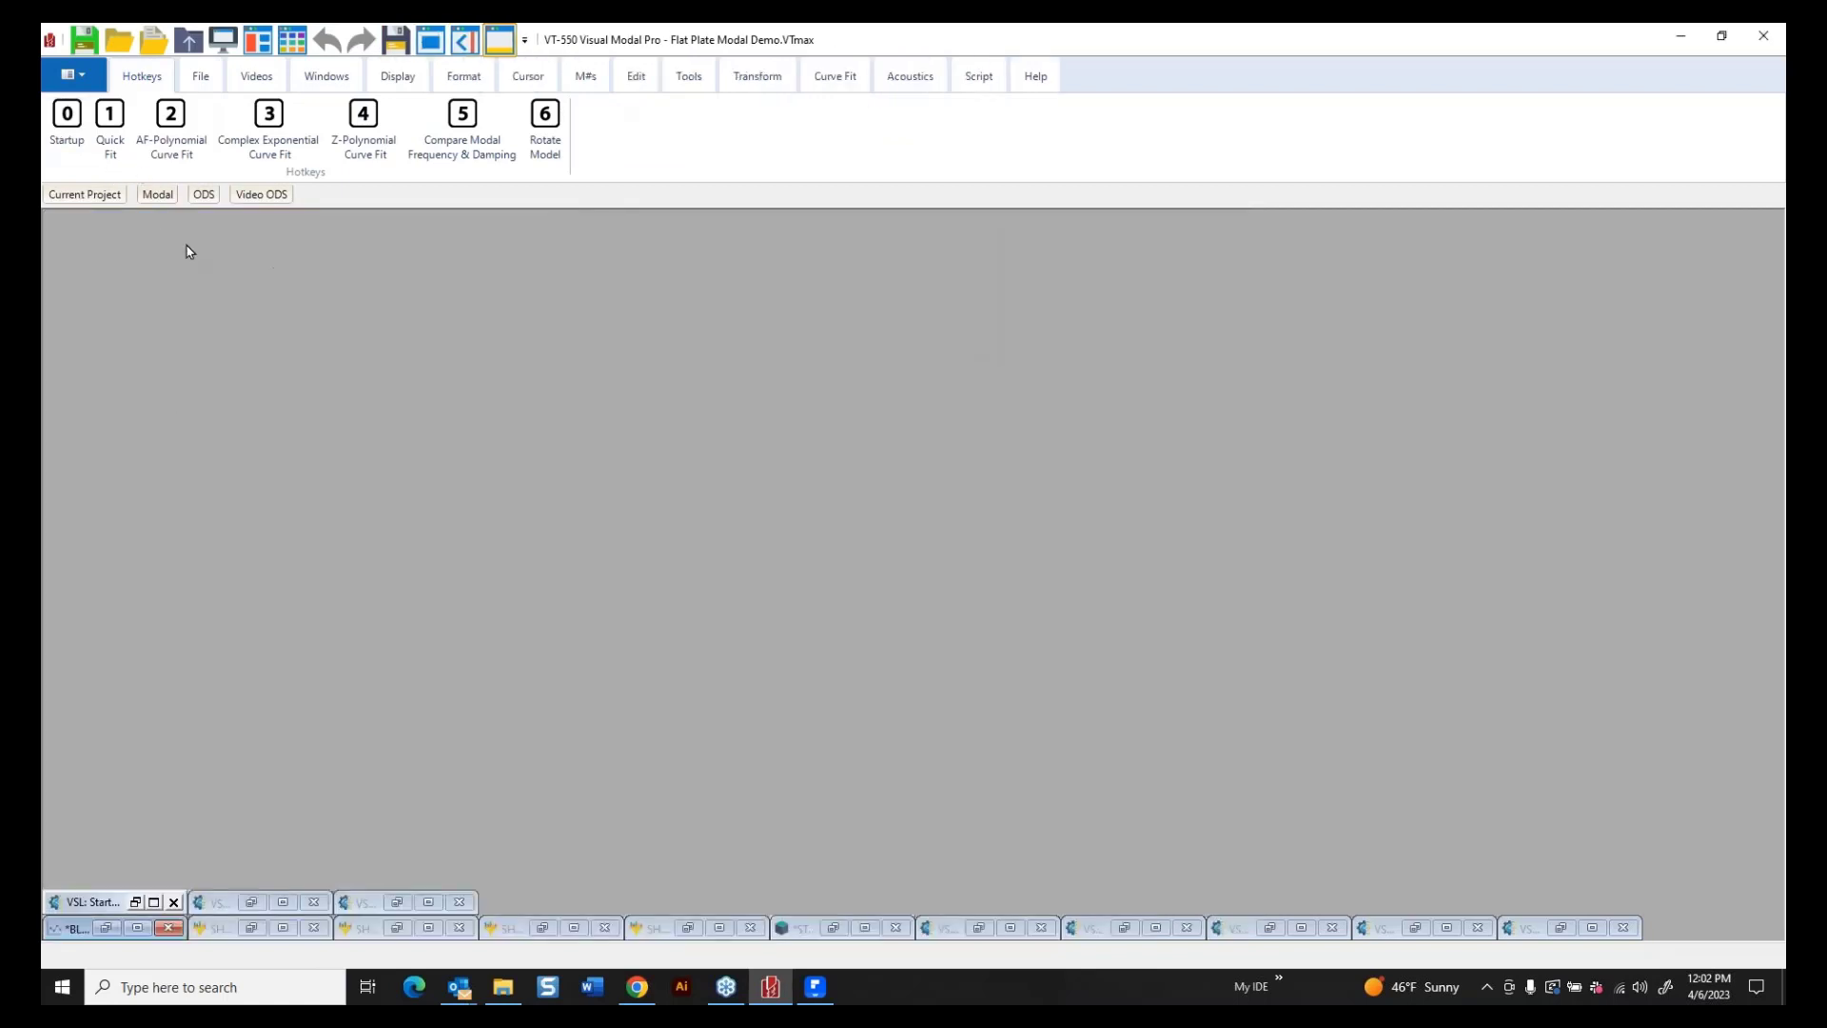
# Look over the current project's files and preview the Plate FRFs data block.
pyautogui.click(107, 198)
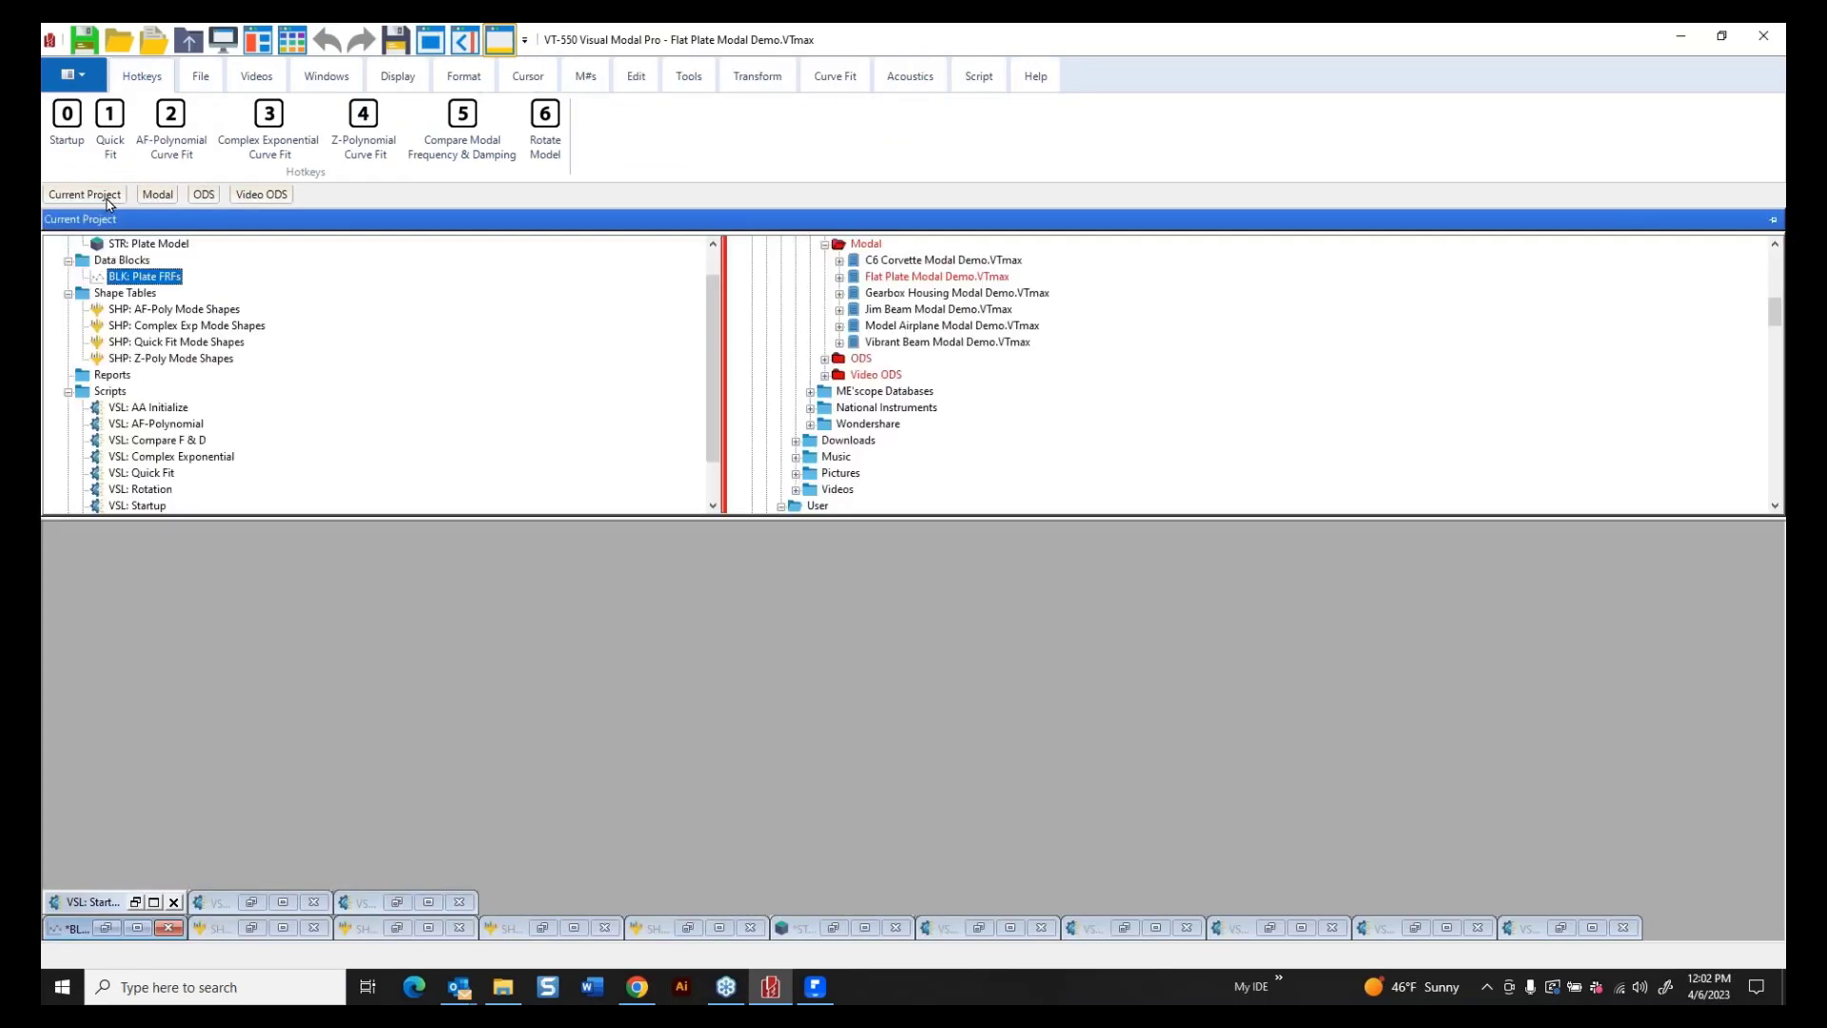
pyautogui.moveTo(126, 281)
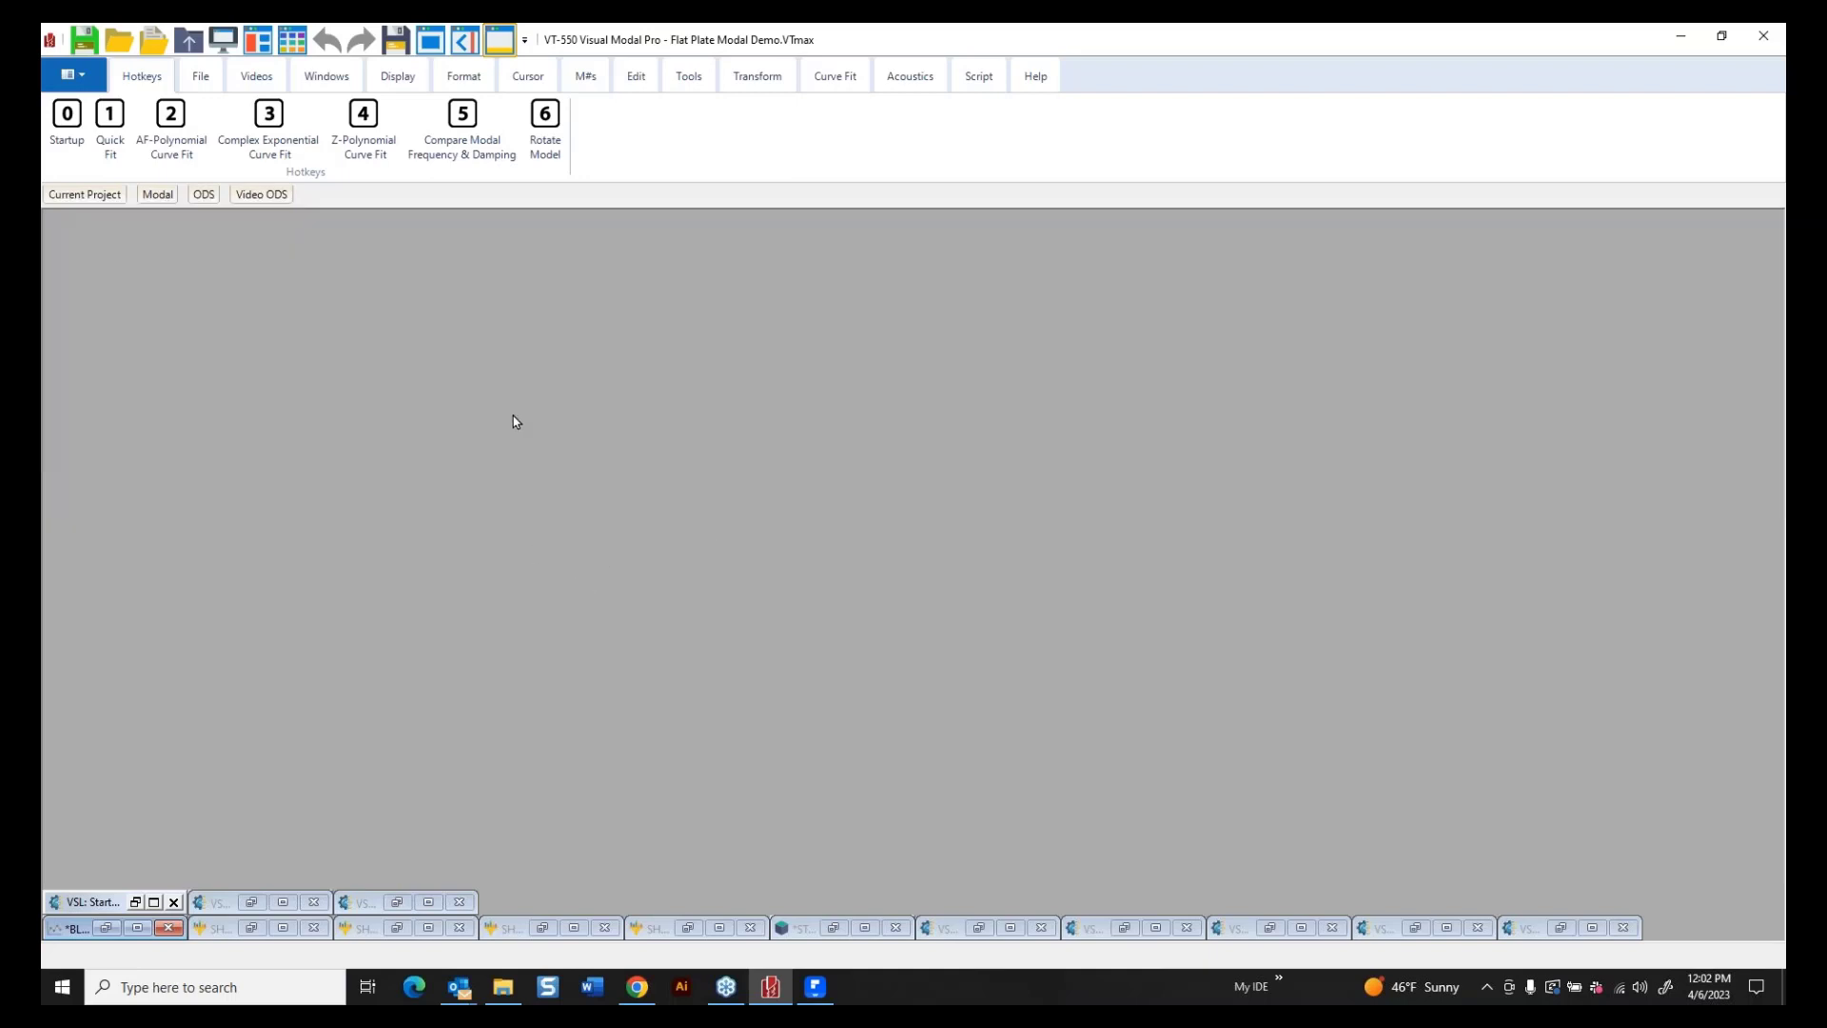
pyautogui.click(82, 194)
pyautogui.moveTo(148, 283)
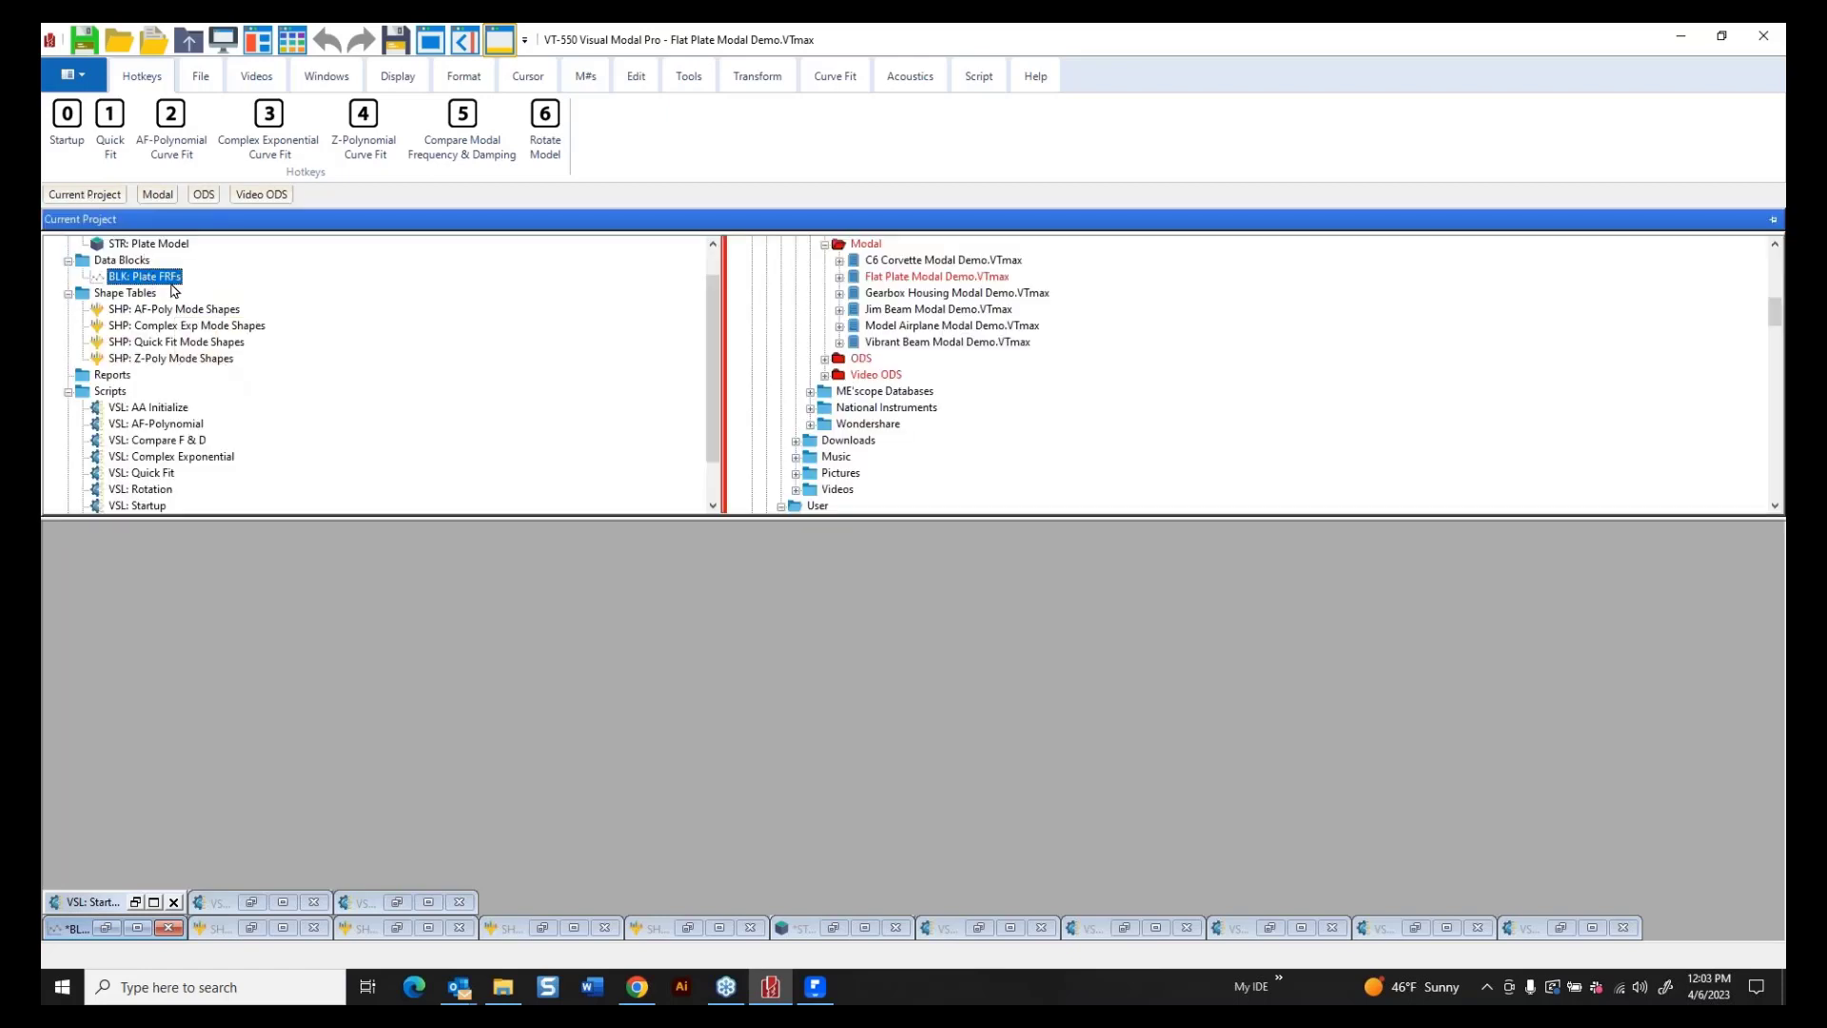
pyautogui.click(226, 360)
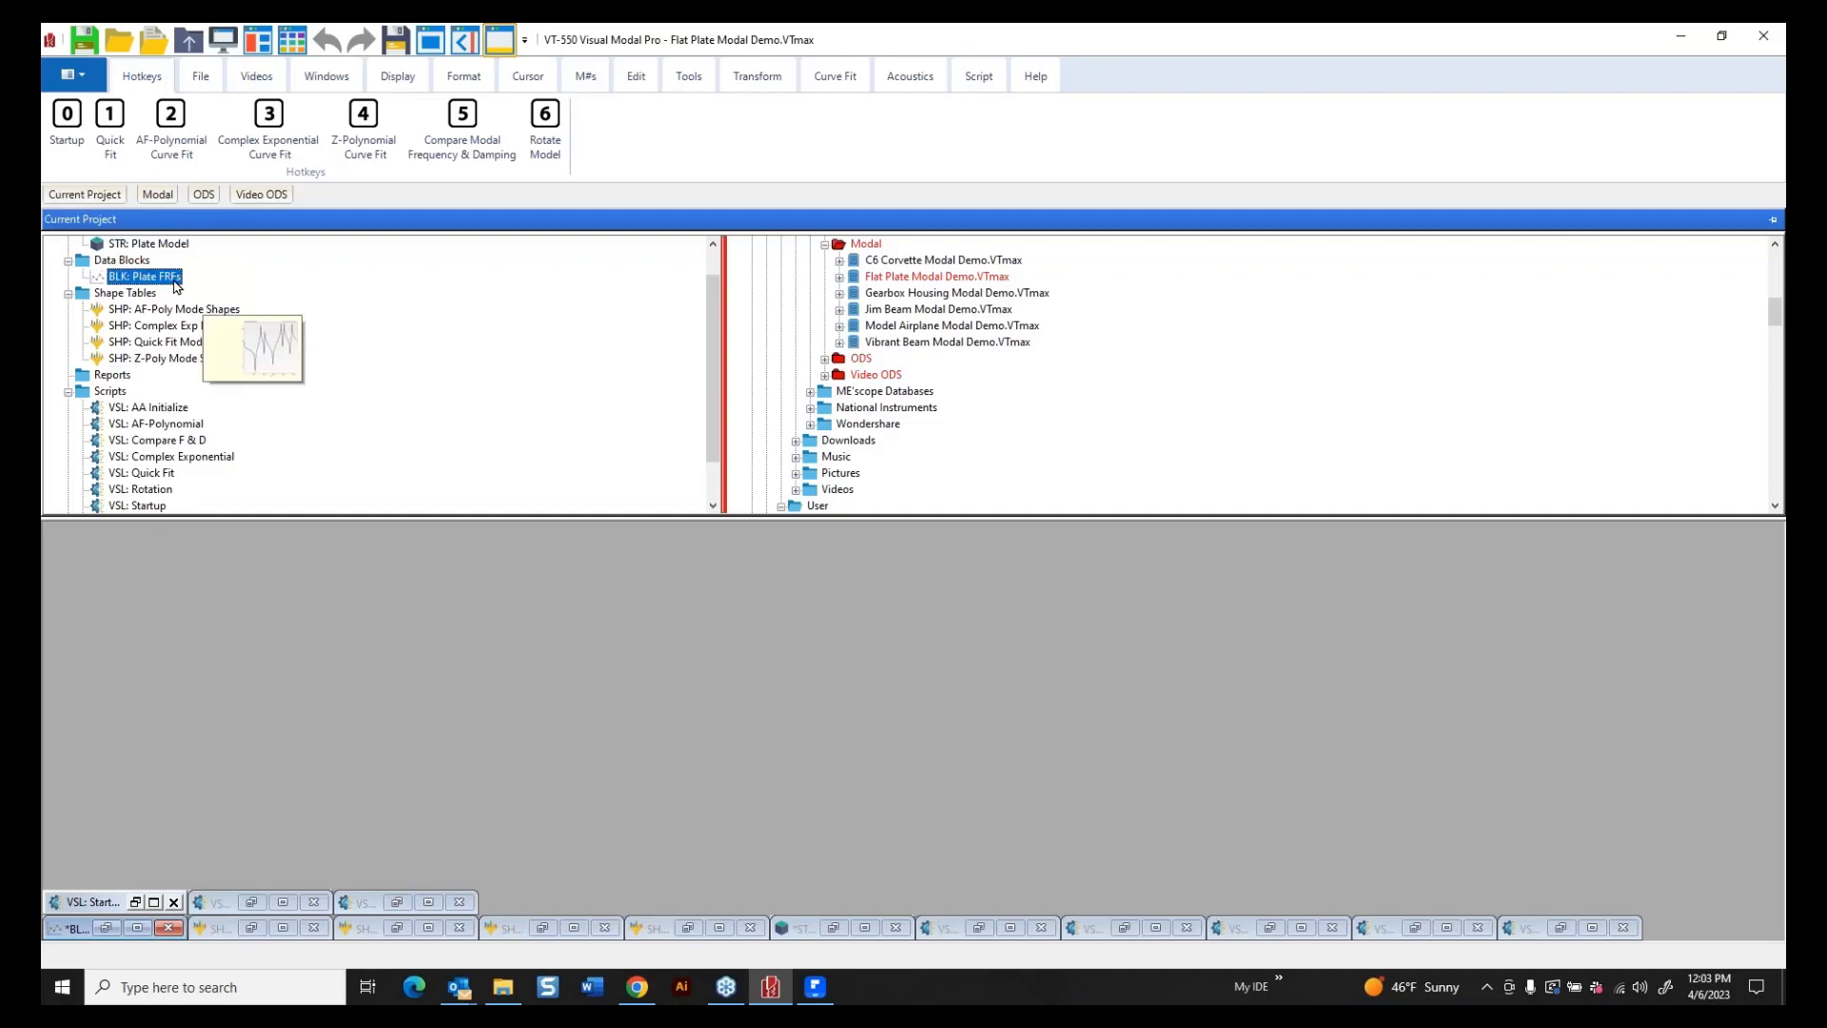
# Run the Quick Fit on the Plate FRFs and stop the paired animation of mode shapes and ODS's.
pyautogui.click(117, 126)
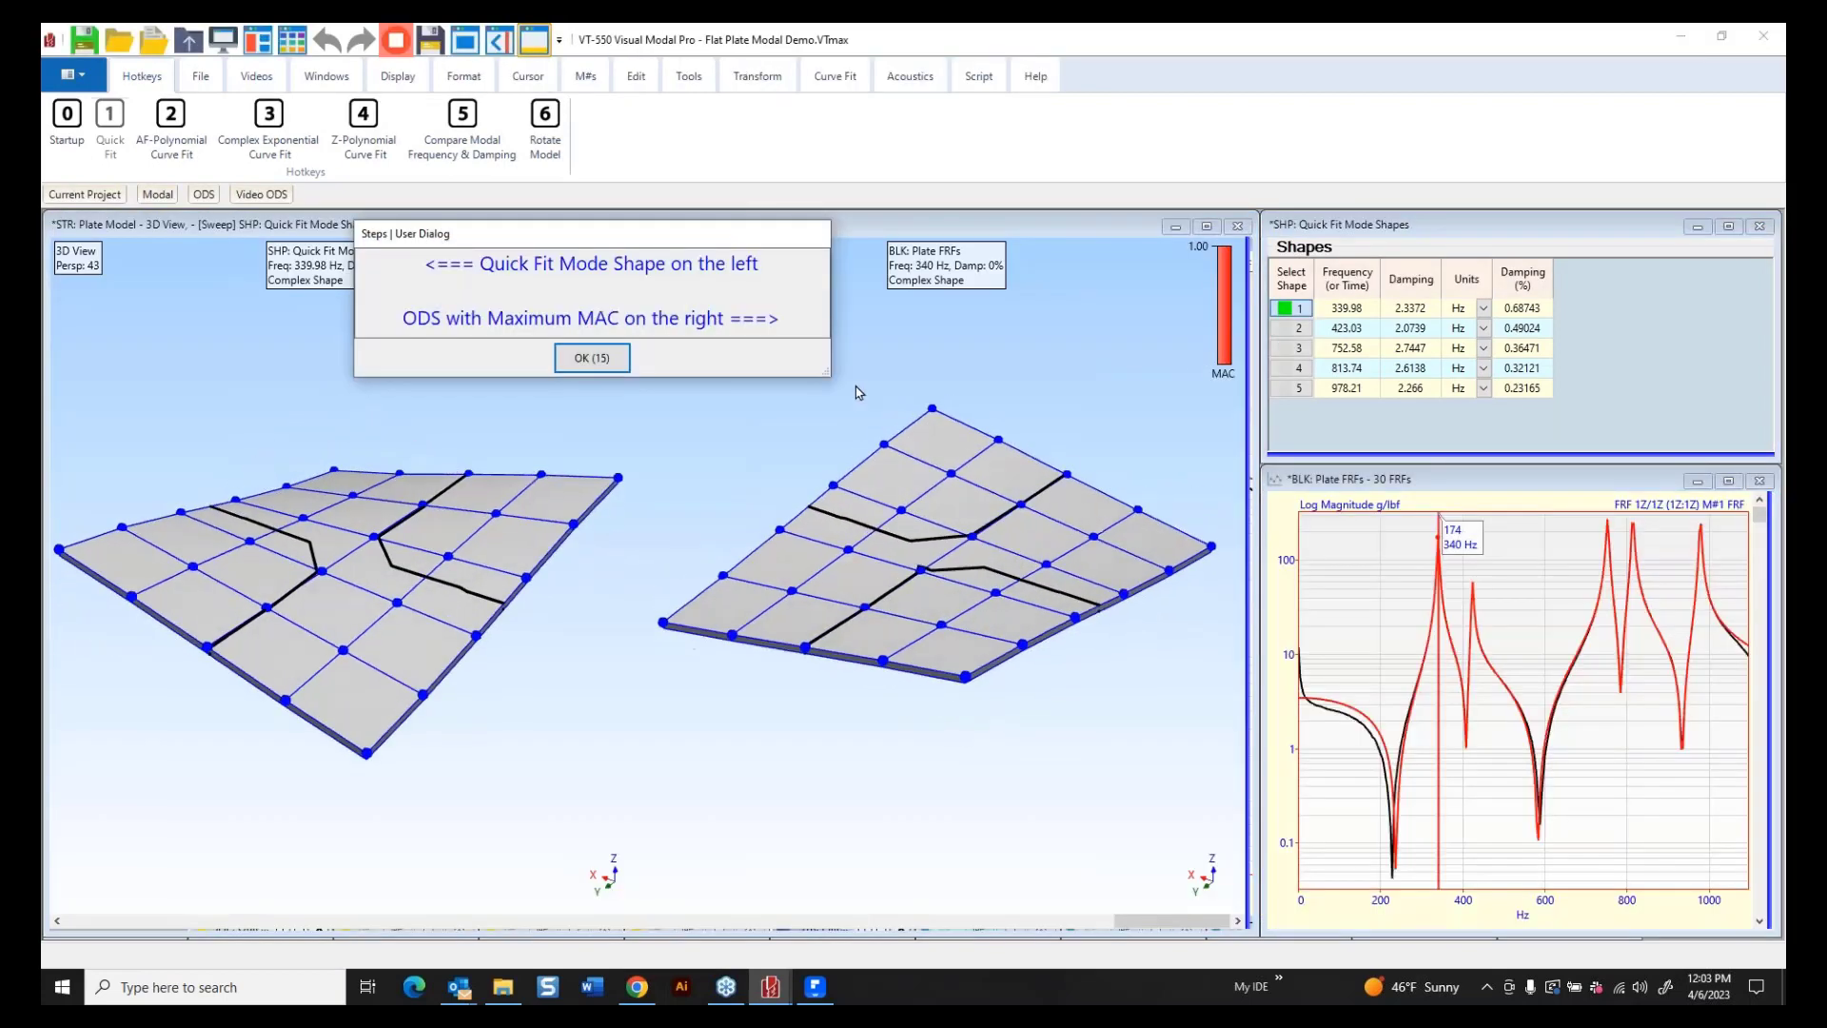
pyautogui.click(612, 361)
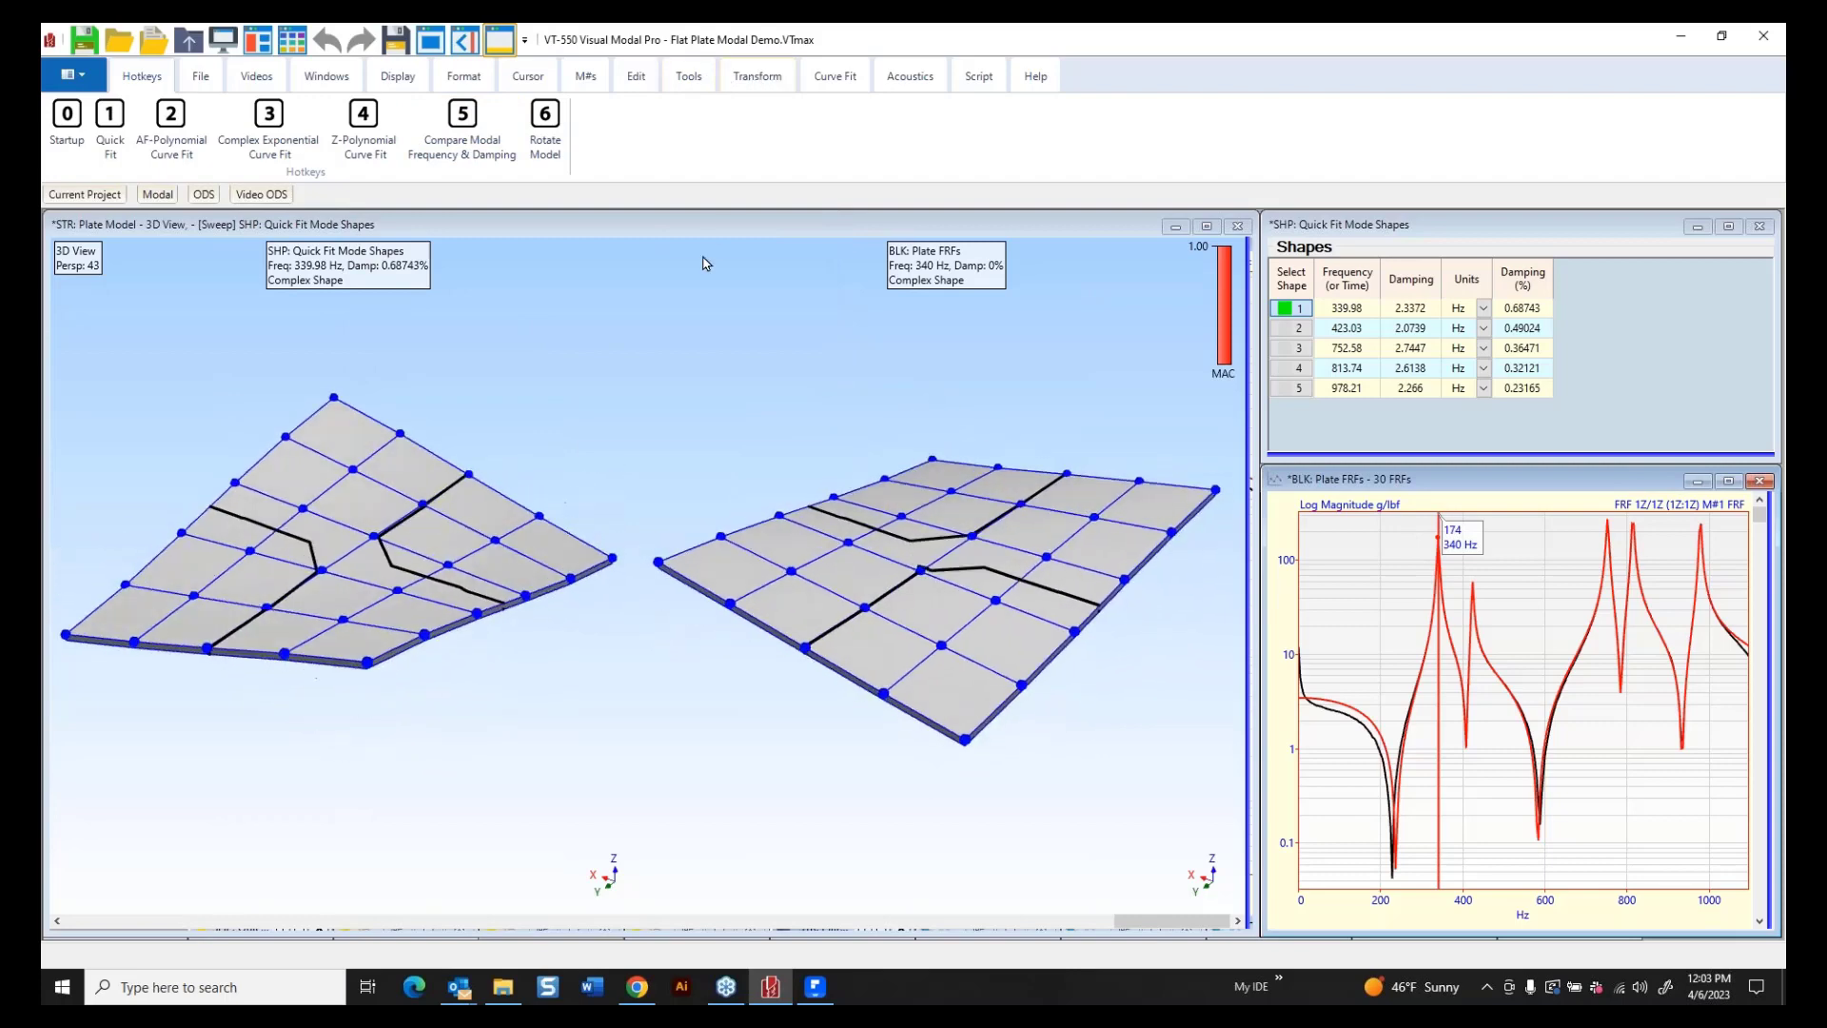
pyautogui.click(709, 80)
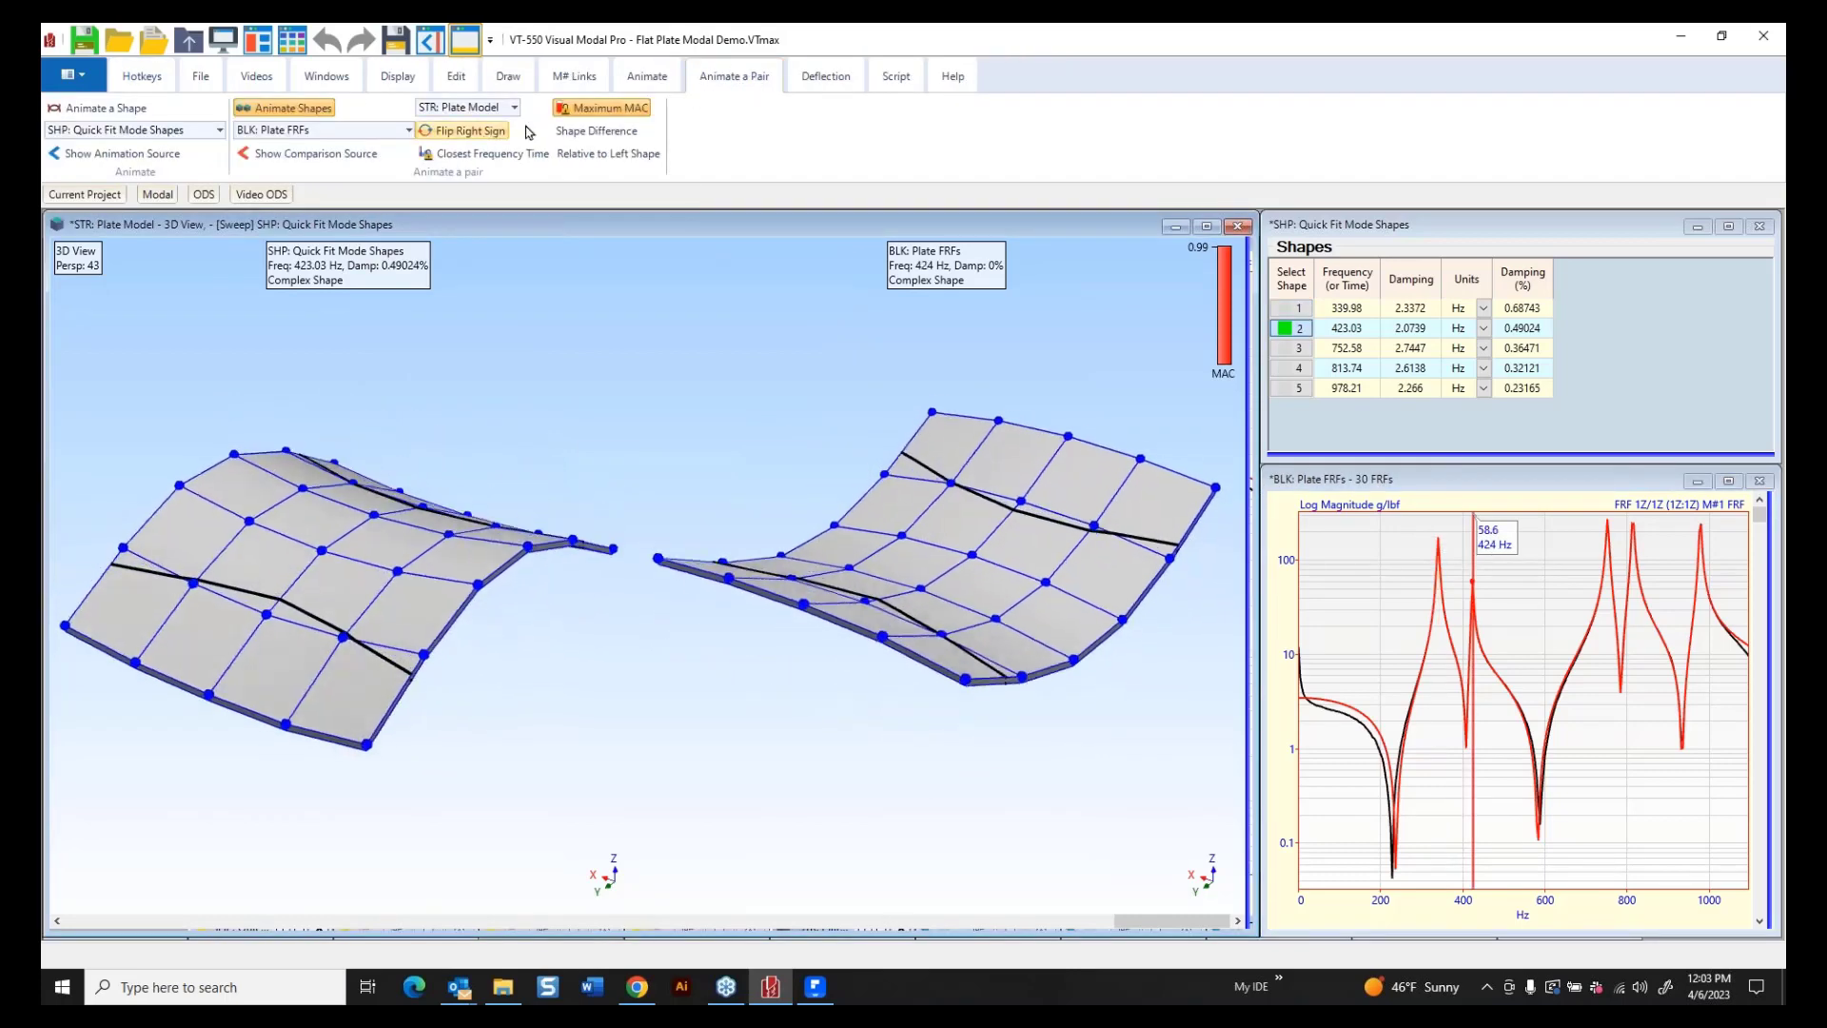
pyautogui.click(304, 107)
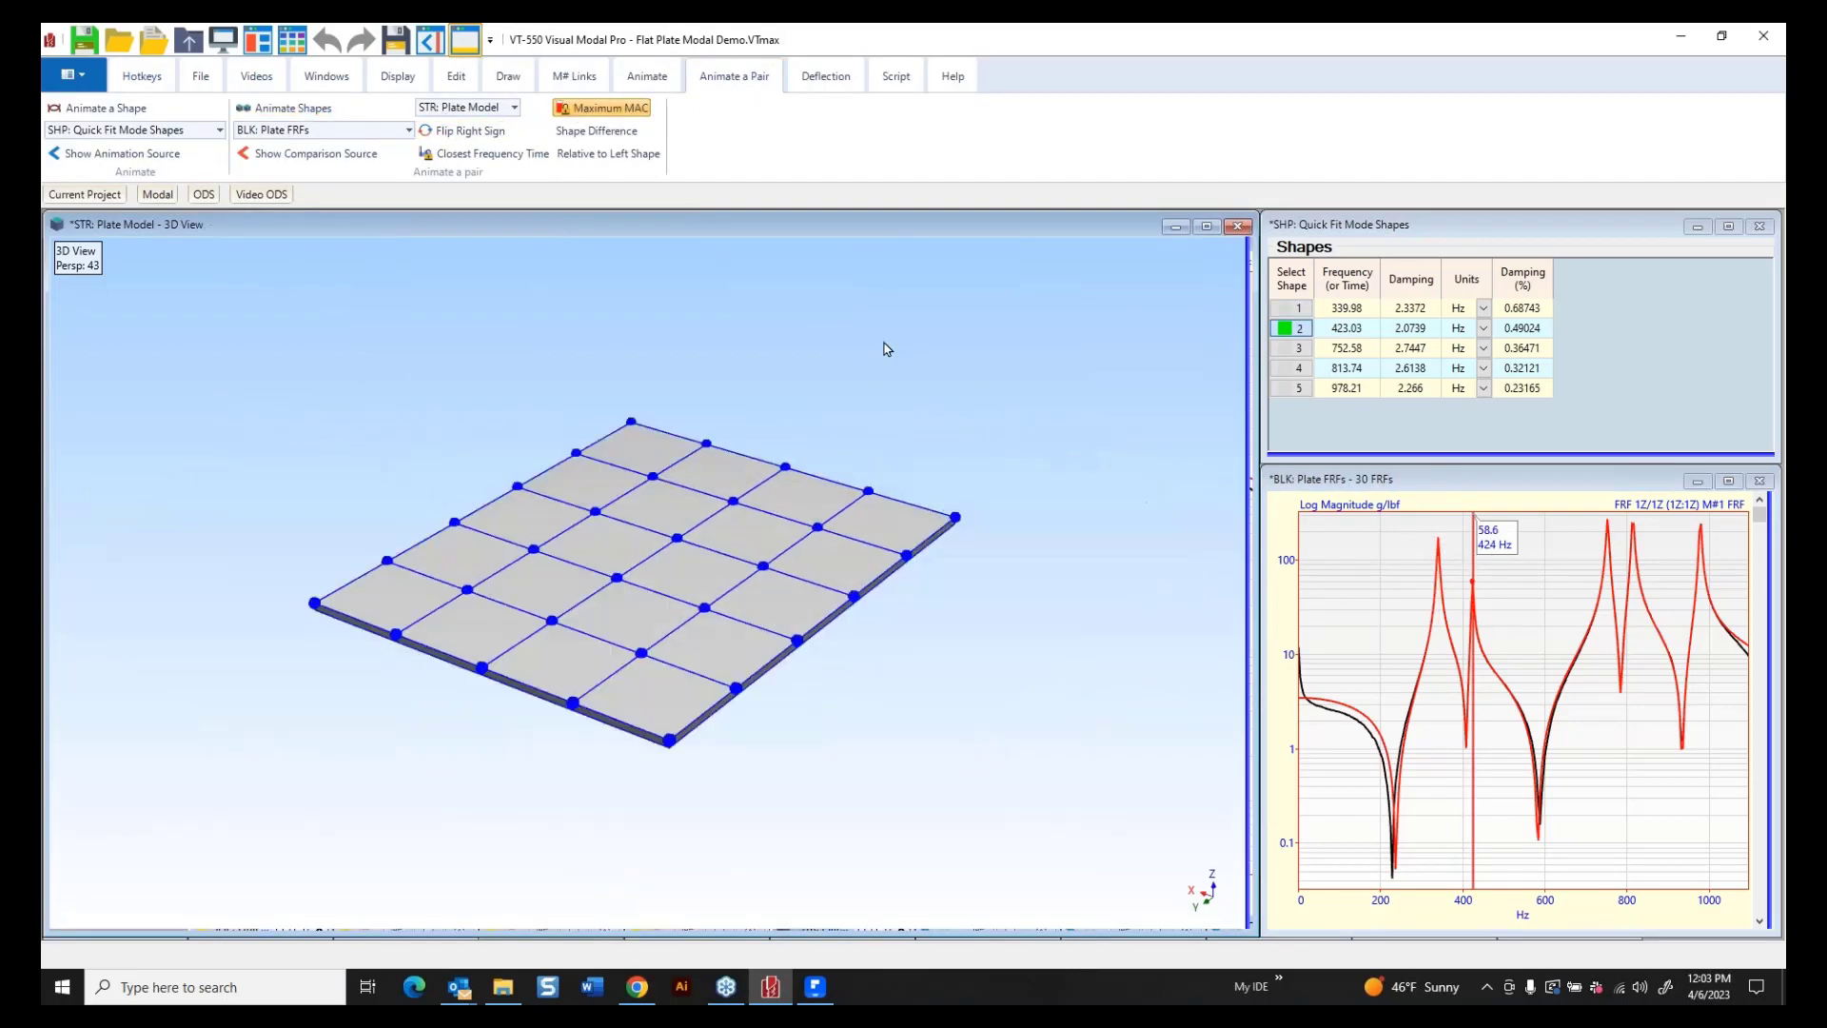
# Center the Plate FRFs data block window and open curve fitting on it.
pyautogui.rightClick(1373, 568)
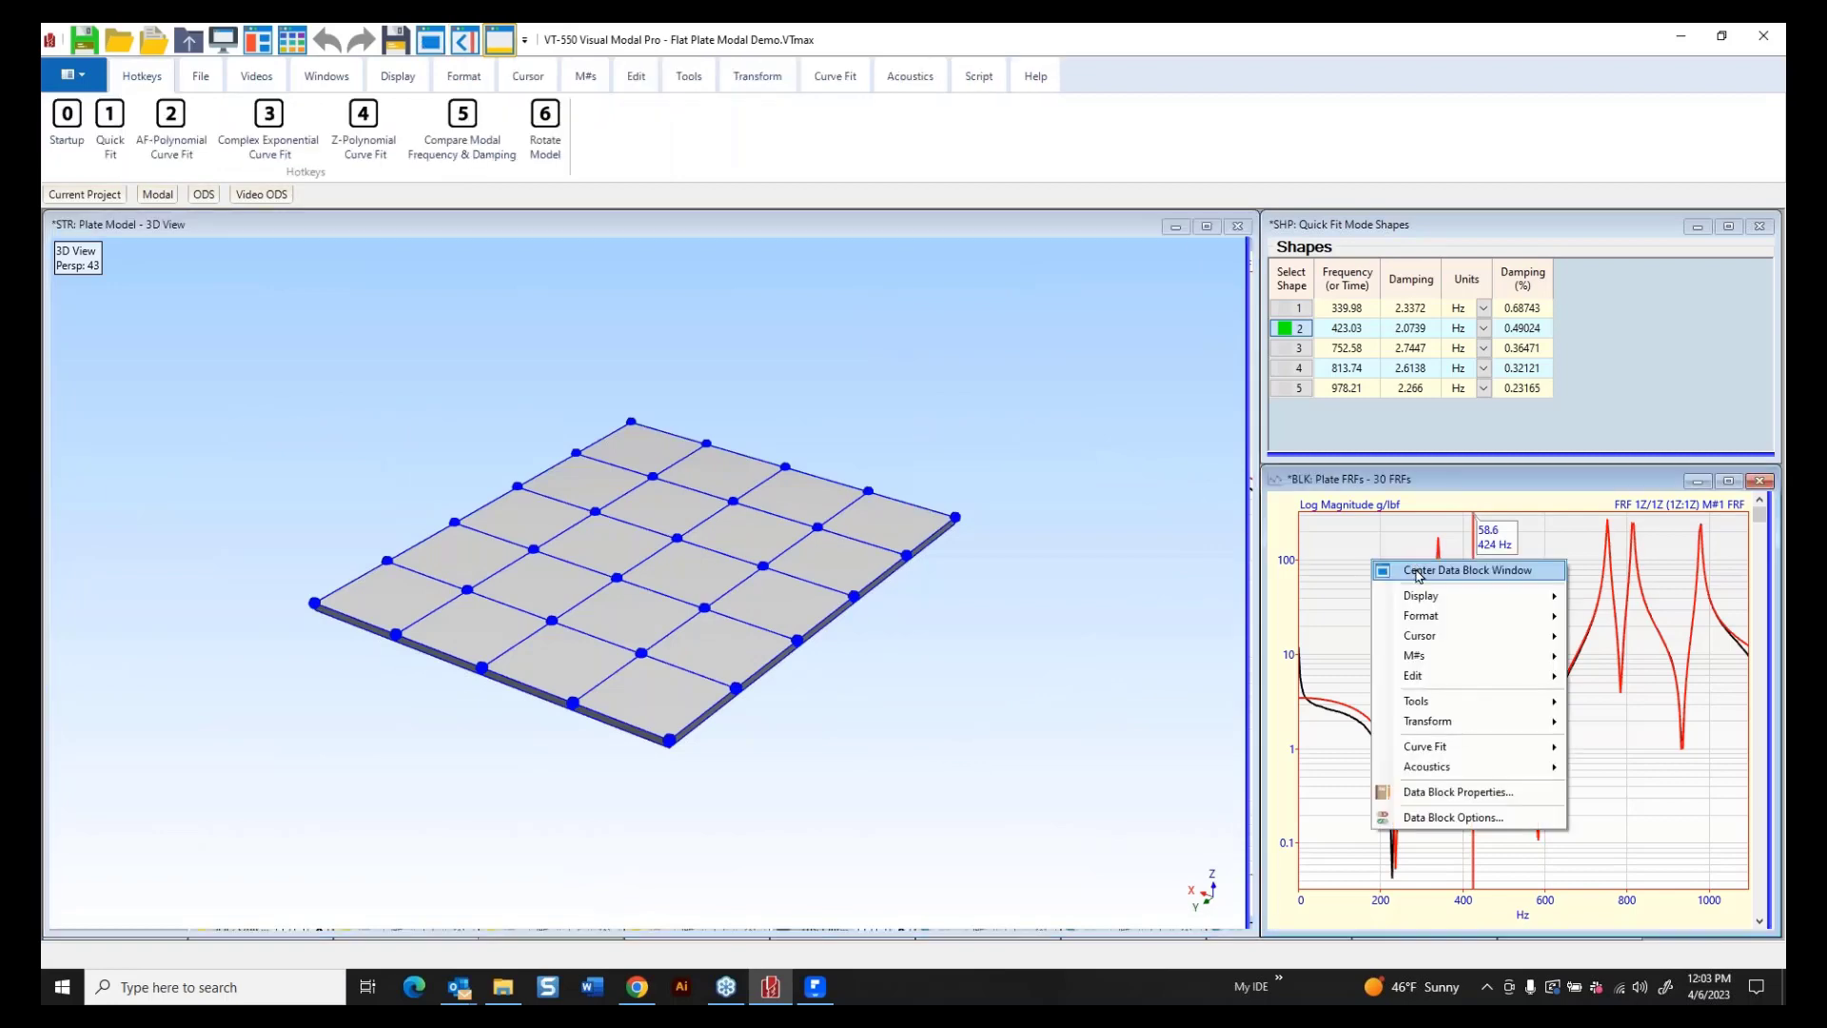
pyautogui.click(1378, 572)
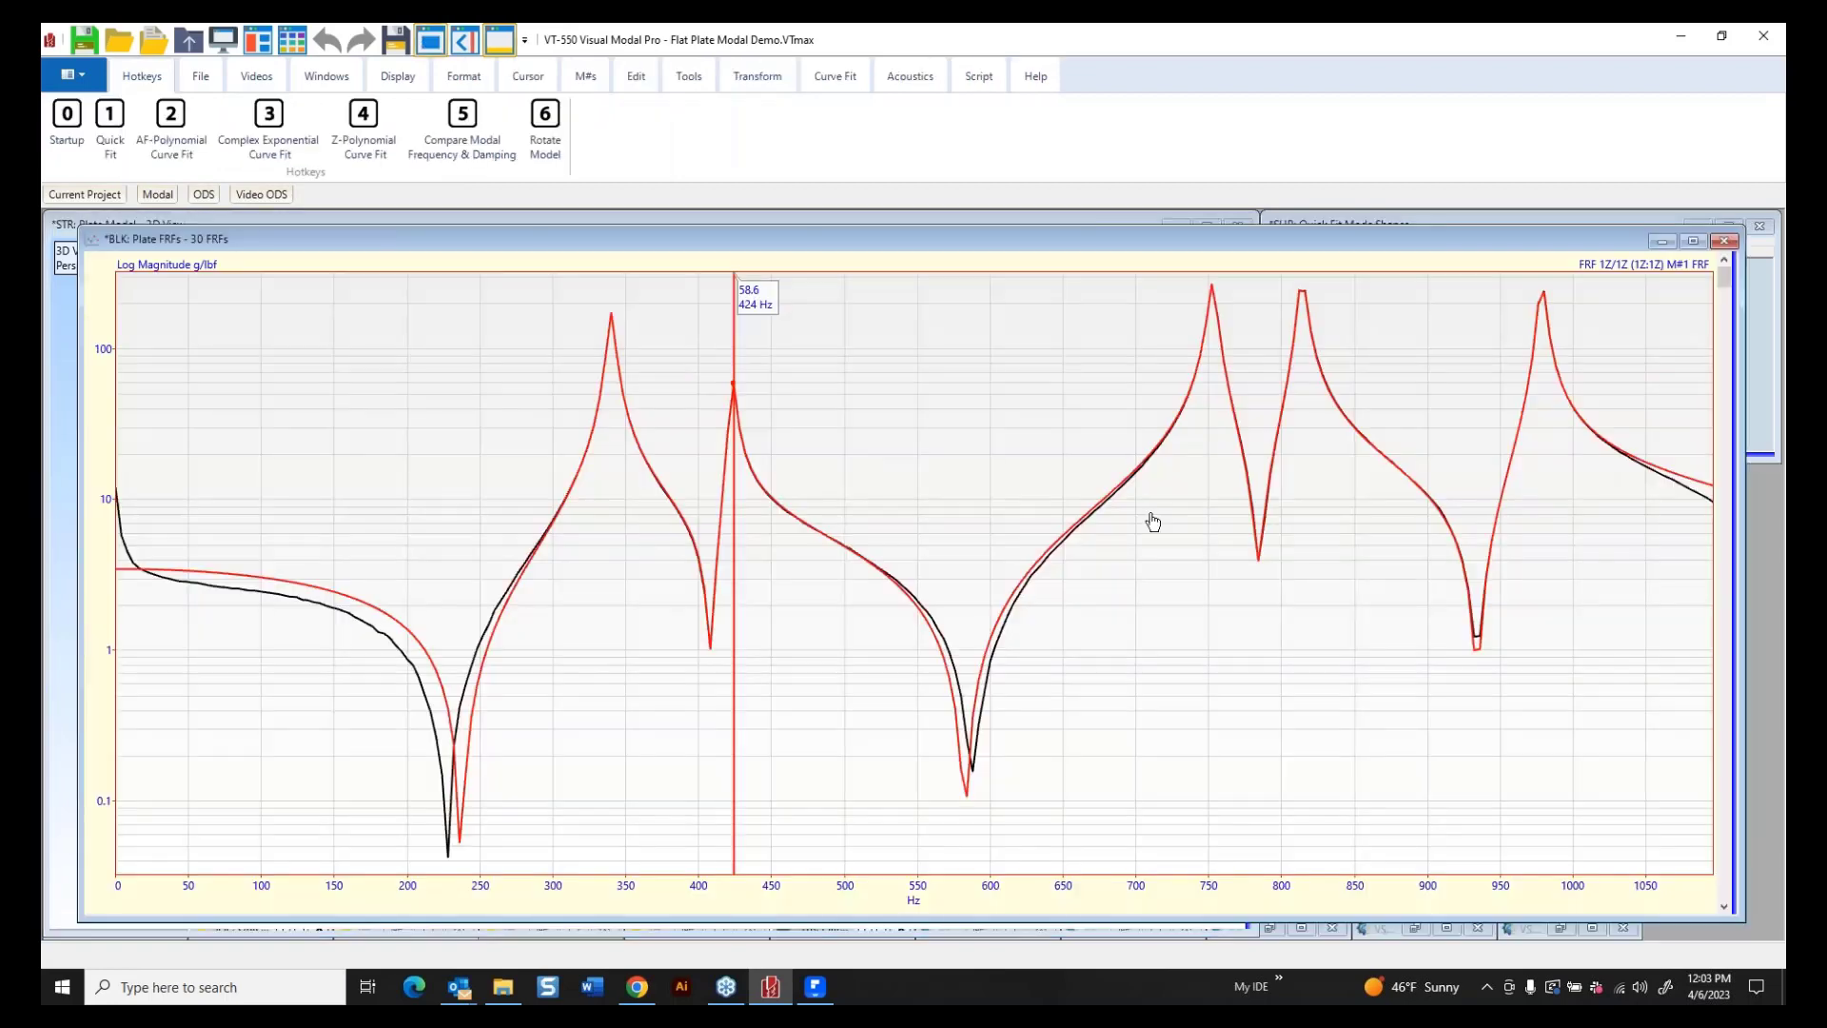
pyautogui.rightClick(928, 352)
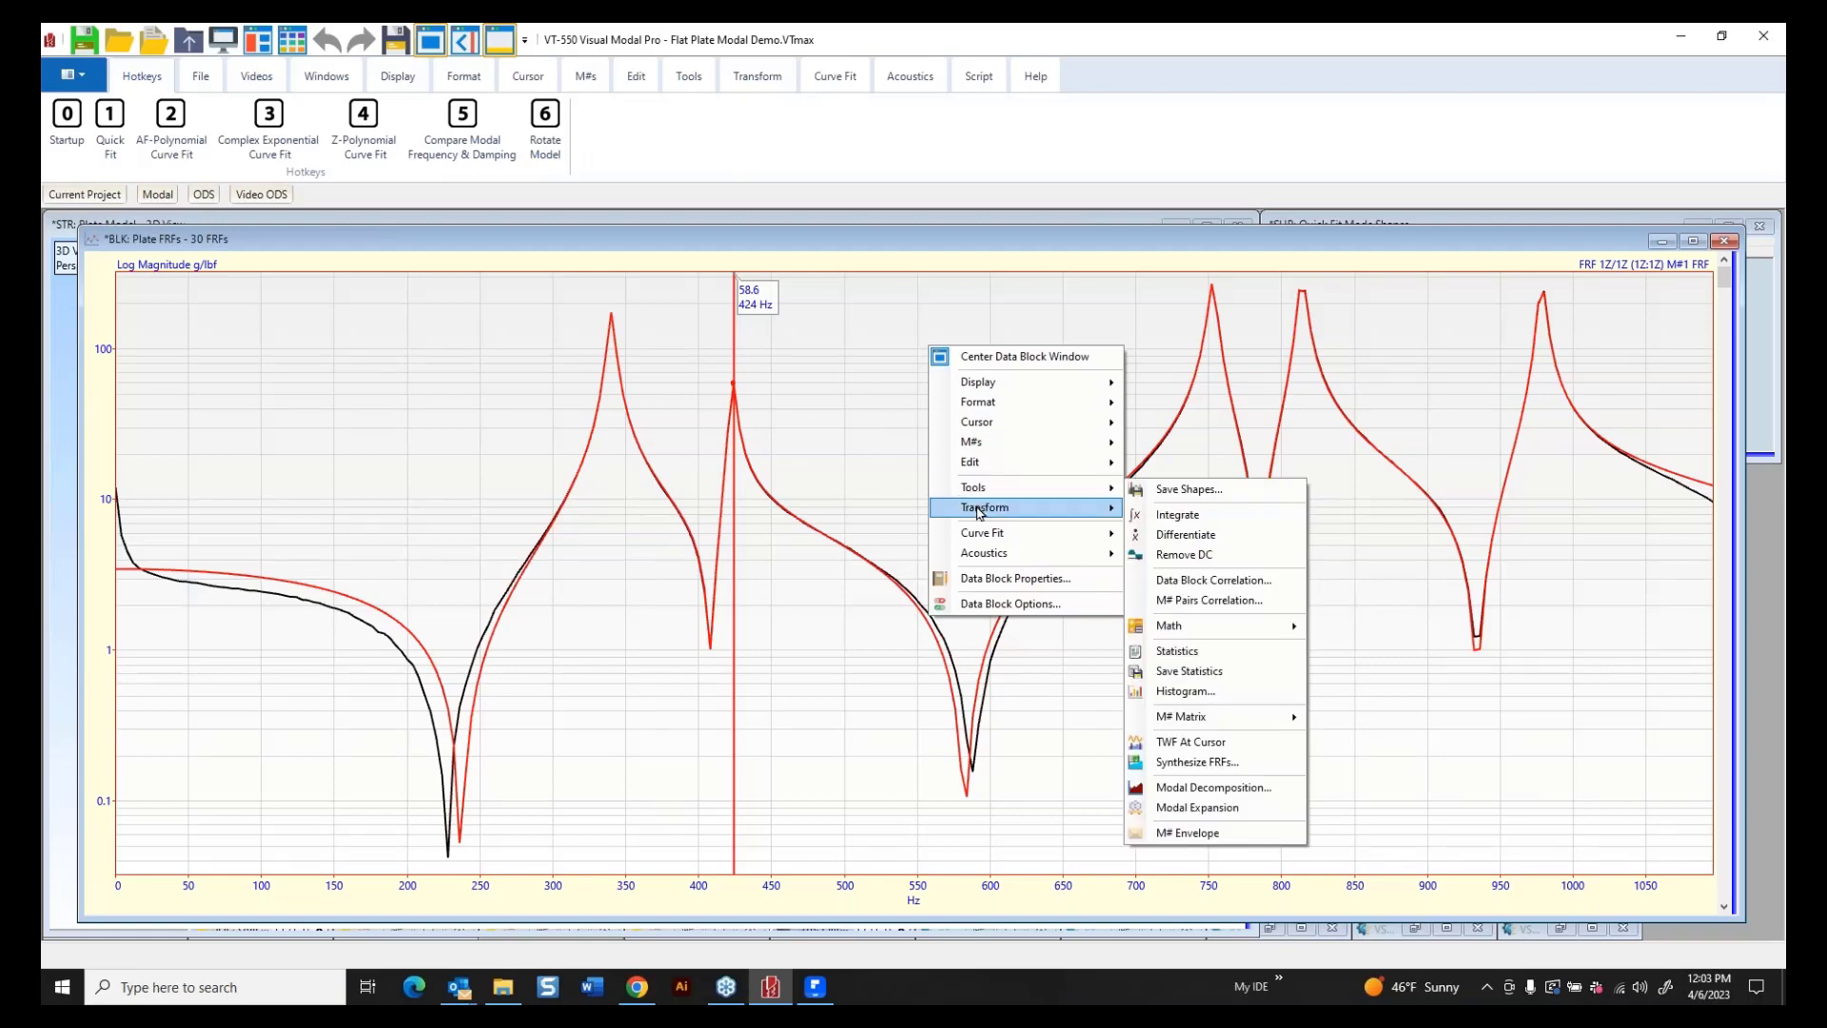
pyautogui.moveTo(984, 533)
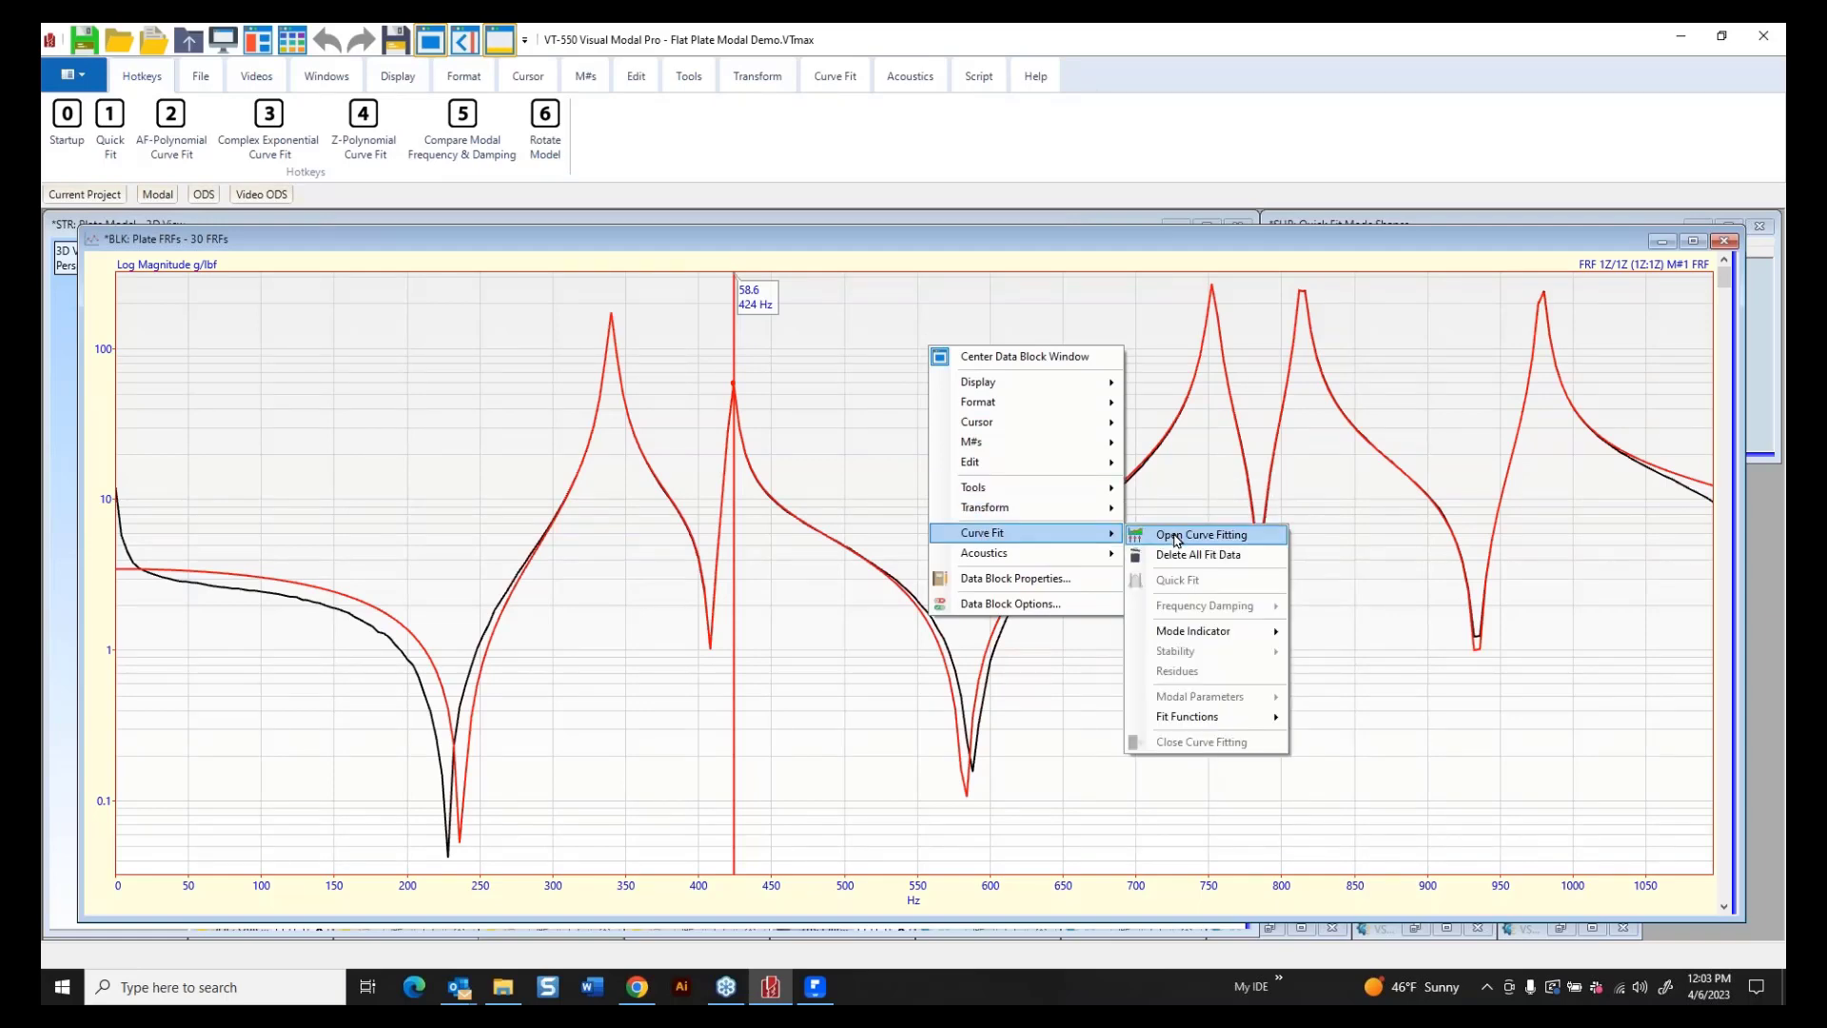
pyautogui.click(1177, 531)
# Delete all existing fit data from the Plate FRFs and accept the deletion.
pyautogui.rightClick(775, 333)
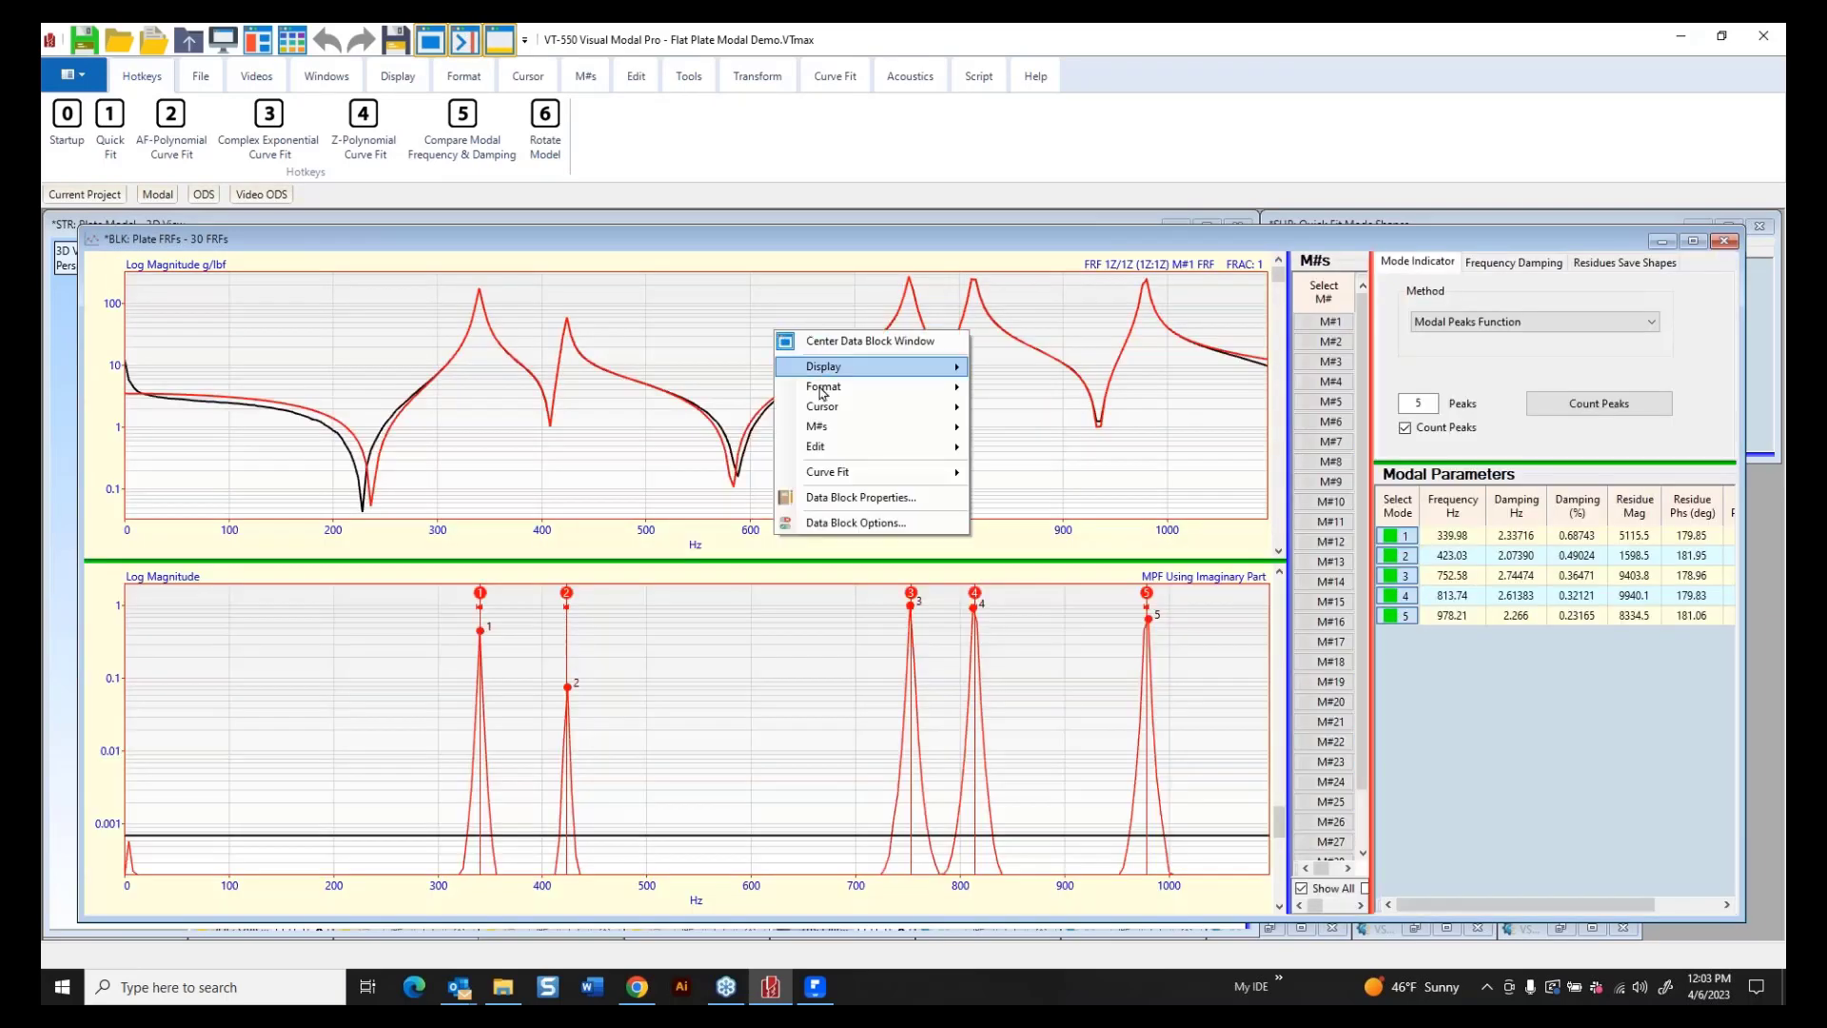
pyautogui.moveTo(828, 471)
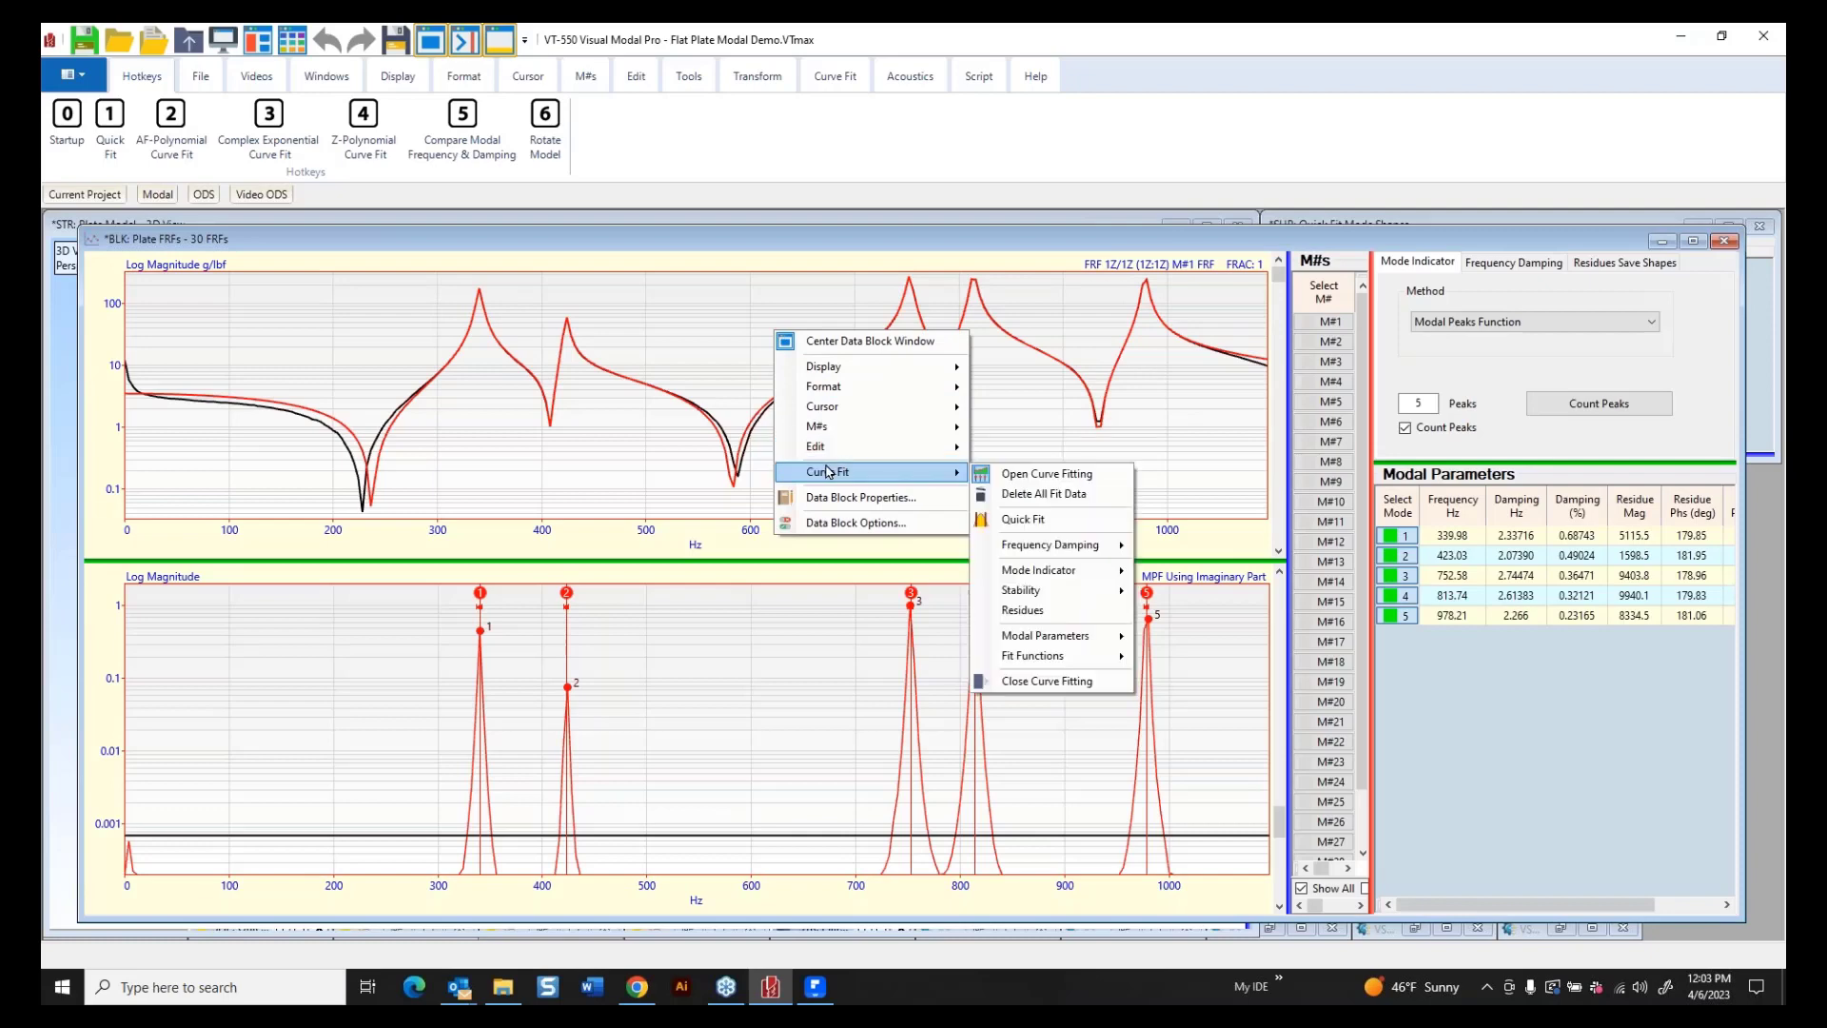
pyautogui.click(1042, 495)
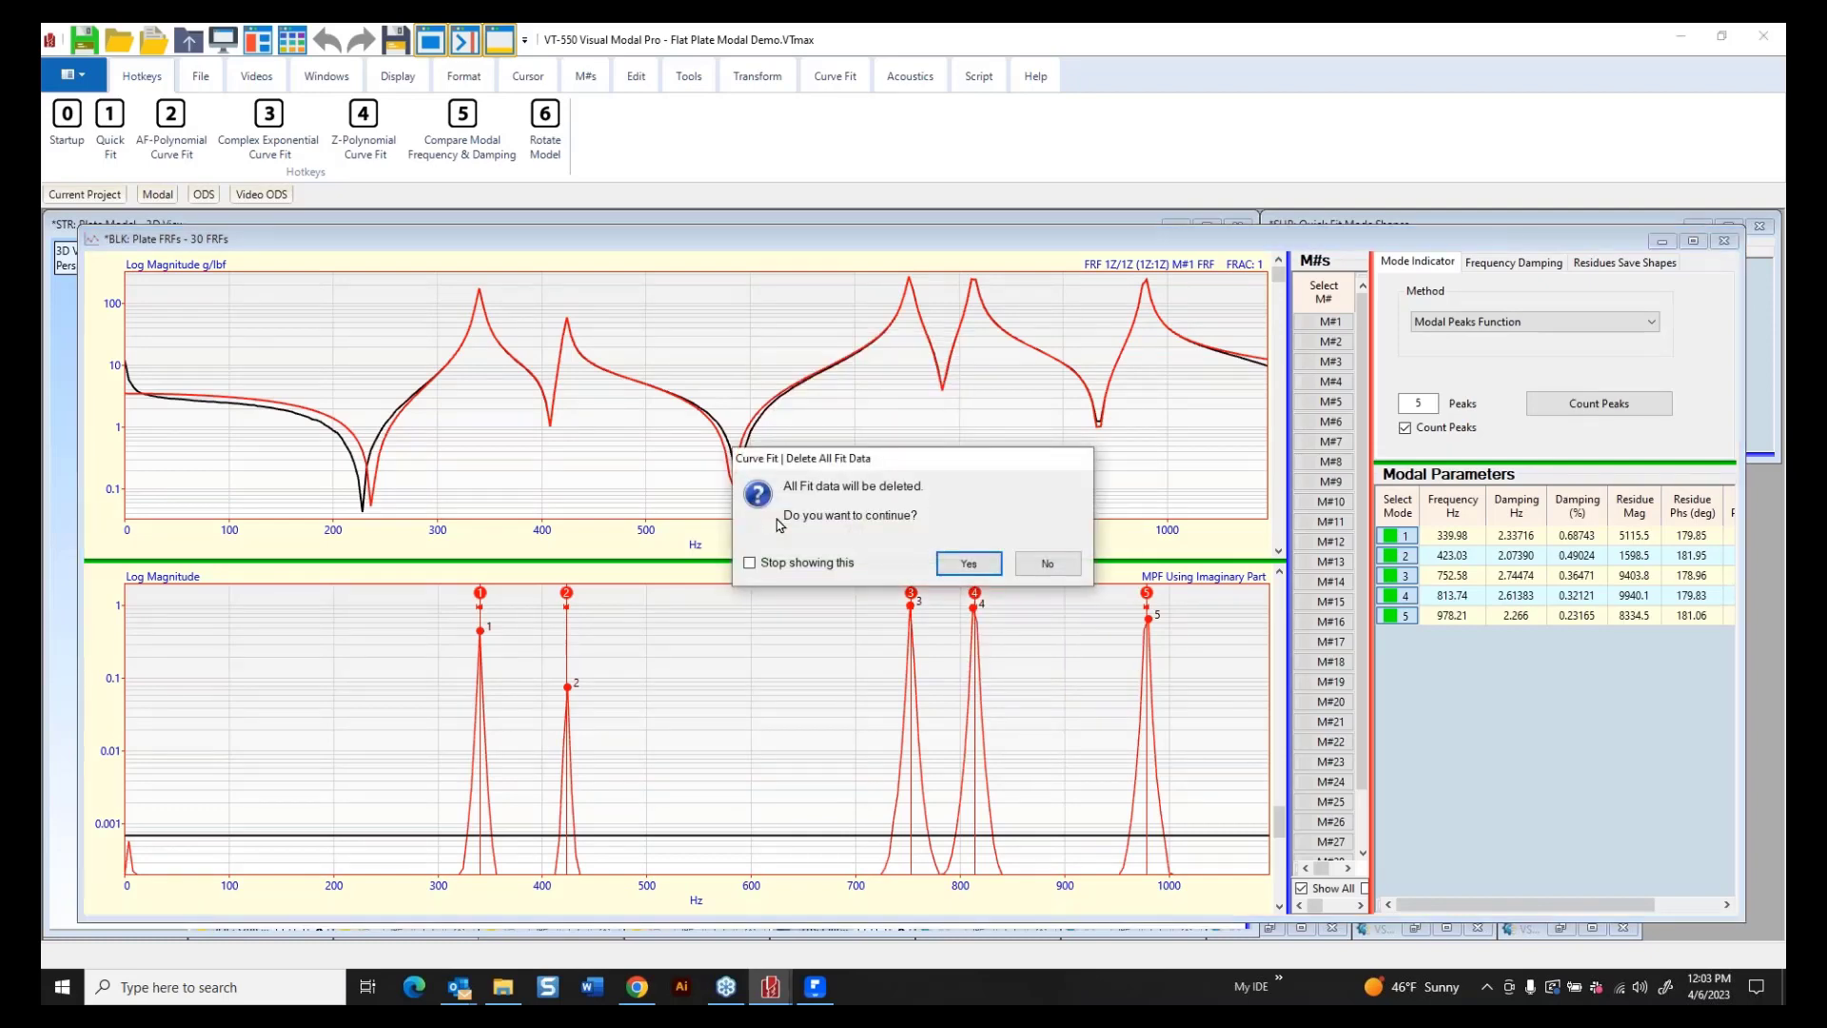
pyautogui.click(970, 563)
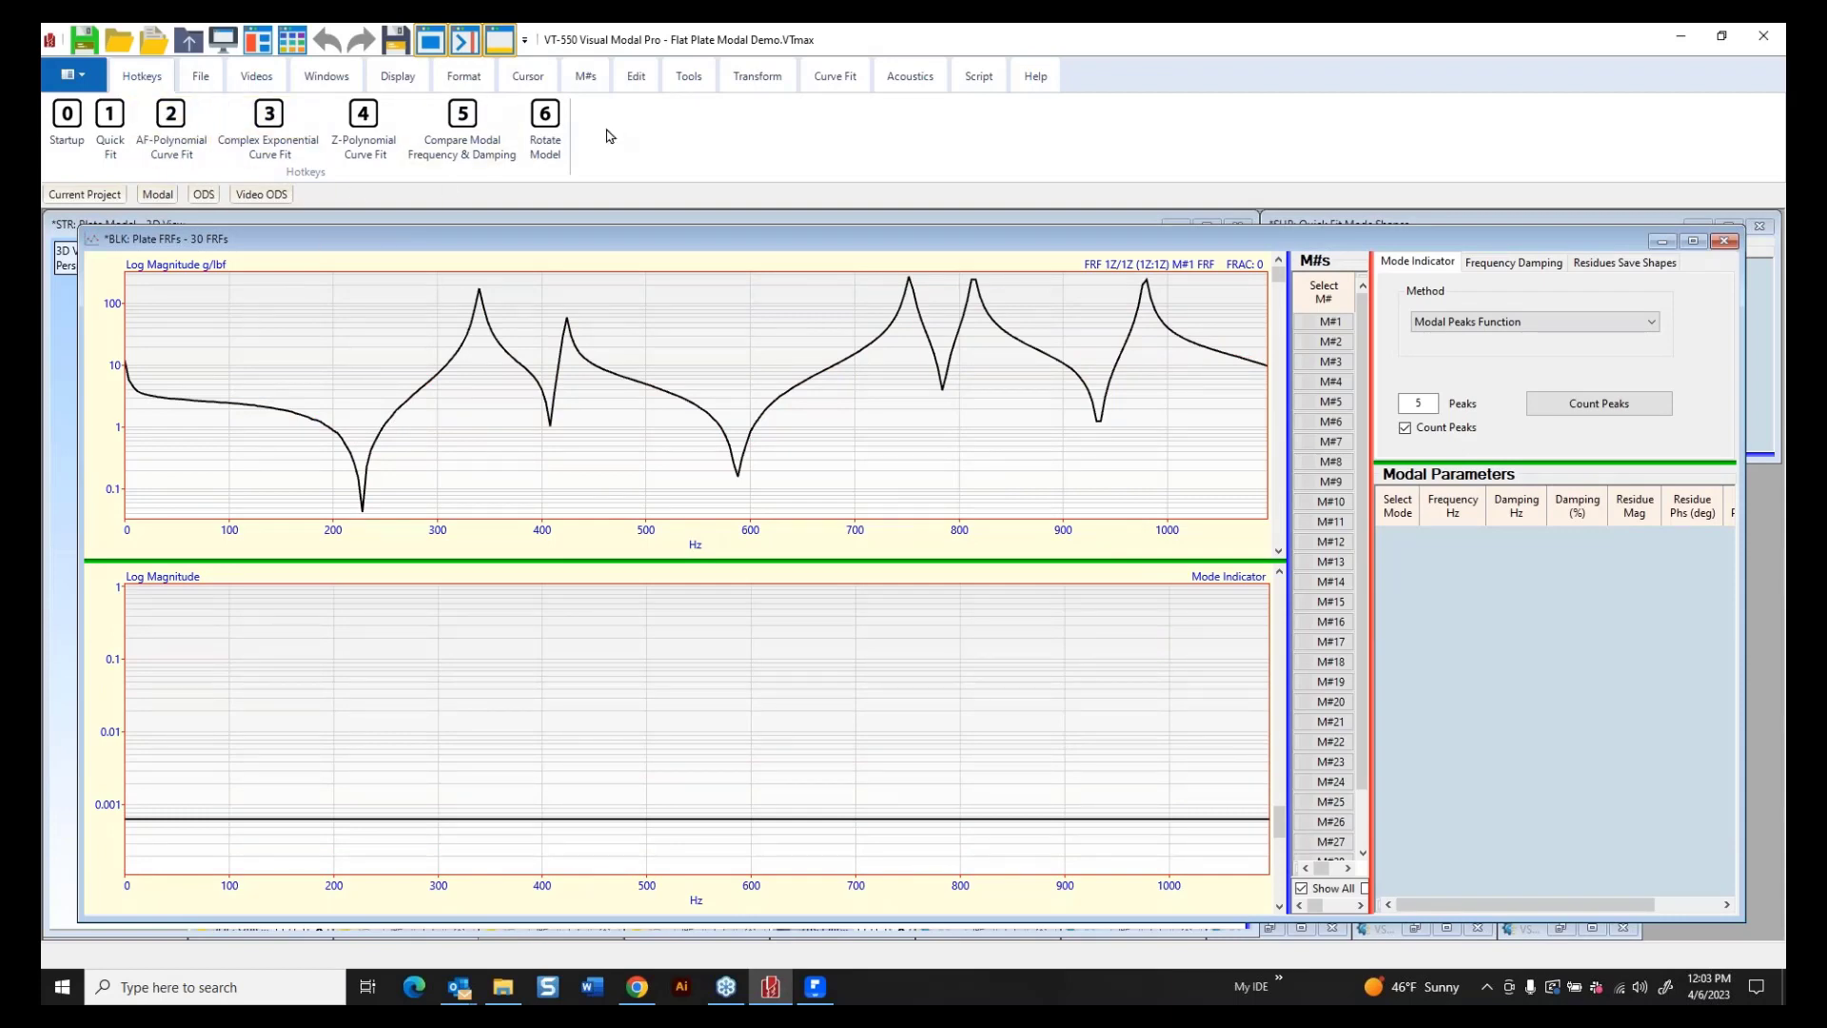
# Place a band cursor from 308 to 372 Hz around the first resonance and count peaks with the Modal Peaks Function's Imaginary Part.
pyautogui.click(519, 82)
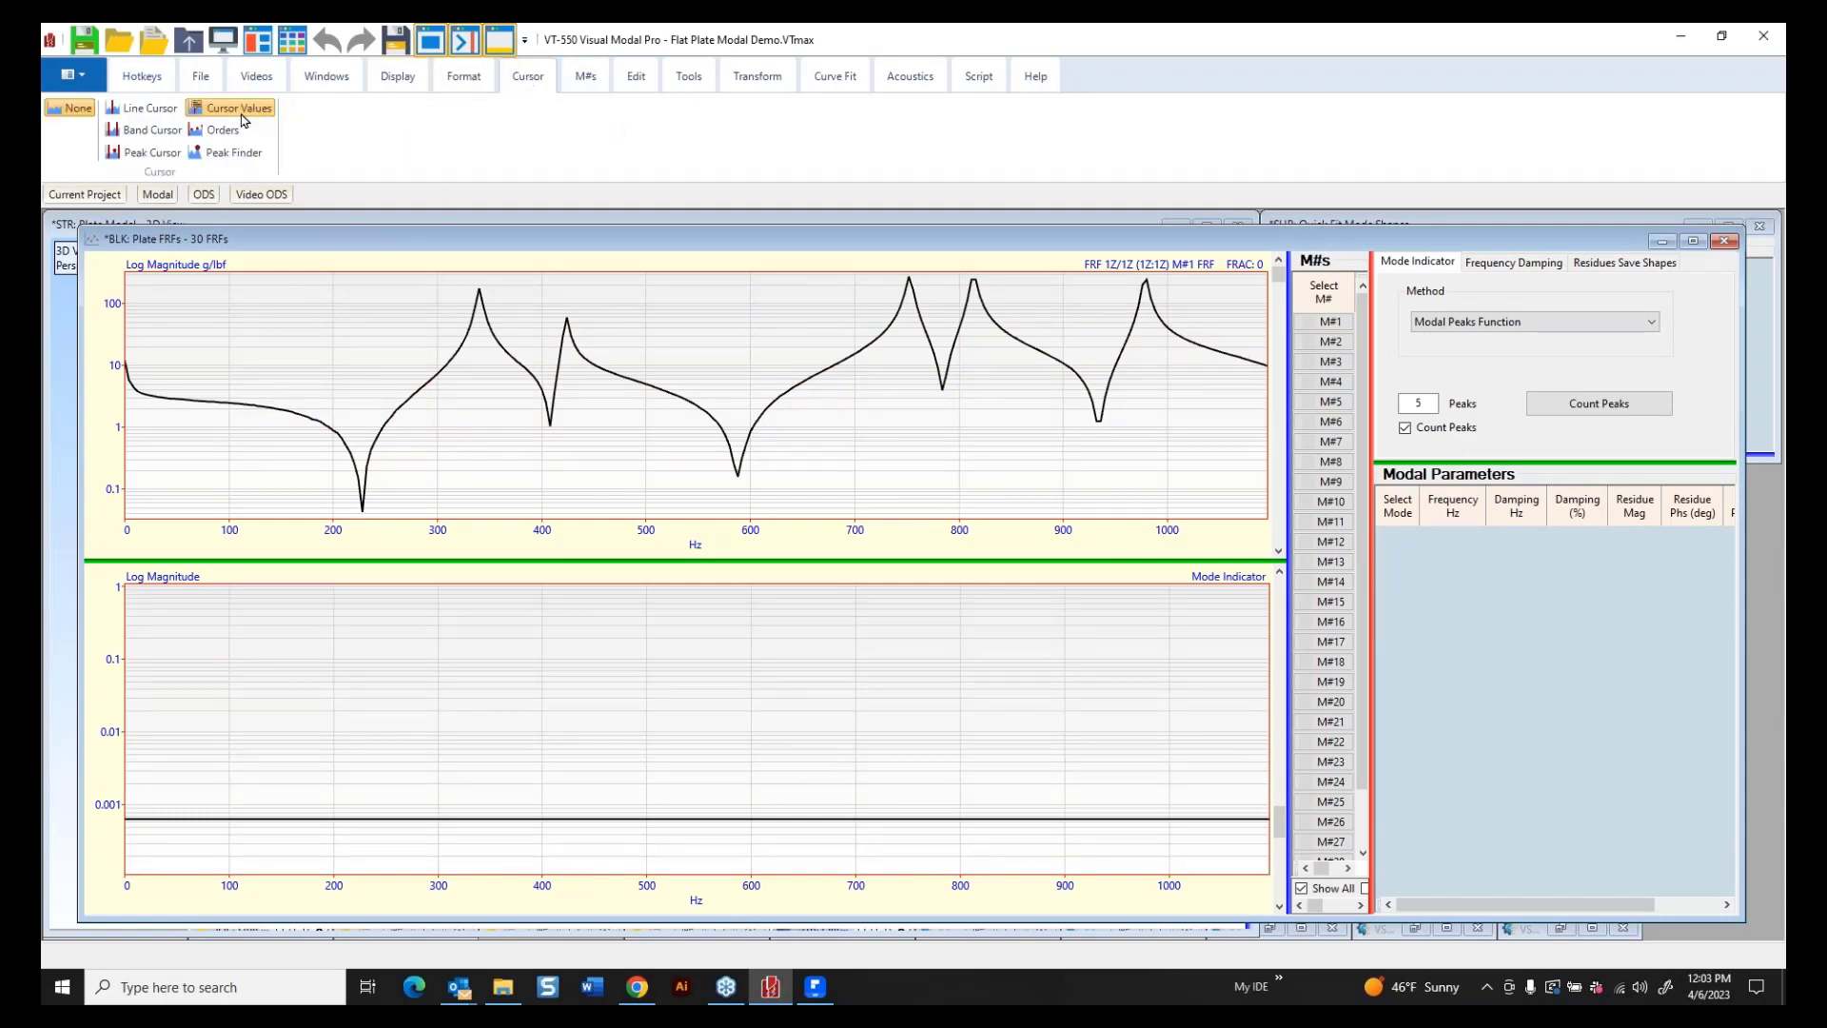
pyautogui.click(166, 129)
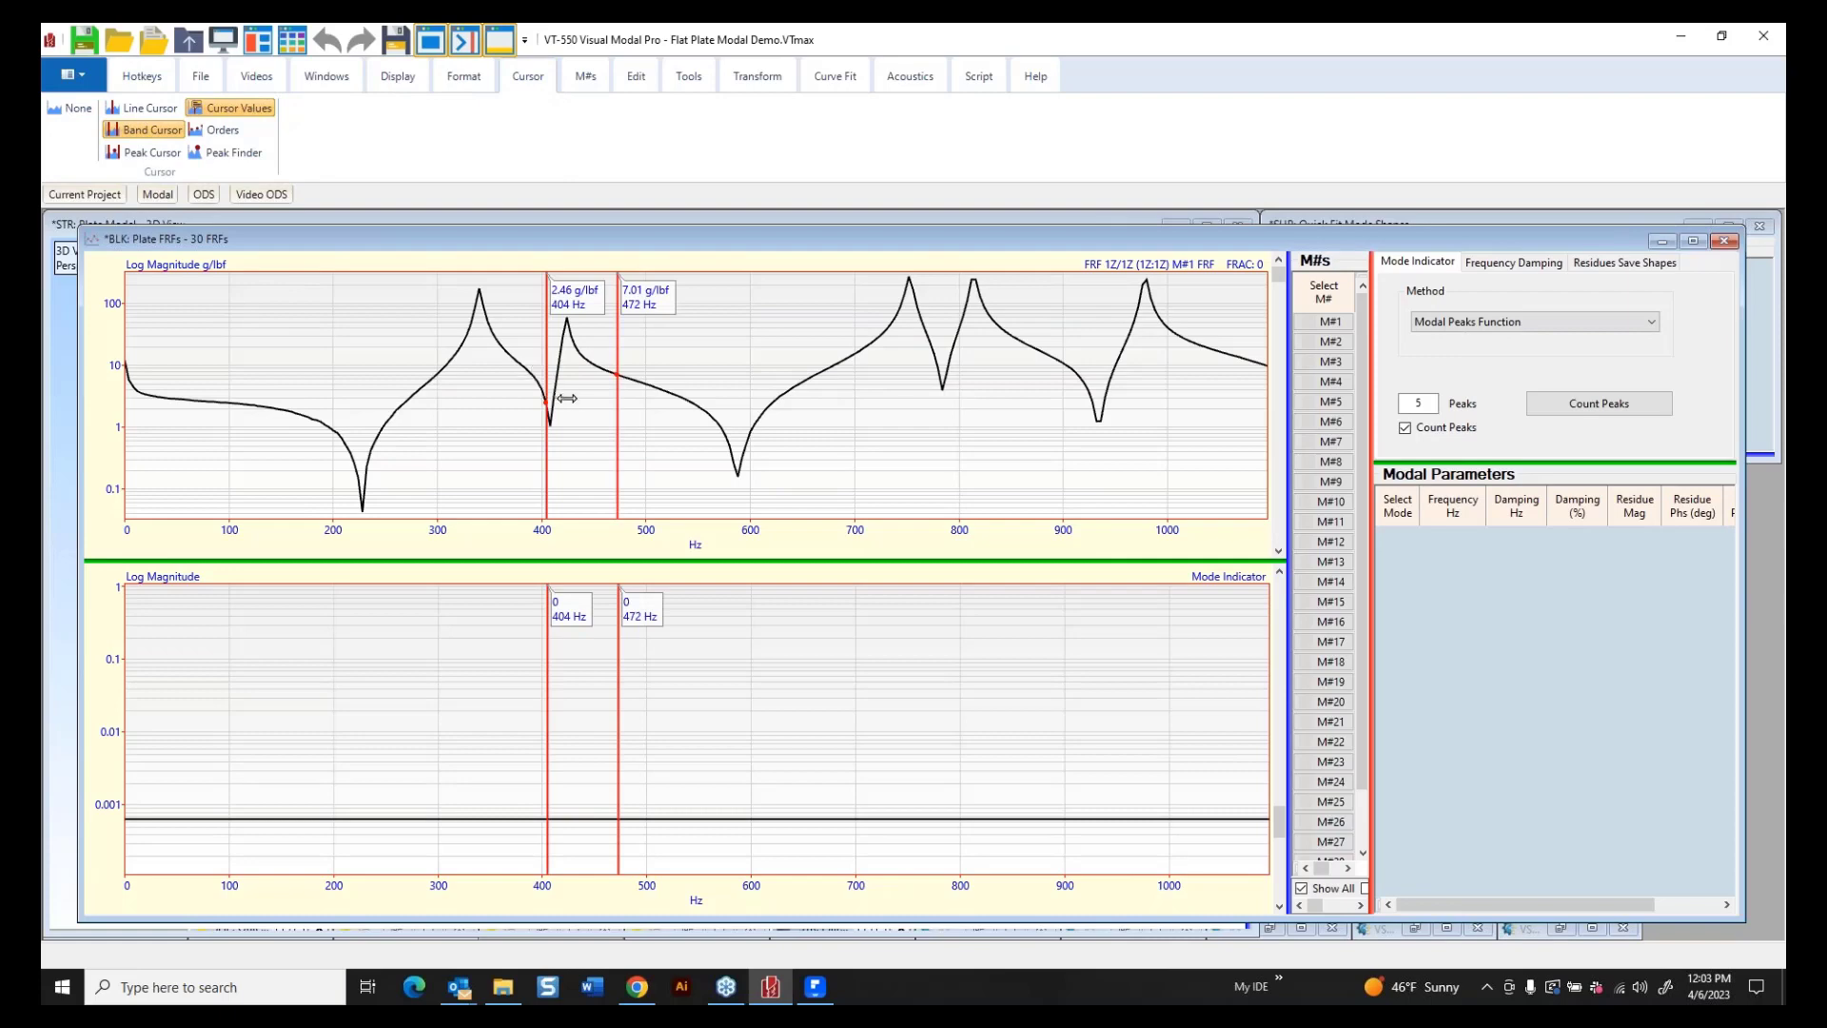
pyautogui.moveTo(567, 398); pyautogui.dragTo(478, 411)
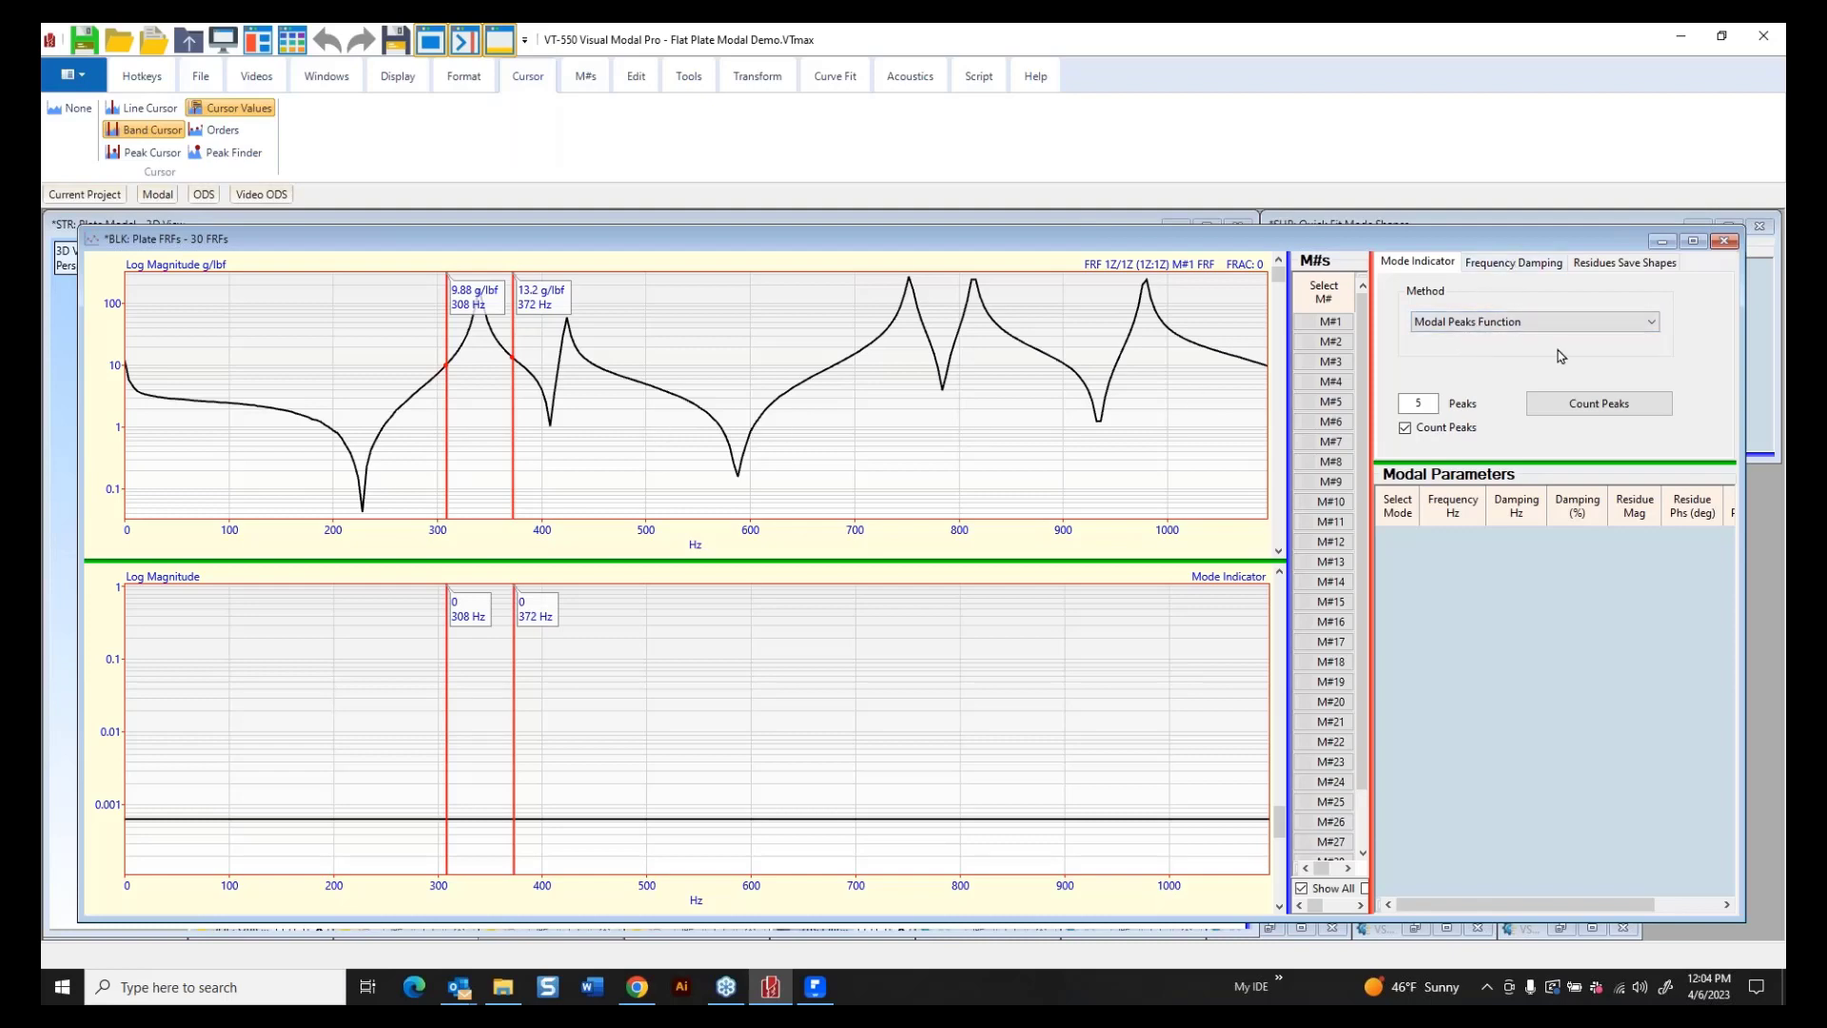
pyautogui.click(1581, 405)
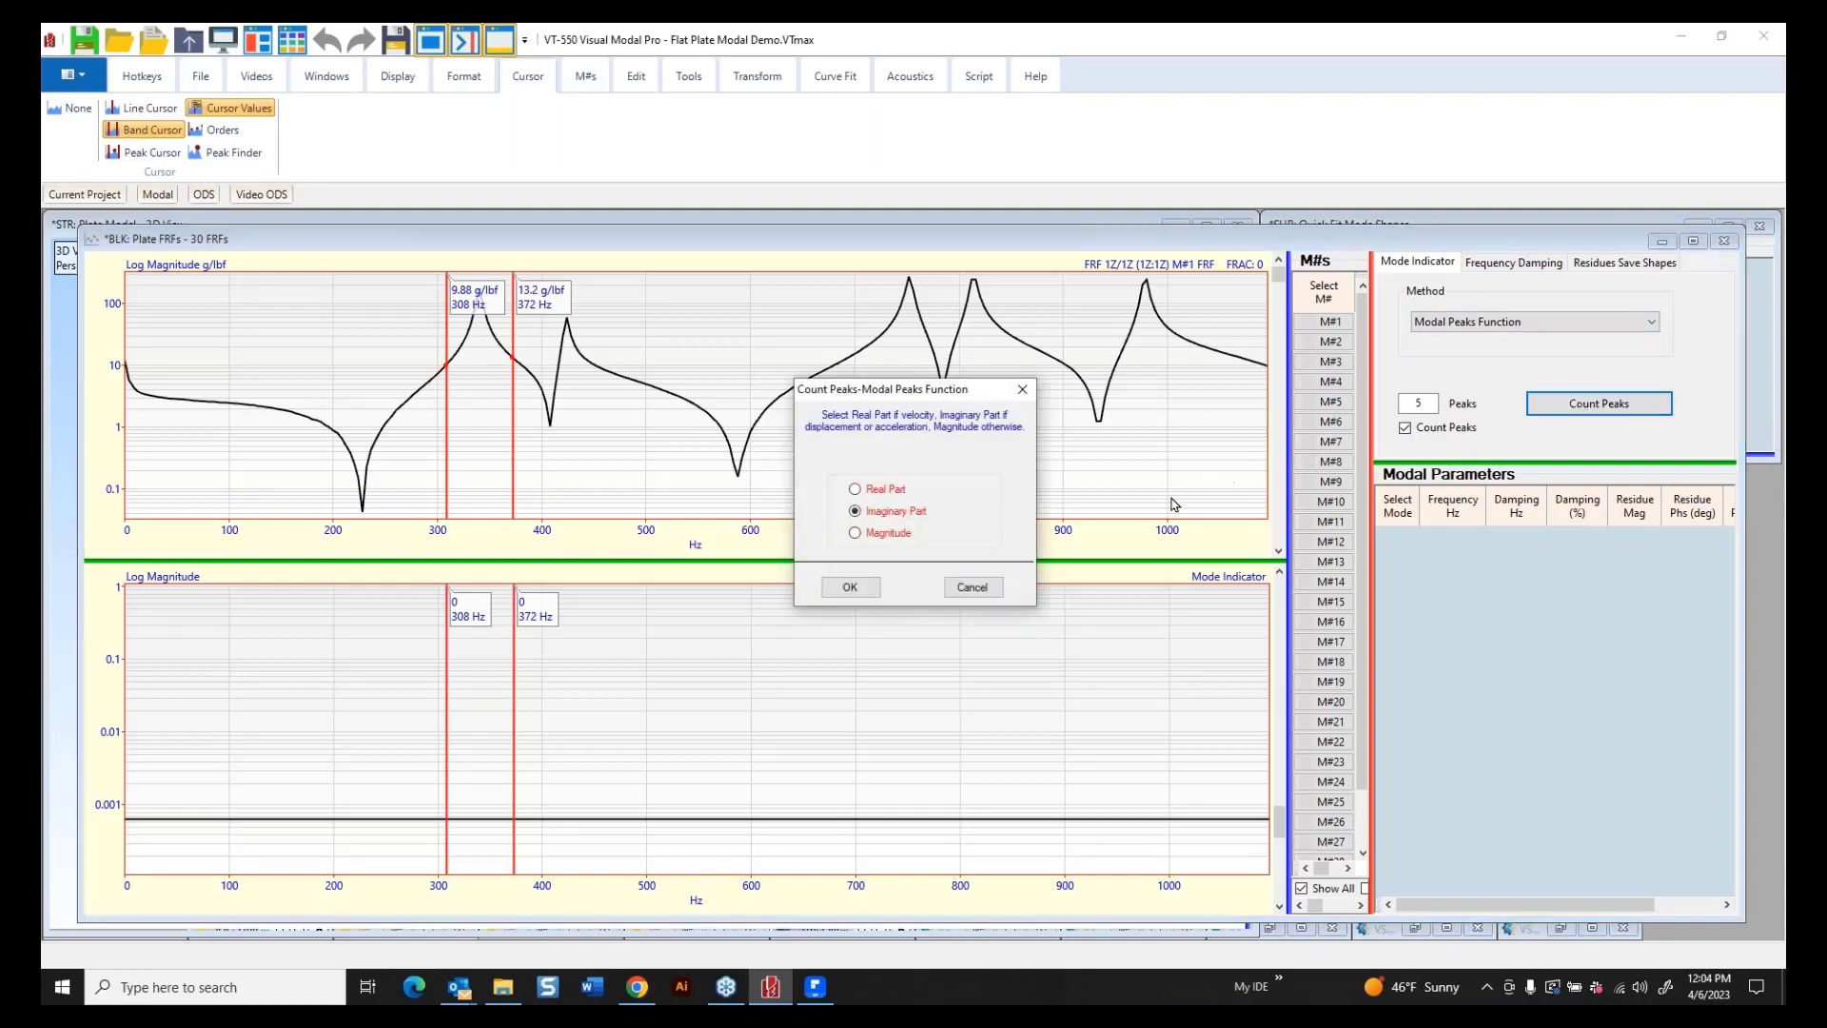
pyautogui.click(849, 587)
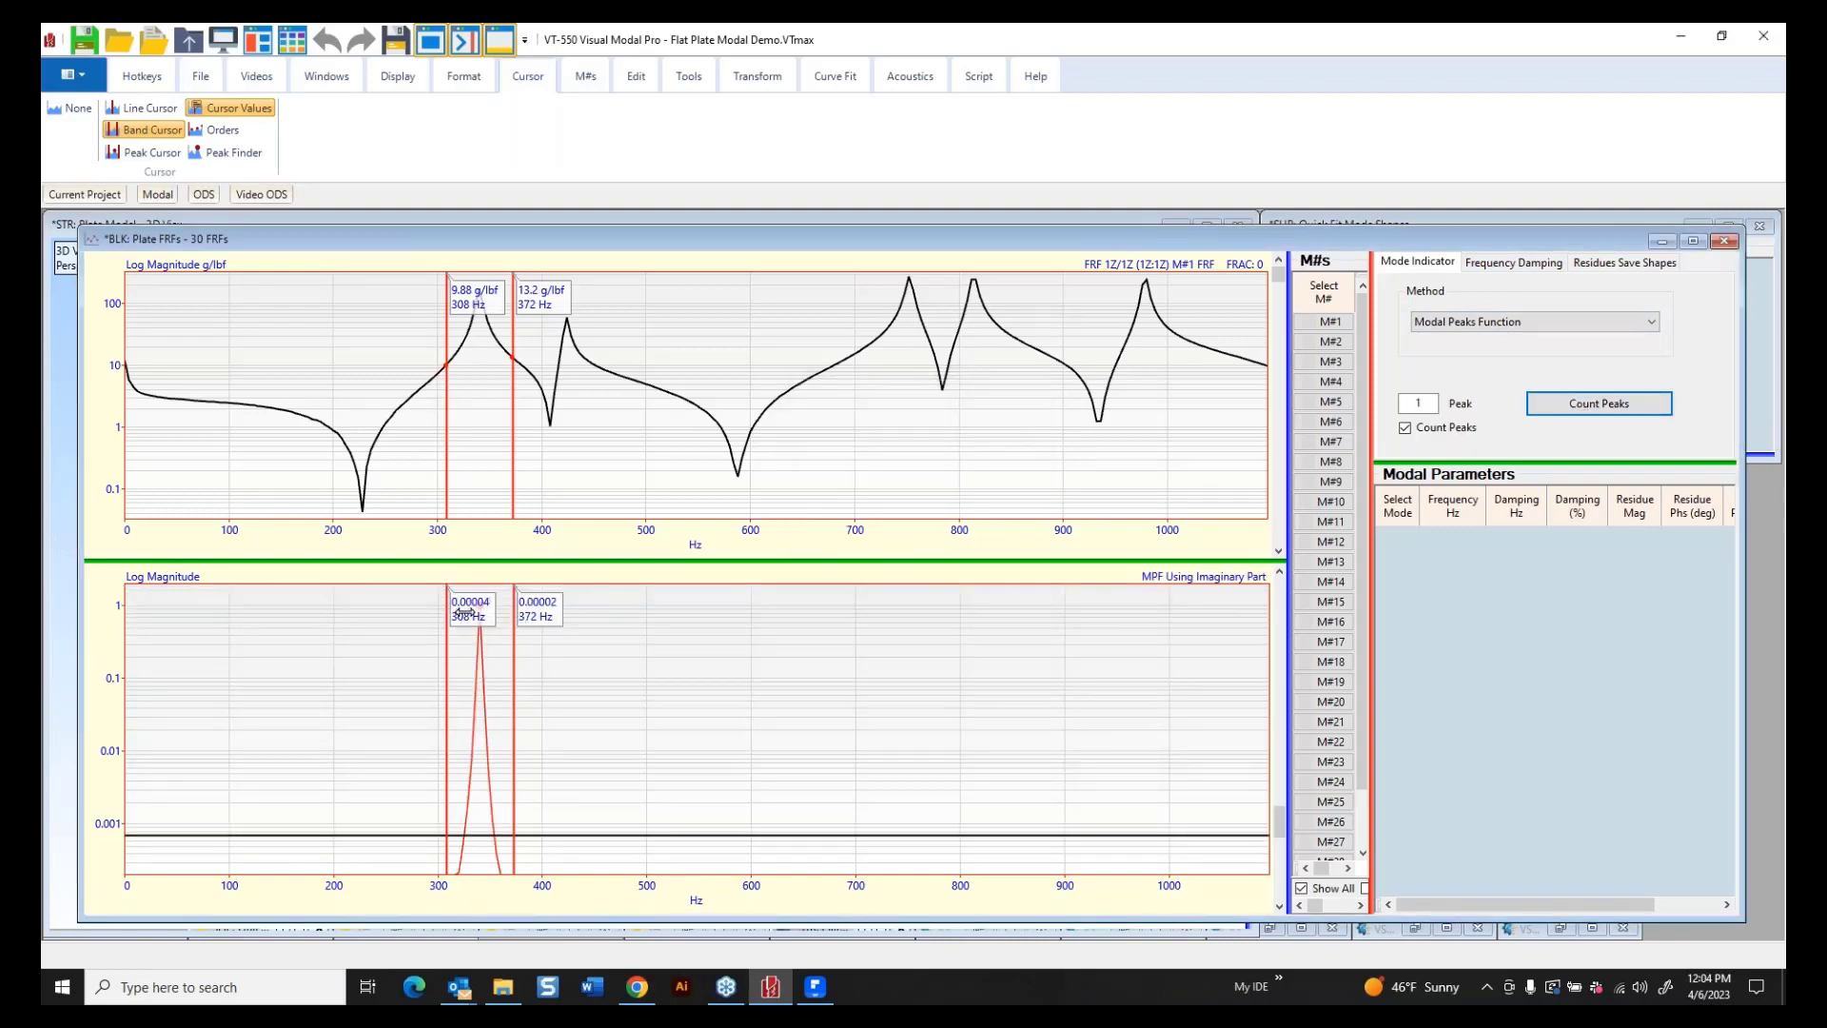
pyautogui.moveTo(463, 613); pyautogui.dragTo(352, 626)
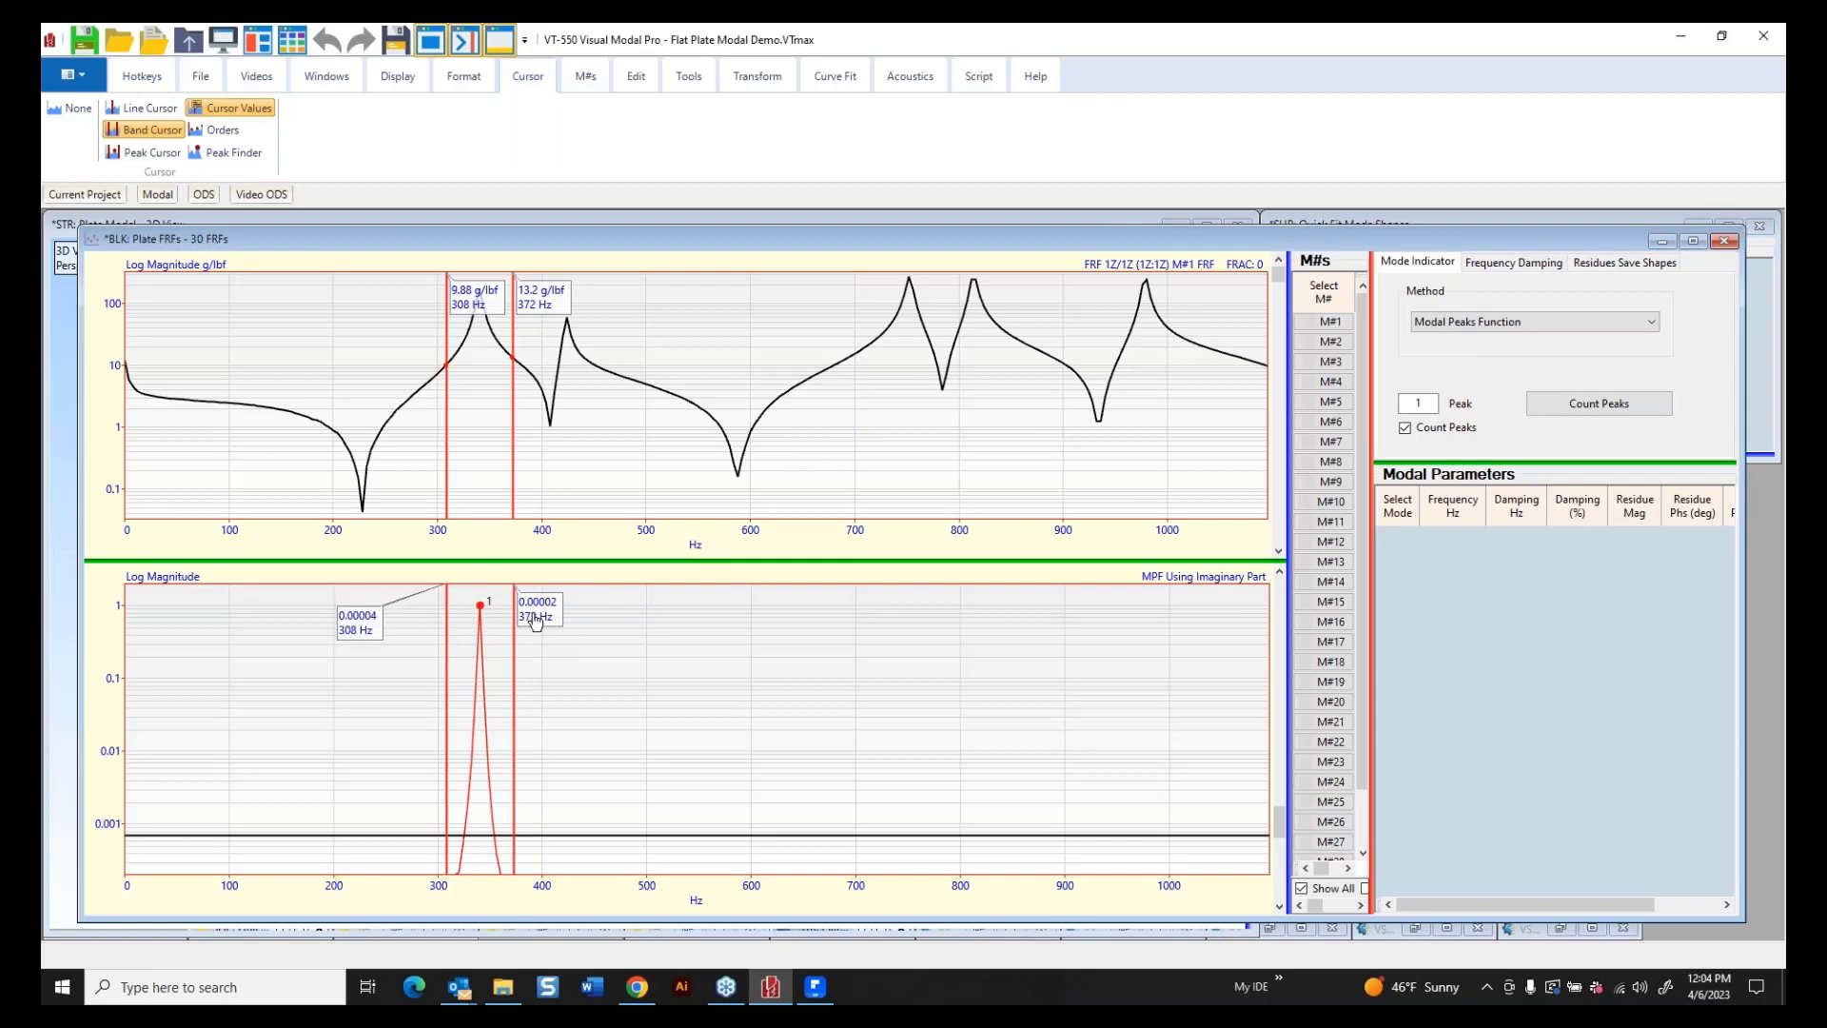
pyautogui.moveTo(535, 621); pyautogui.dragTo(567, 651)
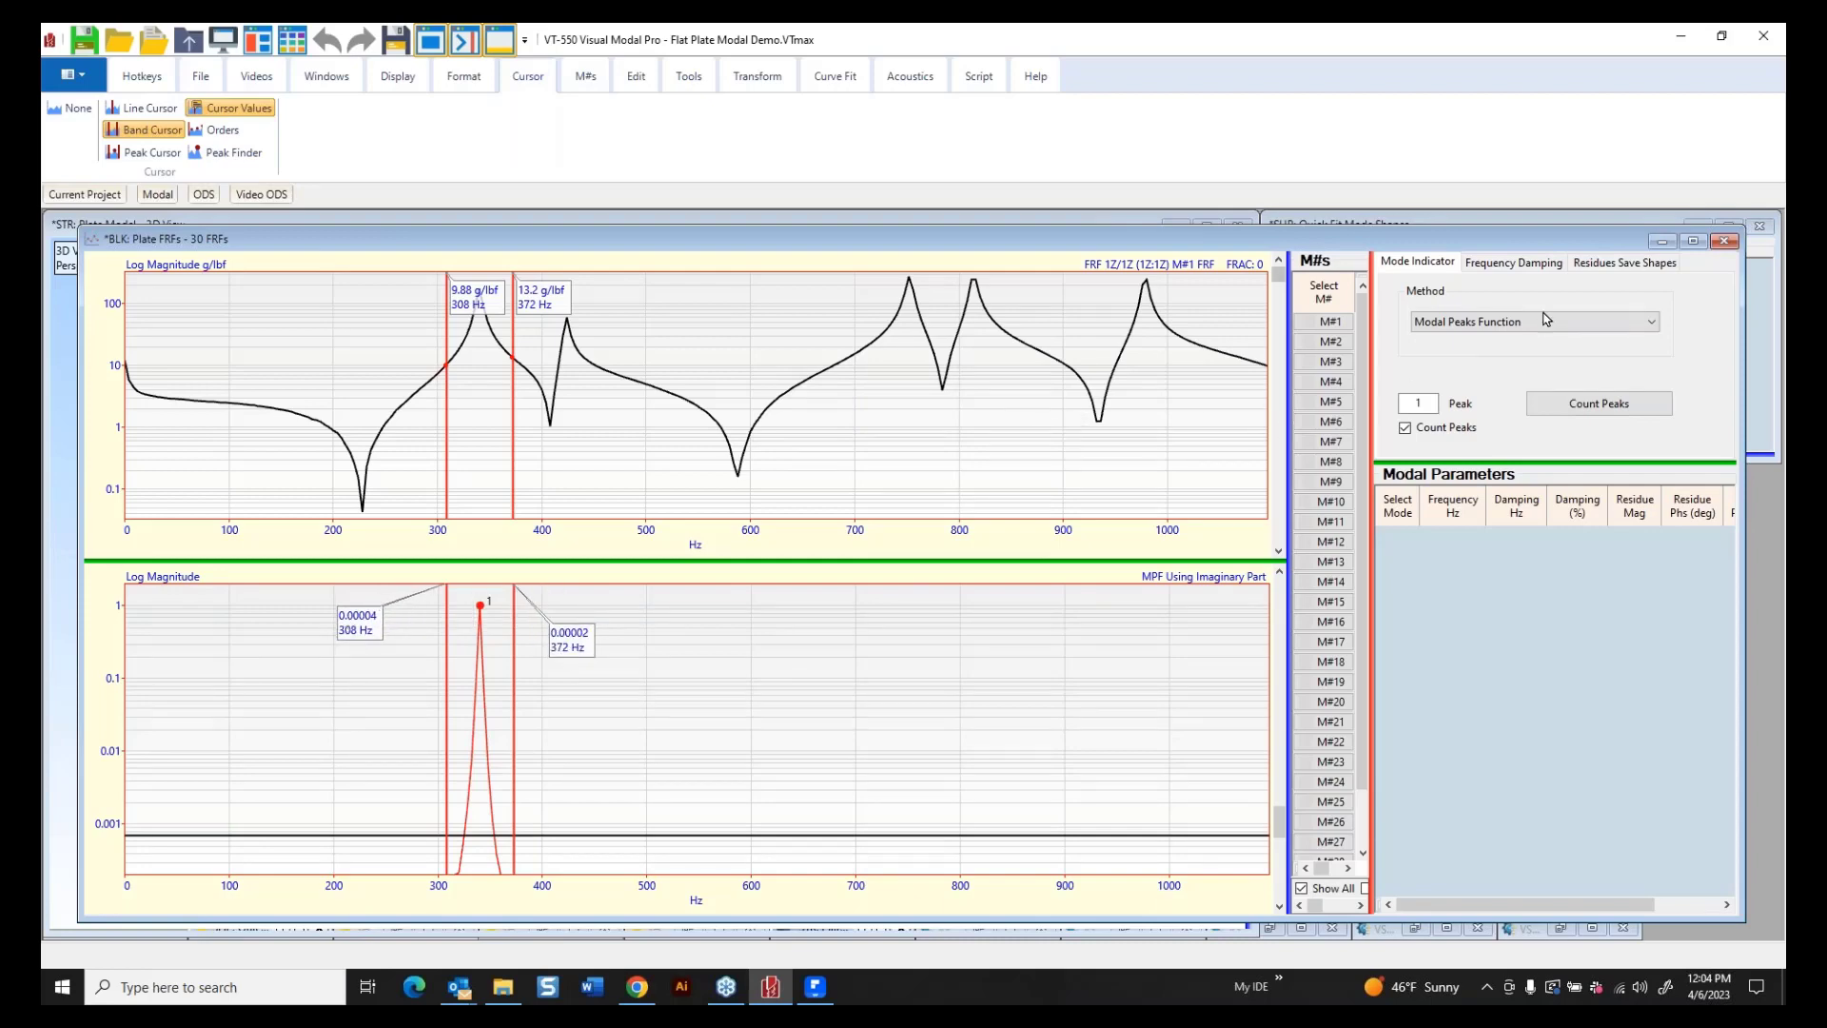
# Estimate the first mode's frequency and damping with Single-Reference Global Polynomial, and its residues with Single-Reference Polynomial.
pyautogui.click(1543, 267)
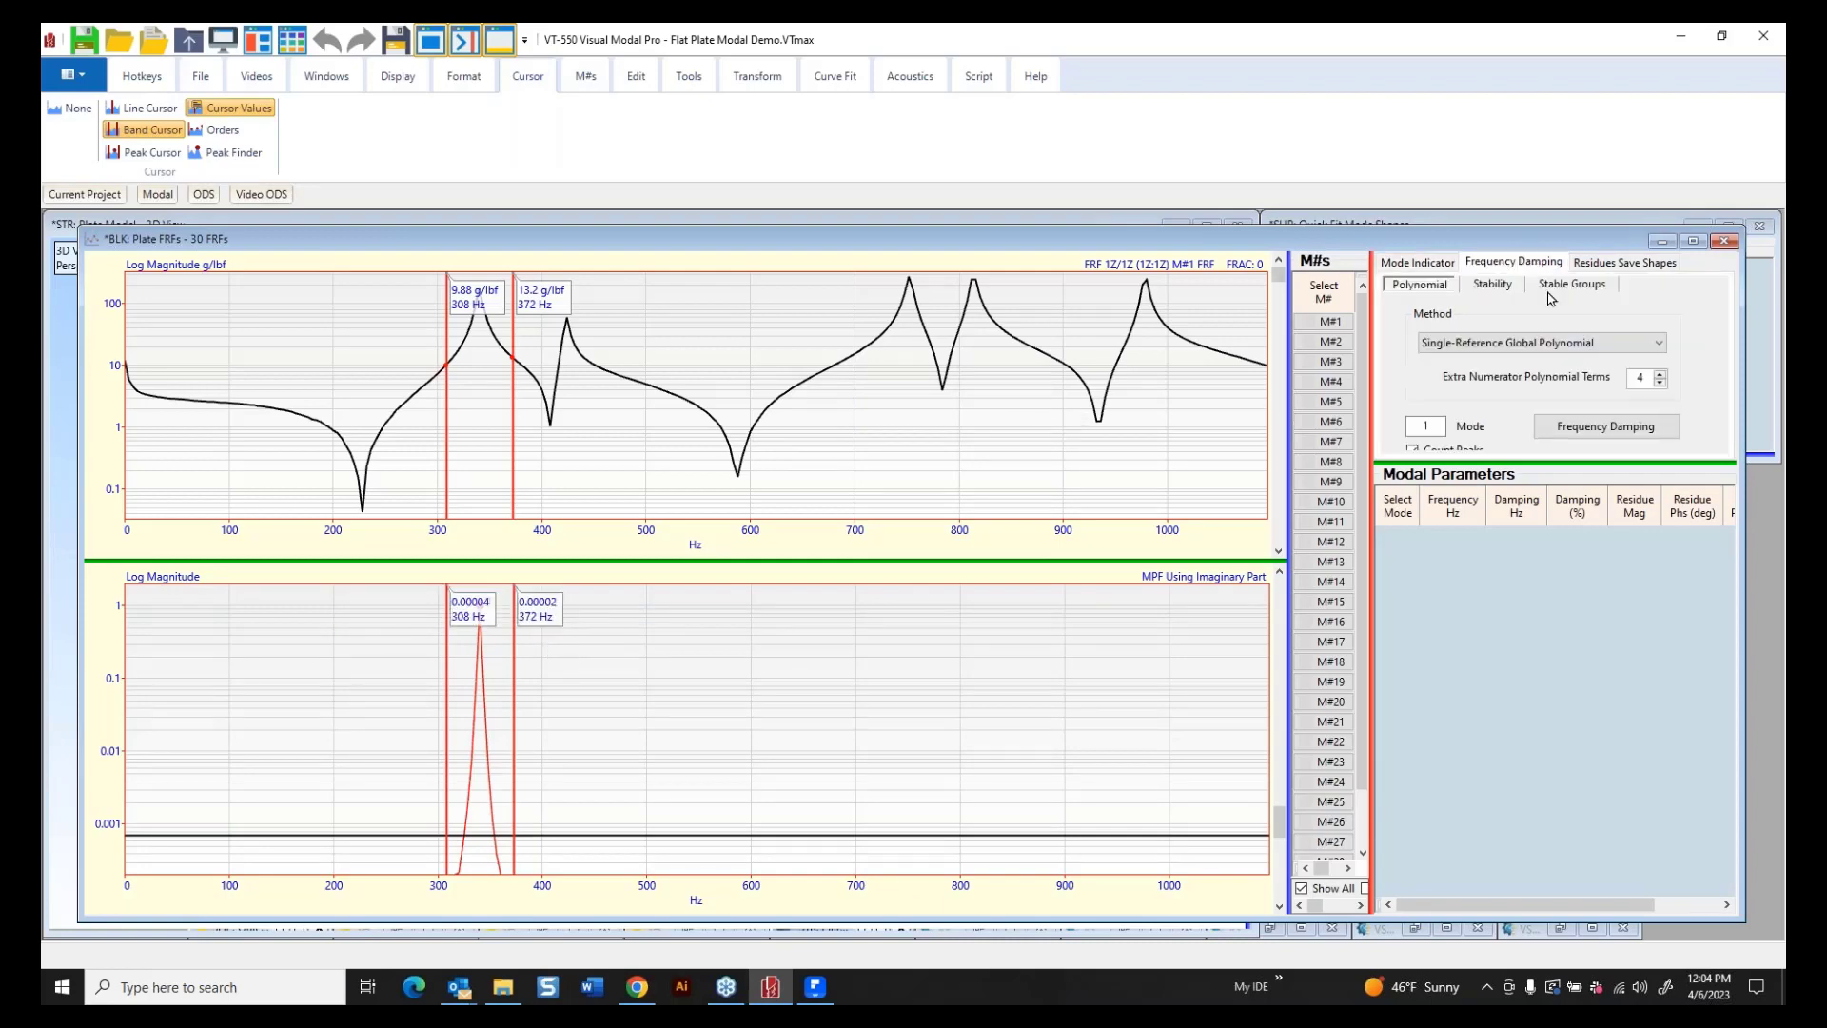
pyautogui.click(1581, 429)
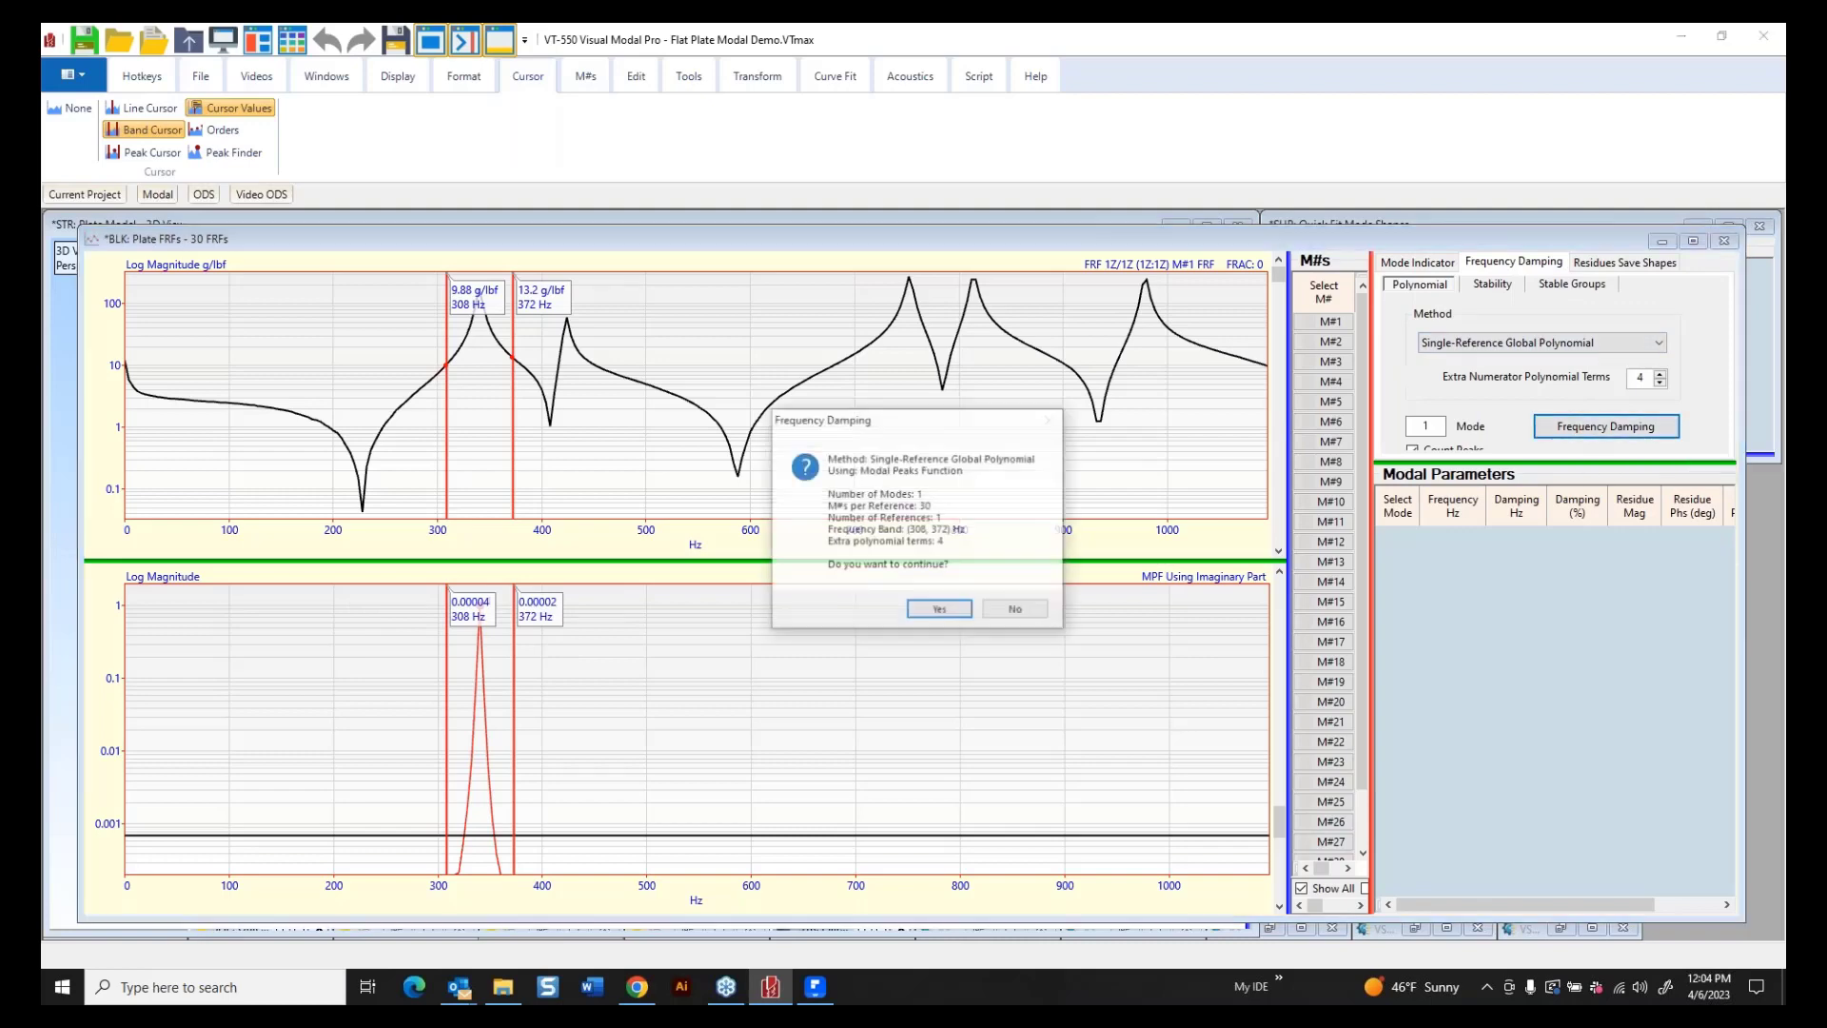
pyautogui.click(938, 609)
pyautogui.click(1597, 266)
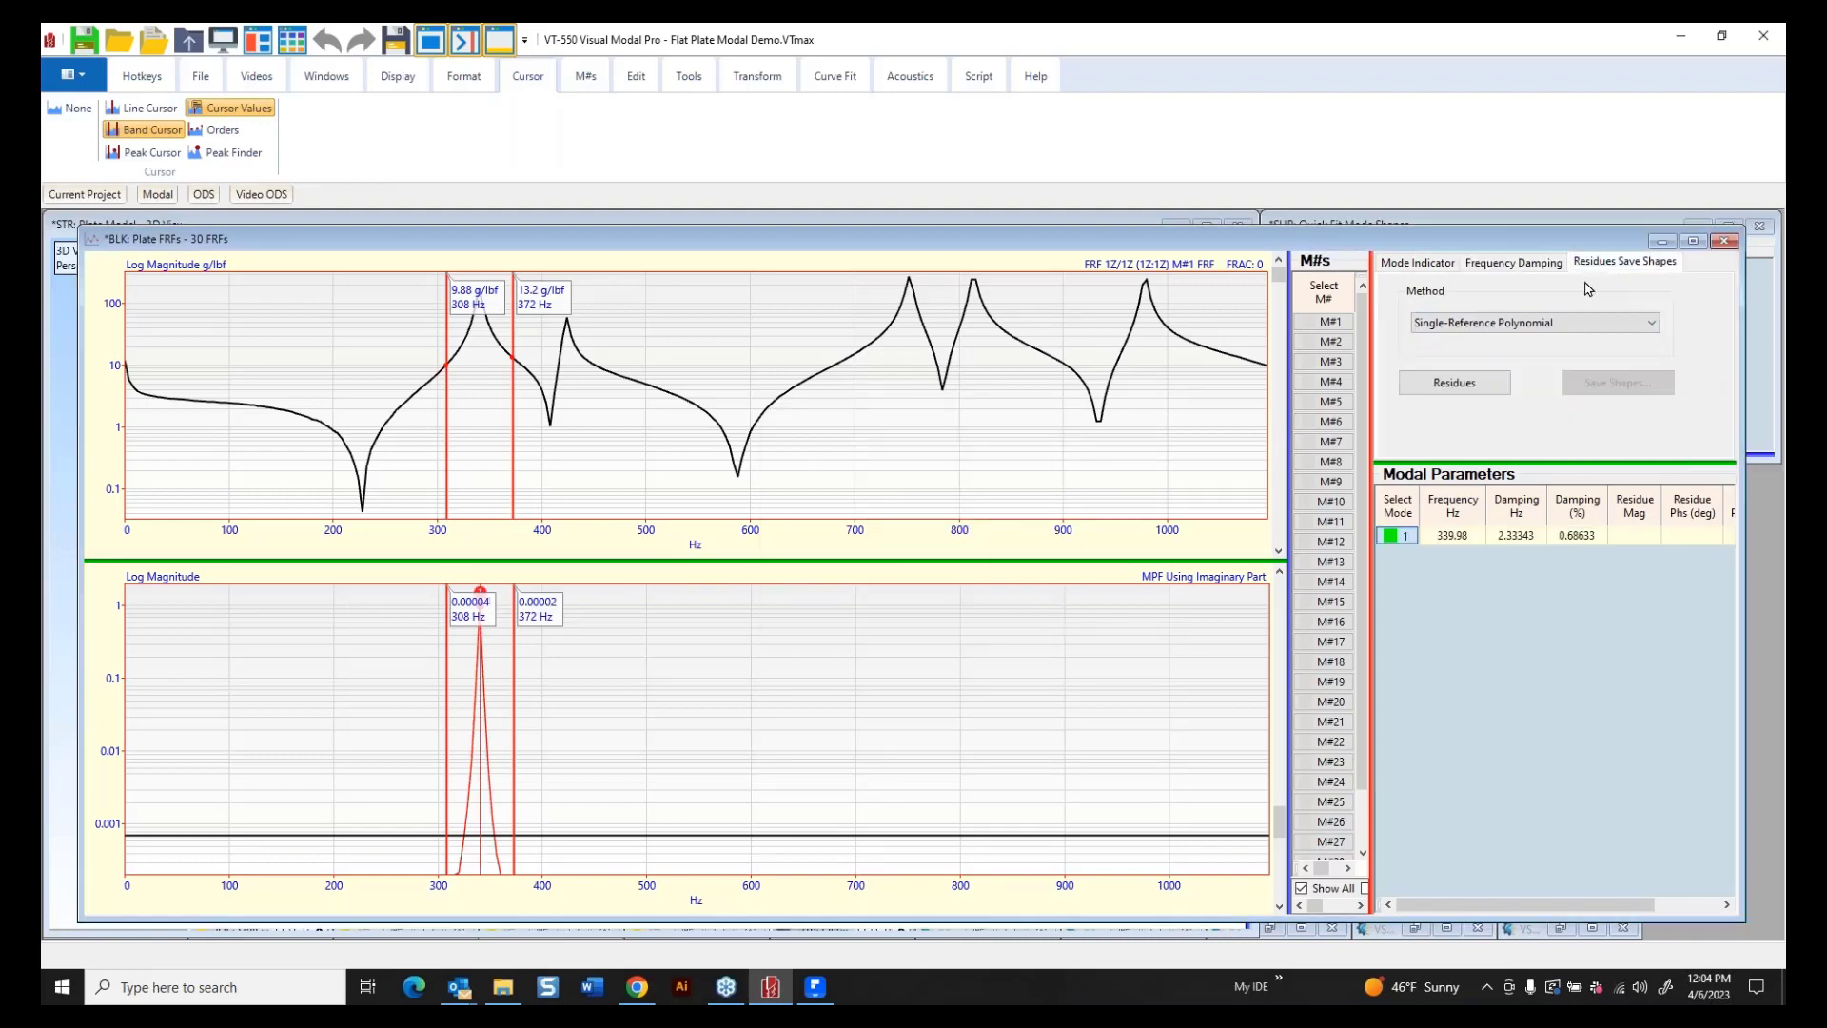
pyautogui.click(1453, 390)
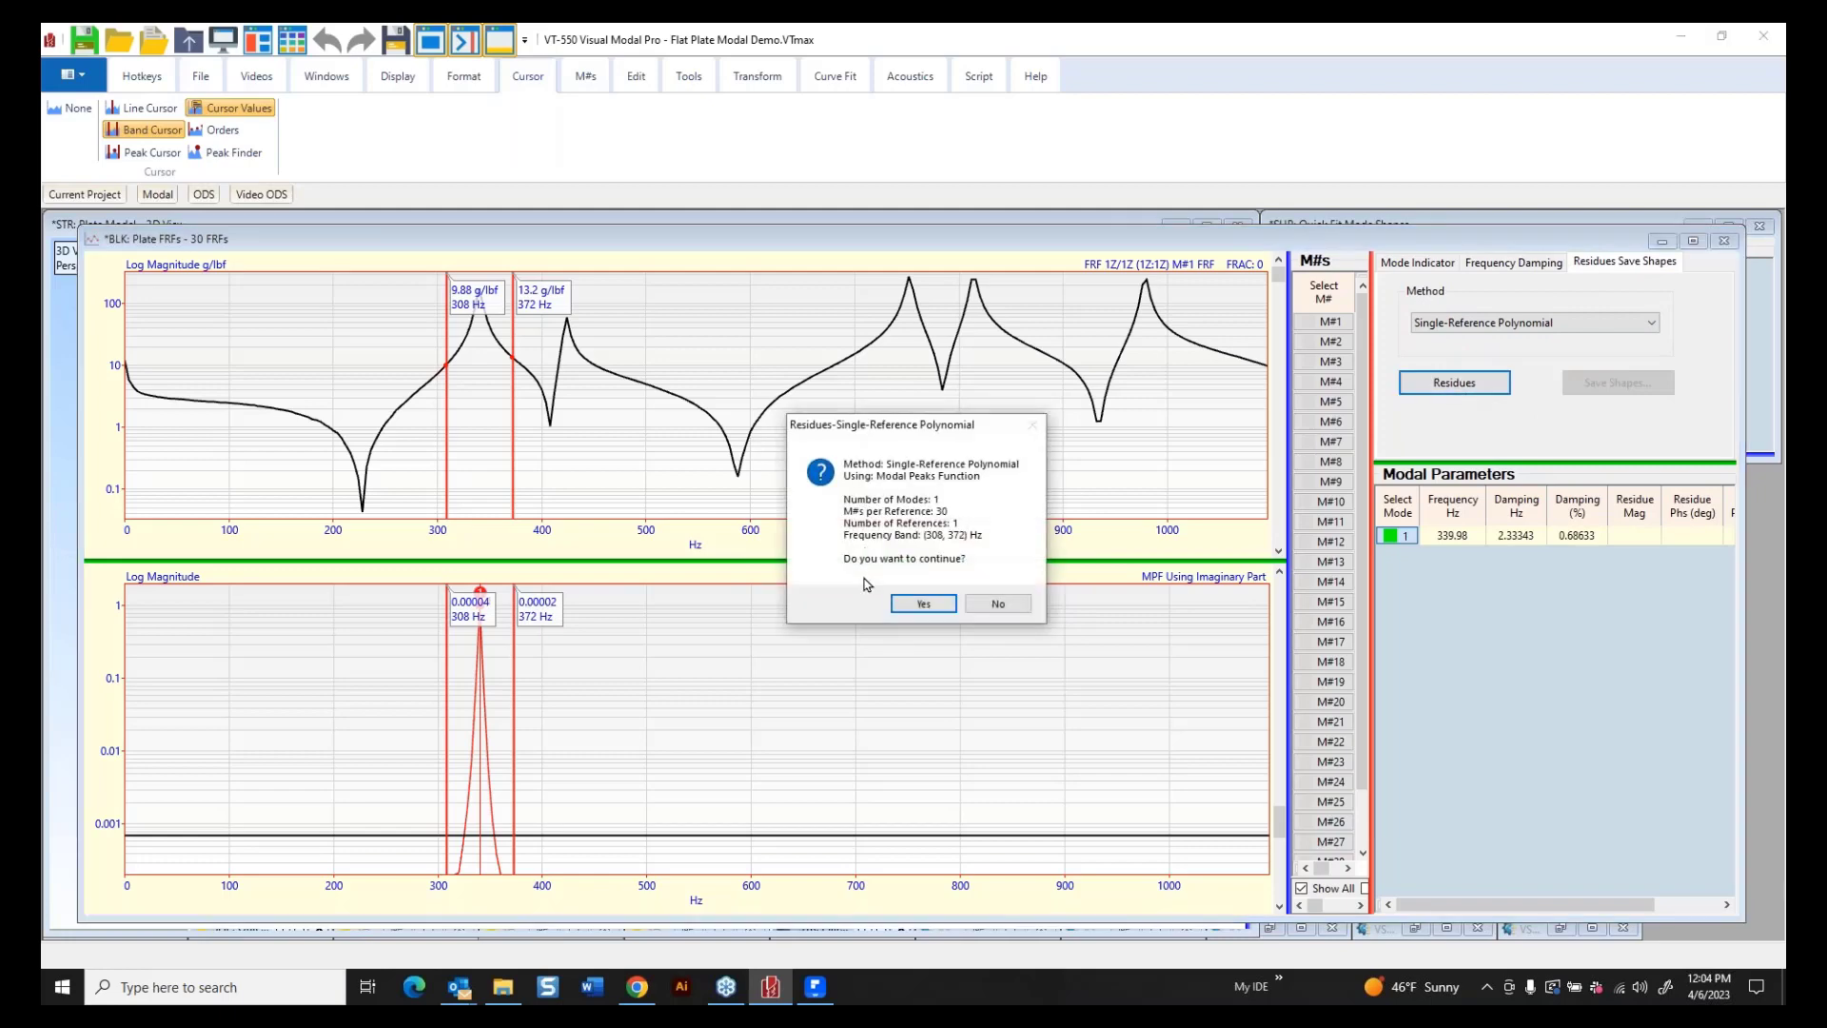
pyautogui.click(899, 607)
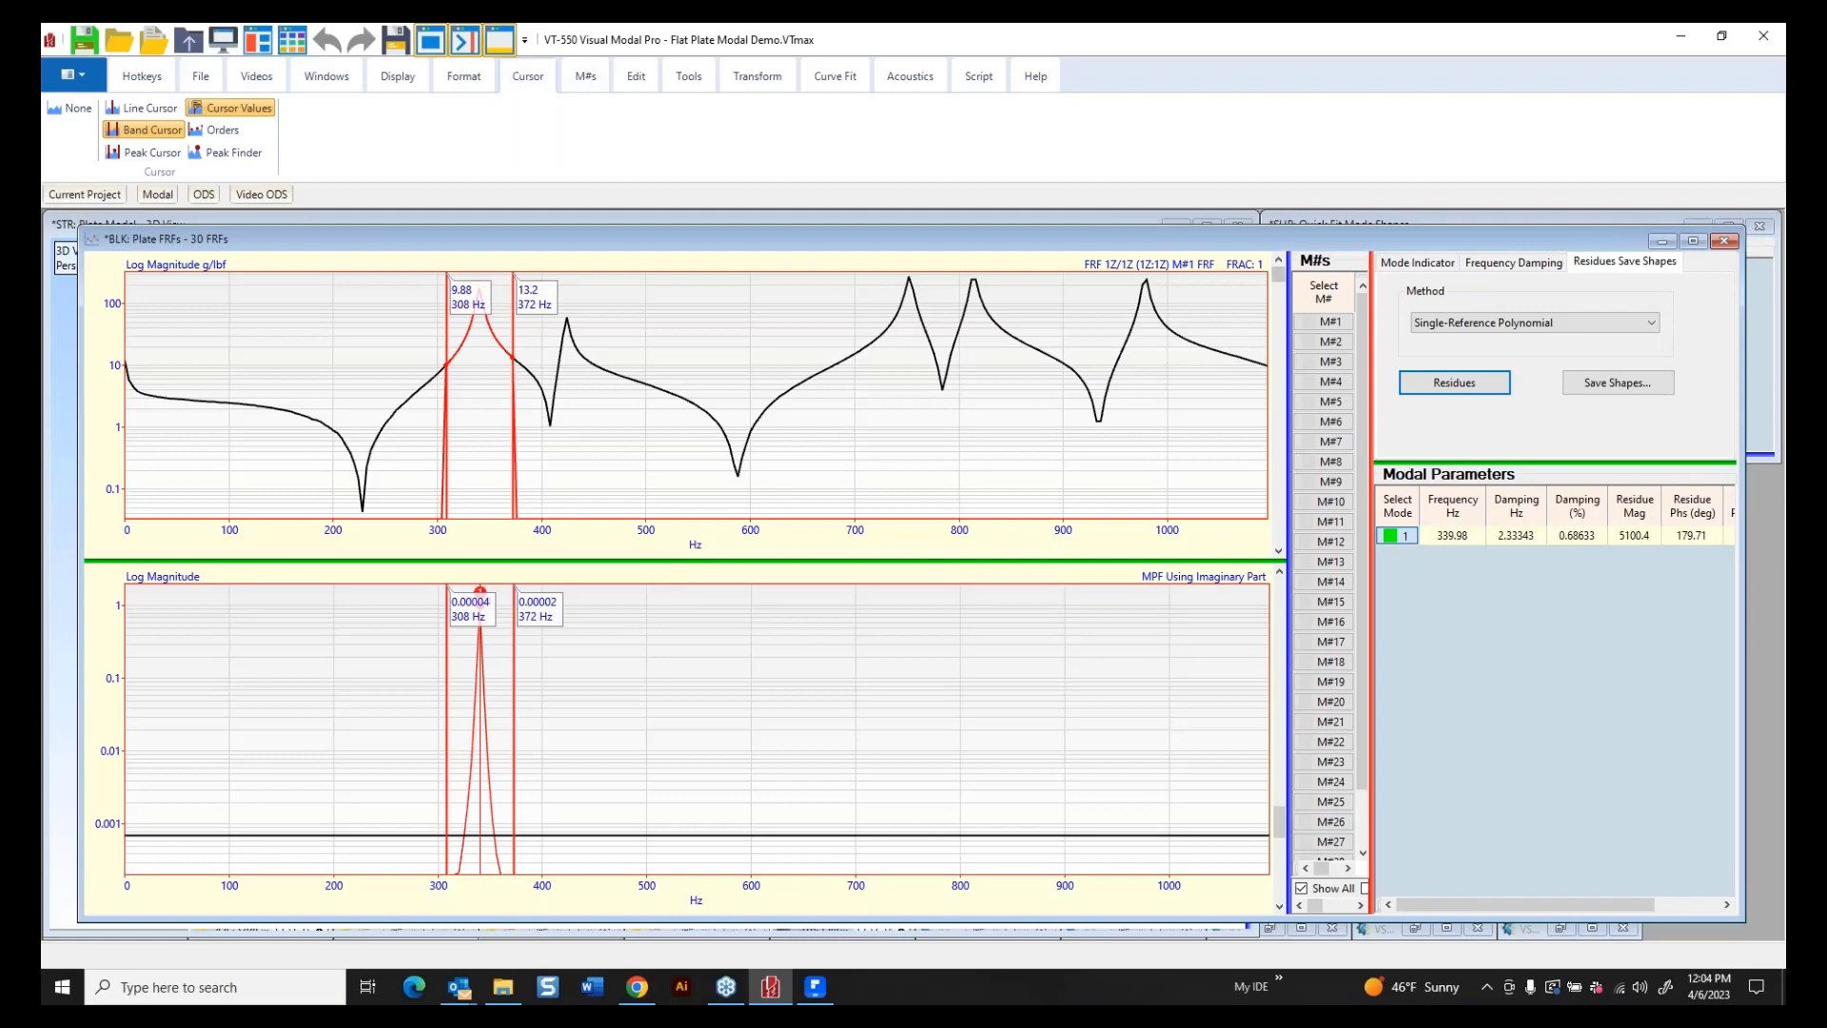
pyautogui.moveTo(1276, 279)
pyautogui.mouseDown()
pyautogui.moveTo(1307, 562)
pyautogui.moveTo(1308, 274)
pyautogui.mouseUp()
# Display the FRFs in Unwrapped Bode format and enlarge the frequency range around the first two resonances.
pyautogui.rightClick(91, 334)
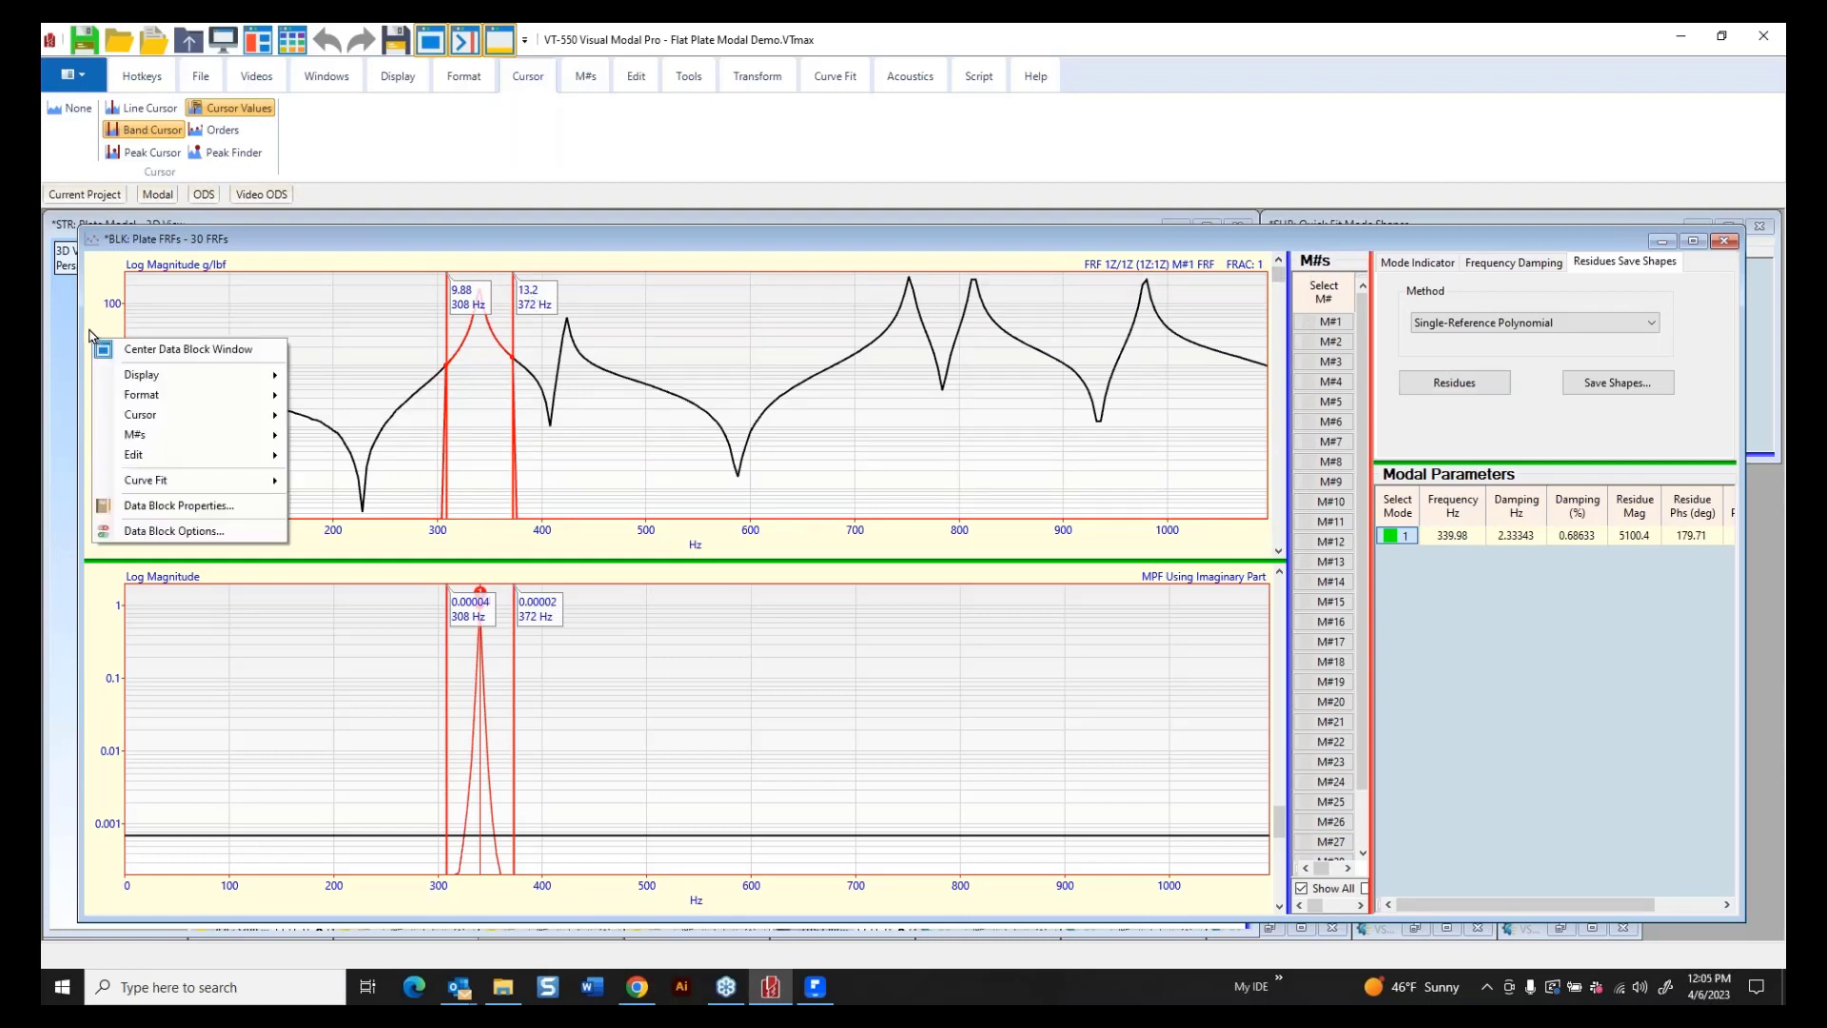
pyautogui.moveTo(155, 458)
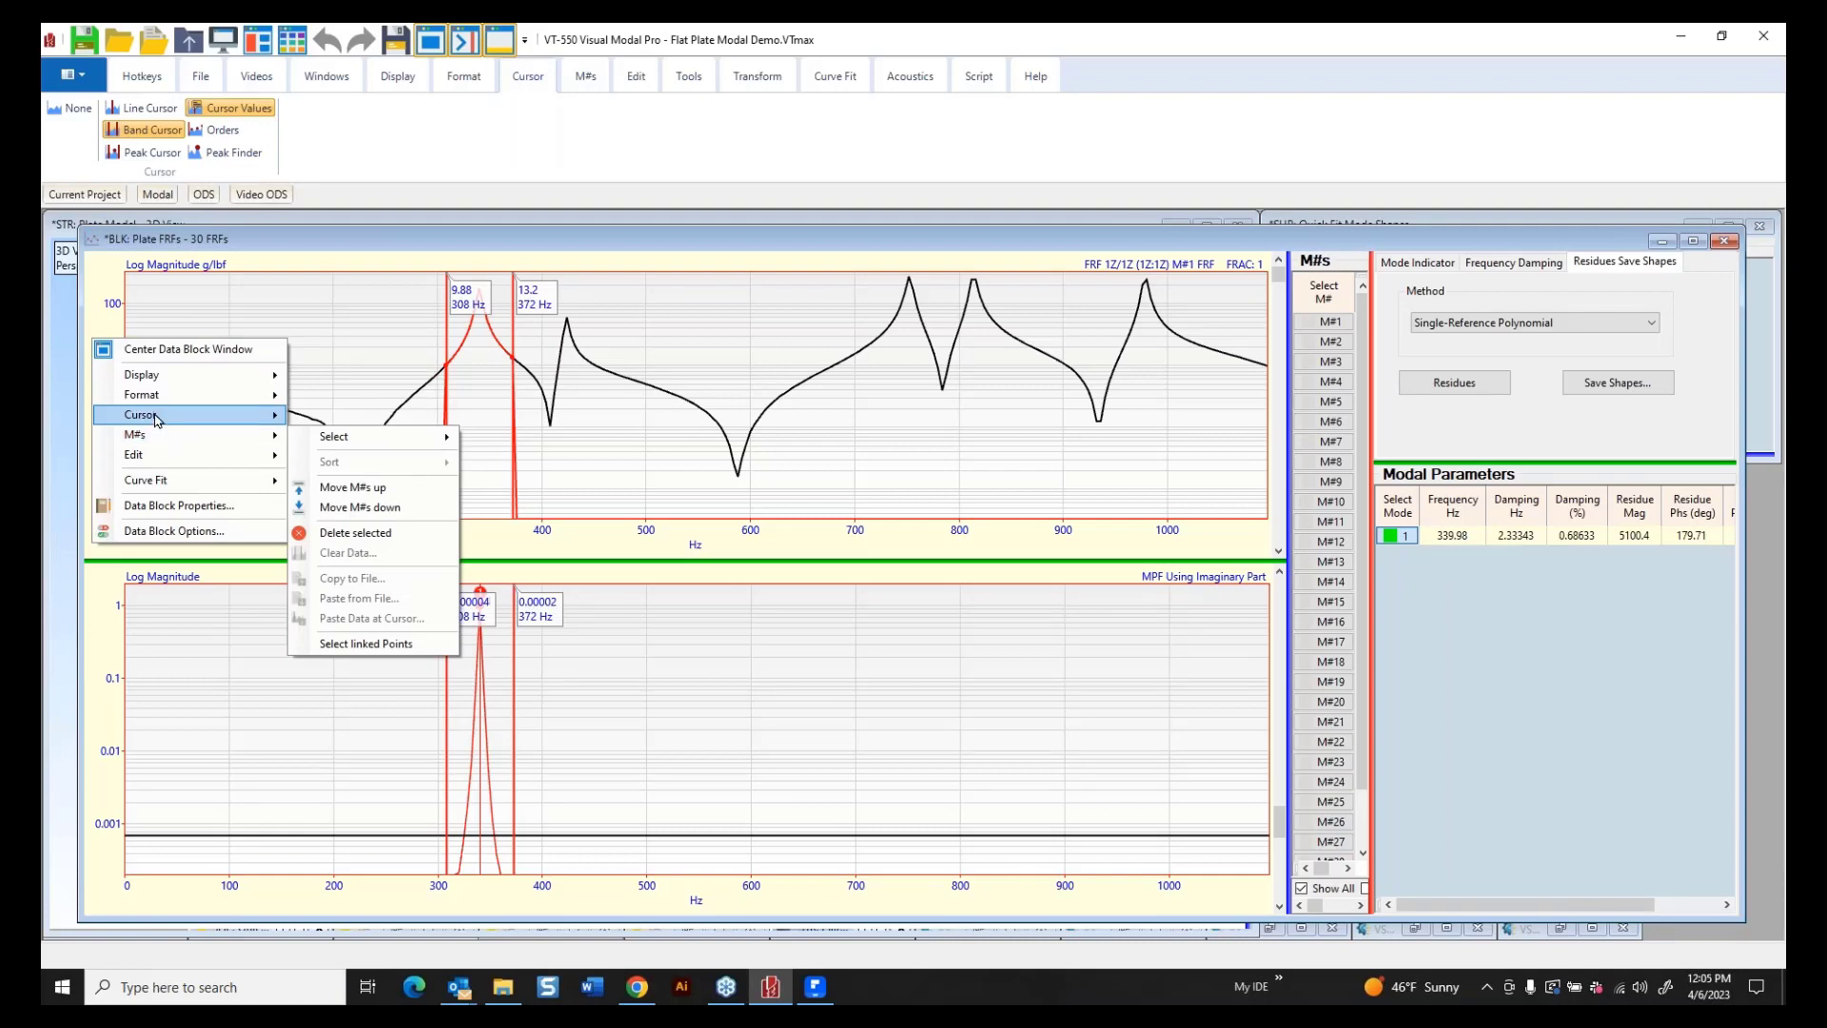
pyautogui.moveTo(157, 405)
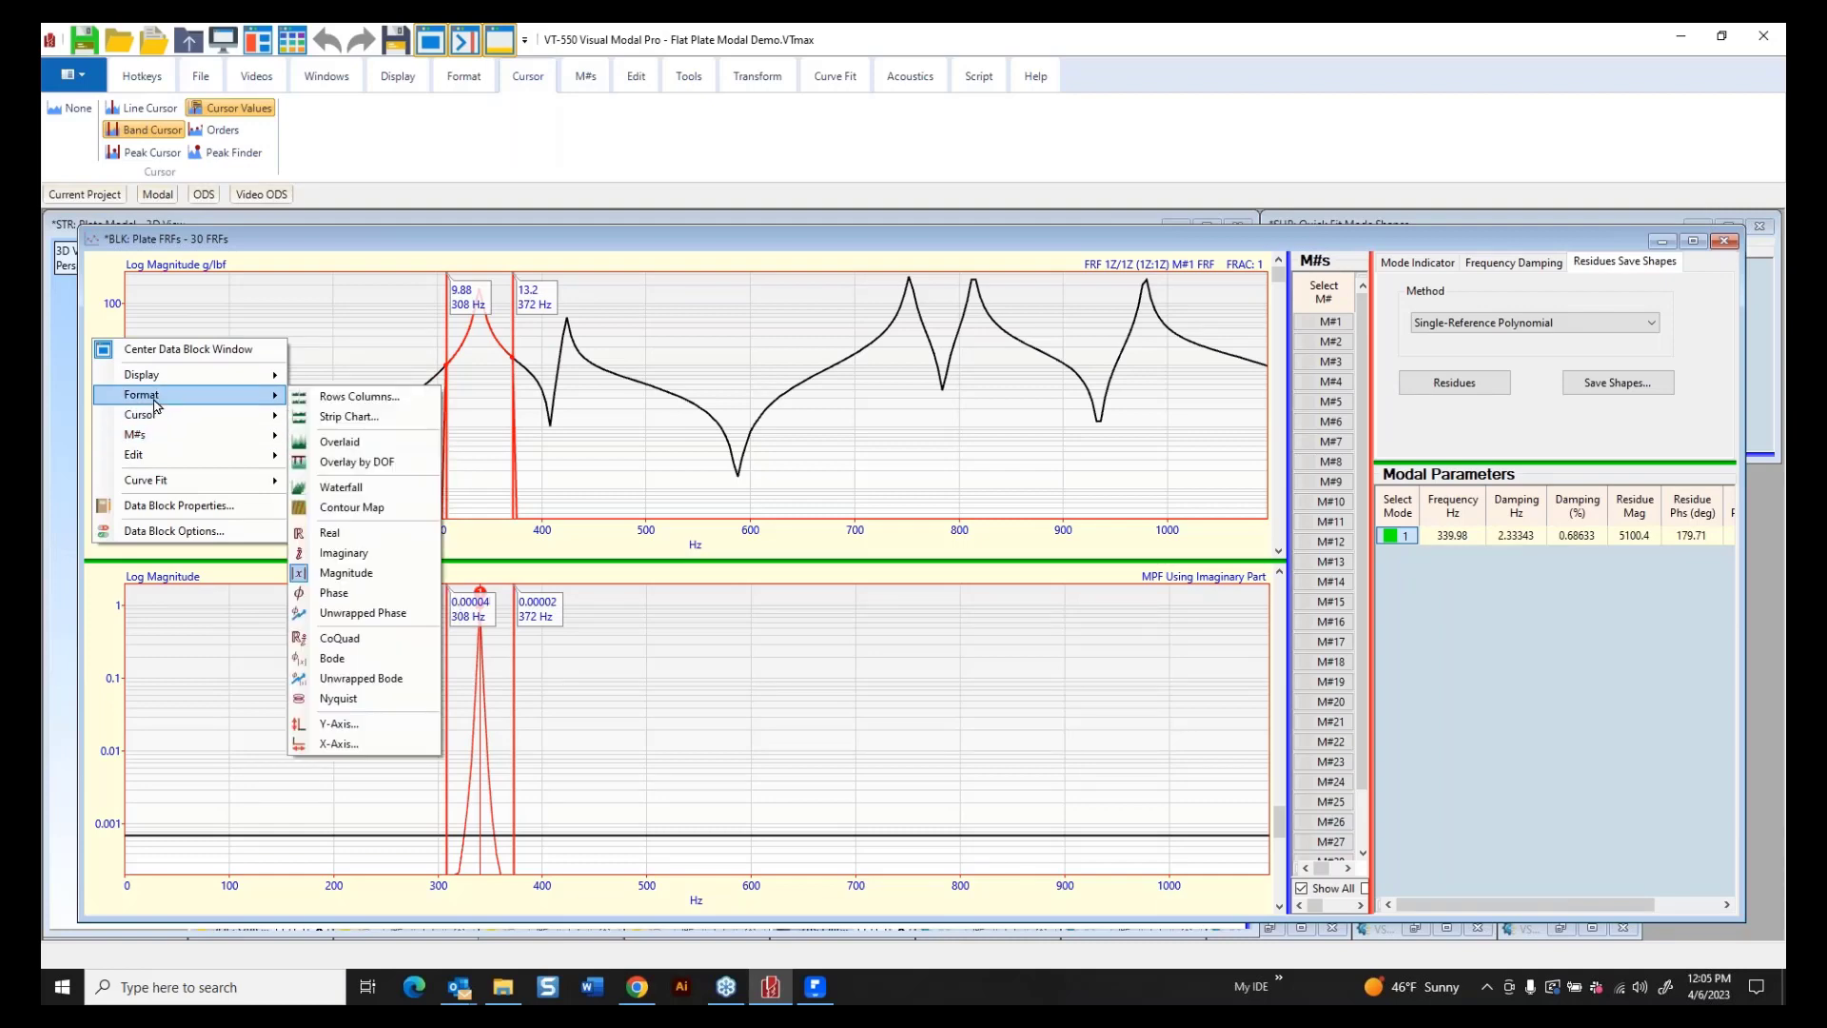
pyautogui.click(352, 679)
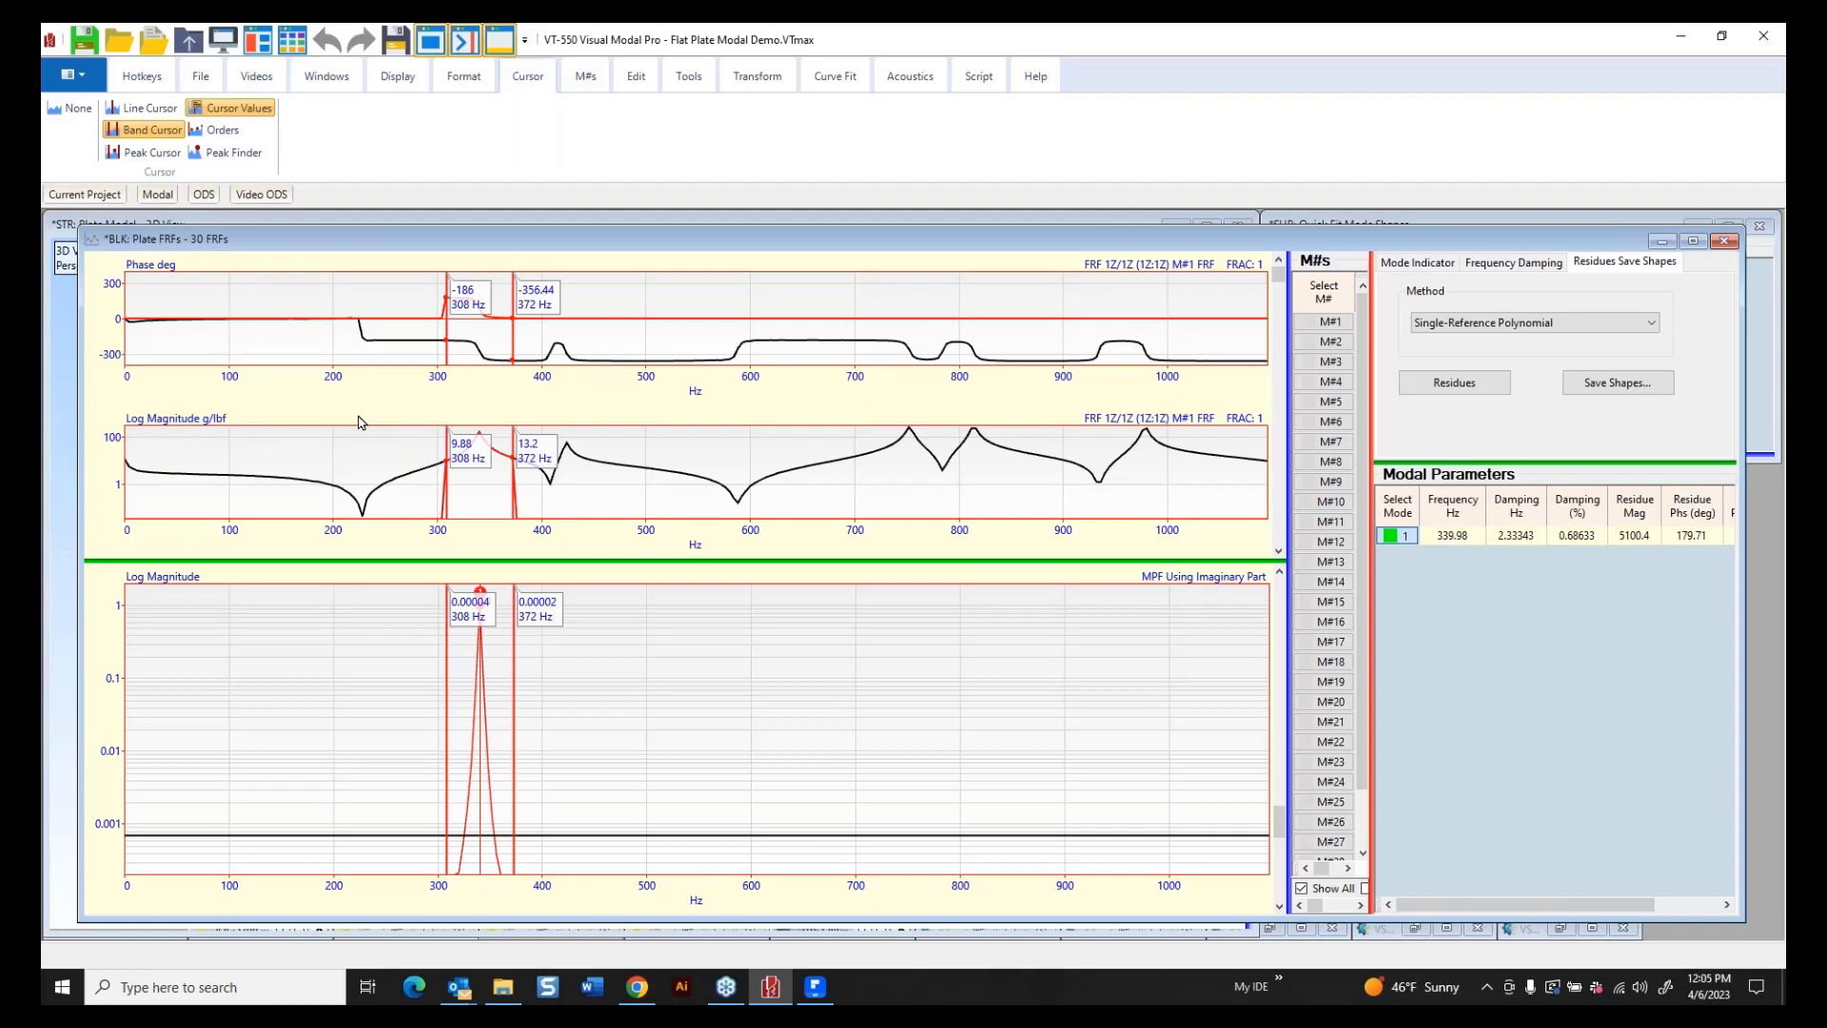
pyautogui.scroll(3, 388, 398)
pyautogui.scroll(2, 389, 395)
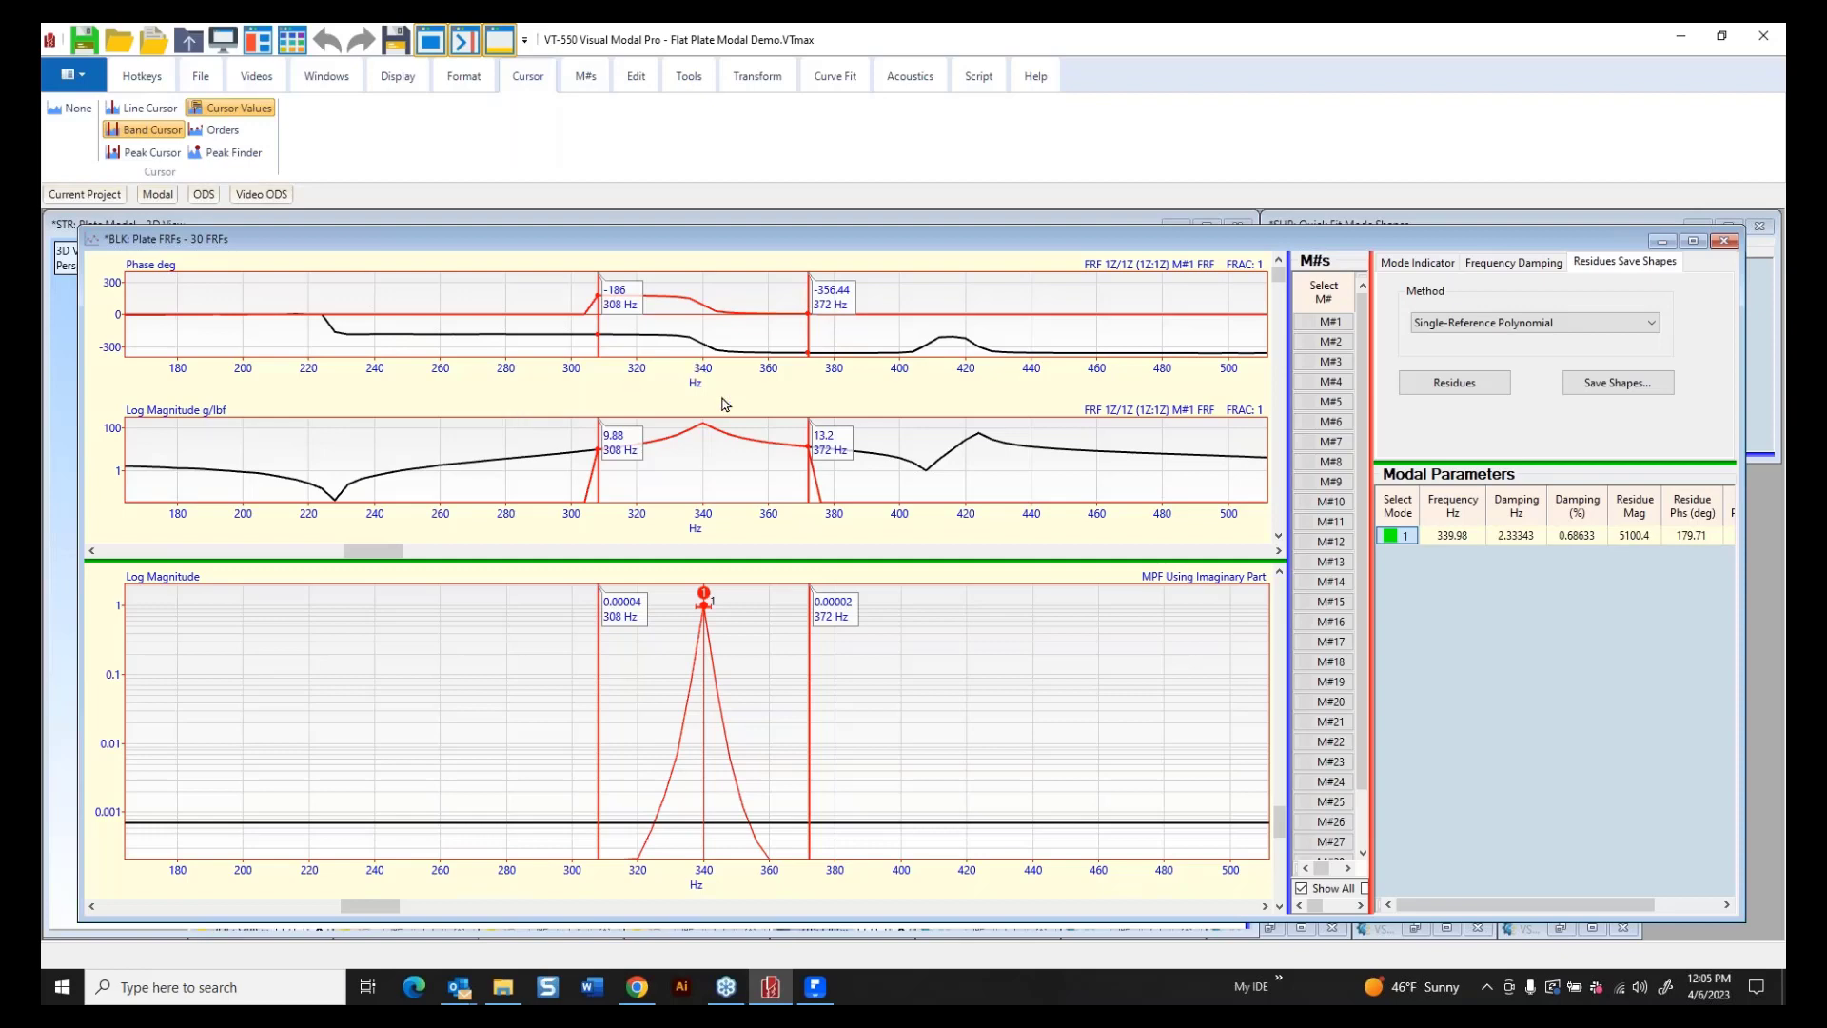
# Set the band cursor to 392–436 Hz around the second resonance and count peaks with the Modal Peaks Function's Imaginary Part.
pyautogui.click(978, 427)
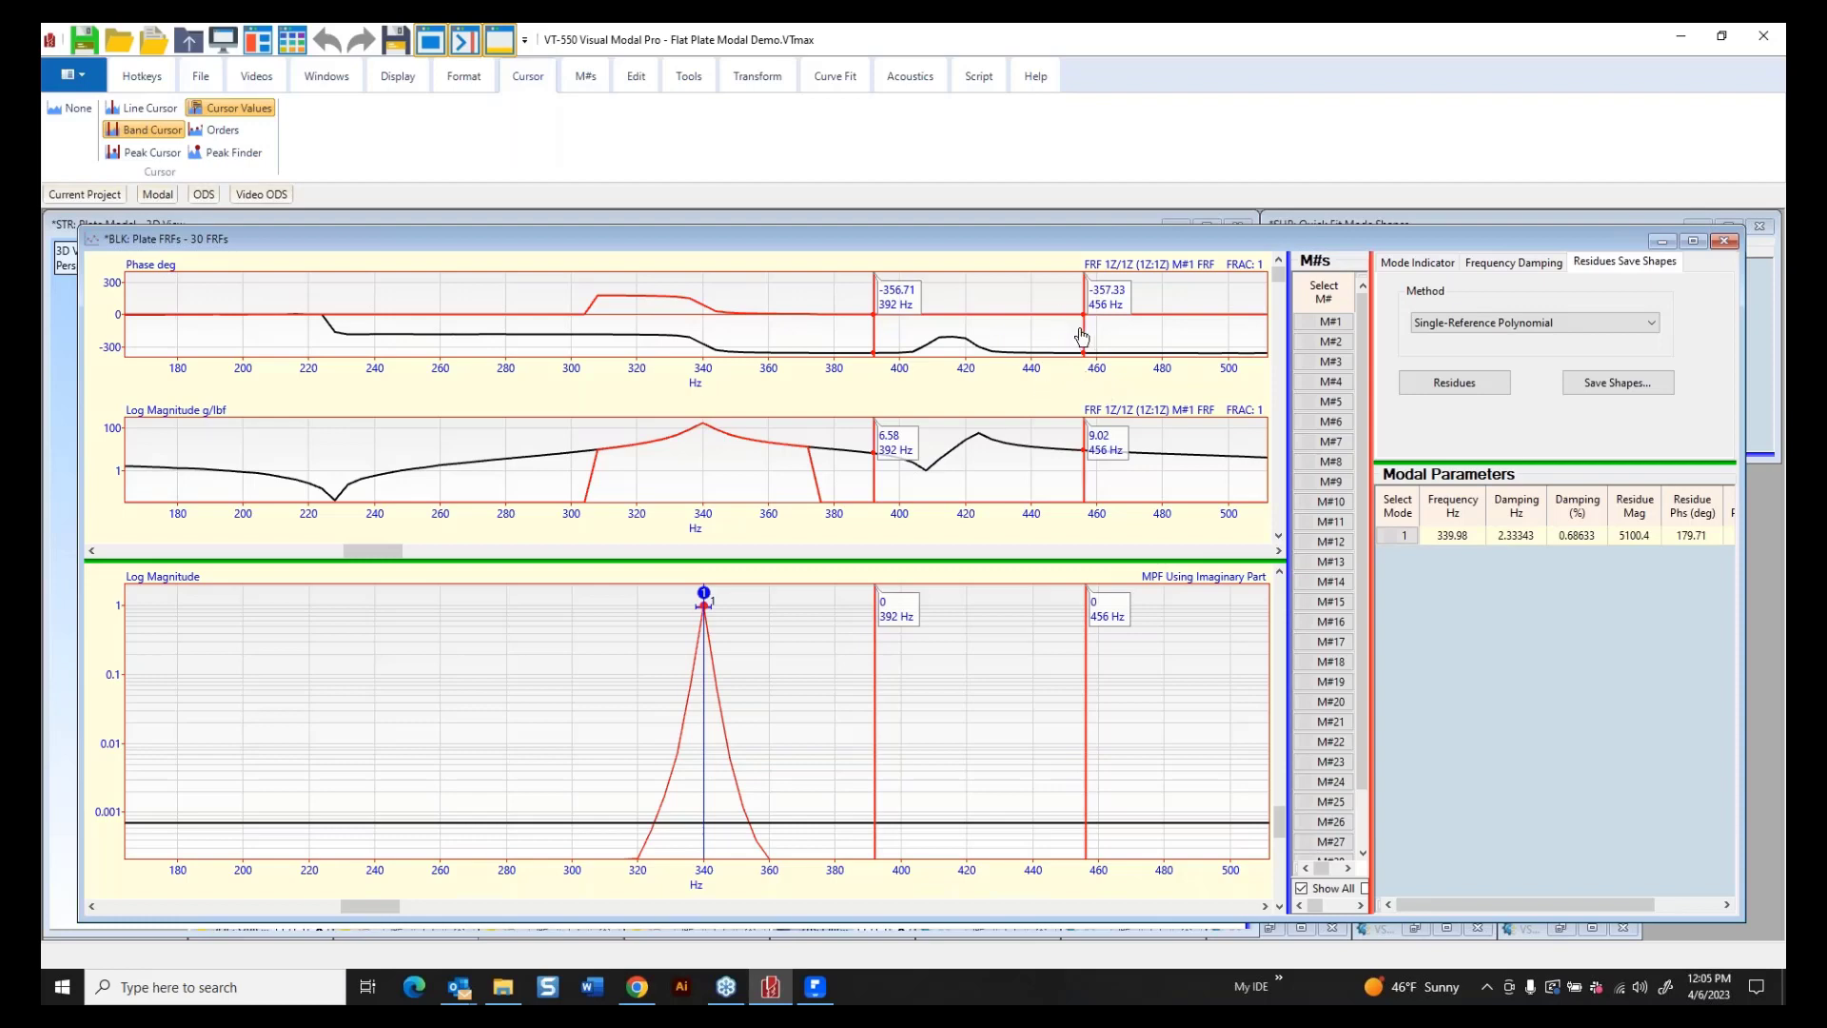
pyautogui.moveTo(1082, 335); pyautogui.dragTo(1015, 332)
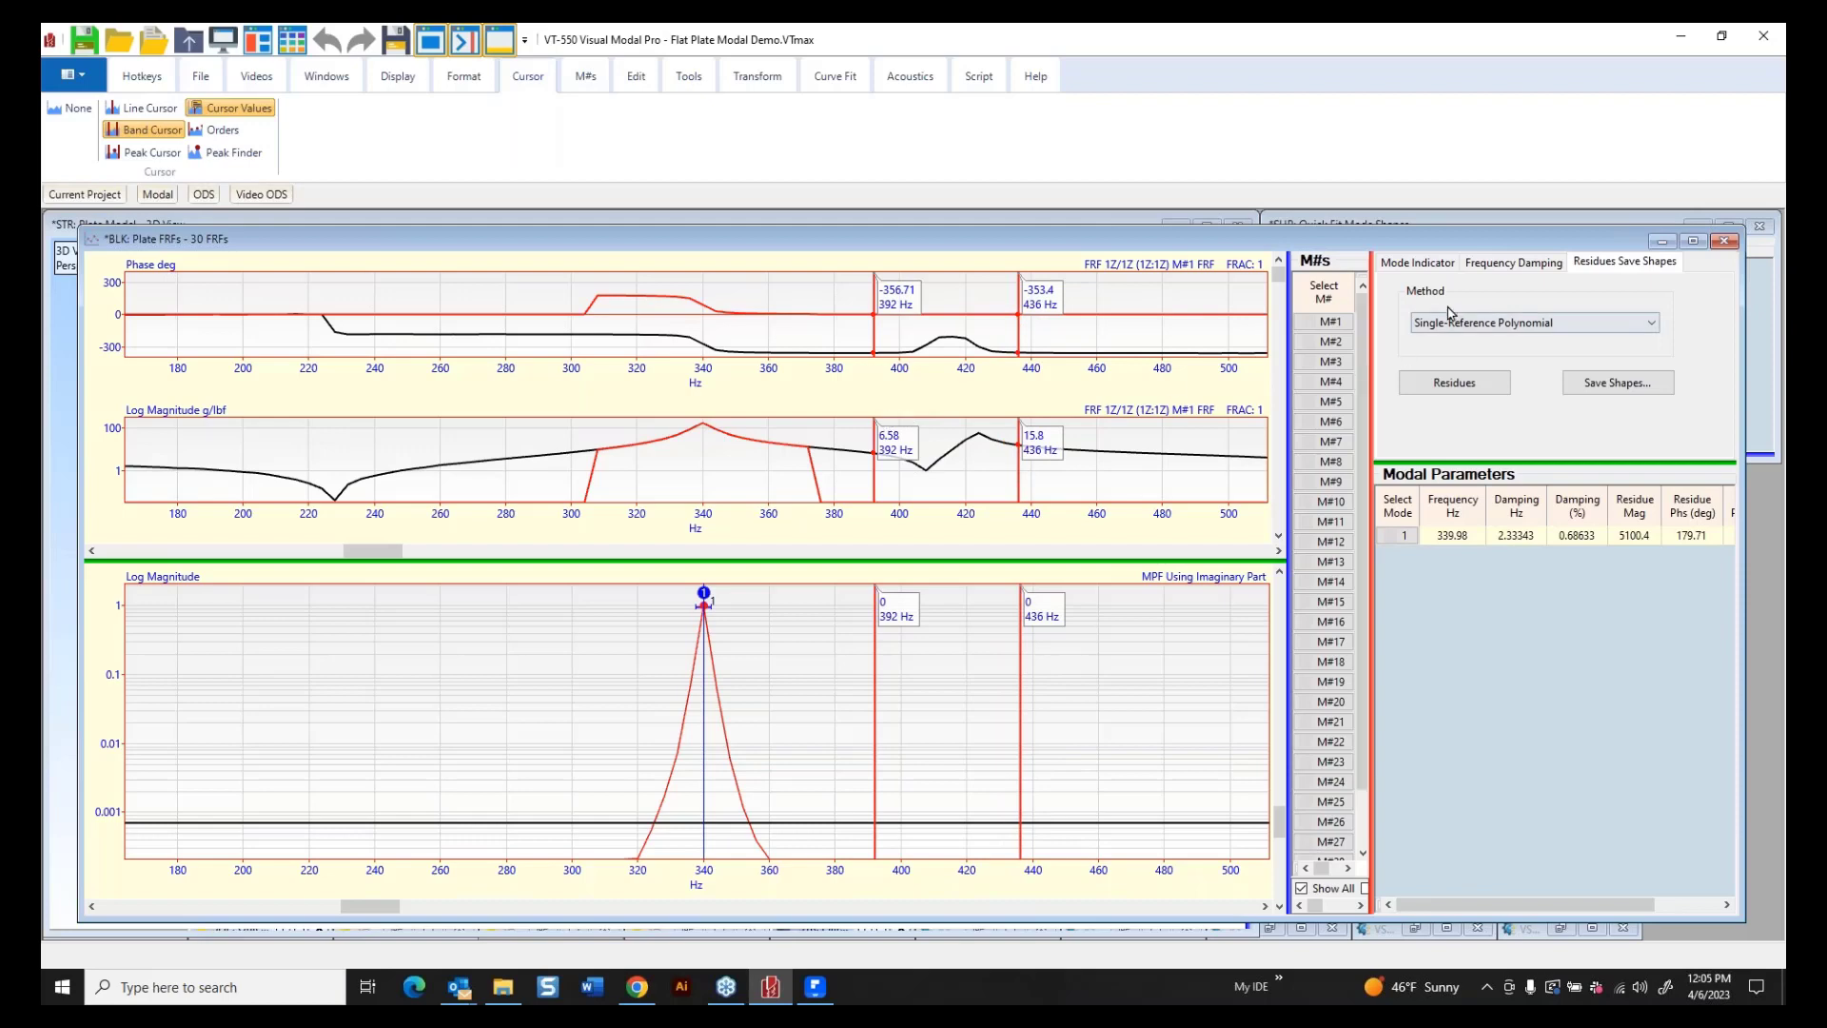
pyautogui.click(1441, 263)
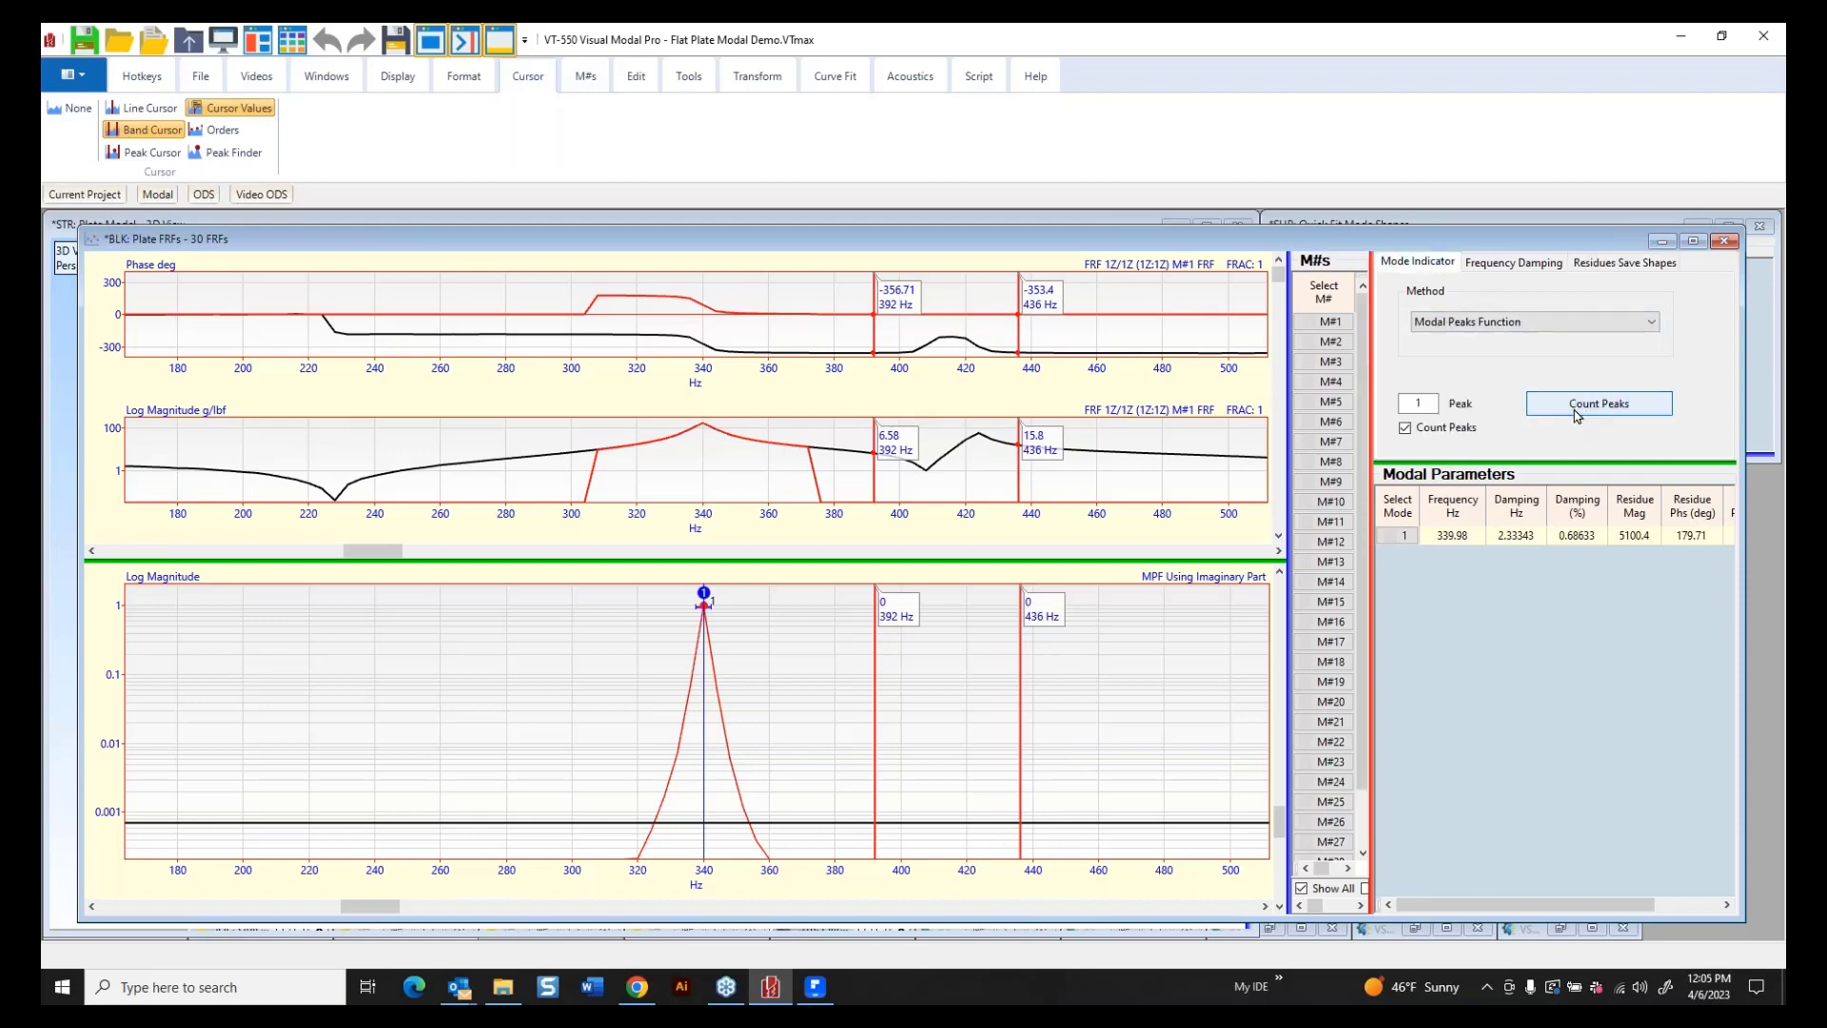
pyautogui.click(1577, 409)
pyautogui.click(859, 583)
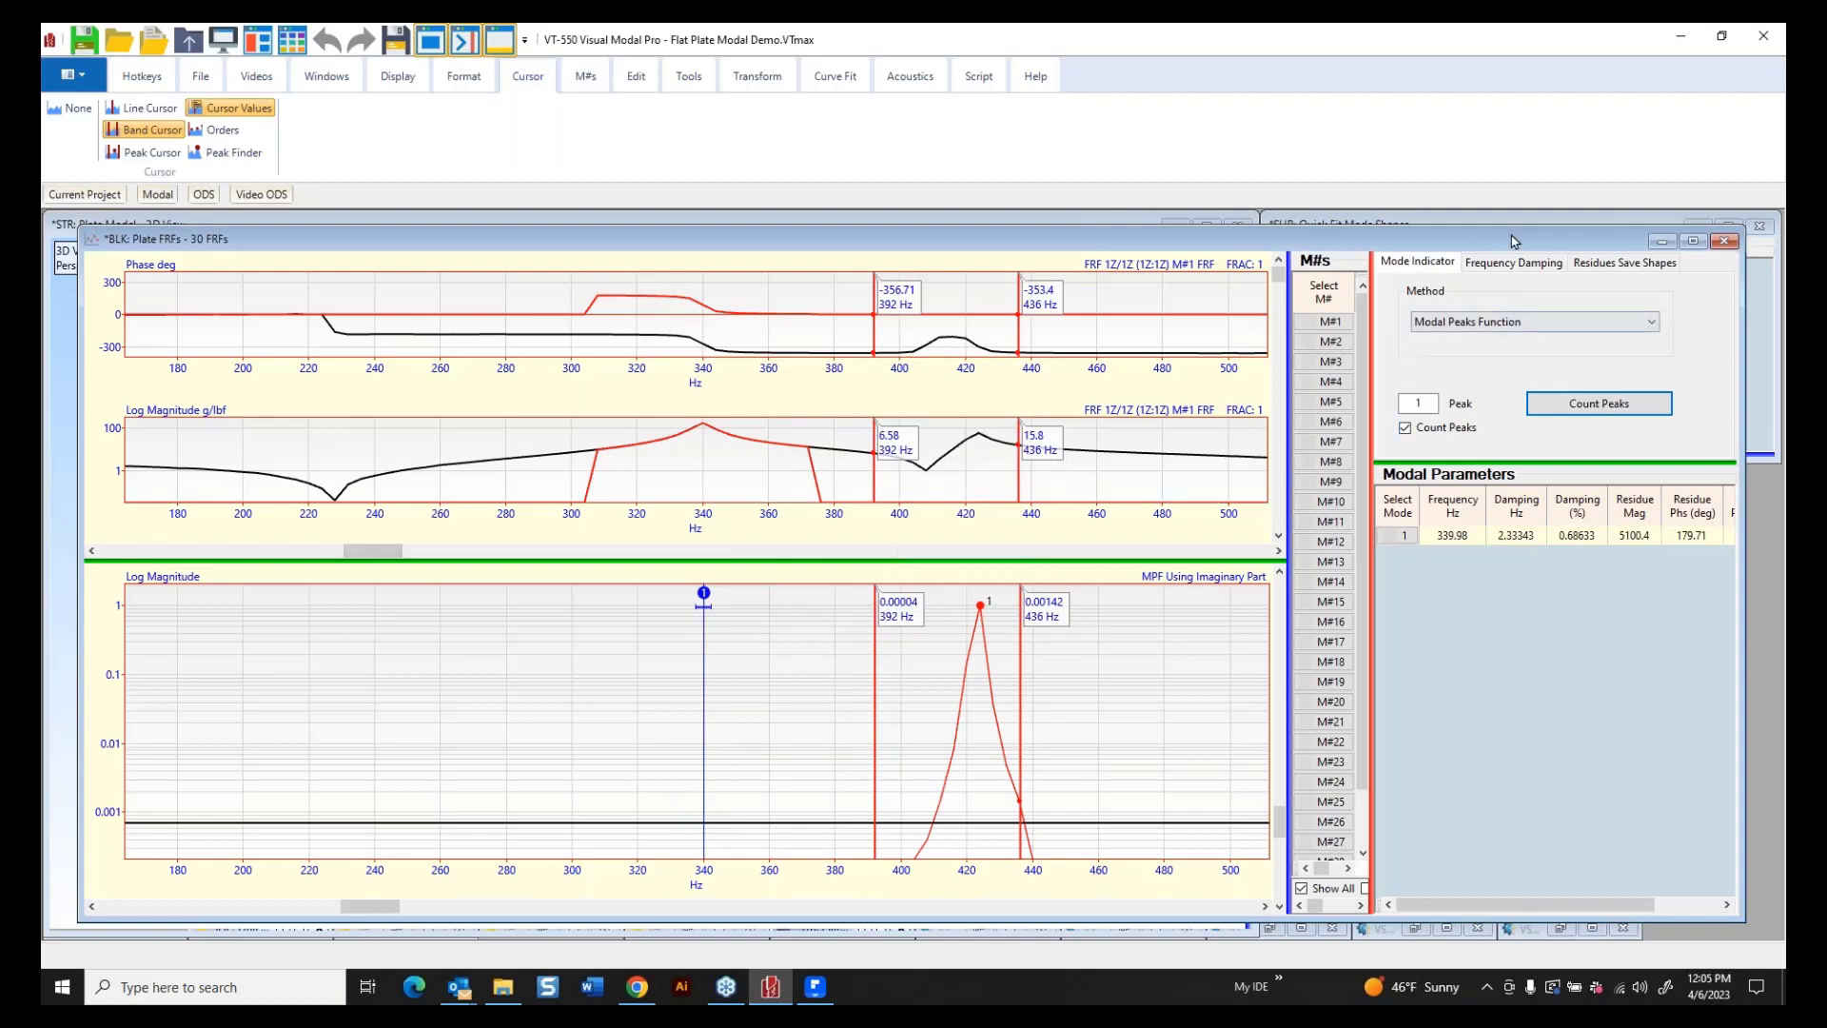
# Estimate the second mode's frequency and damping with Single-Reference Global Polynomial, and its residues with Single-Reference Polynomial.
pyautogui.click(1515, 264)
pyautogui.click(1588, 427)
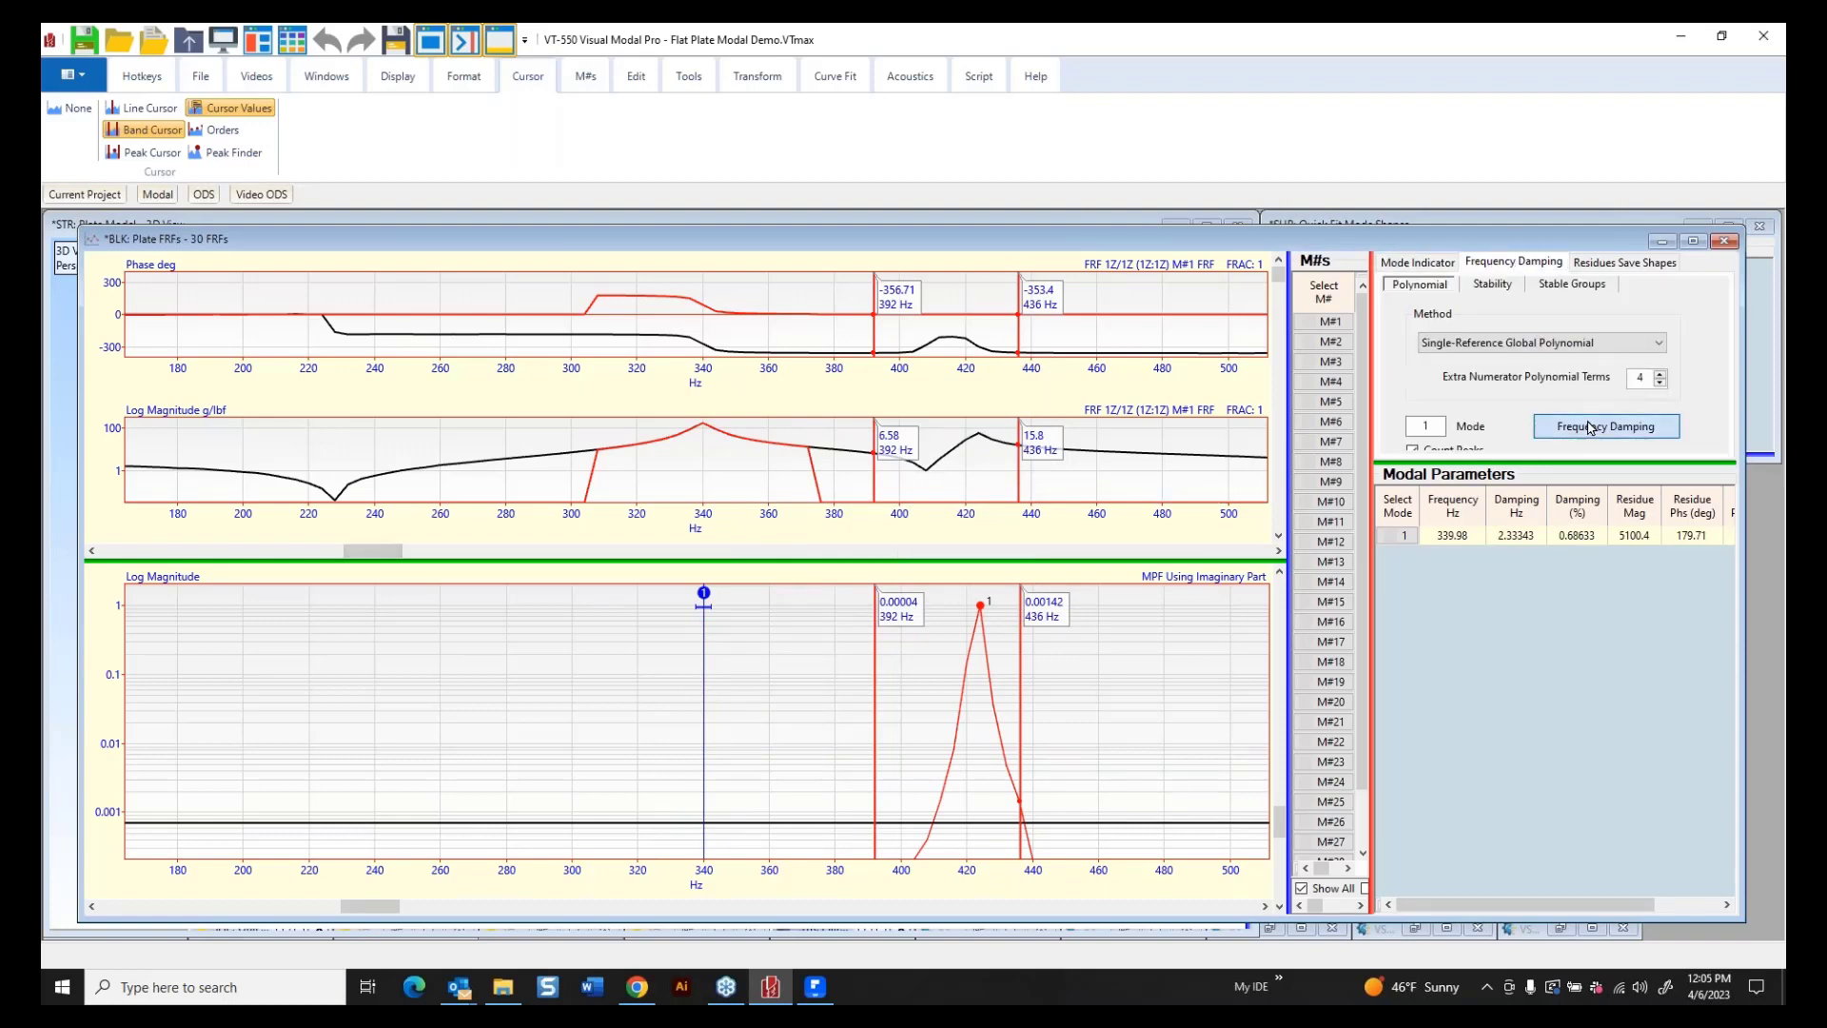
pyautogui.click(938, 611)
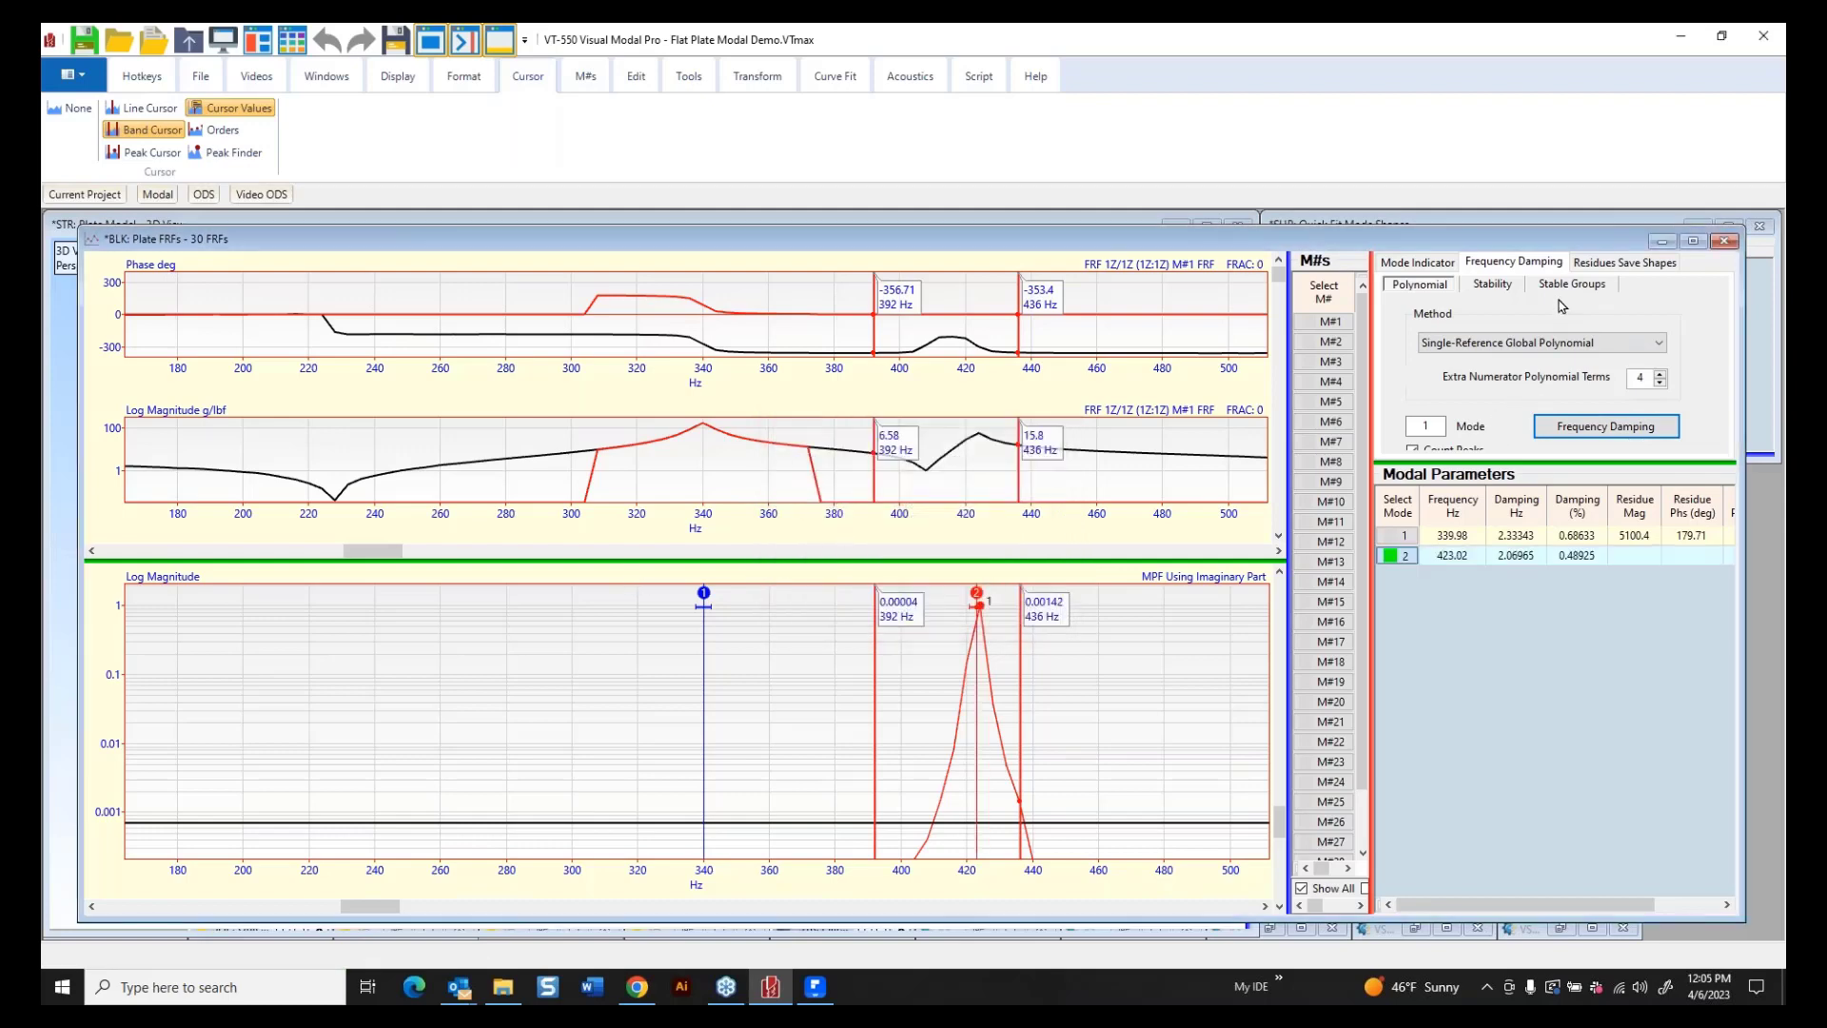
pyautogui.click(1604, 264)
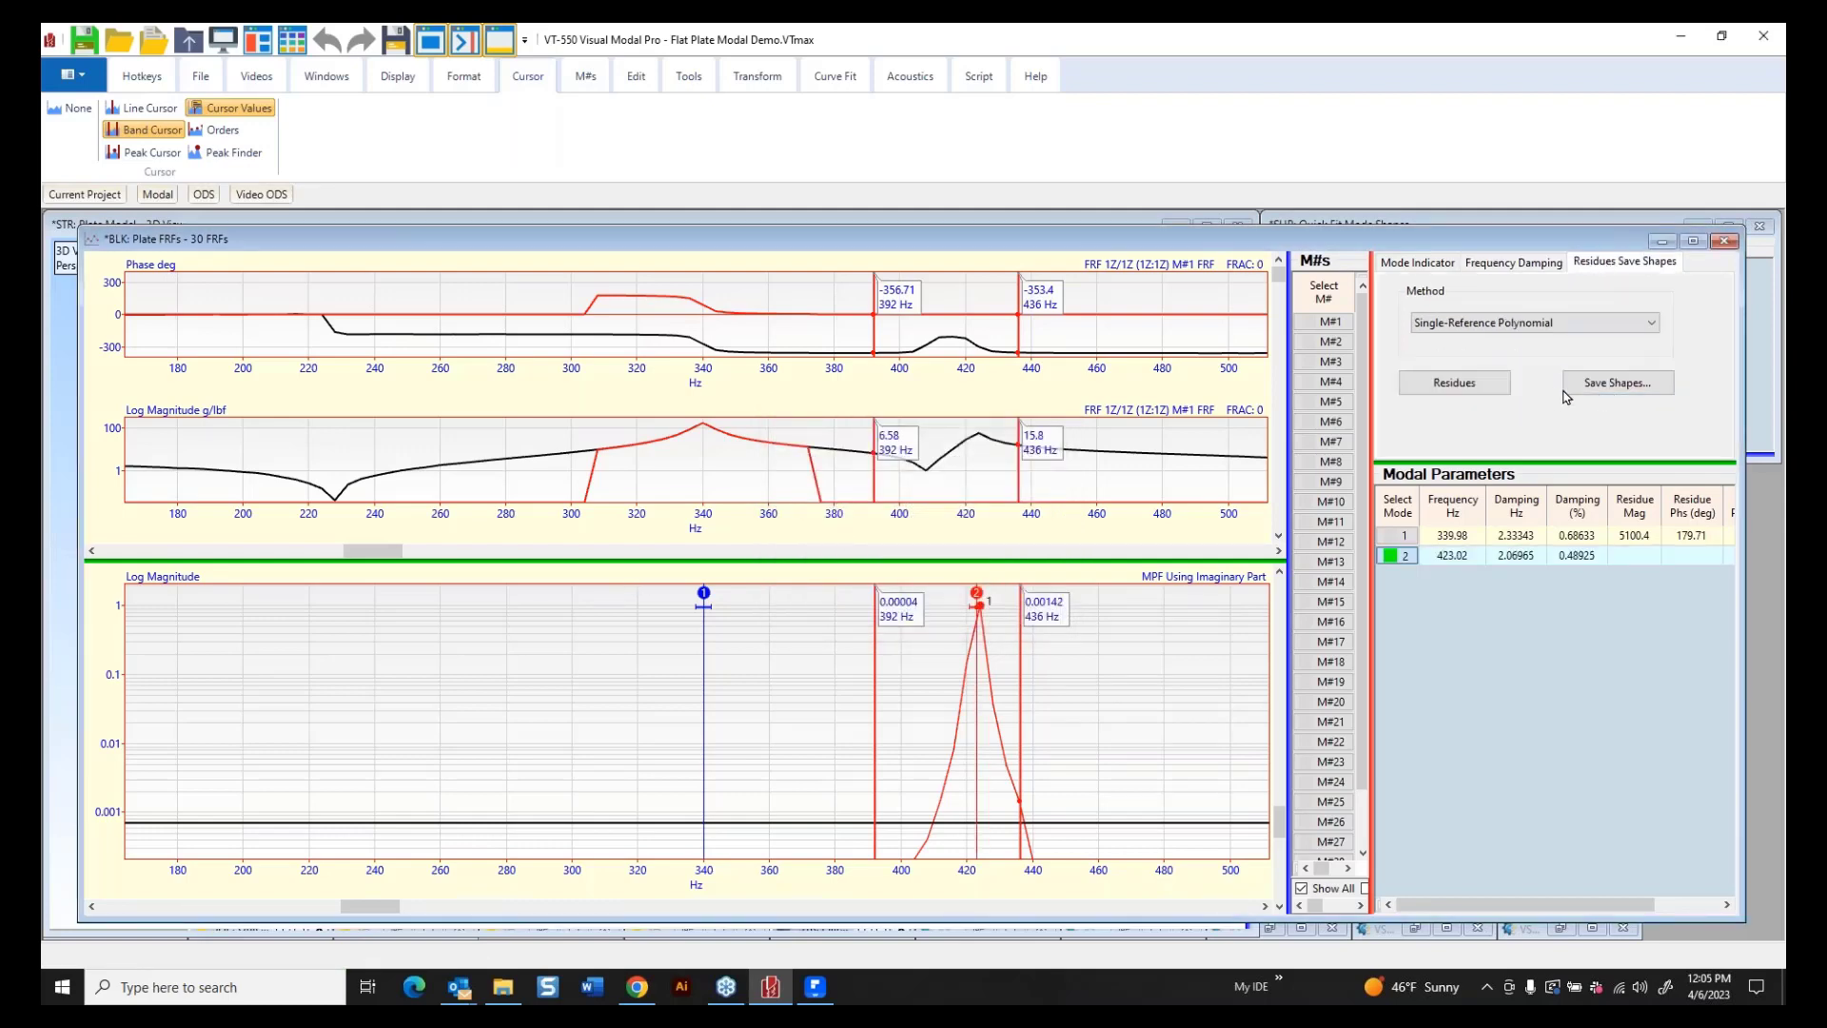
pyautogui.click(1455, 385)
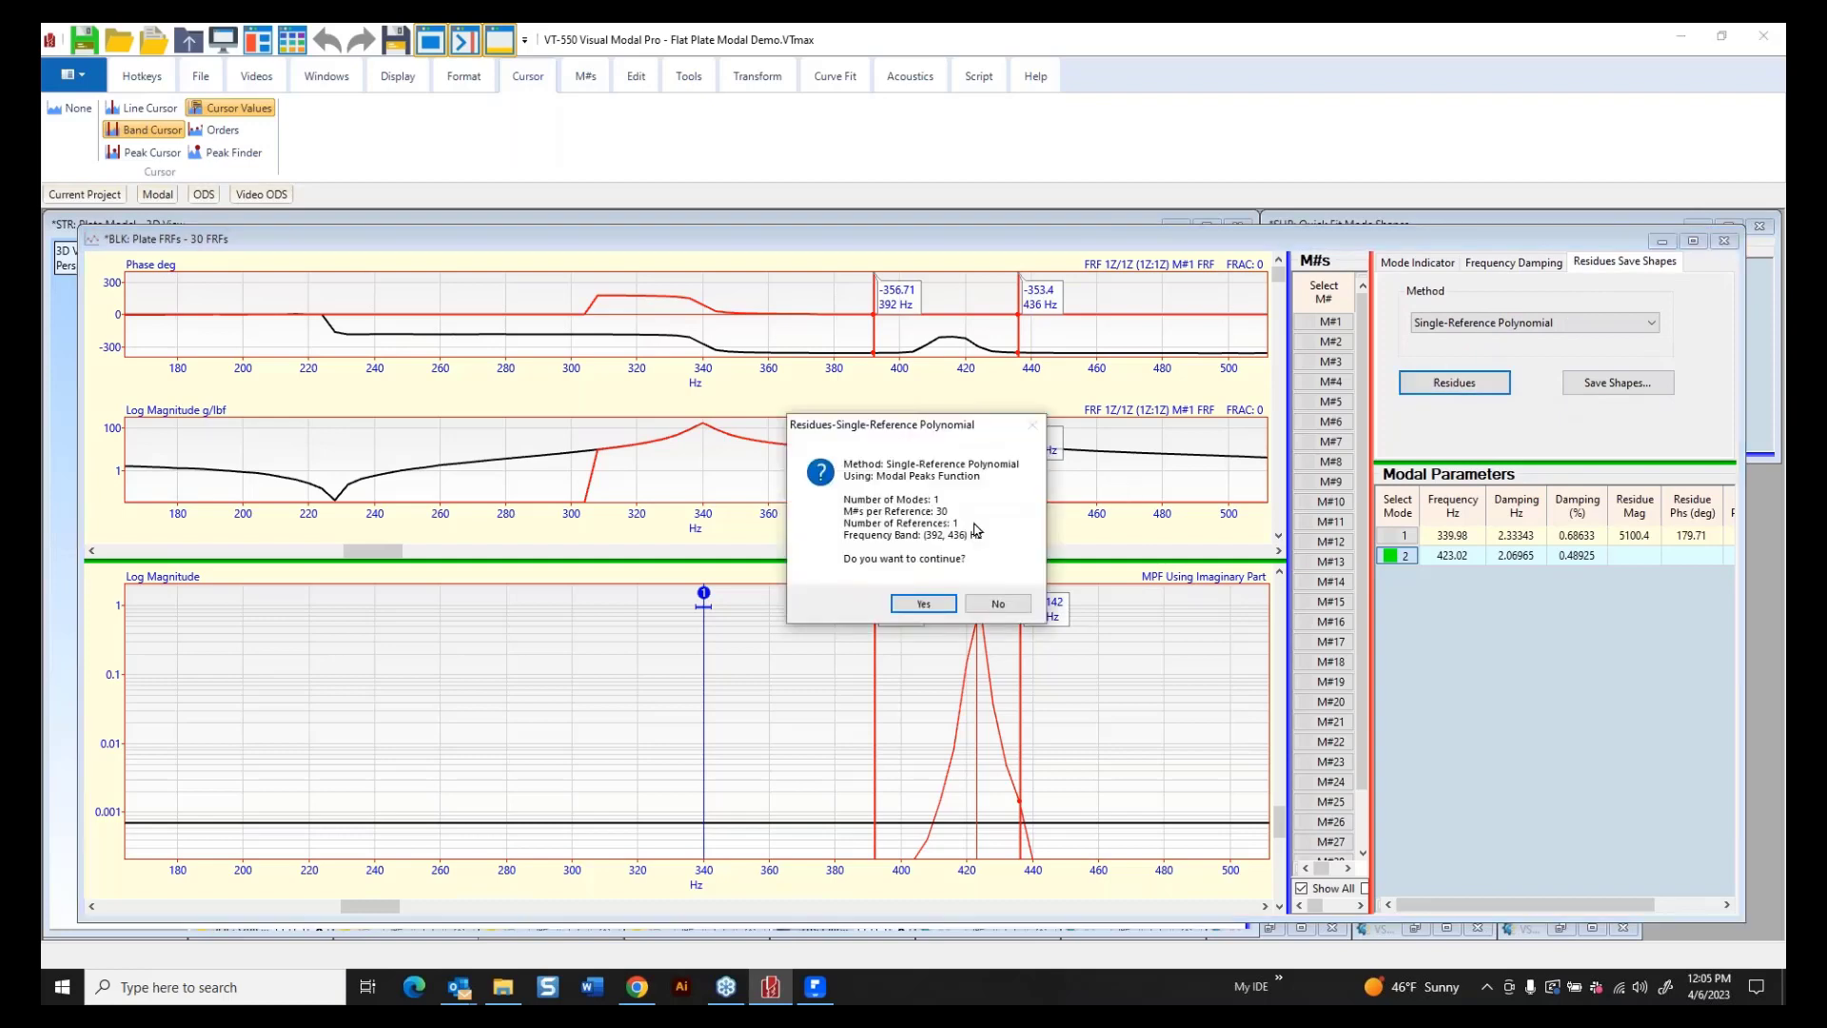
pyautogui.click(911, 604)
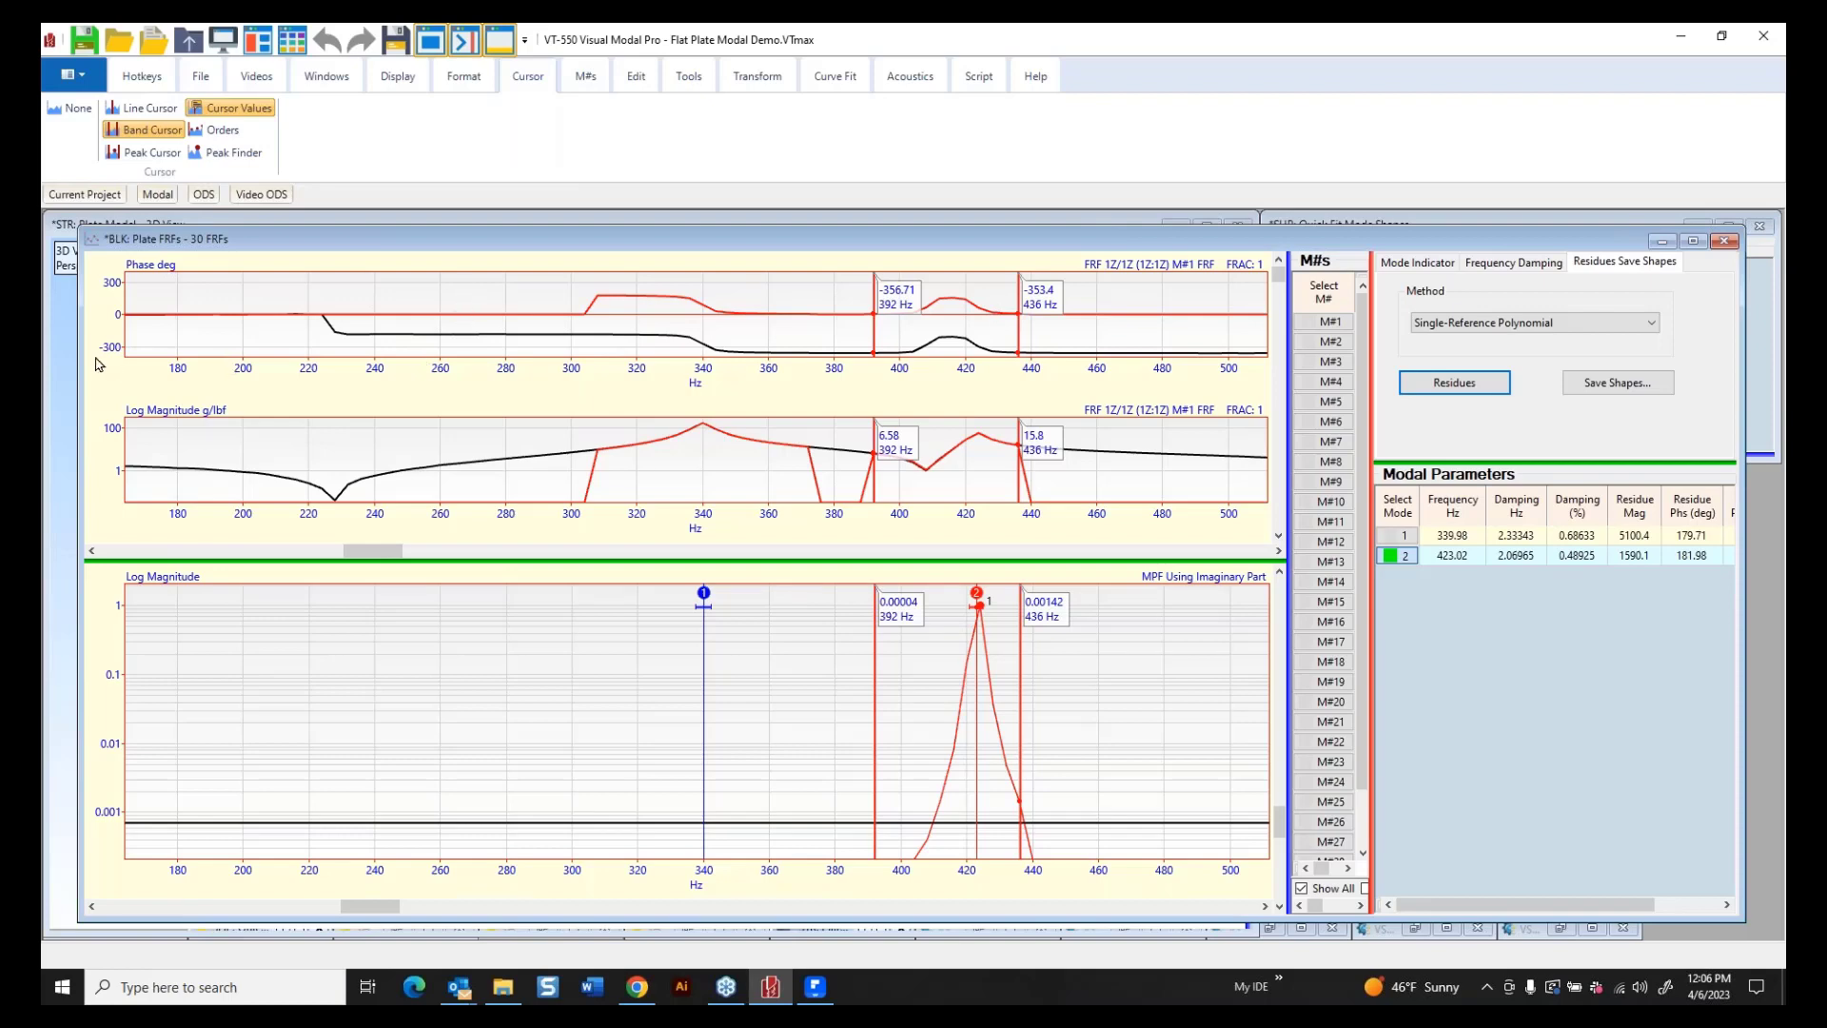
# Switch the Plate FRFs to Bode format and turn off the band cursor.
pyautogui.rightClick(505, 300)
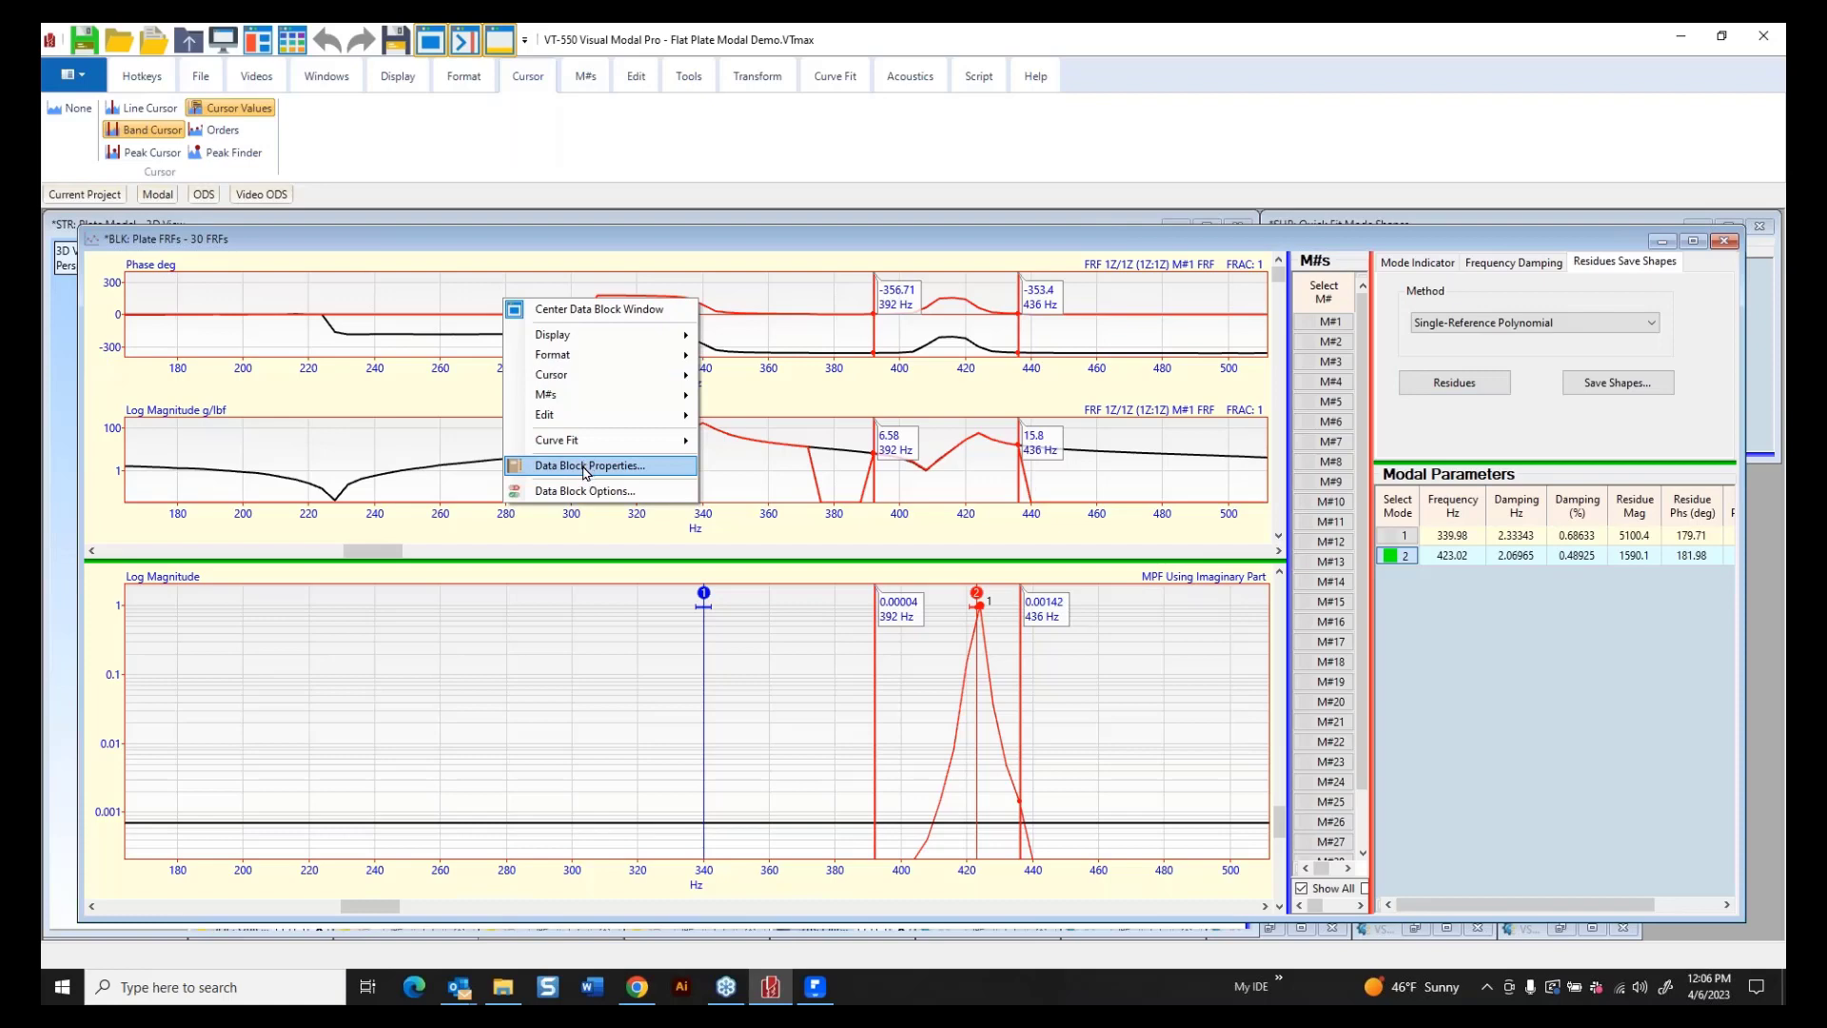
pyautogui.moveTo(580, 428)
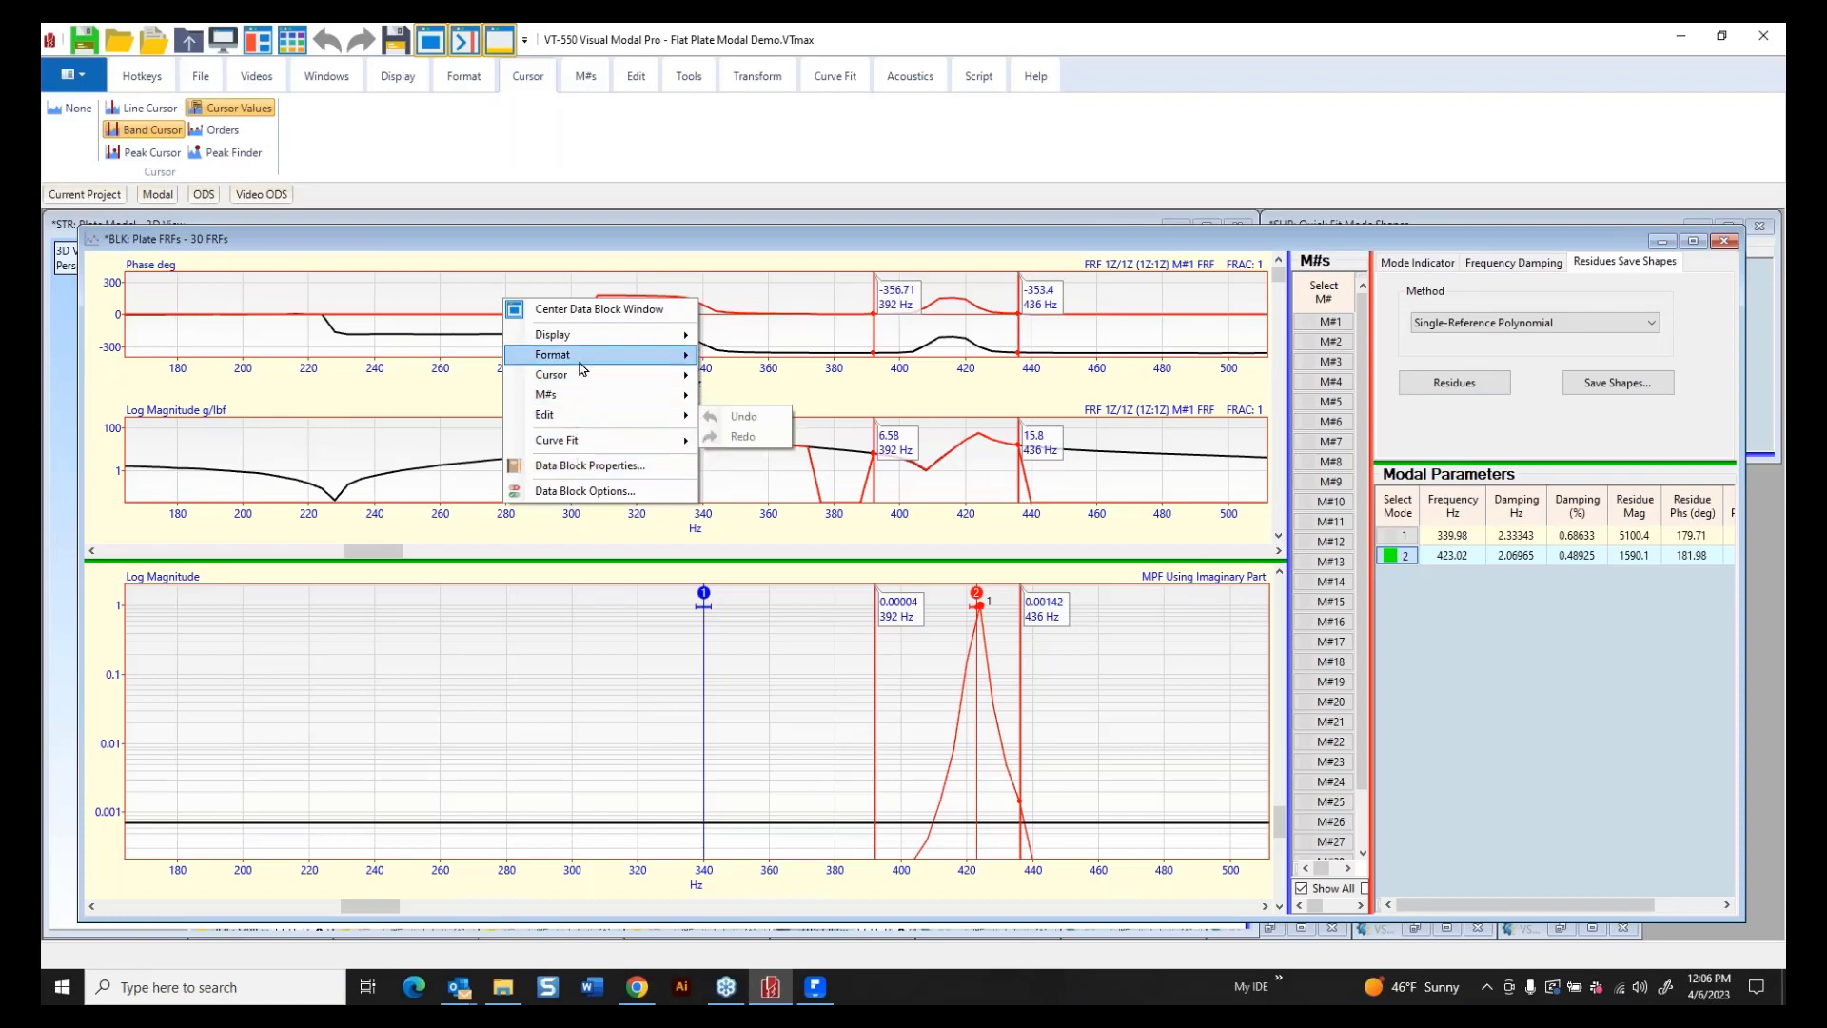
pyautogui.moveTo(582, 366)
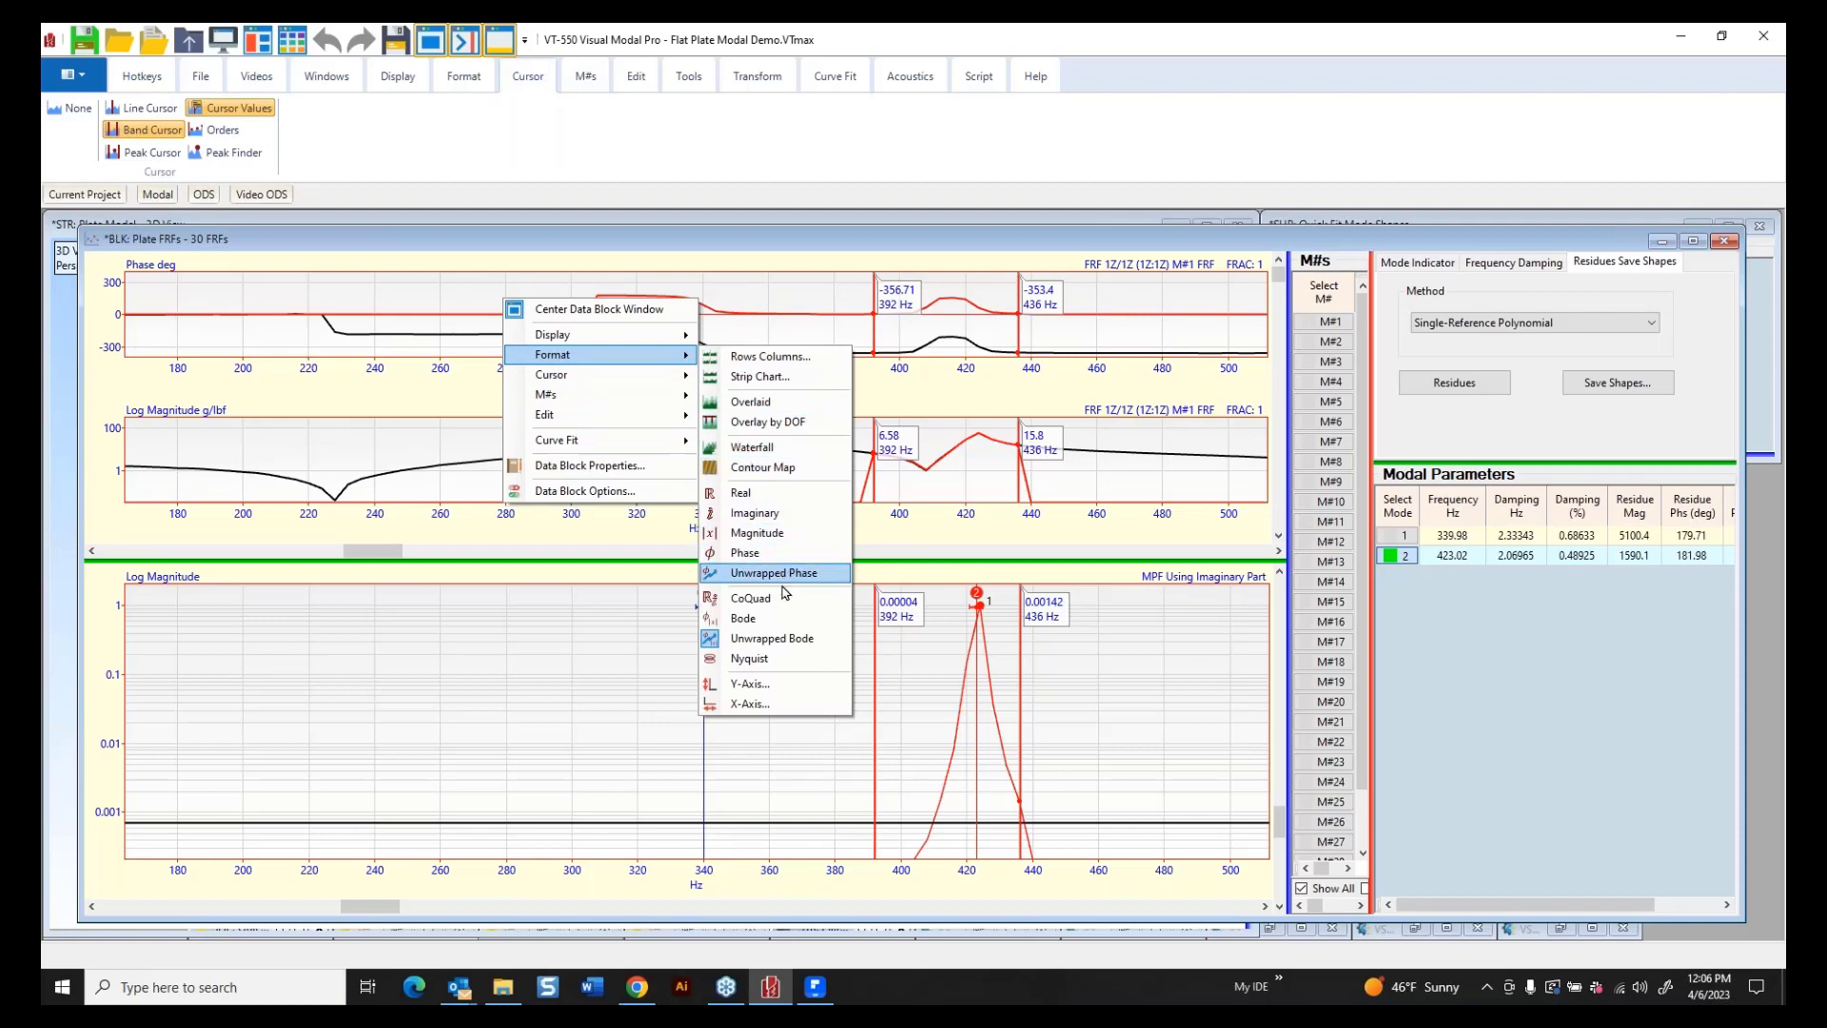
pyautogui.click(773, 620)
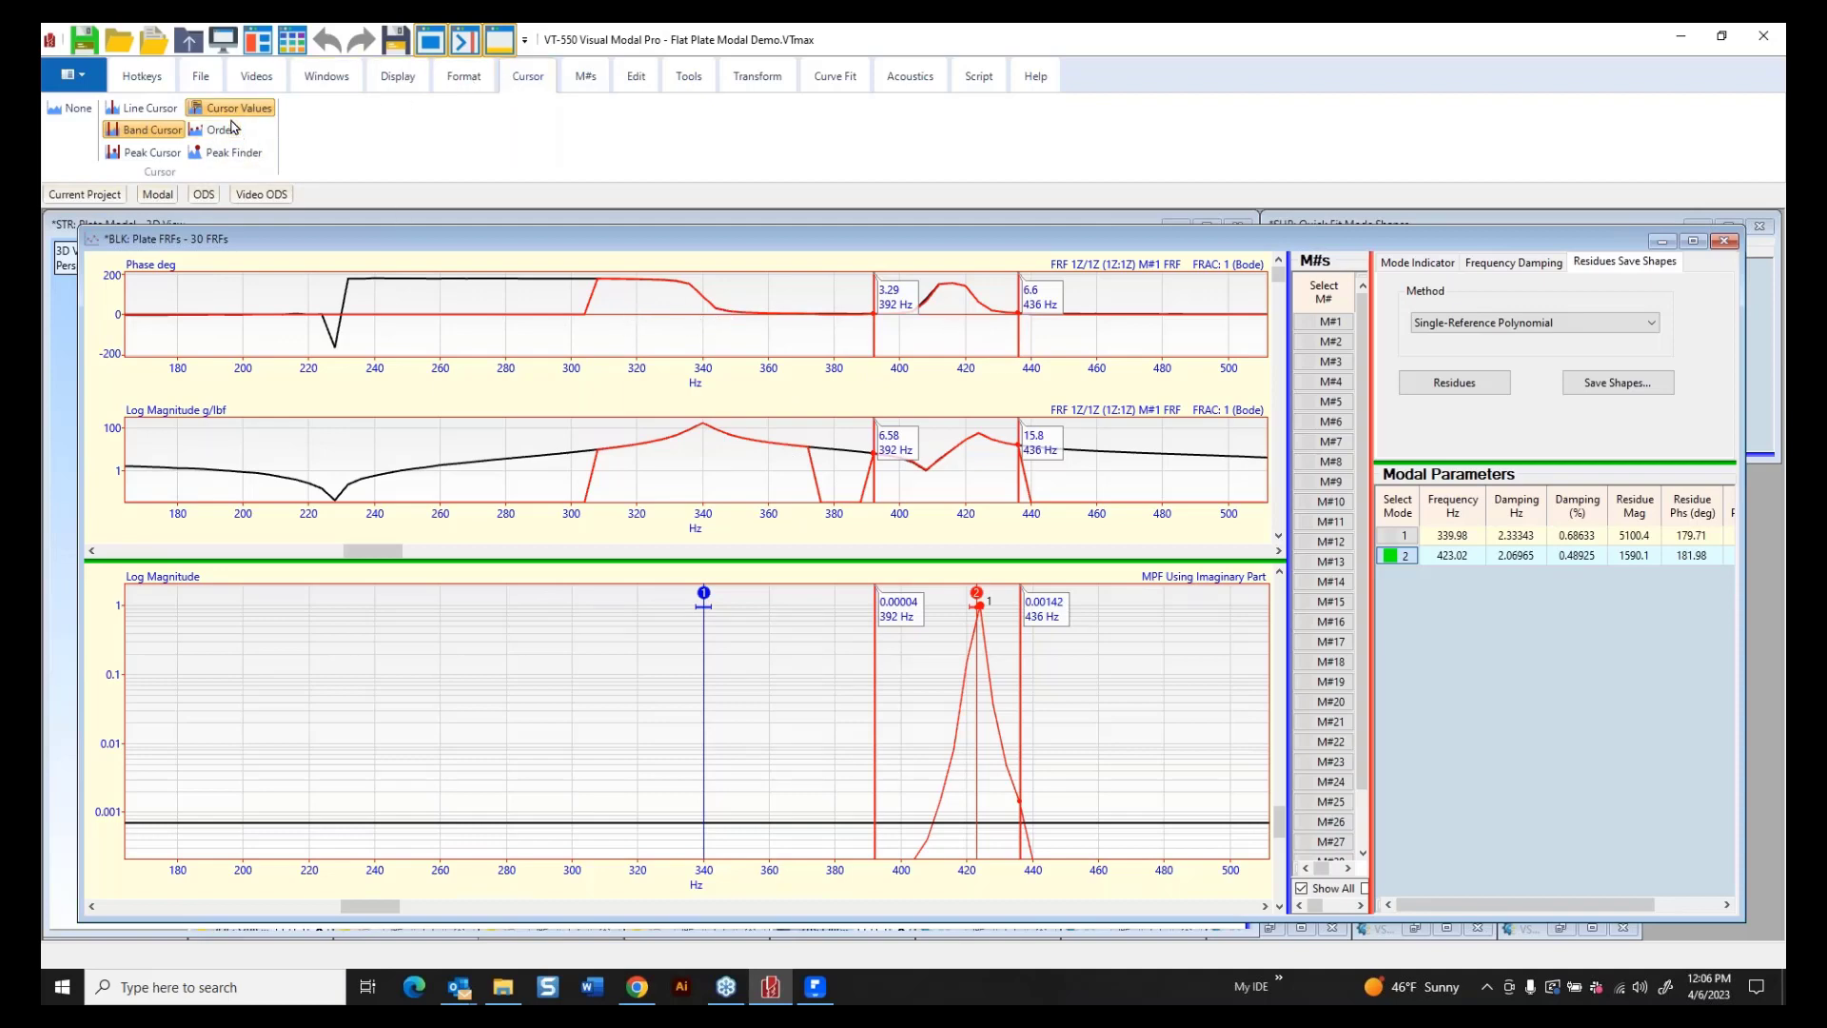
pyautogui.click(161, 133)
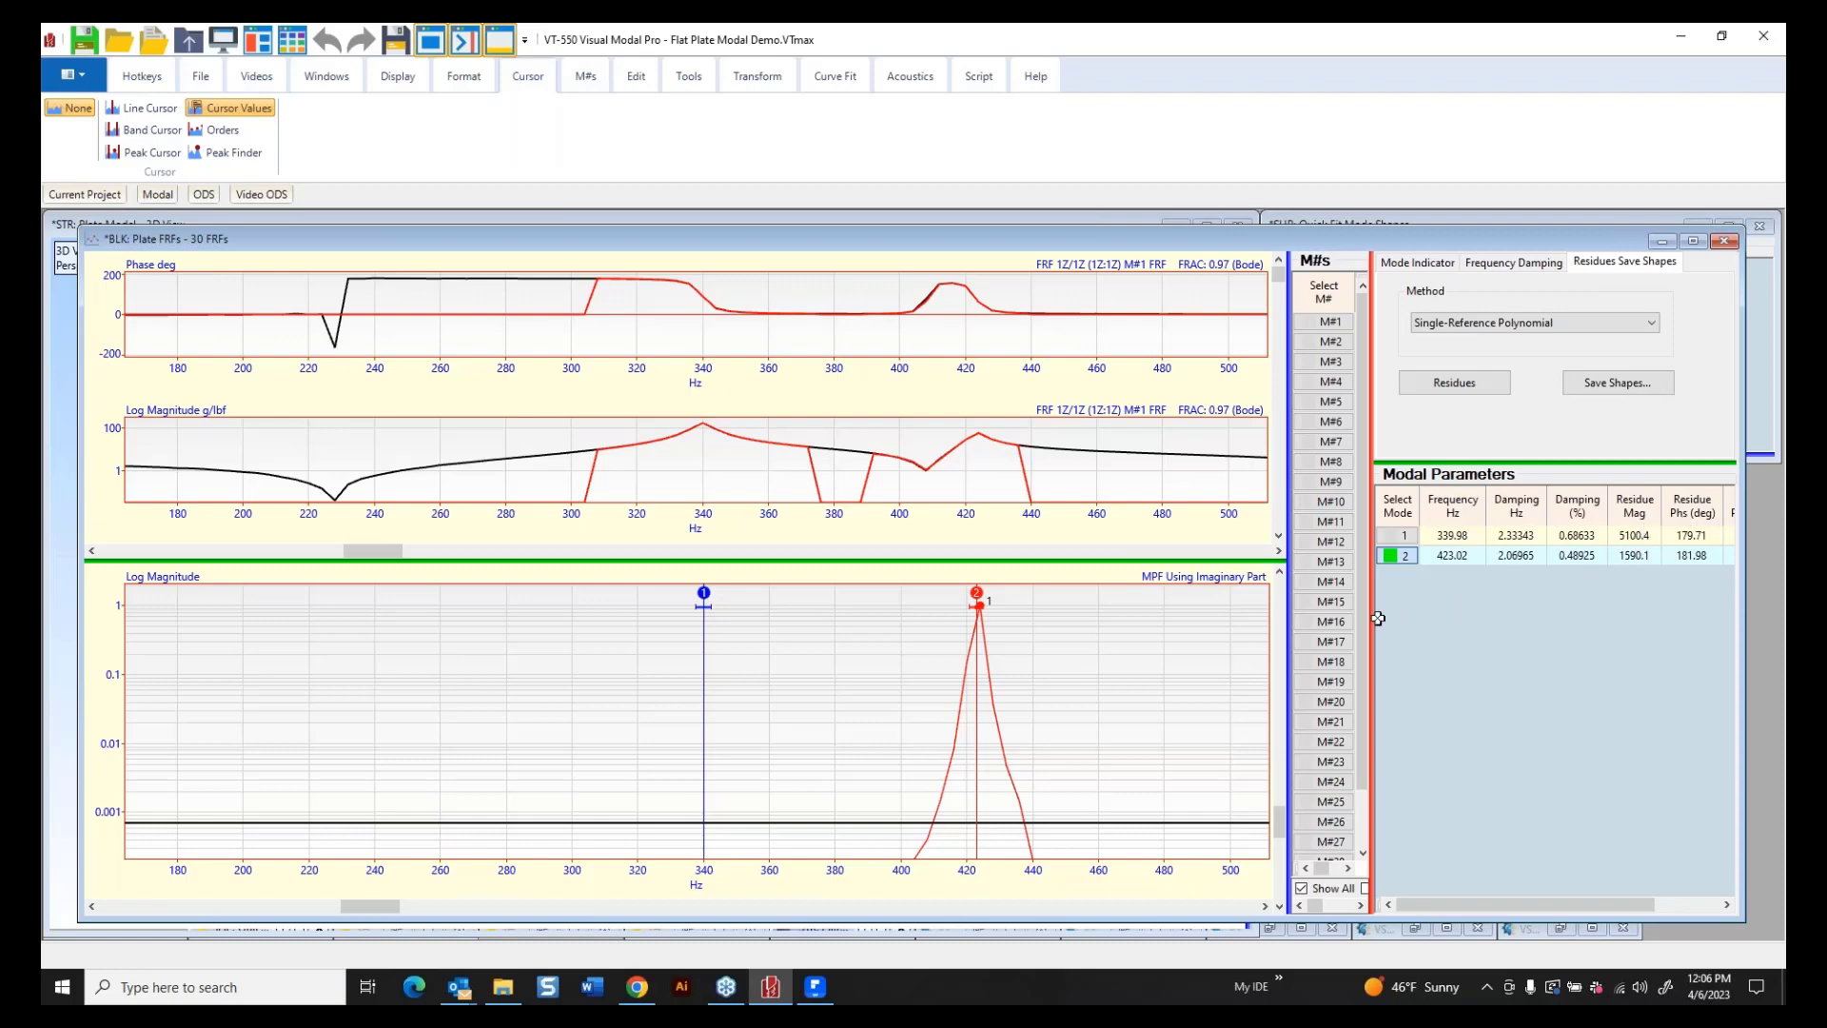
# Widen the modal parameters area to include Modal Participation, examine the curve fit of FRF M#15, and expose the M#s properties.
pyautogui.moveTo(1368, 619); pyautogui.dragTo(1284, 618)
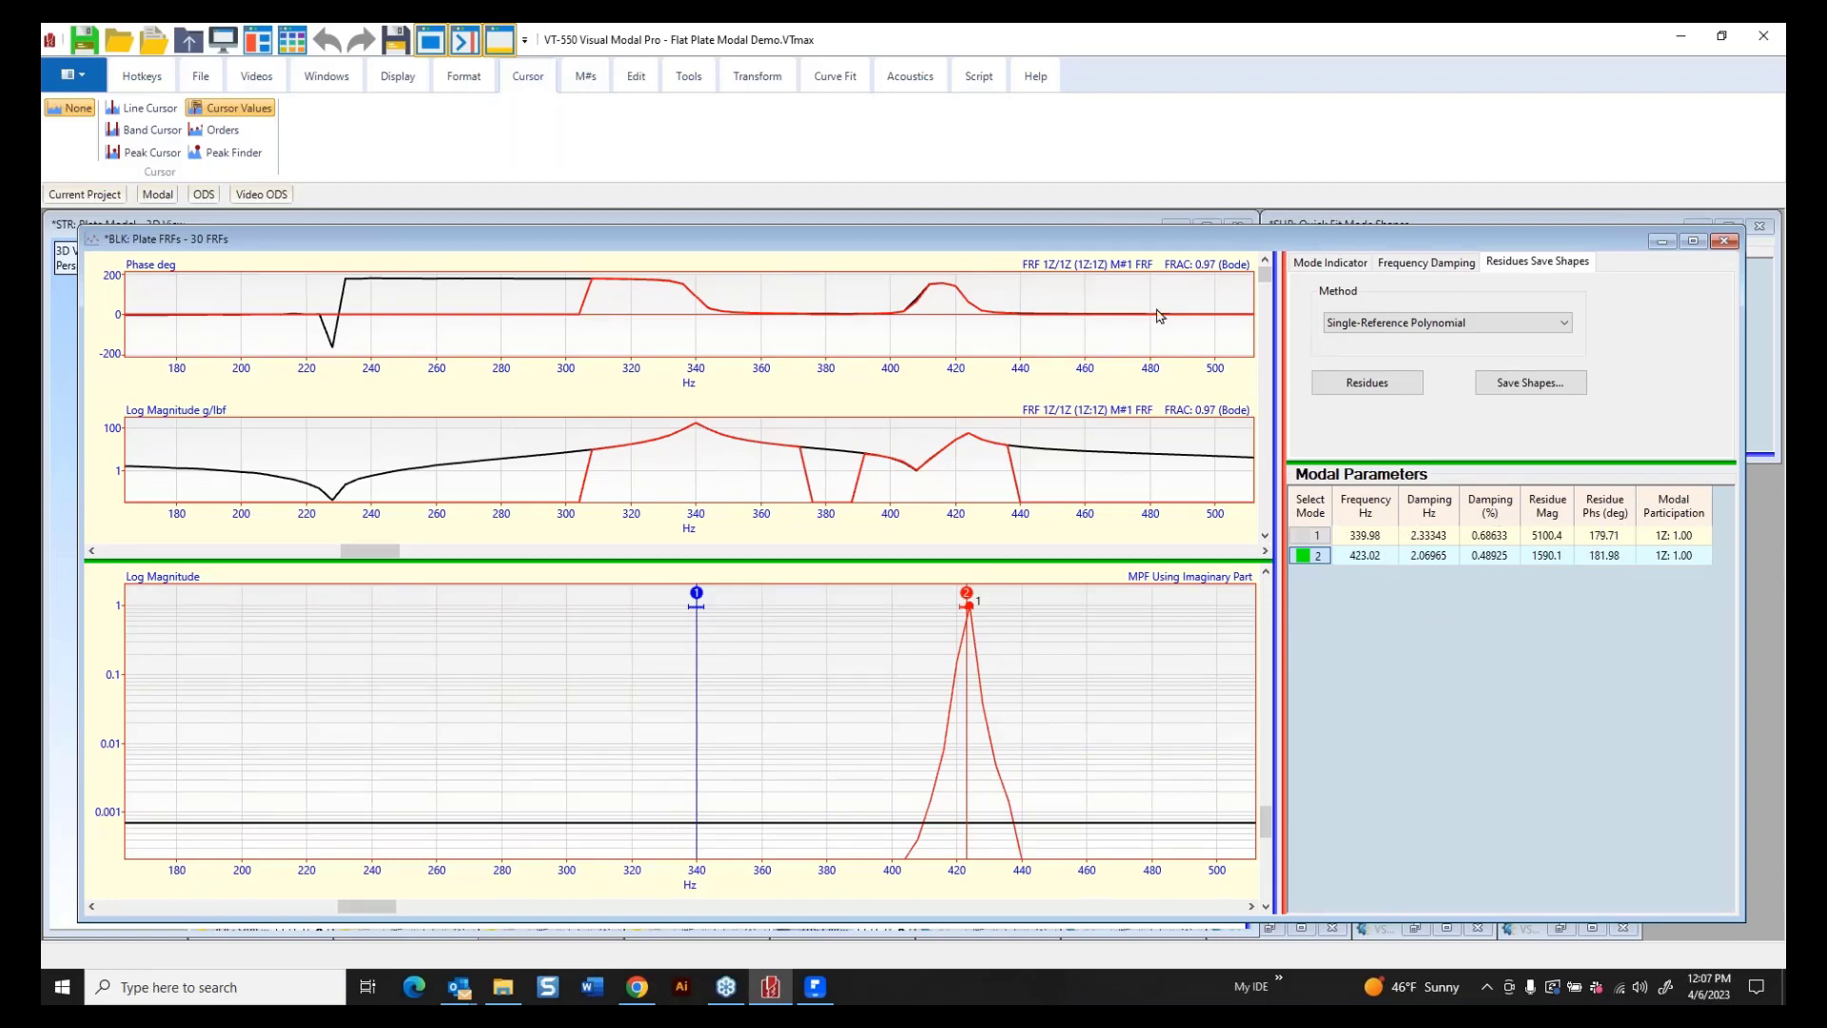
pyautogui.moveTo(1265, 278); pyautogui.dragTo(1267, 390)
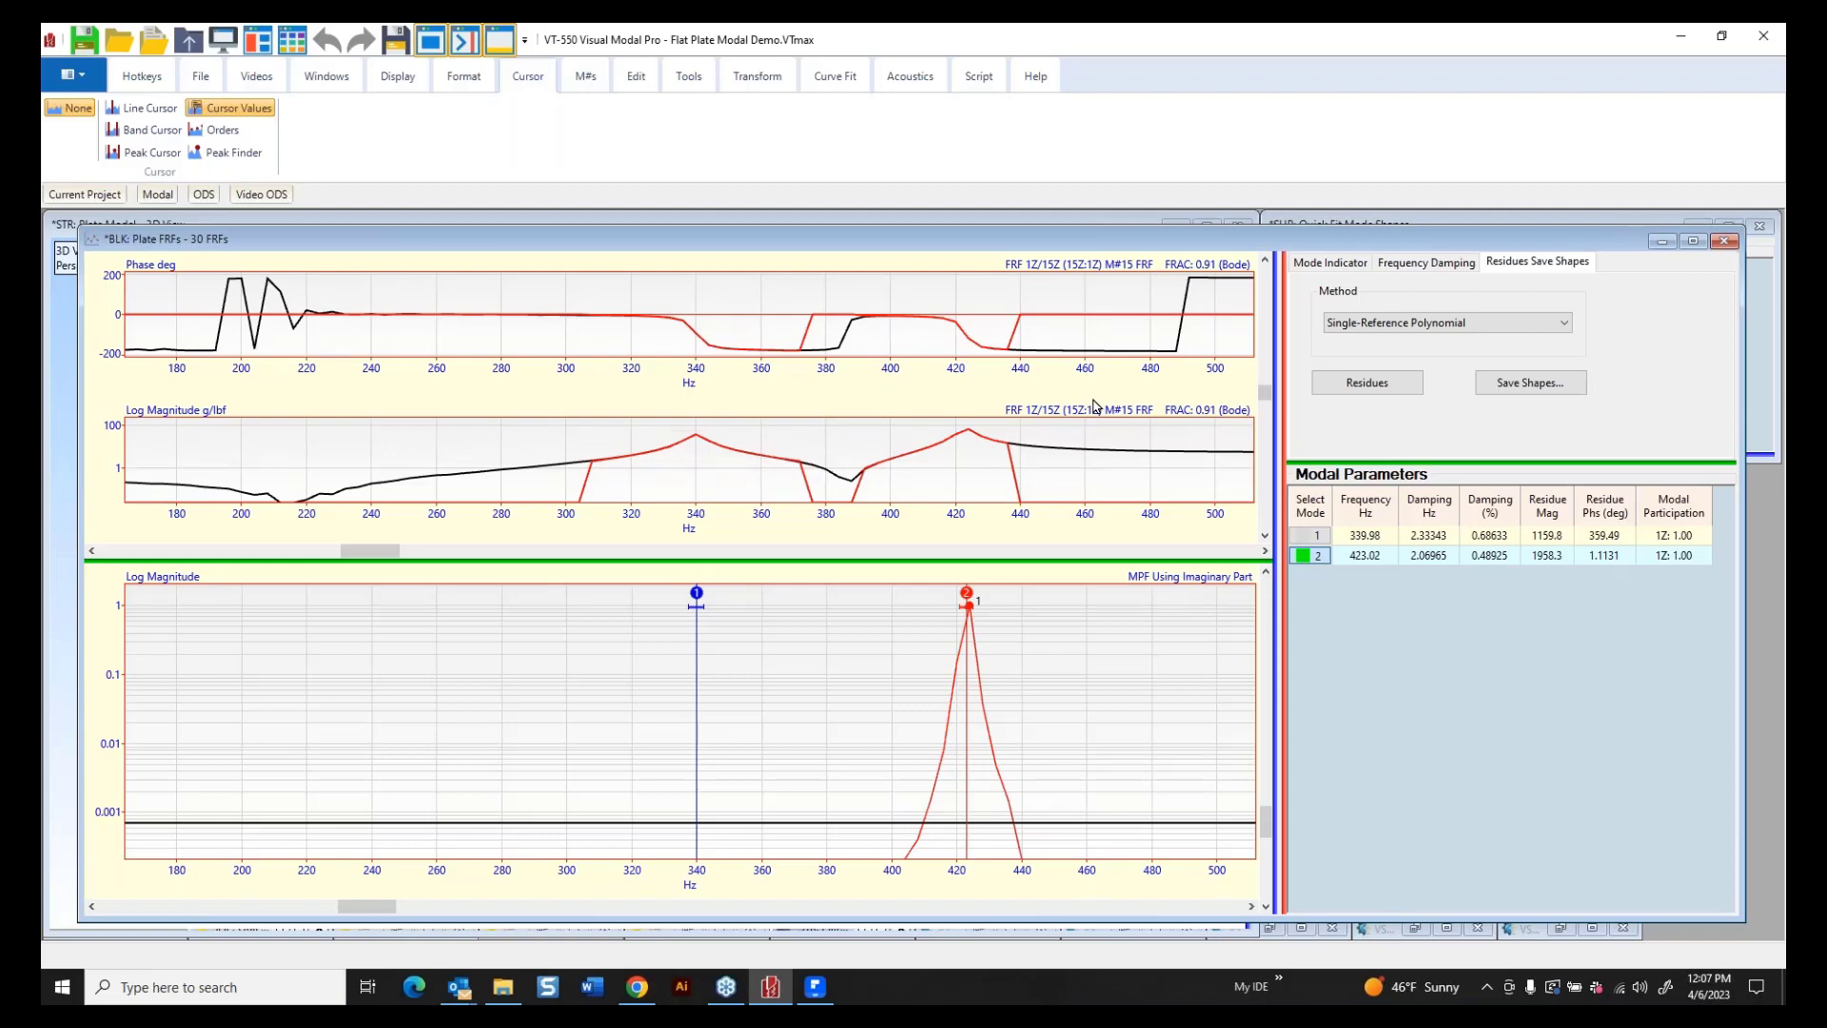
pyautogui.click(1275, 468)
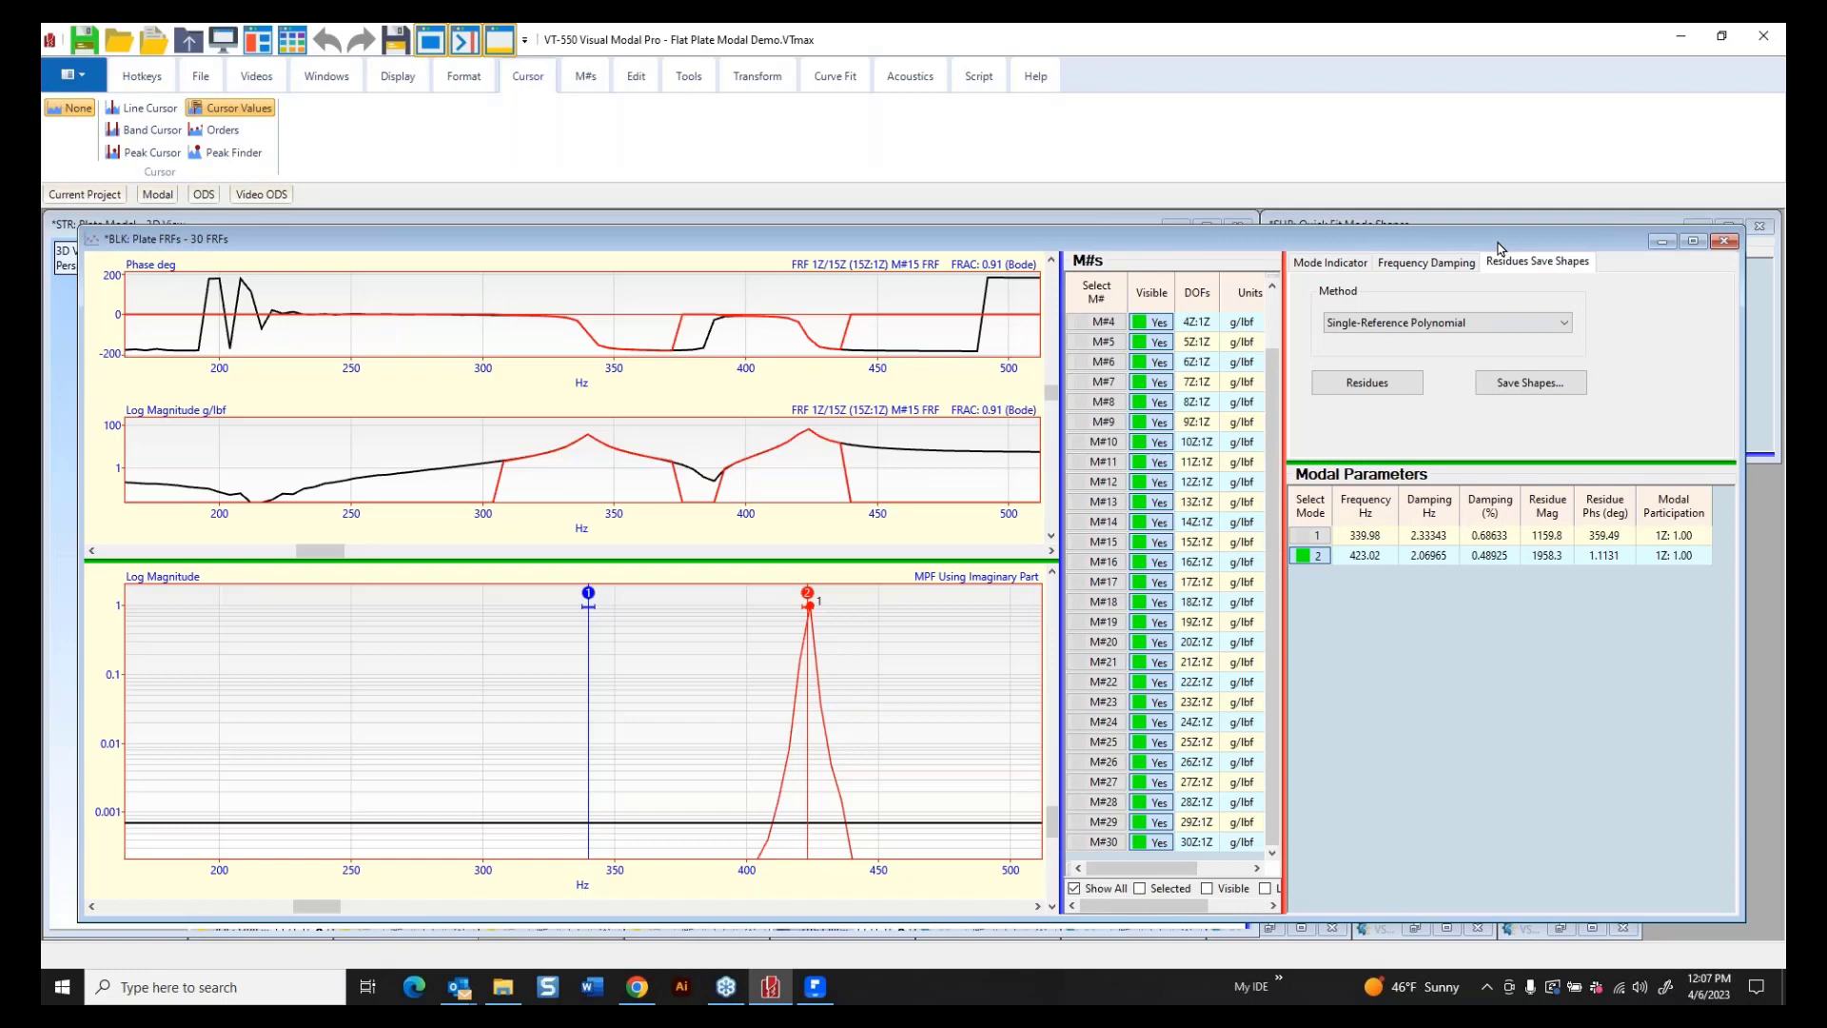
# Review the polynomial methods for estimating frequency and damping, and examine the curve fit of FRF M#8.
pyautogui.click(1426, 263)
pyautogui.click(1572, 345)
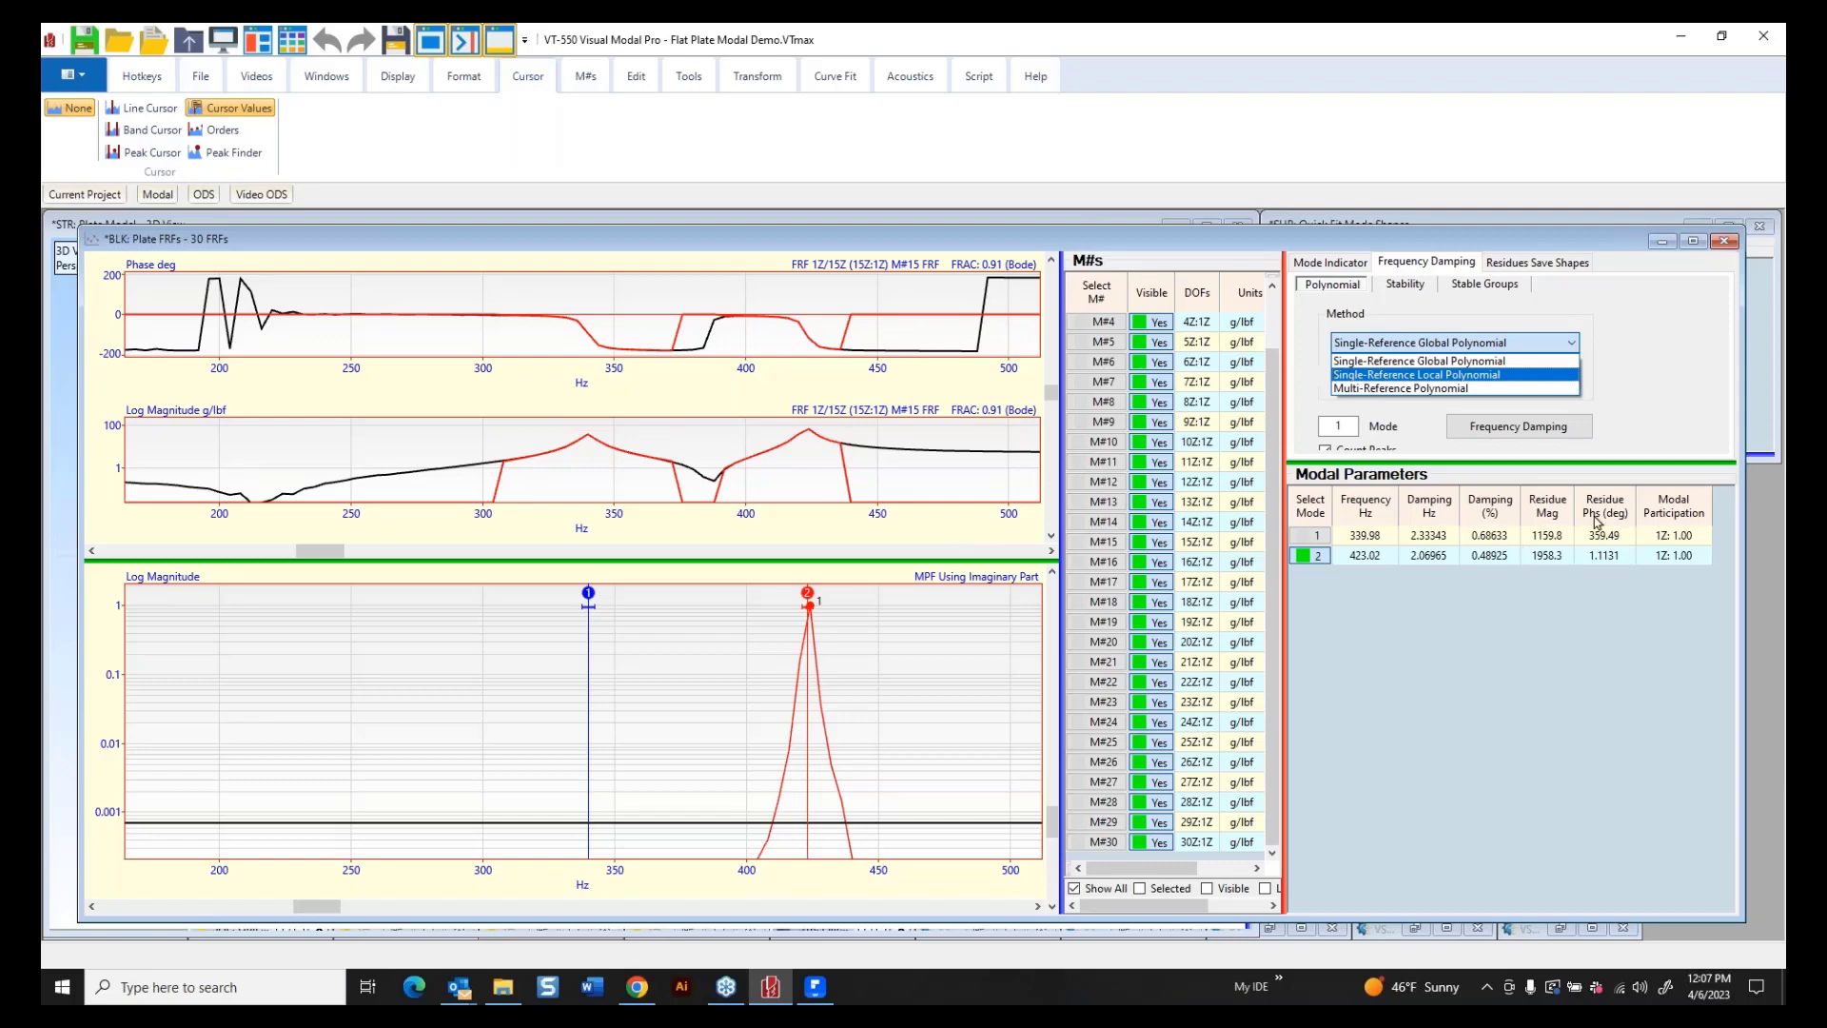
pyautogui.click(1052, 392)
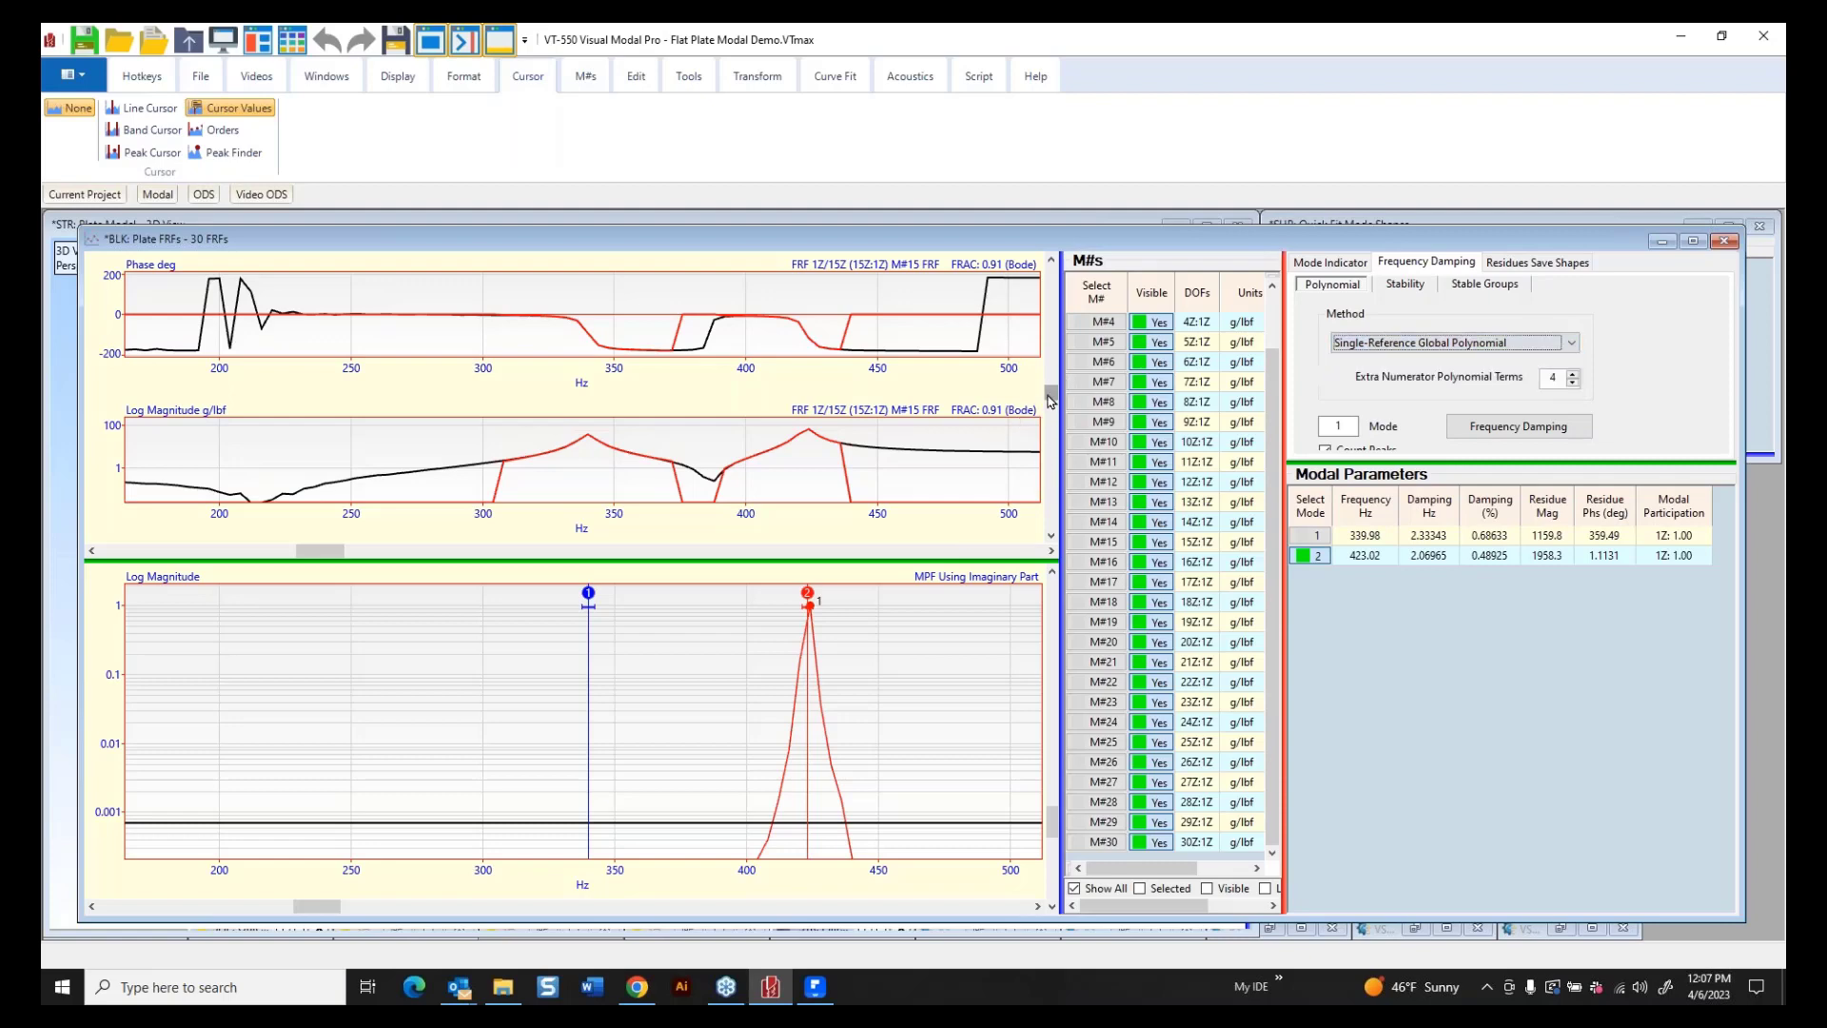
pyautogui.moveTo(1050, 409); pyautogui.dragTo(1051, 335)
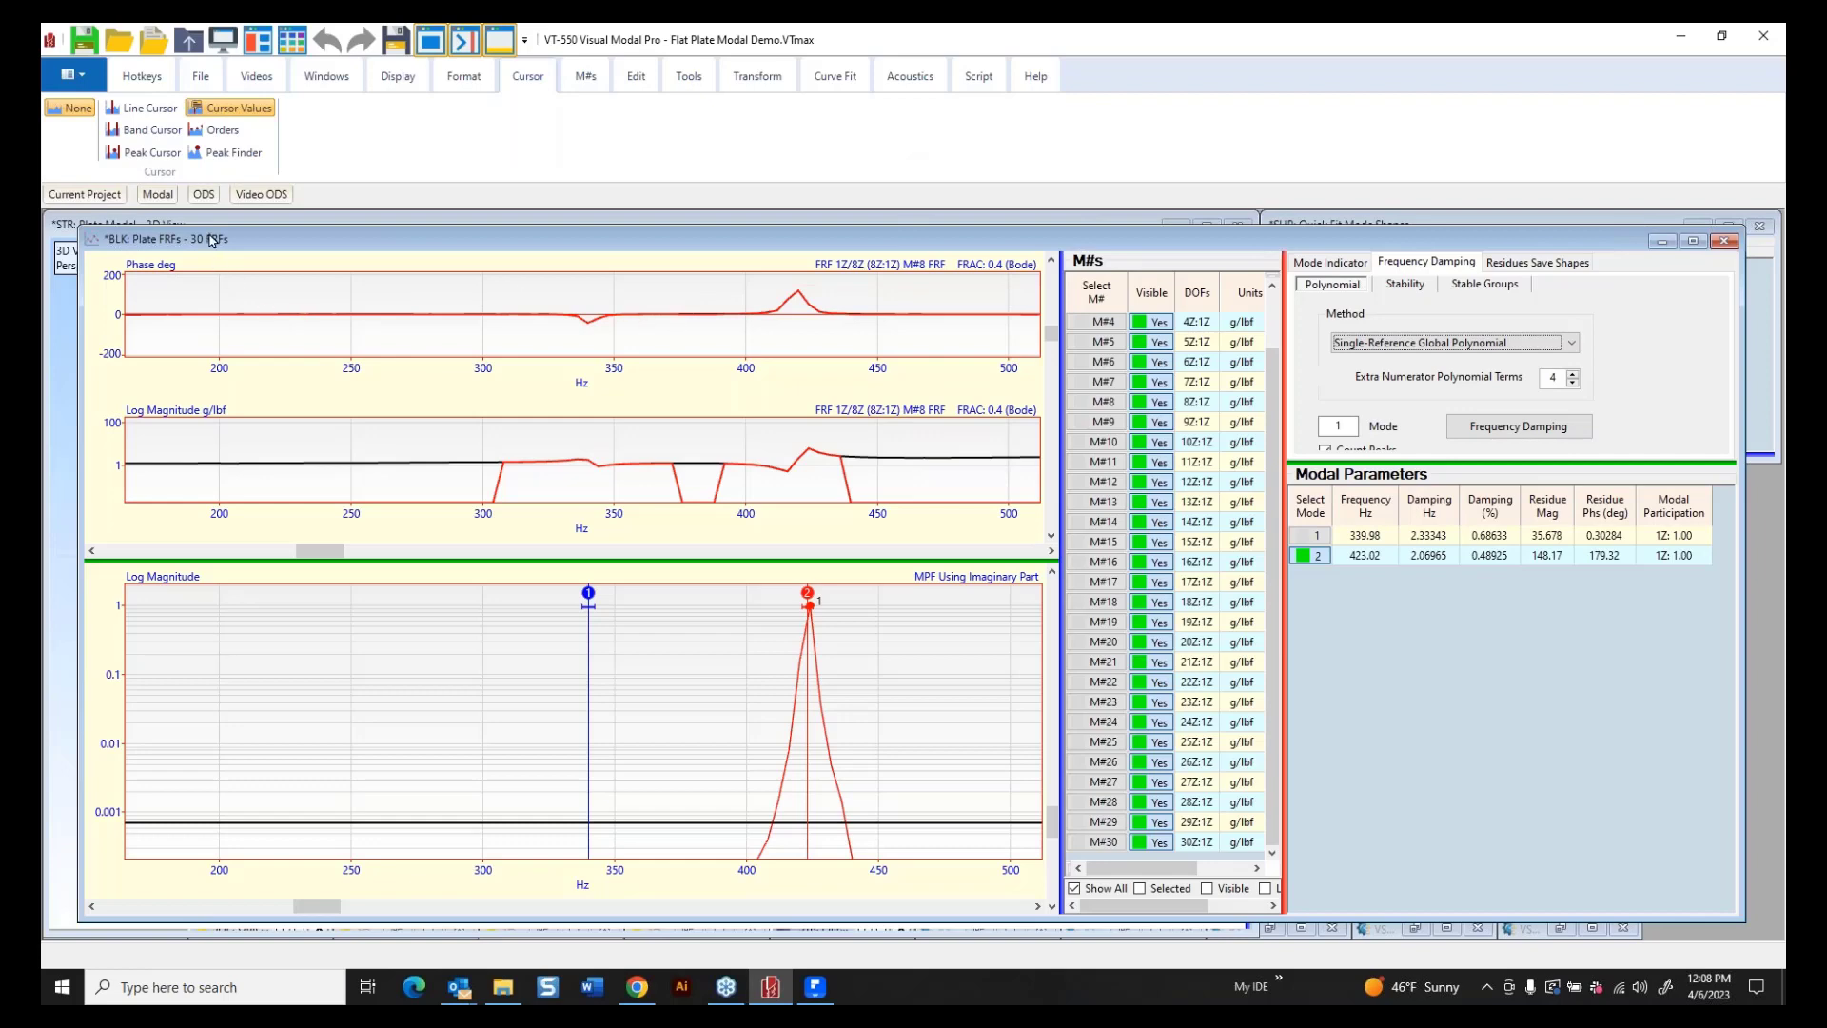
# Run the Quick Fit script on the Flat Plate project and dismiss its mode shape comparison message.
pyautogui.click(173, 76)
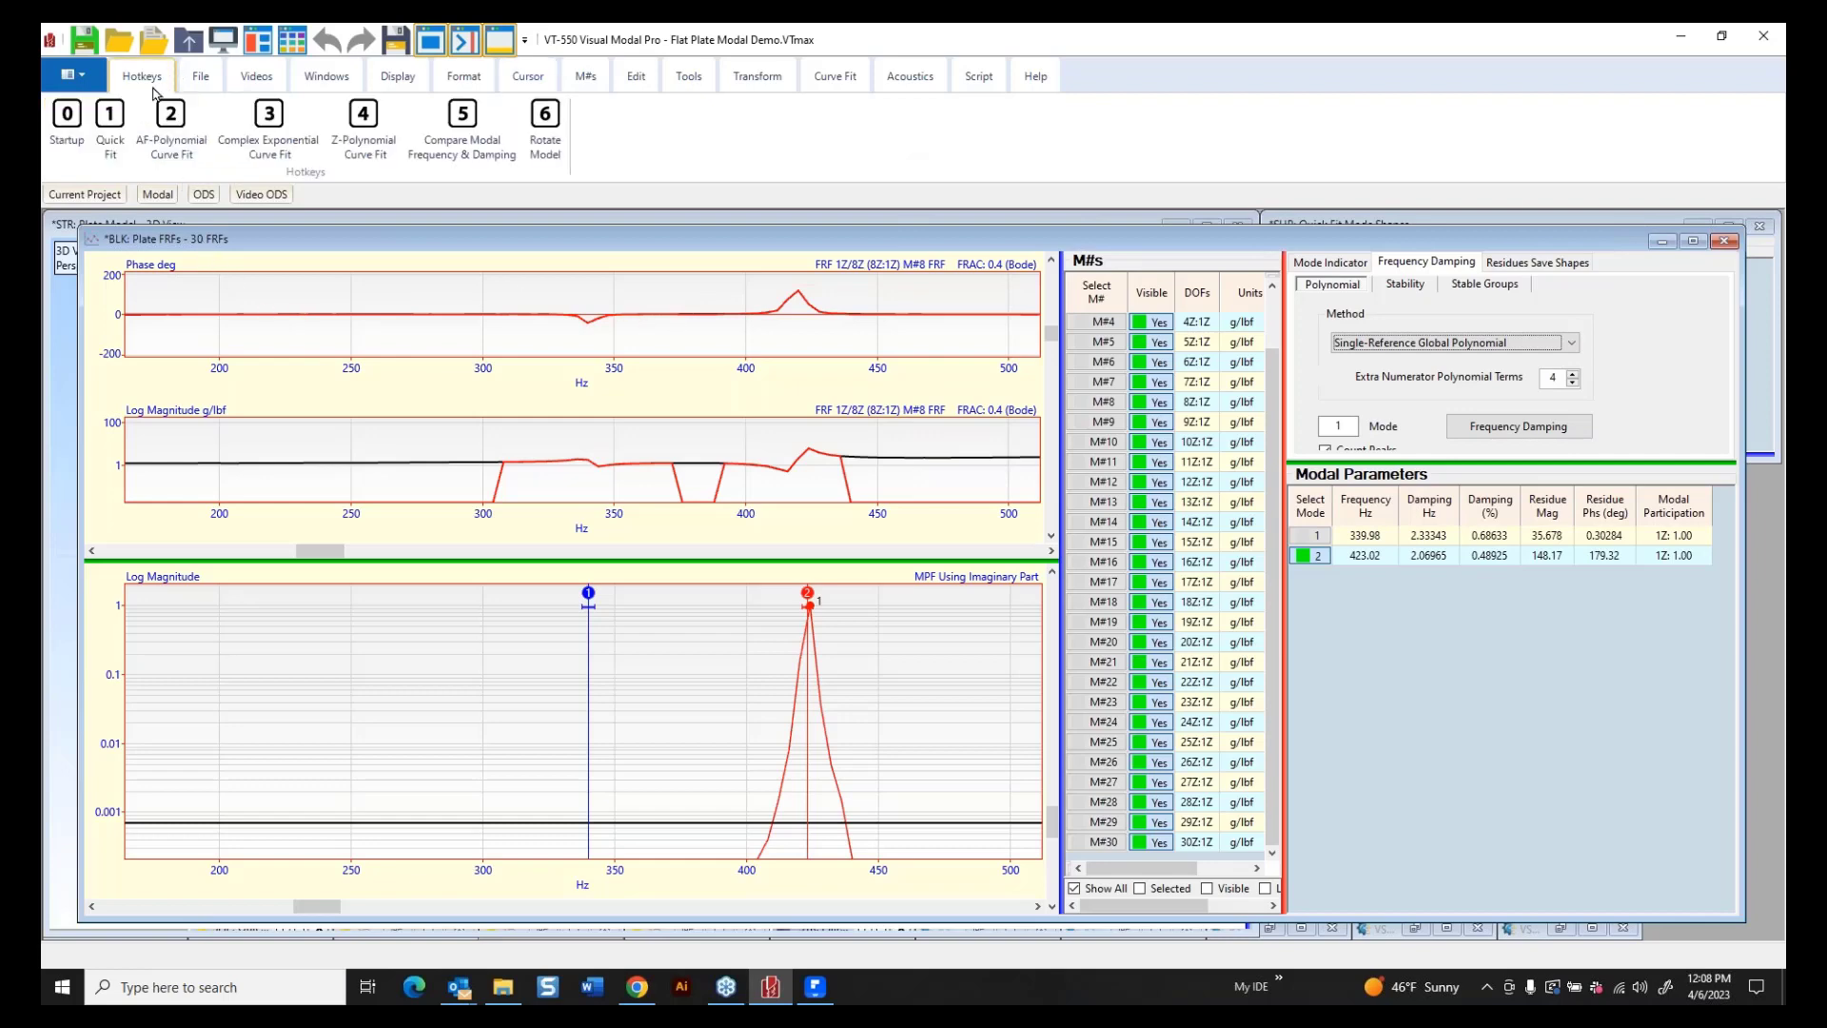
pyautogui.click(107, 136)
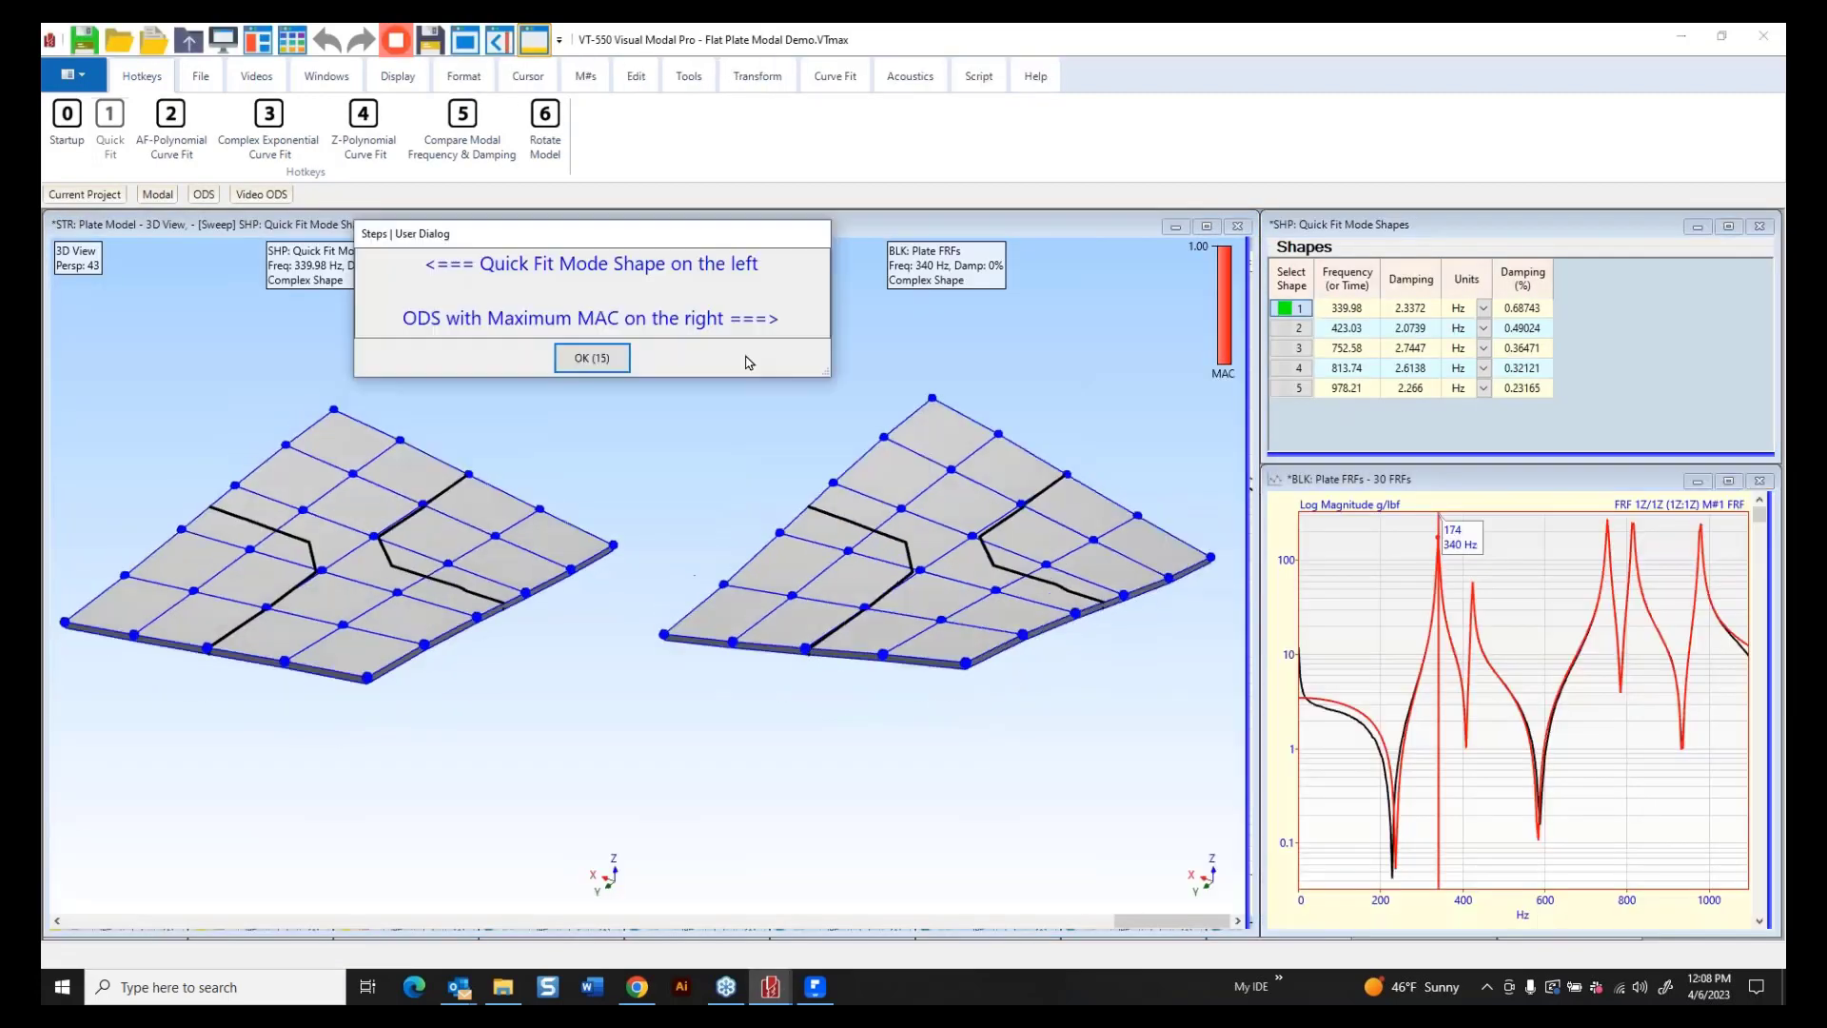
pyautogui.click(612, 367)
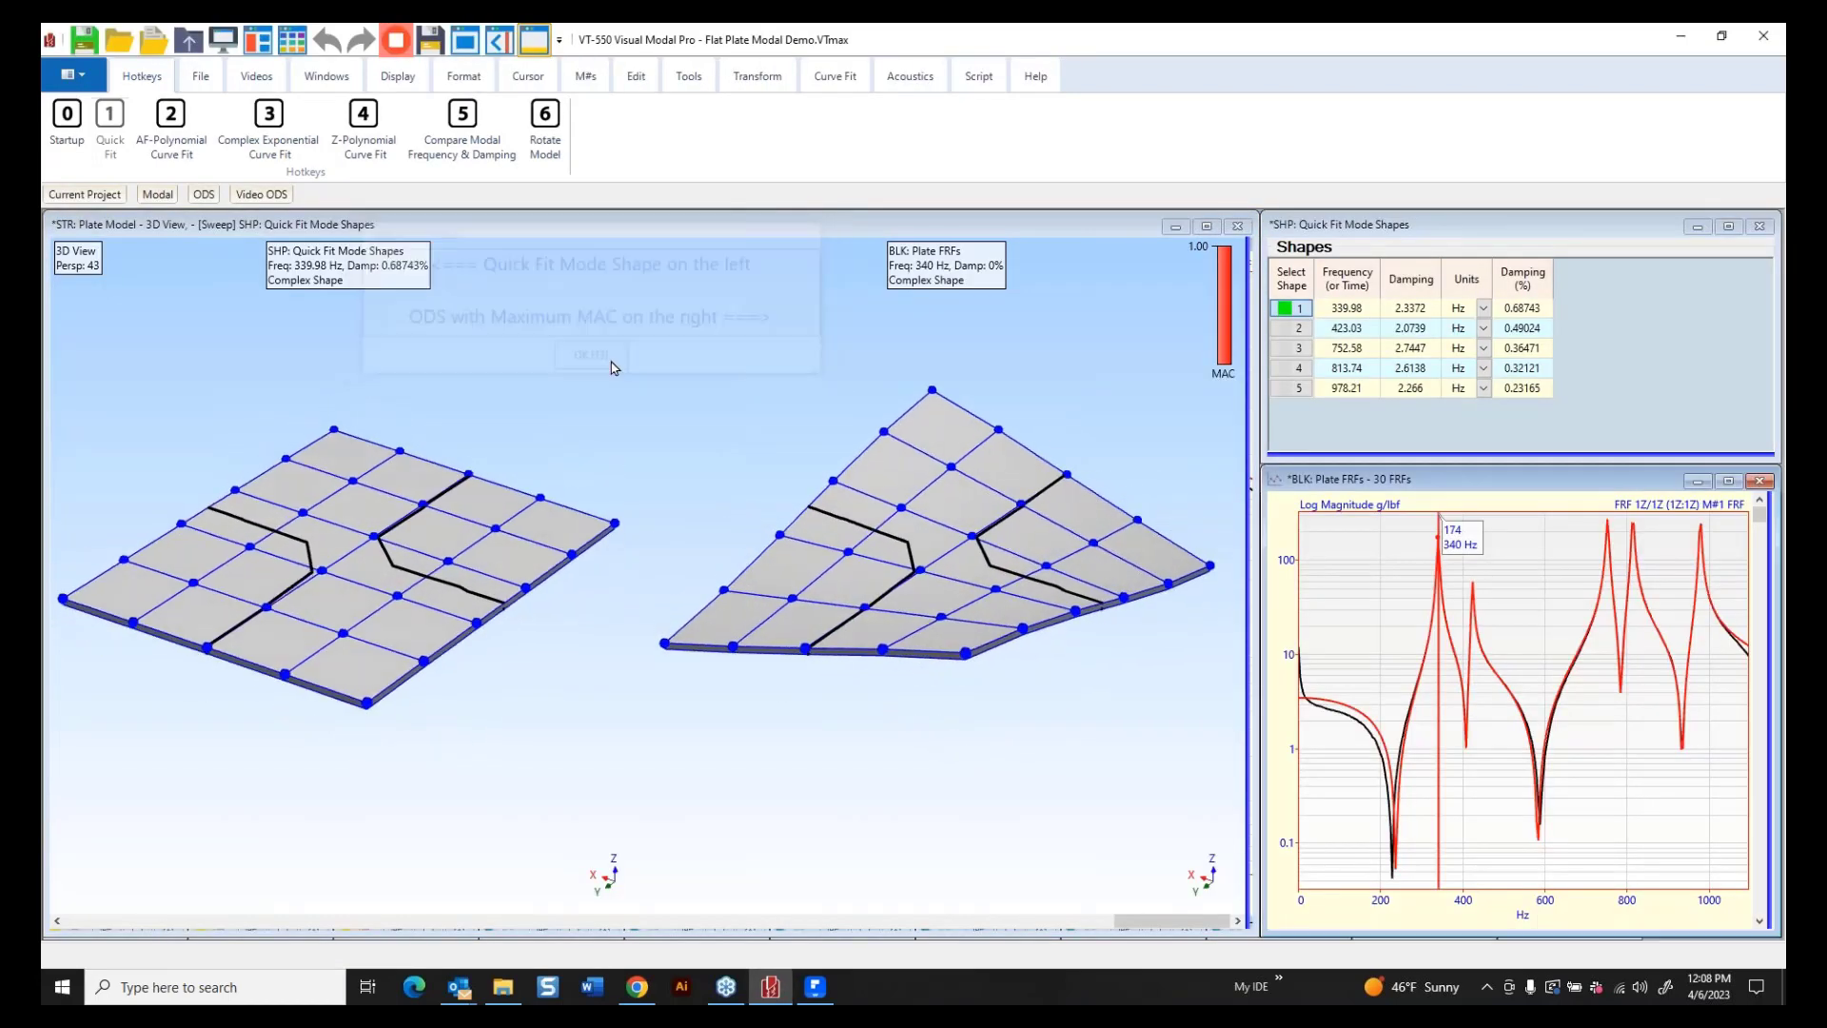
# Center the Plate FRFs data block window and open its curve fitting display.
pyautogui.rightClick(1415, 557)
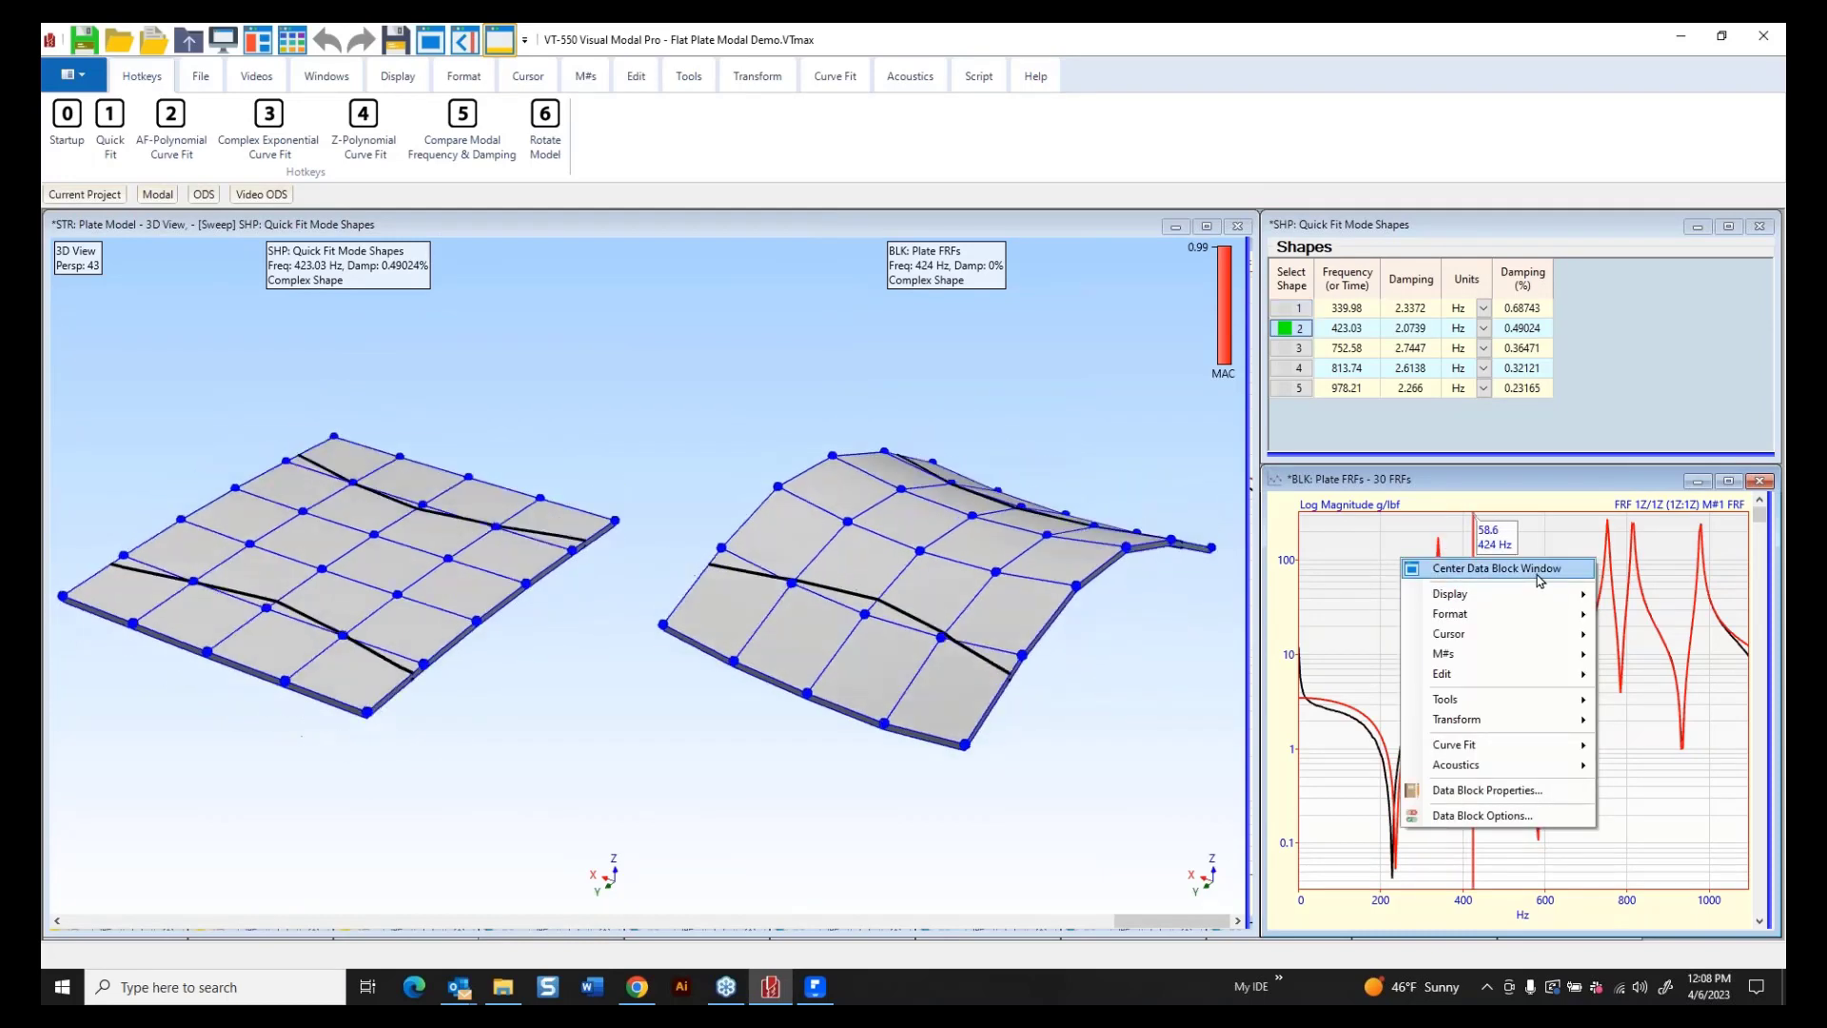
pyautogui.click(1470, 568)
pyautogui.rightClick(456, 345)
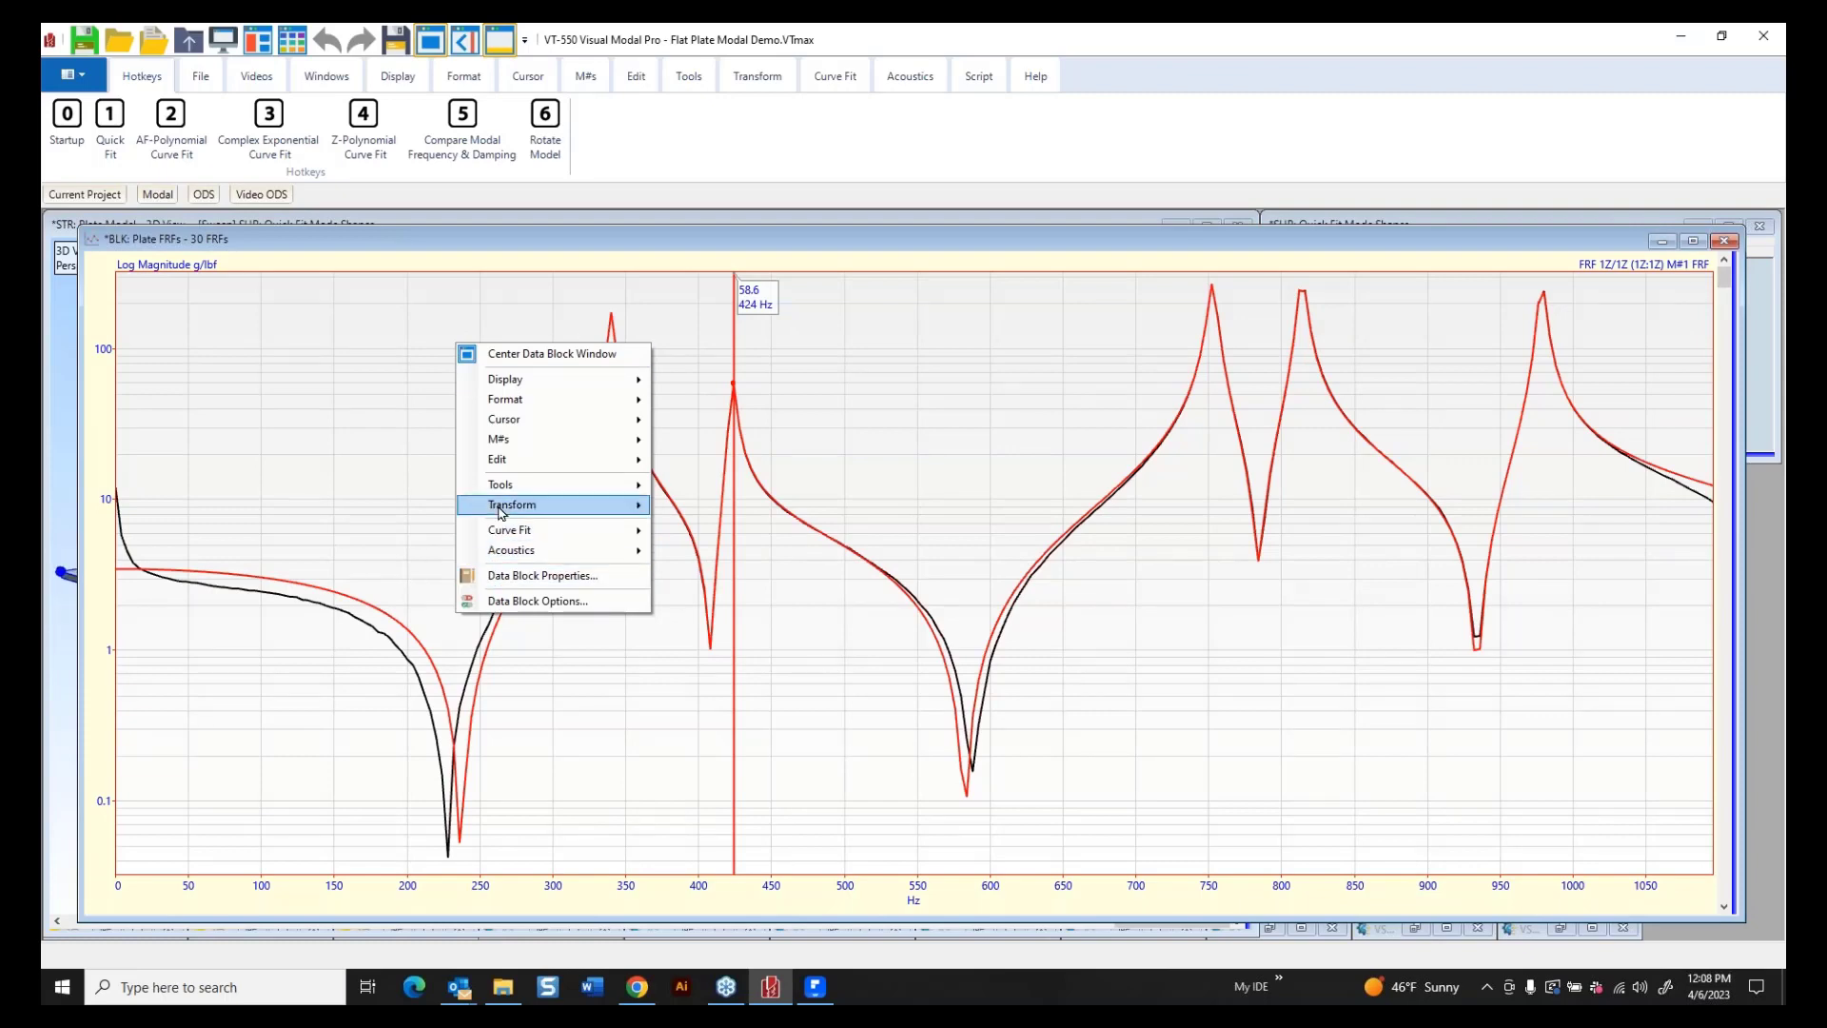
pyautogui.moveTo(561, 530)
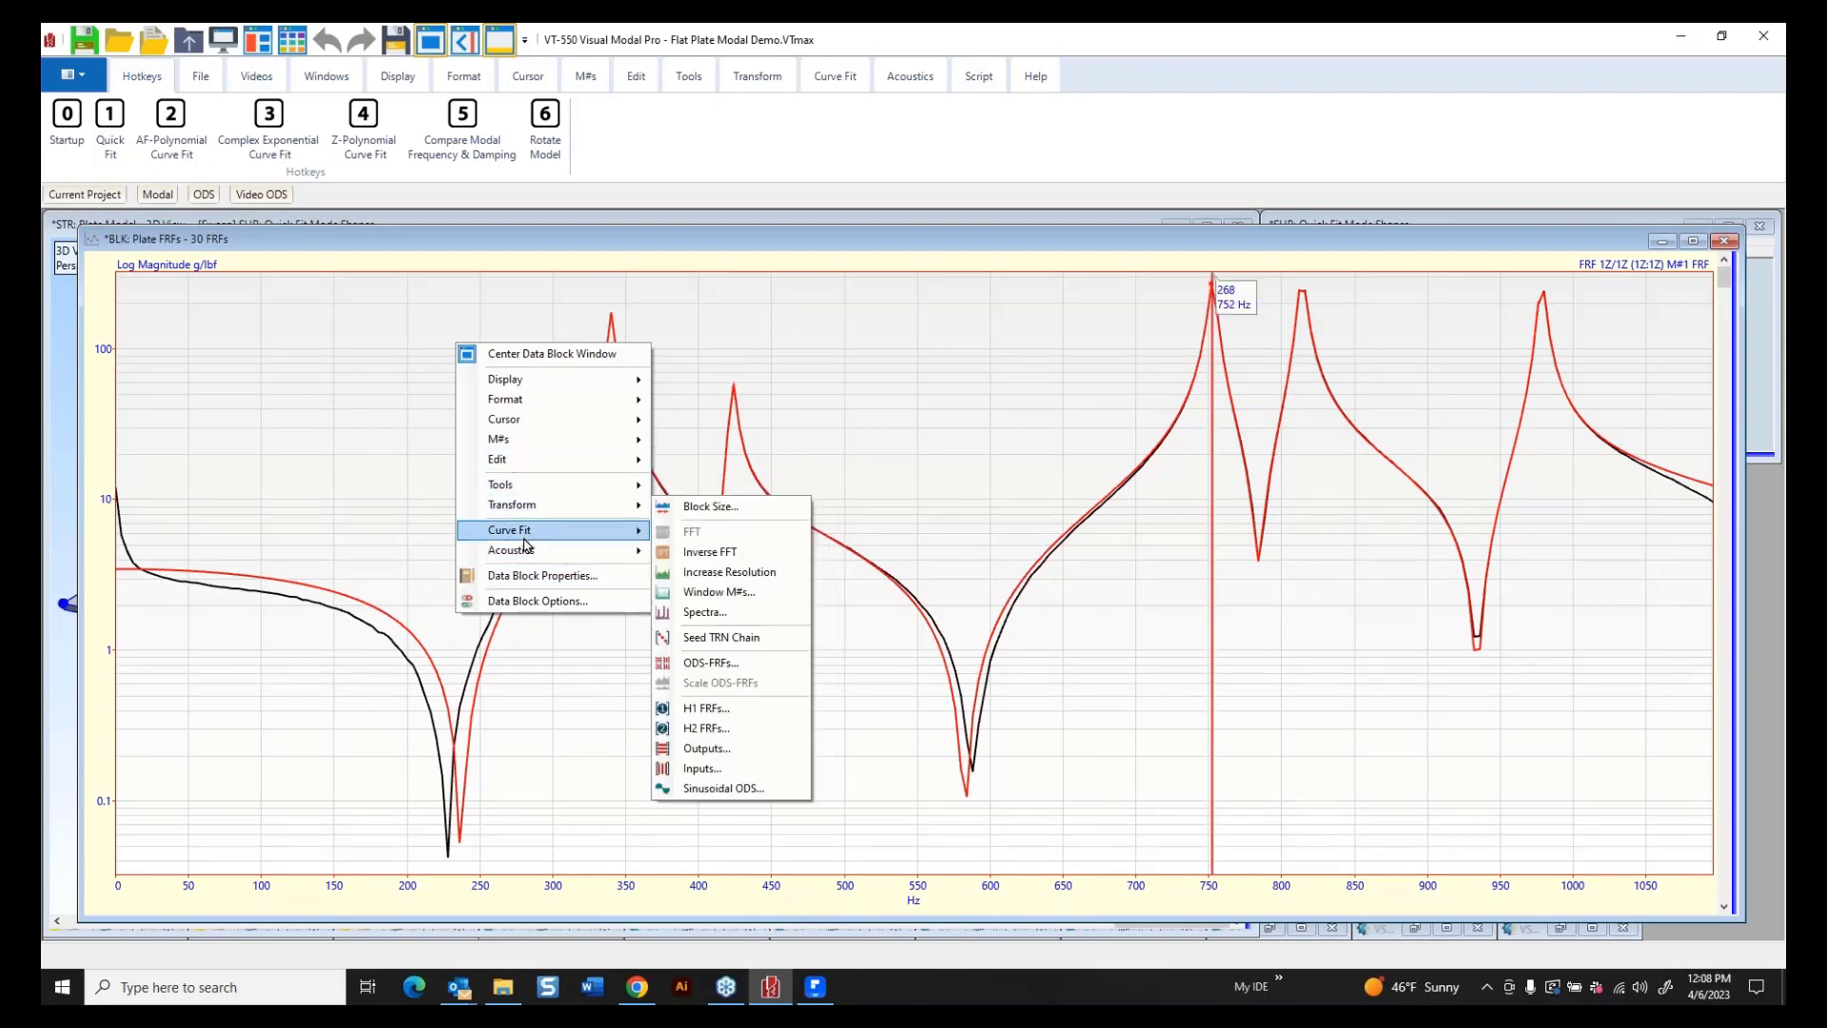
pyautogui.click(677, 532)
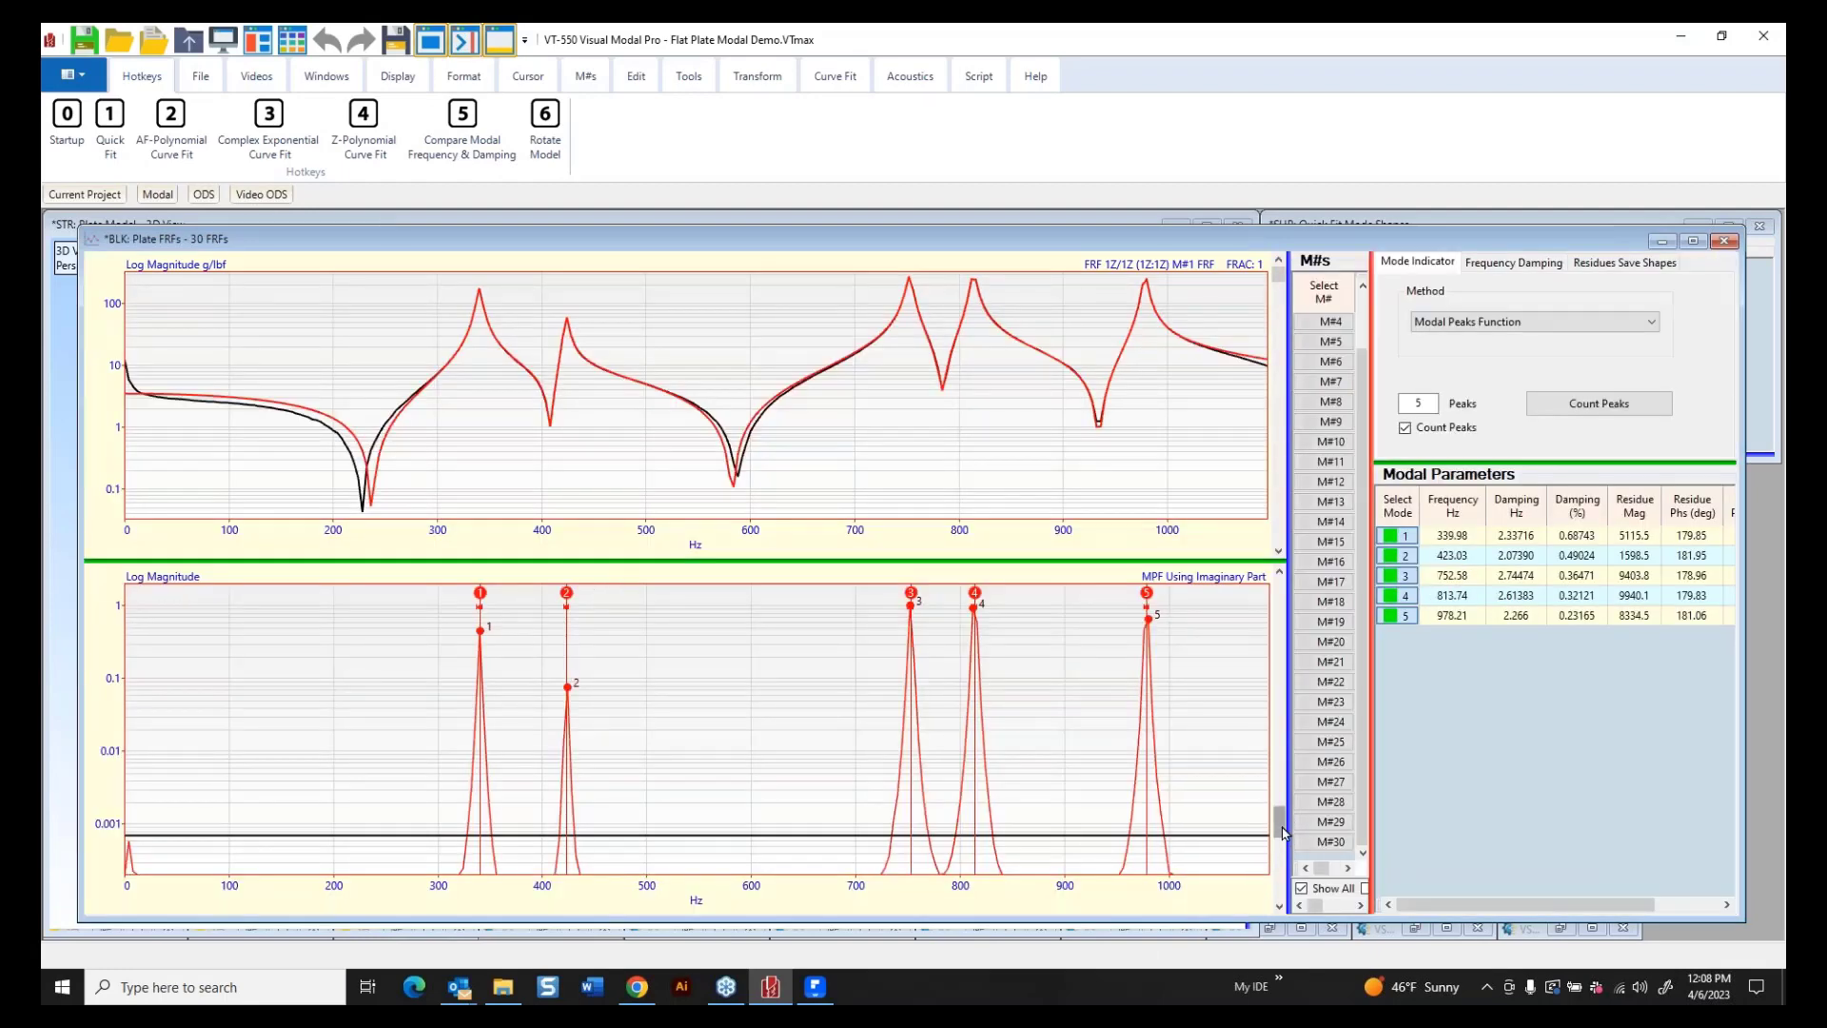
# Move the mode indicator's noise threshold to its minimum, raise it above 0.01, and lower it to about 0.002 so all five peaks are counted.
pyautogui.moveTo(1280, 821)
pyautogui.mouseDown()
pyautogui.moveTo(1311, 751)
pyautogui.moveTo(1306, 806)
pyautogui.moveTo(1308, 650)
pyautogui.moveTo(1332, 835)
pyautogui.moveTo(1324, 666)
pyautogui.moveTo(1330, 898)
pyautogui.mouseUp()
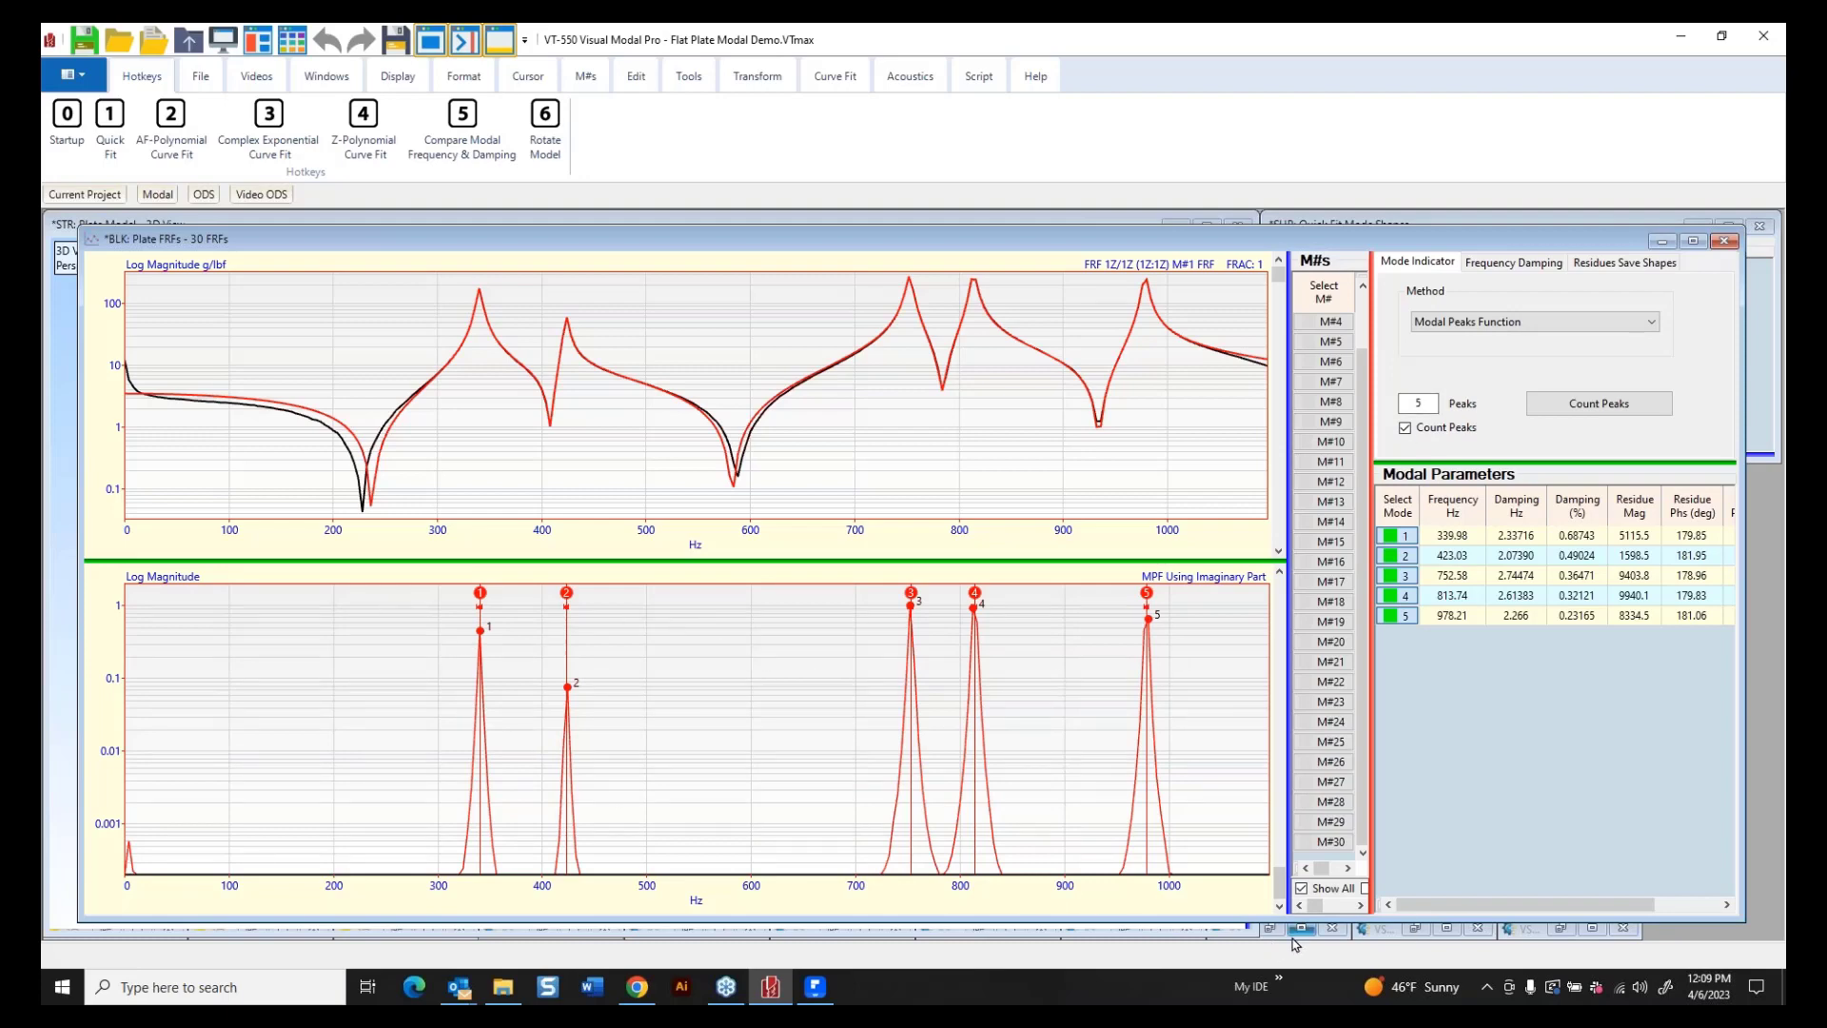
pyautogui.moveTo(1281, 887); pyautogui.dragTo(1318, 756)
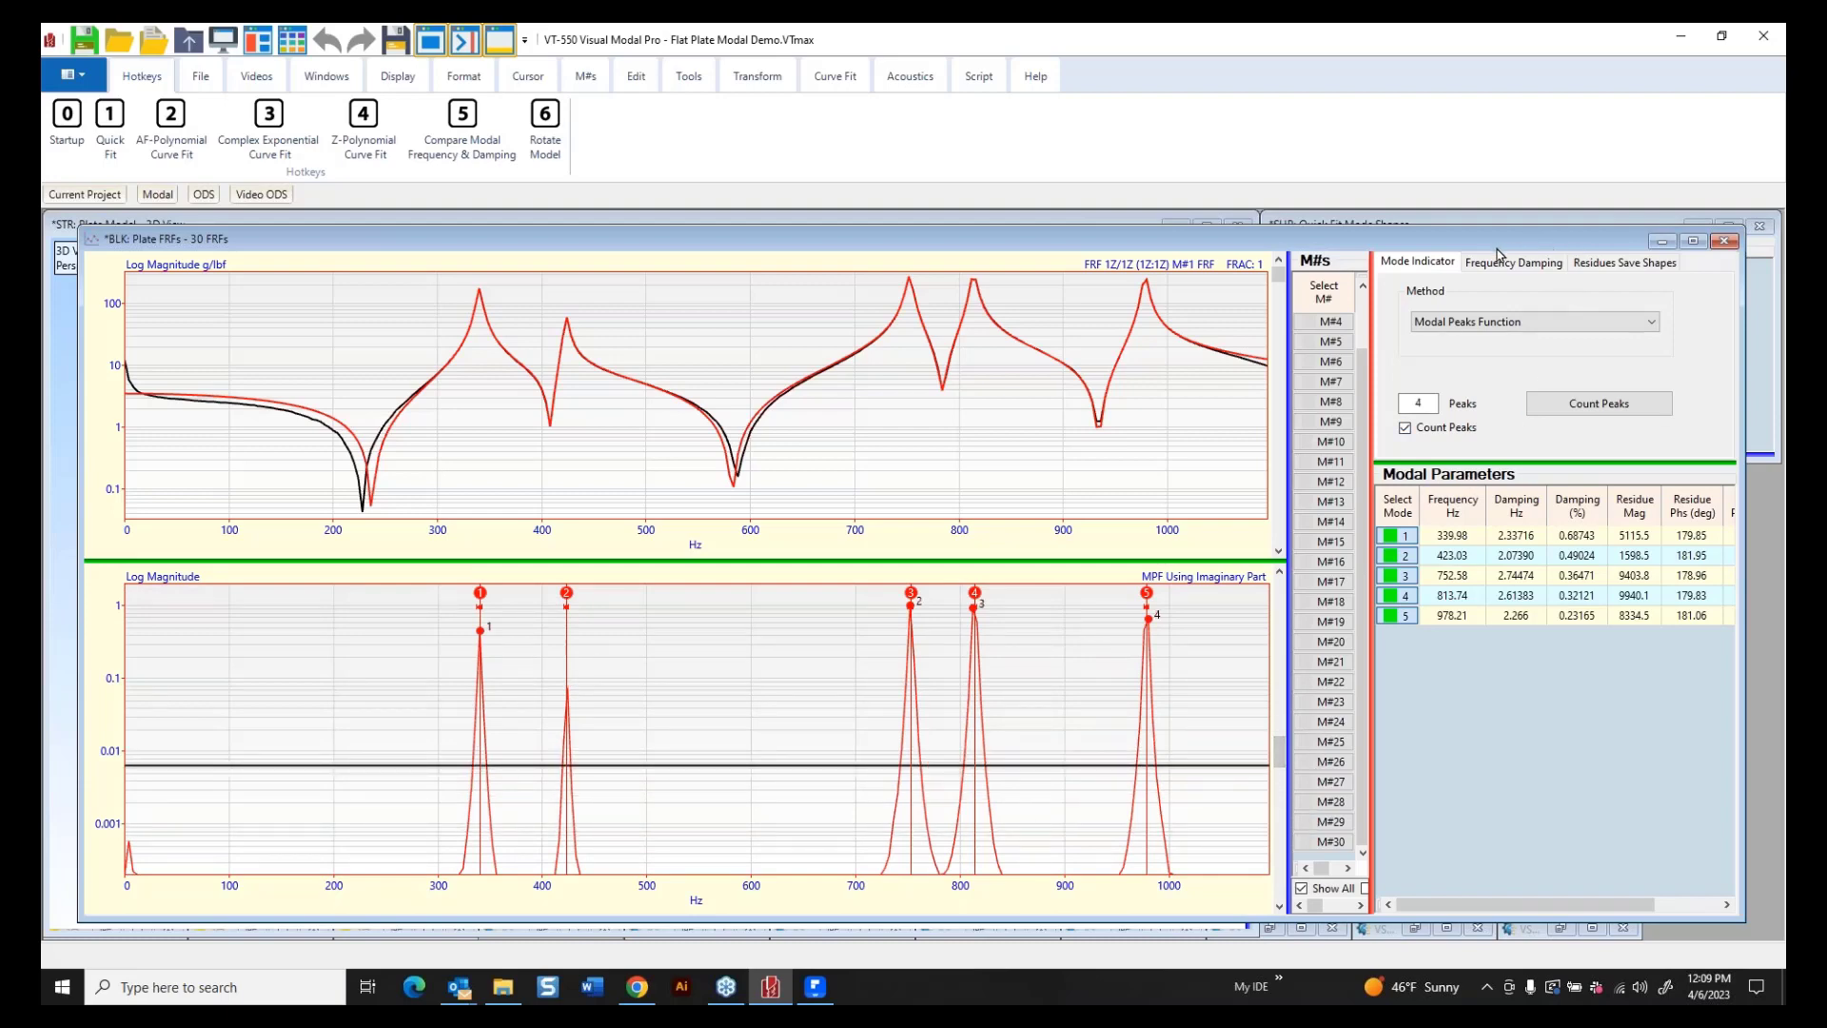
pyautogui.click(1632, 403)
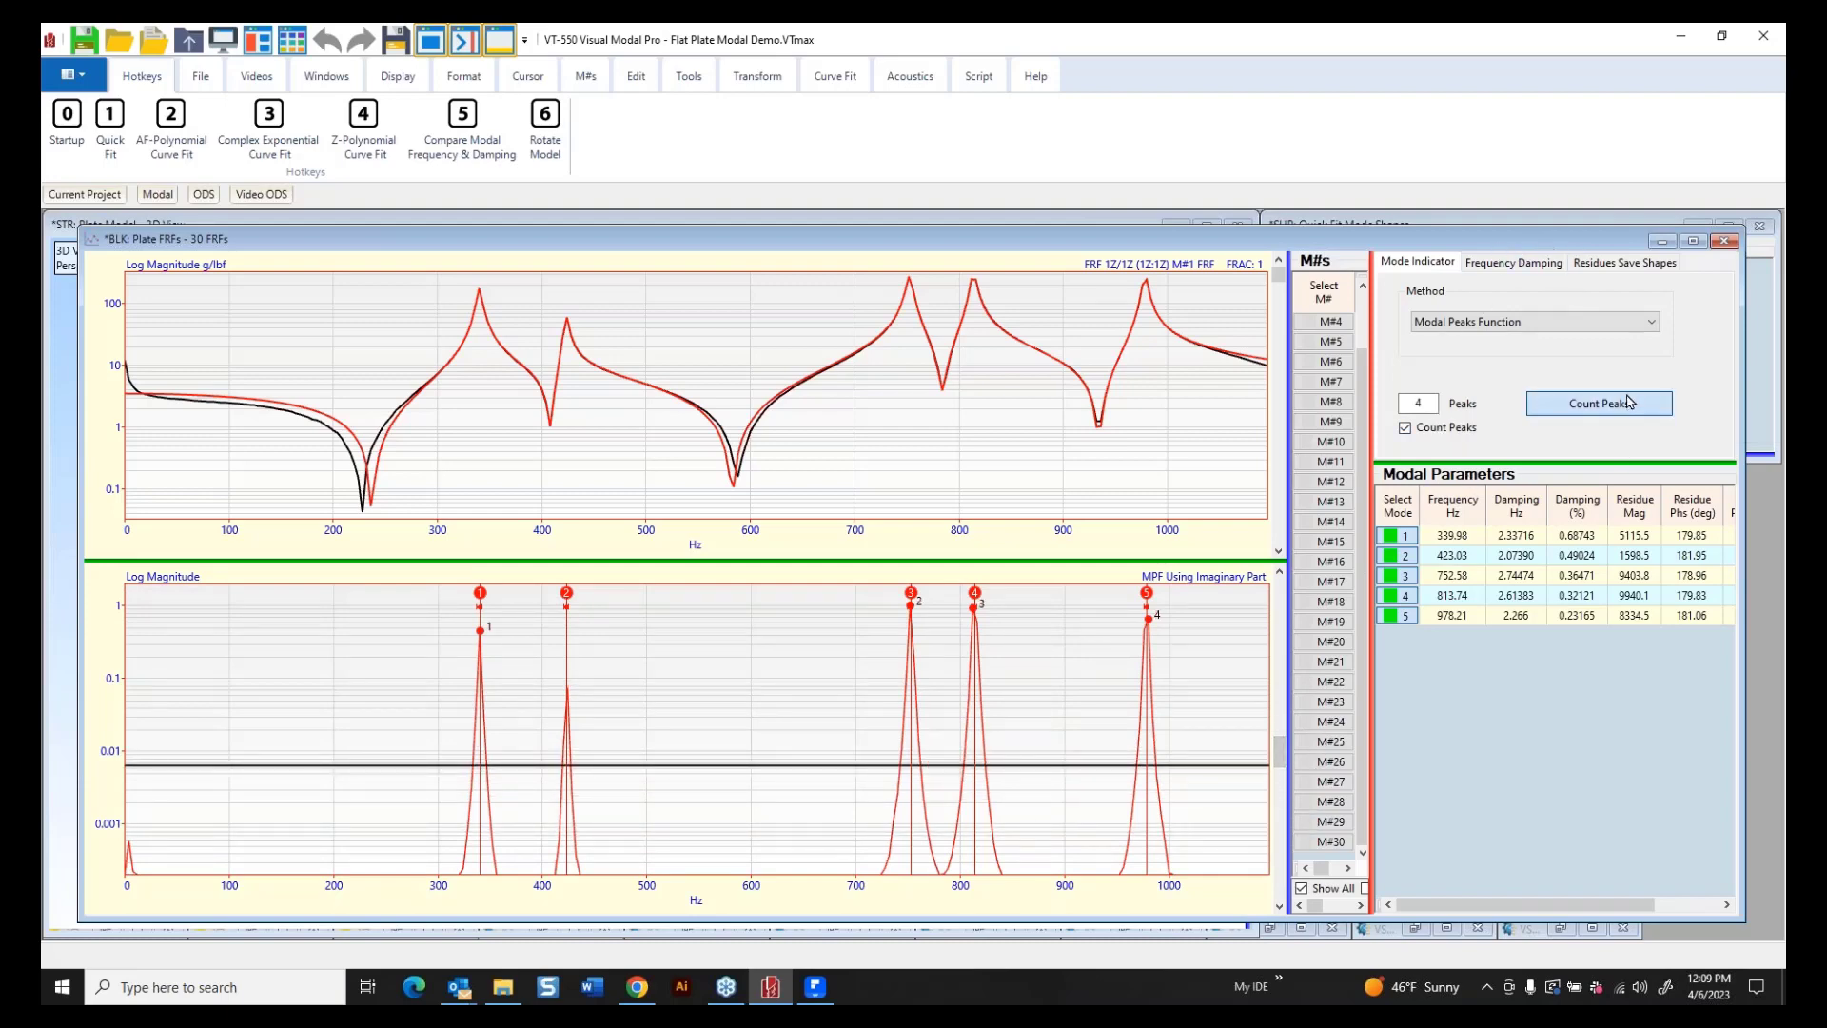
pyautogui.click(851, 587)
pyautogui.moveTo(1279, 754); pyautogui.dragTo(1291, 708)
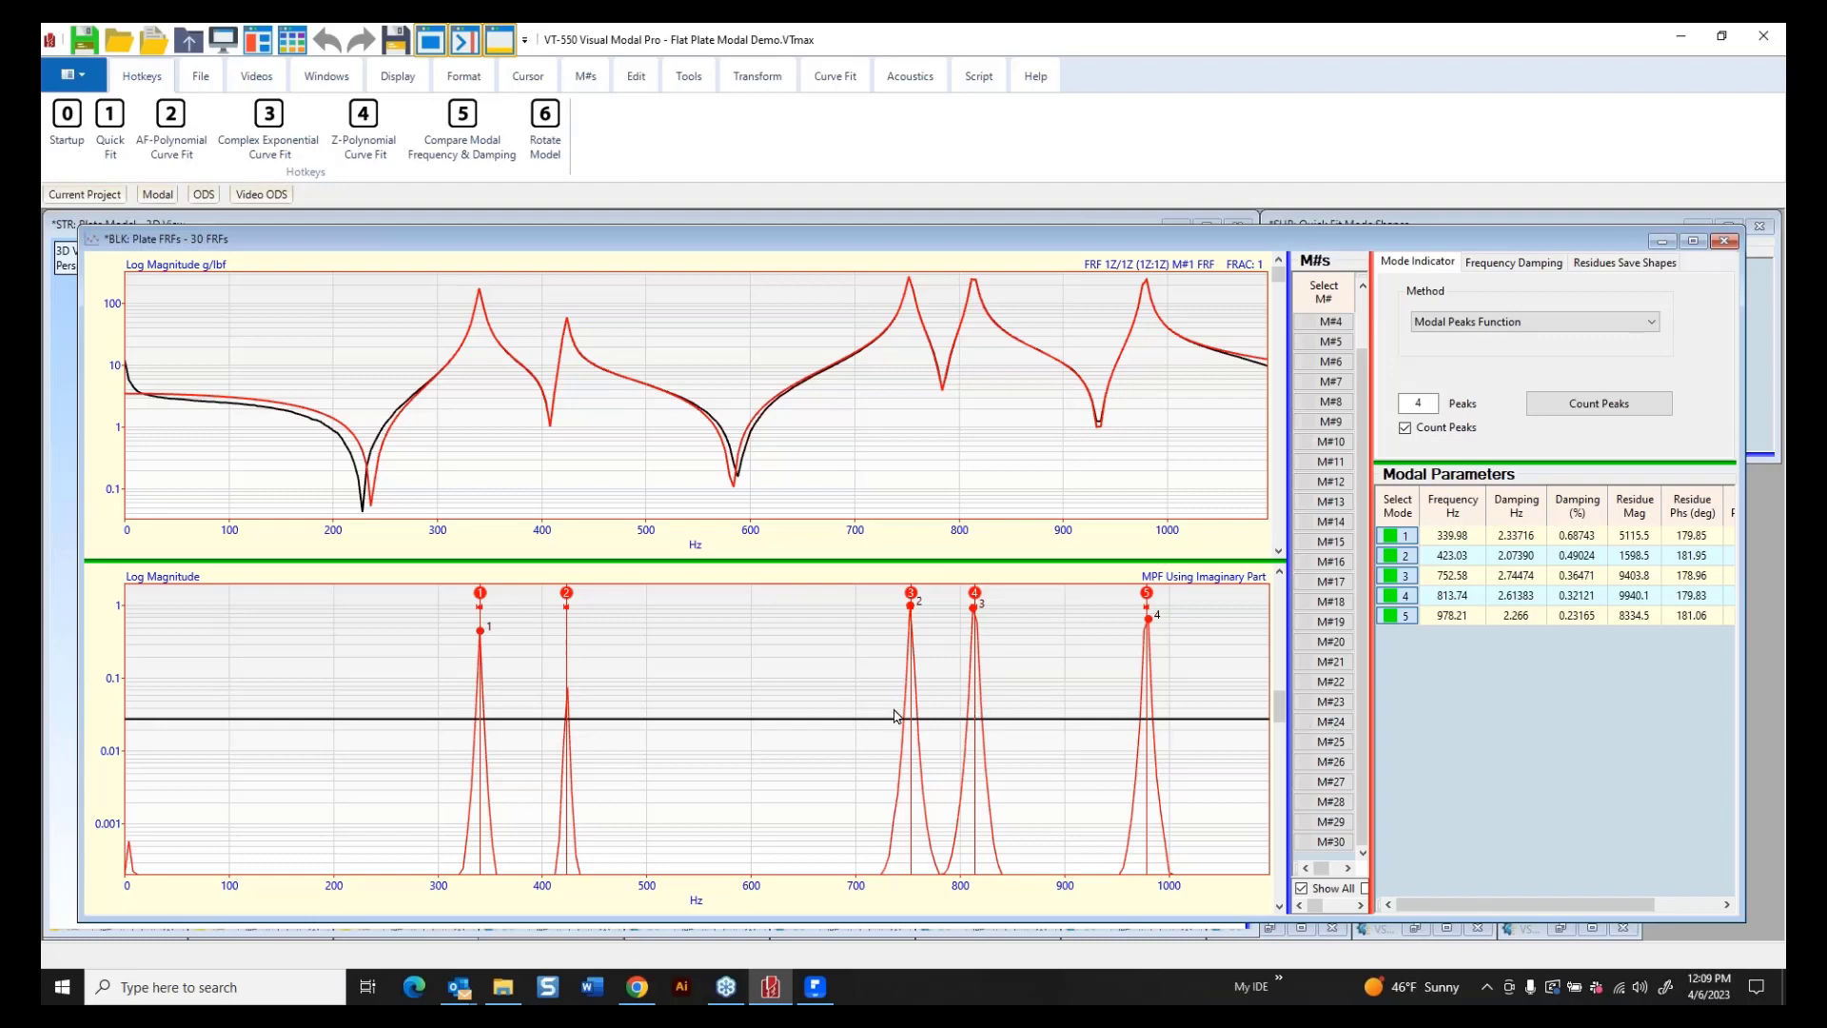
pyautogui.moveTo(1277, 713); pyautogui.dragTo(1279, 797)
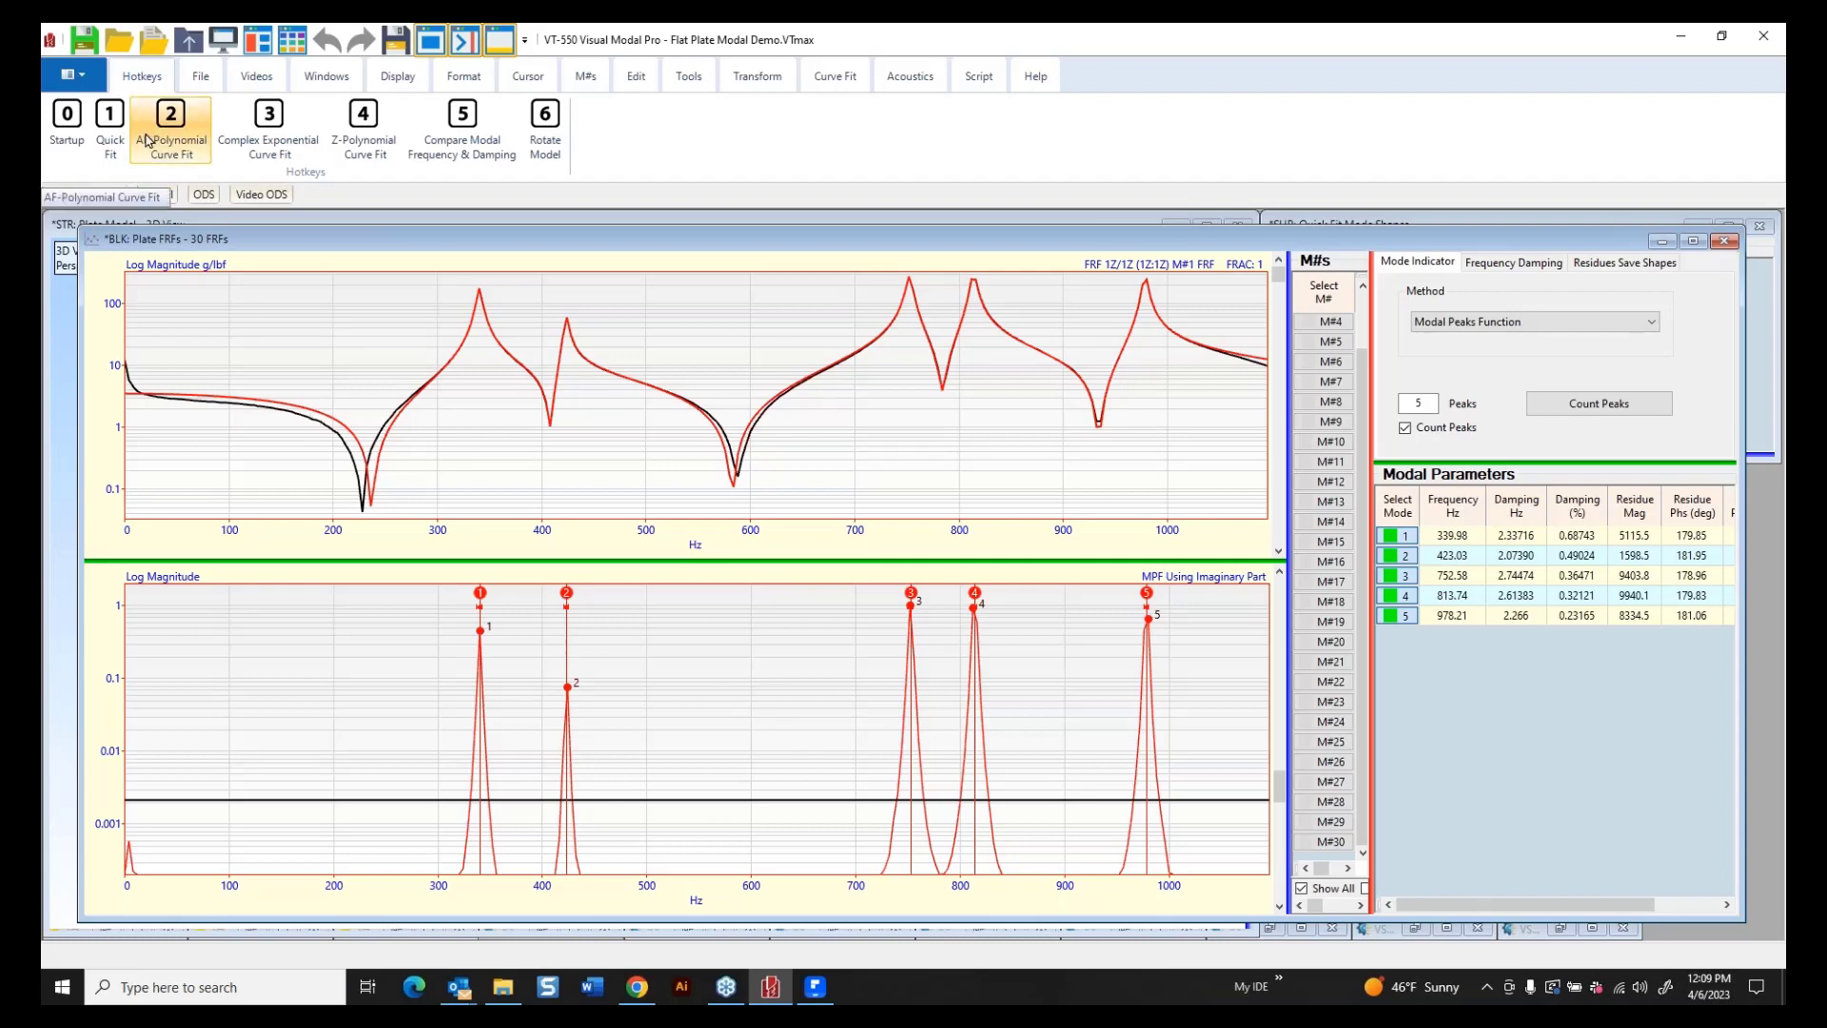
# Open the Jim Beam modal project as a regular project without saving the Flat Plate changes, and dismiss the startup message.
pyautogui.click(155, 203)
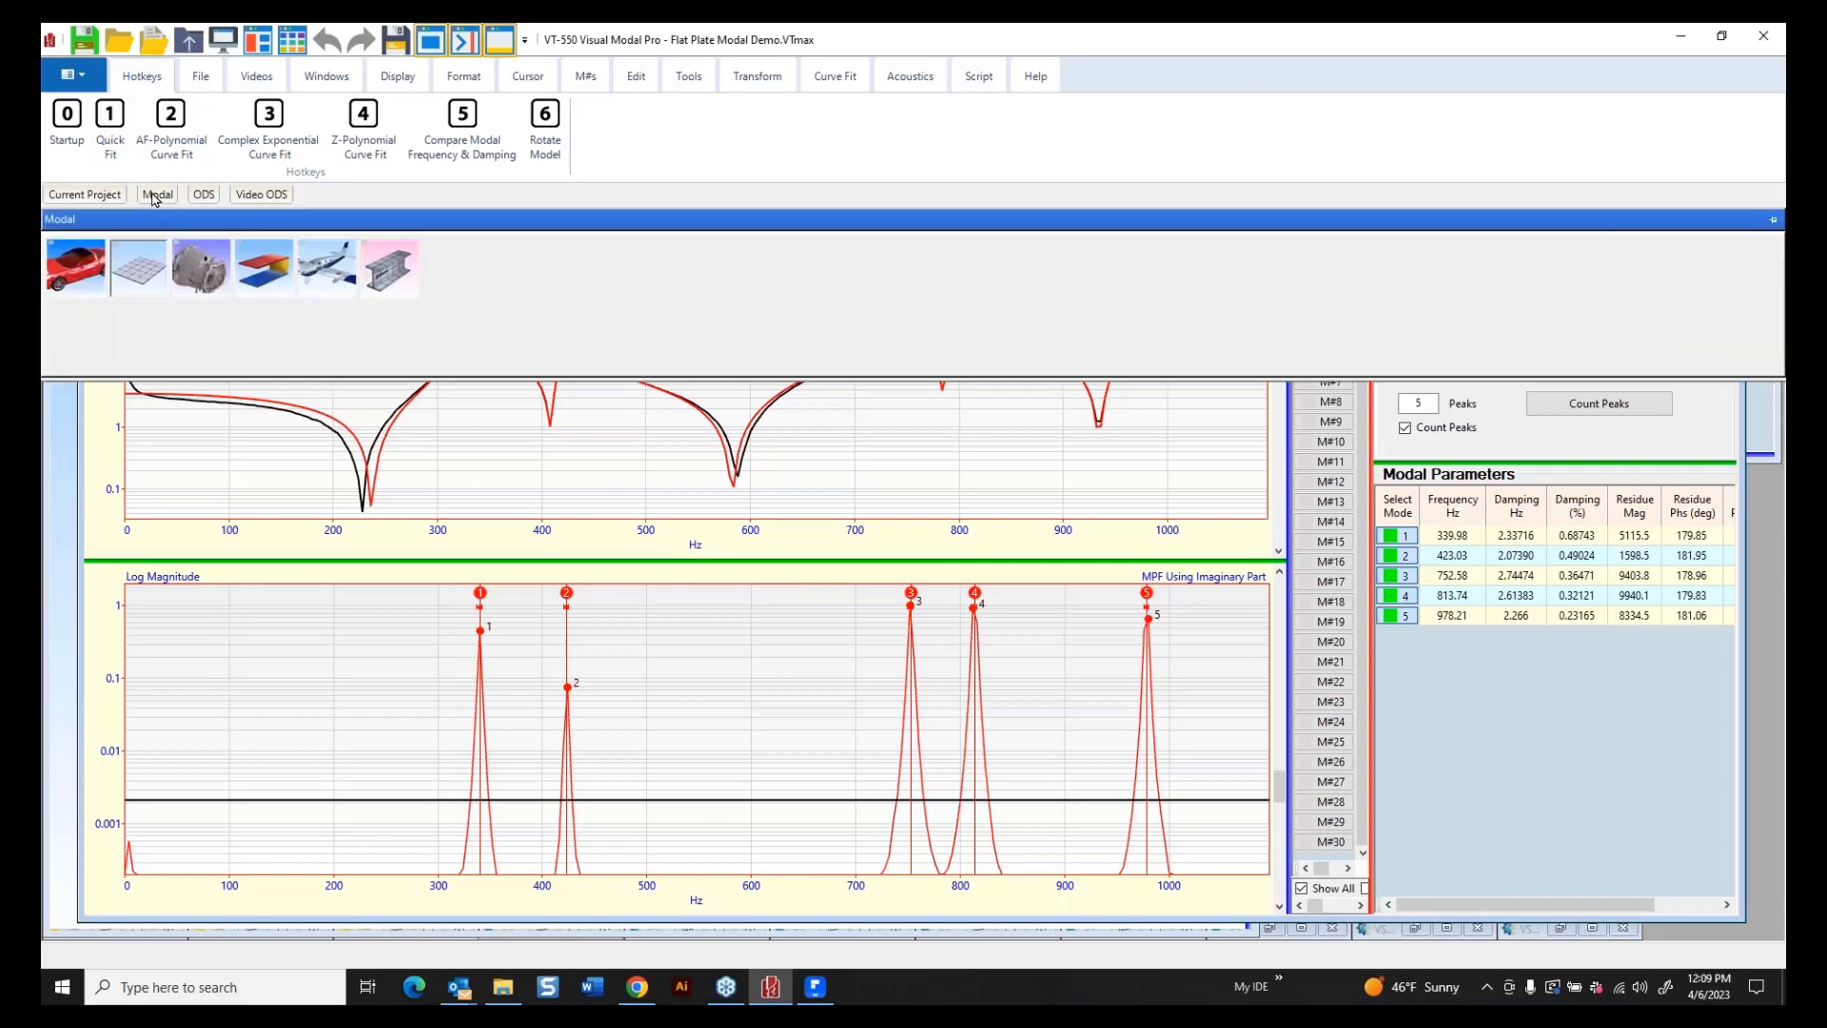
pyautogui.click(265, 269)
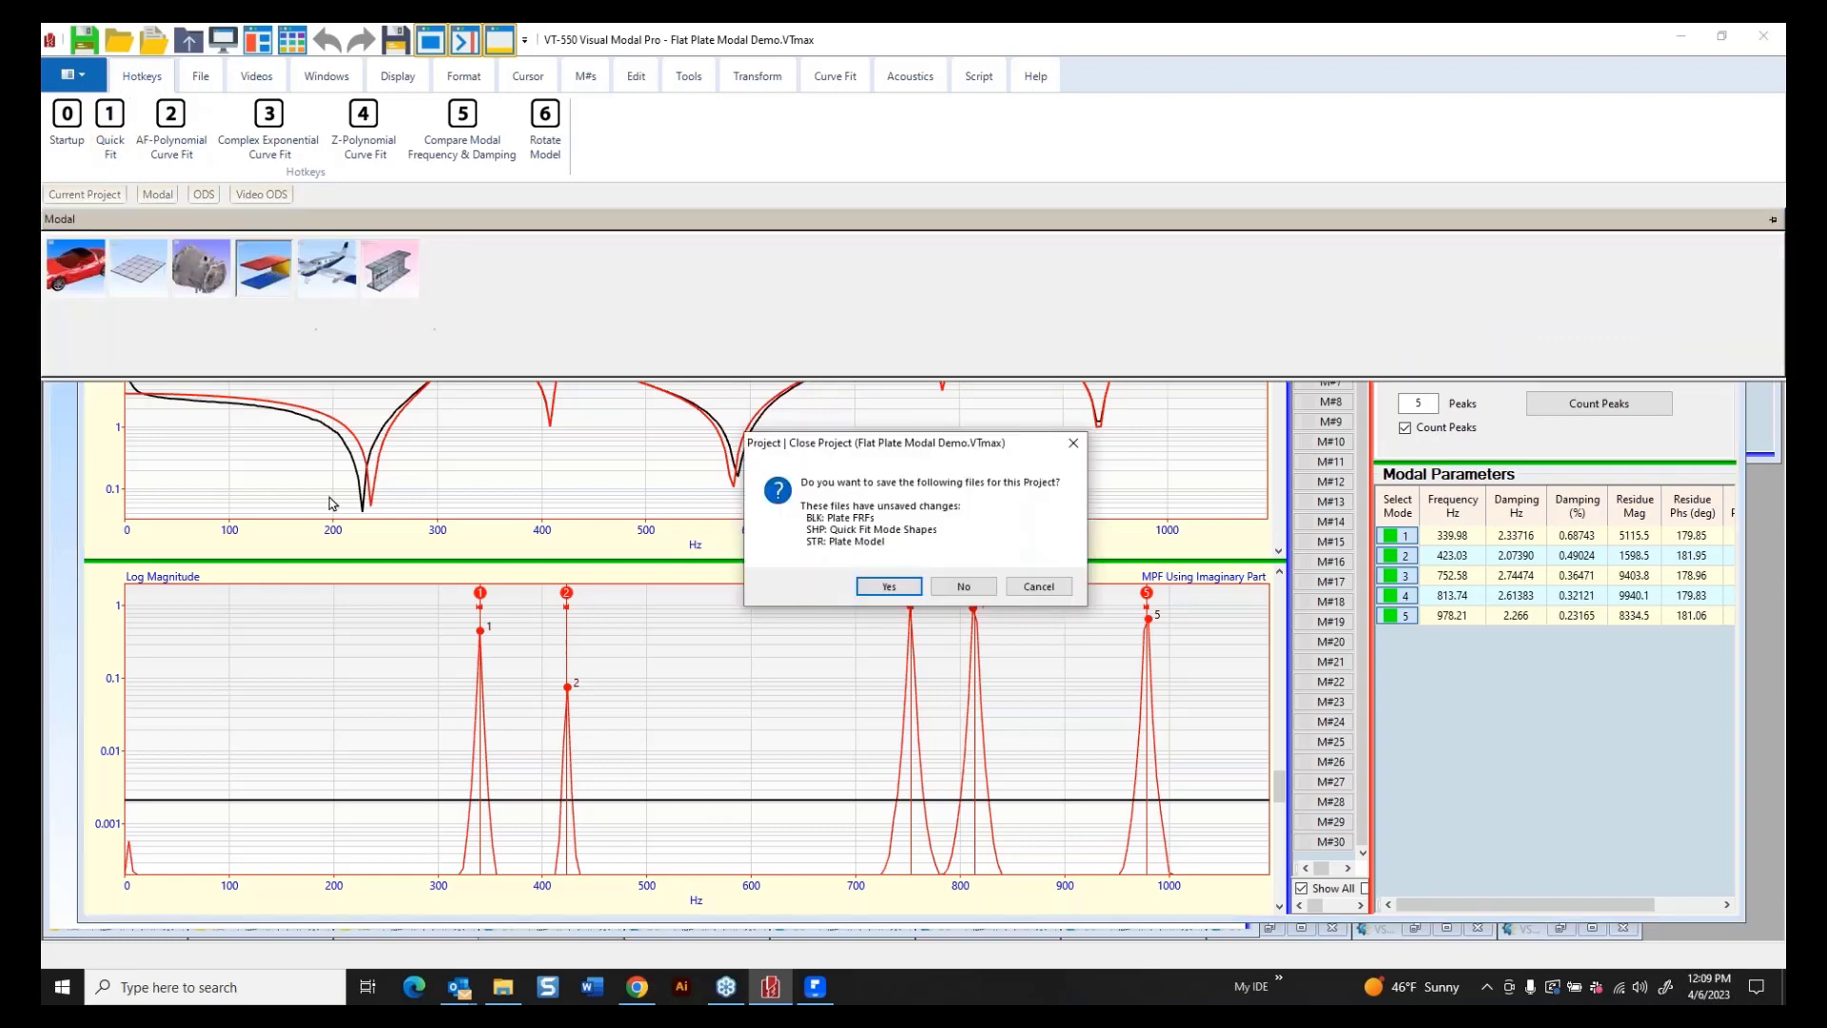
pyautogui.click(952, 591)
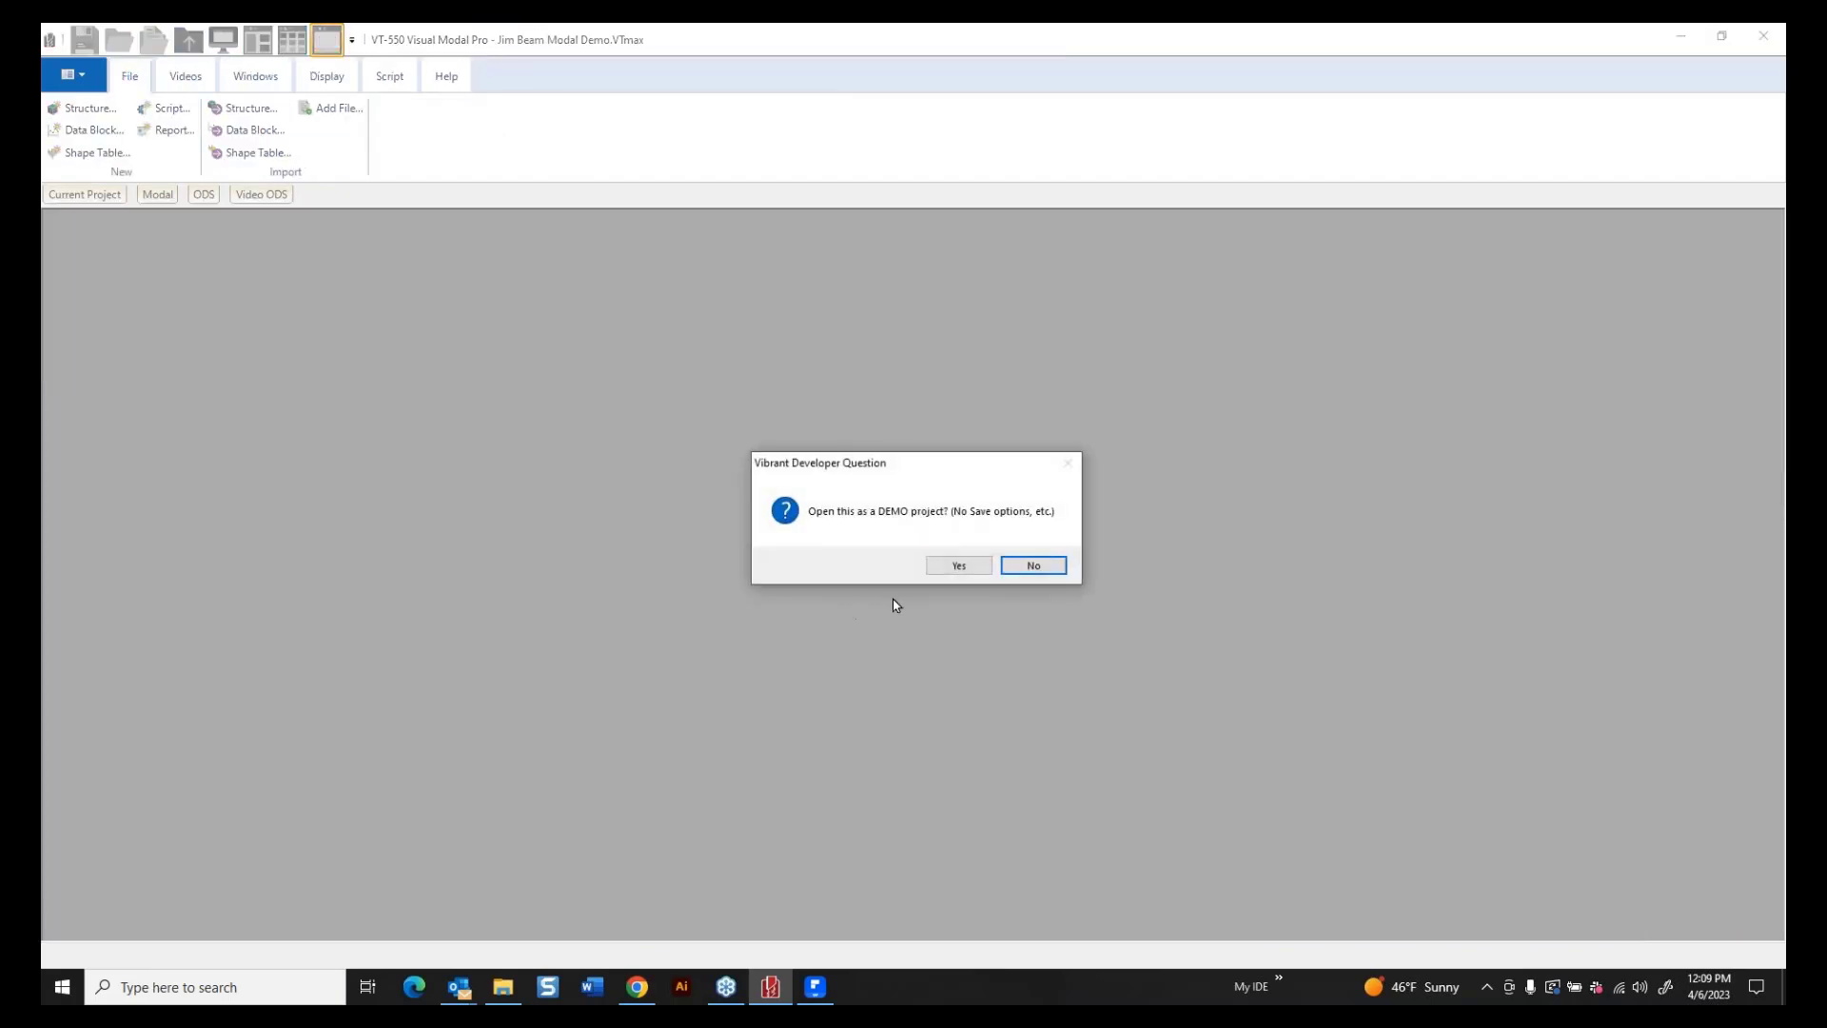
pyautogui.click(1007, 569)
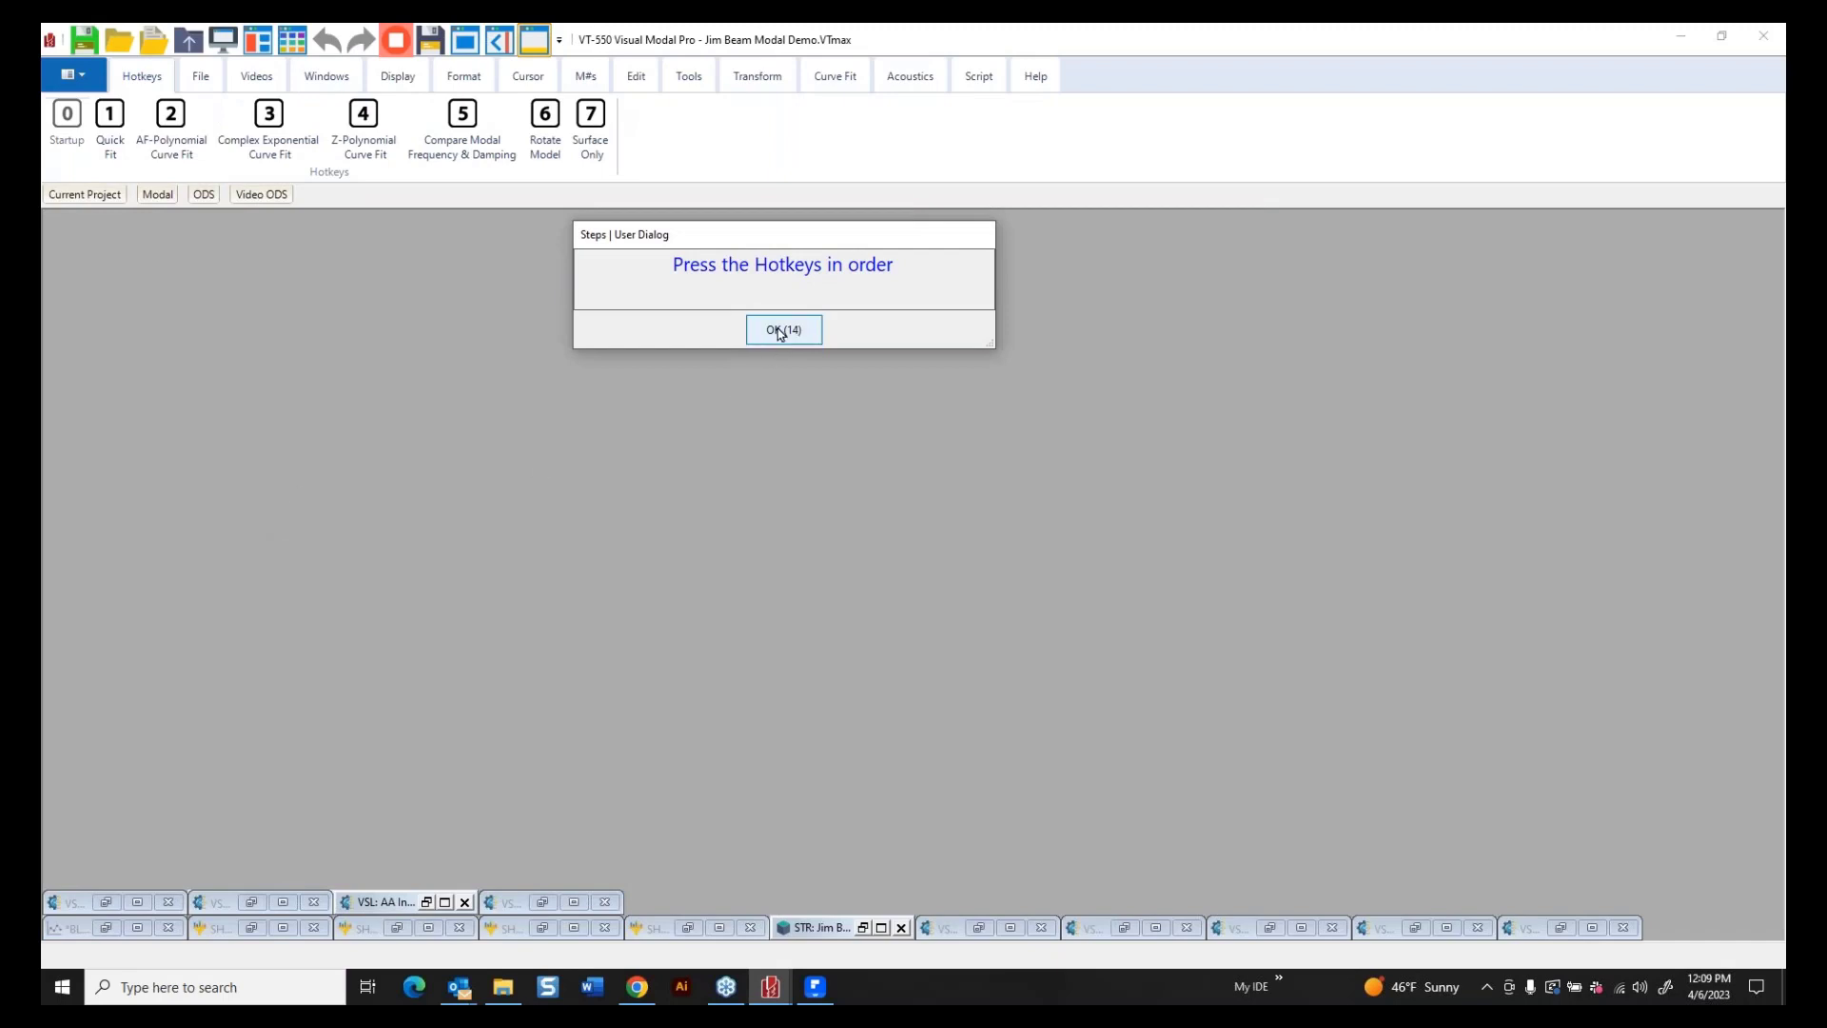
pyautogui.click(774, 328)
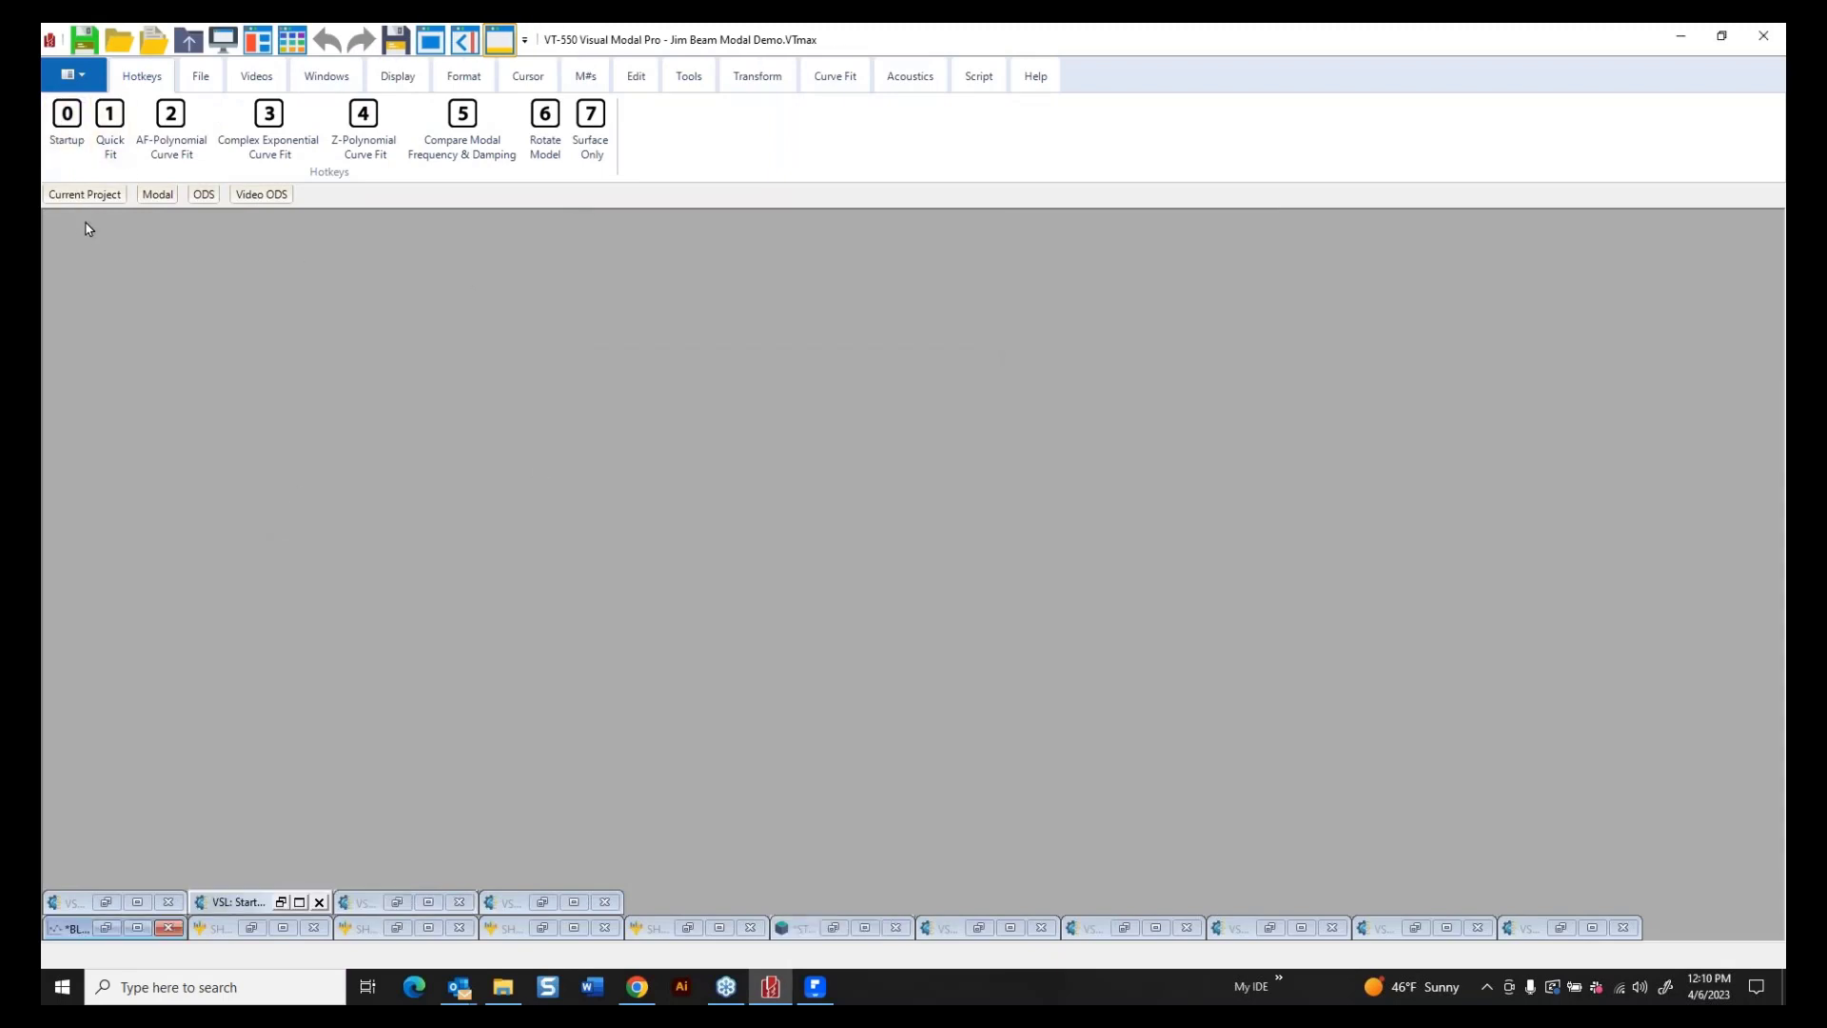
# Run the Quick Fit script on the Jim Beam project, dismiss its message, and stop the paired shape animation.
pyautogui.click(111, 124)
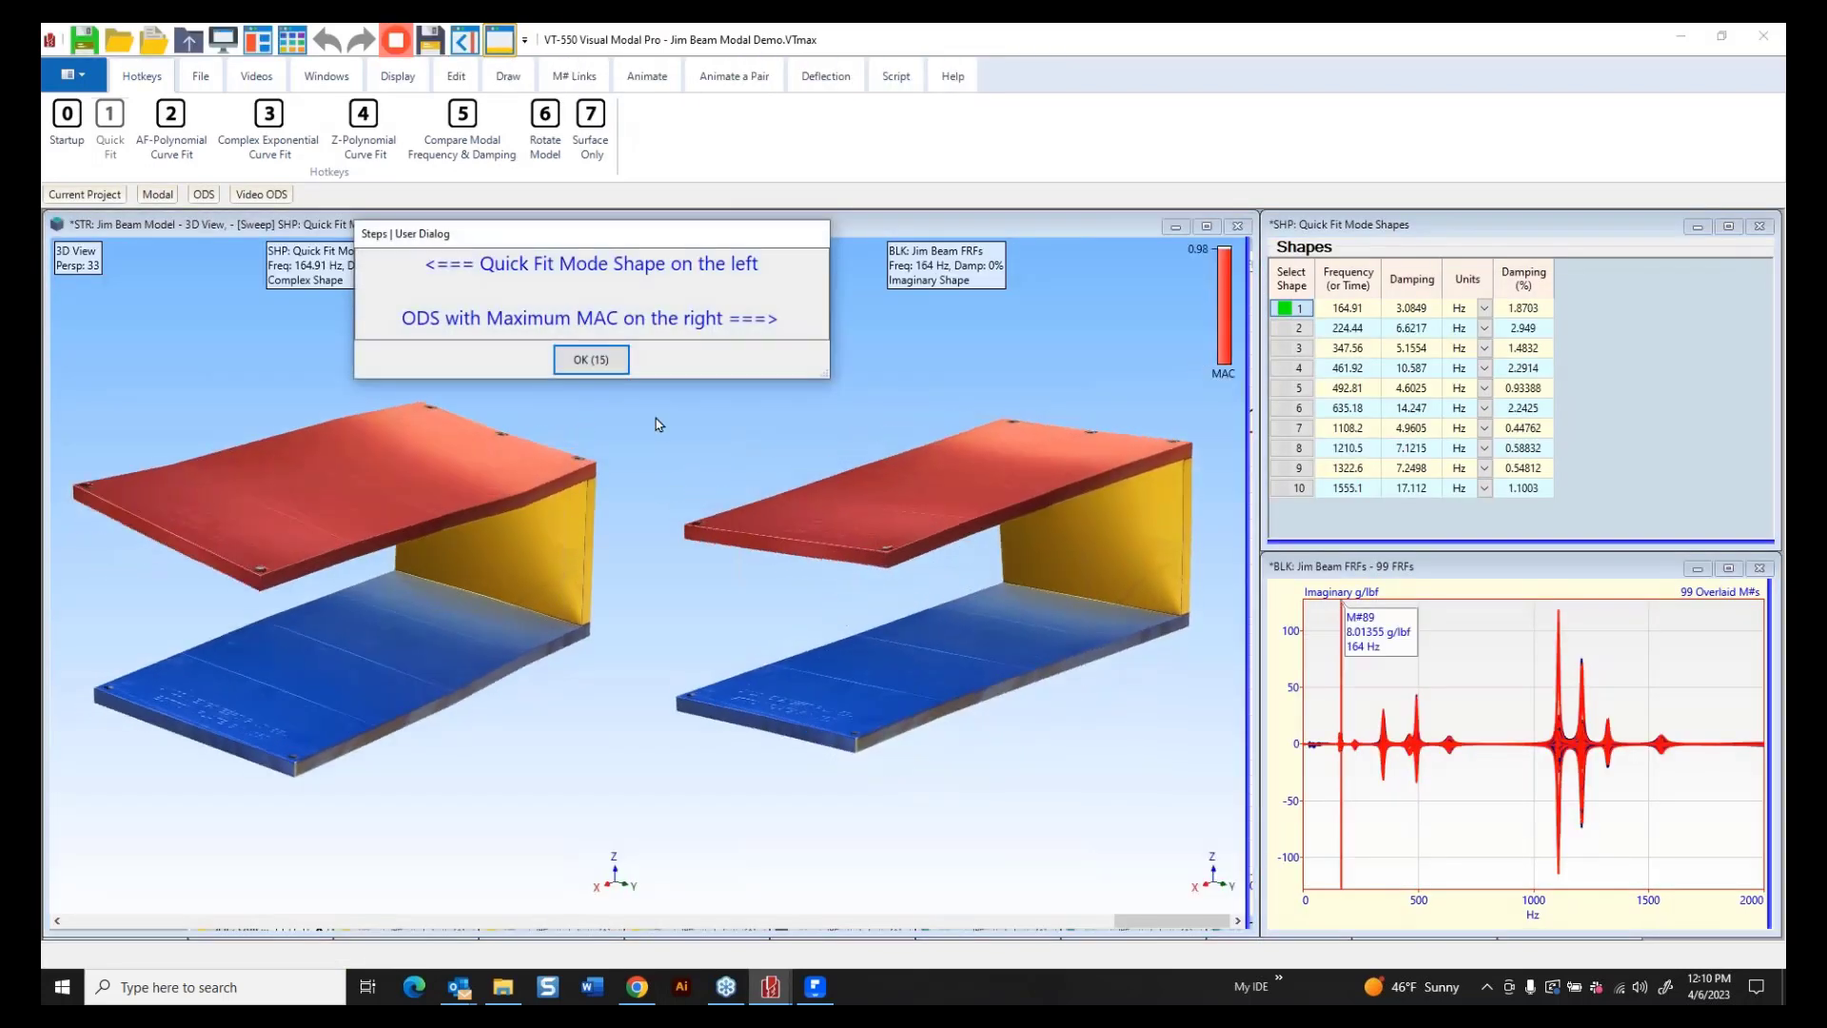
pyautogui.click(590, 360)
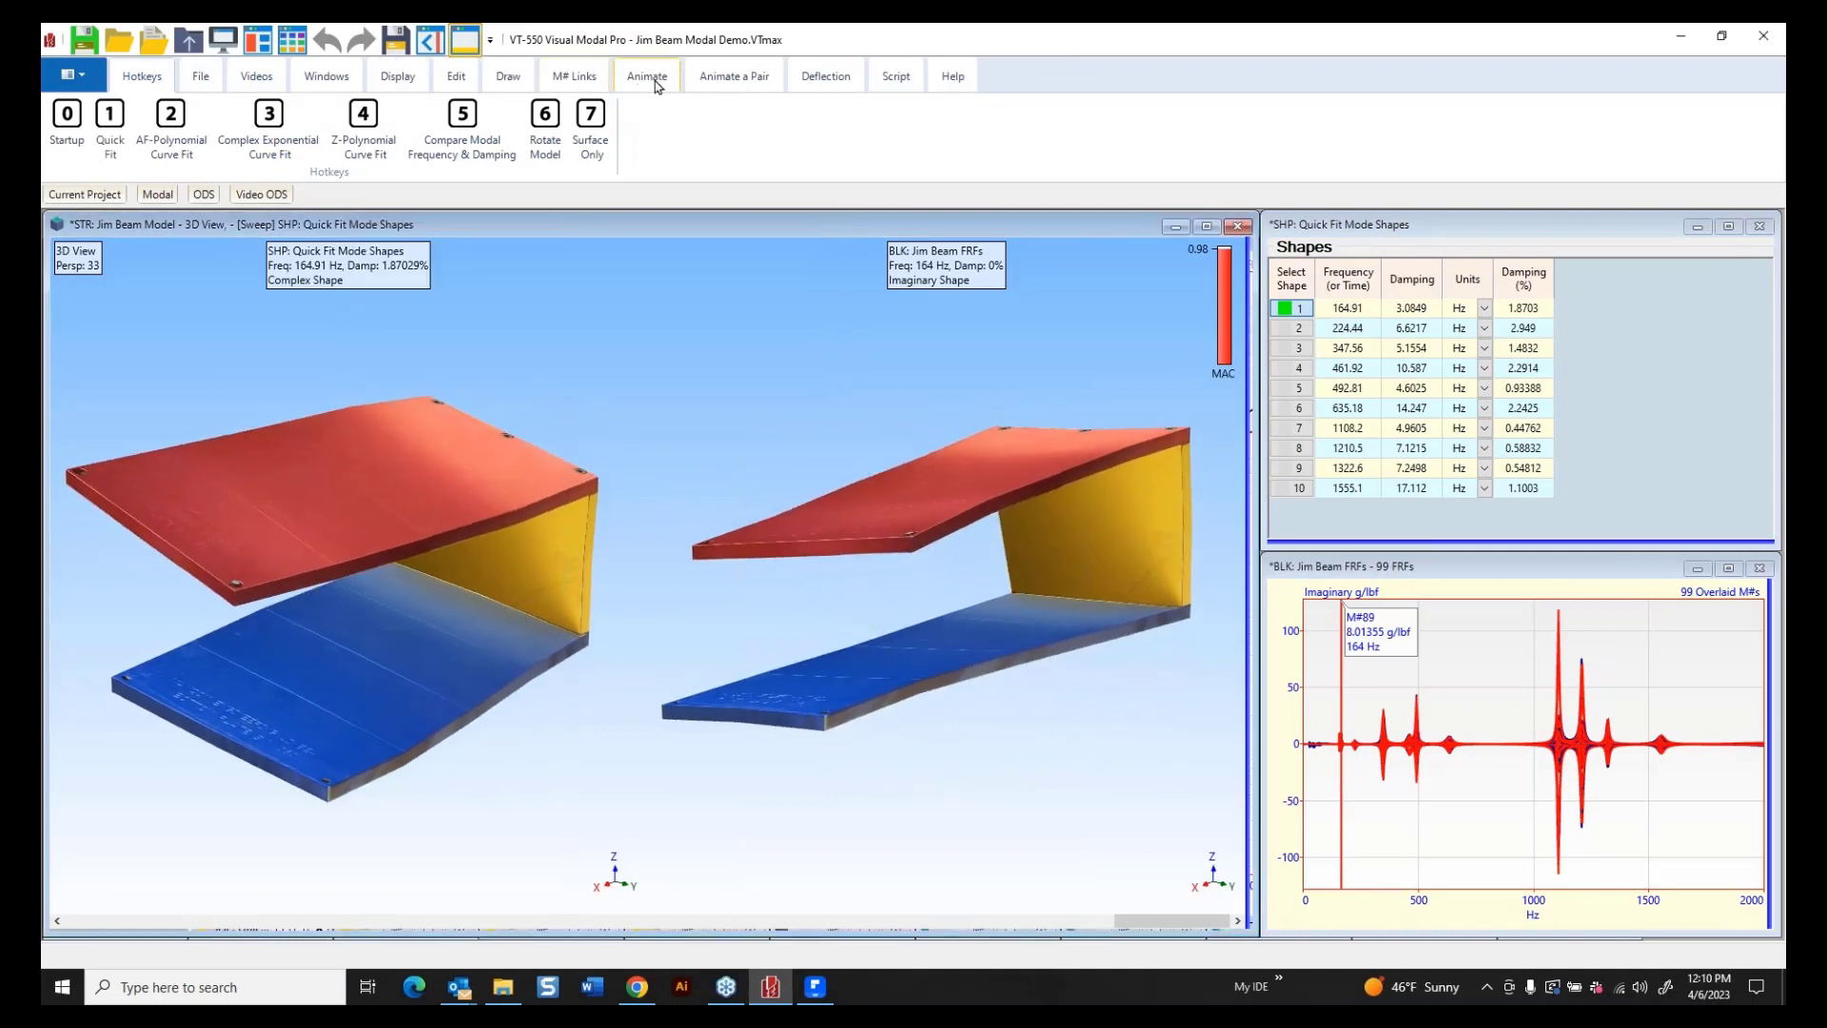
pyautogui.click(734, 76)
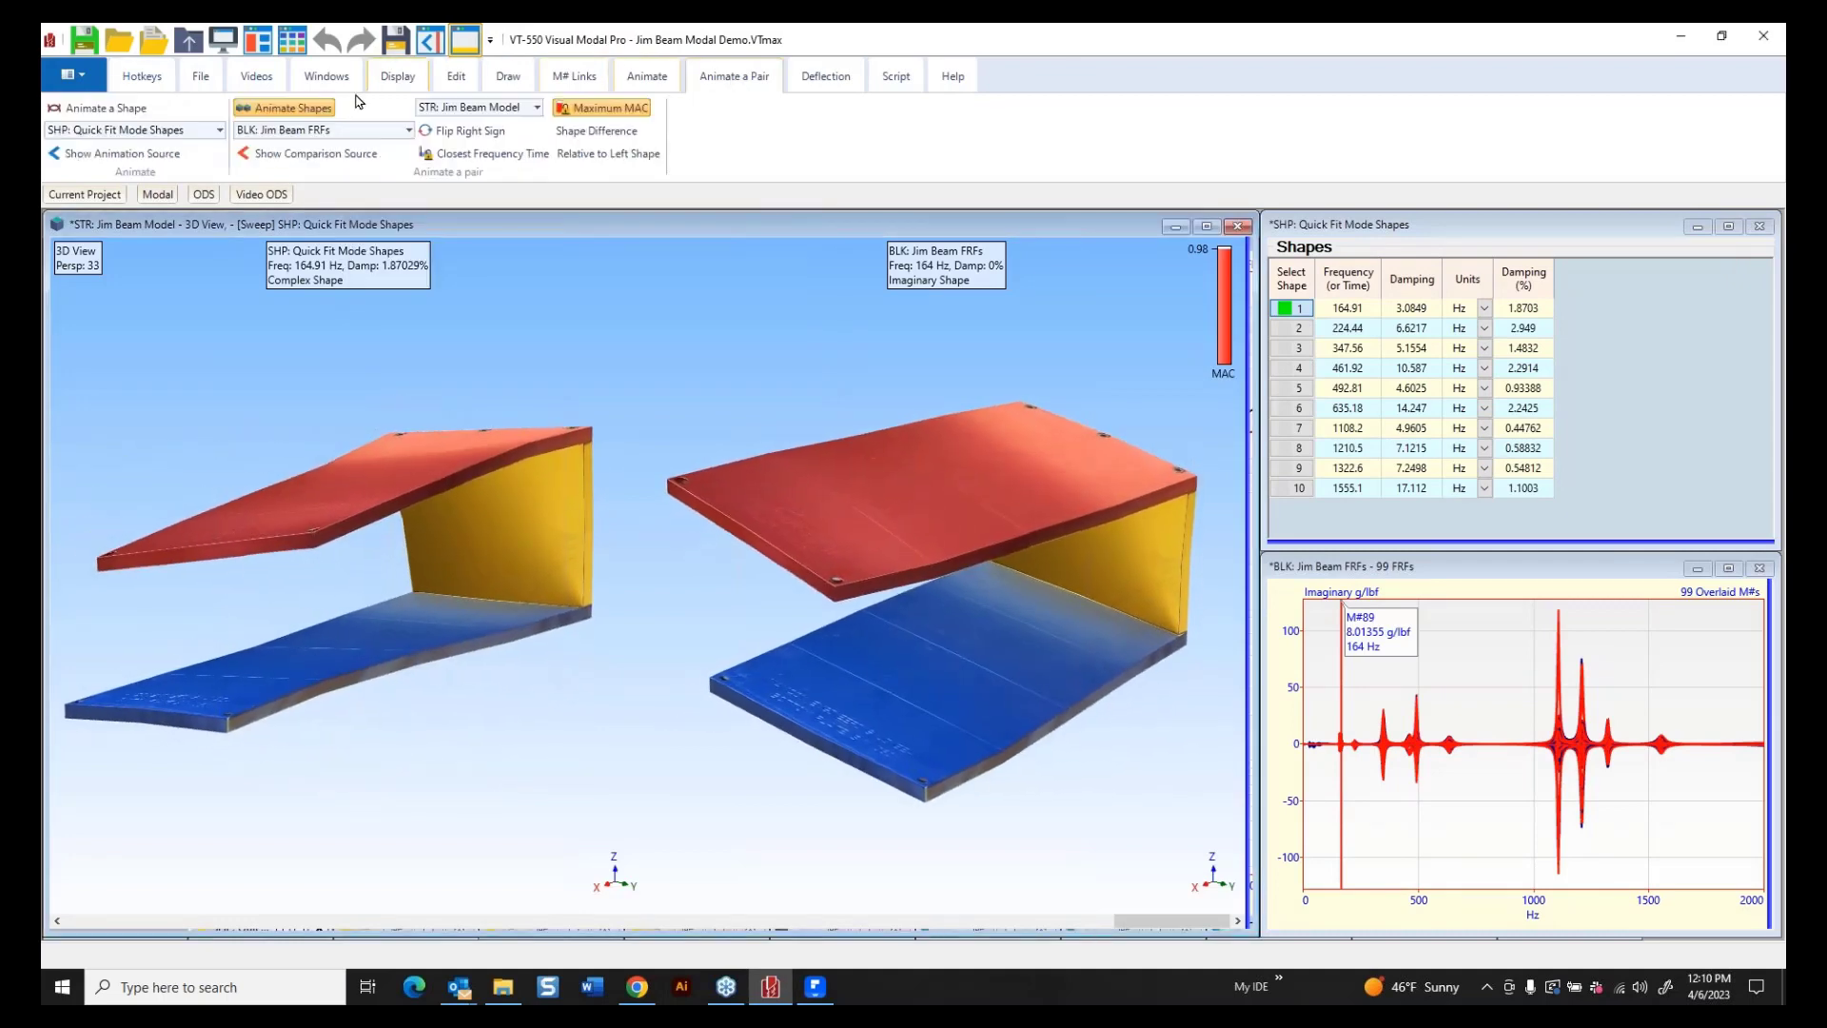
pyautogui.click(271, 110)
# Center the Jim Beam FRFs data block window.
pyautogui.moveTo(1475, 650); pyautogui.dragTo(1666, 913)
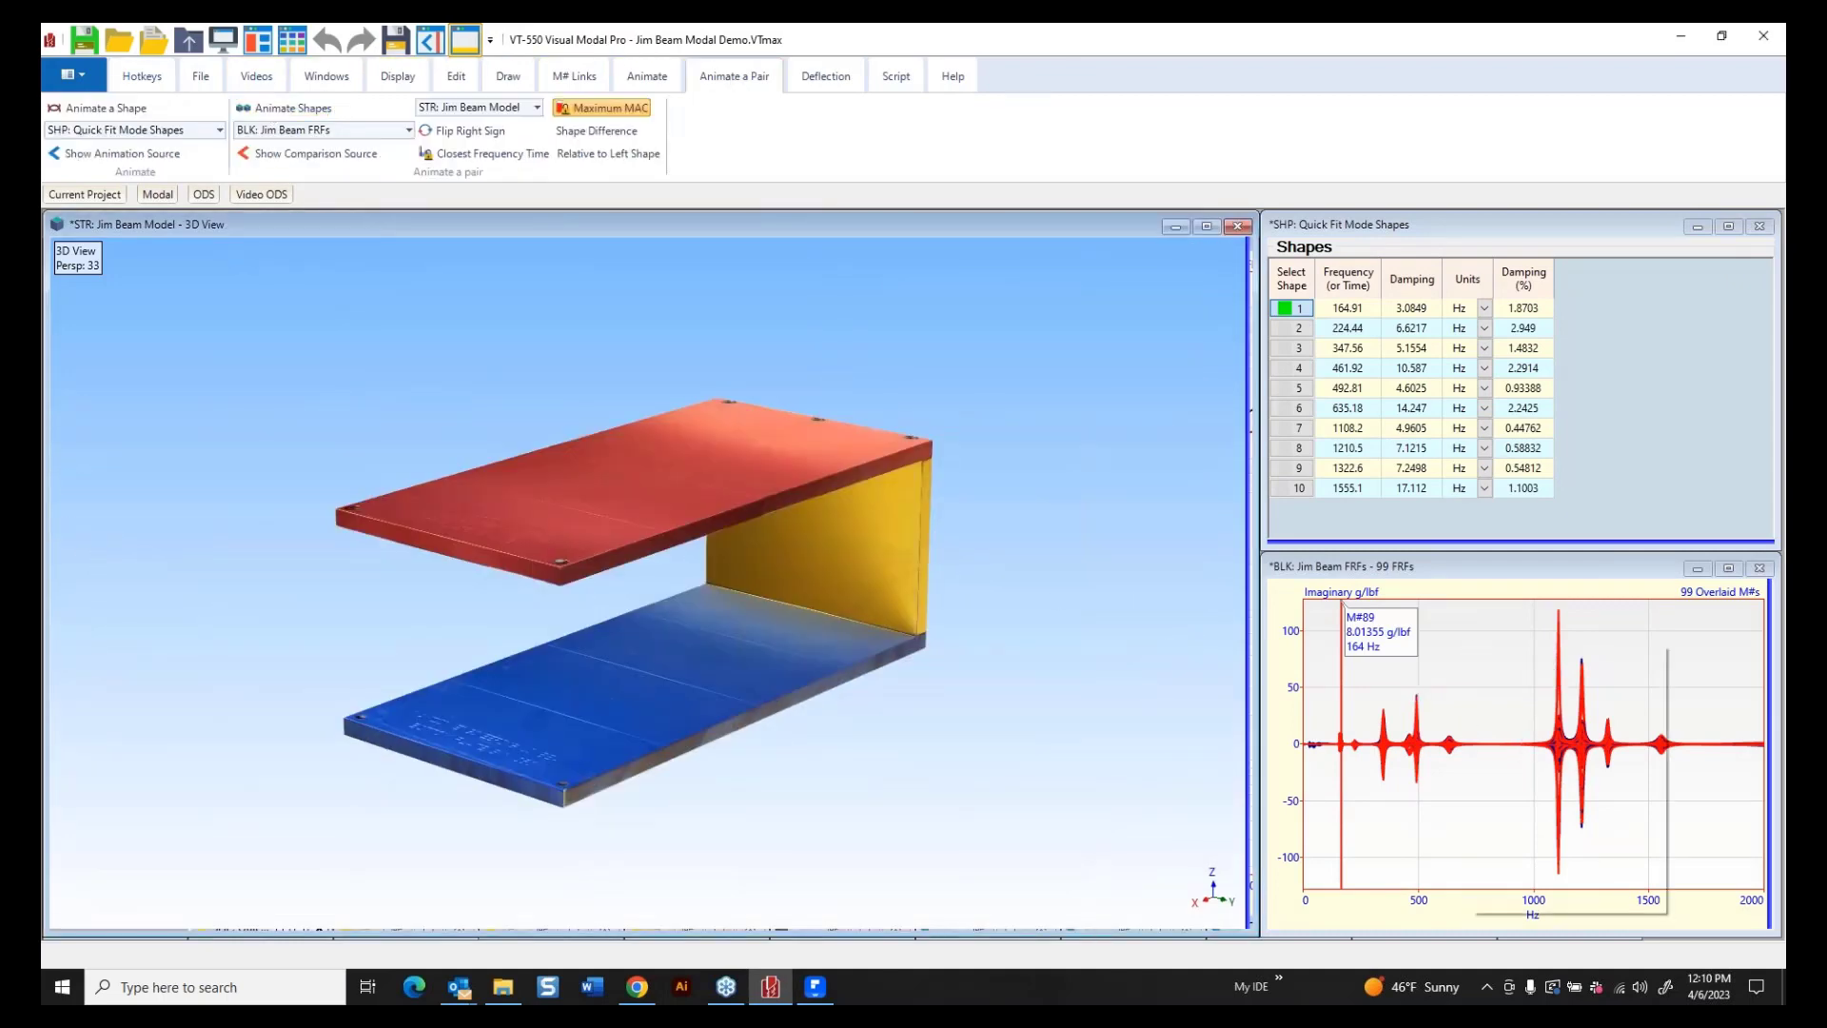
pyautogui.rightClick(1461, 647)
pyautogui.click(1465, 653)
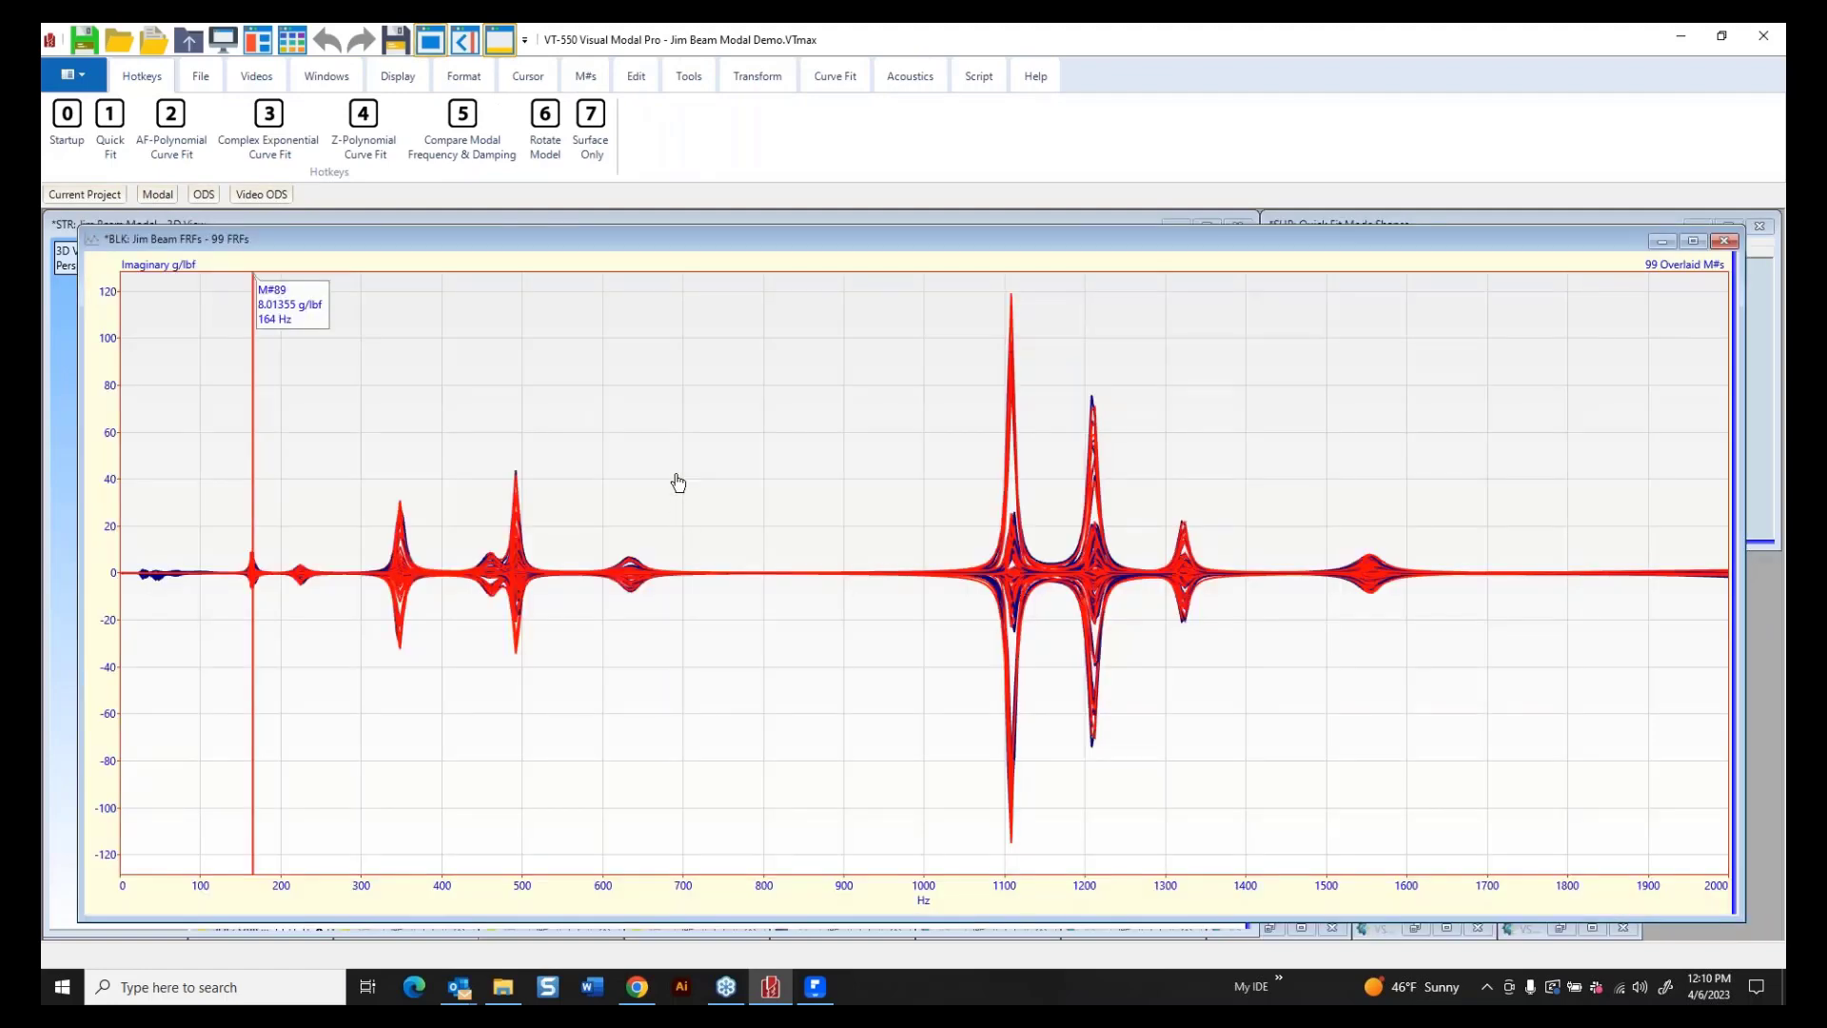
# Format the Jim Beam FRFs as one row by one column and display their magnitude.
pyautogui.rightClick(803, 436)
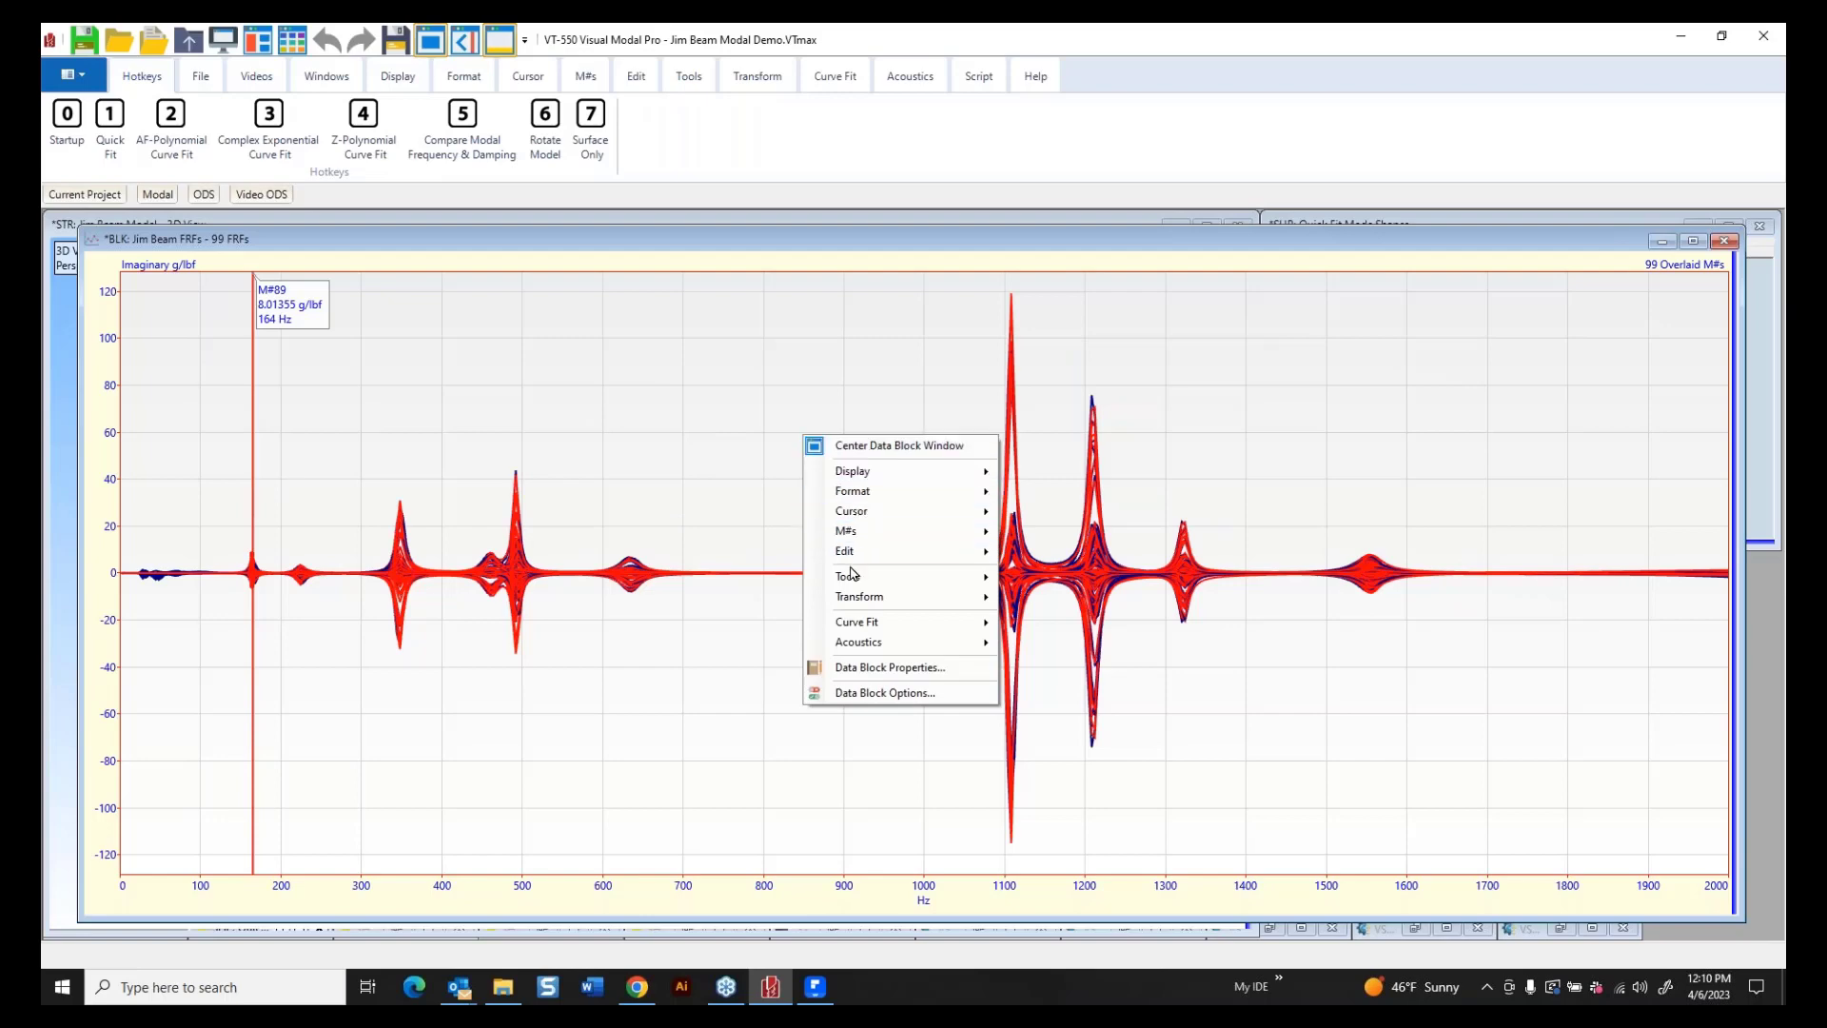
pyautogui.moveTo(865, 493)
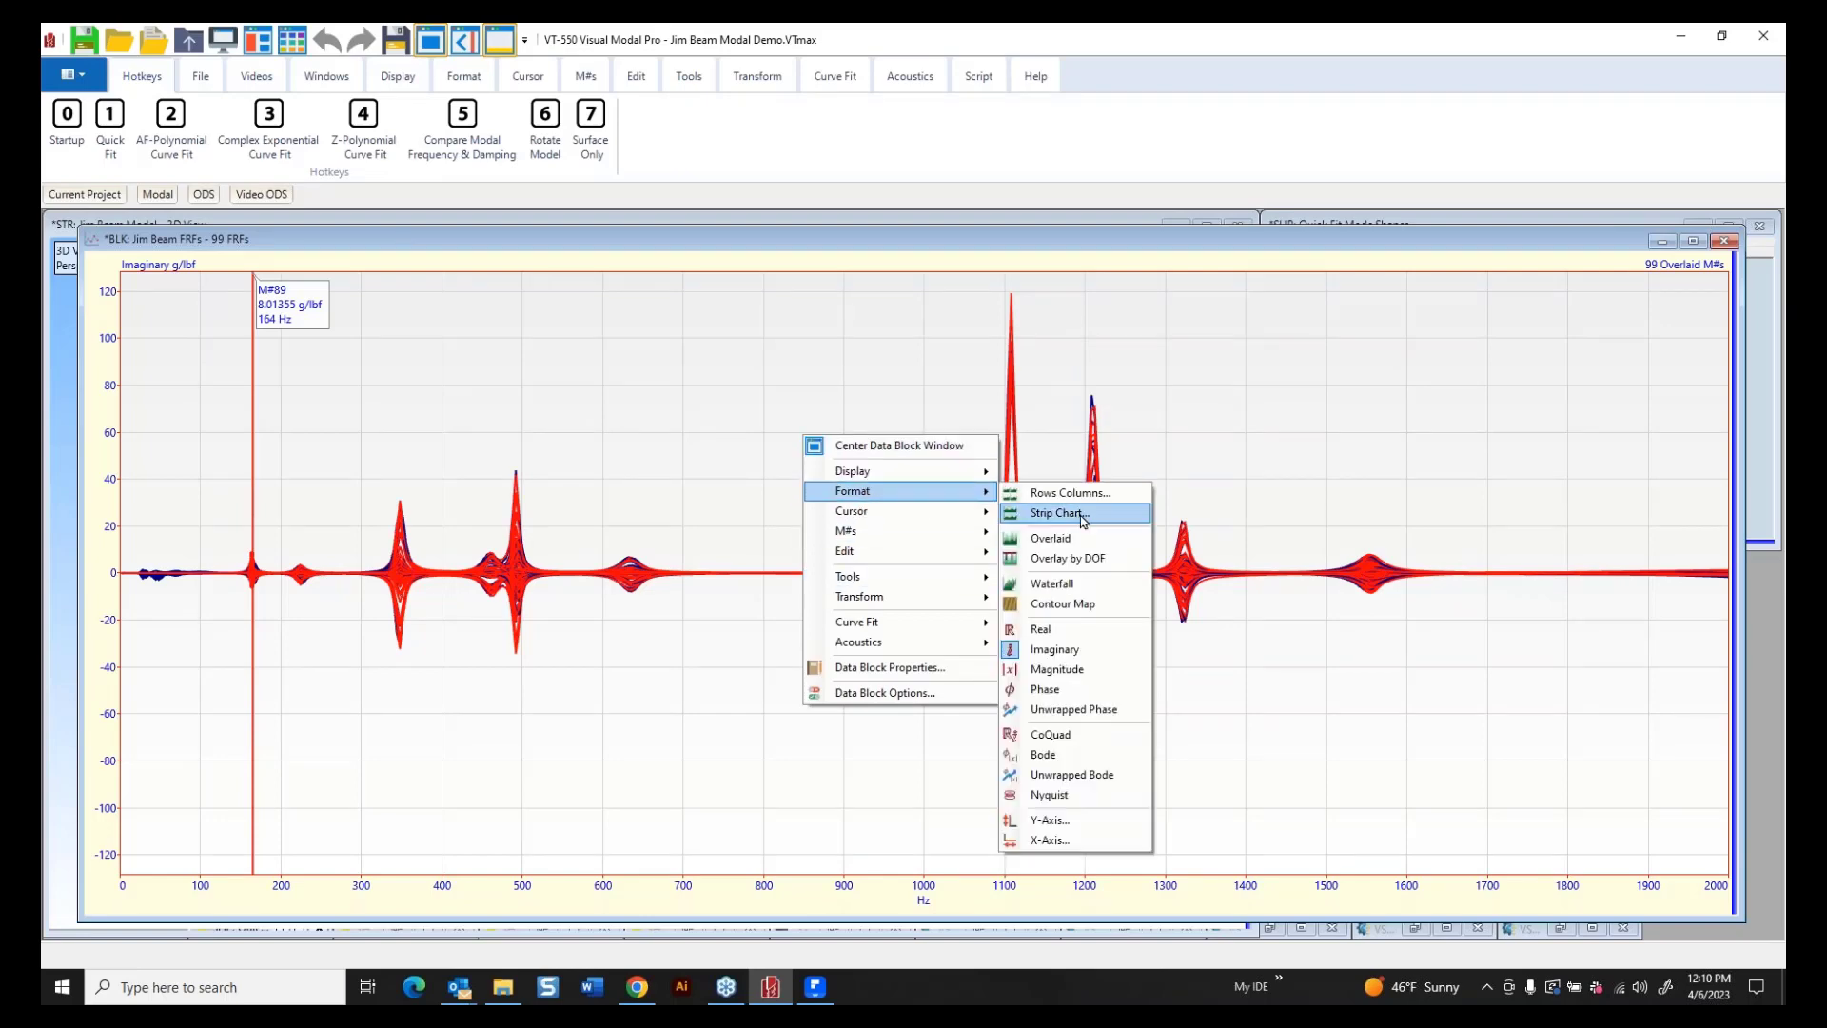
pyautogui.click(1071, 492)
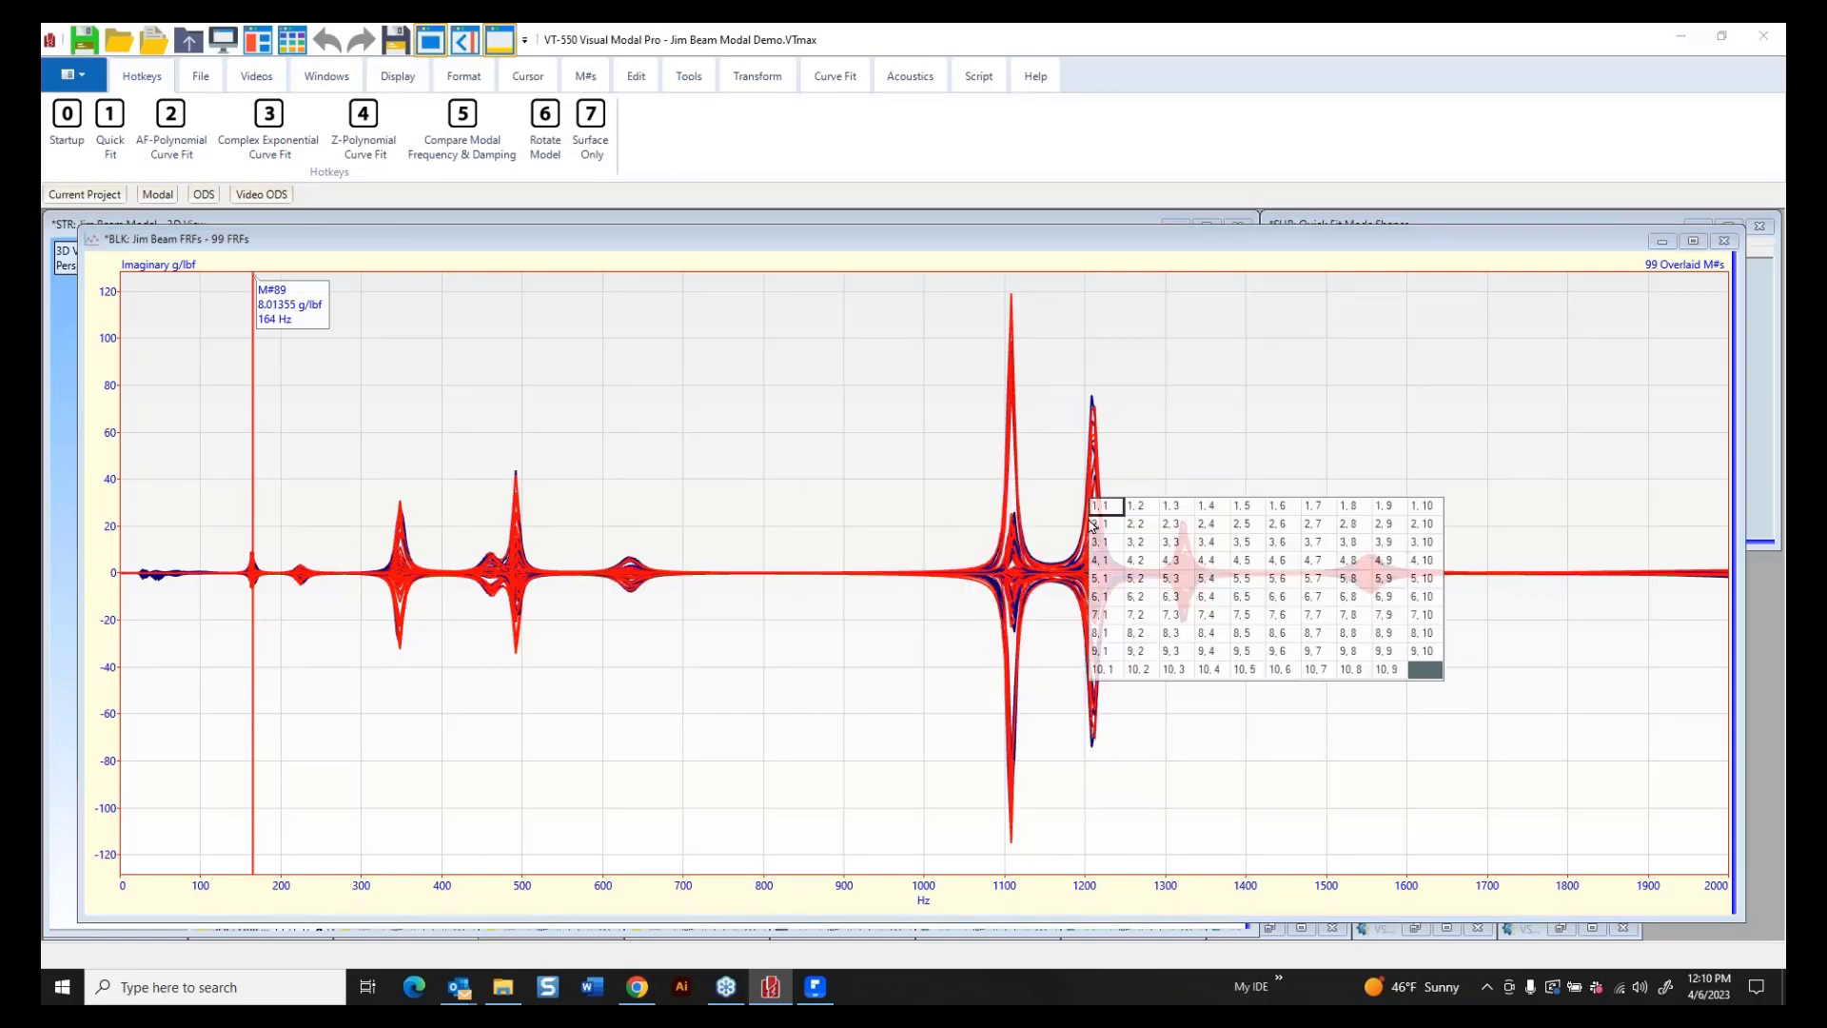
pyautogui.click(1102, 506)
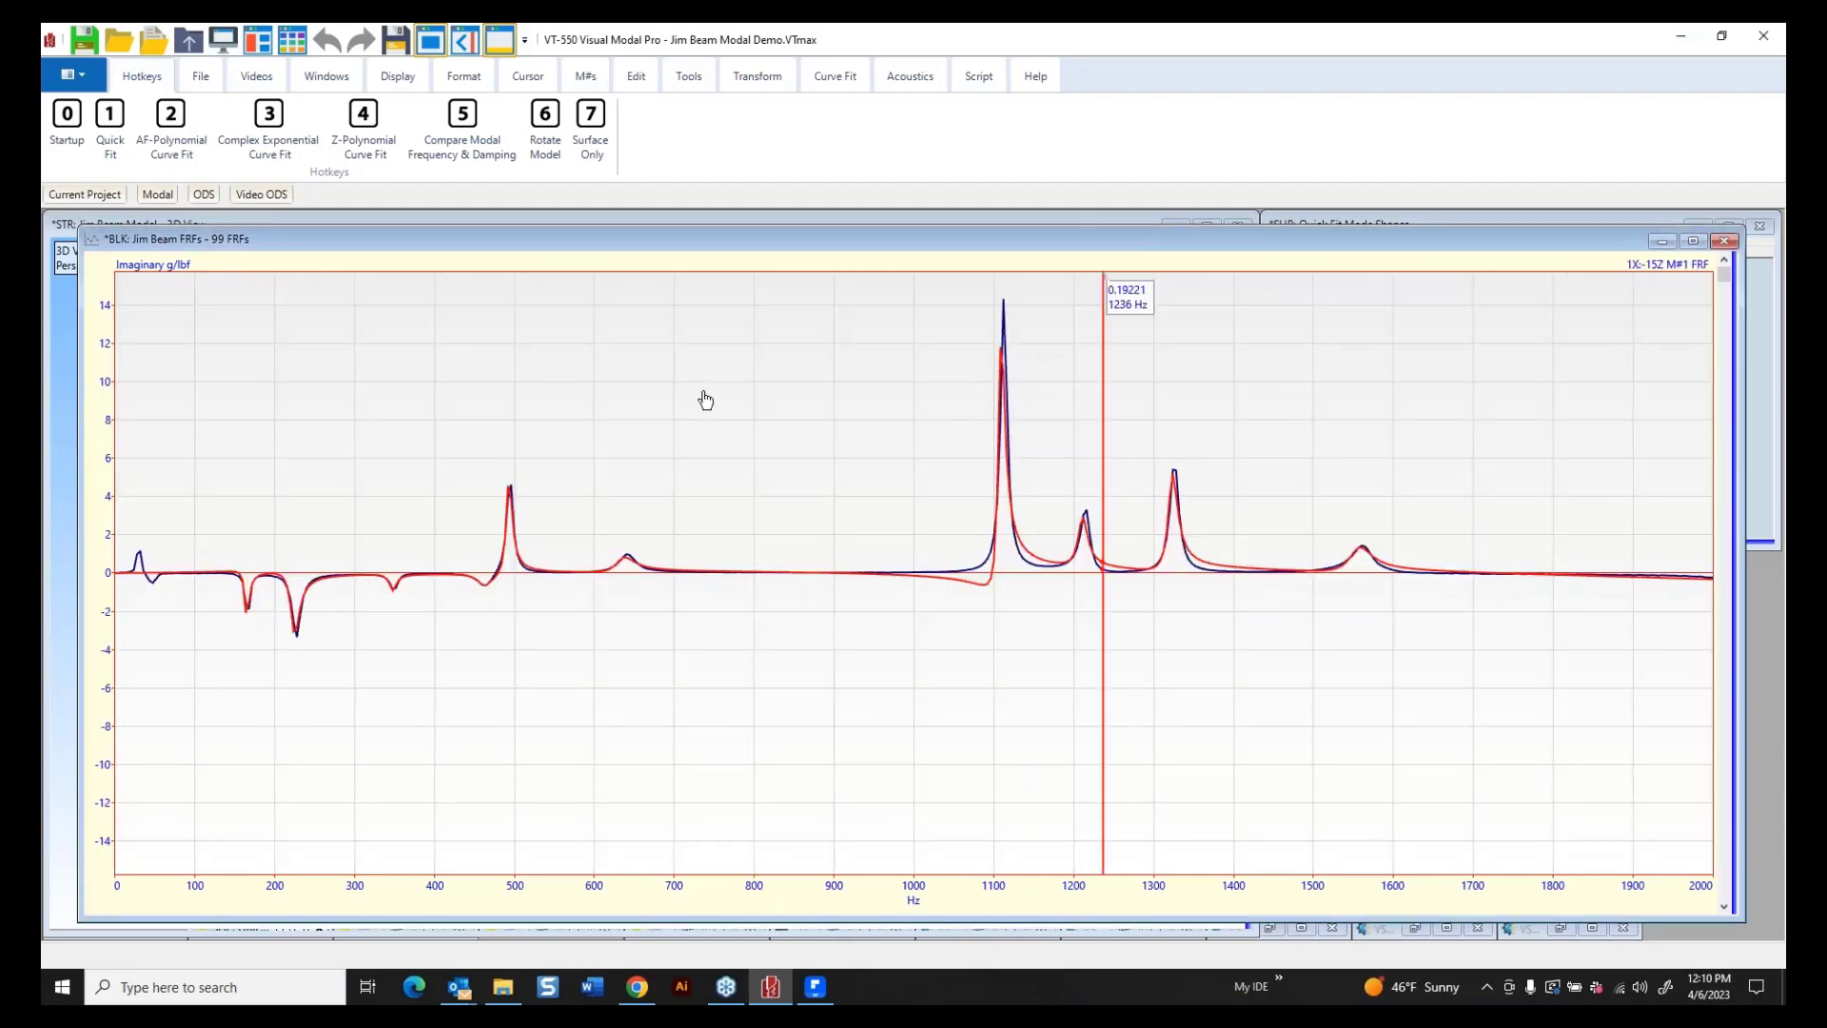
pyautogui.rightClick(705, 396)
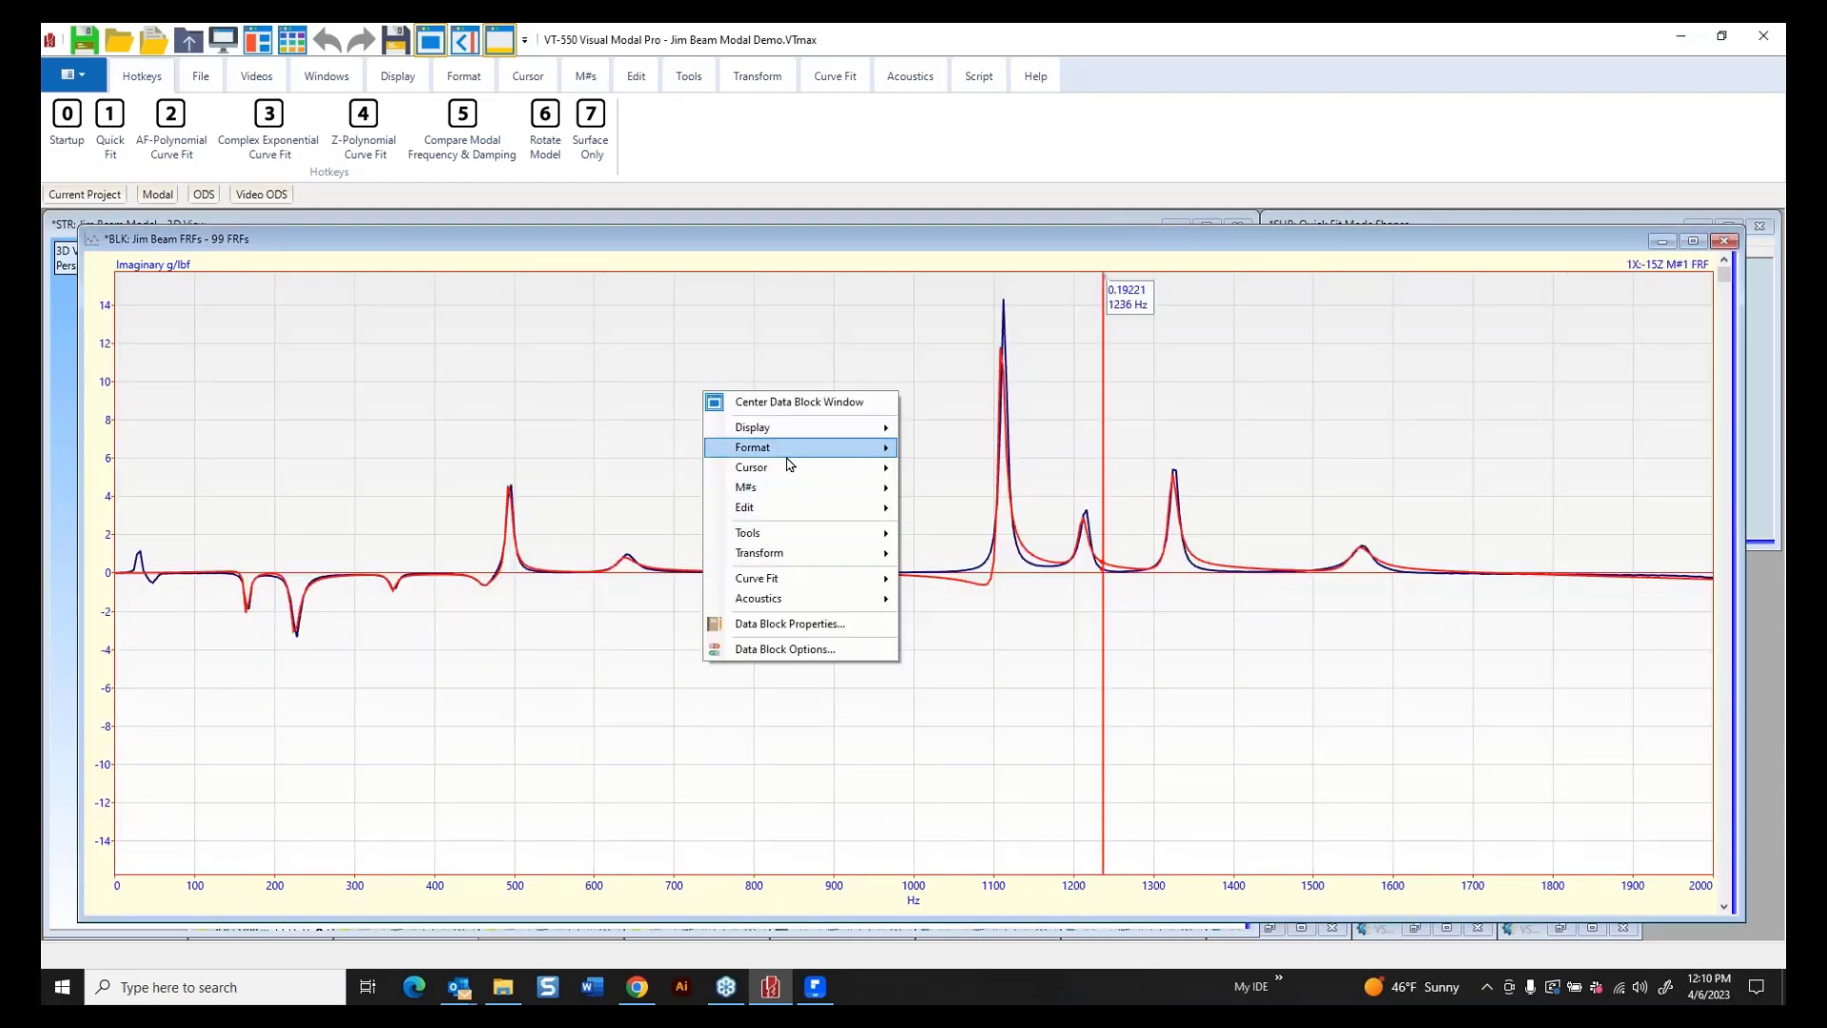
pyautogui.moveTo(786, 448)
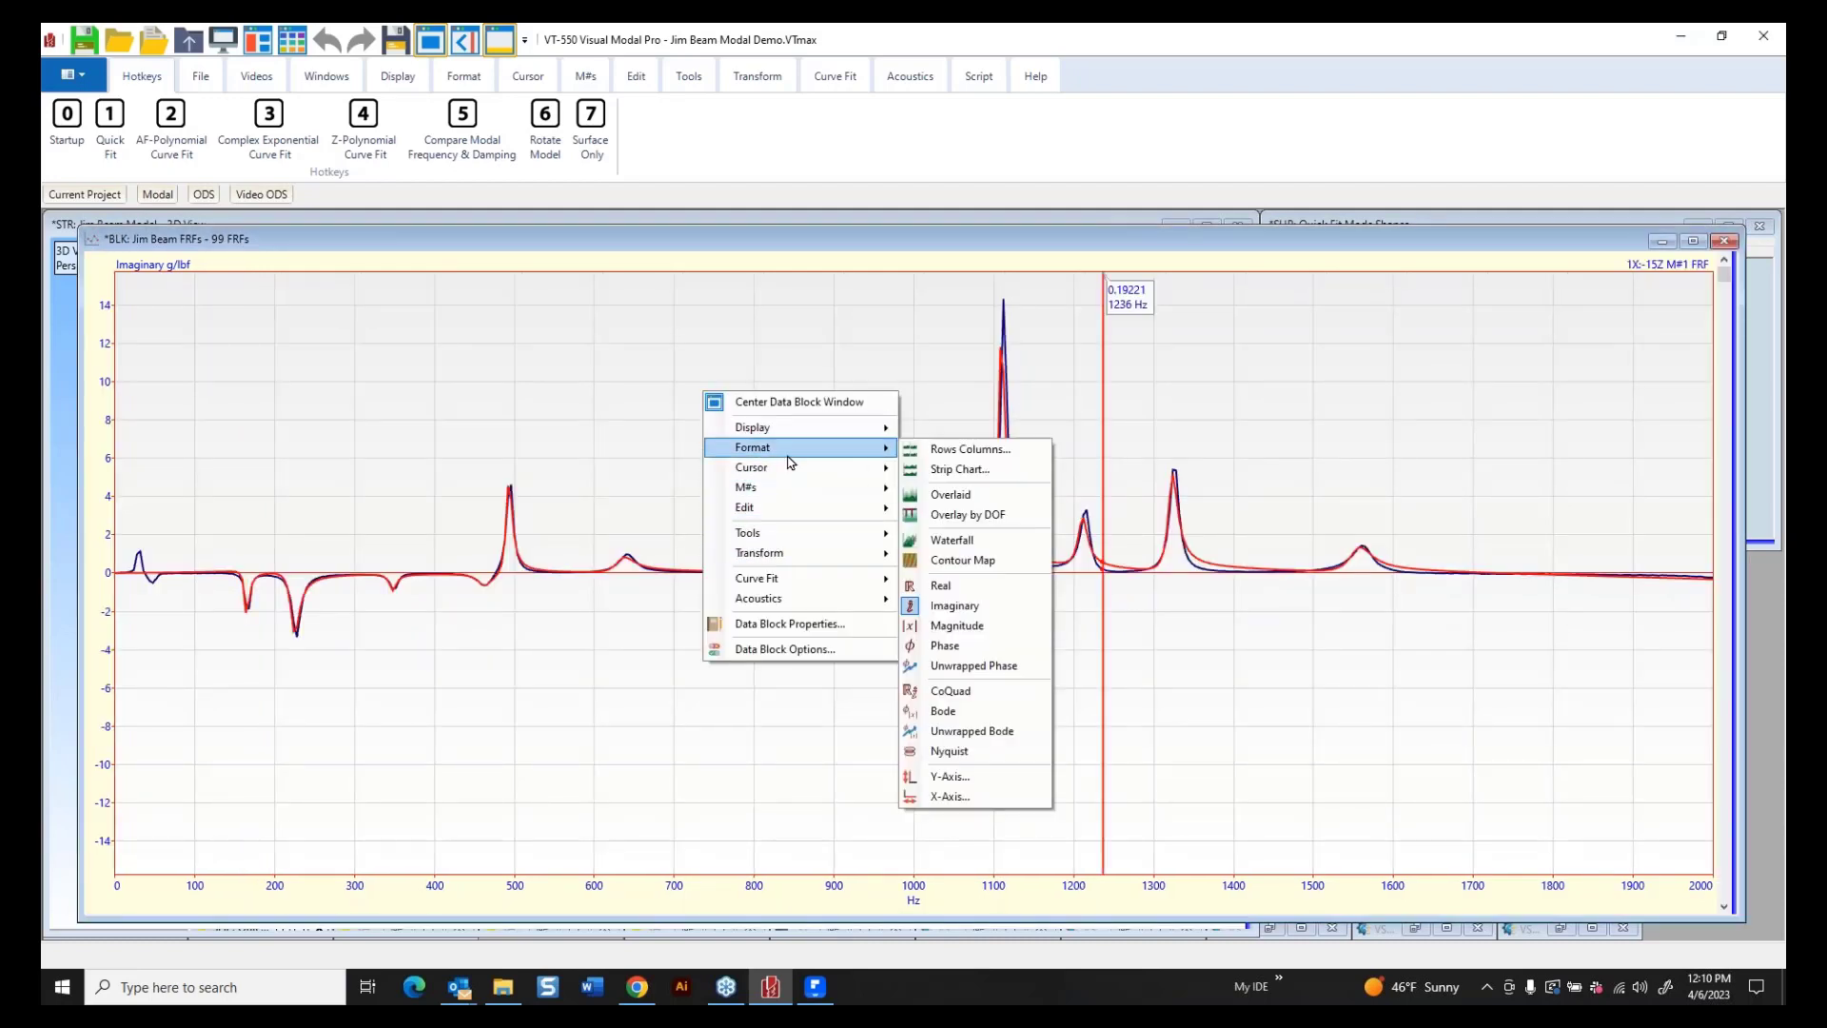
pyautogui.click(993, 633)
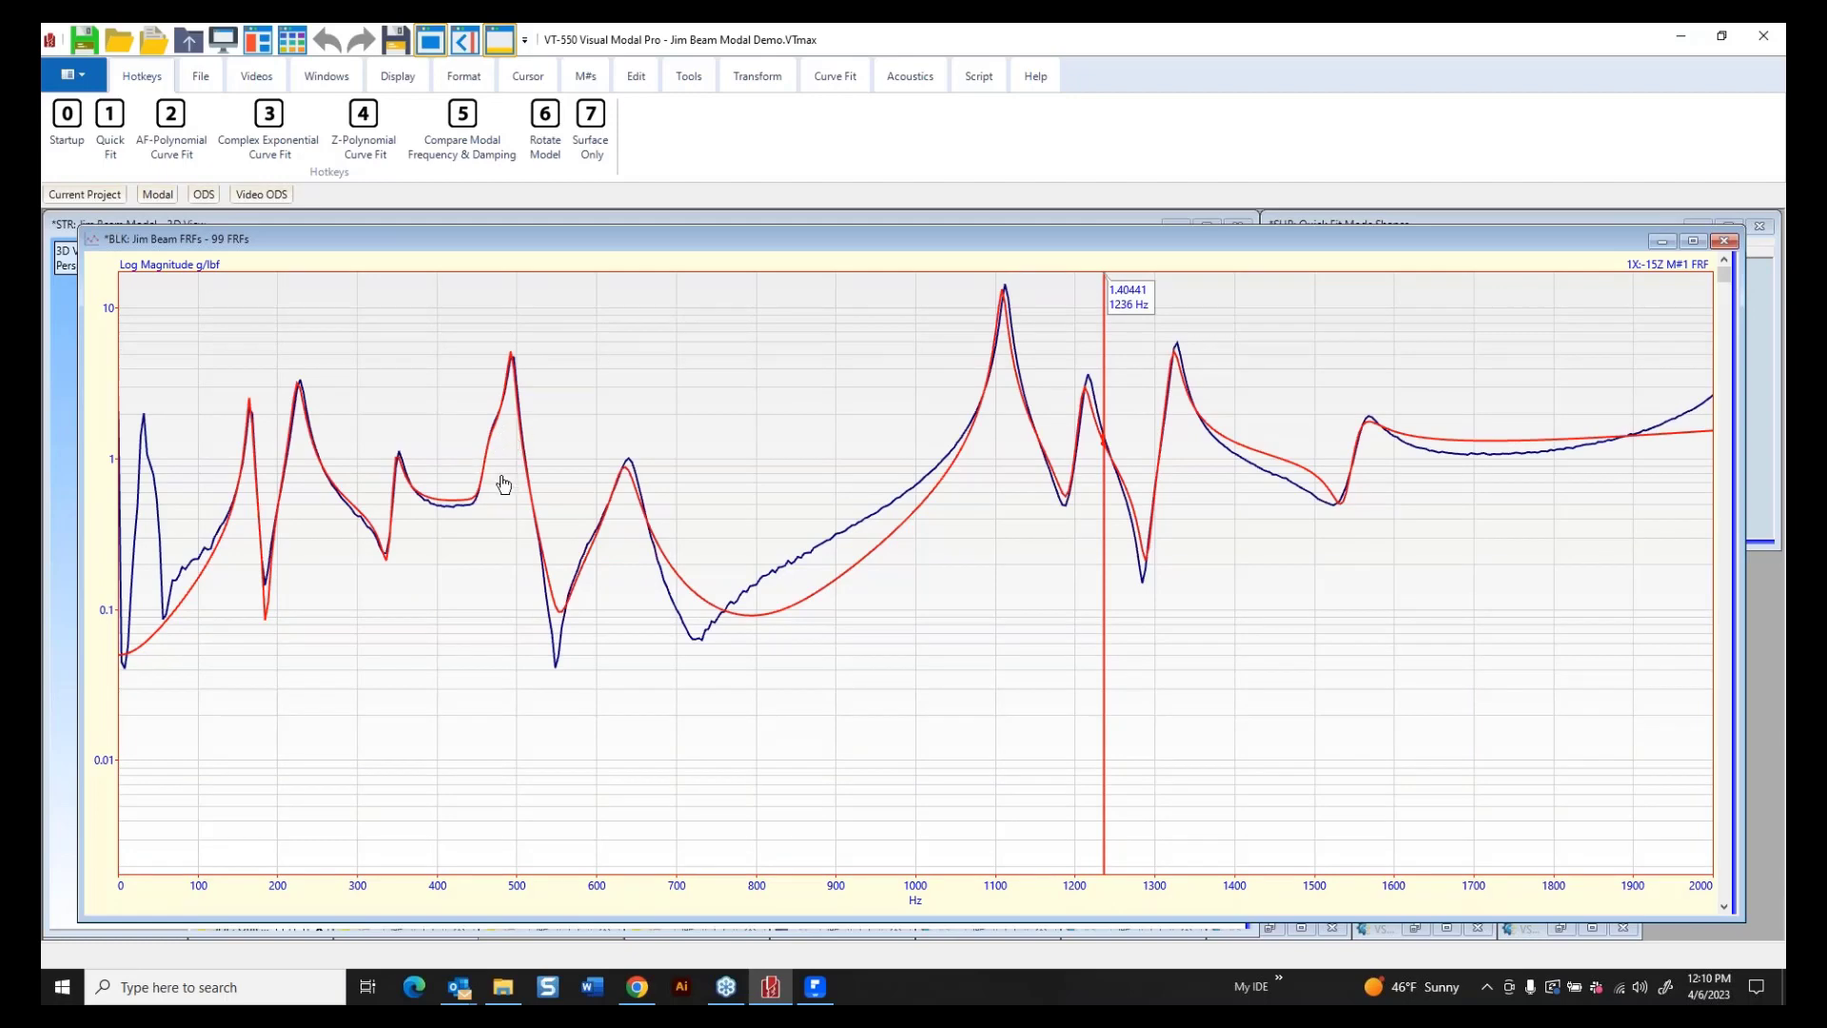
# Open the curve fitting display for the Jim Beam FRFs and browse from M#1 to M#99 to compare the fit functions with the data.
pyautogui.rightClick(771, 355)
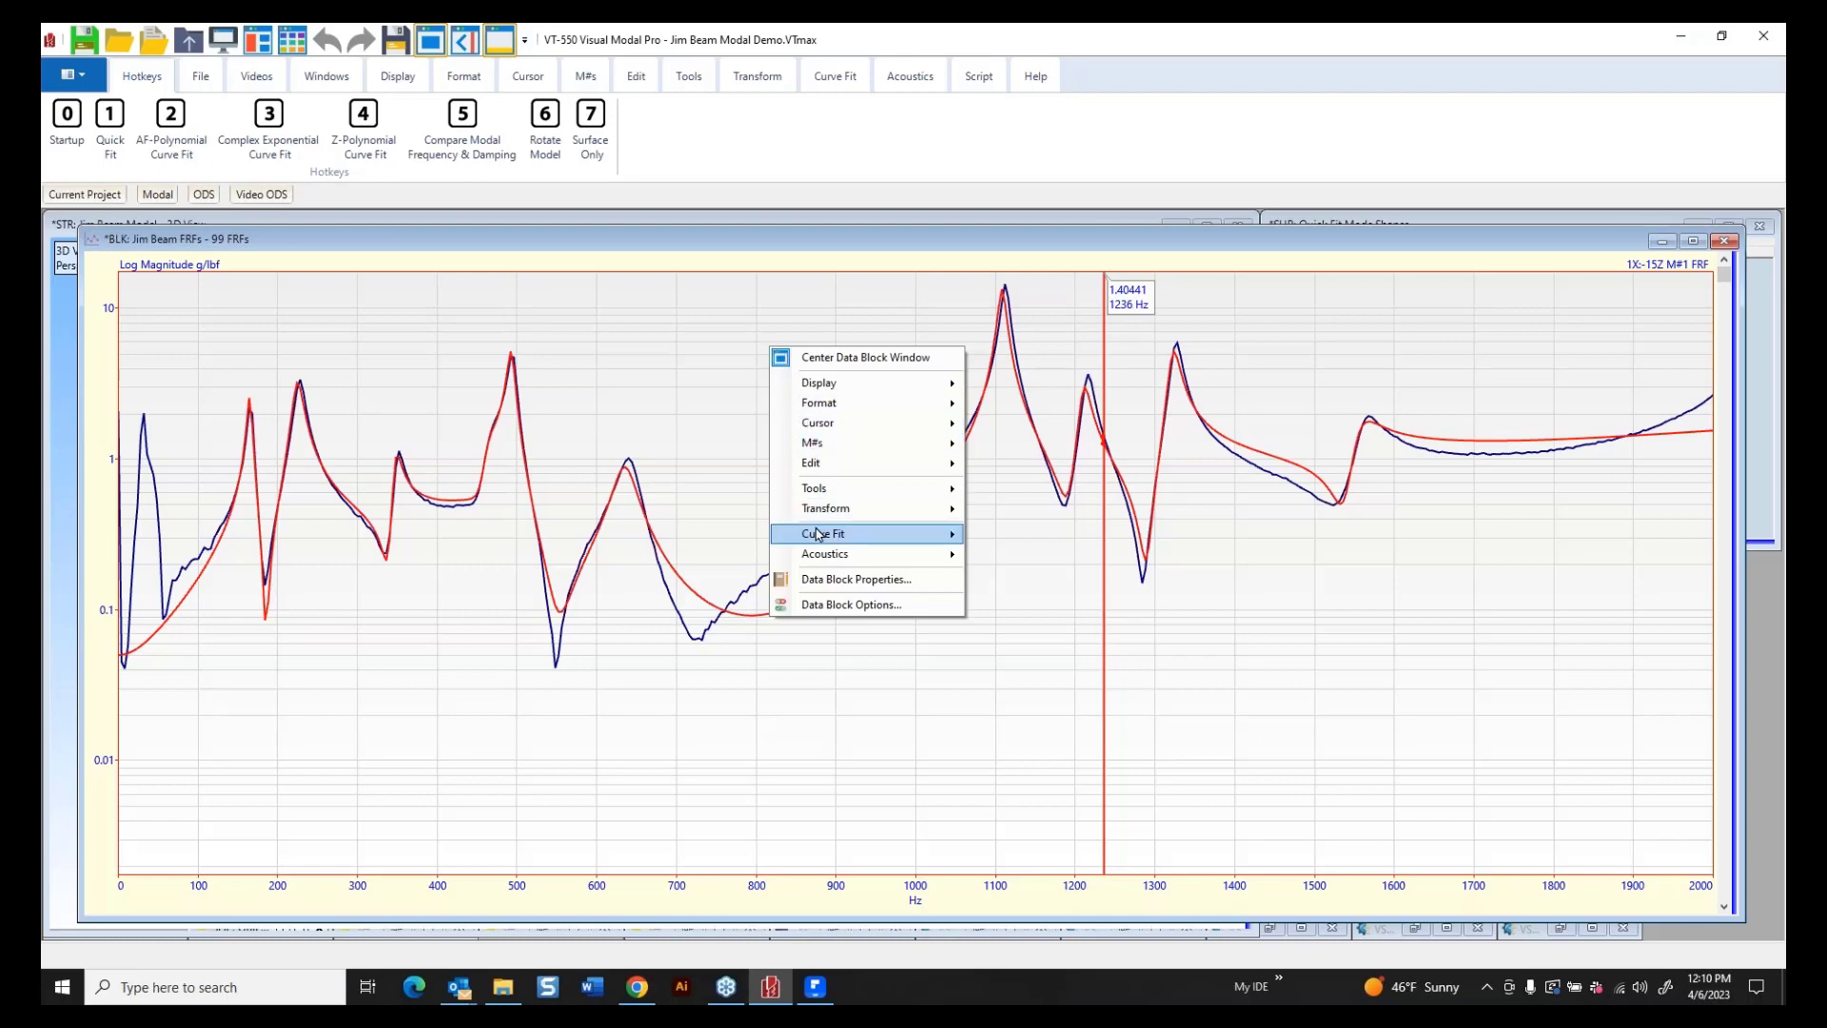
pyautogui.moveTo(816, 534)
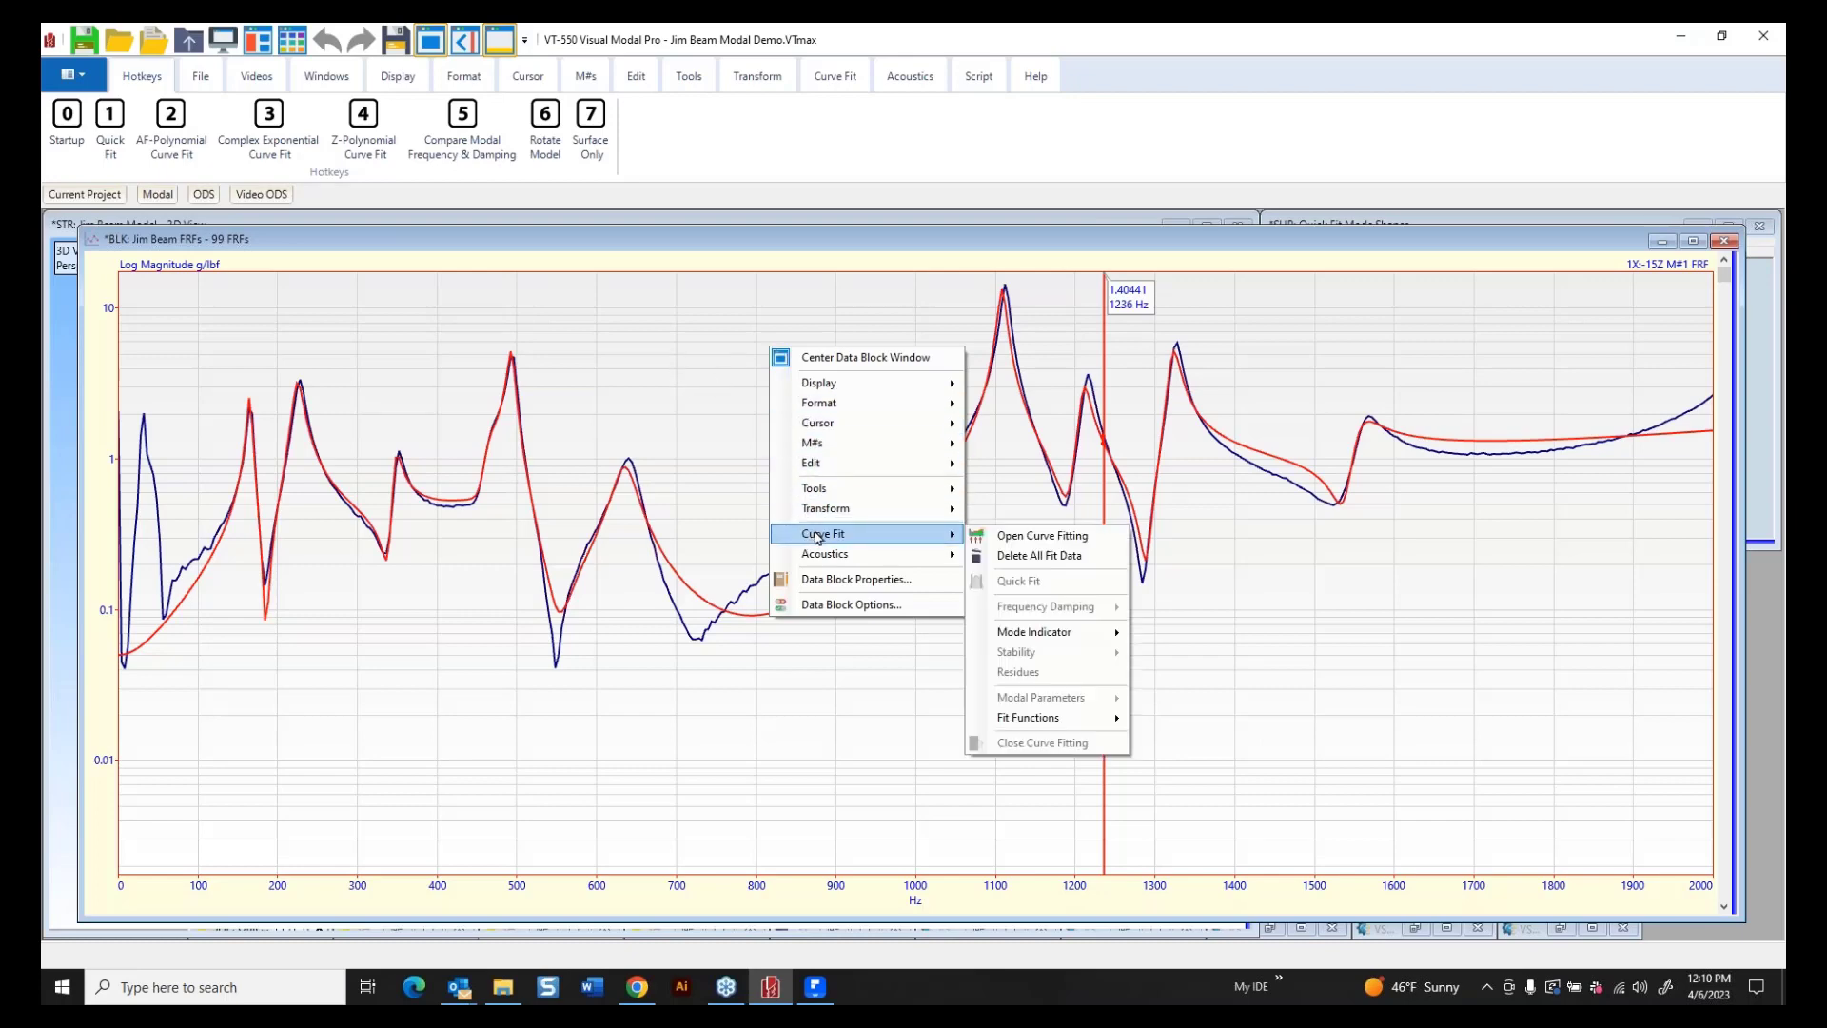
pyautogui.click(1050, 538)
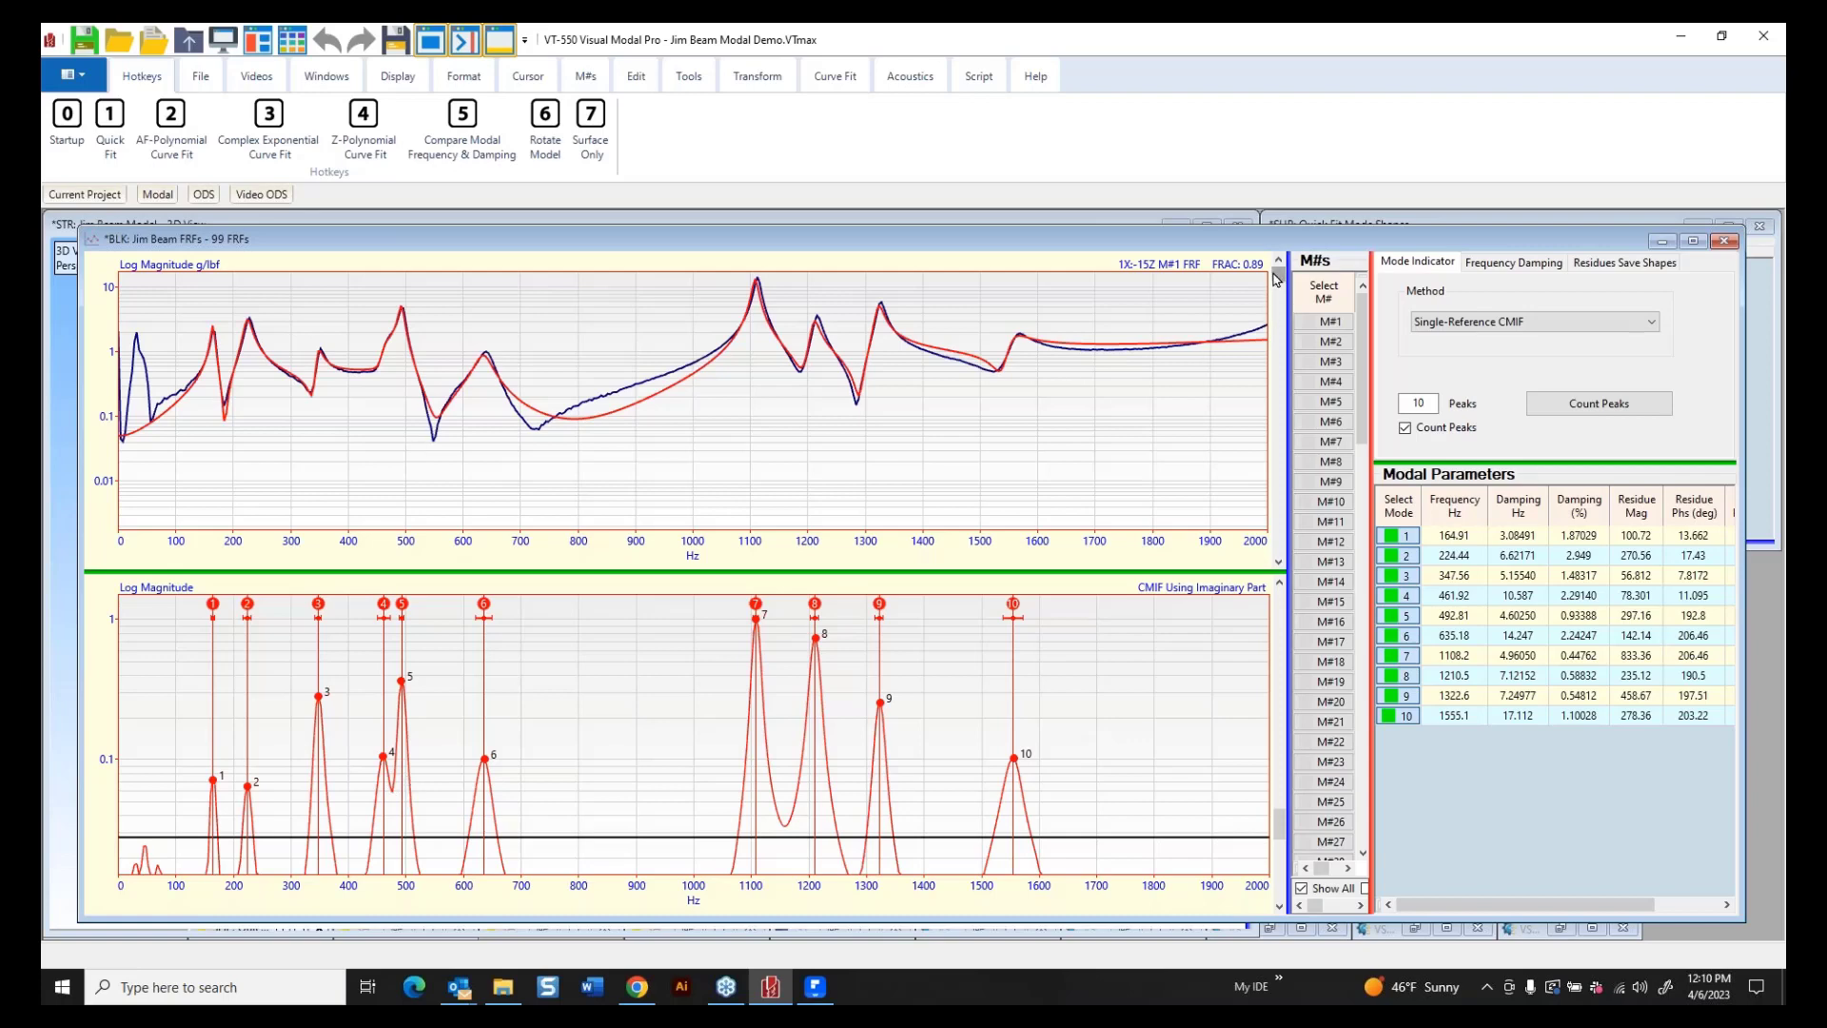
pyautogui.moveTo(1275, 277); pyautogui.dragTo(1306, 456)
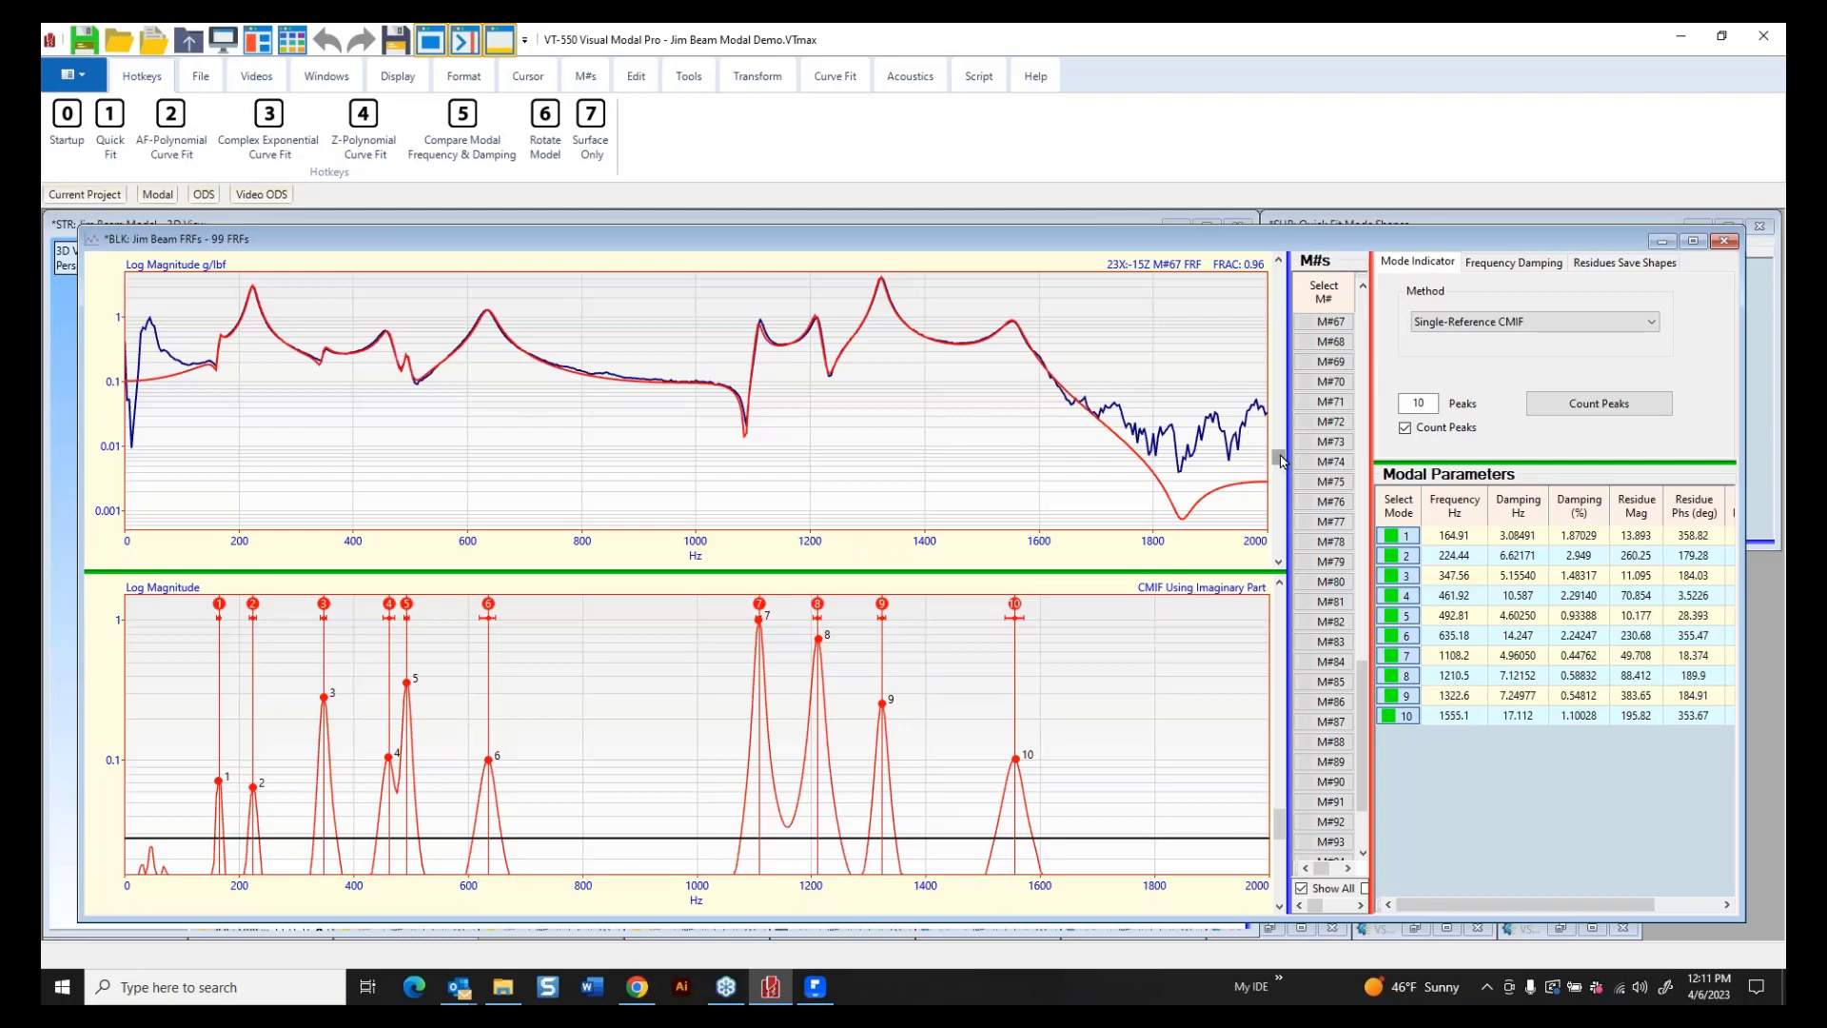
pyautogui.moveTo(1278, 461); pyautogui.dragTo(1278, 274)
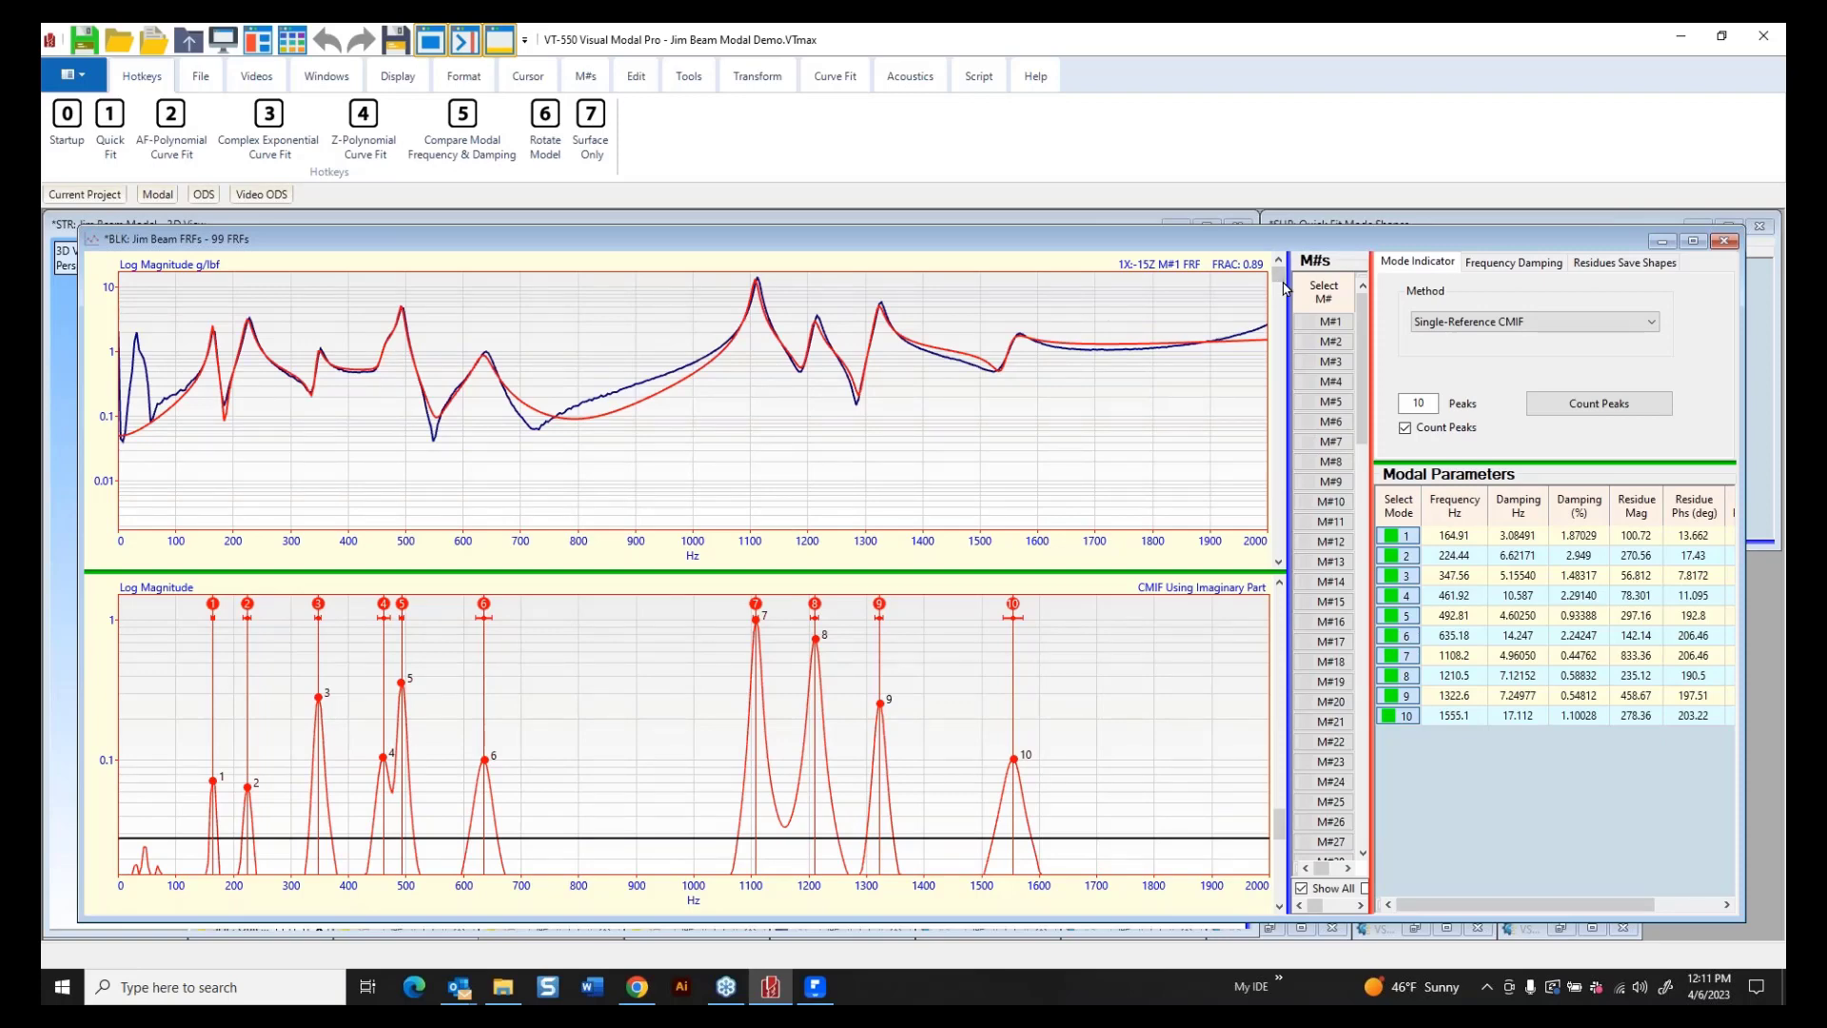
pyautogui.moveTo(1281, 280)
pyautogui.mouseDown()
pyautogui.moveTo(1281, 390)
pyautogui.moveTo(1280, 274)
pyautogui.mouseUp()
pyautogui.moveTo(1276, 279); pyautogui.dragTo(1287, 579)
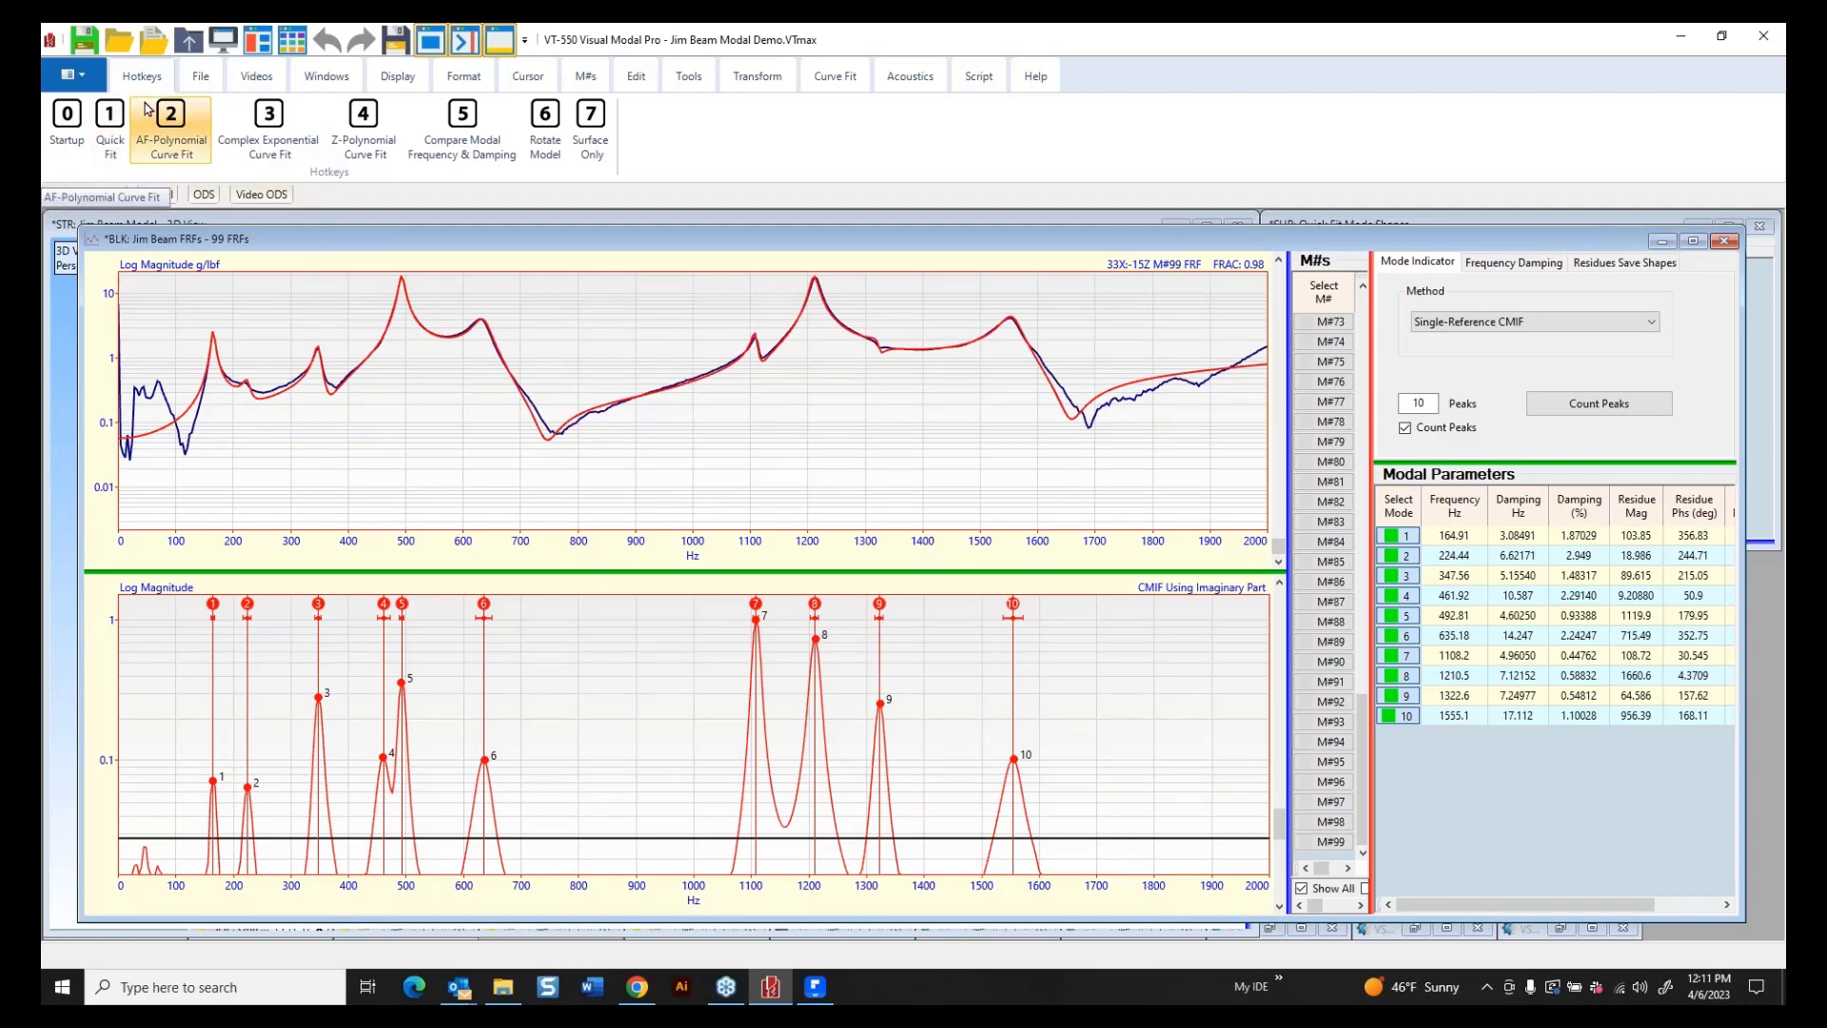
pyautogui.rightClick(785, 396)
pyautogui.moveTo(851, 539)
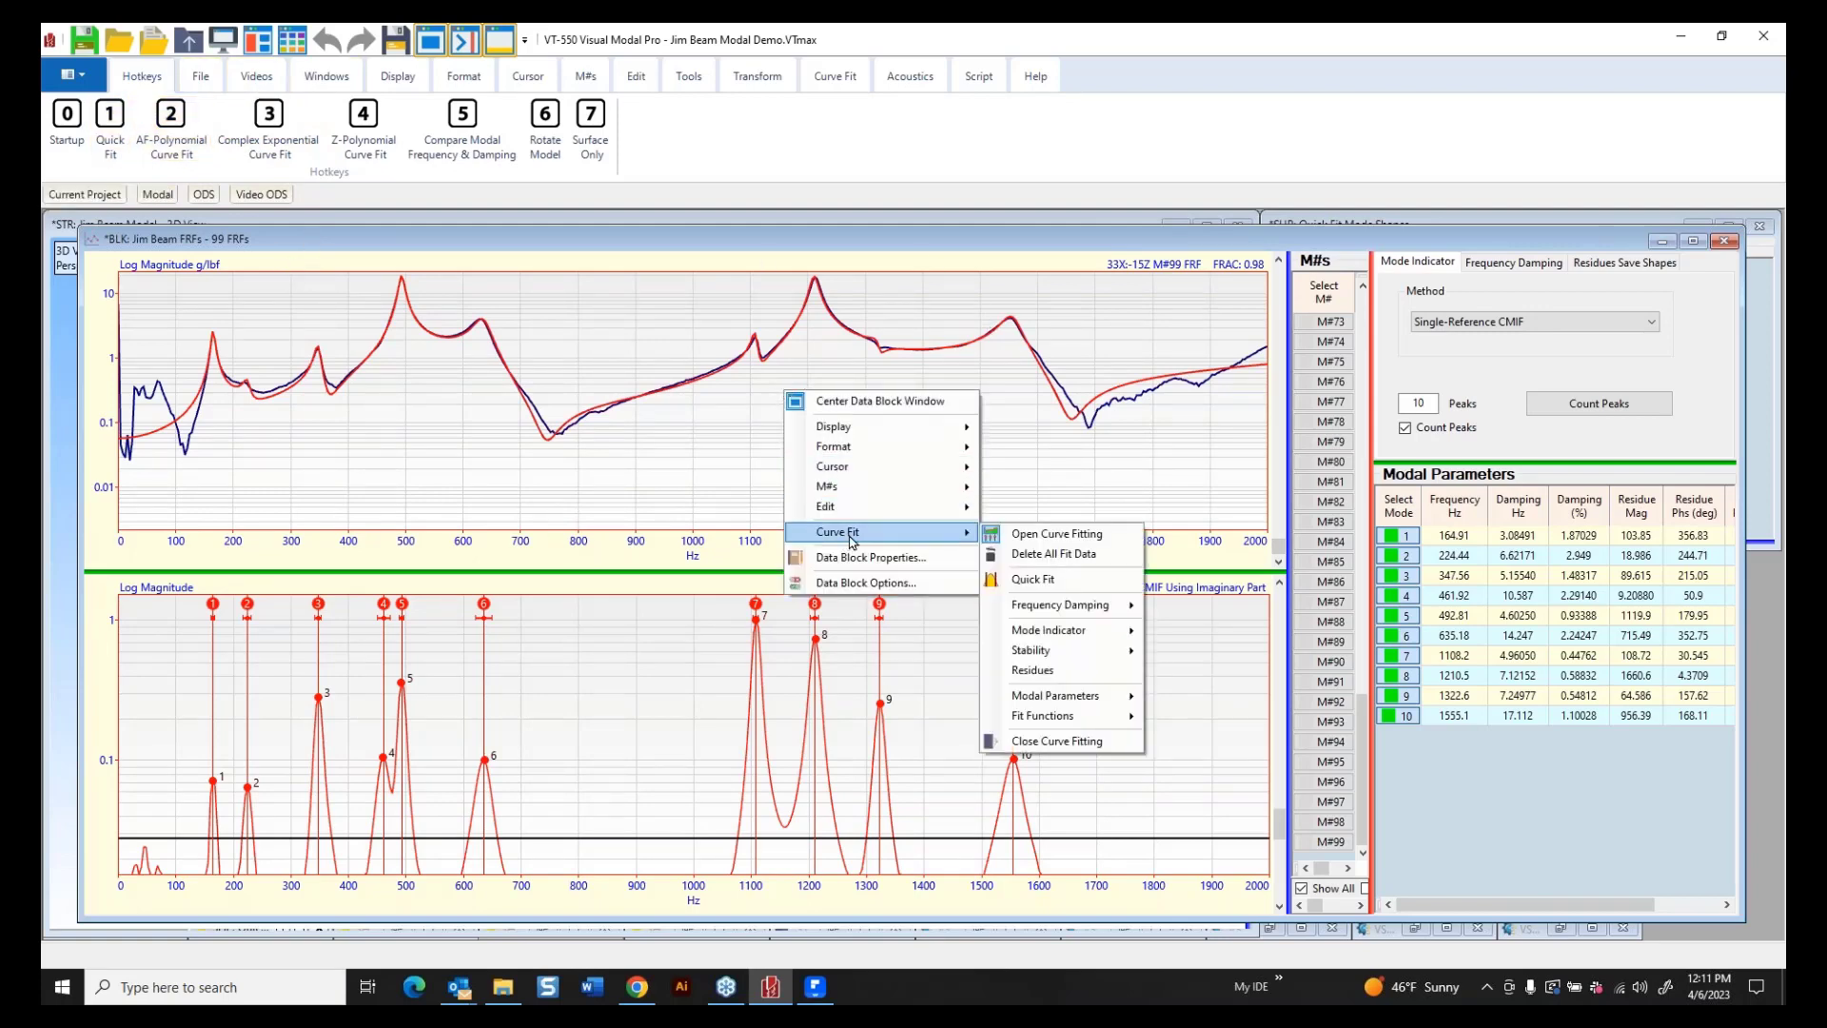
pyautogui.click(1039, 552)
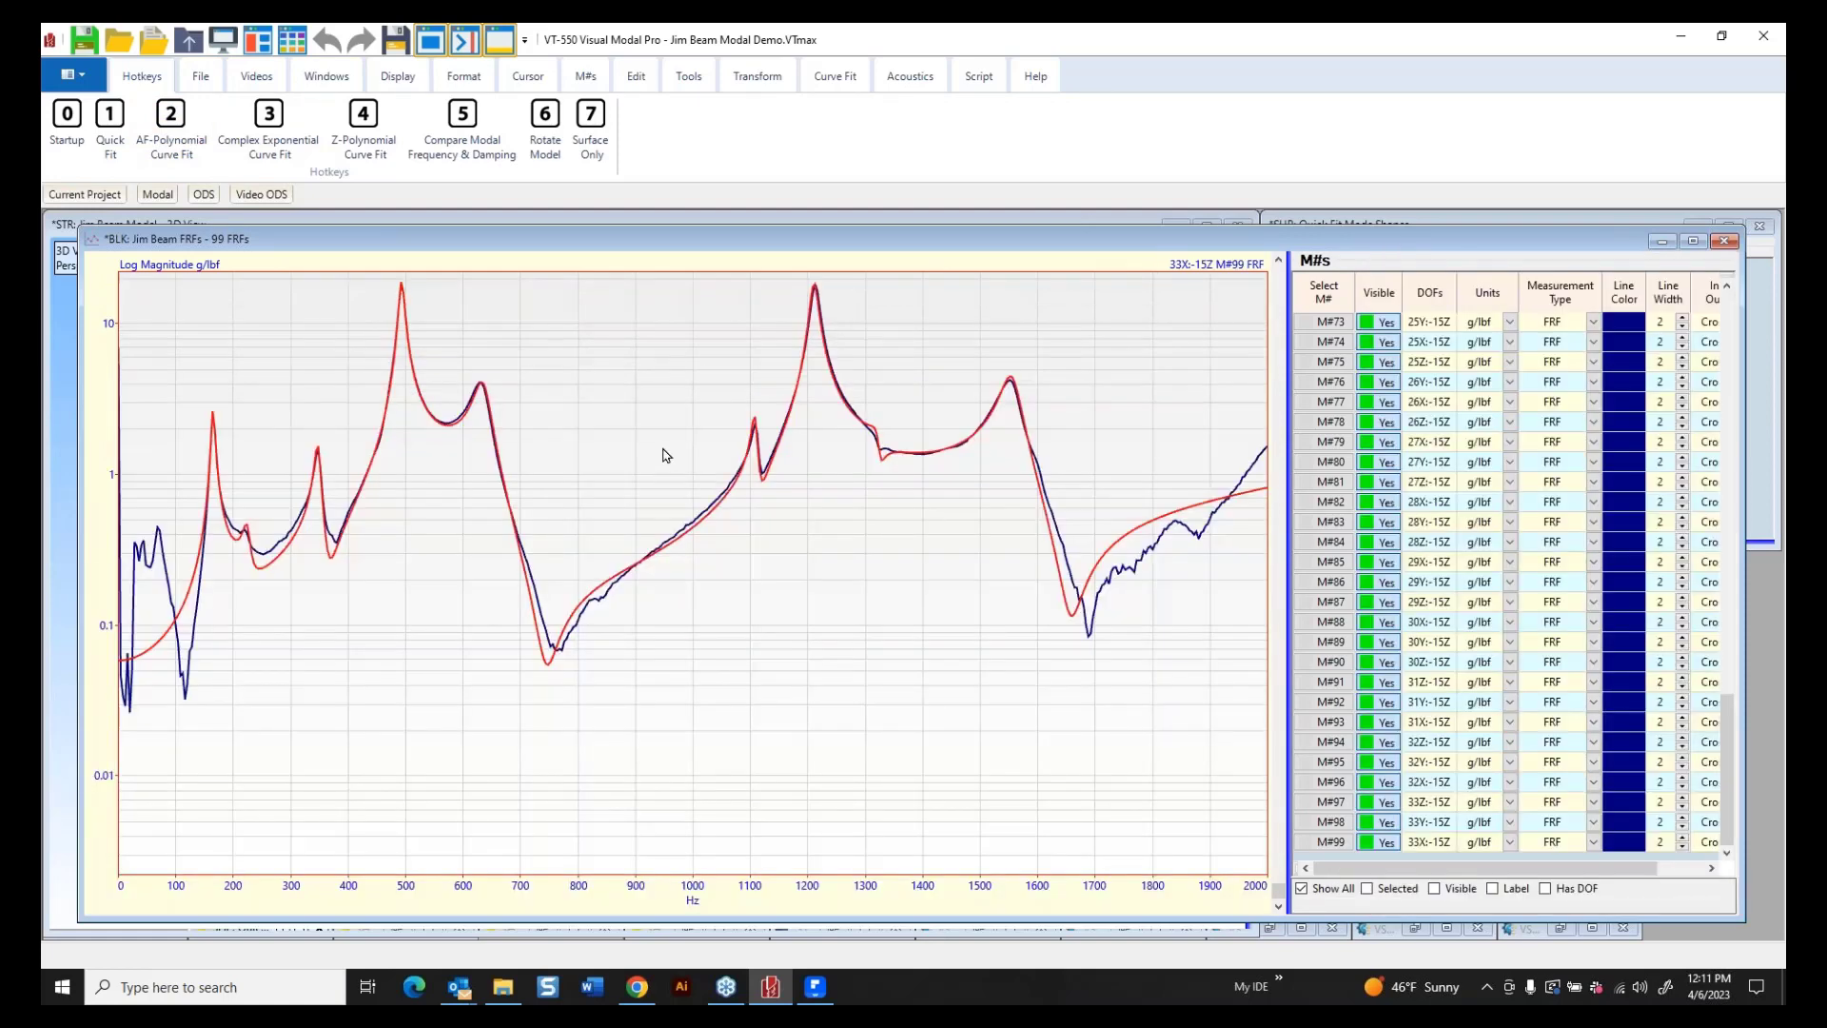
pyautogui.rightClick(670, 358)
pyautogui.moveTo(705, 544)
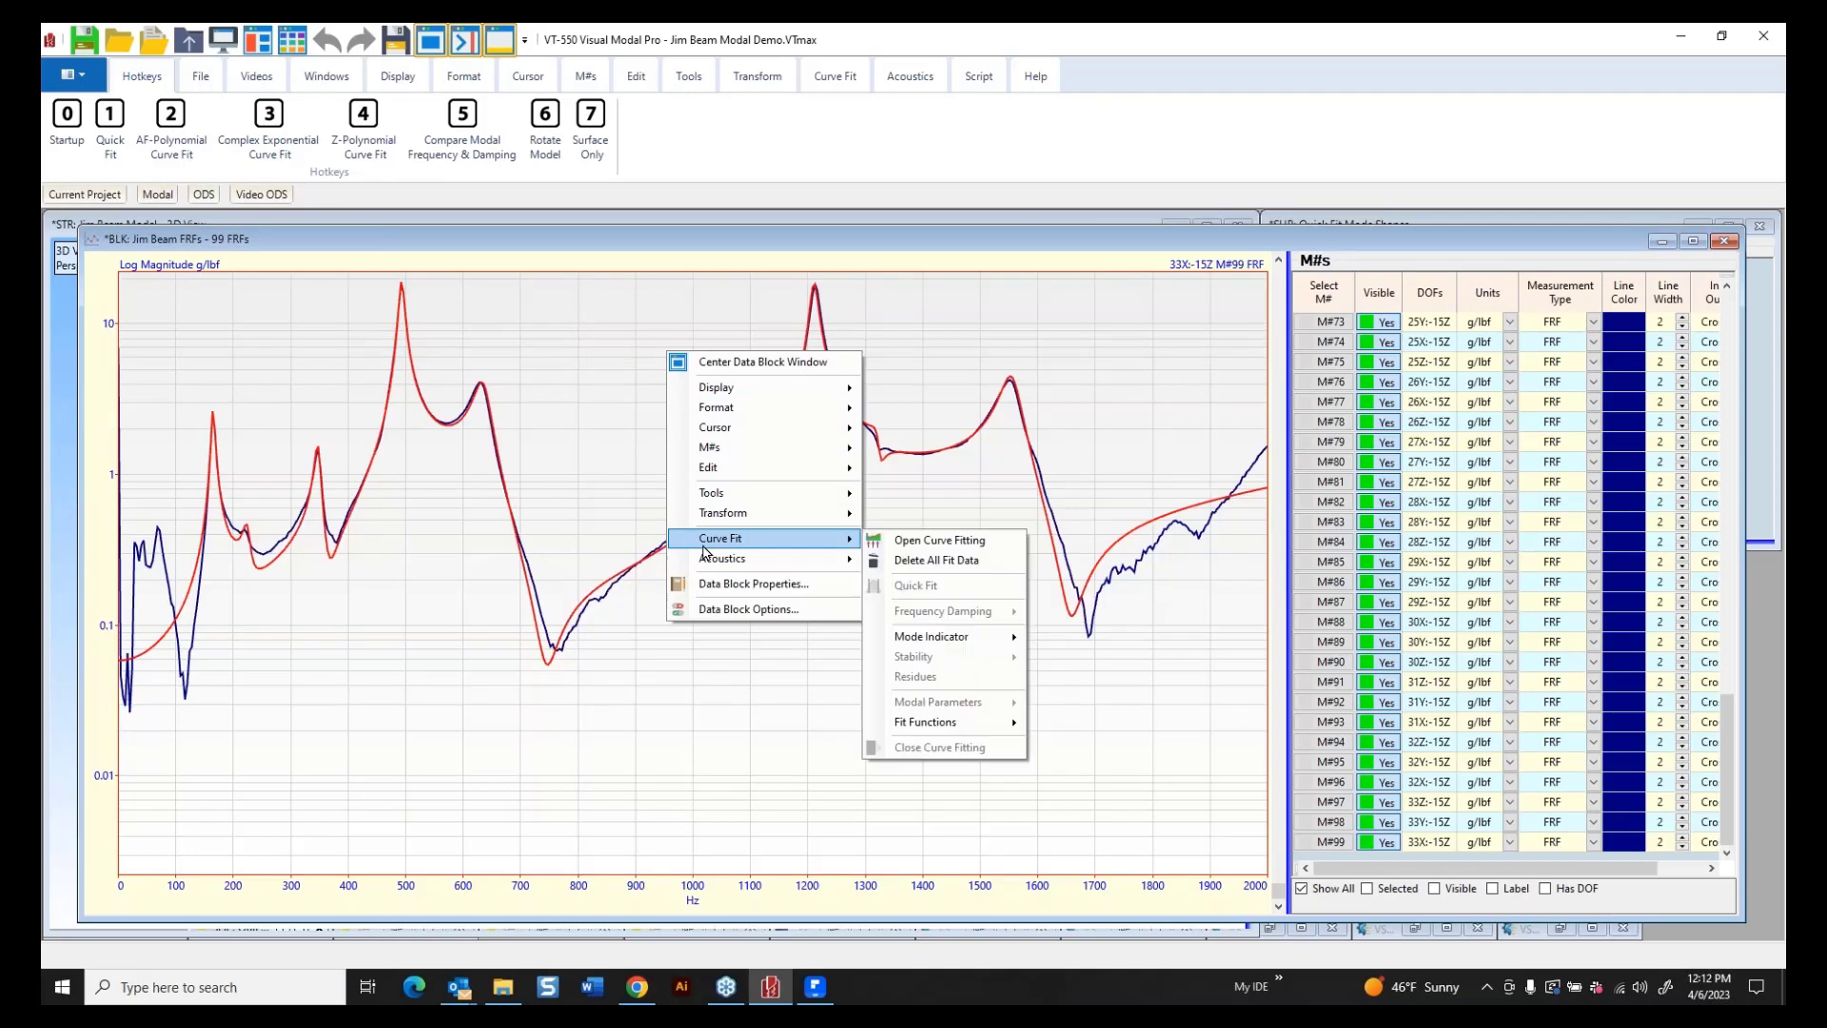
pyautogui.click(918, 541)
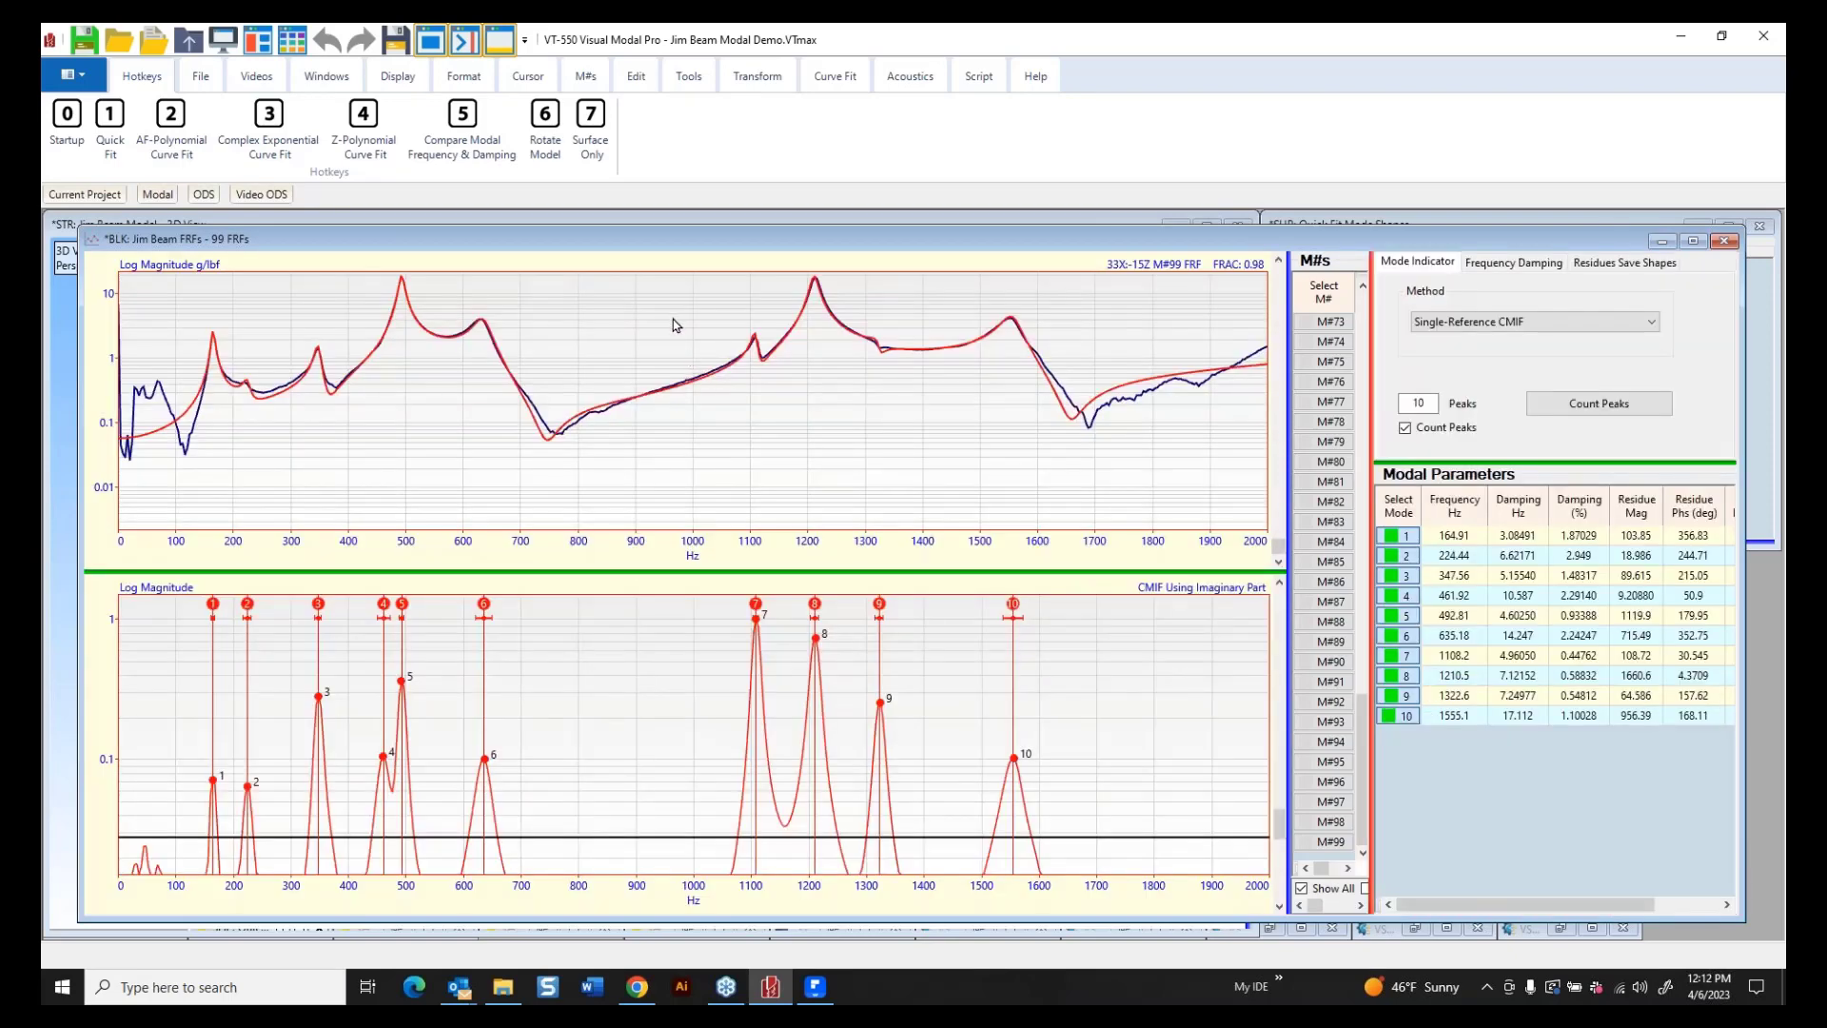
# Delete all fit data from the Jim Beam FRFs and confirm the deletion.
pyautogui.rightClick(674, 325)
pyautogui.moveTo(718, 460)
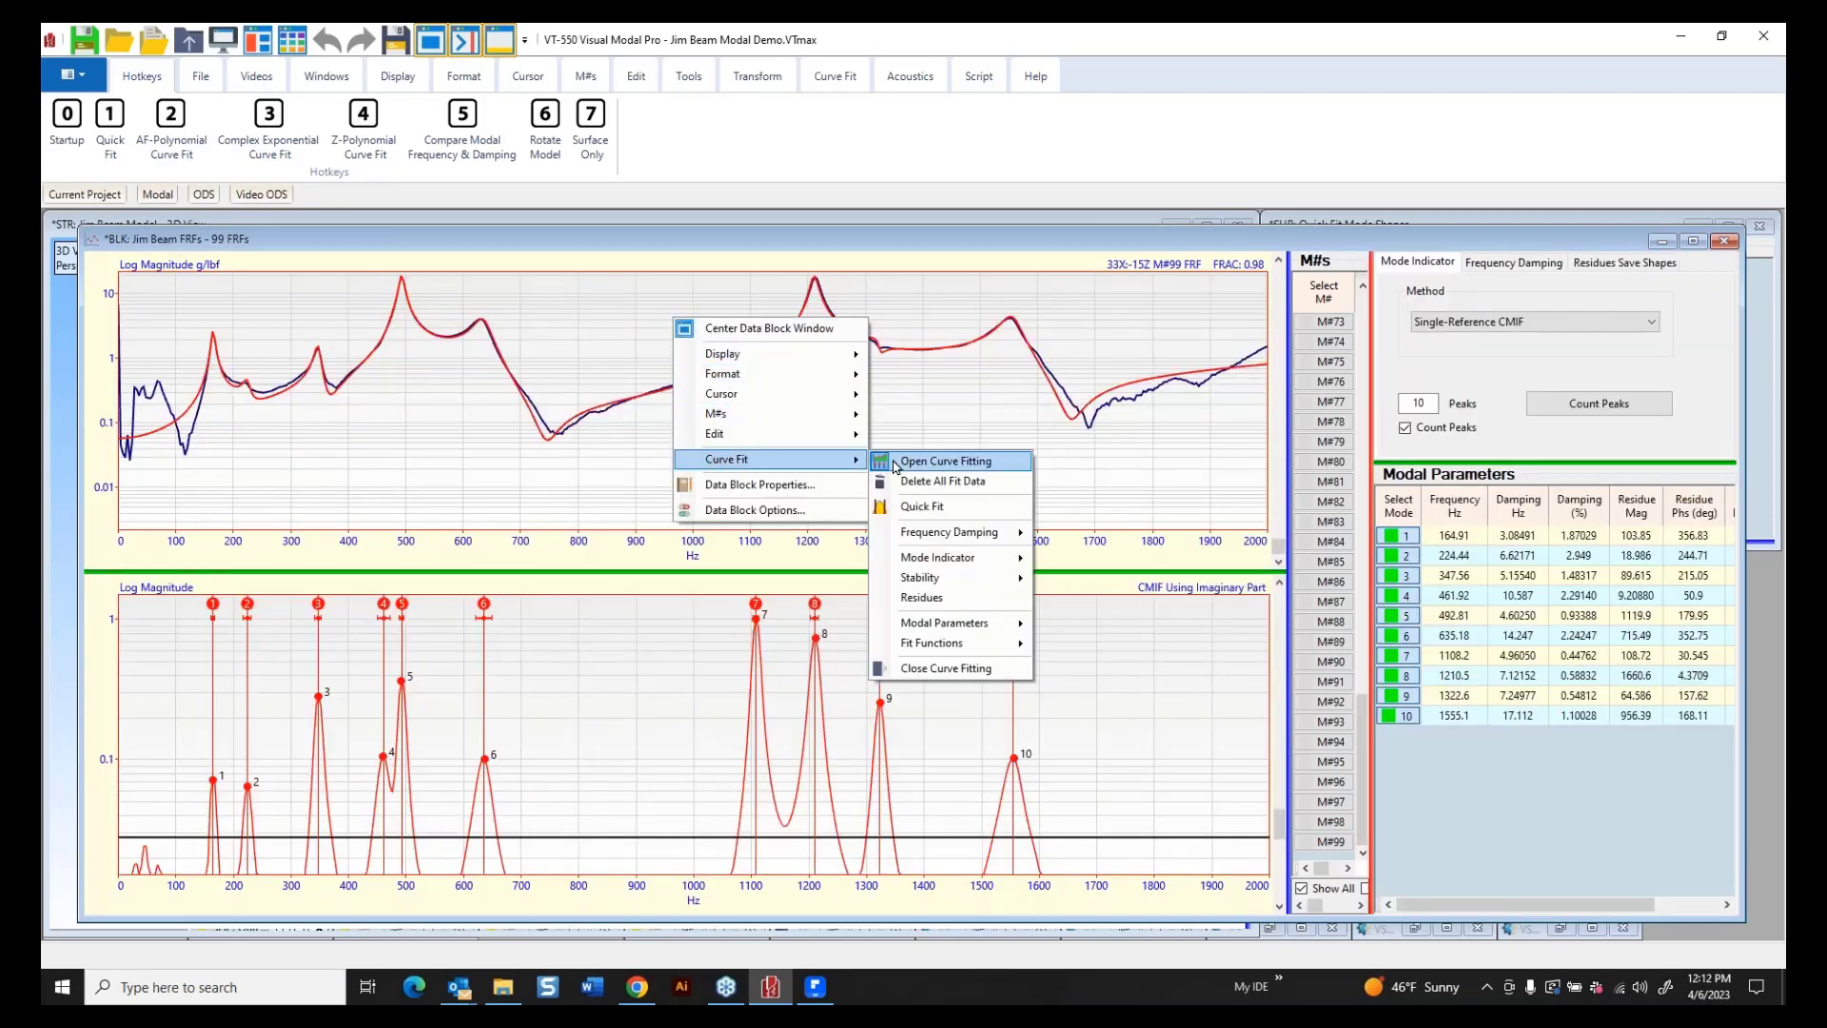
pyautogui.click(966, 482)
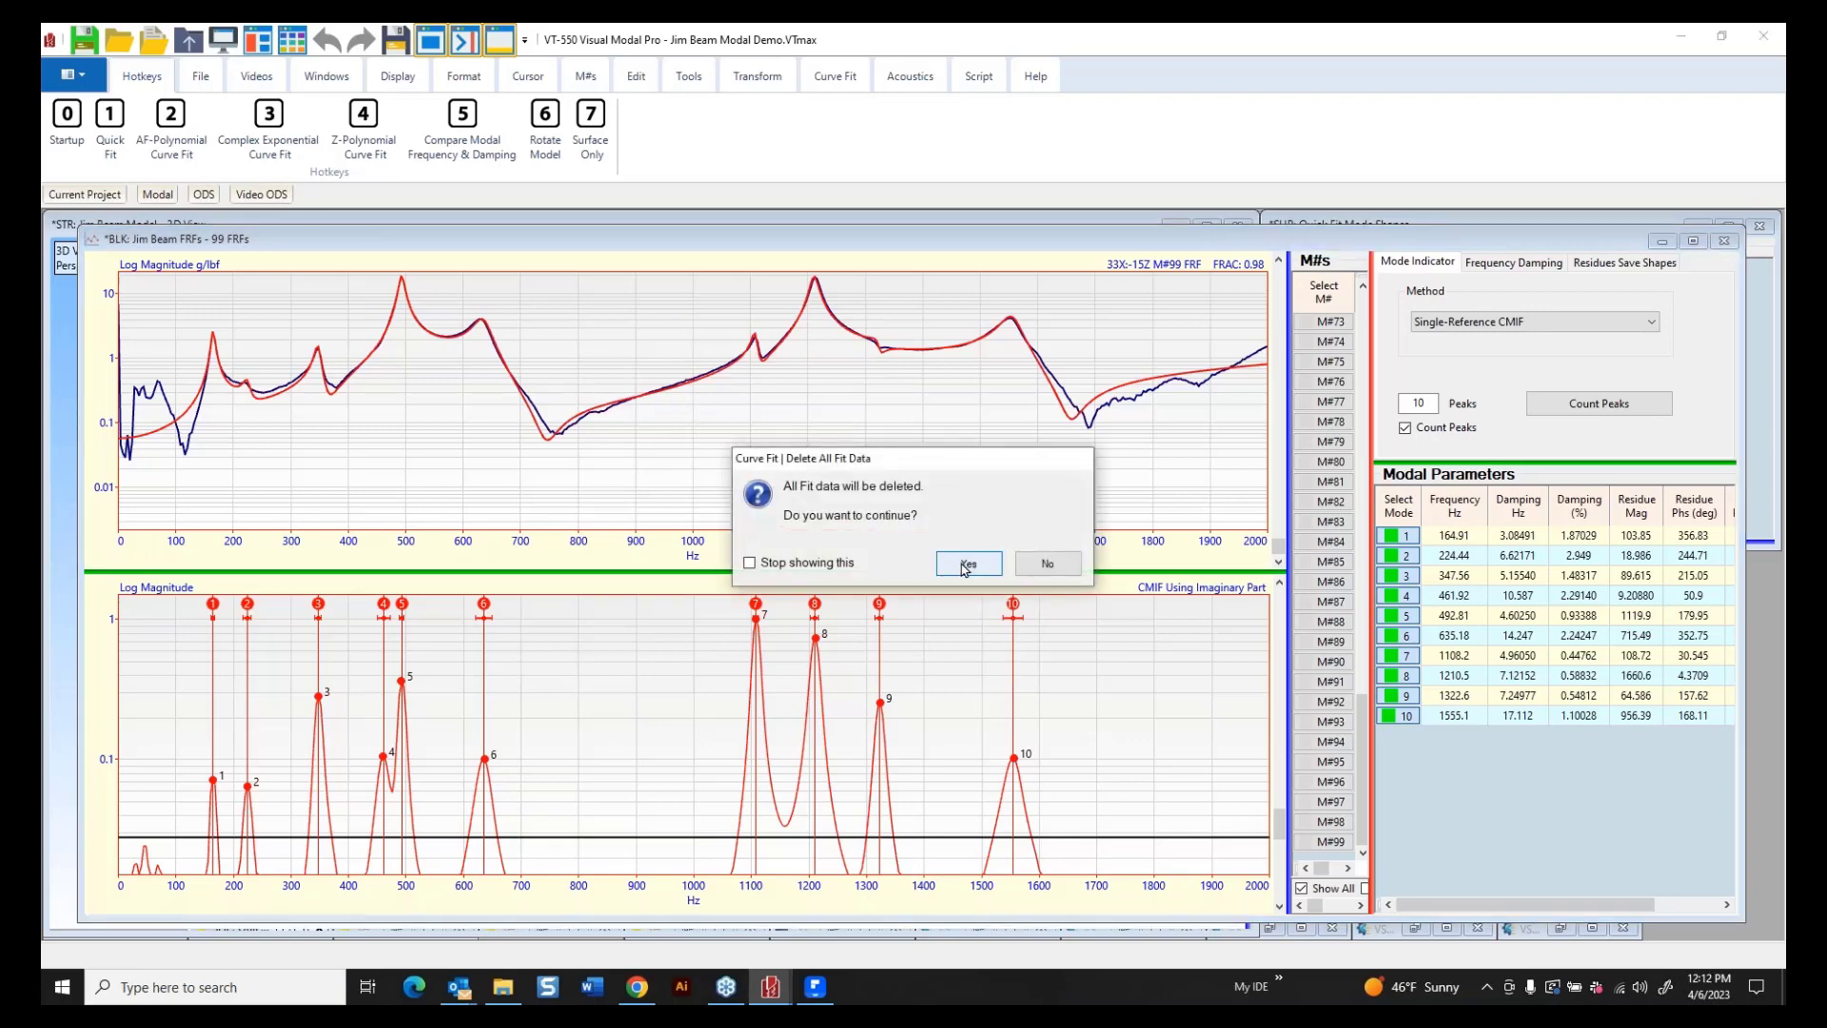
pyautogui.click(965, 564)
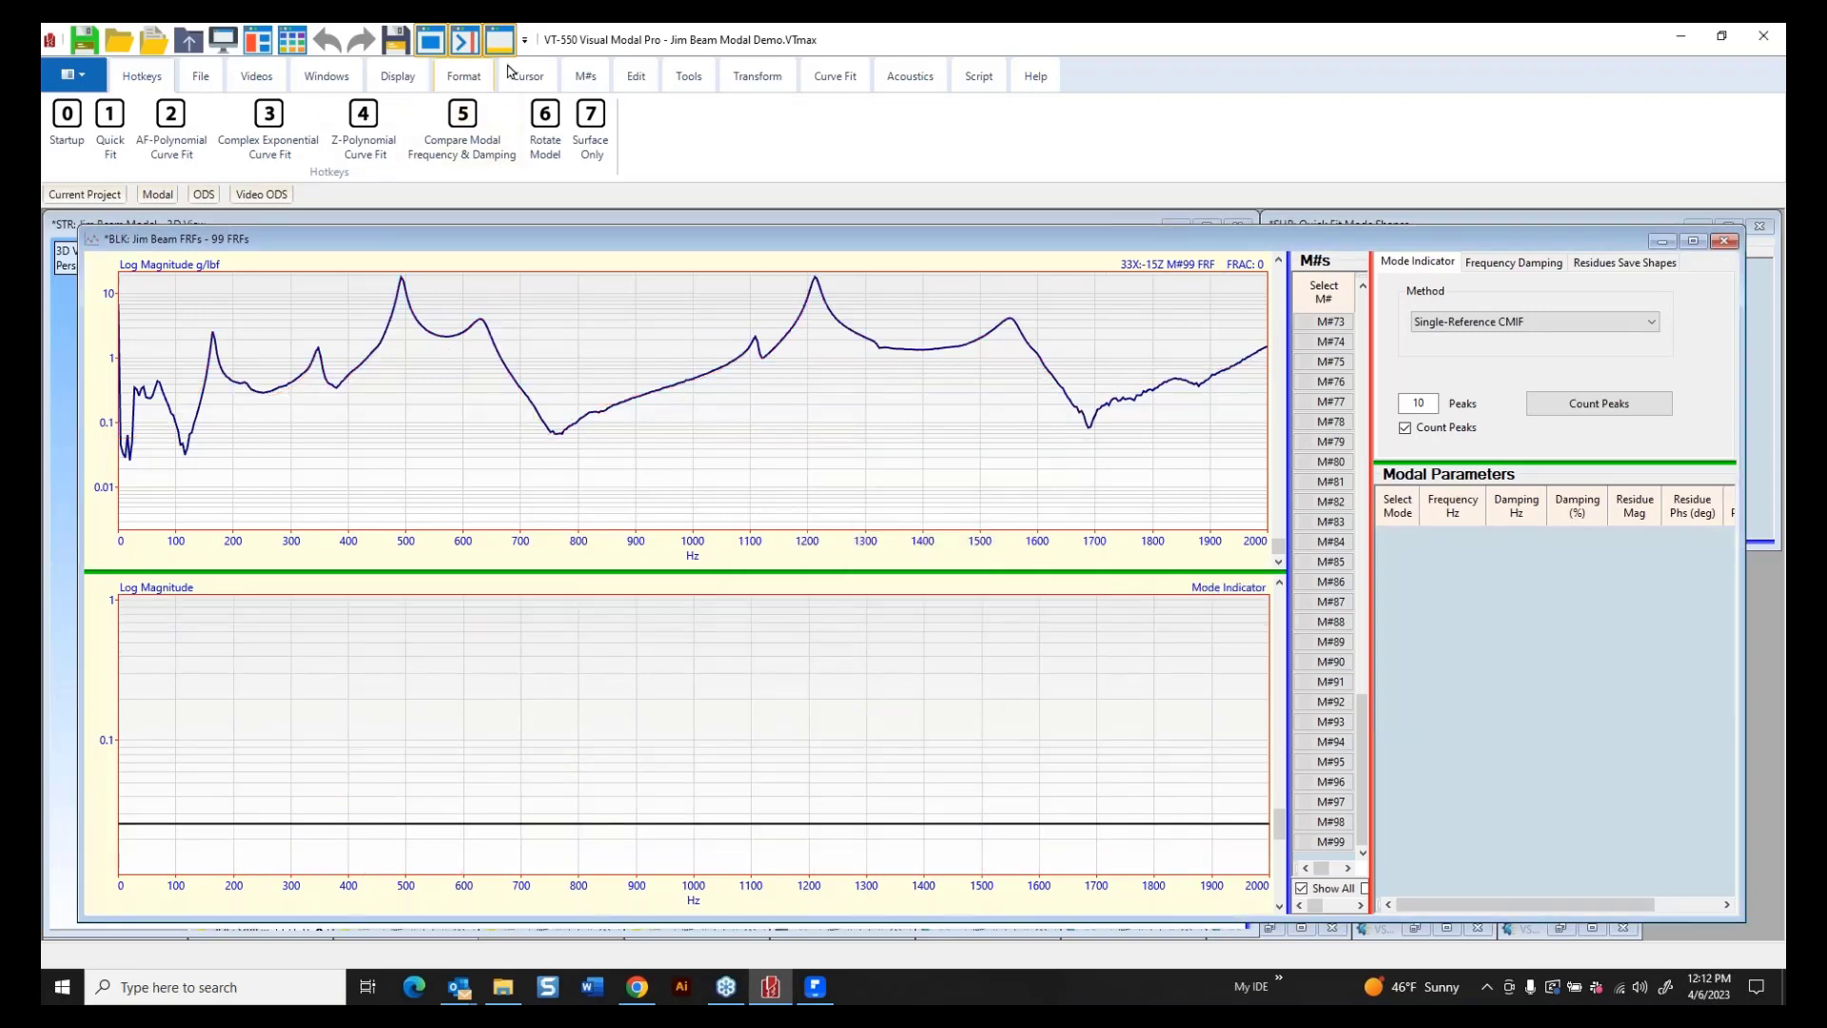
# Place a band cursor from 436 to 556 Hz around the two closely spaced modes and count peaks using the imaginary part.
pyautogui.click(528, 75)
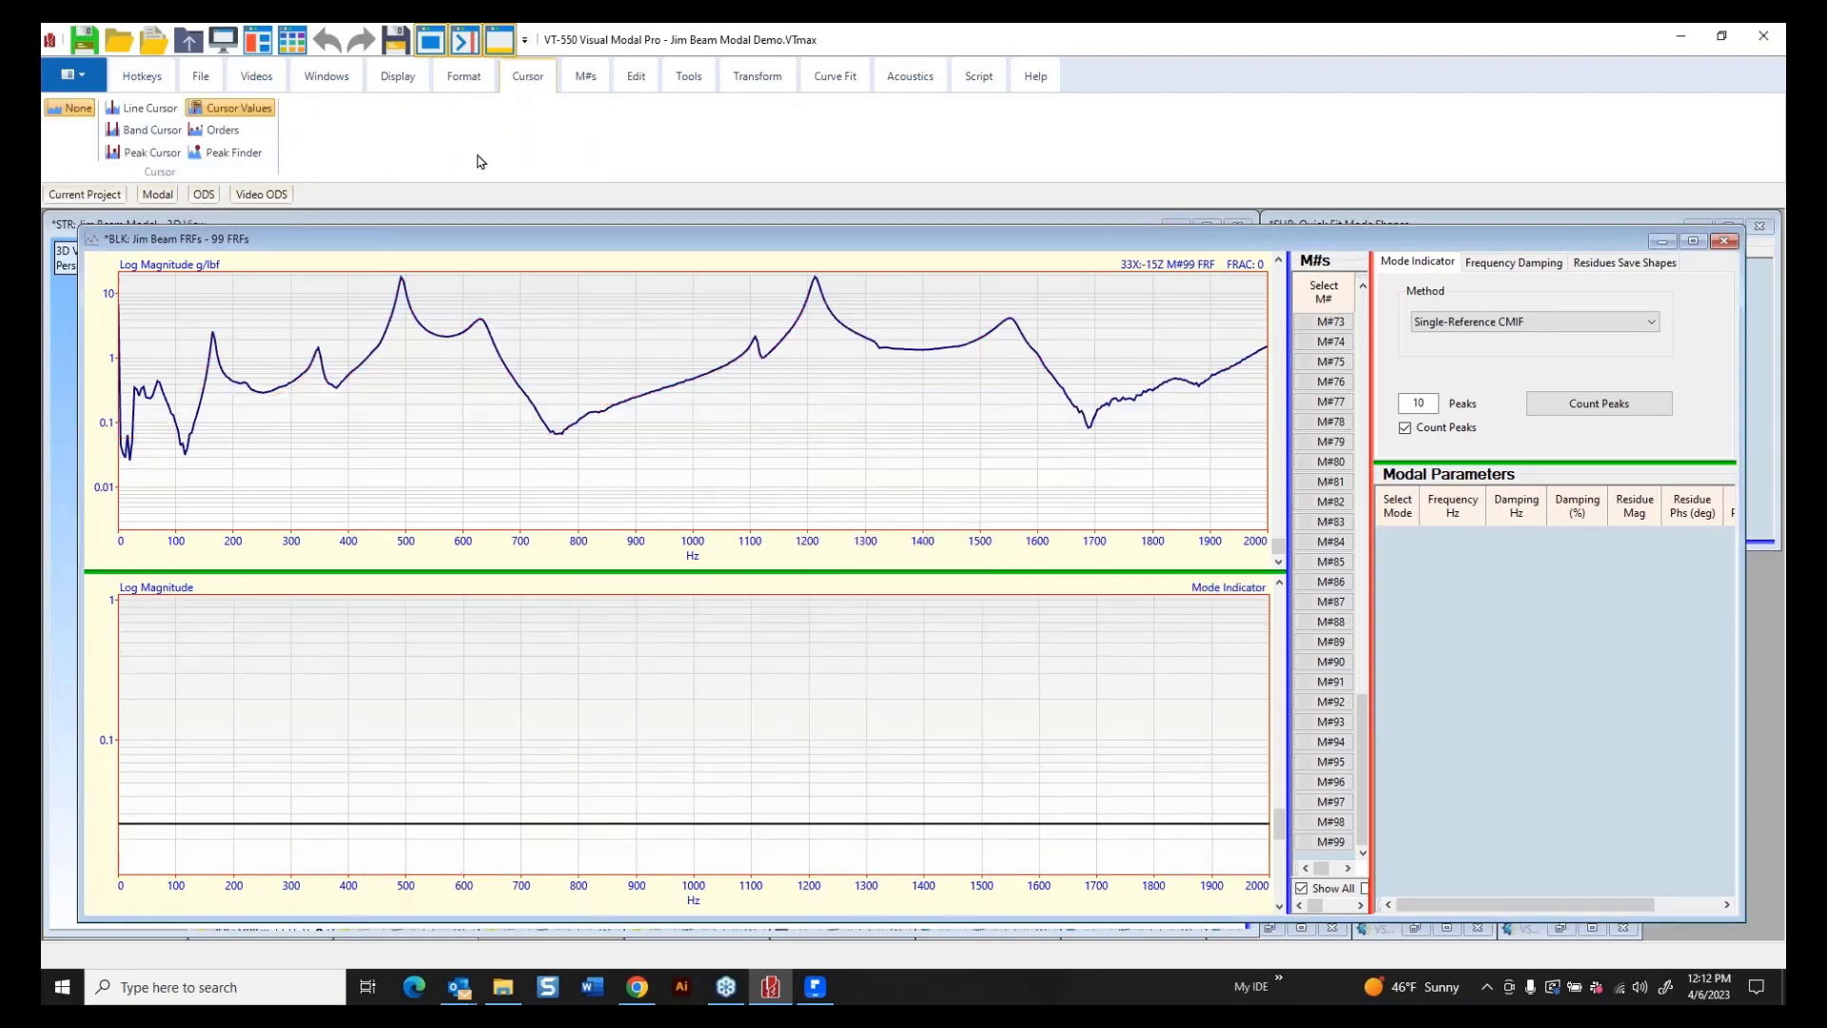
pyautogui.click(155, 131)
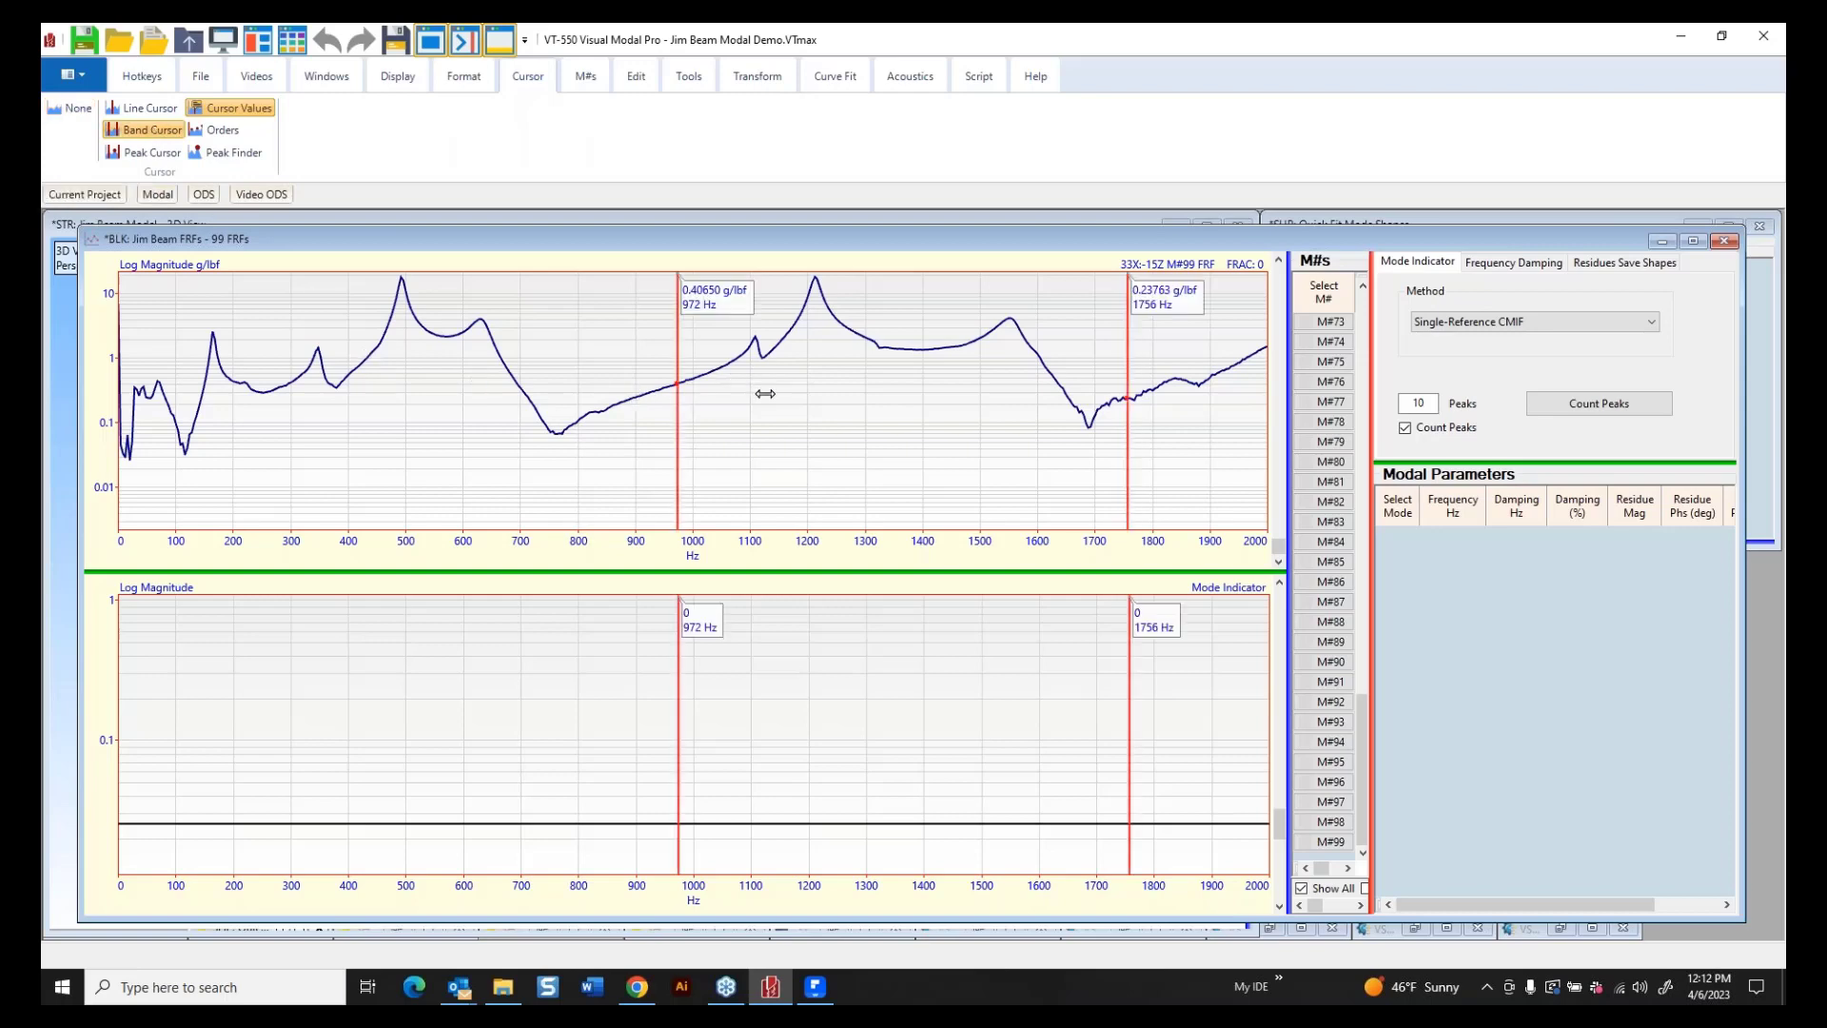
pyautogui.moveTo(887, 403); pyautogui.dragTo(440, 436)
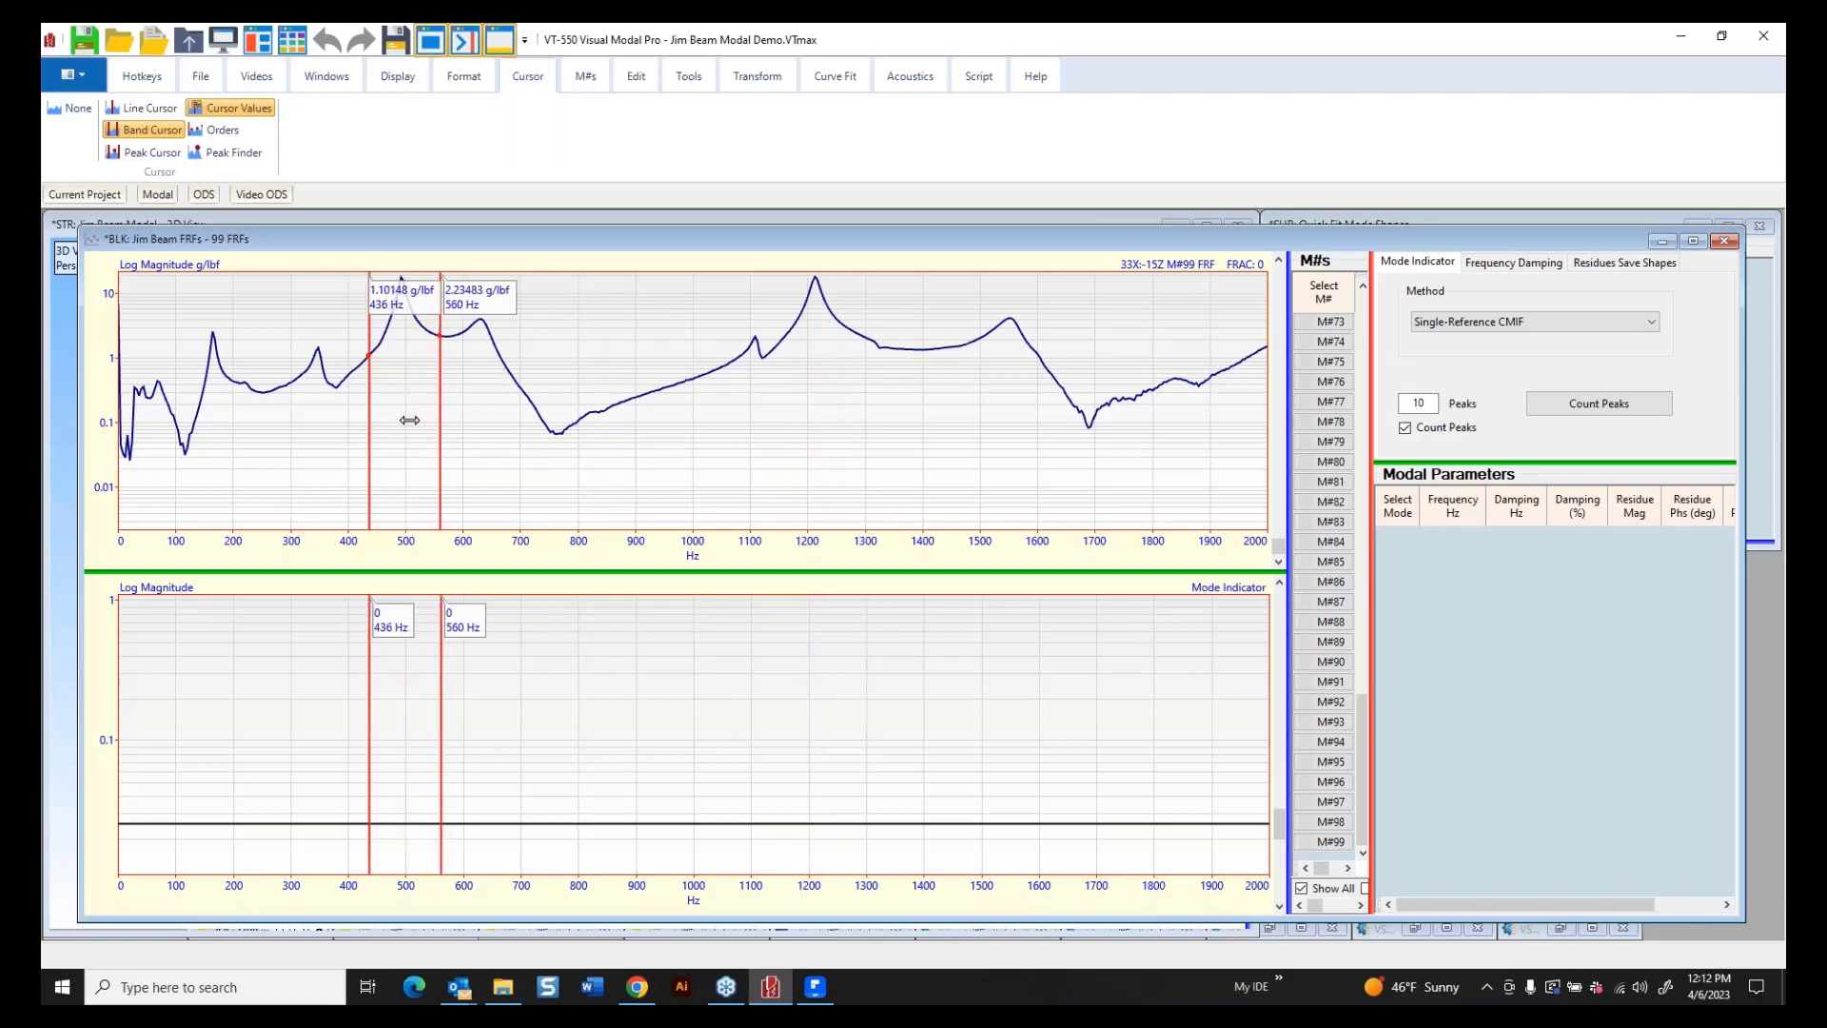
pyautogui.click(414, 416)
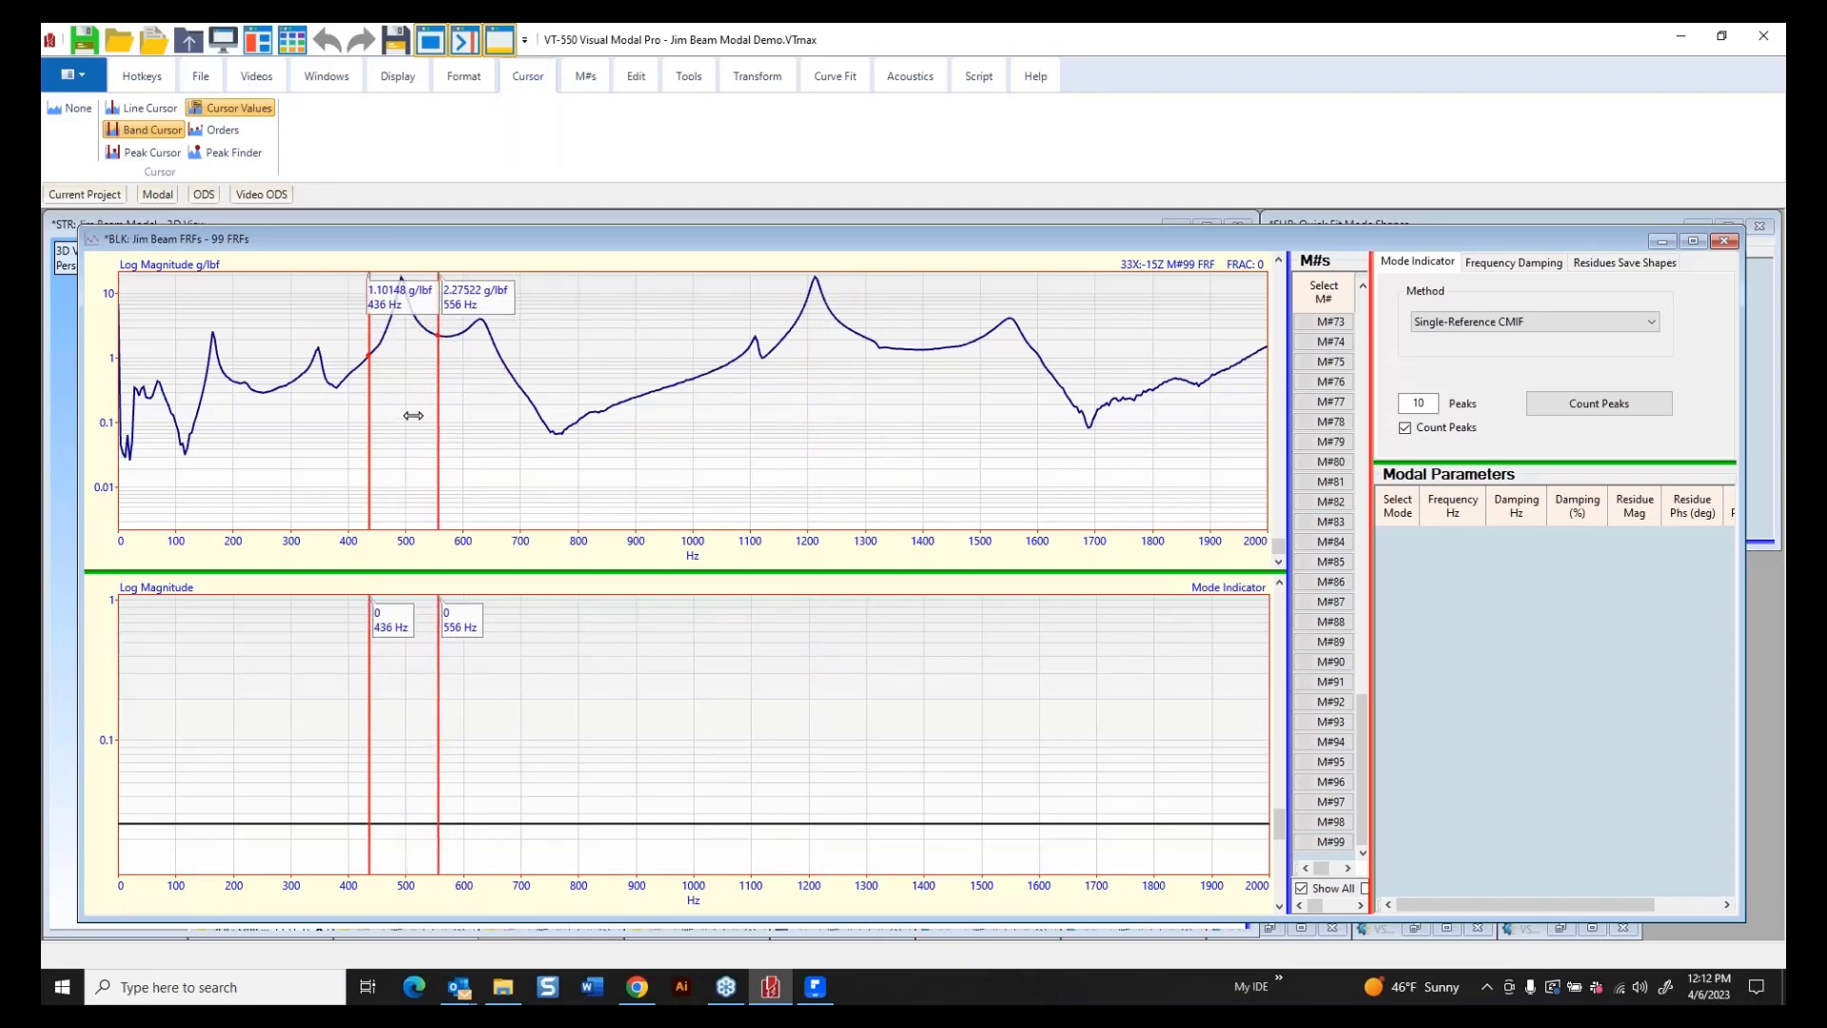
pyautogui.click(1608, 408)
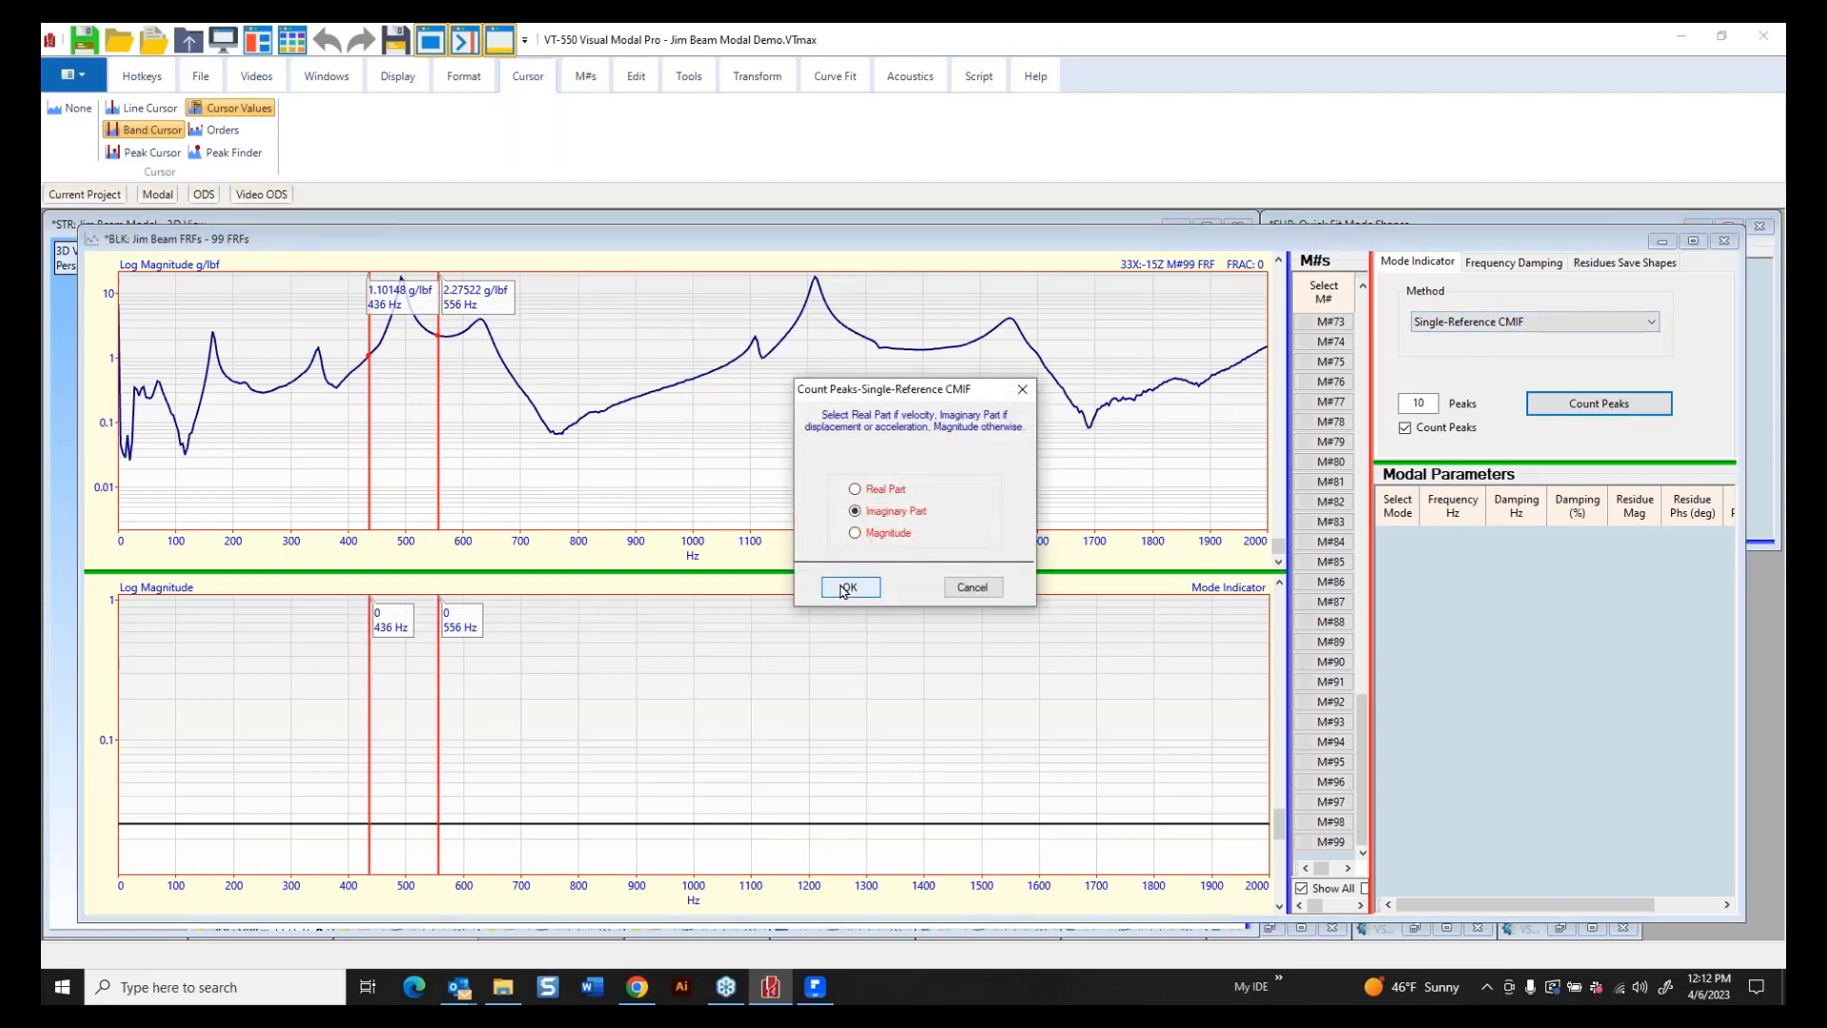
pyautogui.click(850, 587)
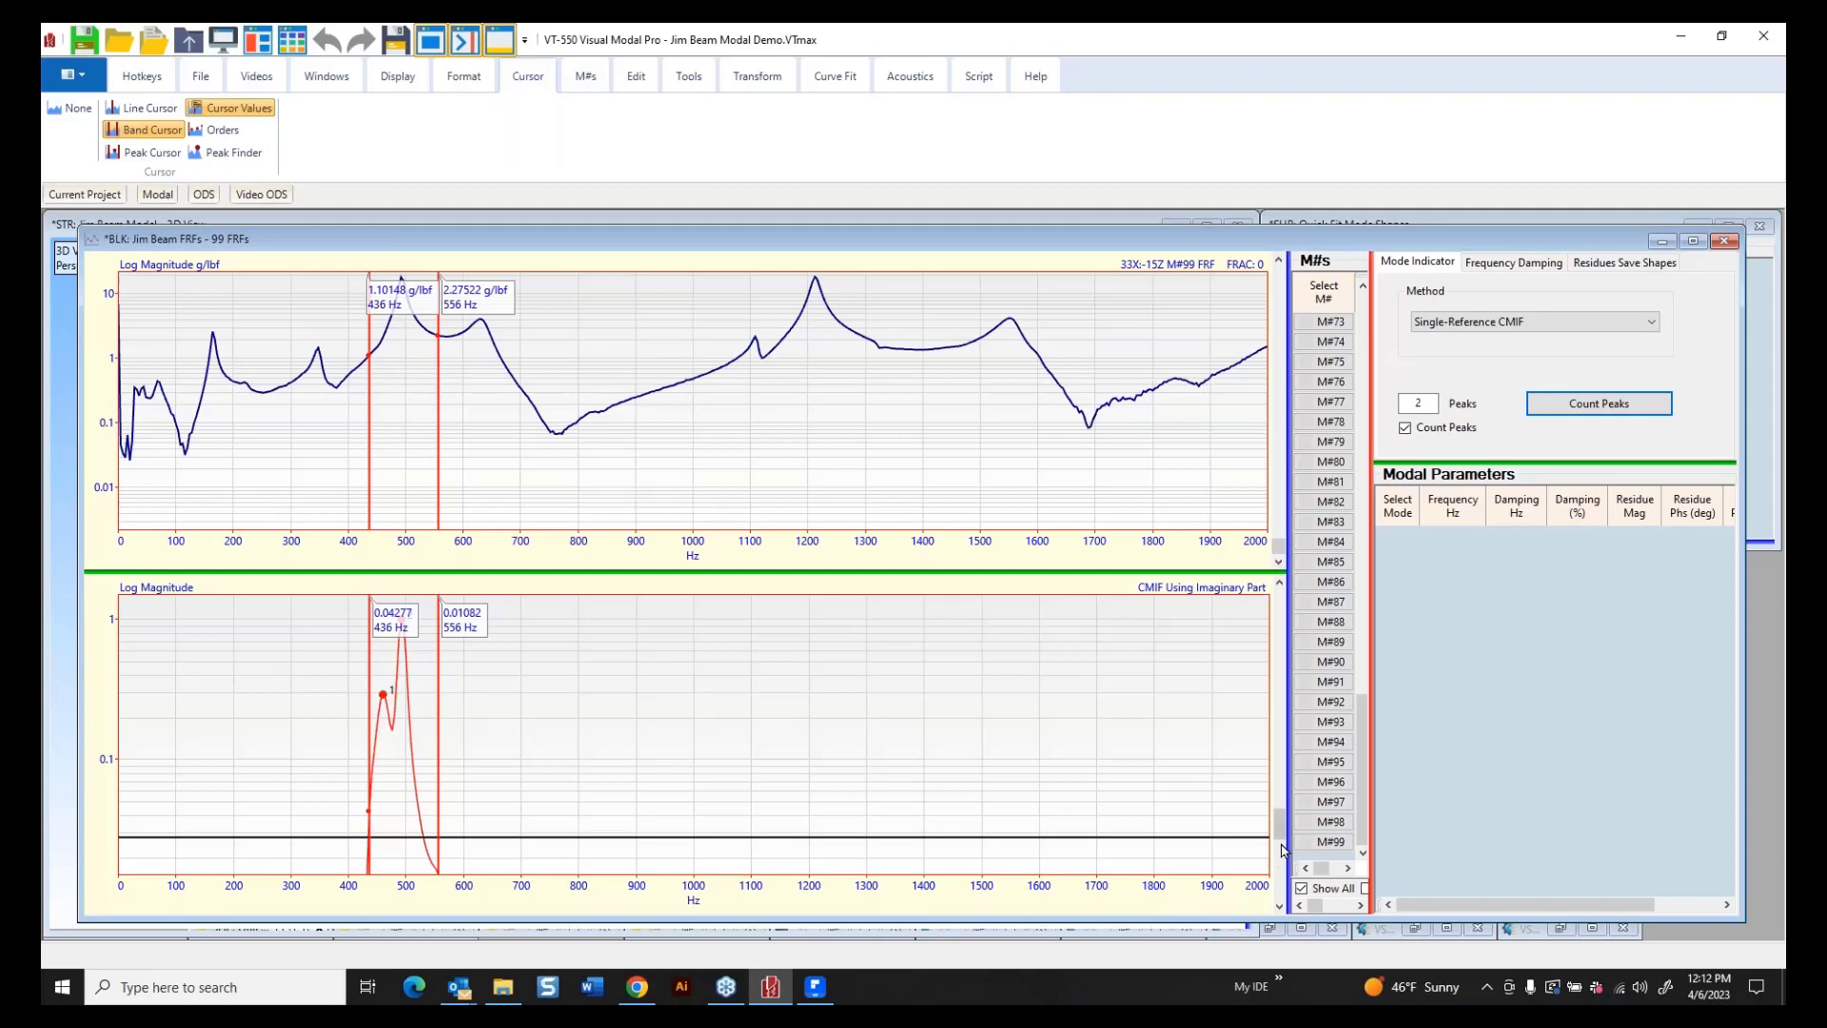
# Raise the noise threshold above the smaller peak to about 0.4, and override the number of peaks with 2.
pyautogui.moveTo(1285, 831); pyautogui.dragTo(1316, 672)
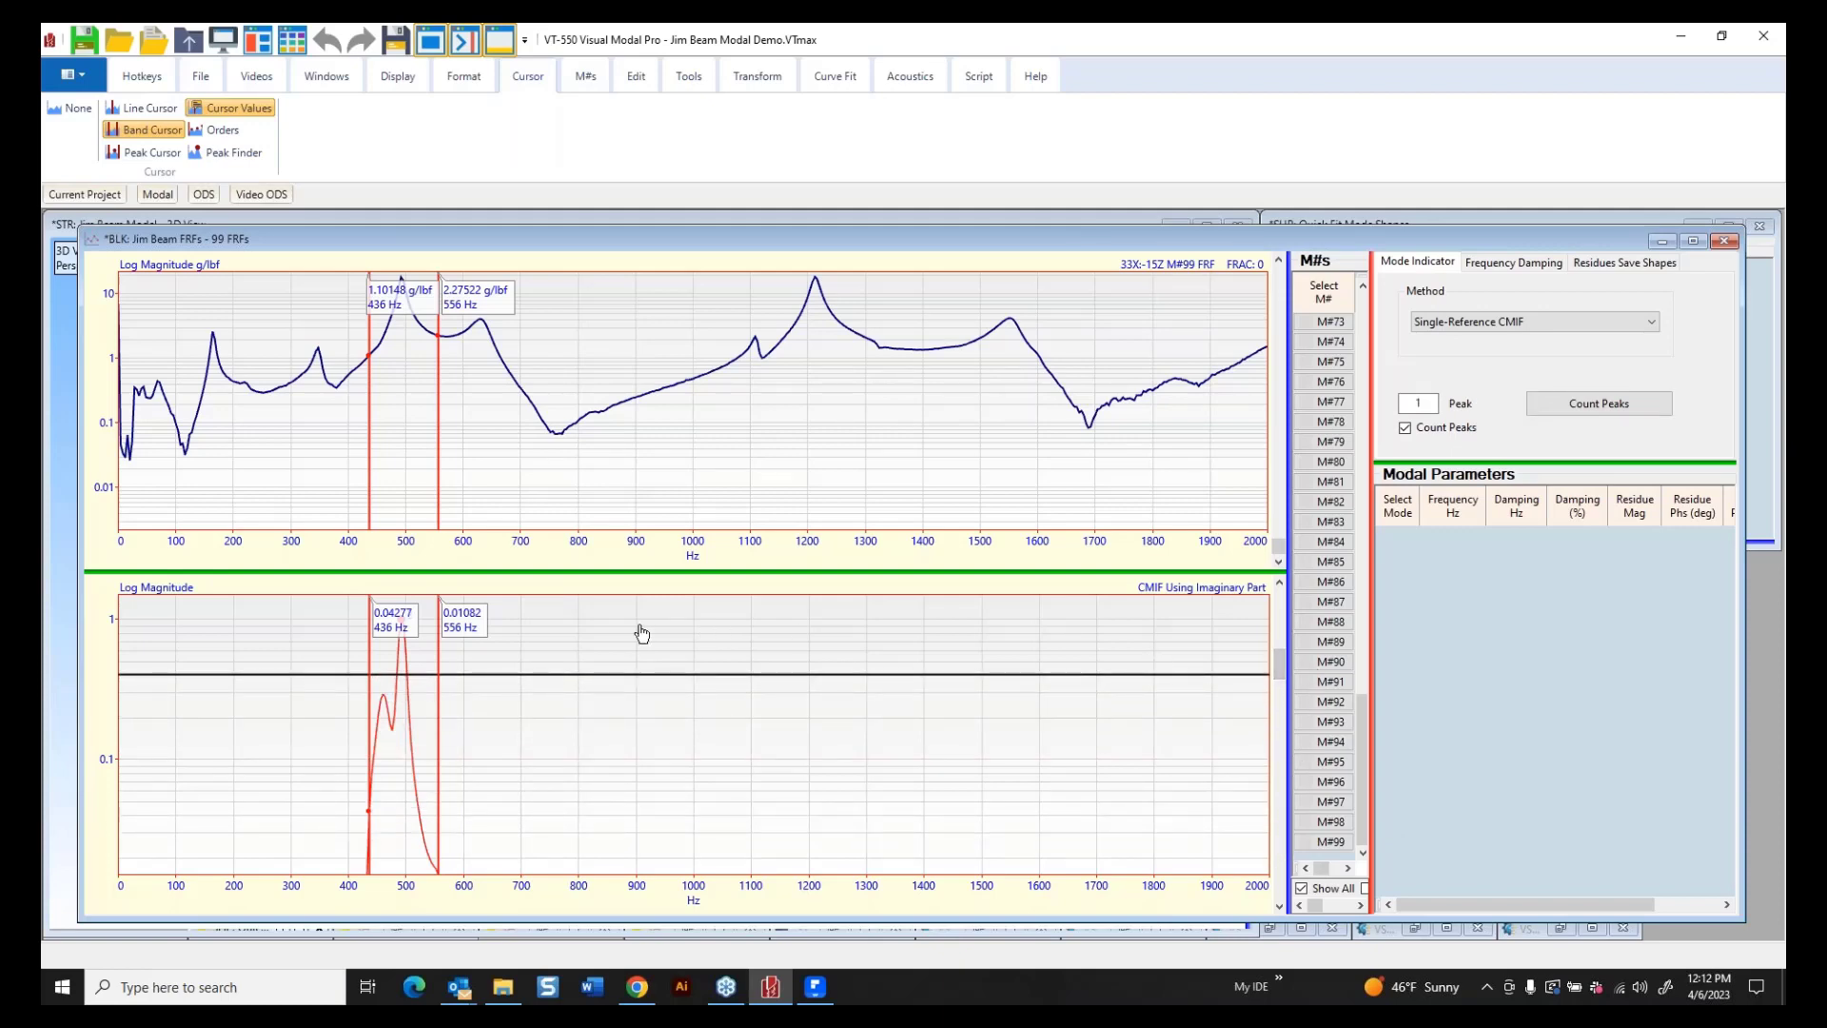
pyautogui.doubleClick(1425, 404)
pyautogui.write('2')
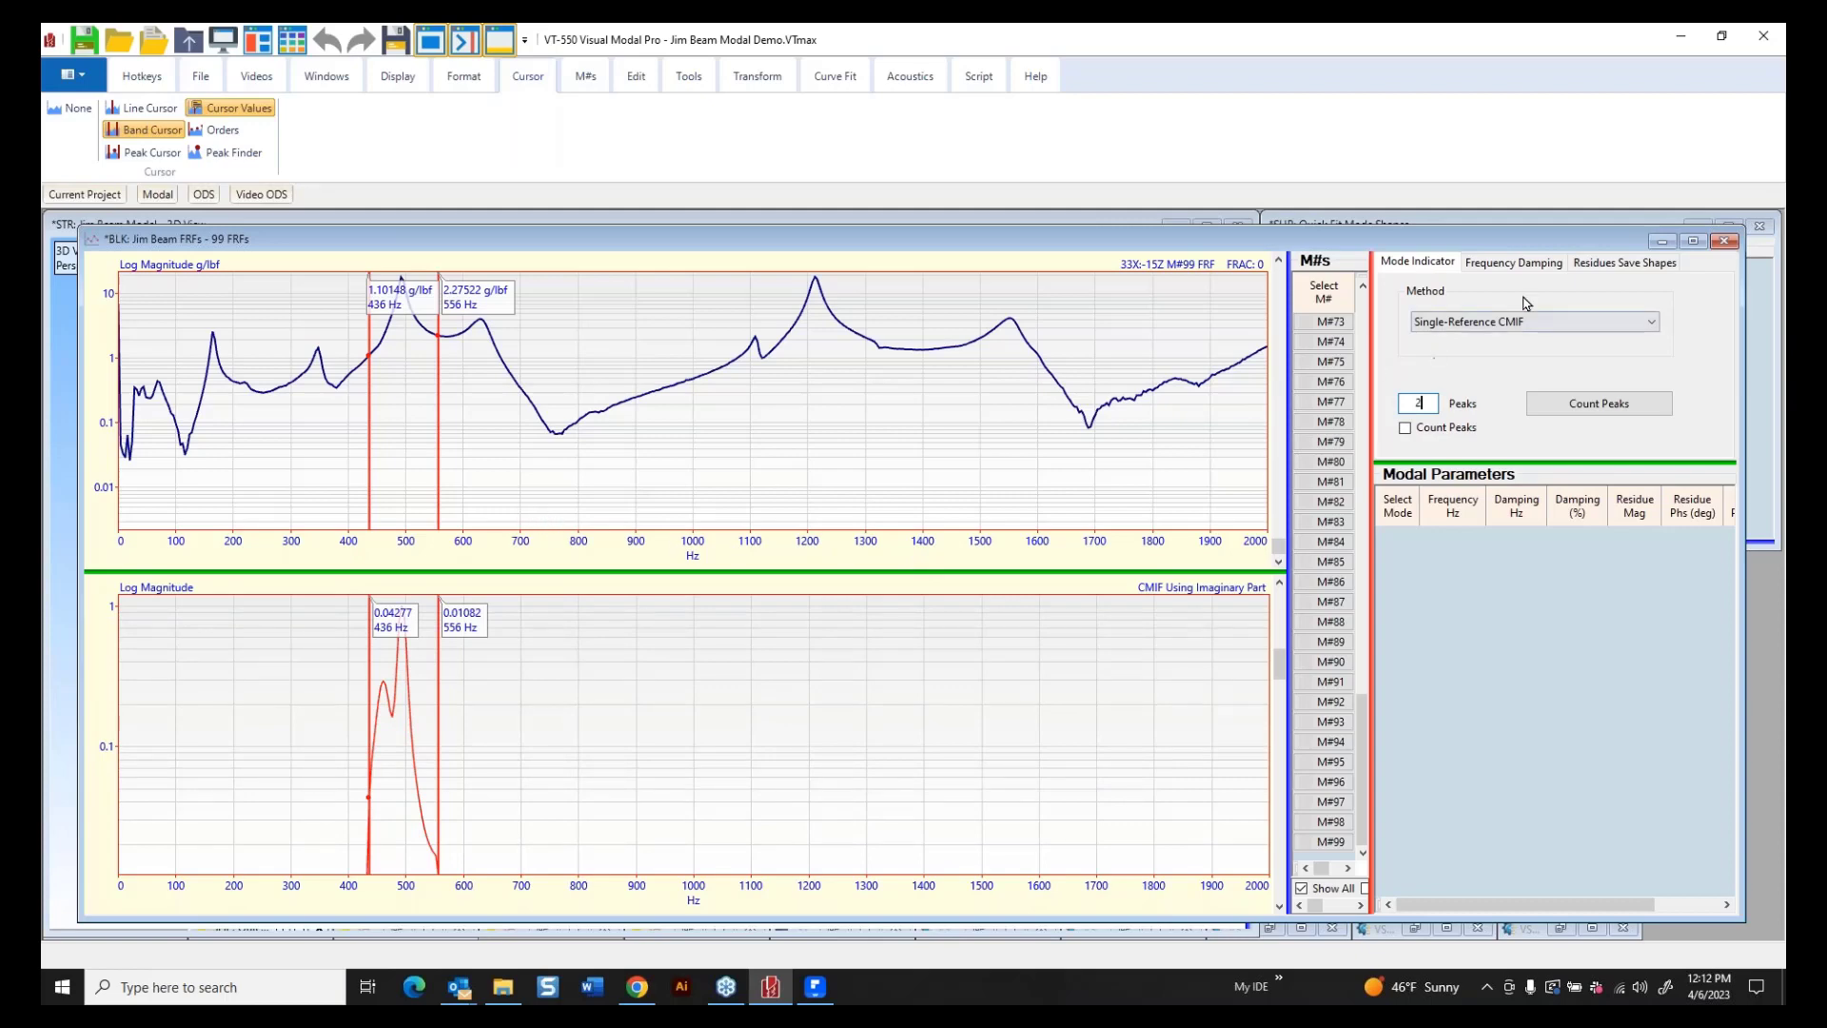
# Estimate frequency and damping for the two modes with Single-Reference Global Polynomial, and move the lower graph's cursor labels off the mode markers.
pyautogui.click(1551, 263)
pyautogui.click(1605, 426)
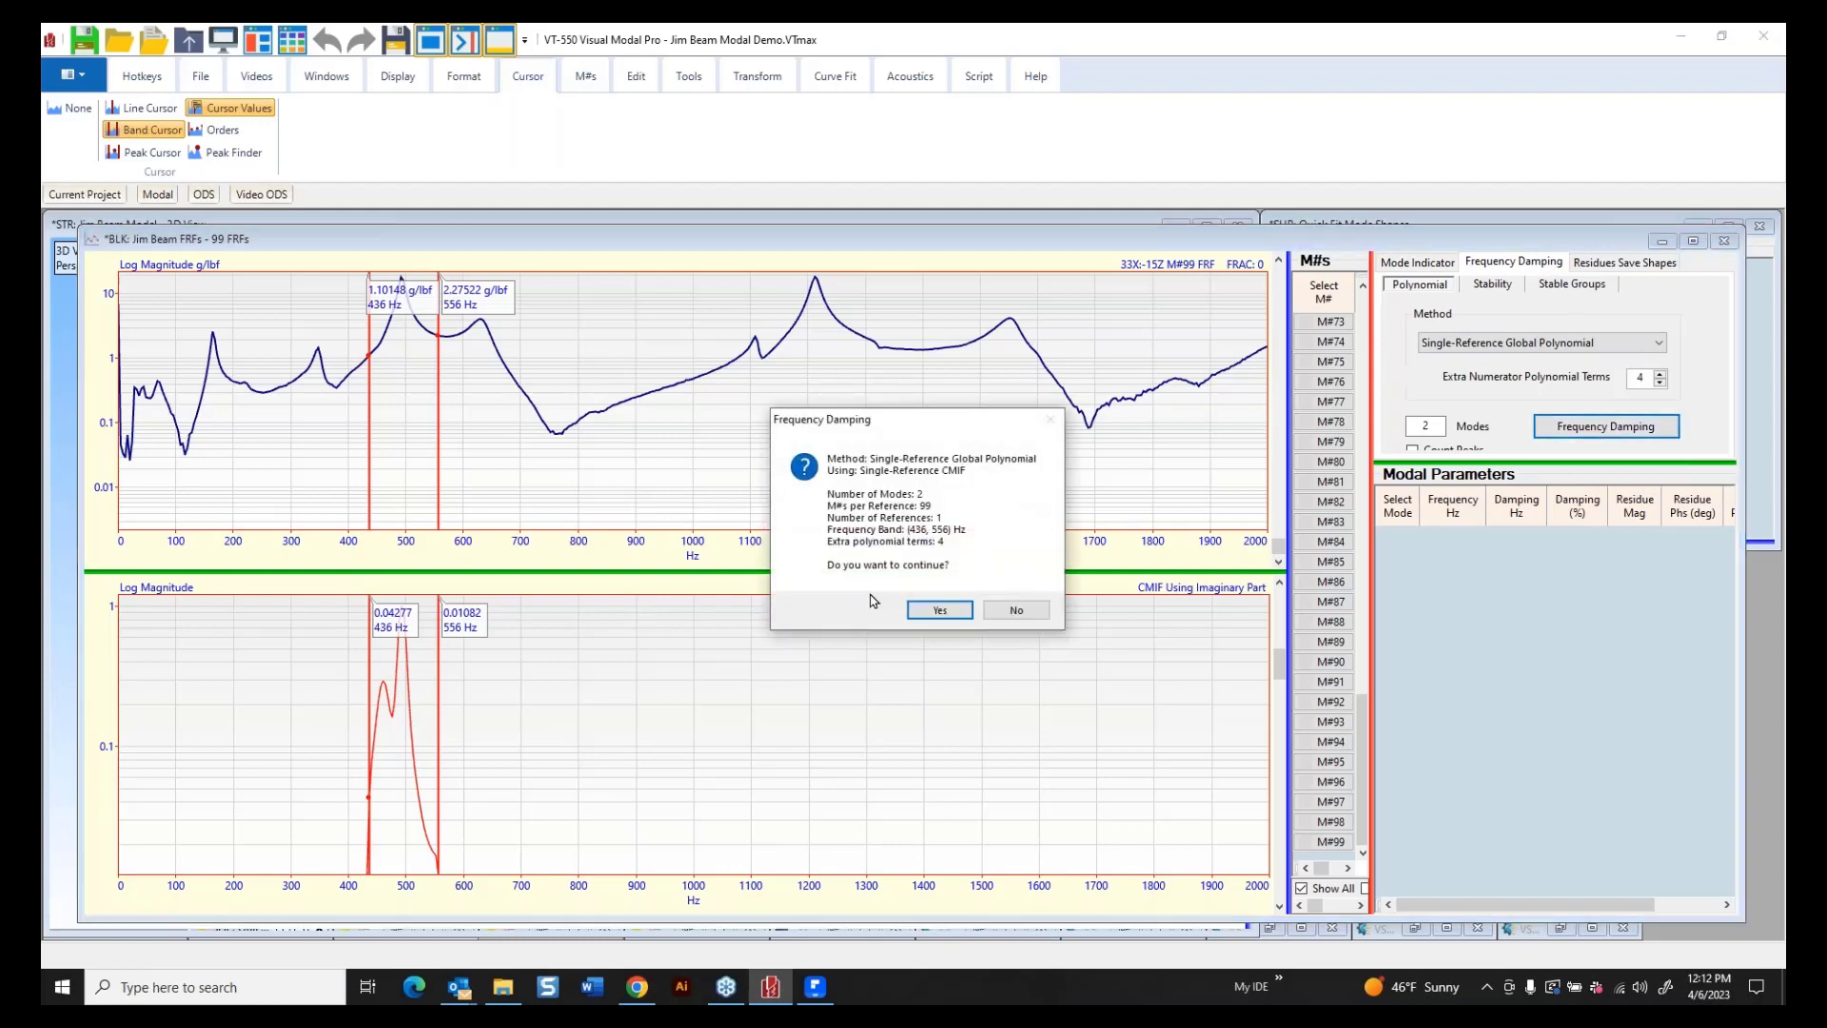
pyautogui.click(947, 612)
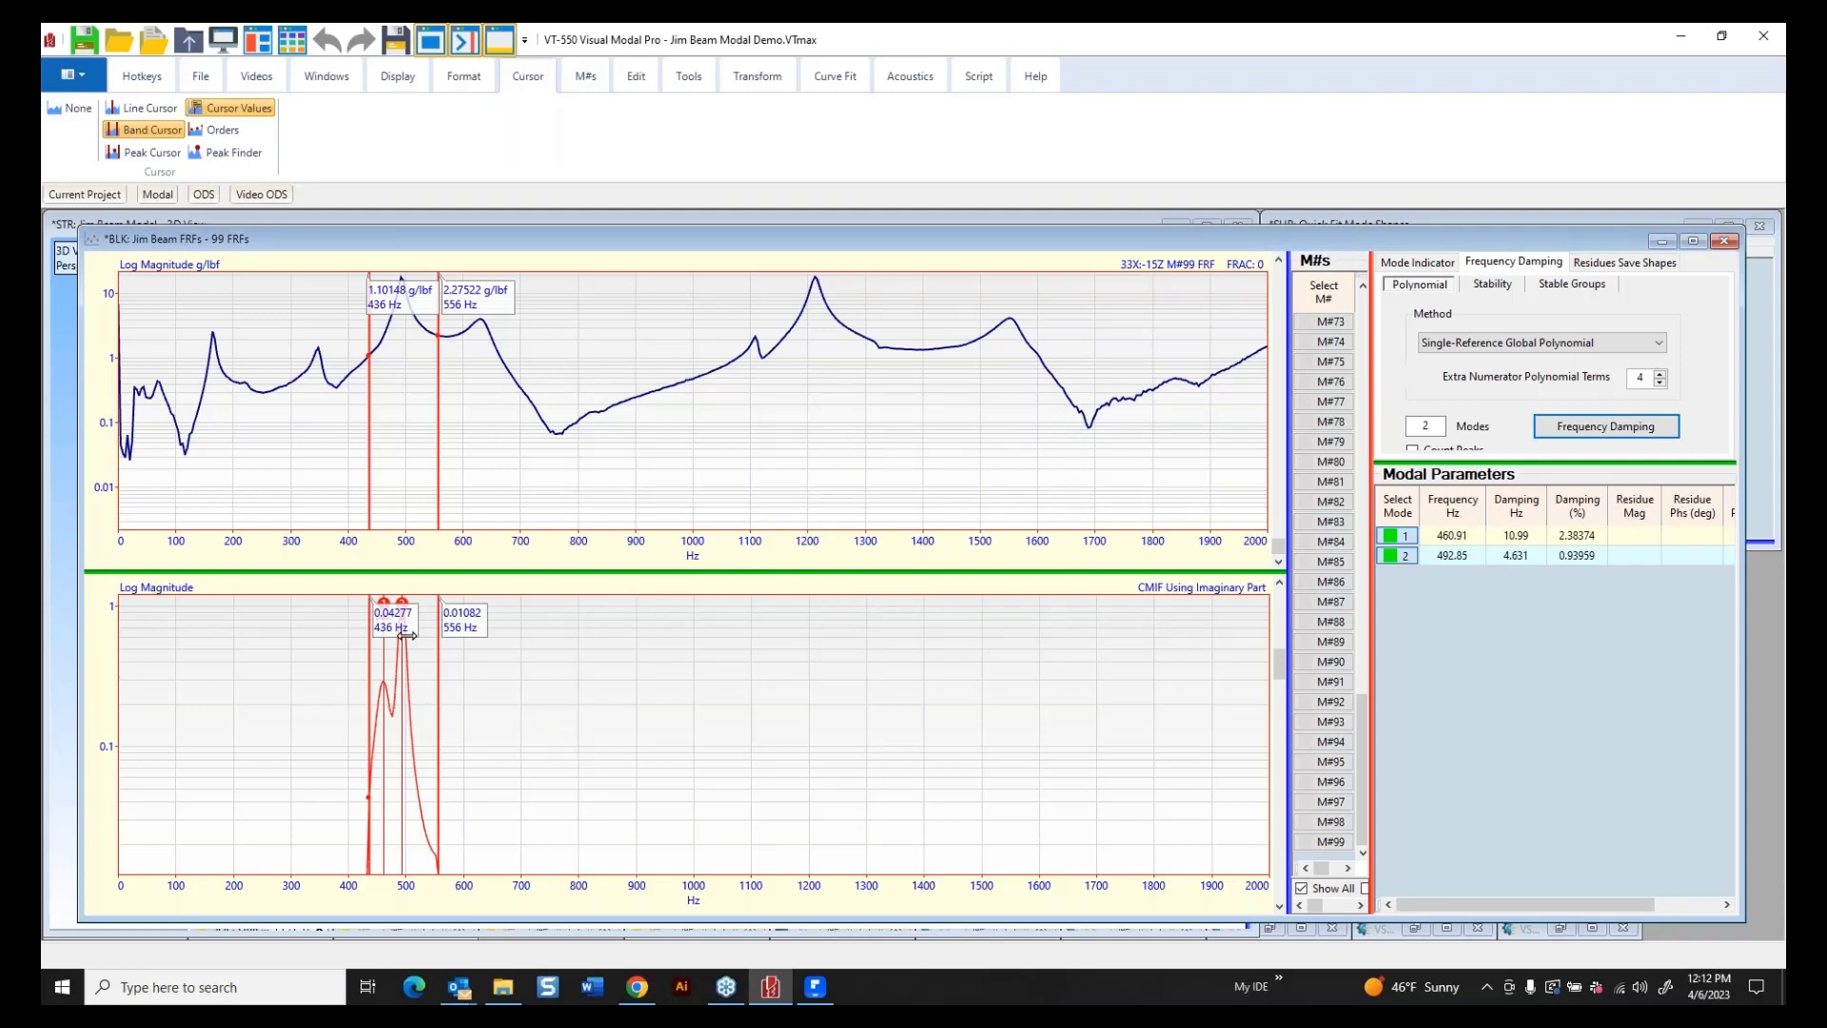
pyautogui.moveTo(400, 626); pyautogui.dragTo(281, 661)
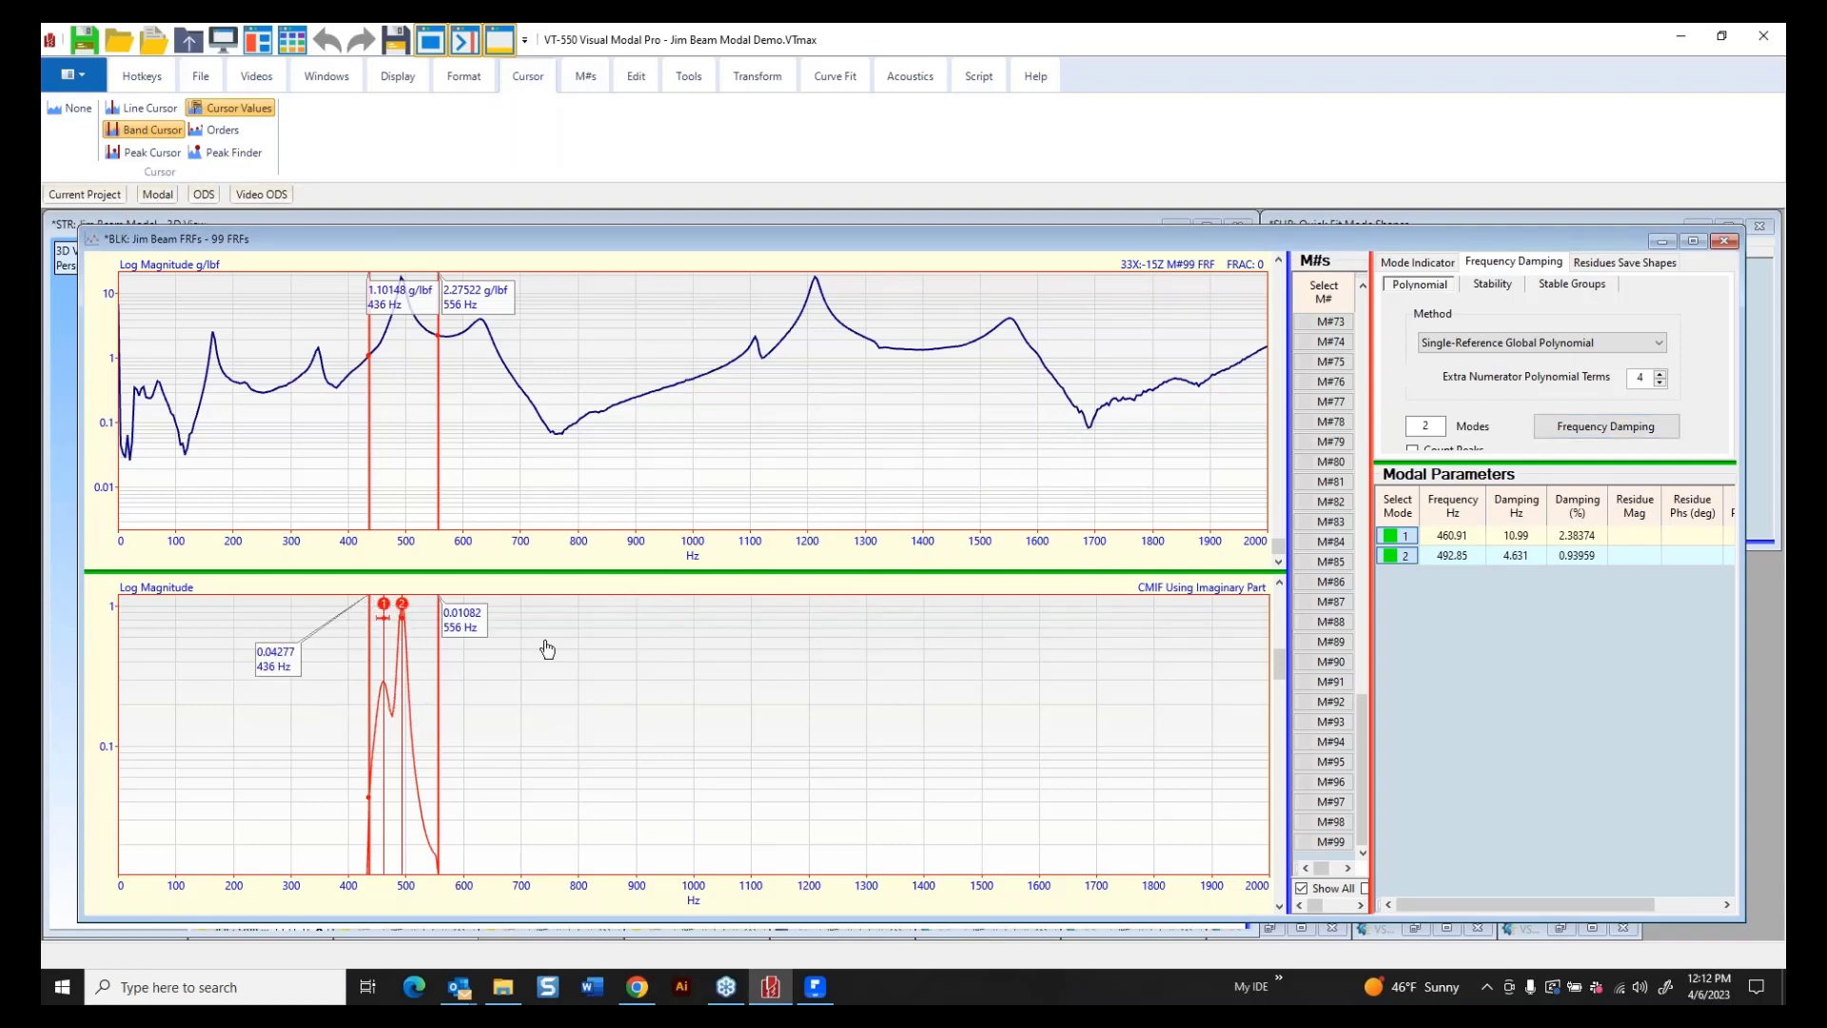
pyautogui.moveTo(453, 630); pyautogui.dragTo(483, 660)
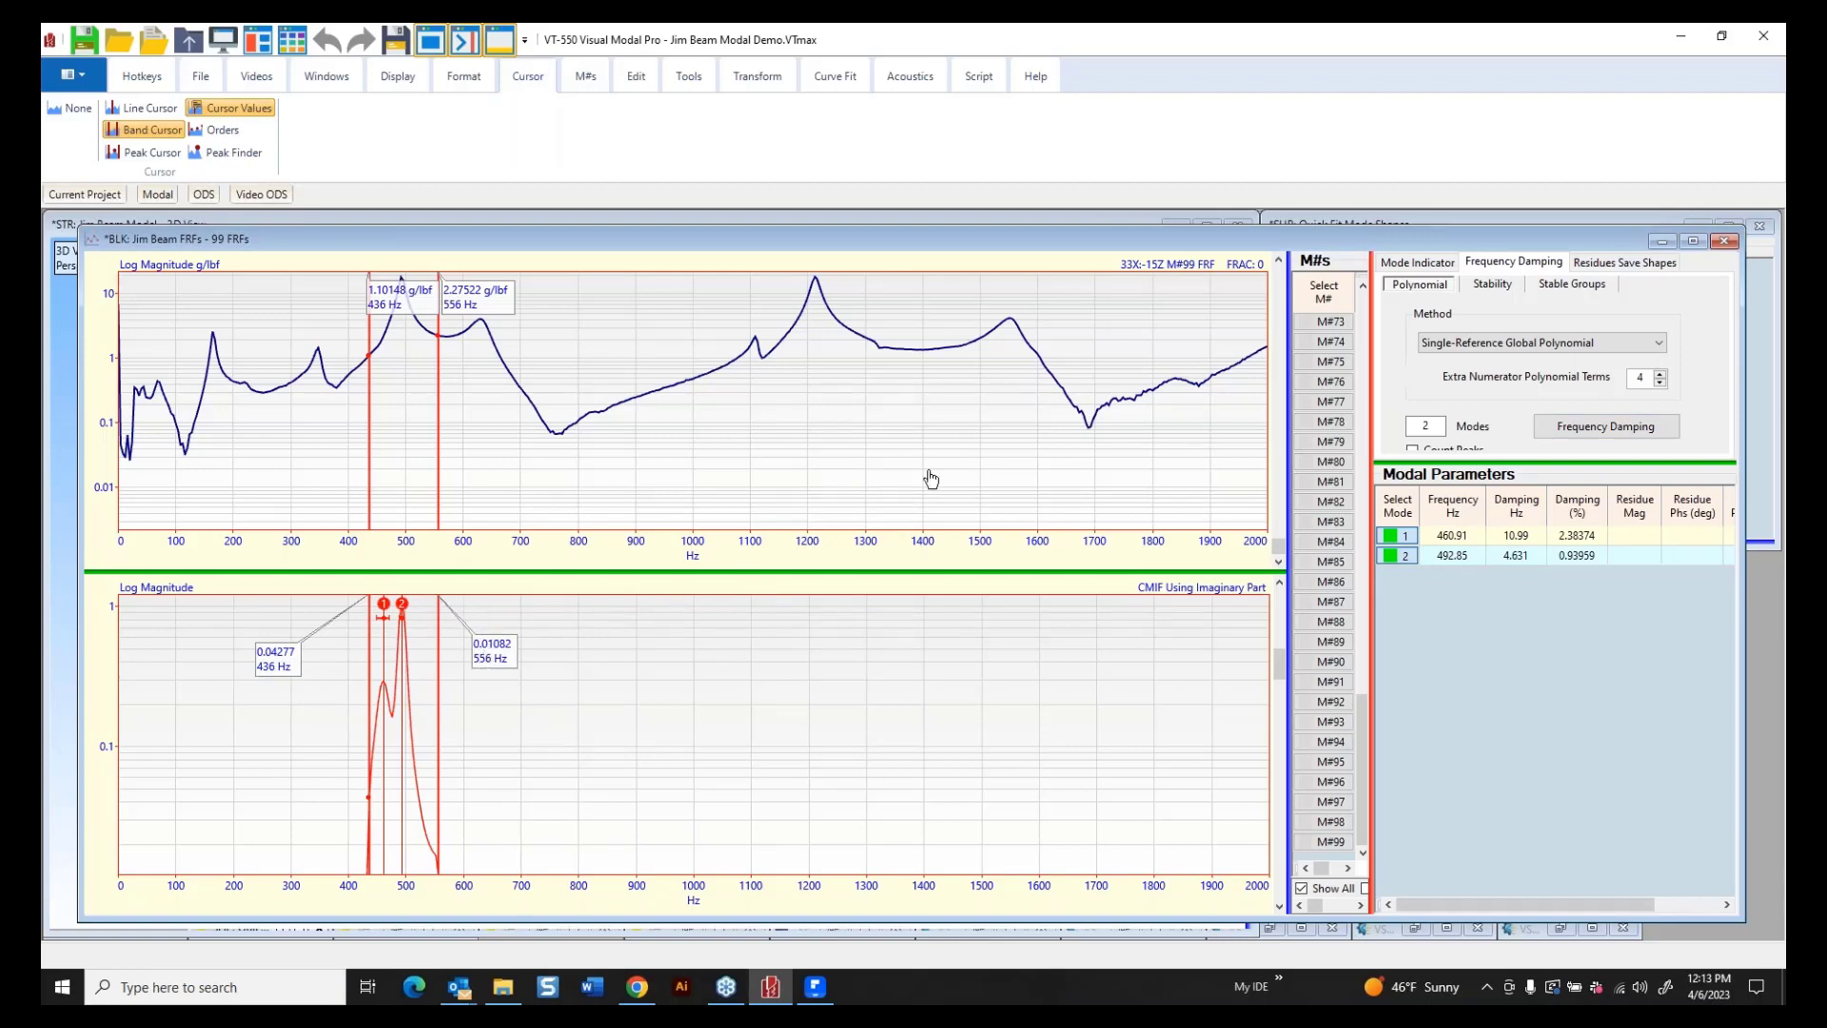
# Calculate the residues of the two modes in the cursor band with Single-Reference Polynomial, and accept the confirmation.
pyautogui.click(1621, 264)
pyautogui.click(1454, 382)
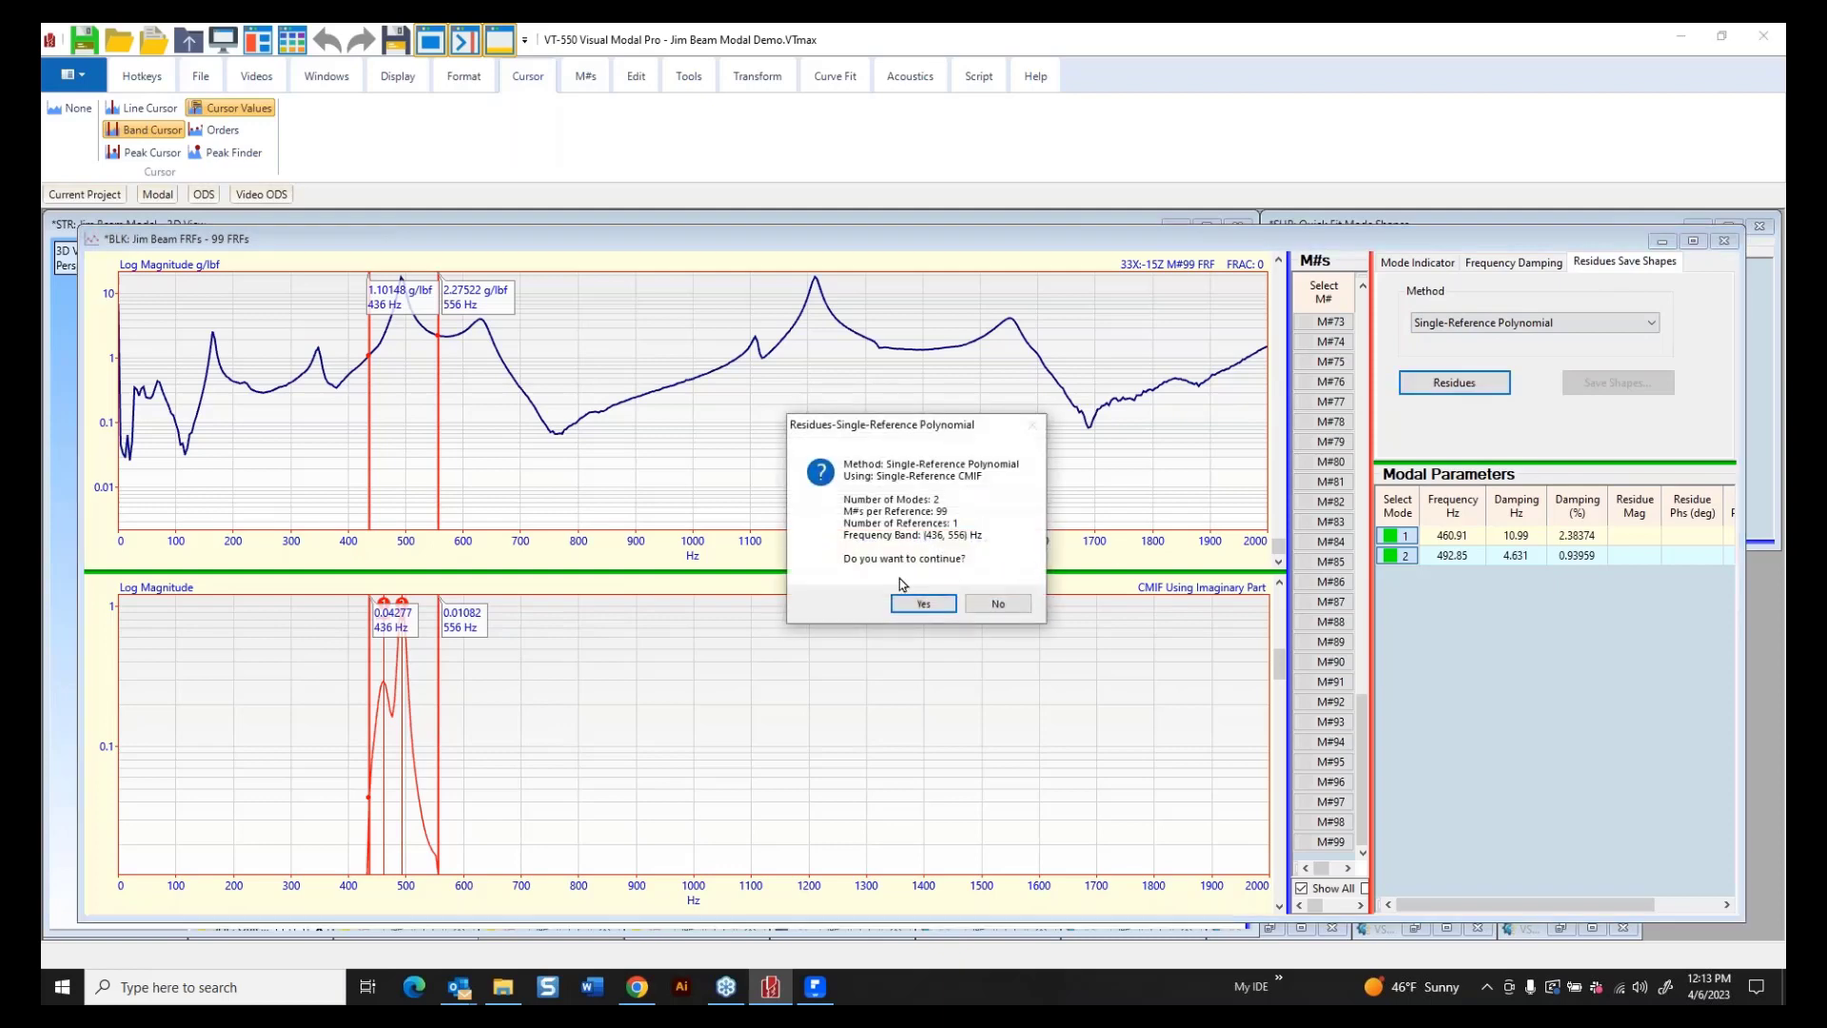
pyautogui.click(927, 603)
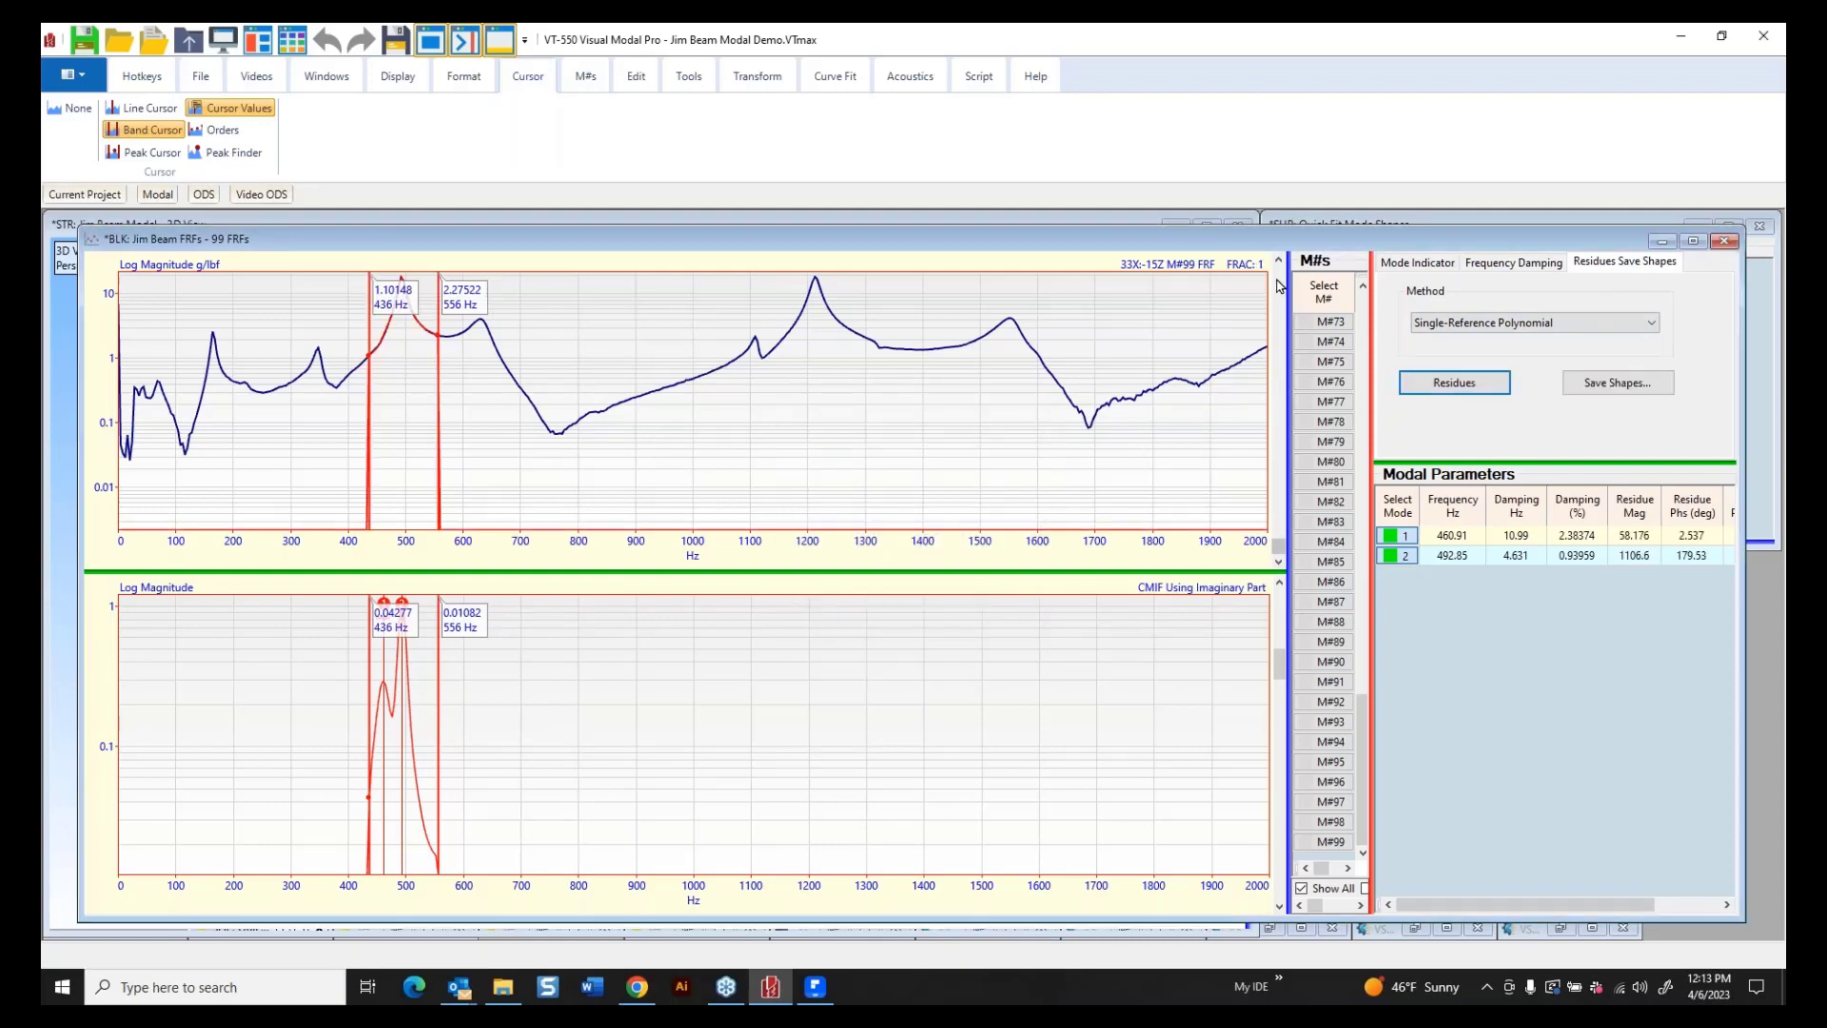
# Review the band's red fit curve against the measured data on Jim Beam FRFs M#2, M#1 and M#21.
pyautogui.moveTo(1280, 548); pyautogui.dragTo(1278, 284)
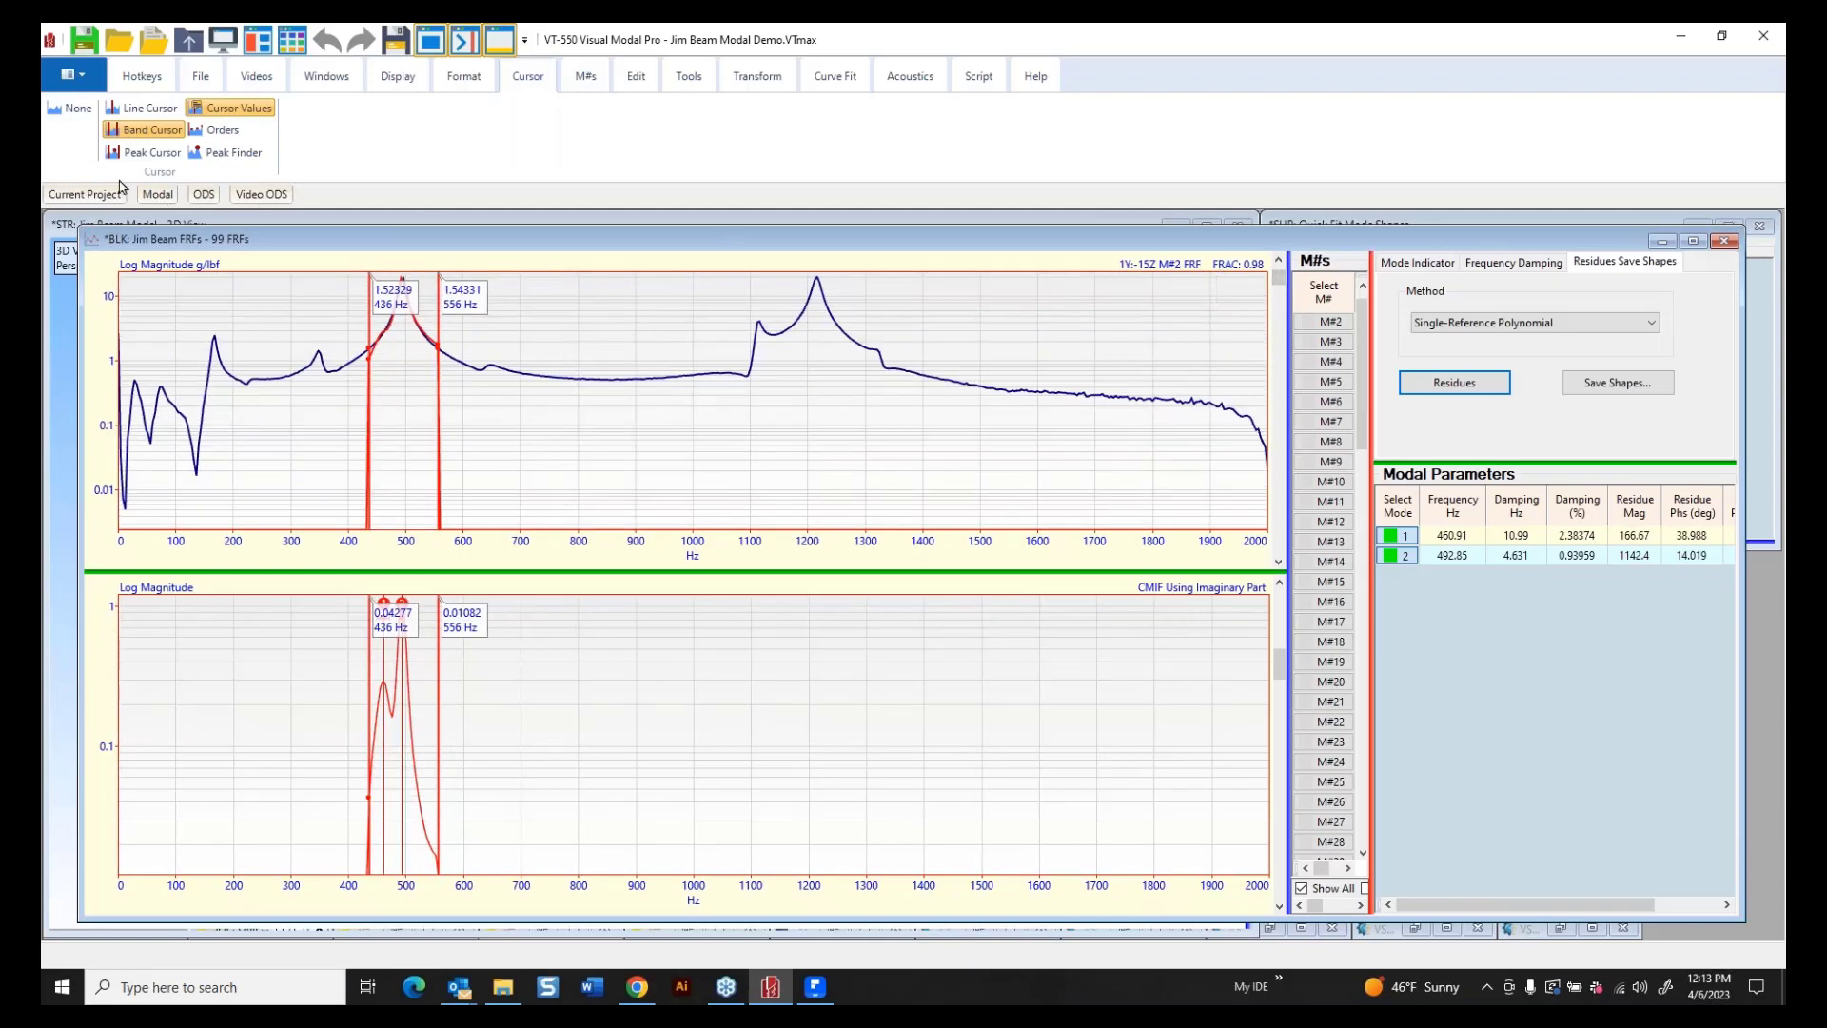
pyautogui.click(152, 83)
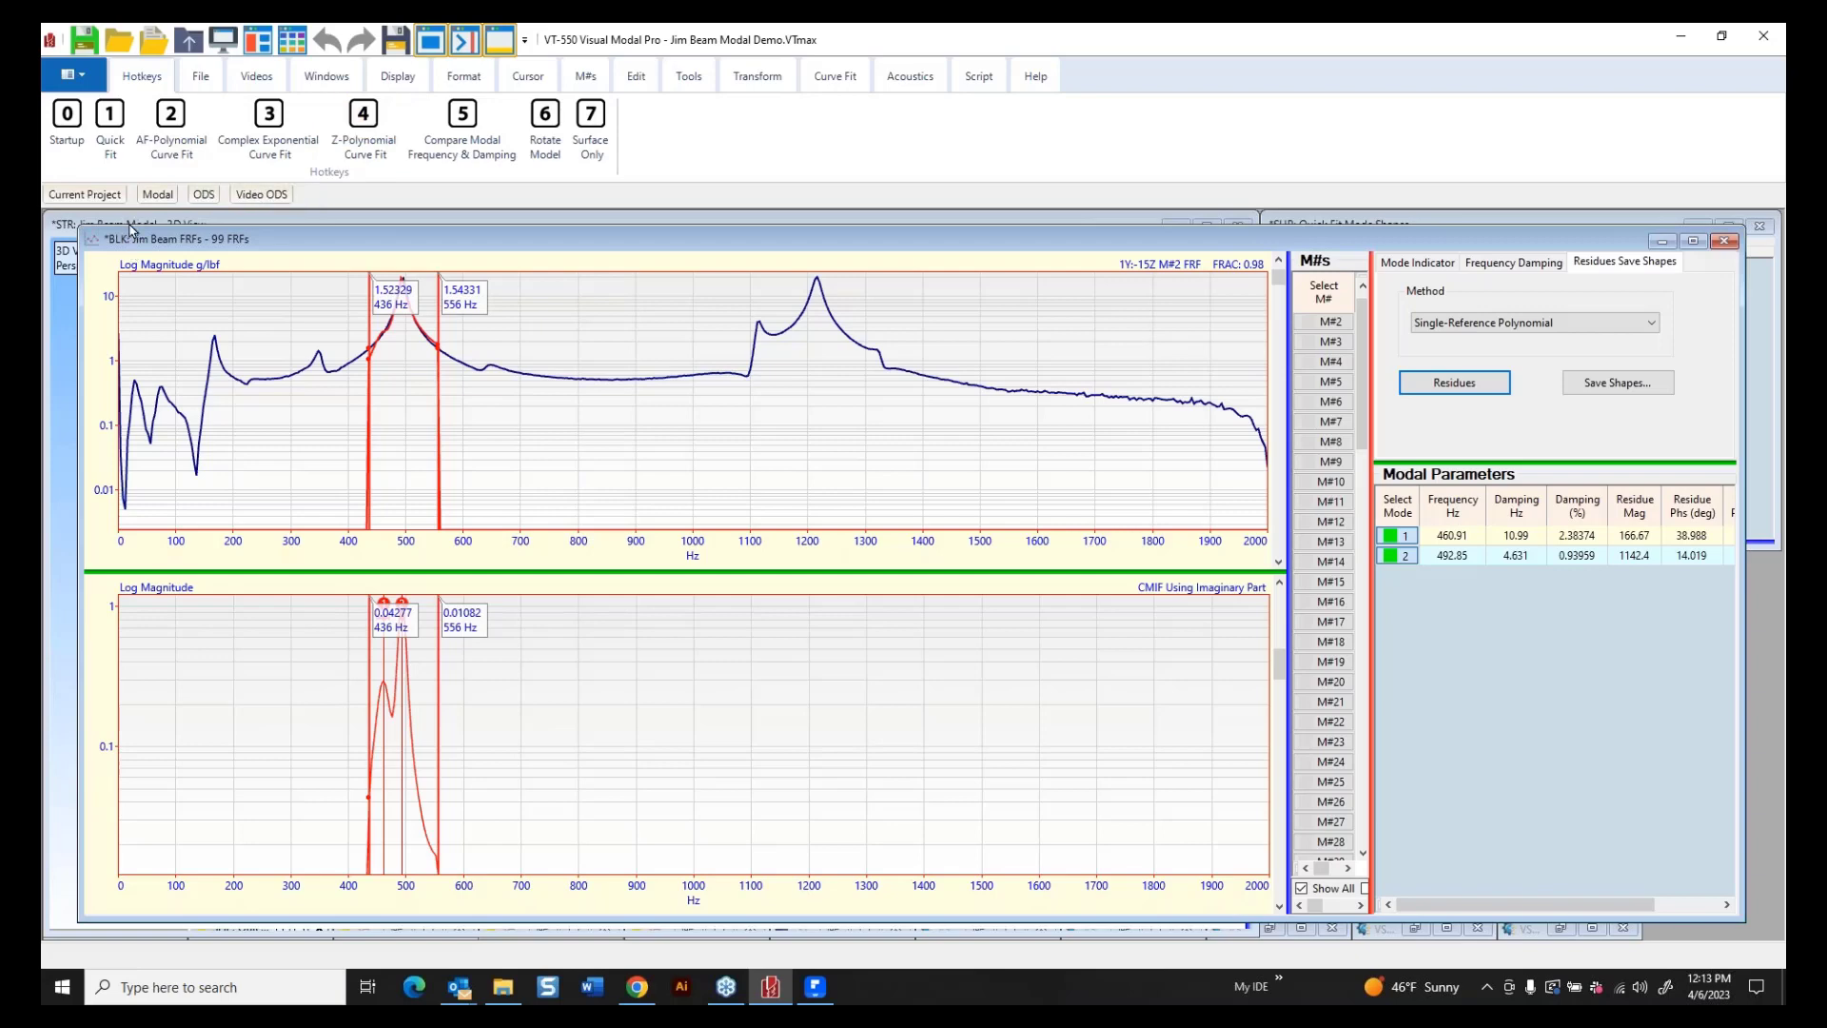
pyautogui.click(1280, 277)
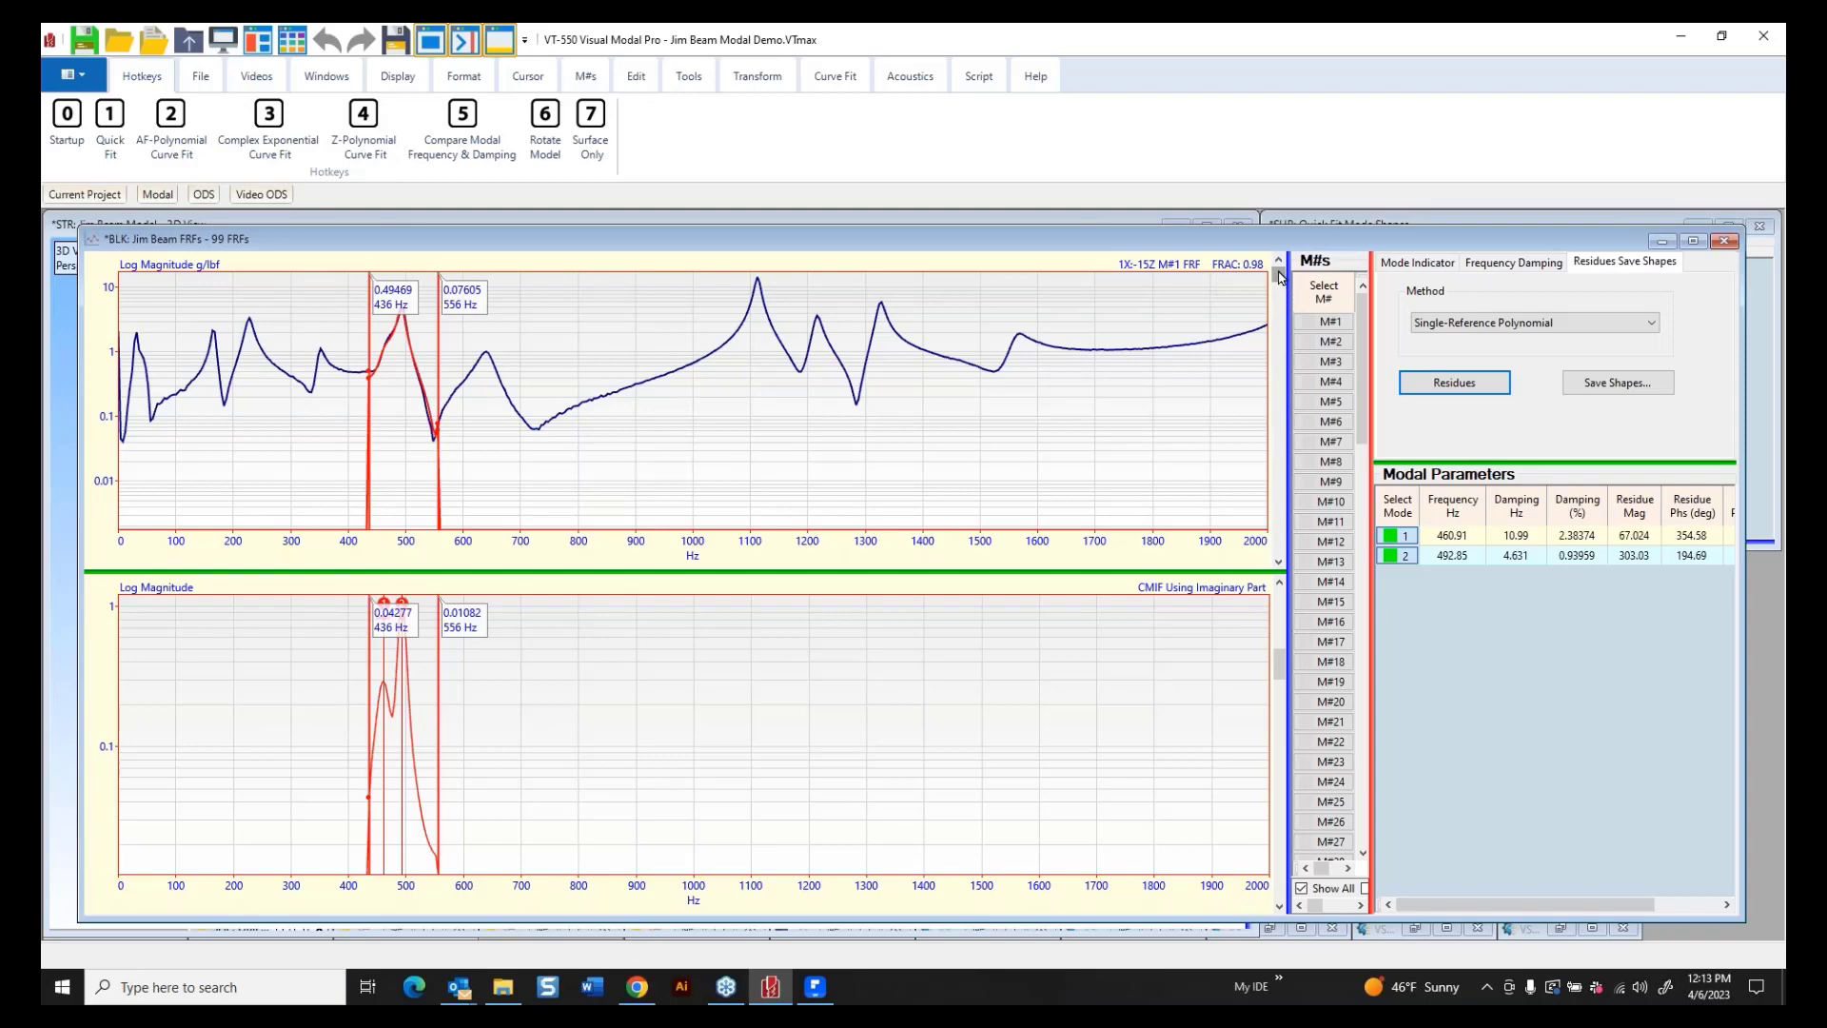
pyautogui.moveTo(1280, 276); pyautogui.dragTo(1281, 333)
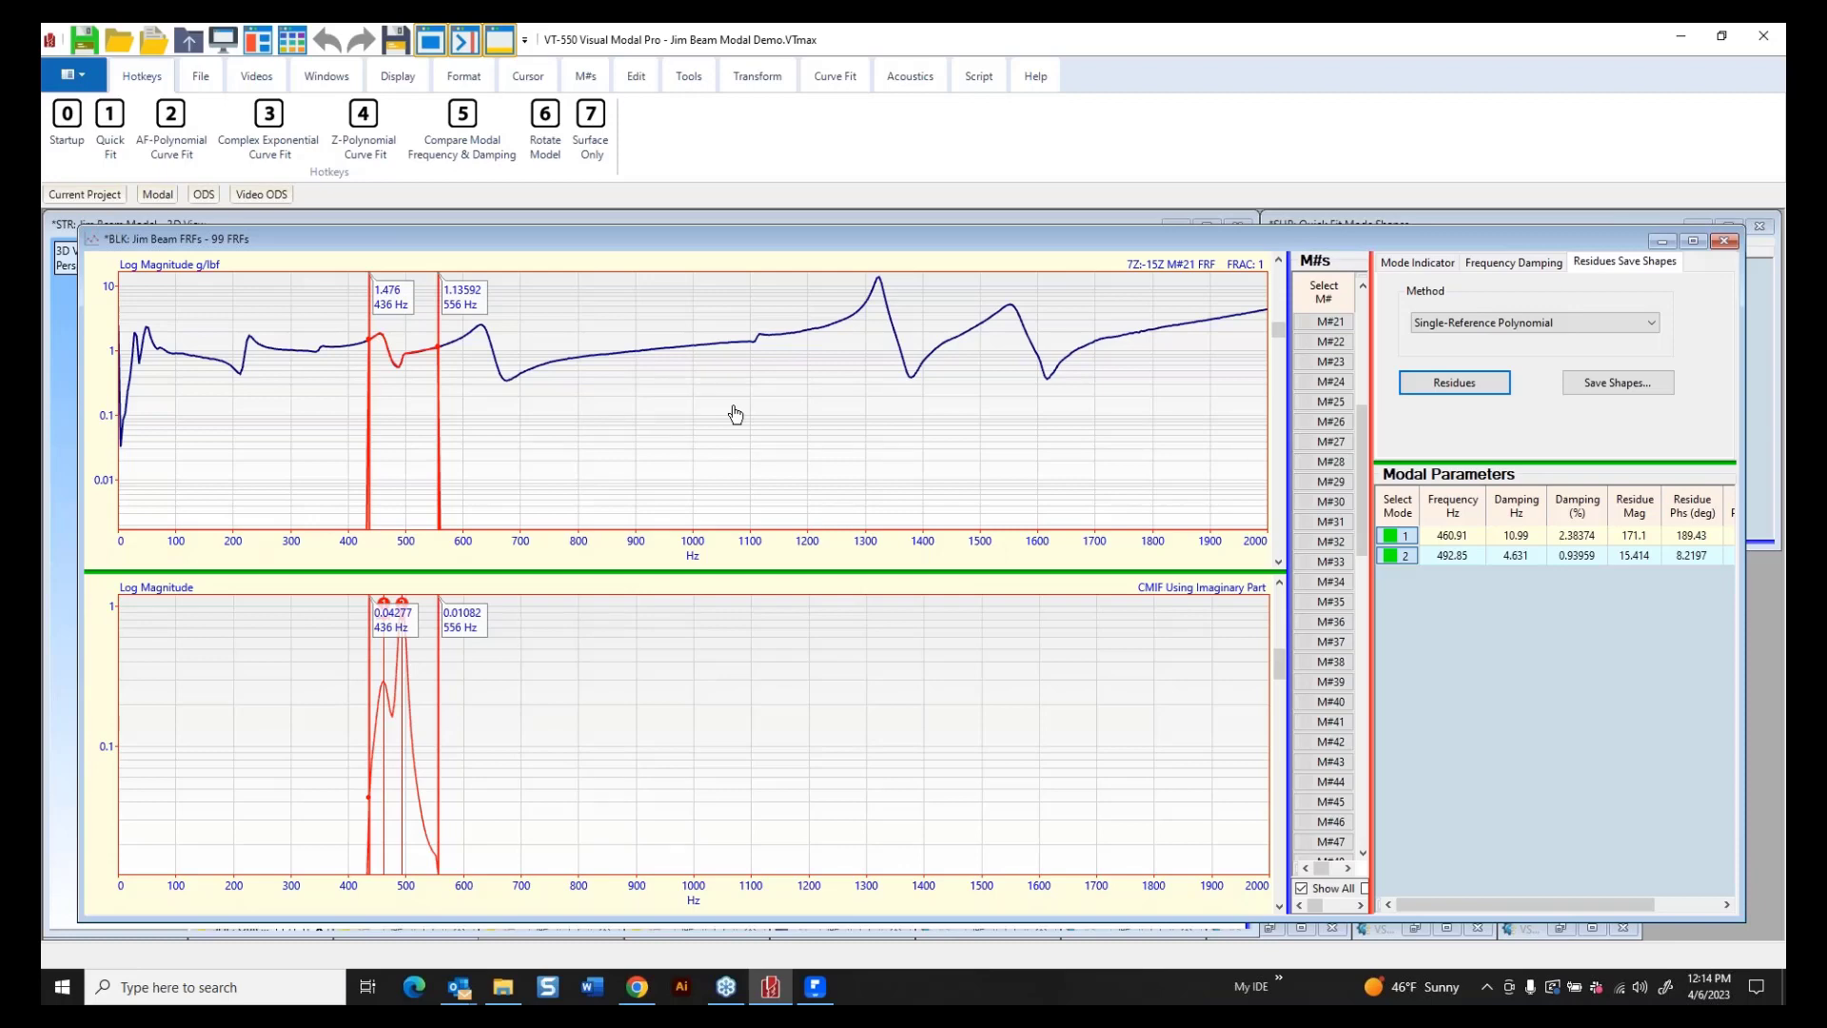
# Compare modal frequency and damping across the four Jim Beam shape tables, and rerun the Quick Fit mode shape display.
pyautogui.click(459, 128)
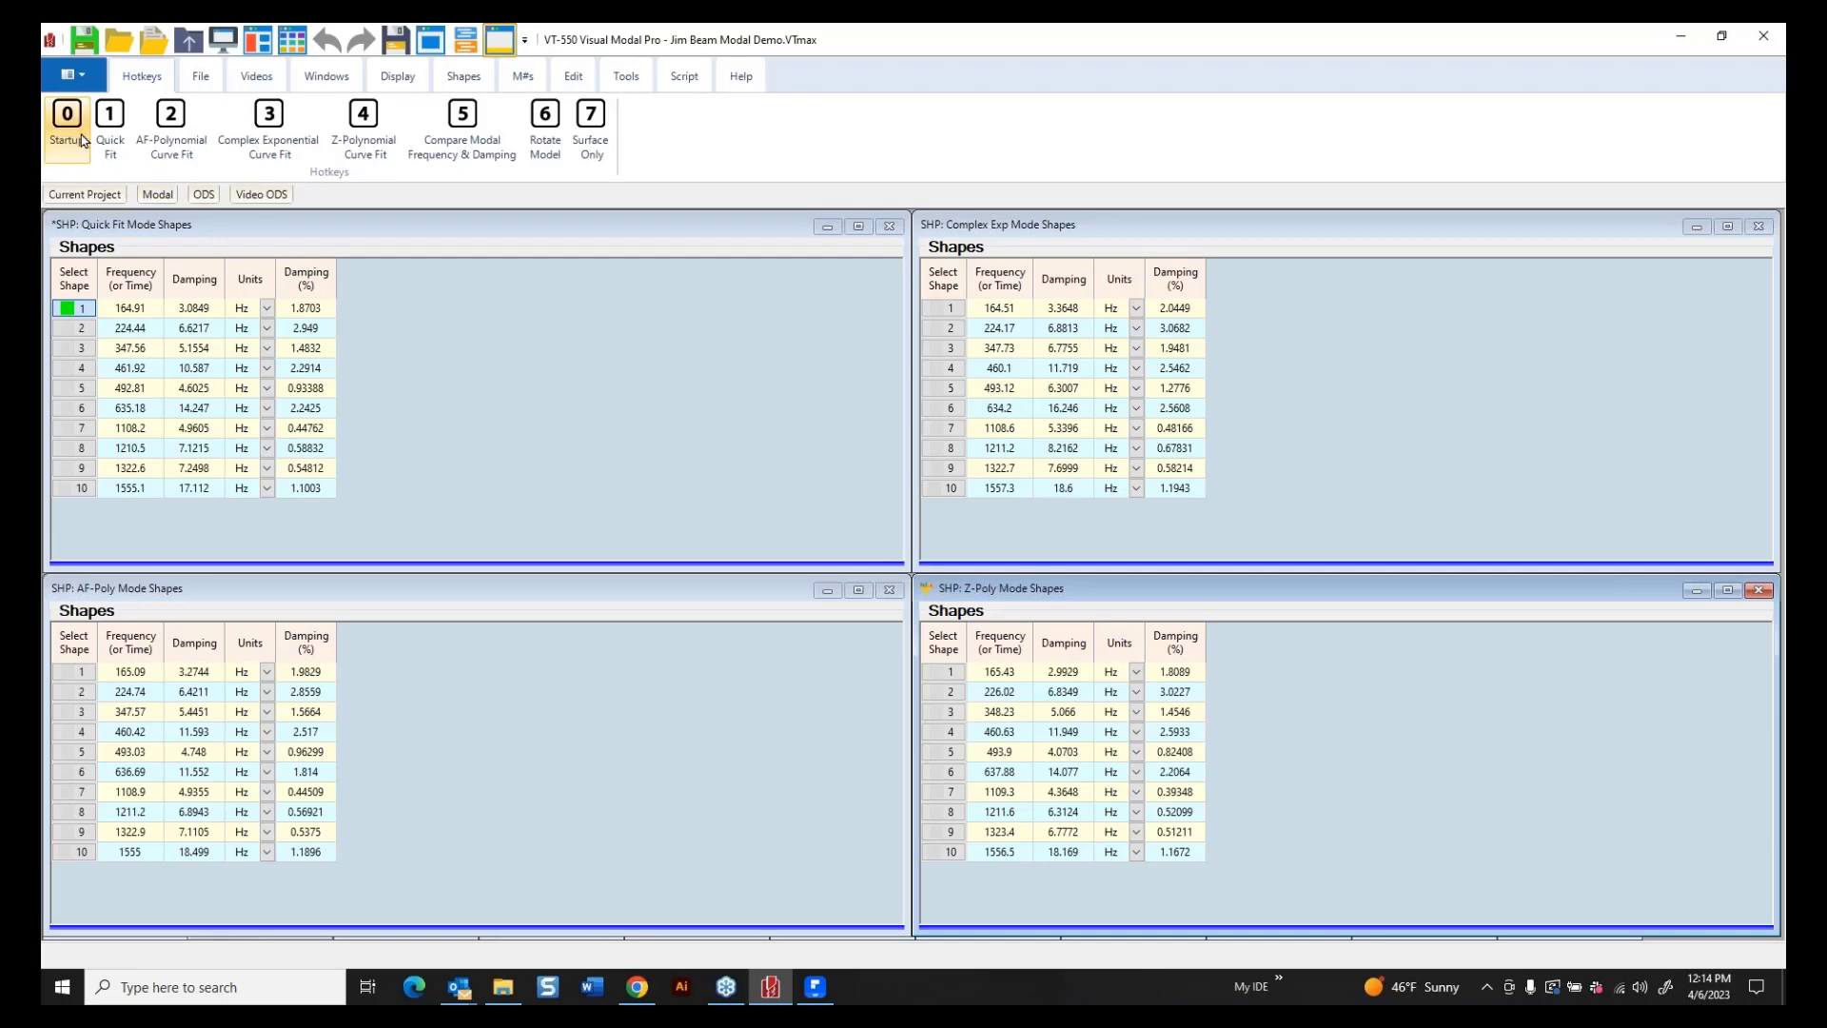
pyautogui.click(103, 116)
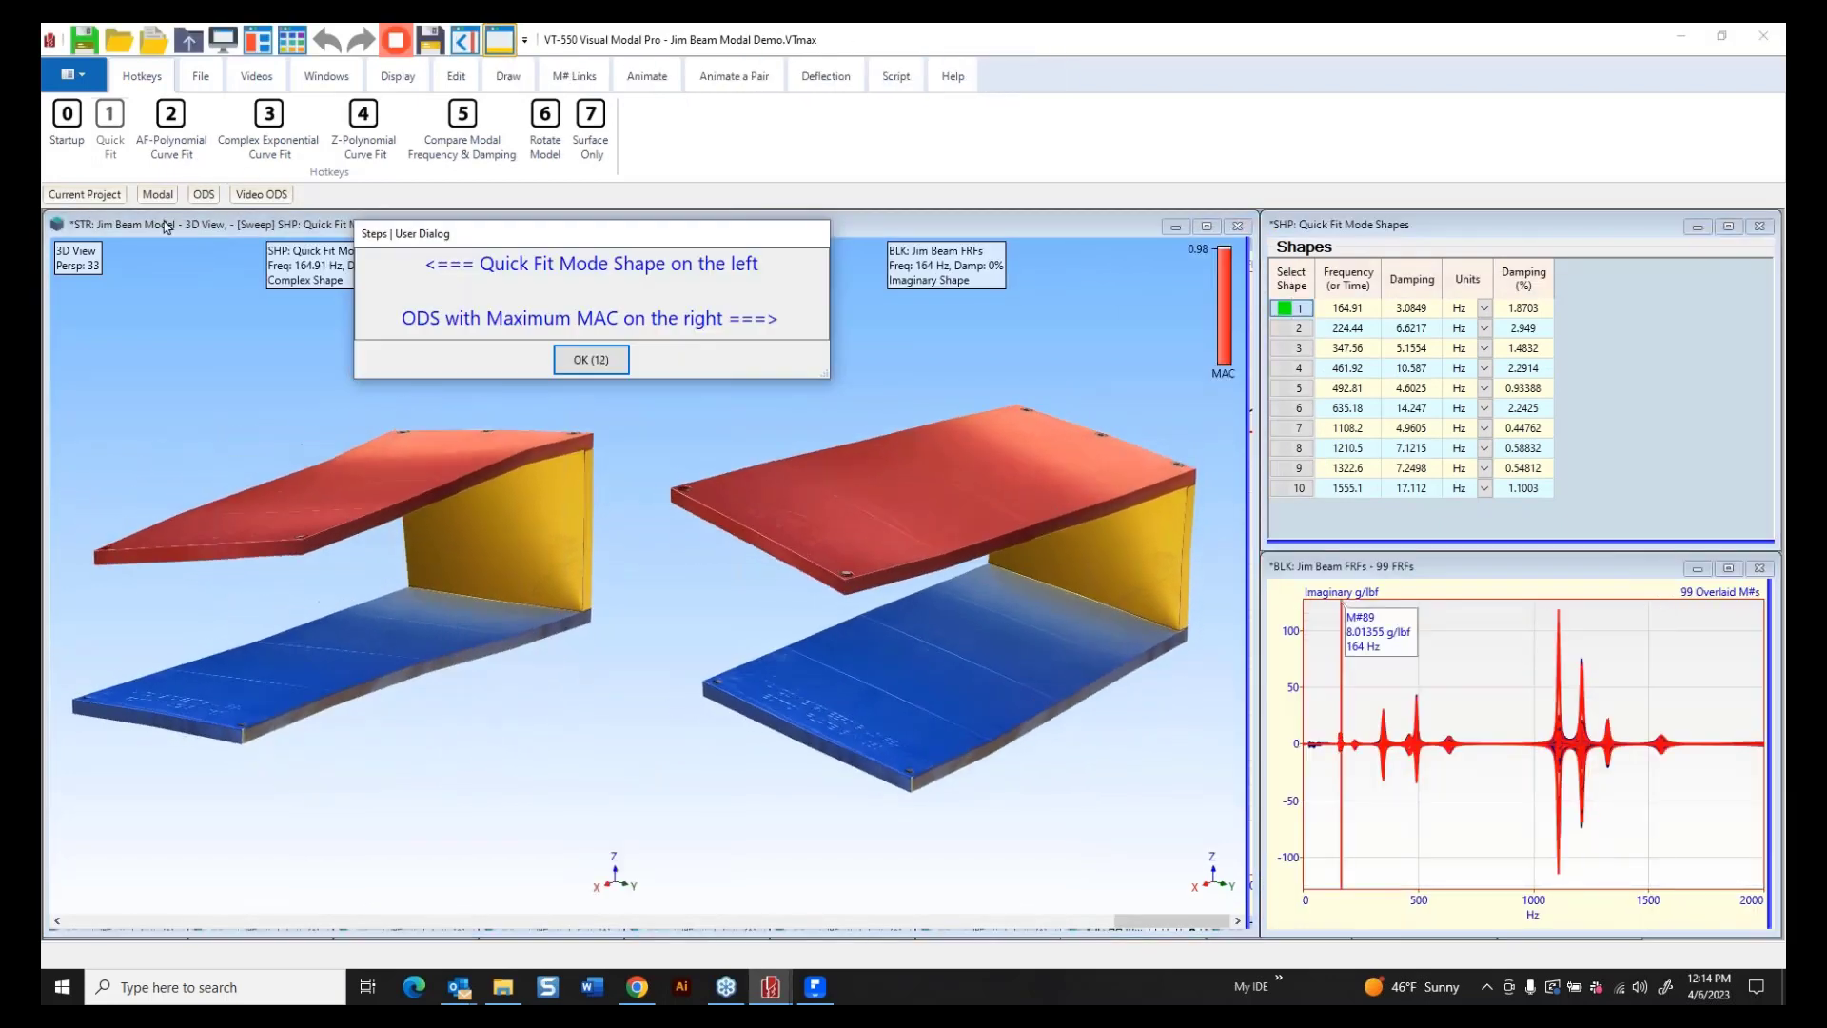
pyautogui.click(591, 360)
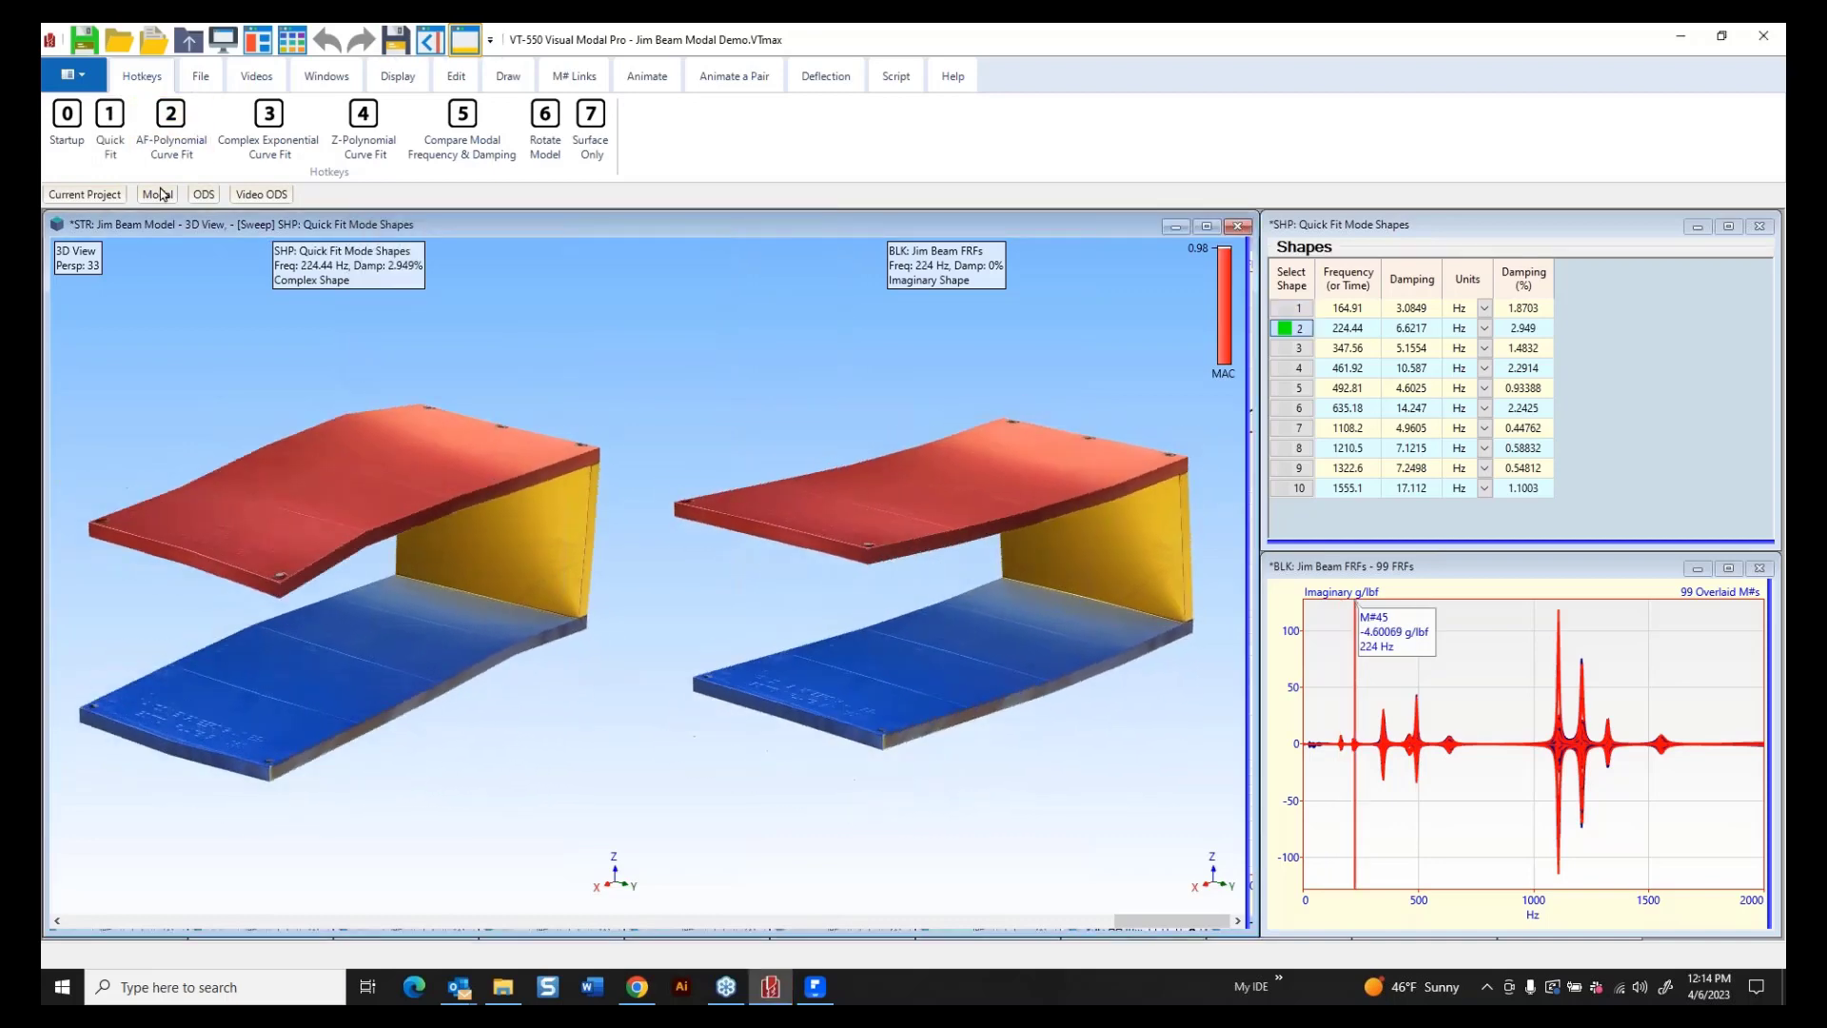
# Open the Vibrant Beam Modal Demo project, decline opening it as a DEMO project, and acknowledge the startup message.
pyautogui.click(158, 195)
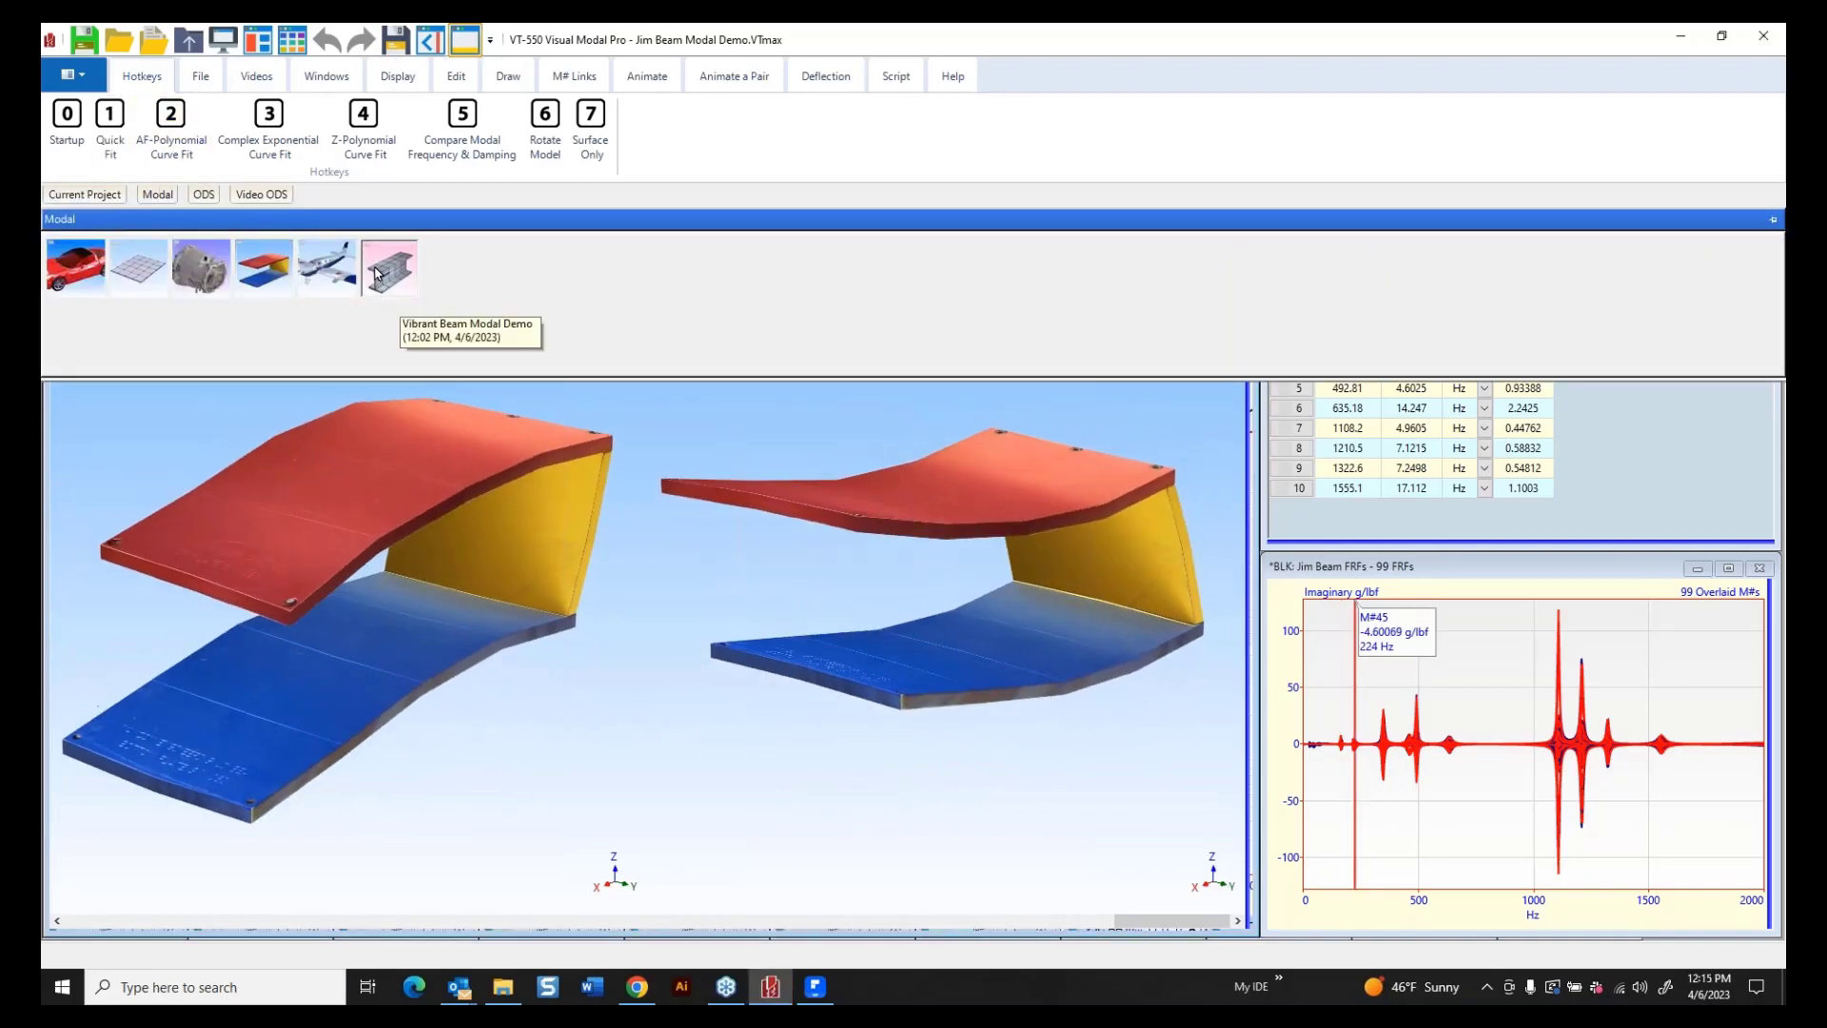
pyautogui.click(381, 281)
pyautogui.click(951, 585)
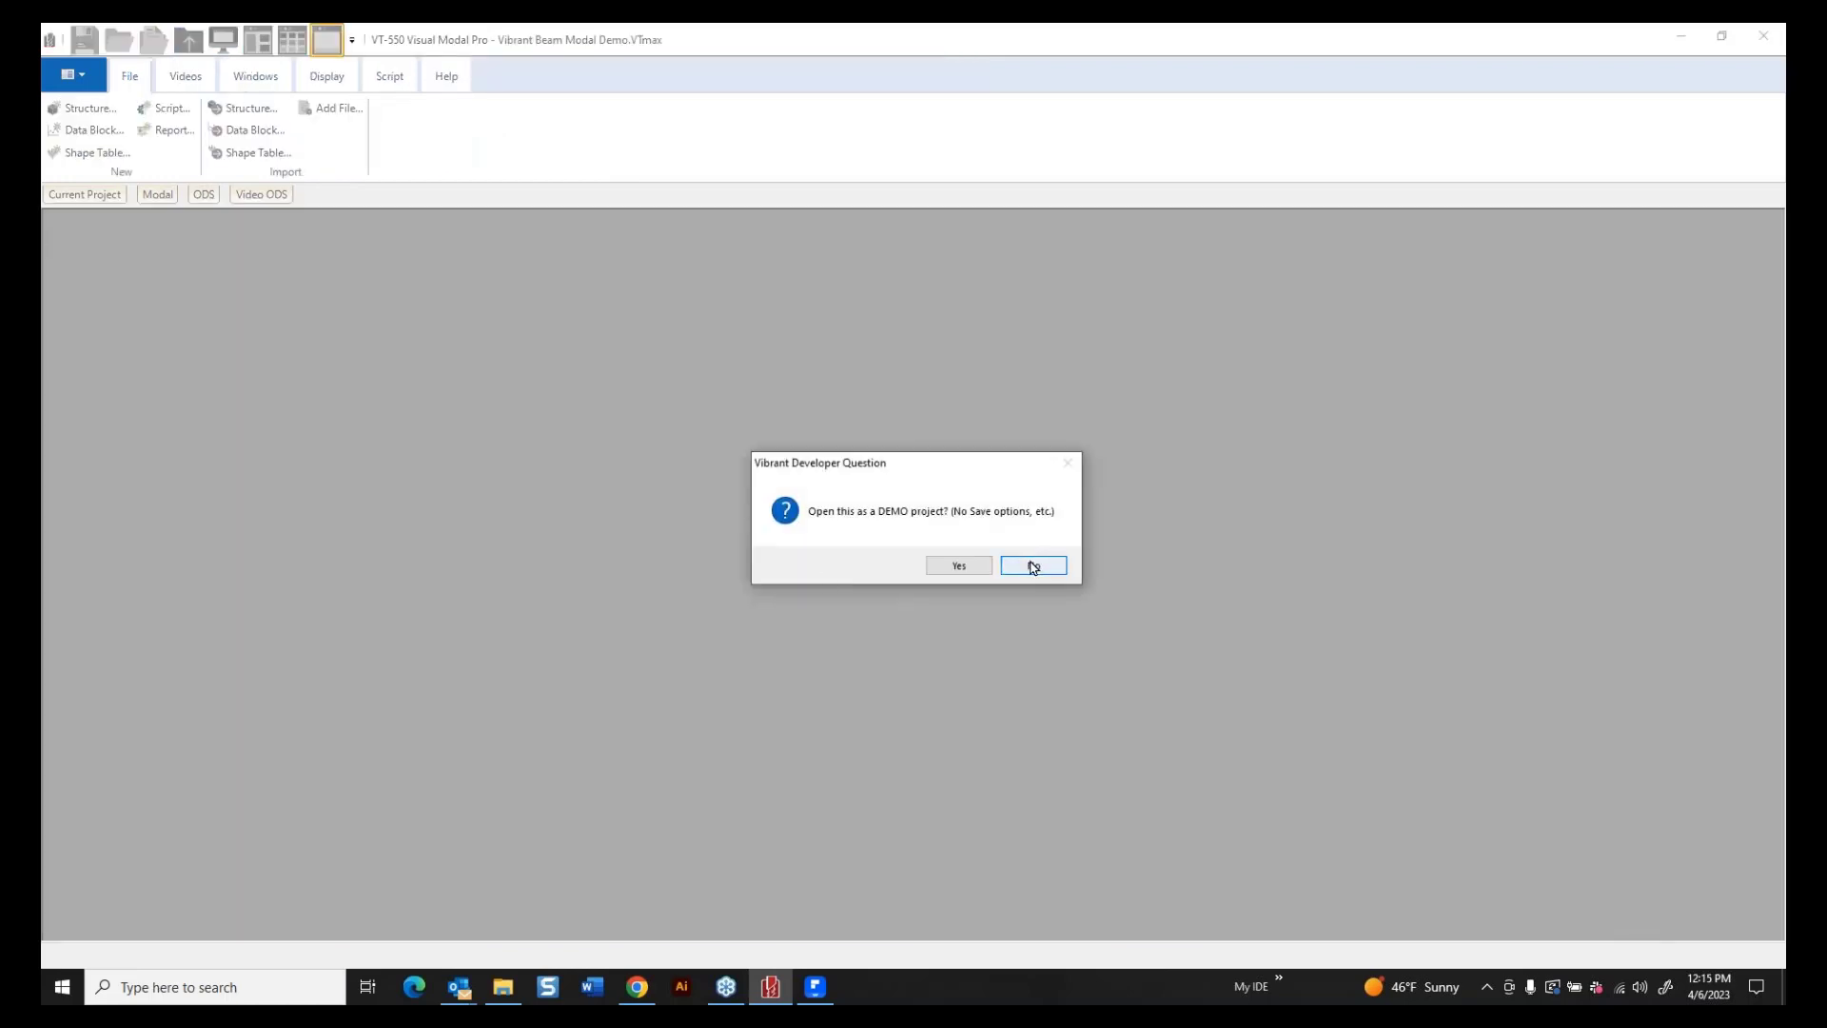
pyautogui.click(1031, 564)
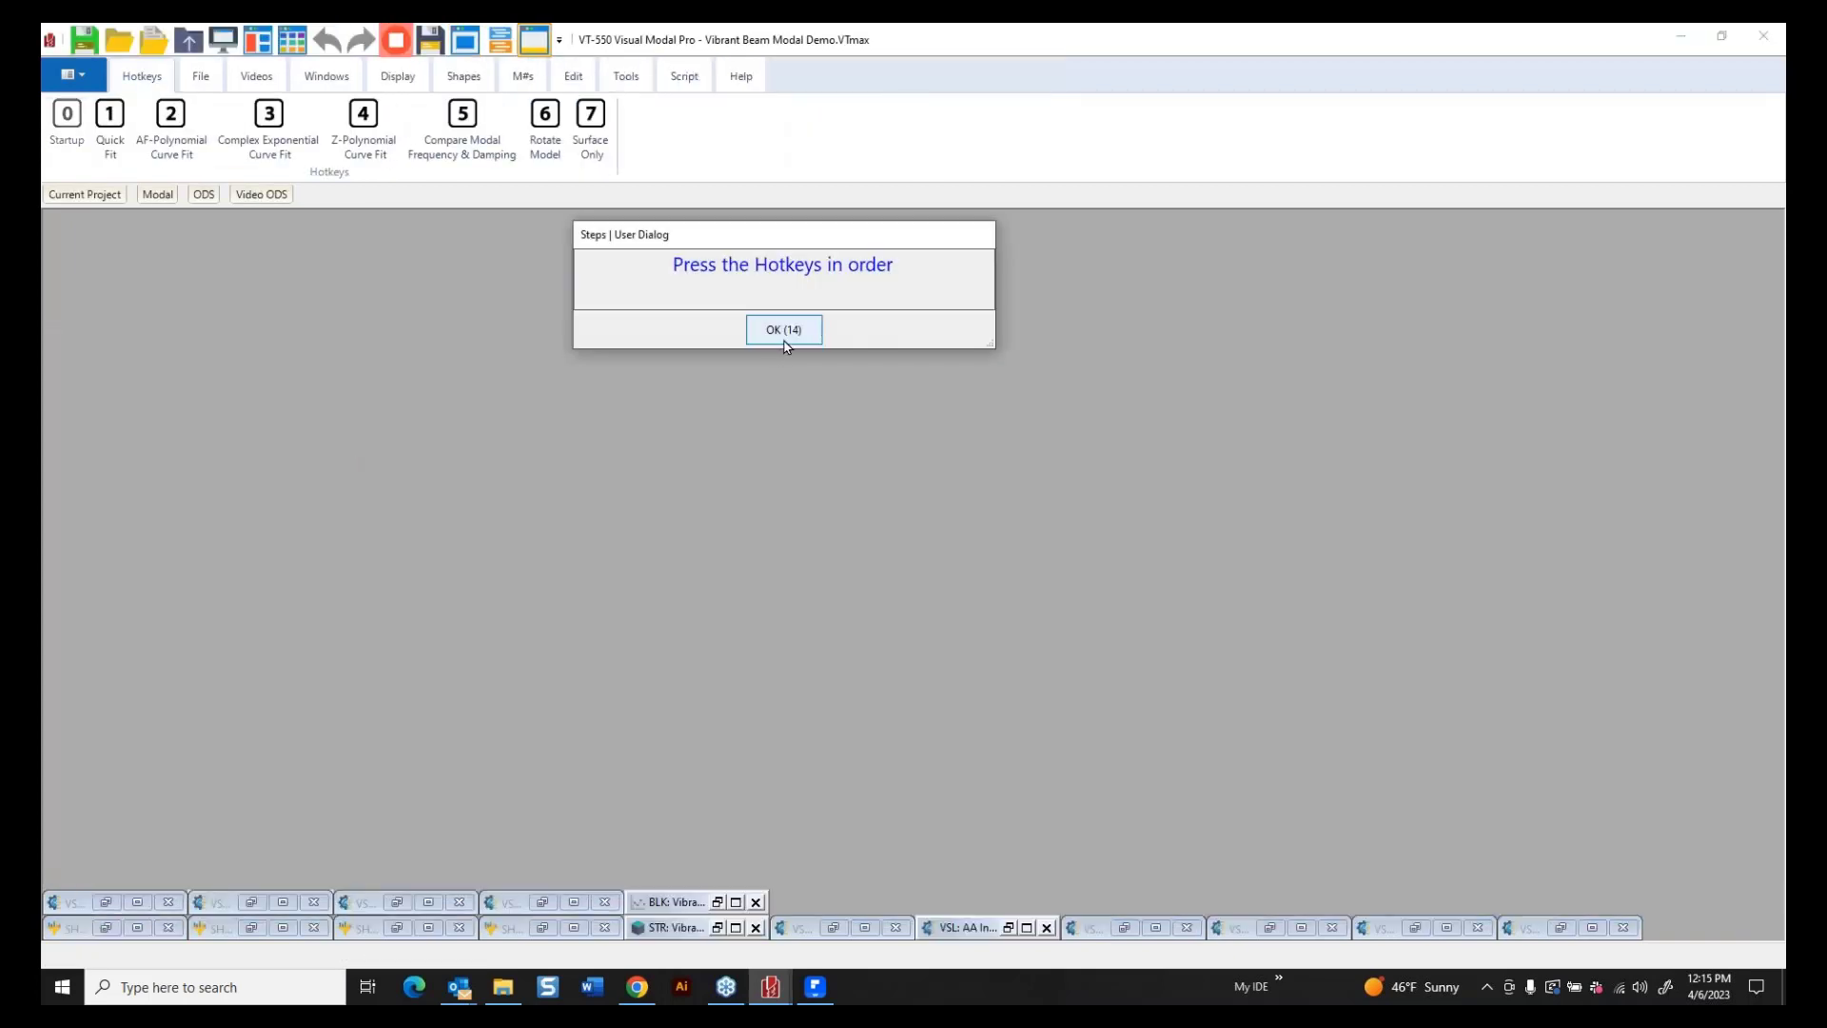
pyautogui.click(786, 340)
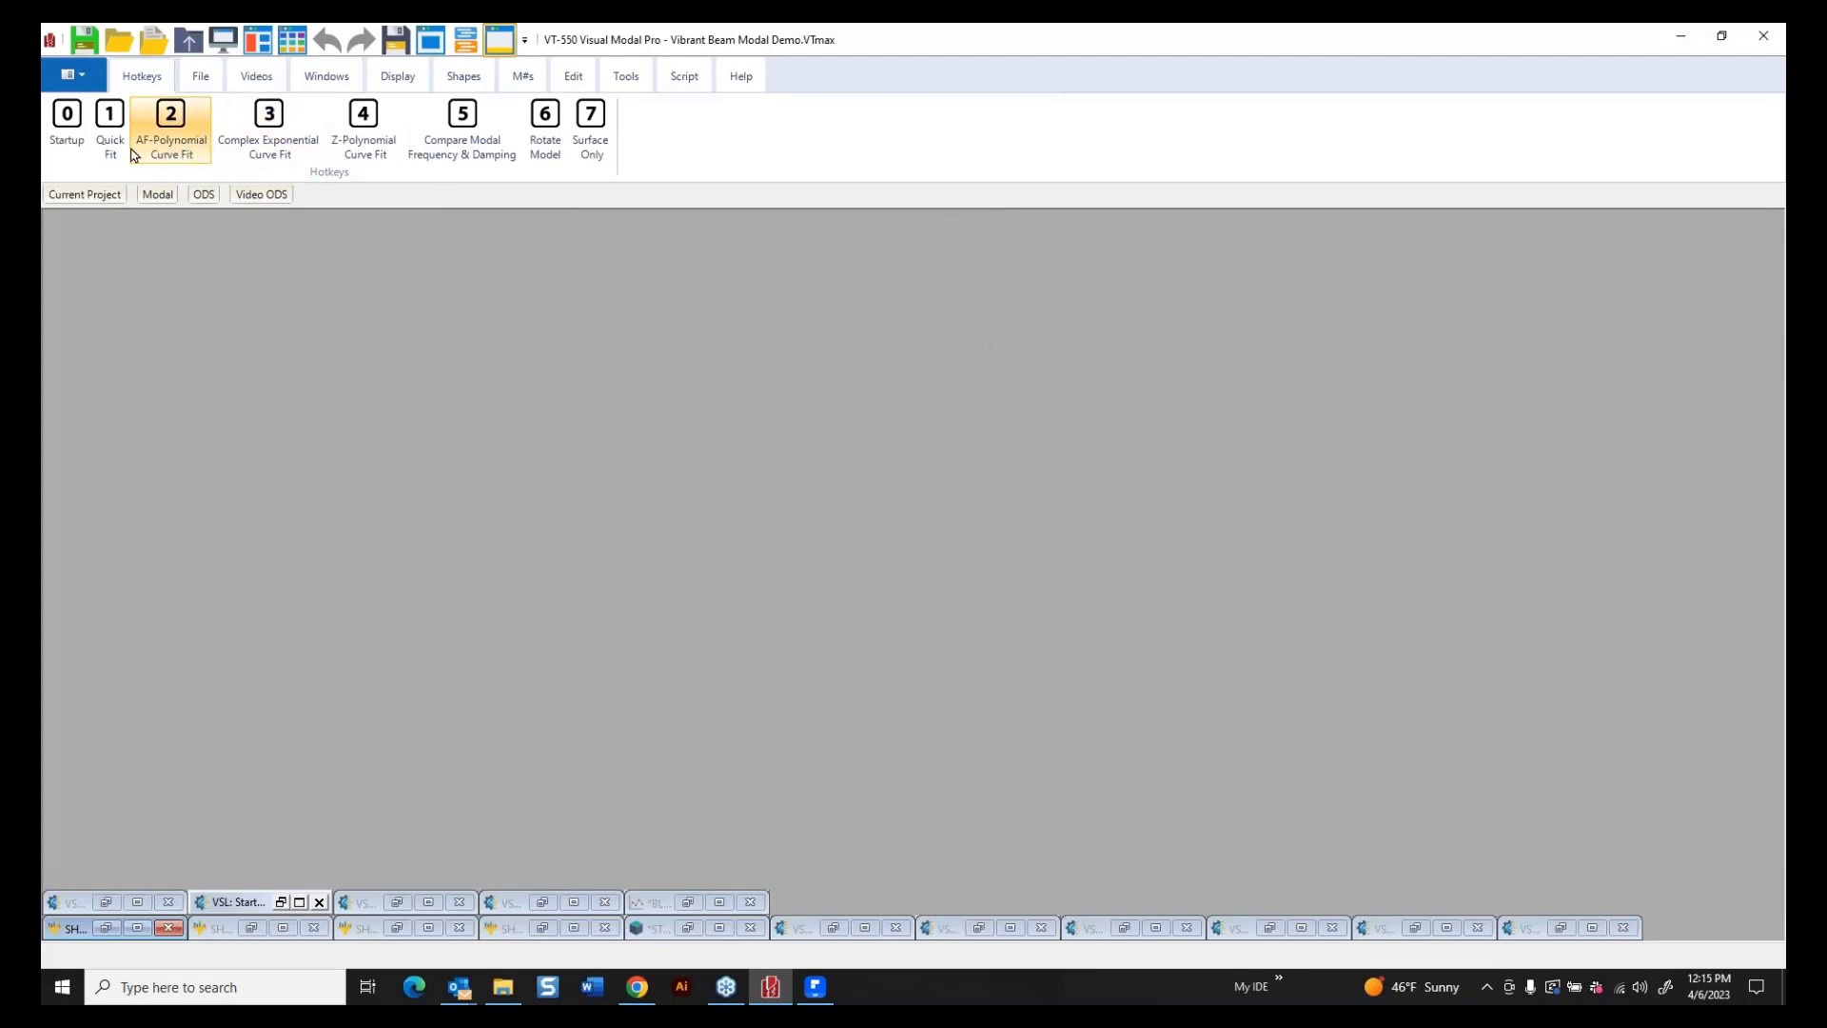
# Run Quick Fit on the Vibrant I-Beam FRFs and dismiss the mode shape comparison message.
pyautogui.click(111, 128)
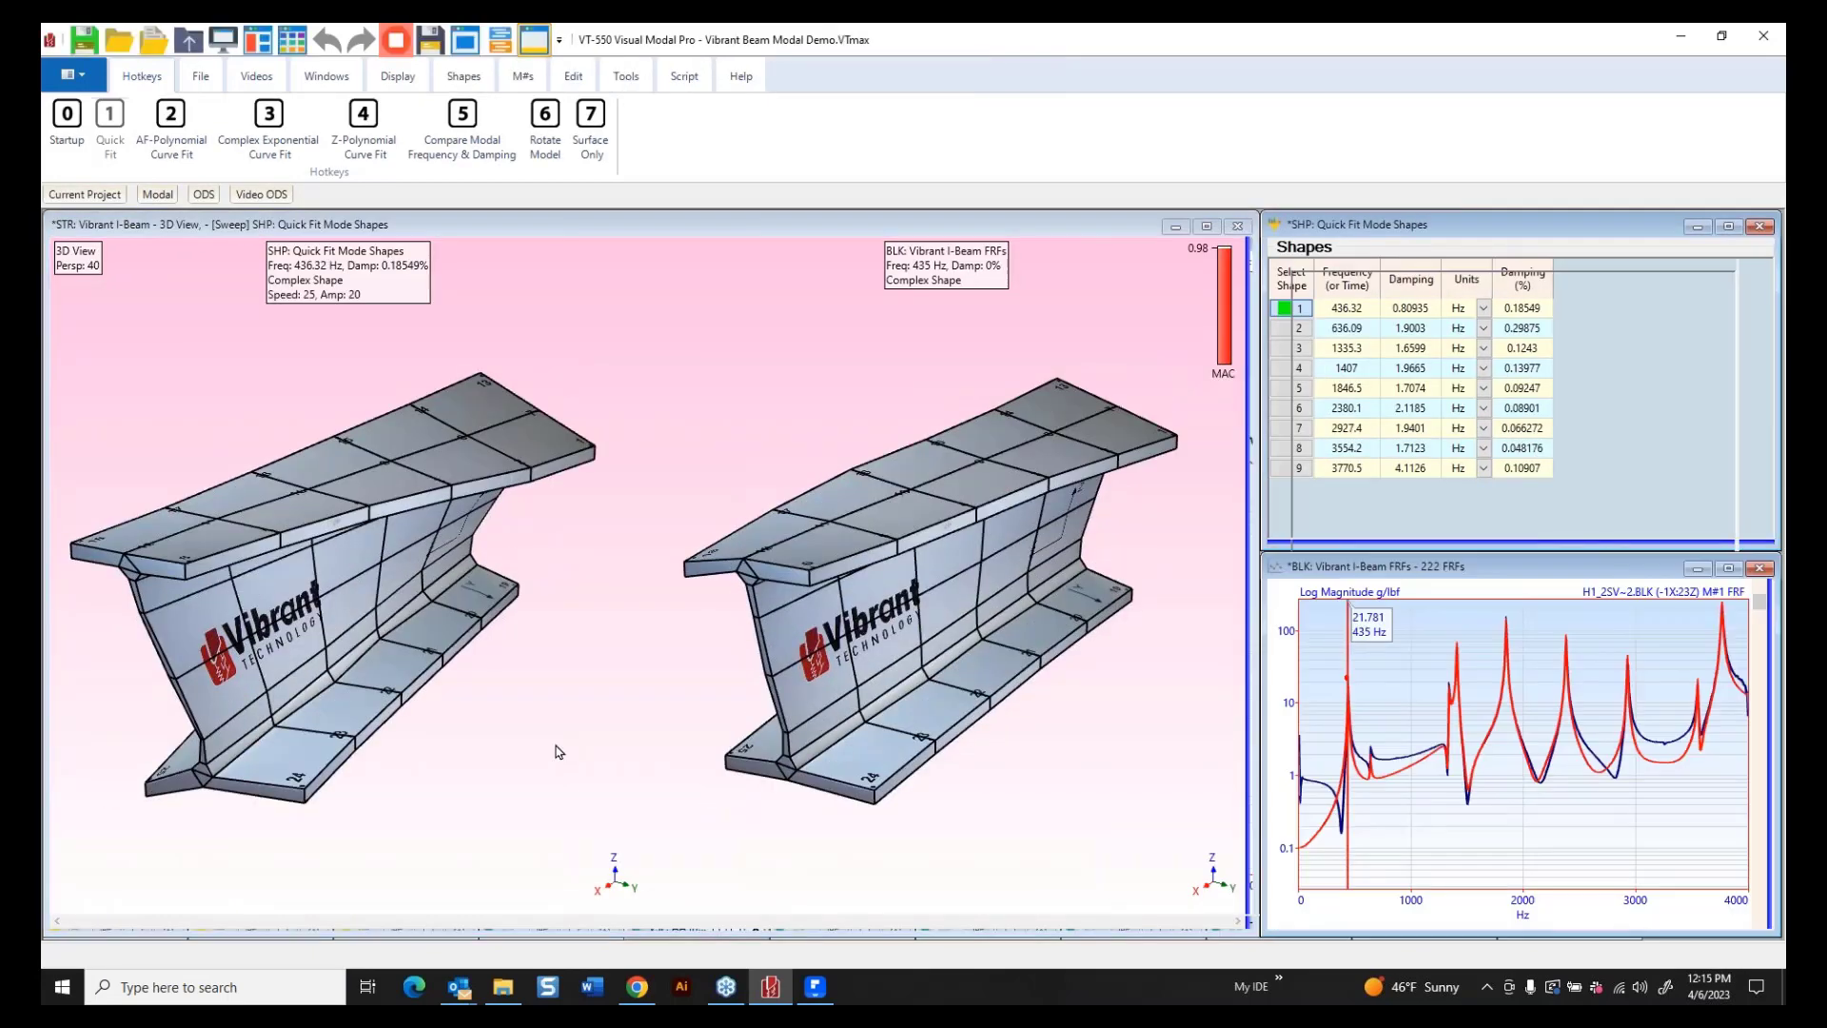
pyautogui.click(600, 368)
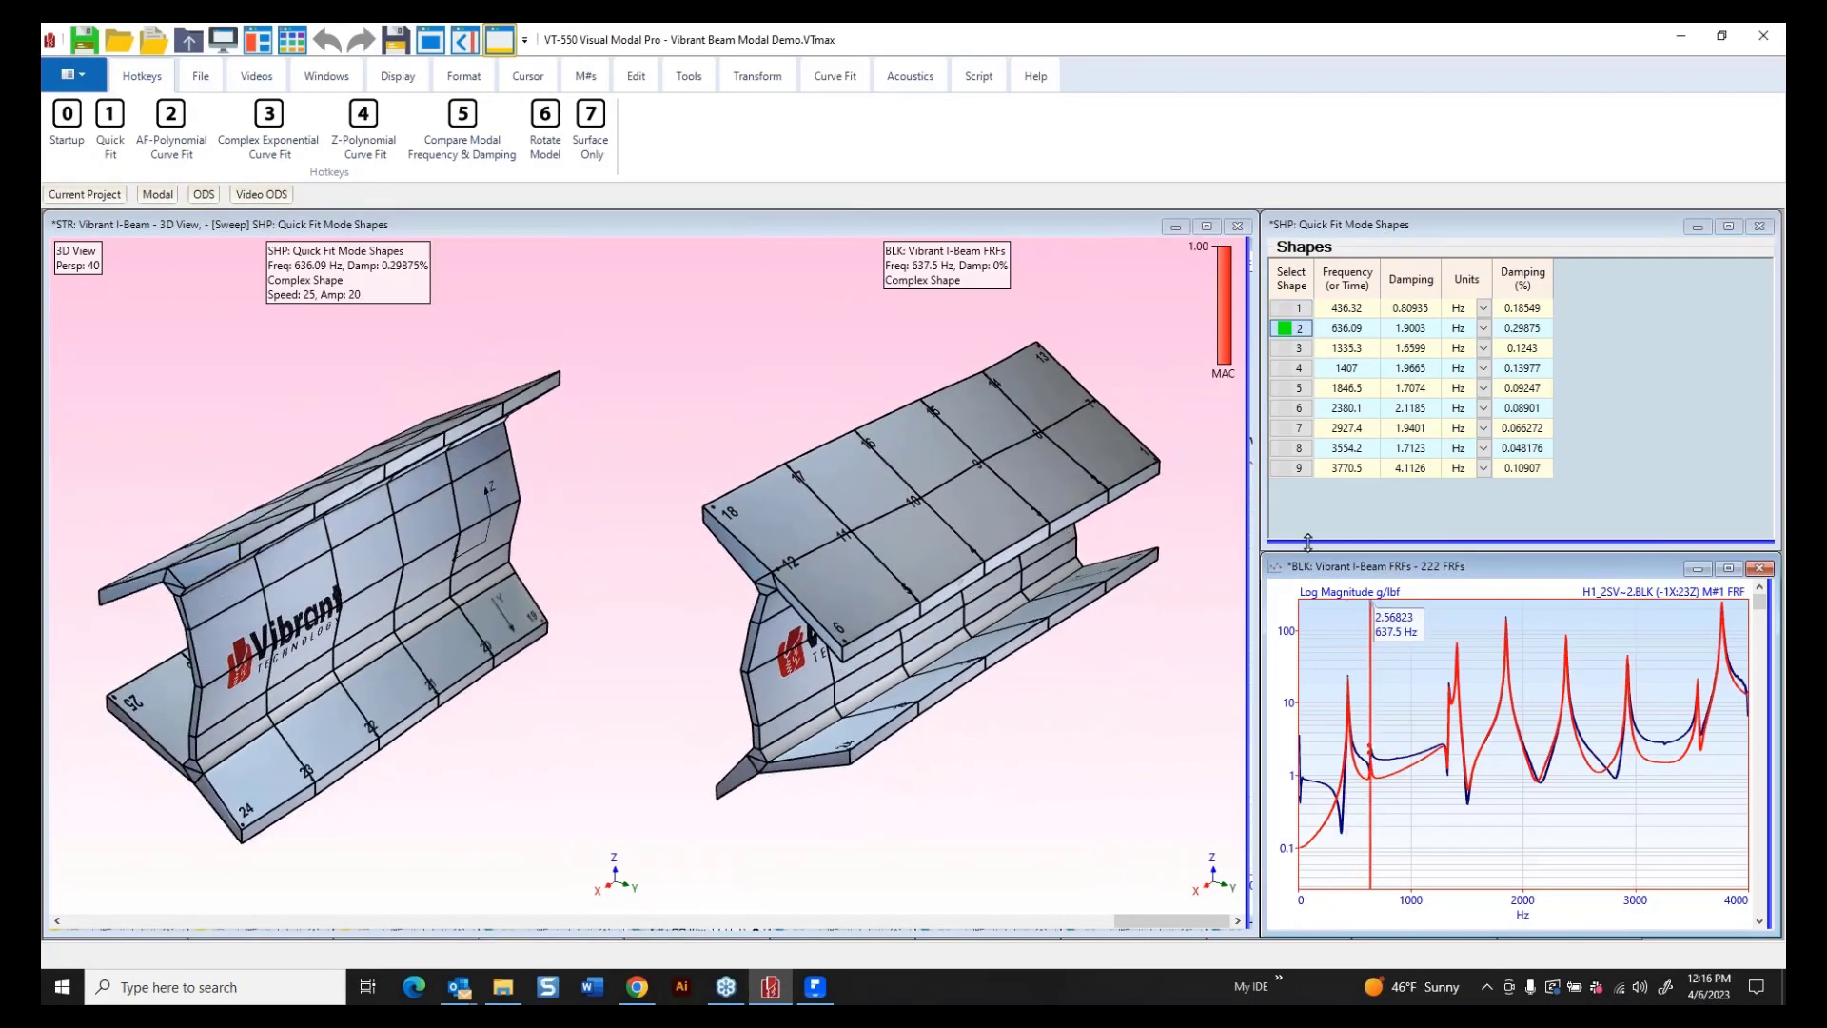
# Center the Vibrant I-Beam FRFs data block window and open curve fitting to show its mode indicator and modal parameters.
pyautogui.rightClick(1350, 631)
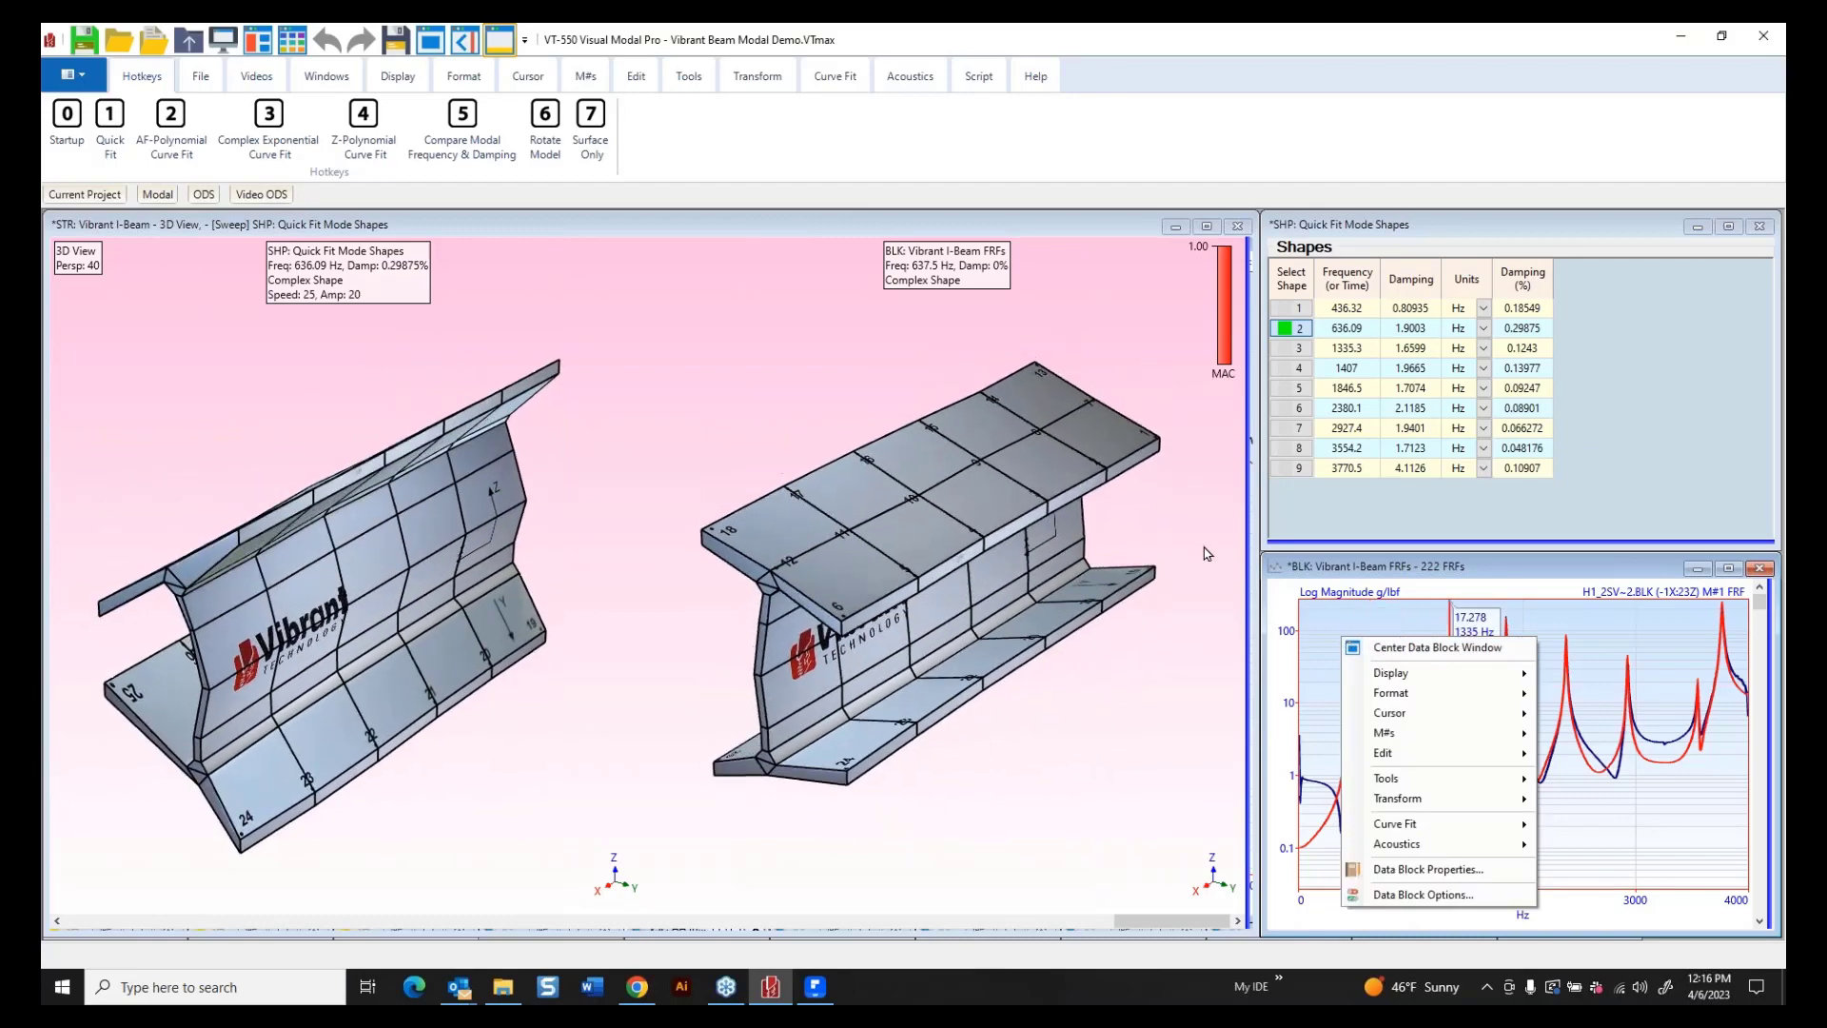
pyautogui.click(1389, 647)
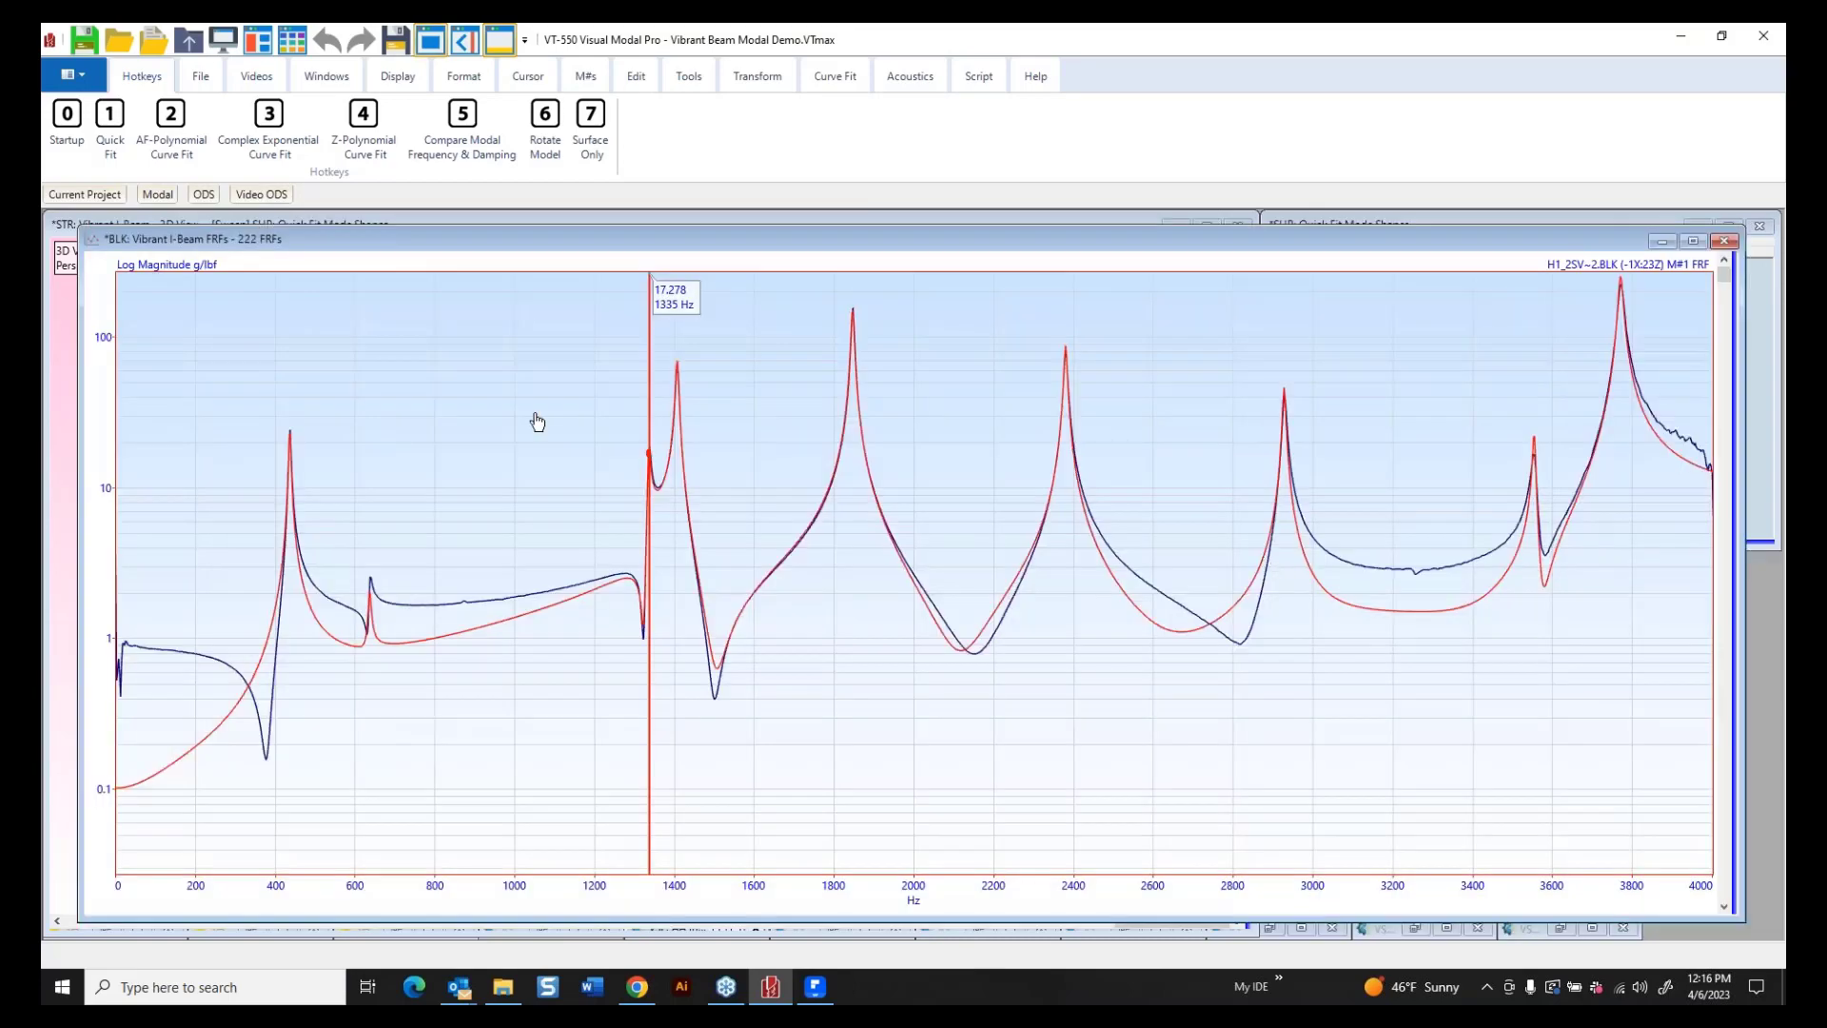
pyautogui.rightClick(535, 350)
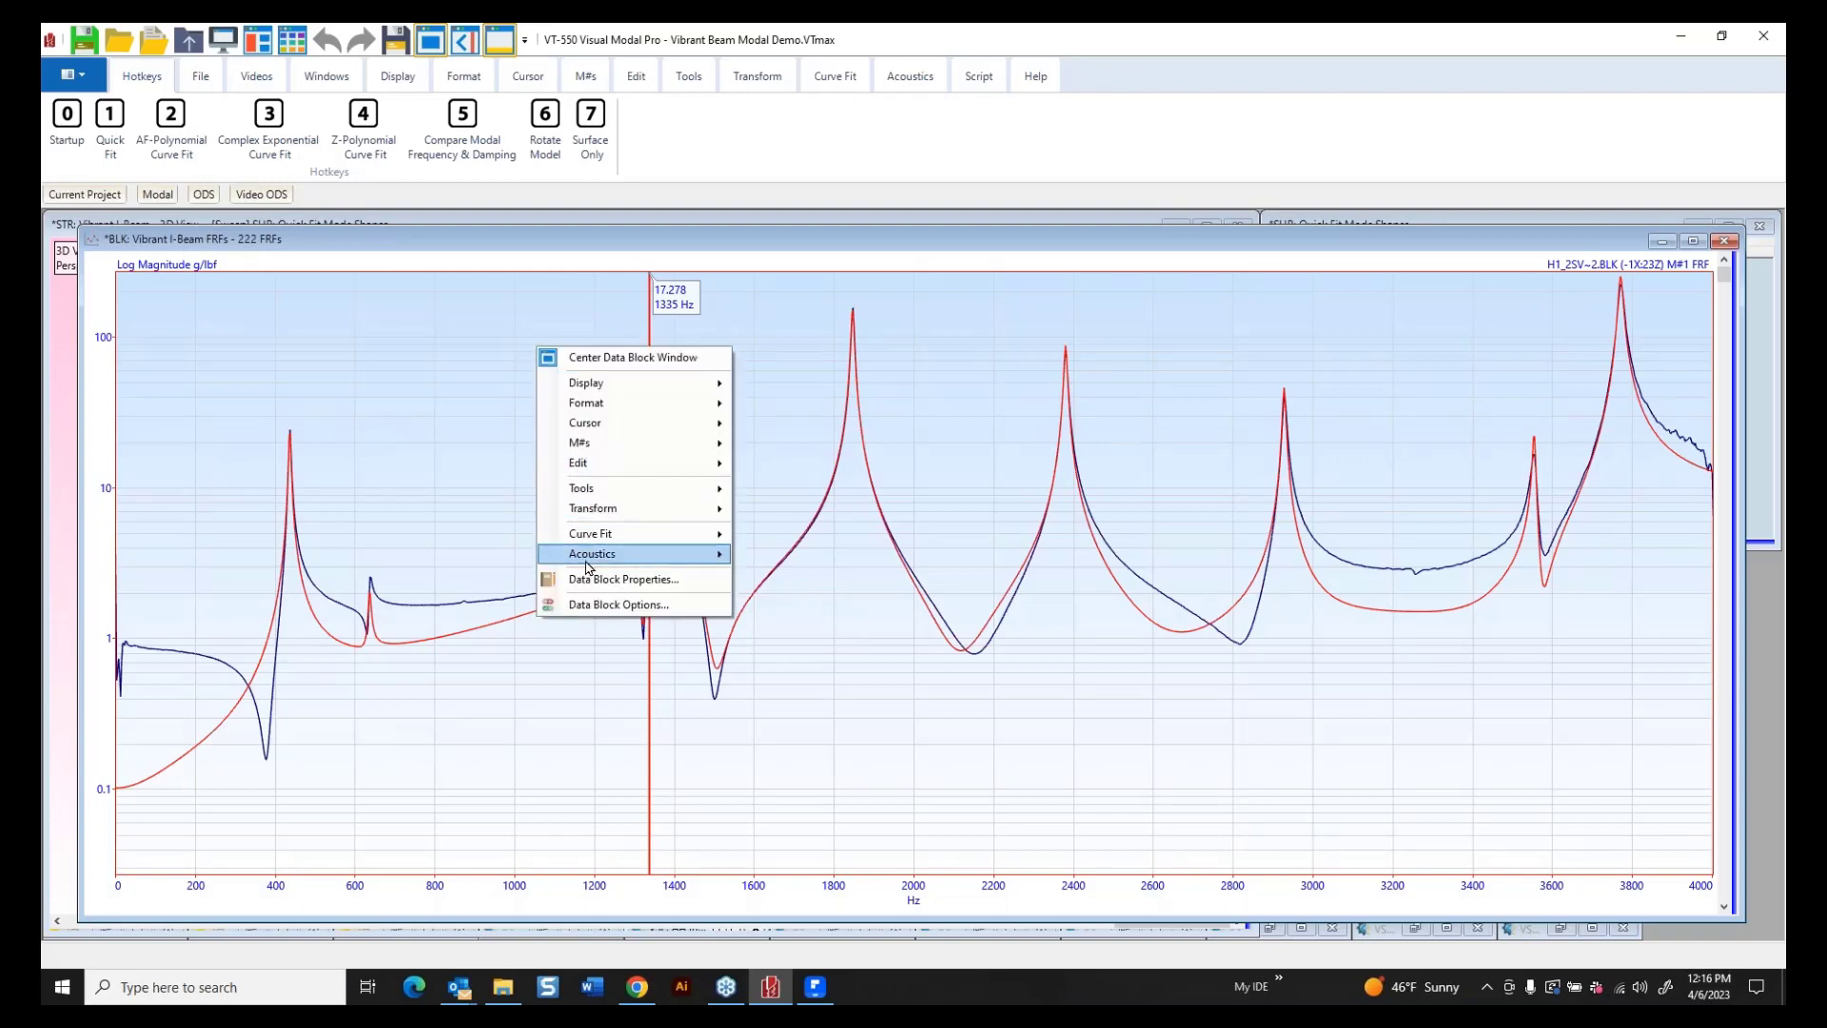
pyautogui.moveTo(647, 533)
pyautogui.click(842, 538)
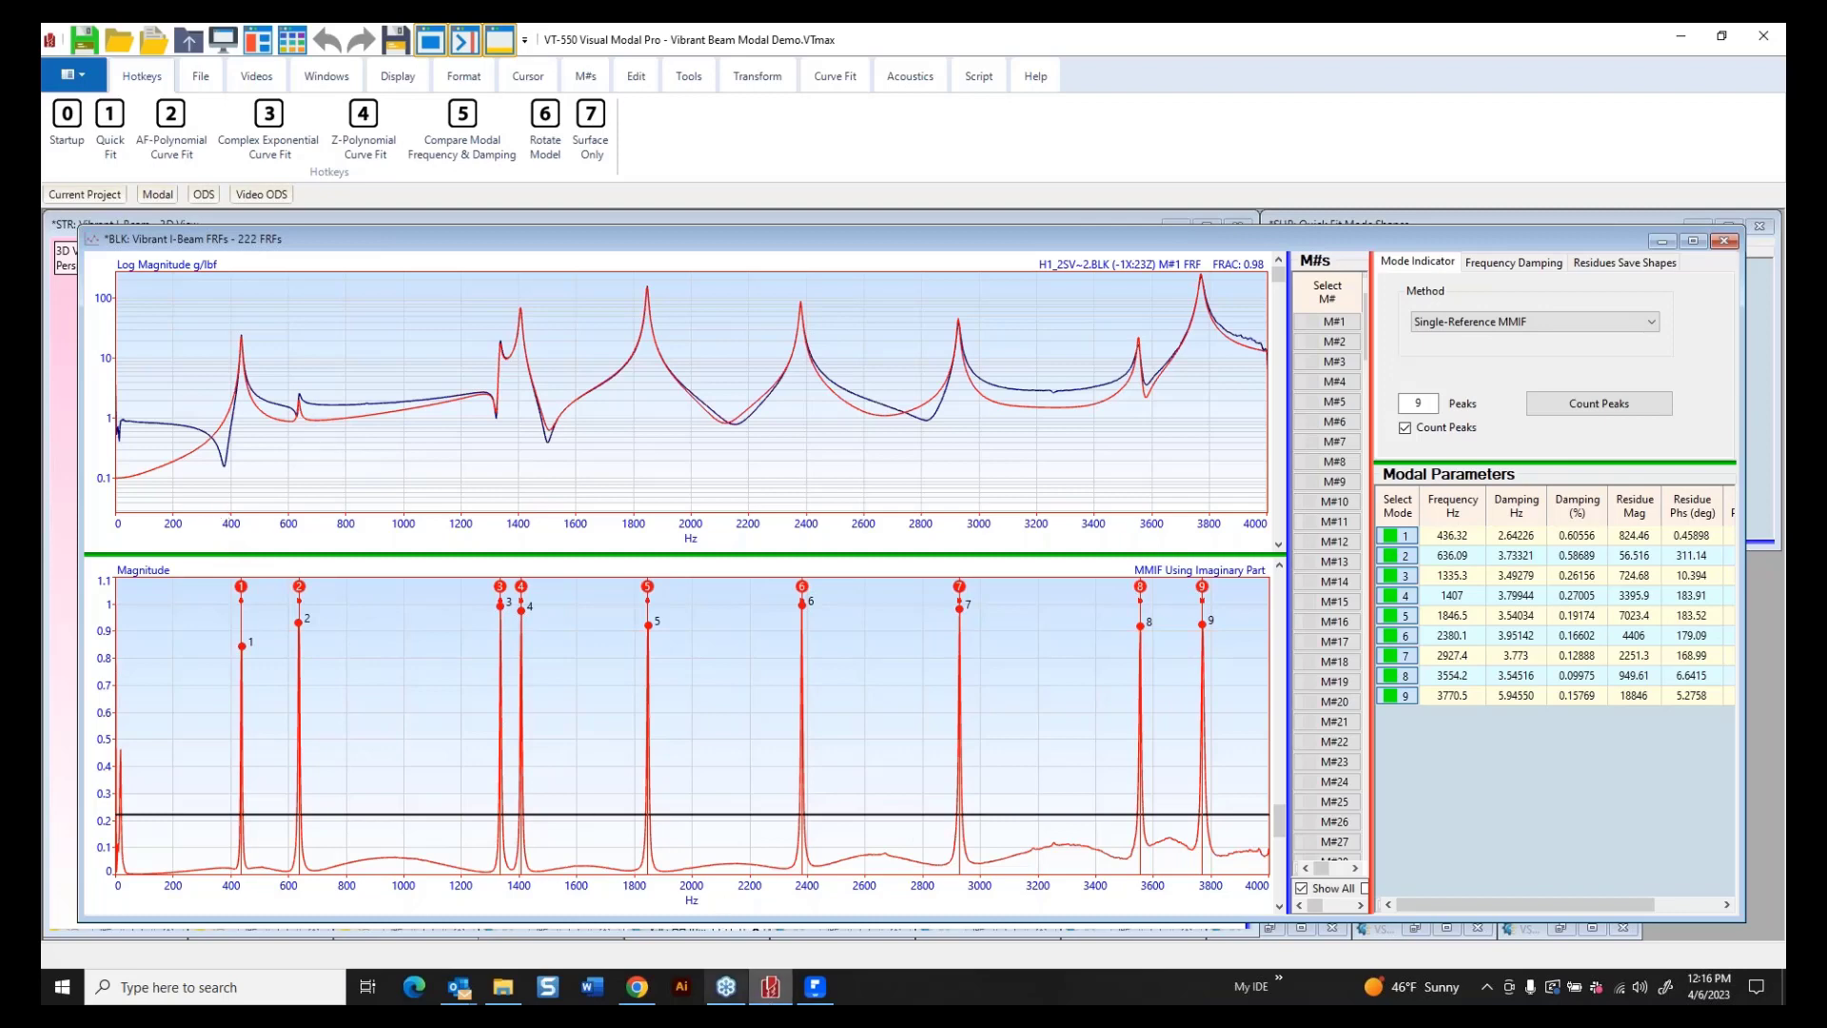
# Switch to the Curve Fitting.pdf slides in the PDF reader.
pyautogui.click(816, 992)
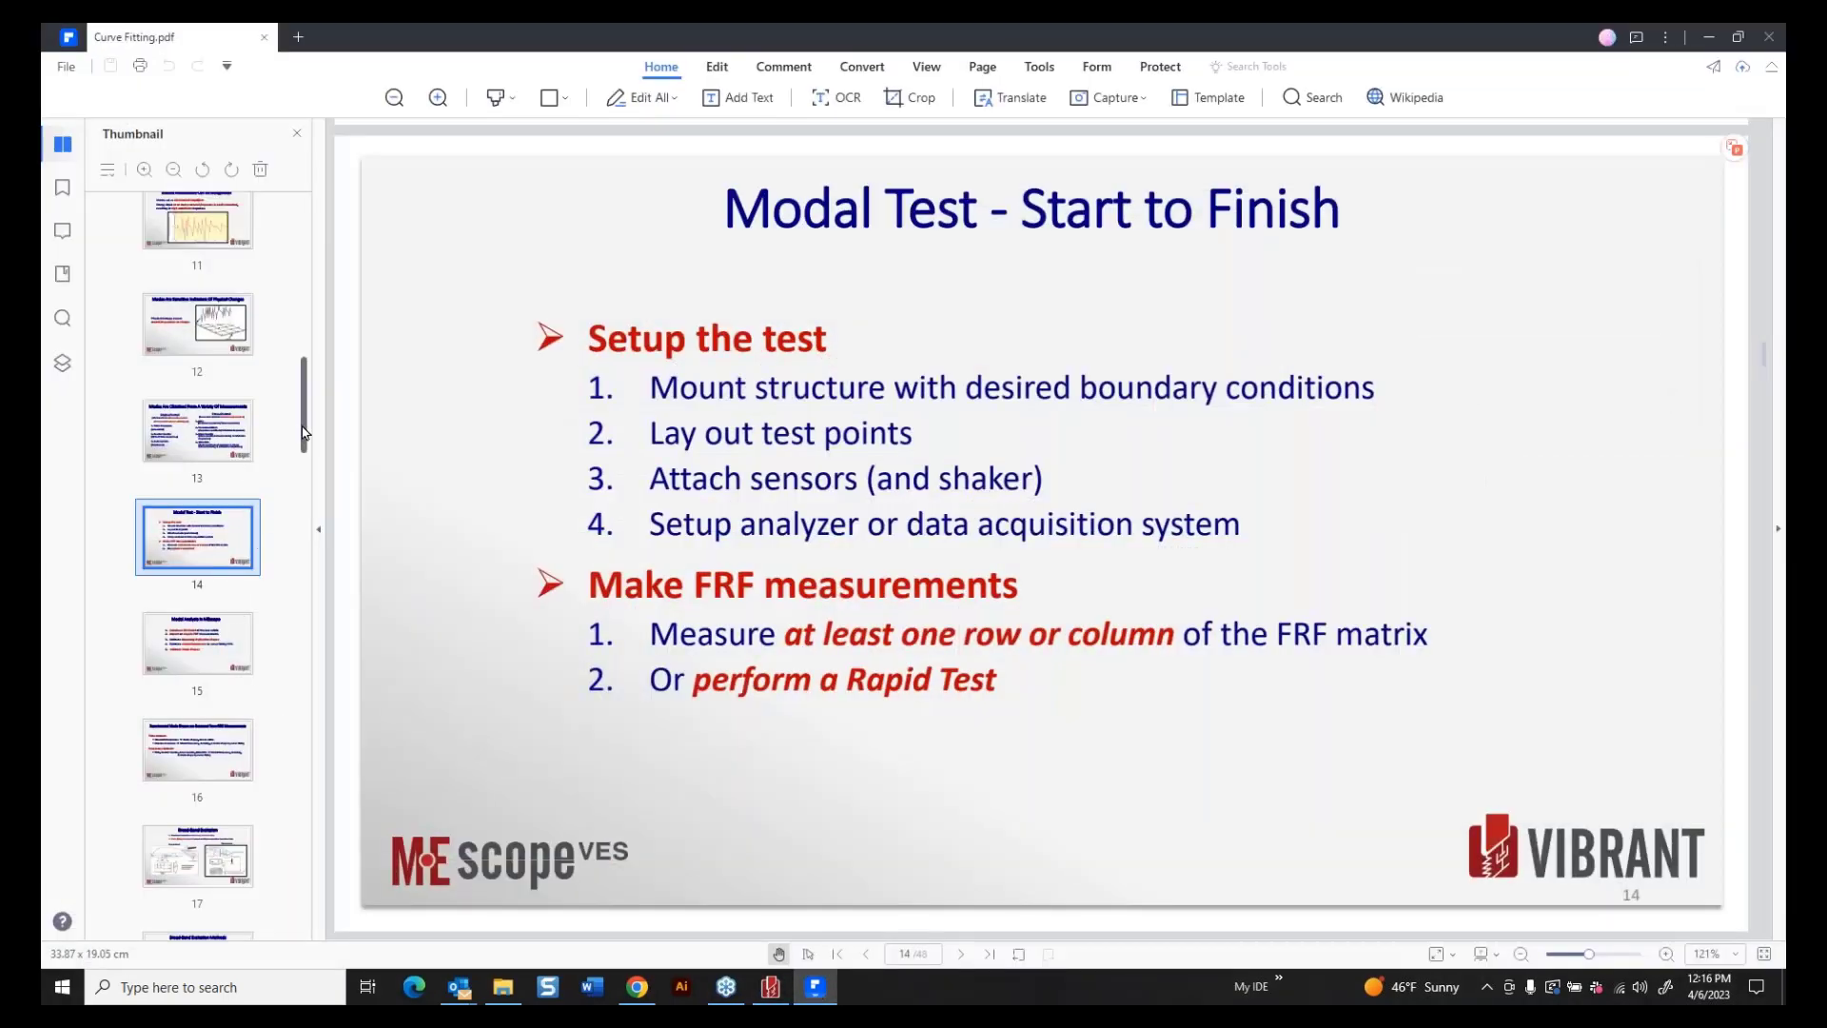
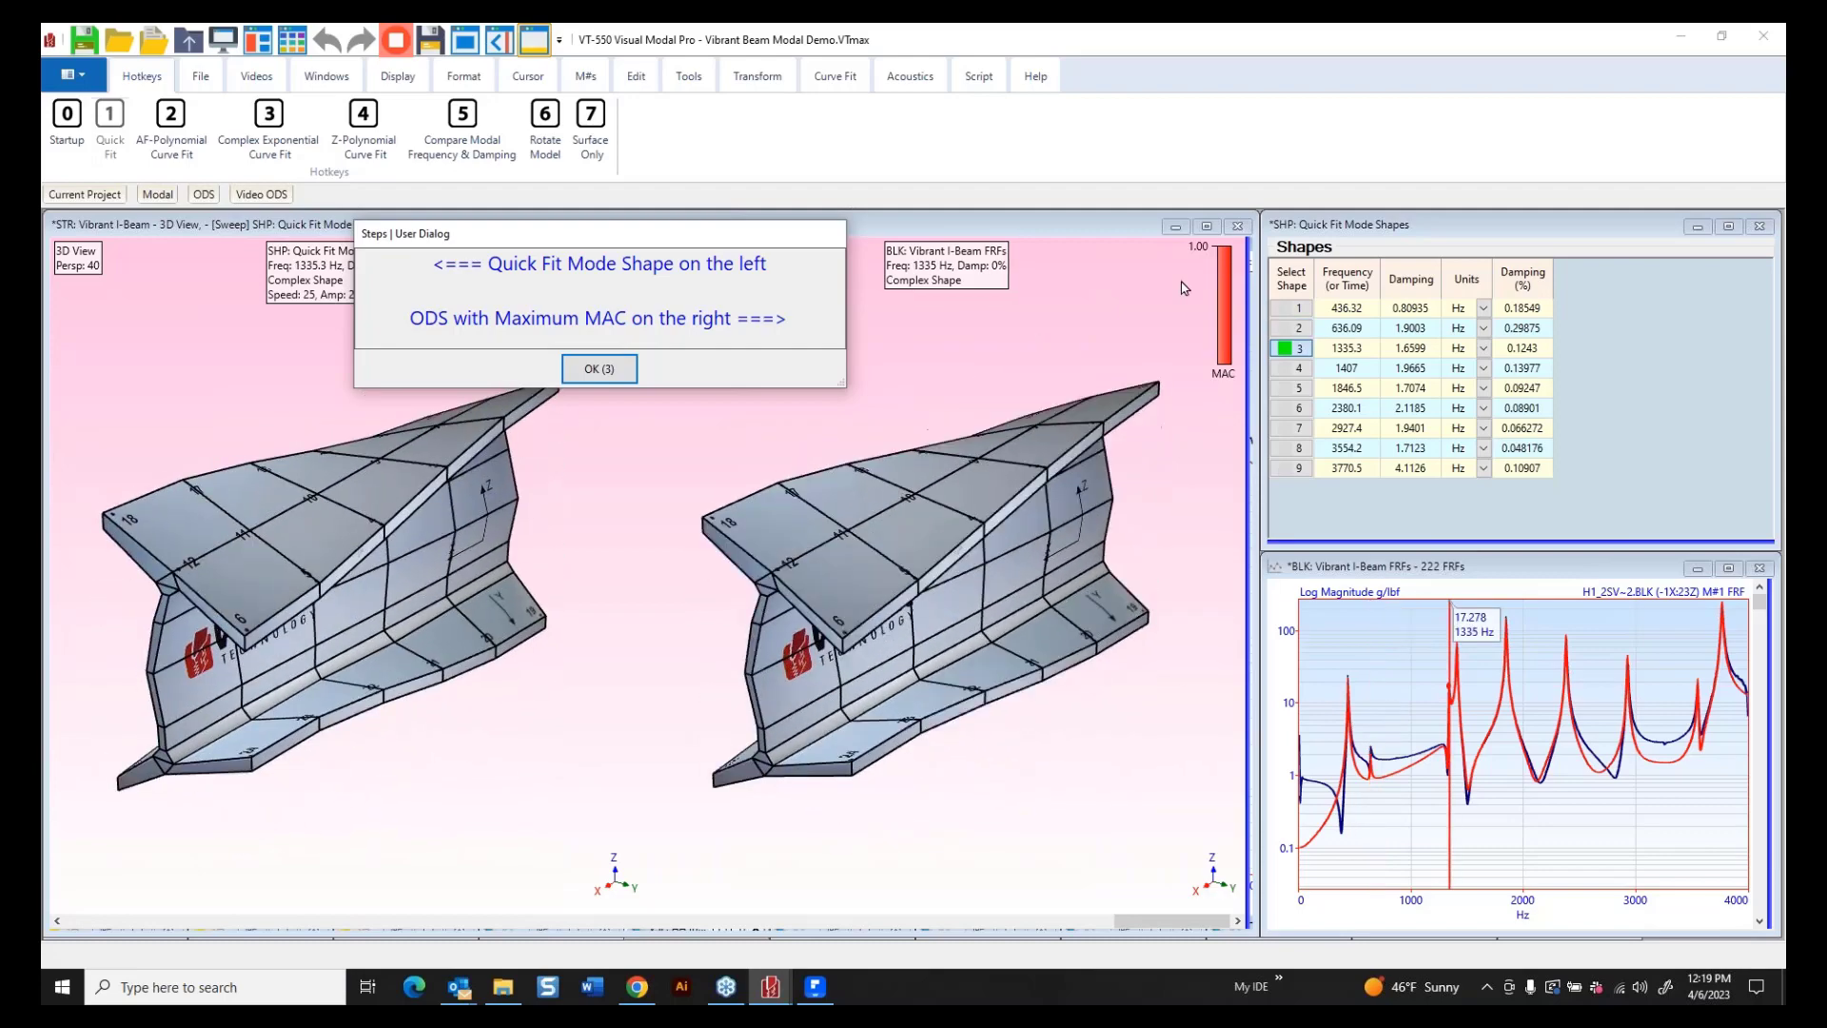
# Display Quick Fit shapes 7, 4, 5 and 8 beside their closest FRF shapes, and add shape 9 to the selection.
pyautogui.click(1298, 428)
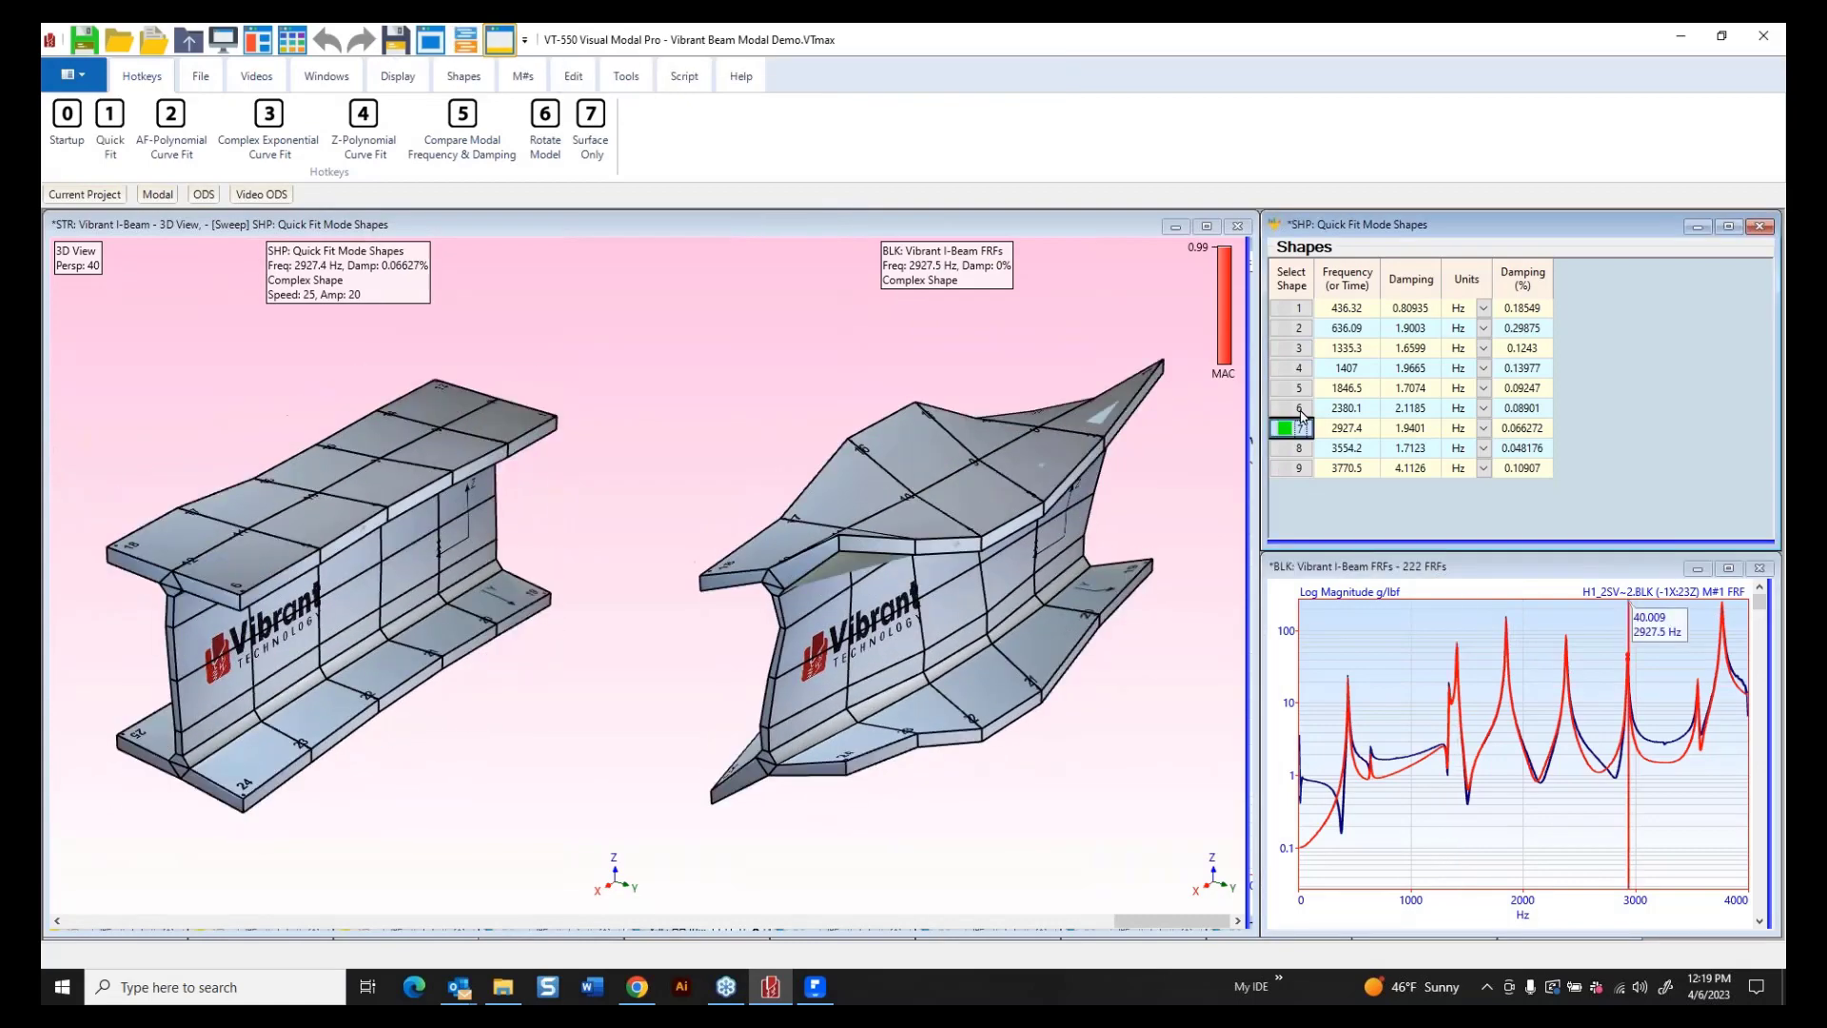
pyautogui.click(1300, 368)
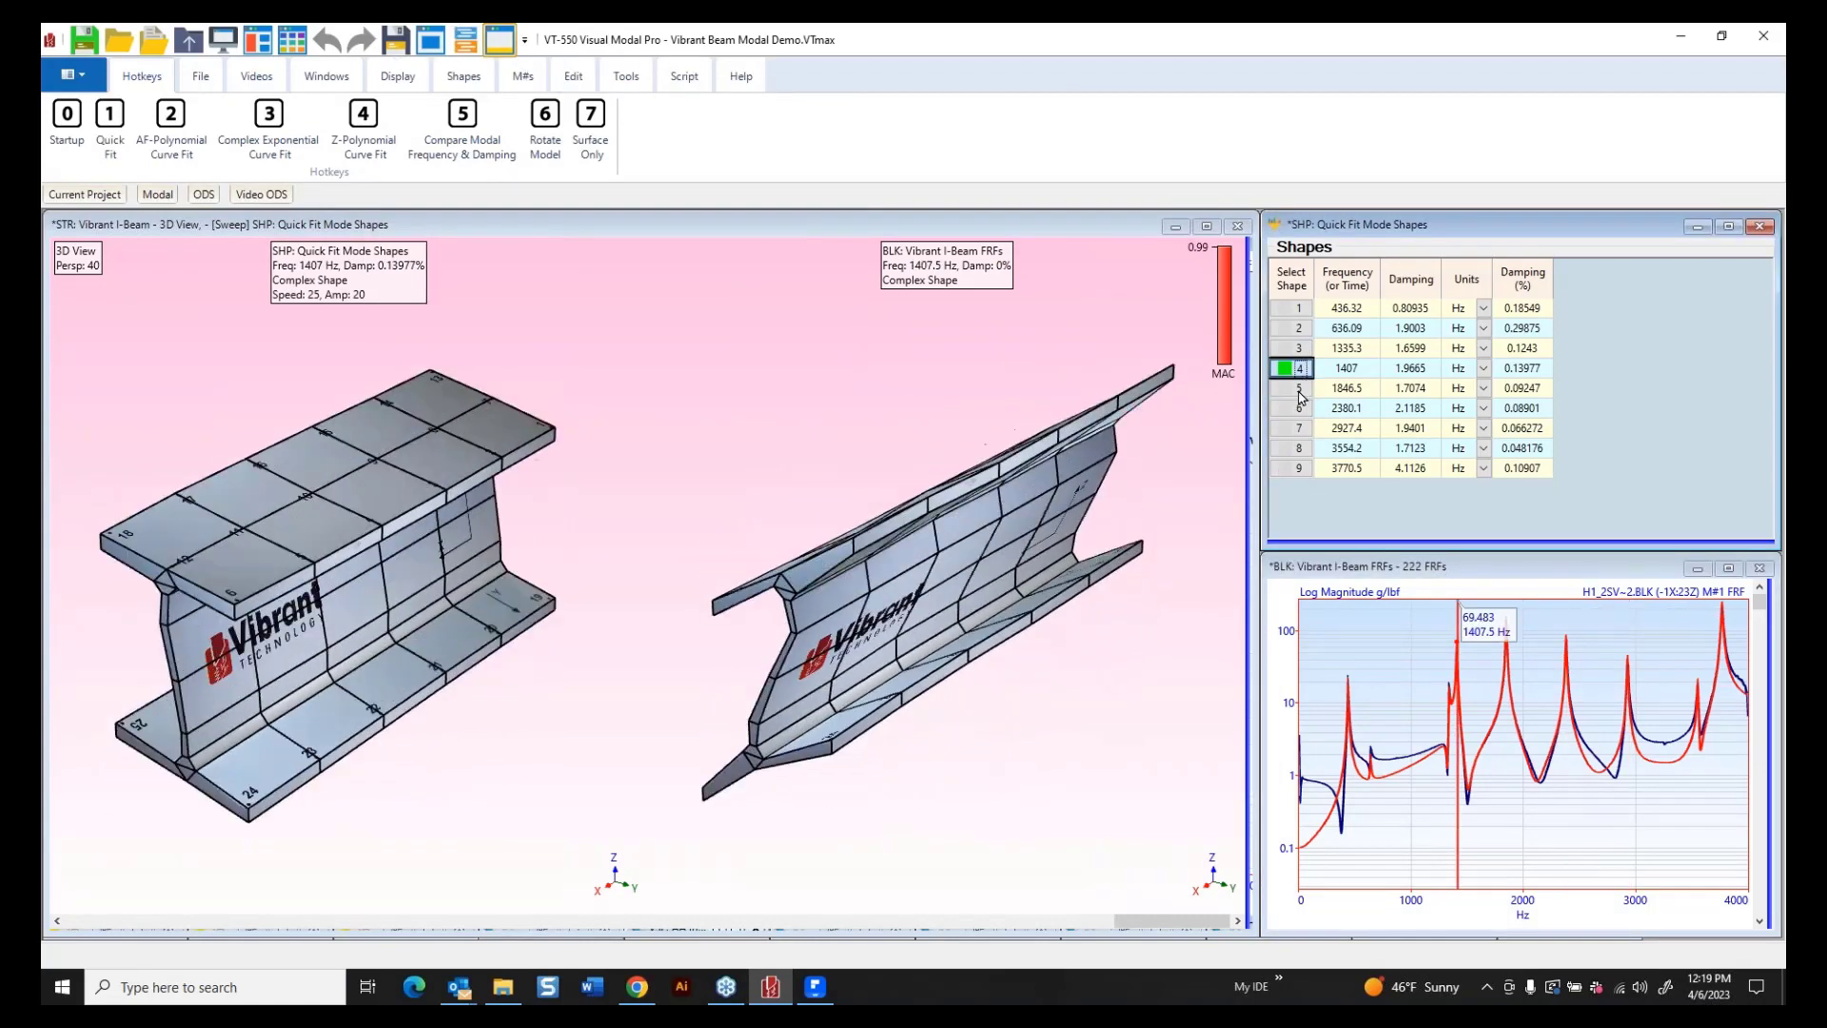
pyautogui.click(1299, 388)
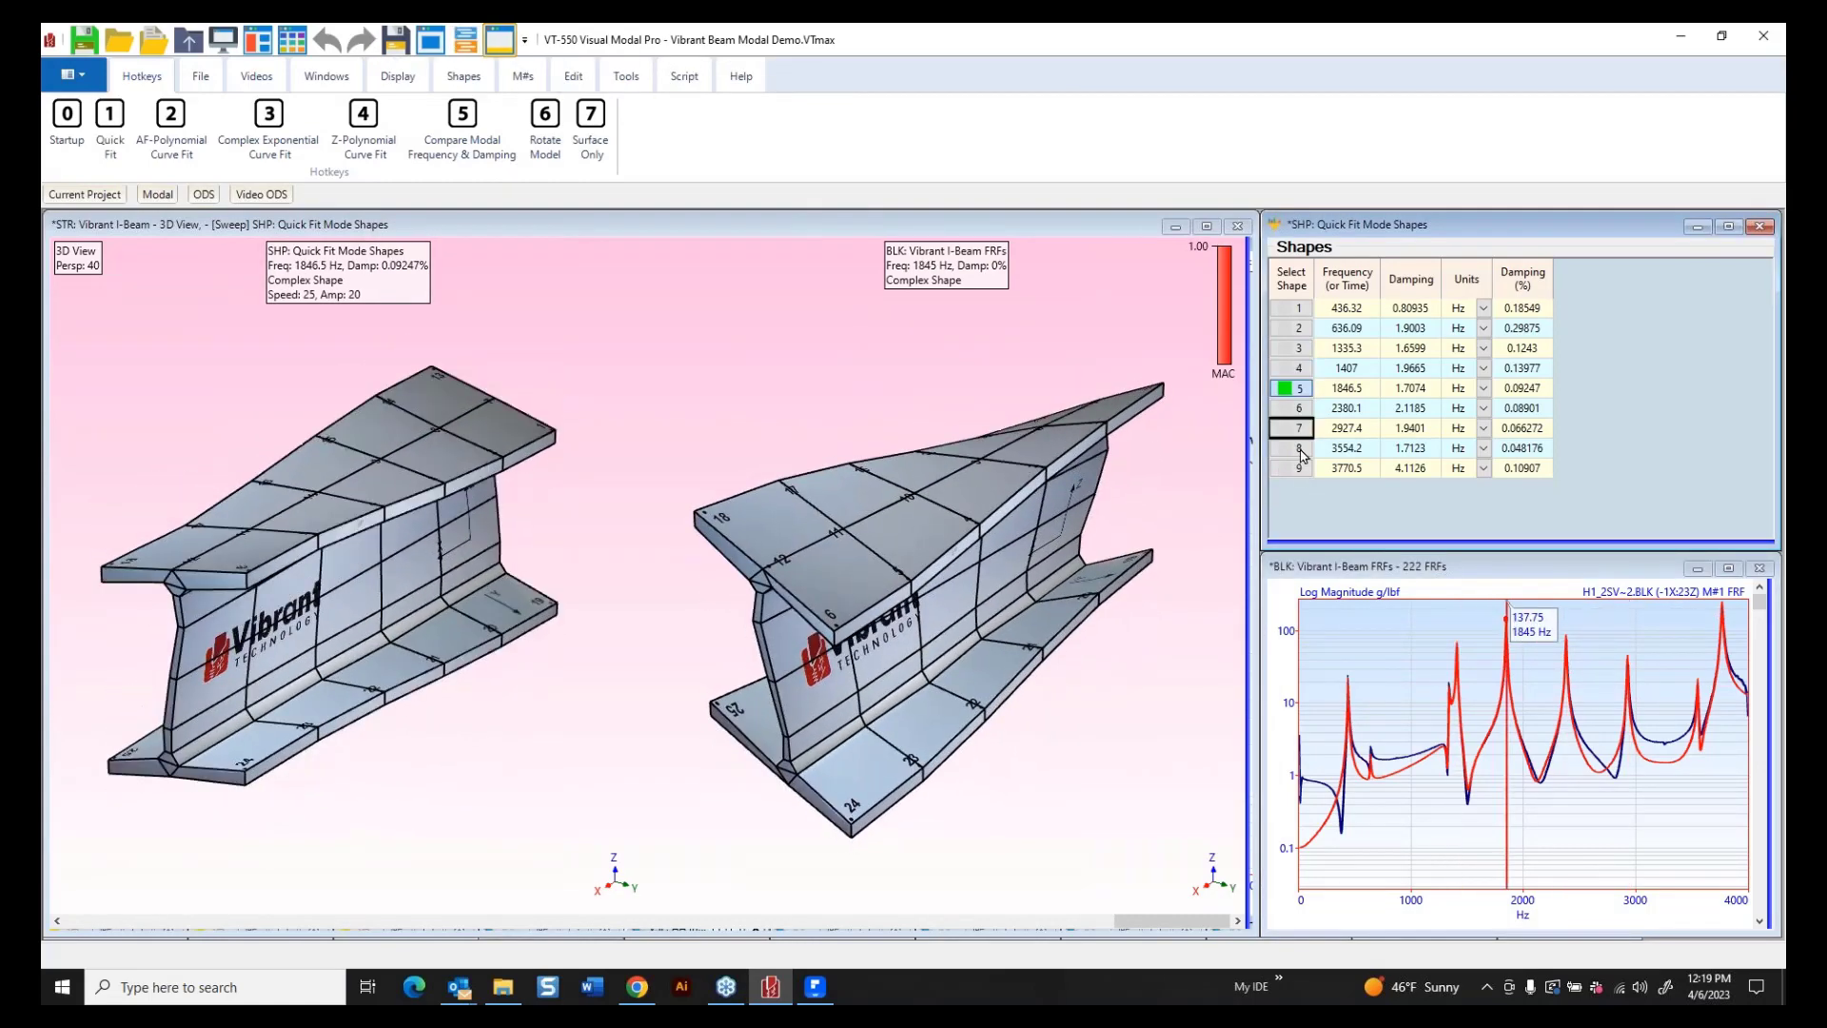
pyautogui.click(1300, 448)
pyautogui.keyDown('ctrl'); pyautogui.click(1300, 468); pyautogui.keyUp('ctrl')
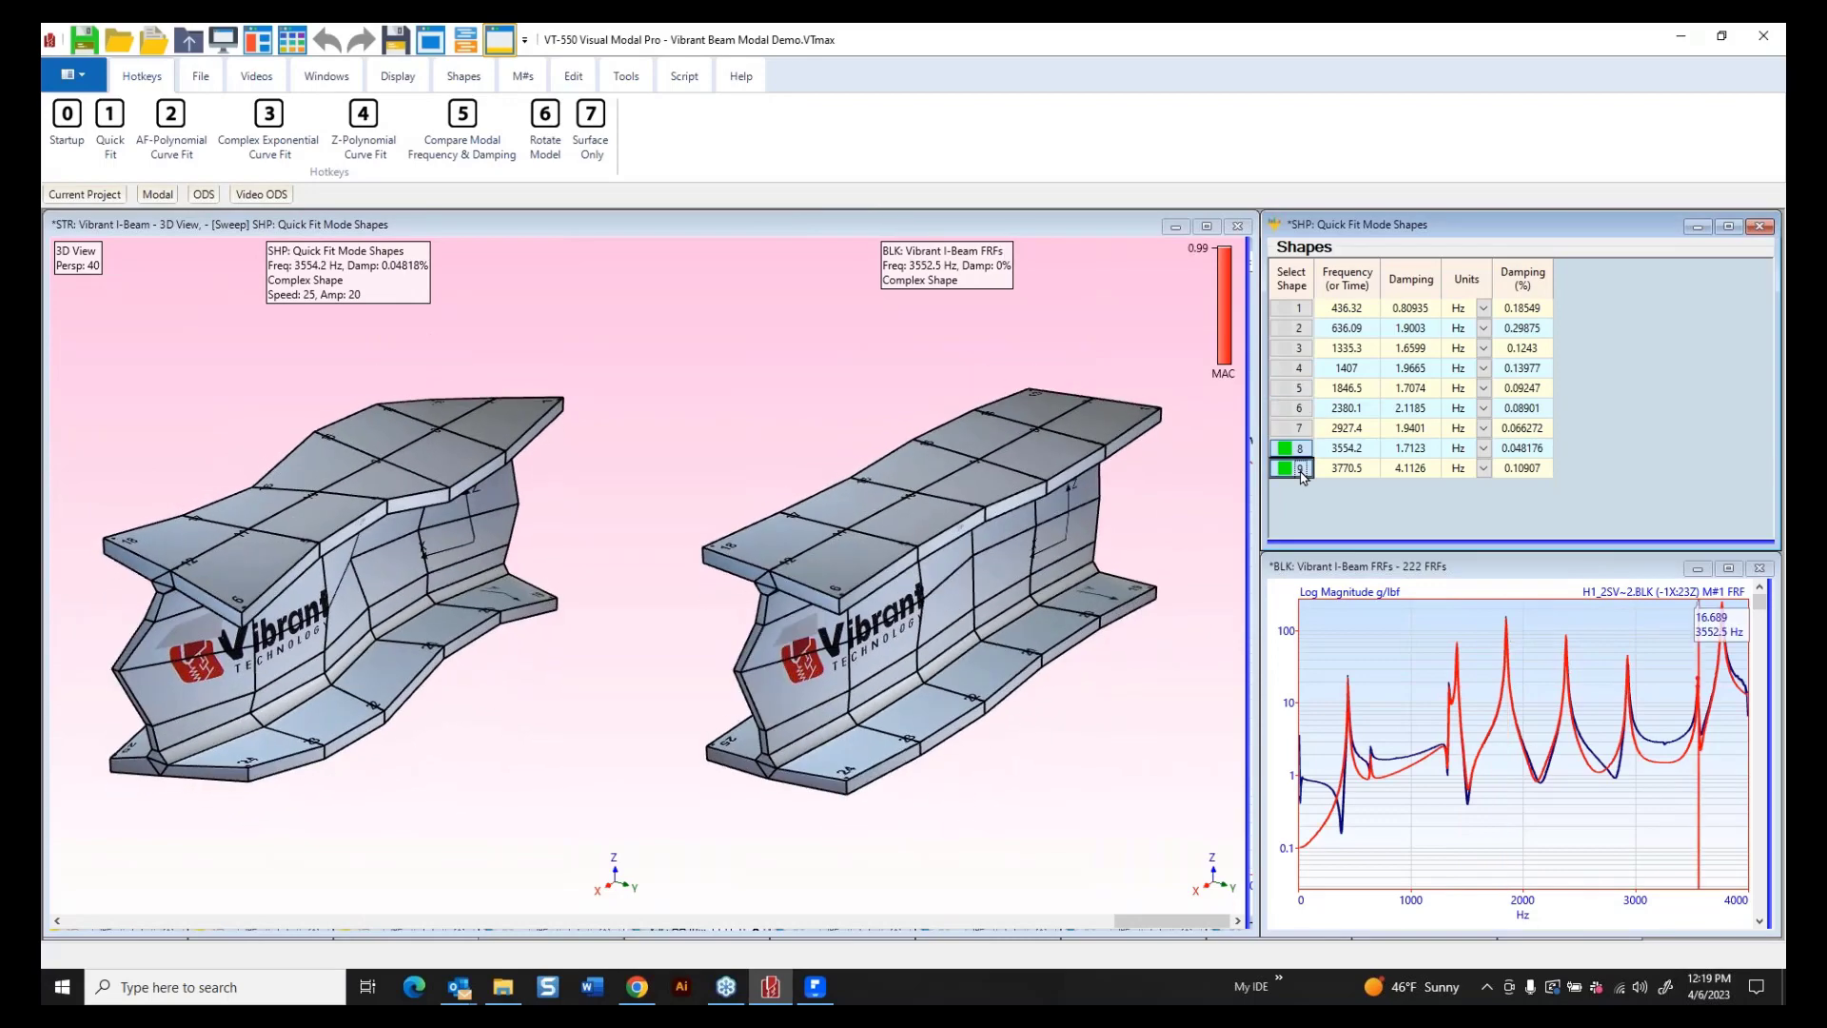
# Step through the I-Beam Quick Fit shapes from shape 1 to shape 7, comparing each with its maximum-MAC ODS.
pyautogui.click(1300, 308)
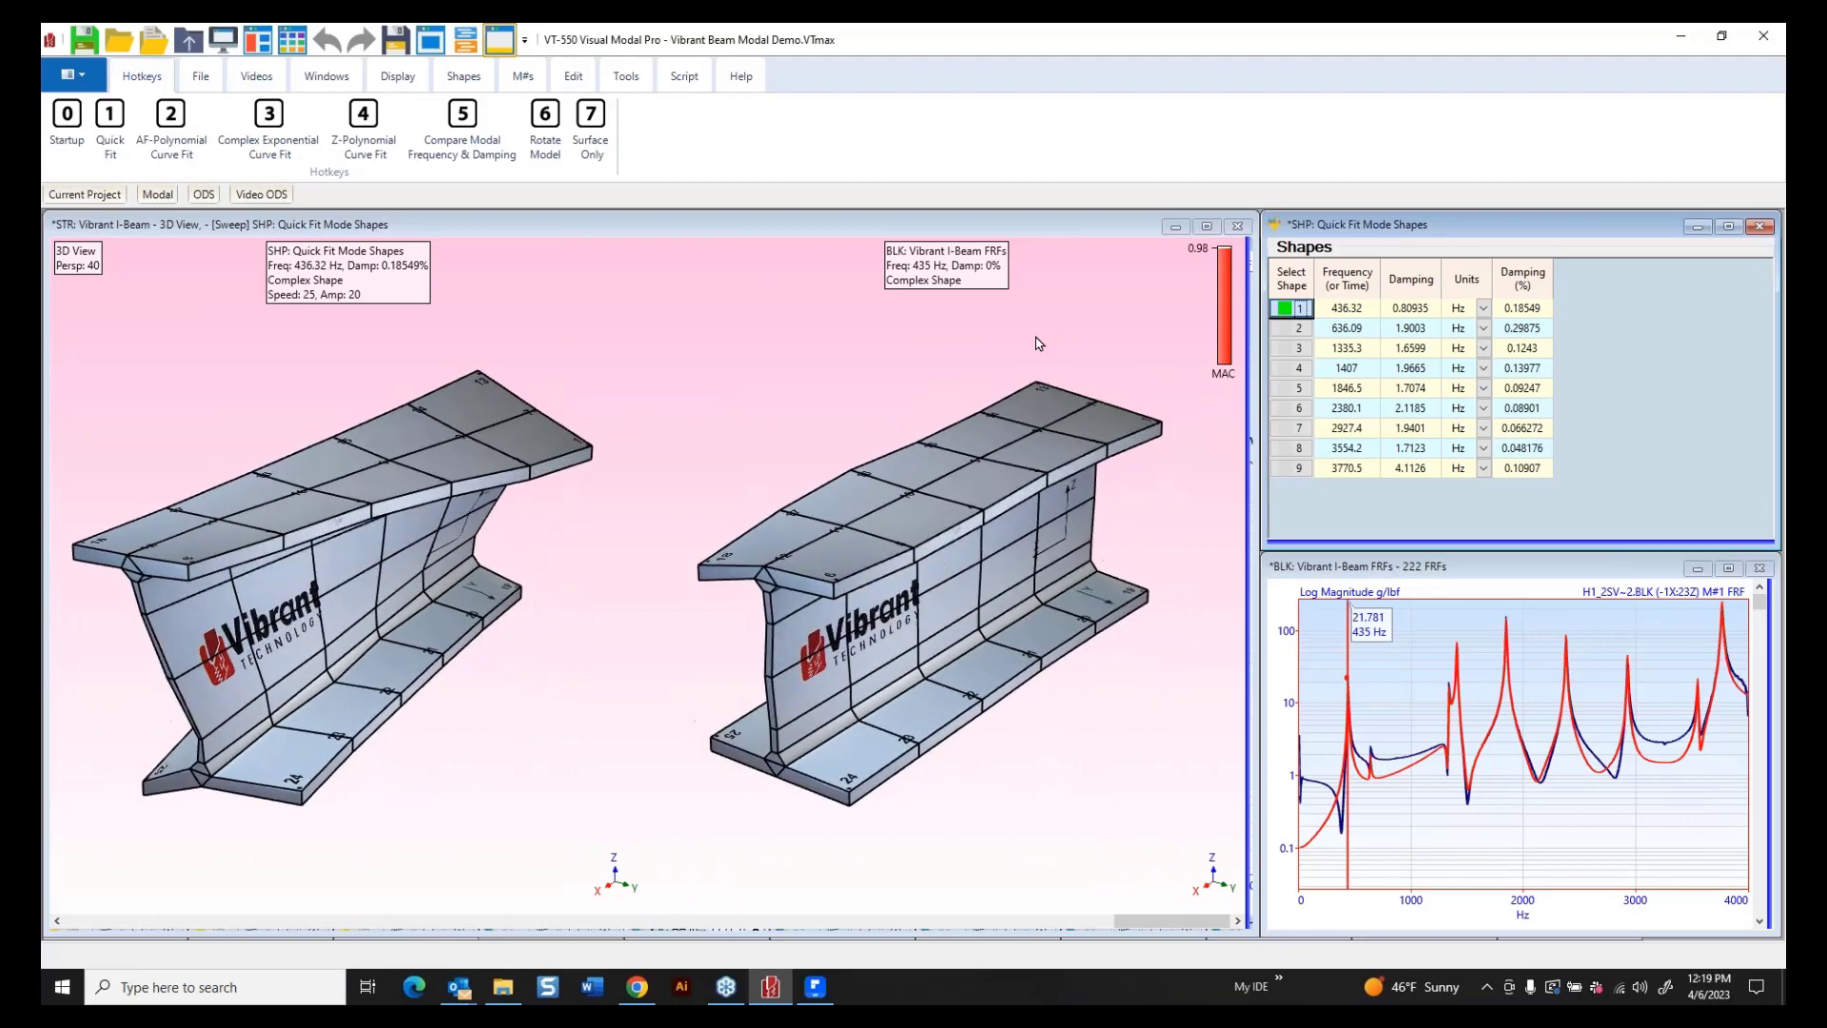
pyautogui.press('Down')
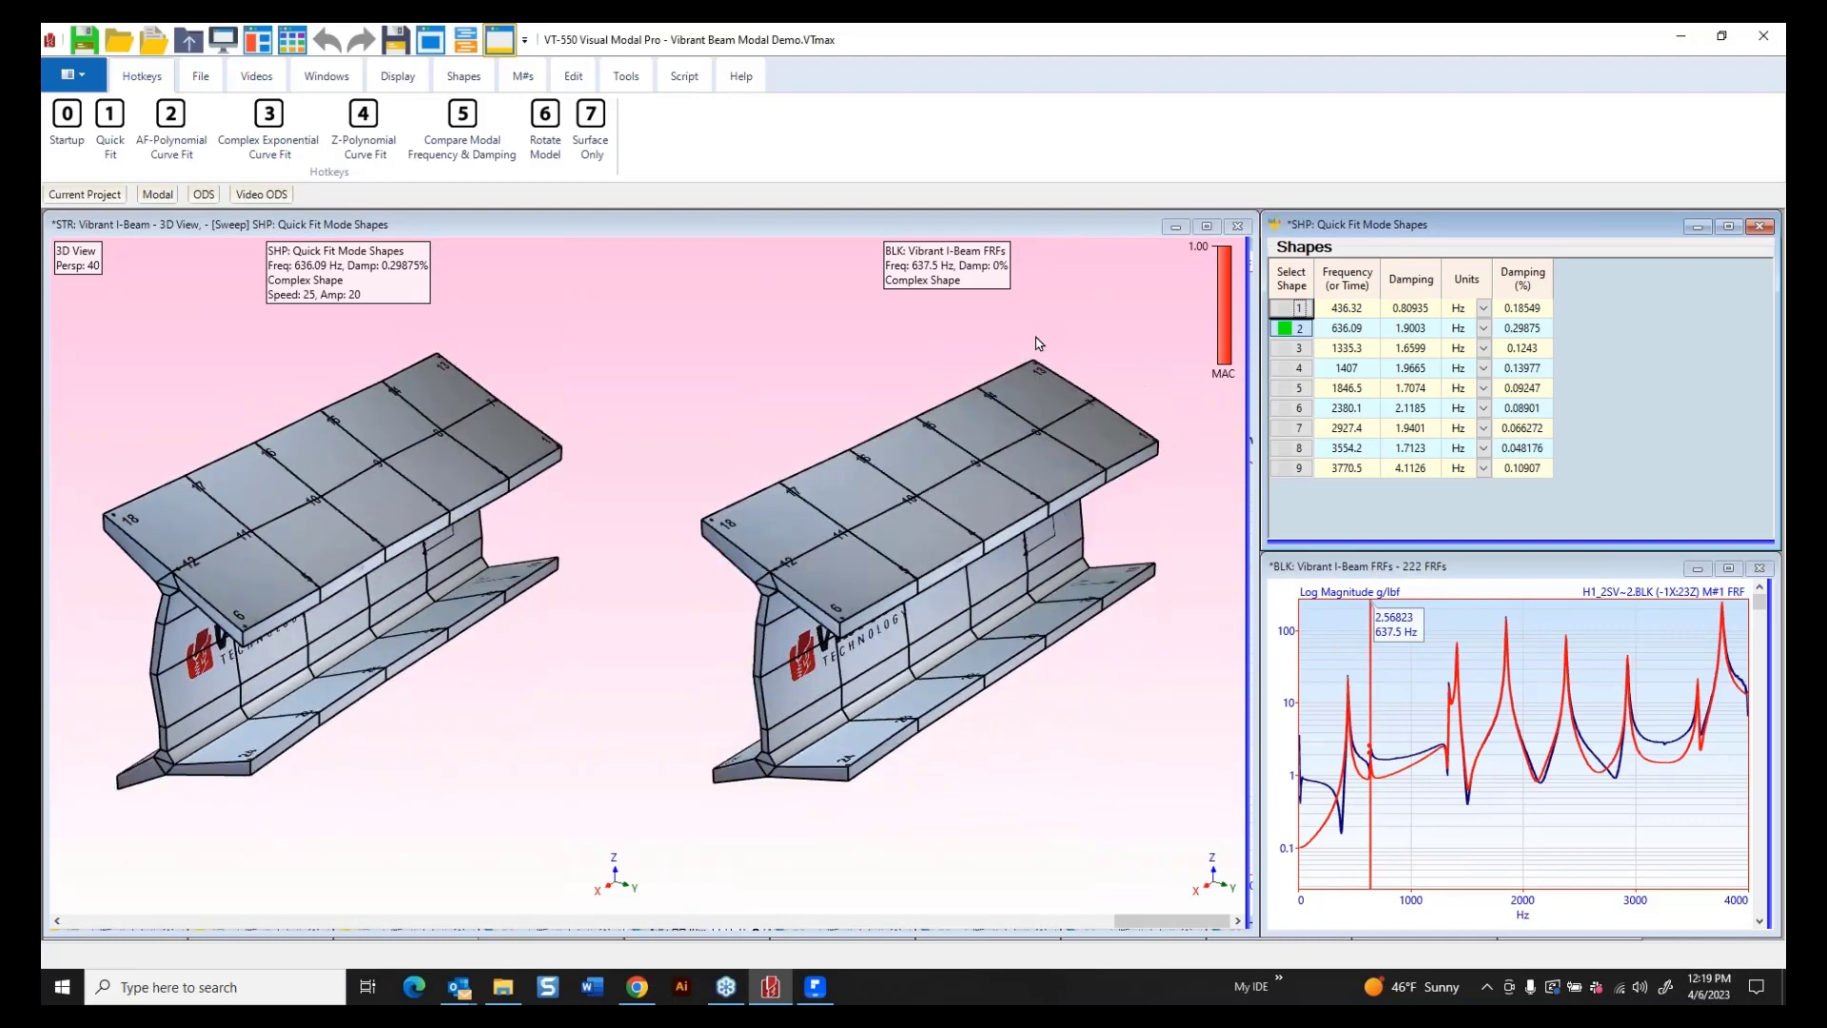
pyautogui.press('Down')
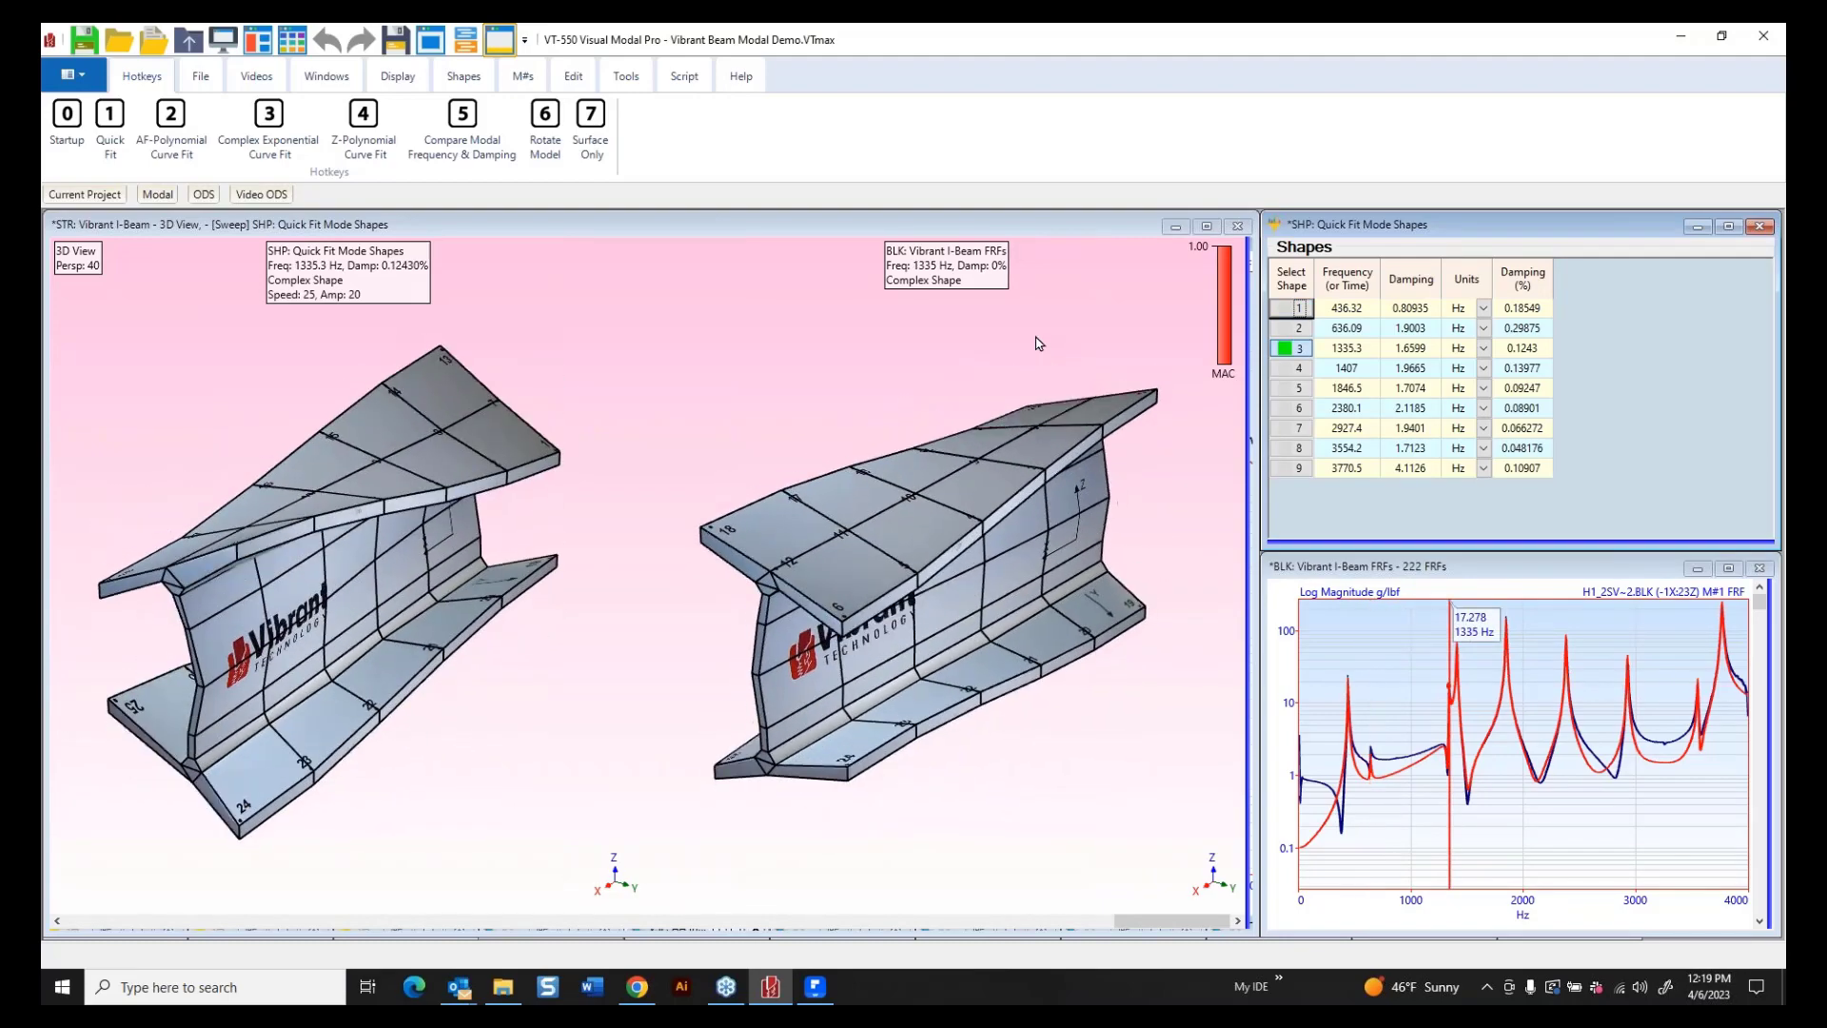
pyautogui.press('Down')
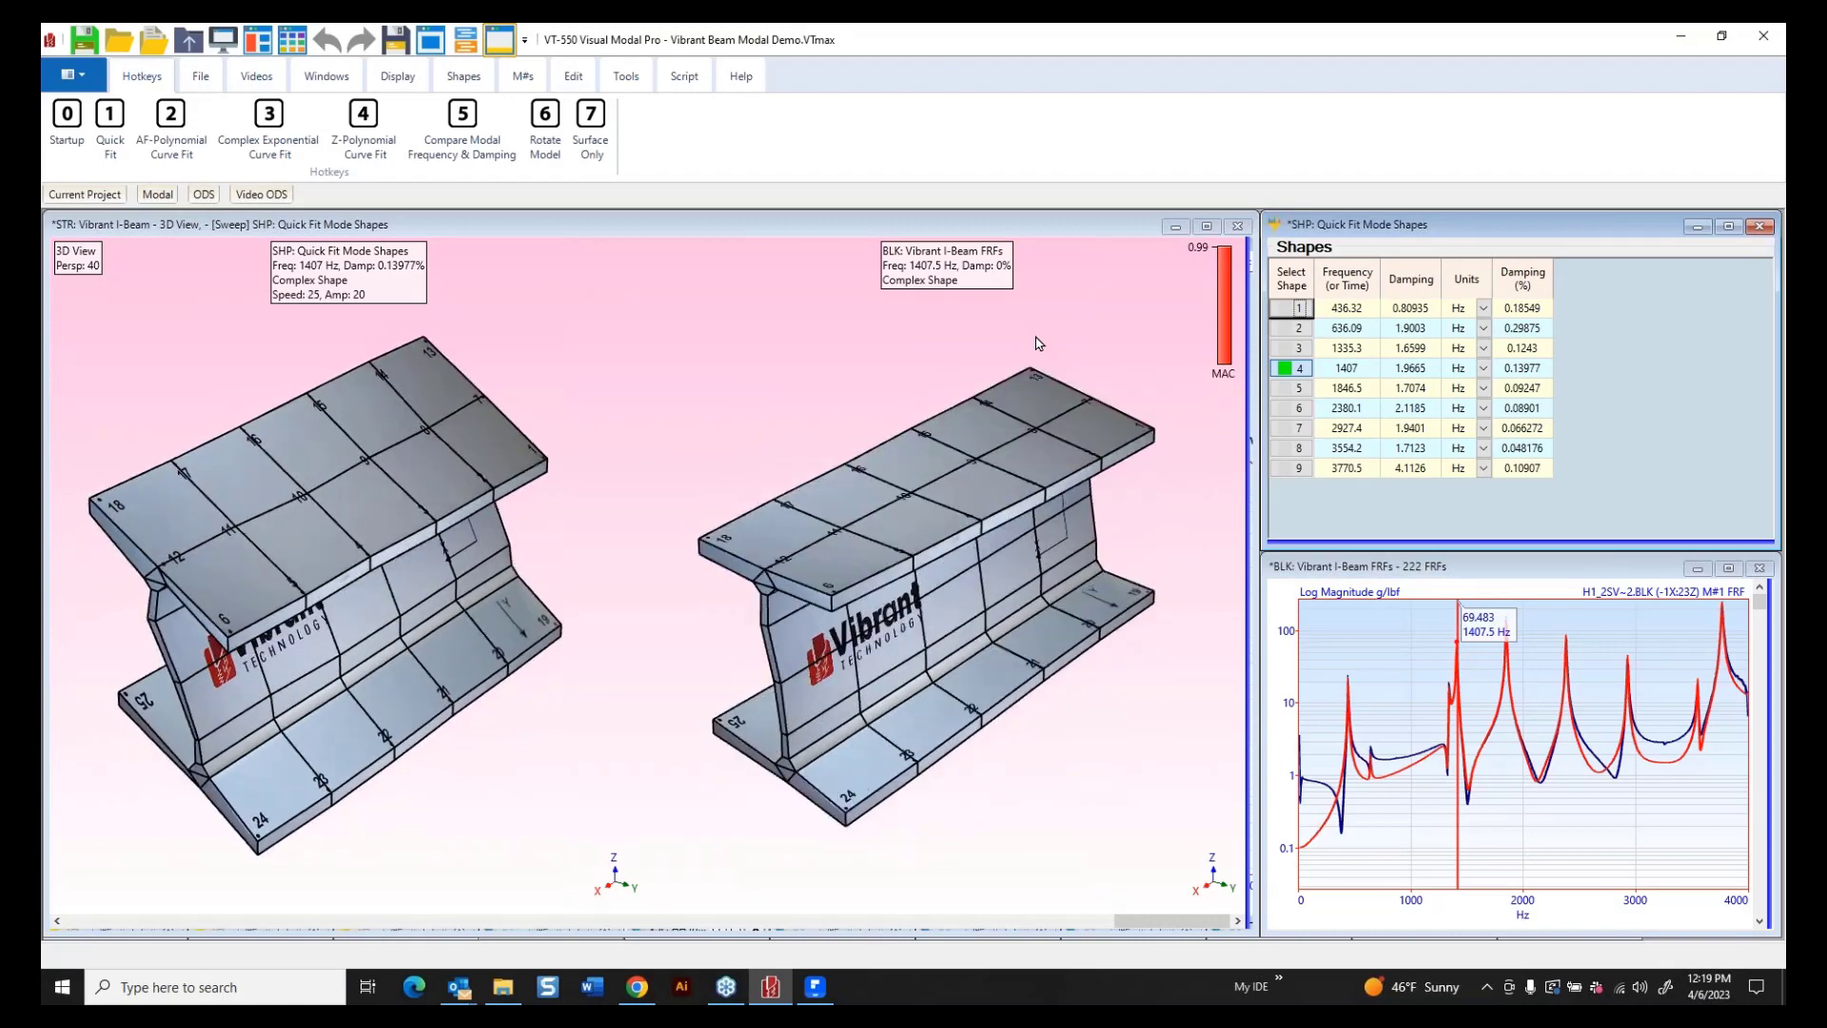
pyautogui.press('Down')
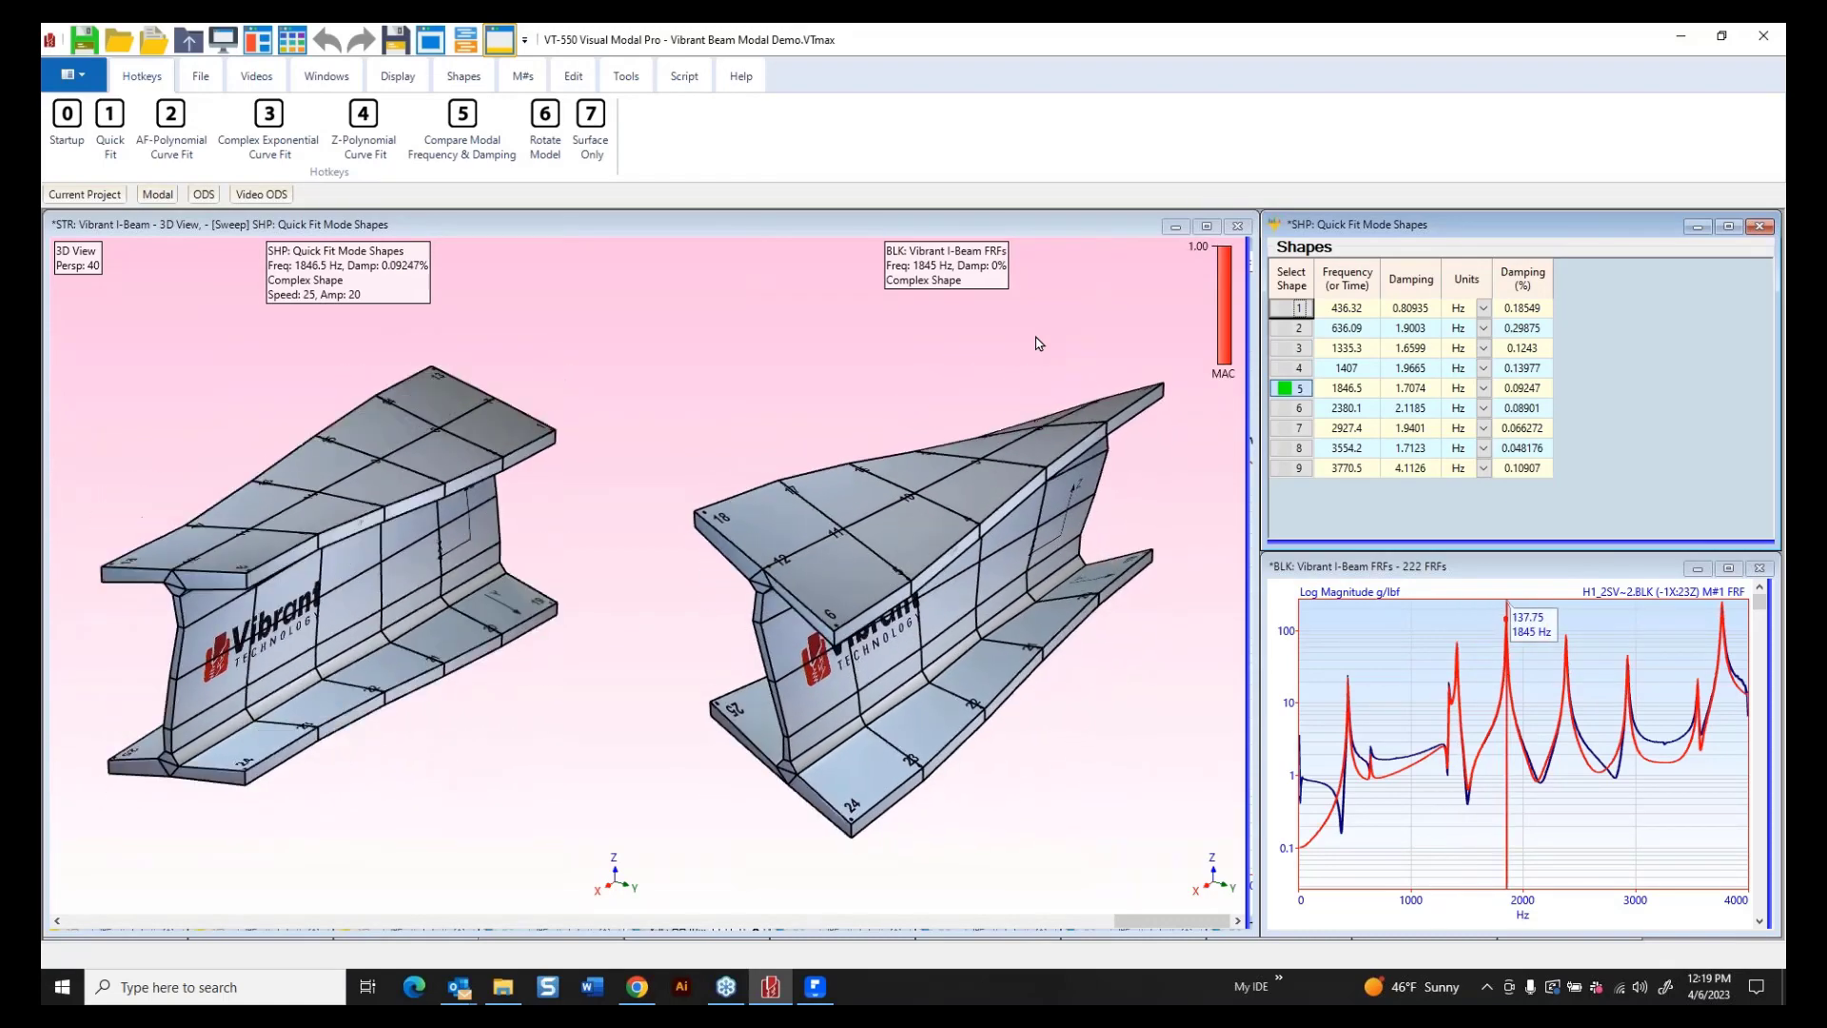
pyautogui.press('Down')
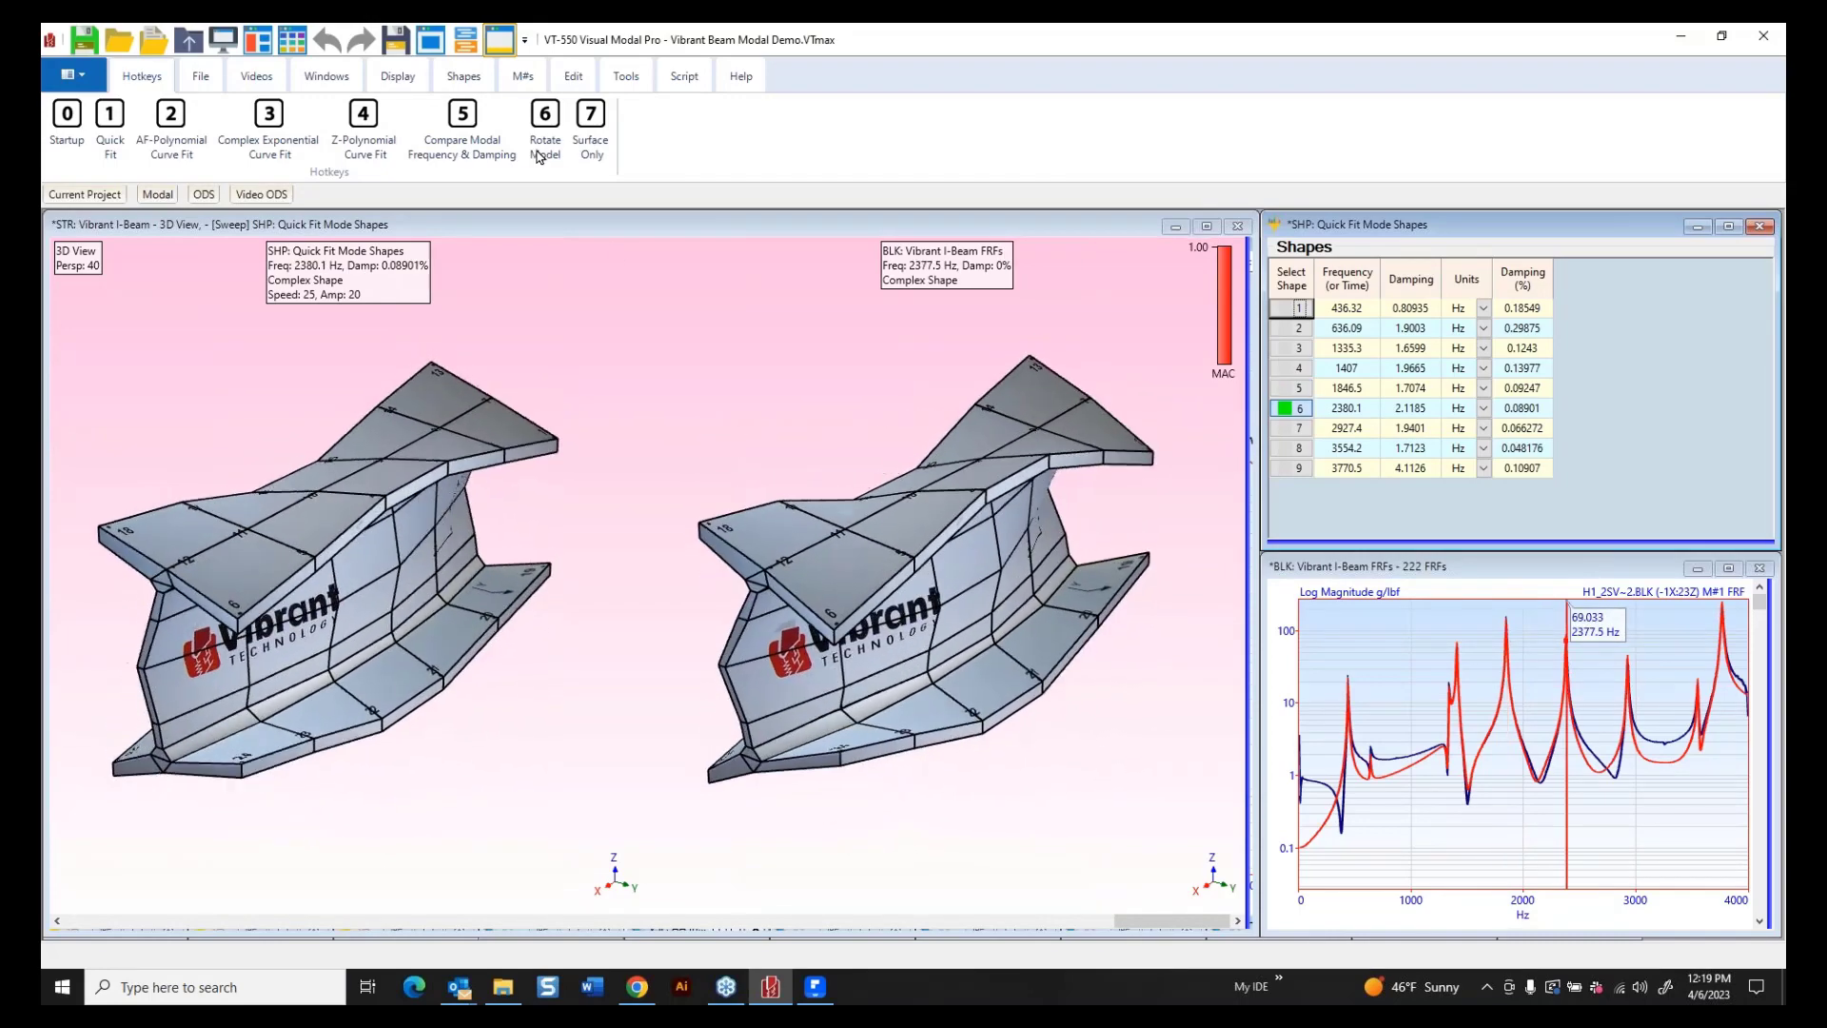
pyautogui.press('Down')
# Toggle the I-Beam between its photo model and plain colored surfaces, leaving Surface Only turned on.
pyautogui.click(576, 143)
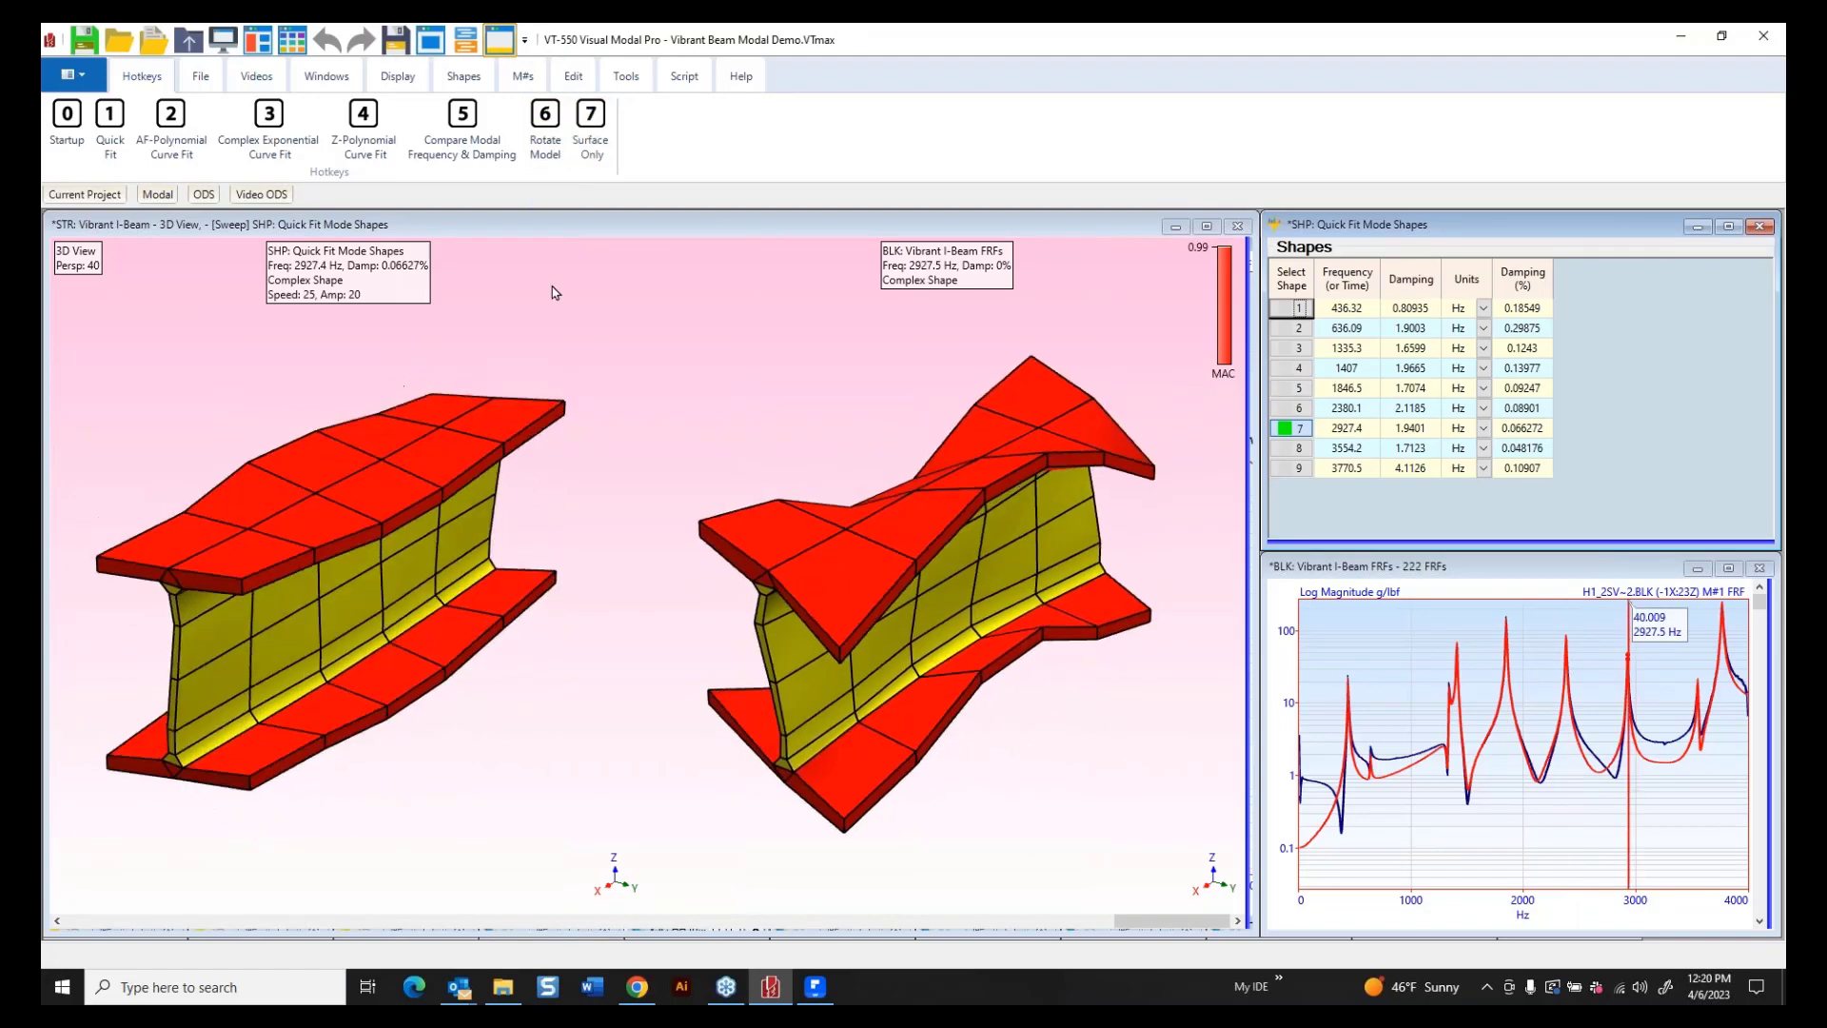
pyautogui.click(598, 145)
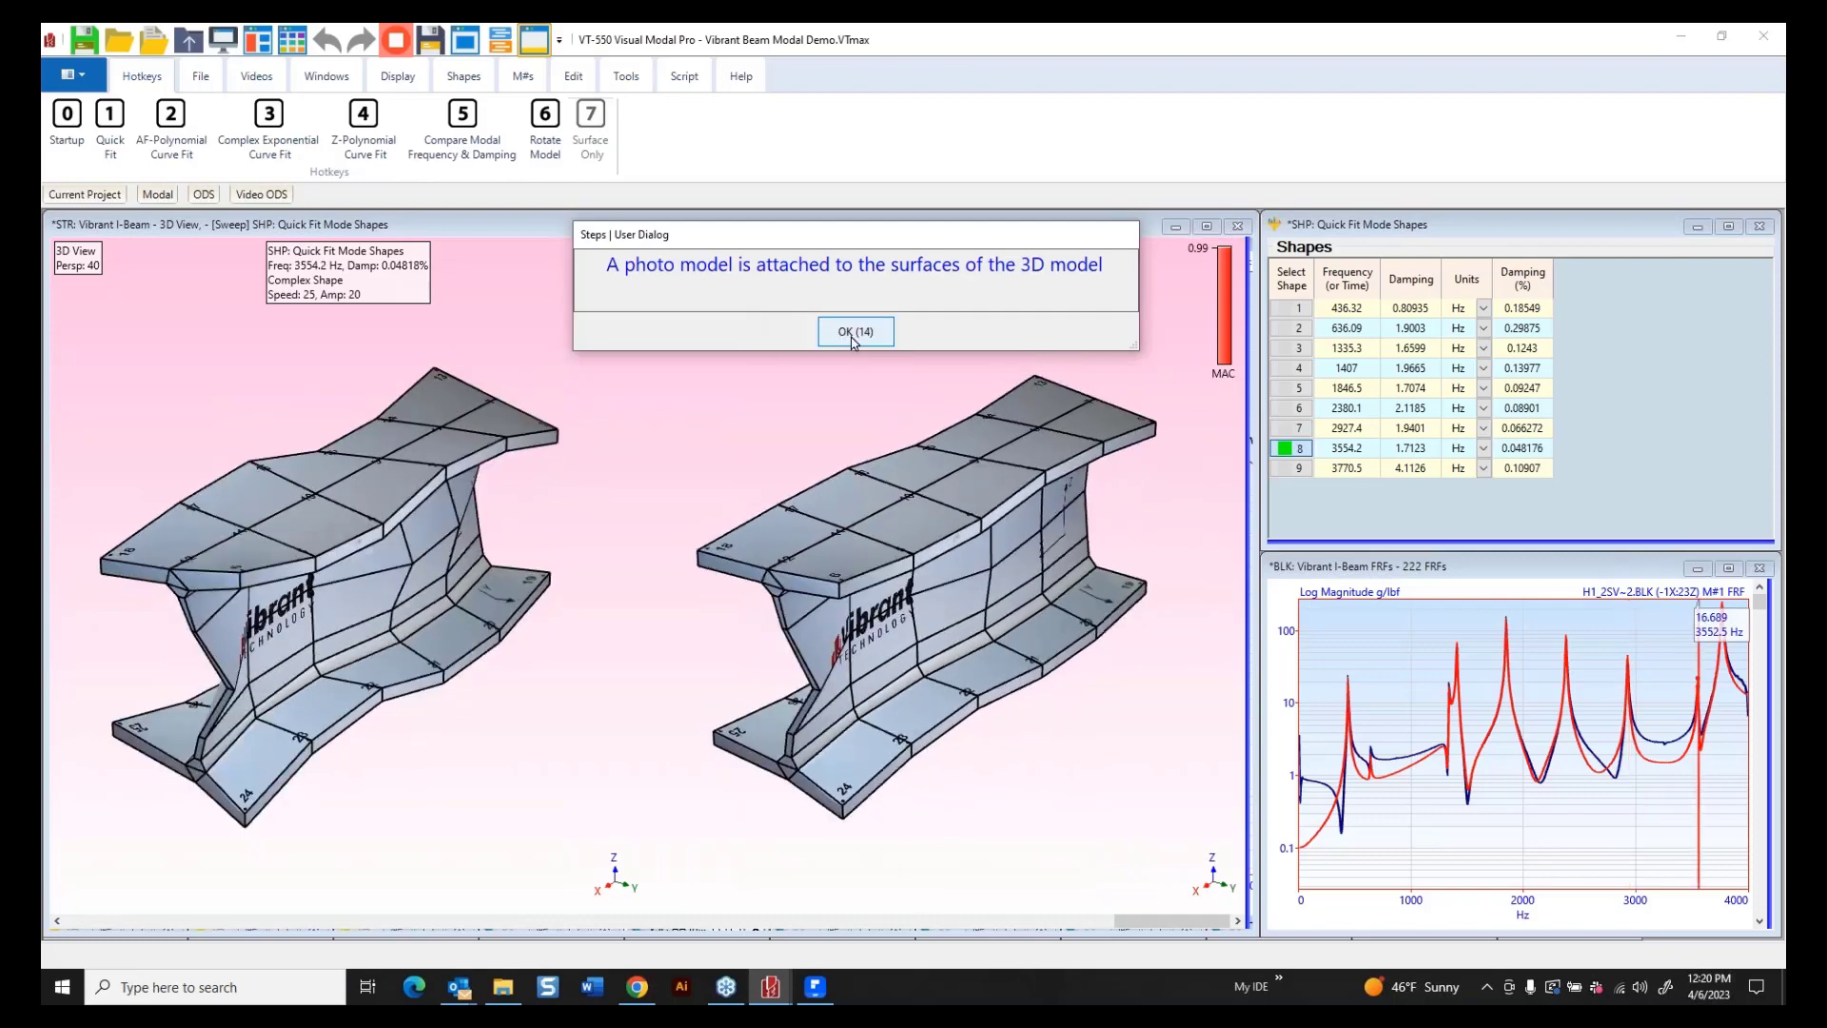
pyautogui.click(855, 331)
pyautogui.click(591, 130)
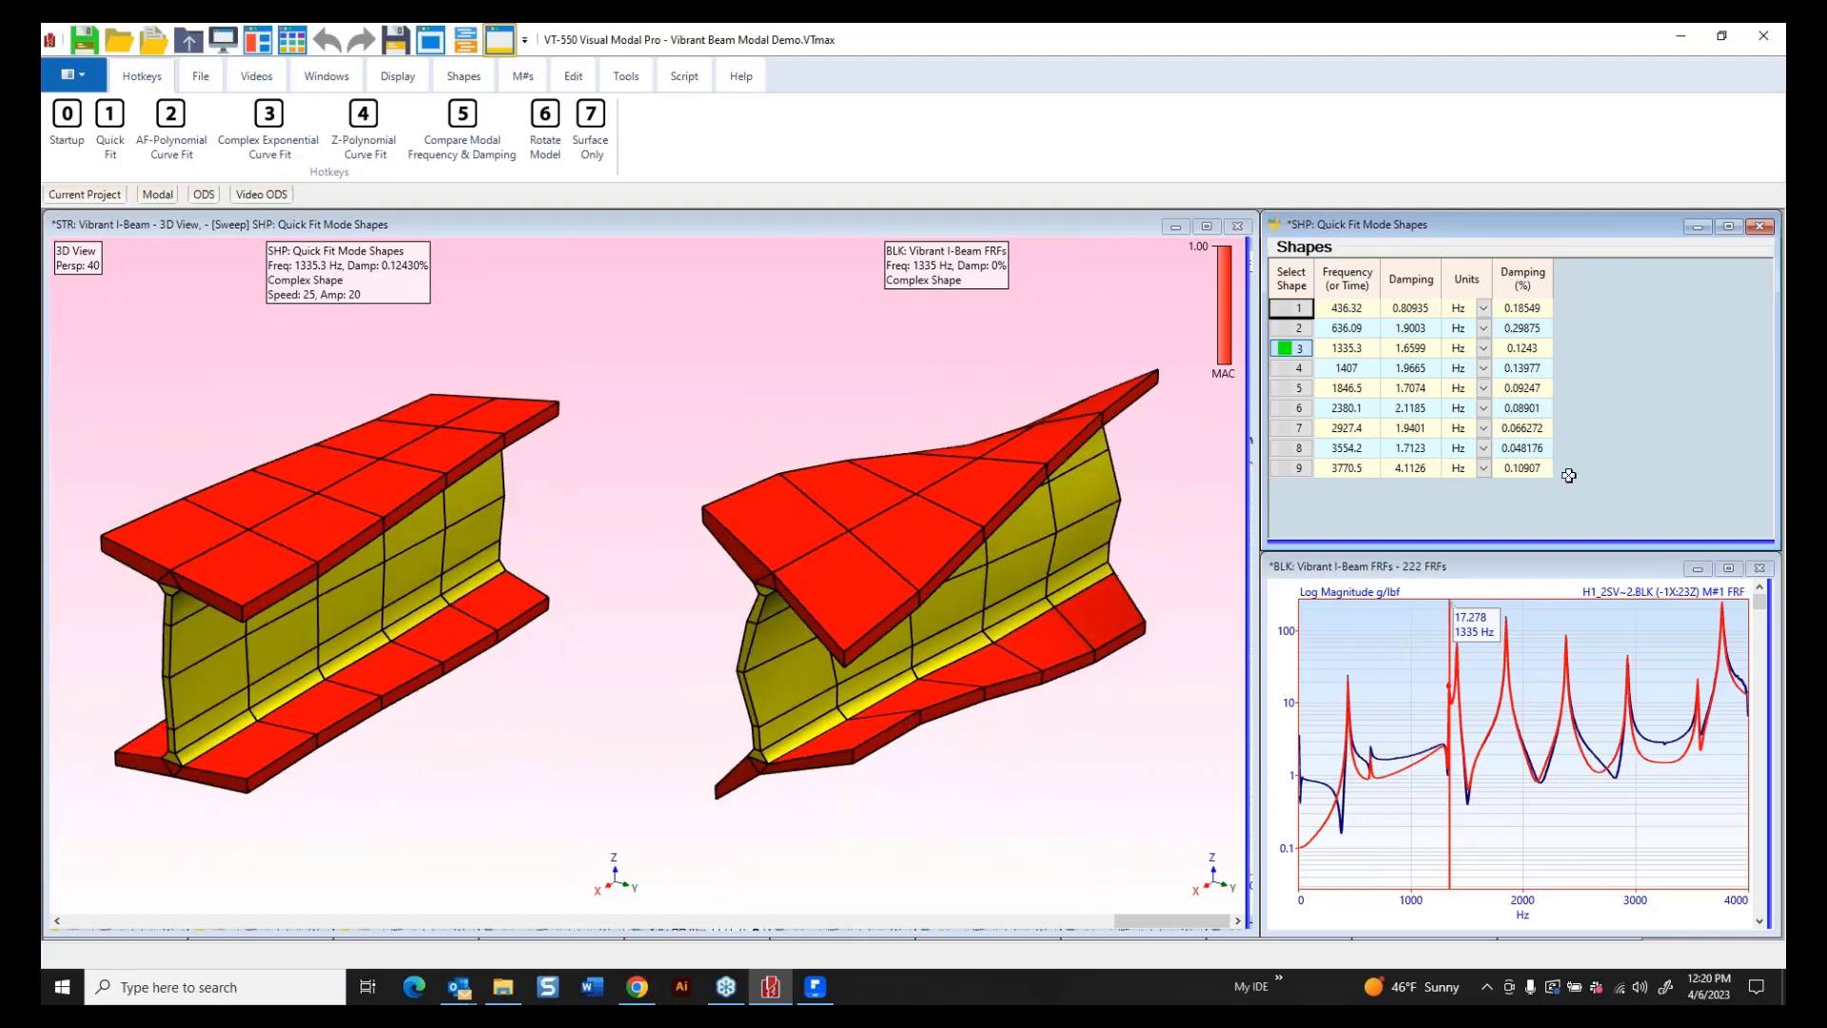
# Center and enlarge the Vibrant I-Beam FRFs data block window over the workspace.
pyautogui.rightClick(1434, 617)
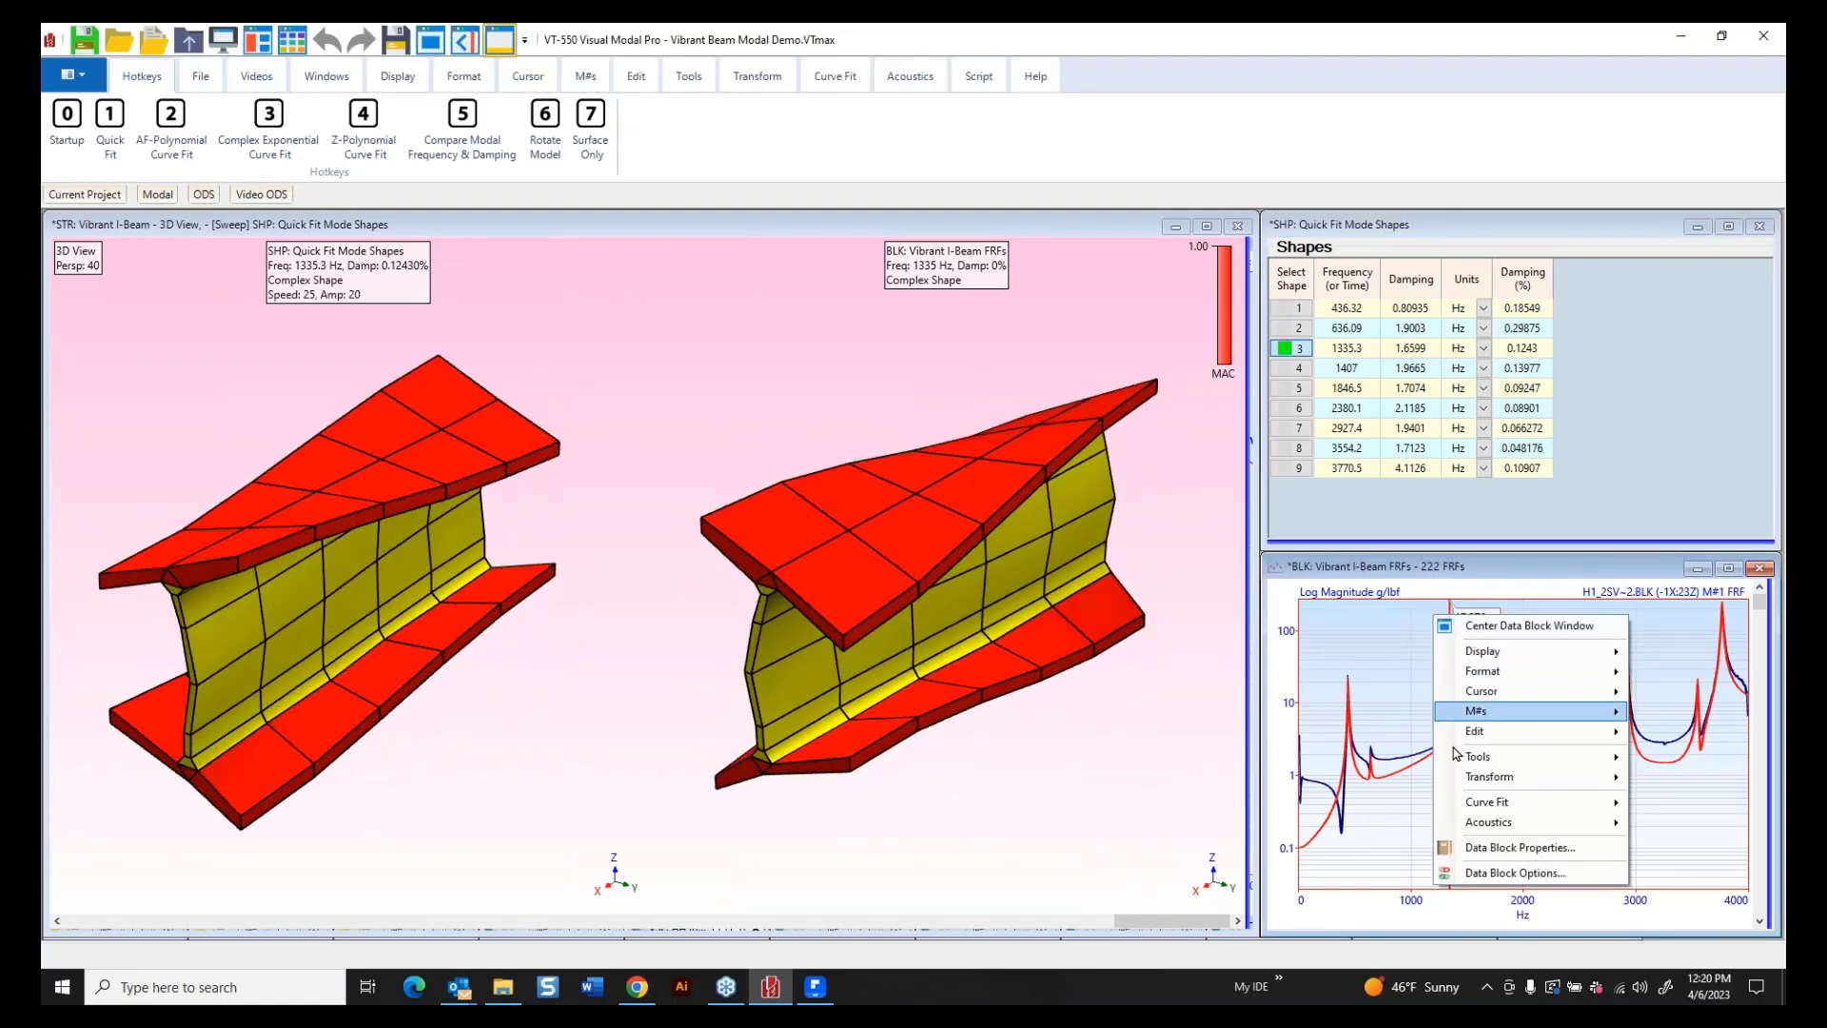
pyautogui.moveTo(1480, 809)
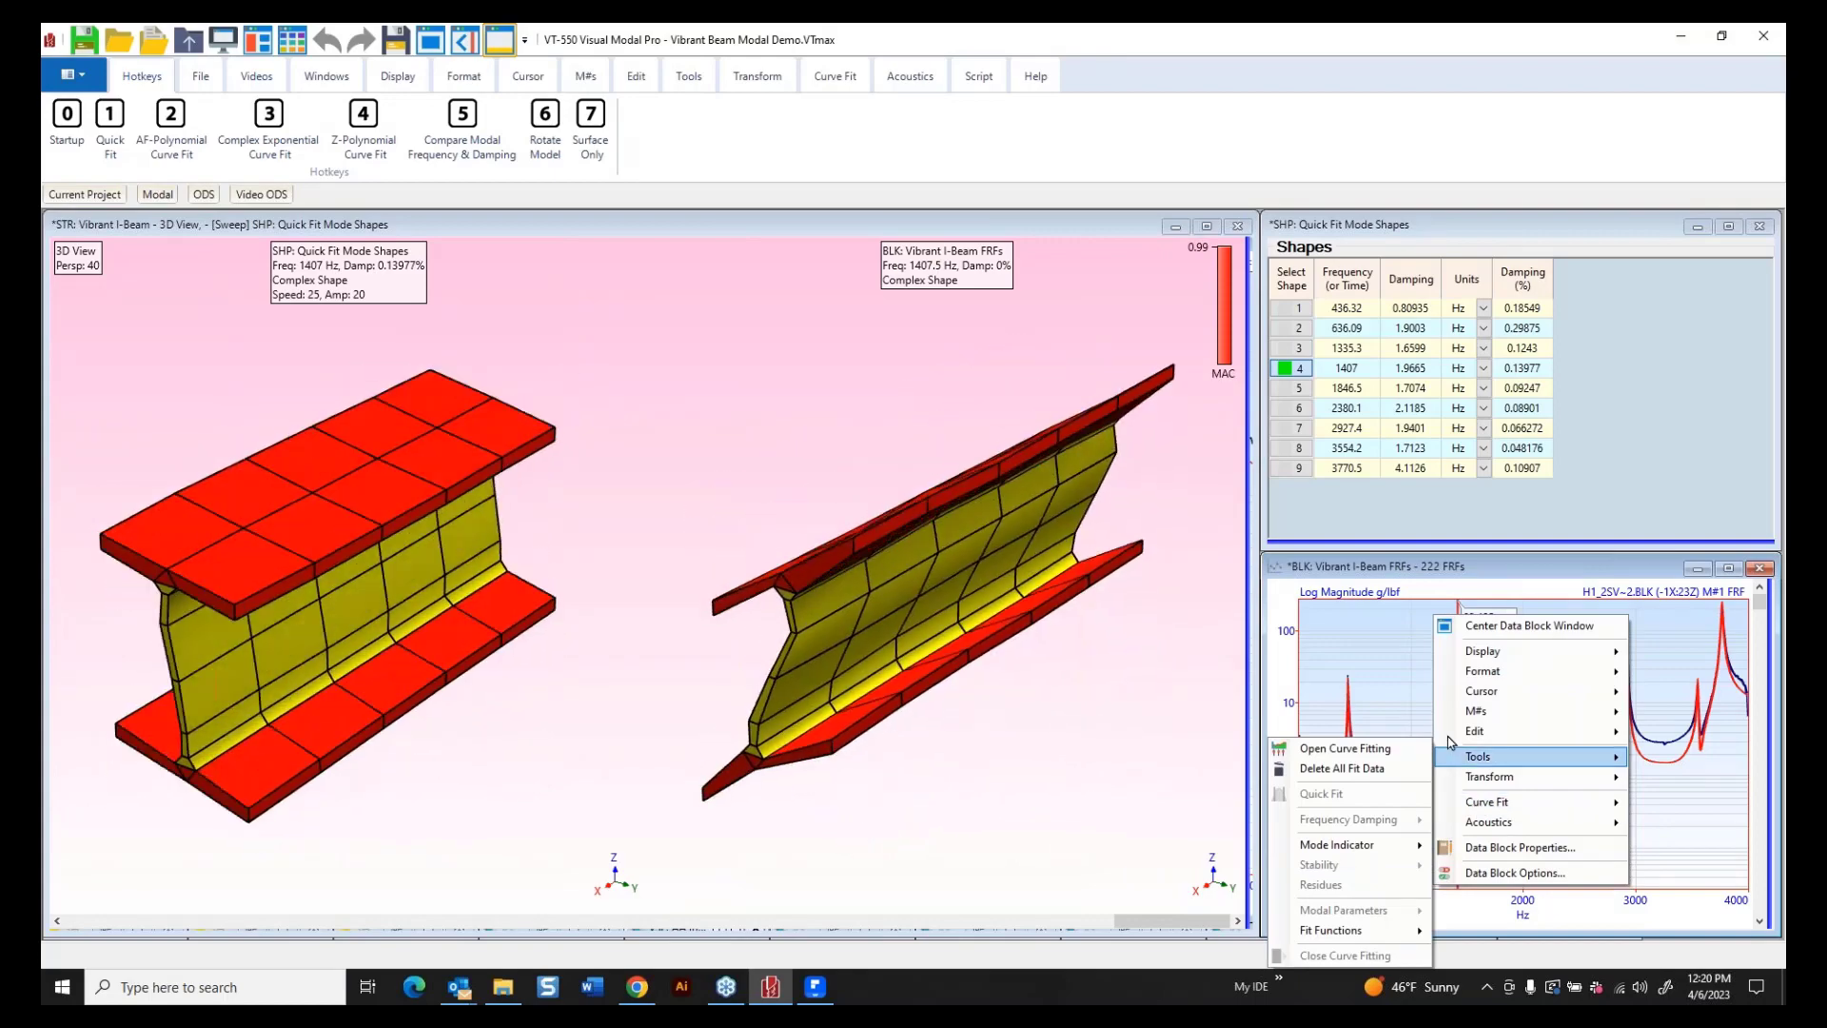
pyautogui.click(1522, 625)
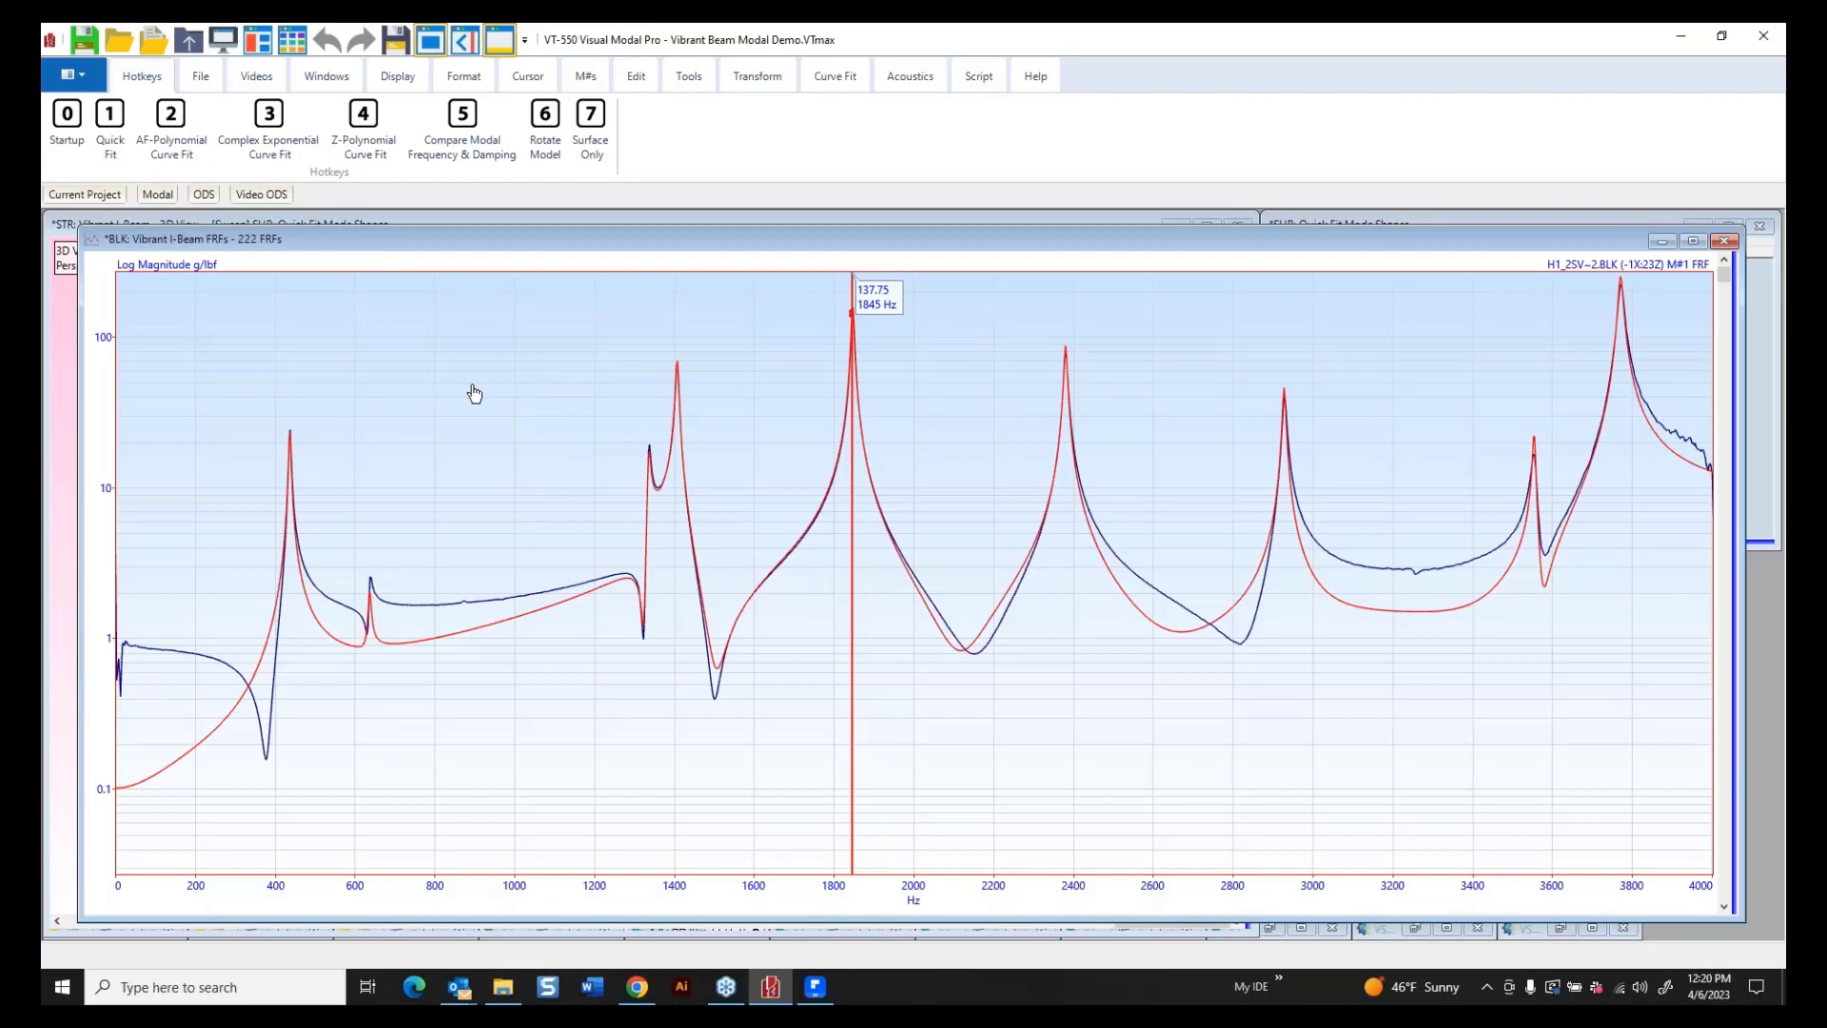
# Move the line cursor through the successive resonance peaks of the I-Beam FRF to compare the measured curve with its fit.
pyautogui.press('Right')
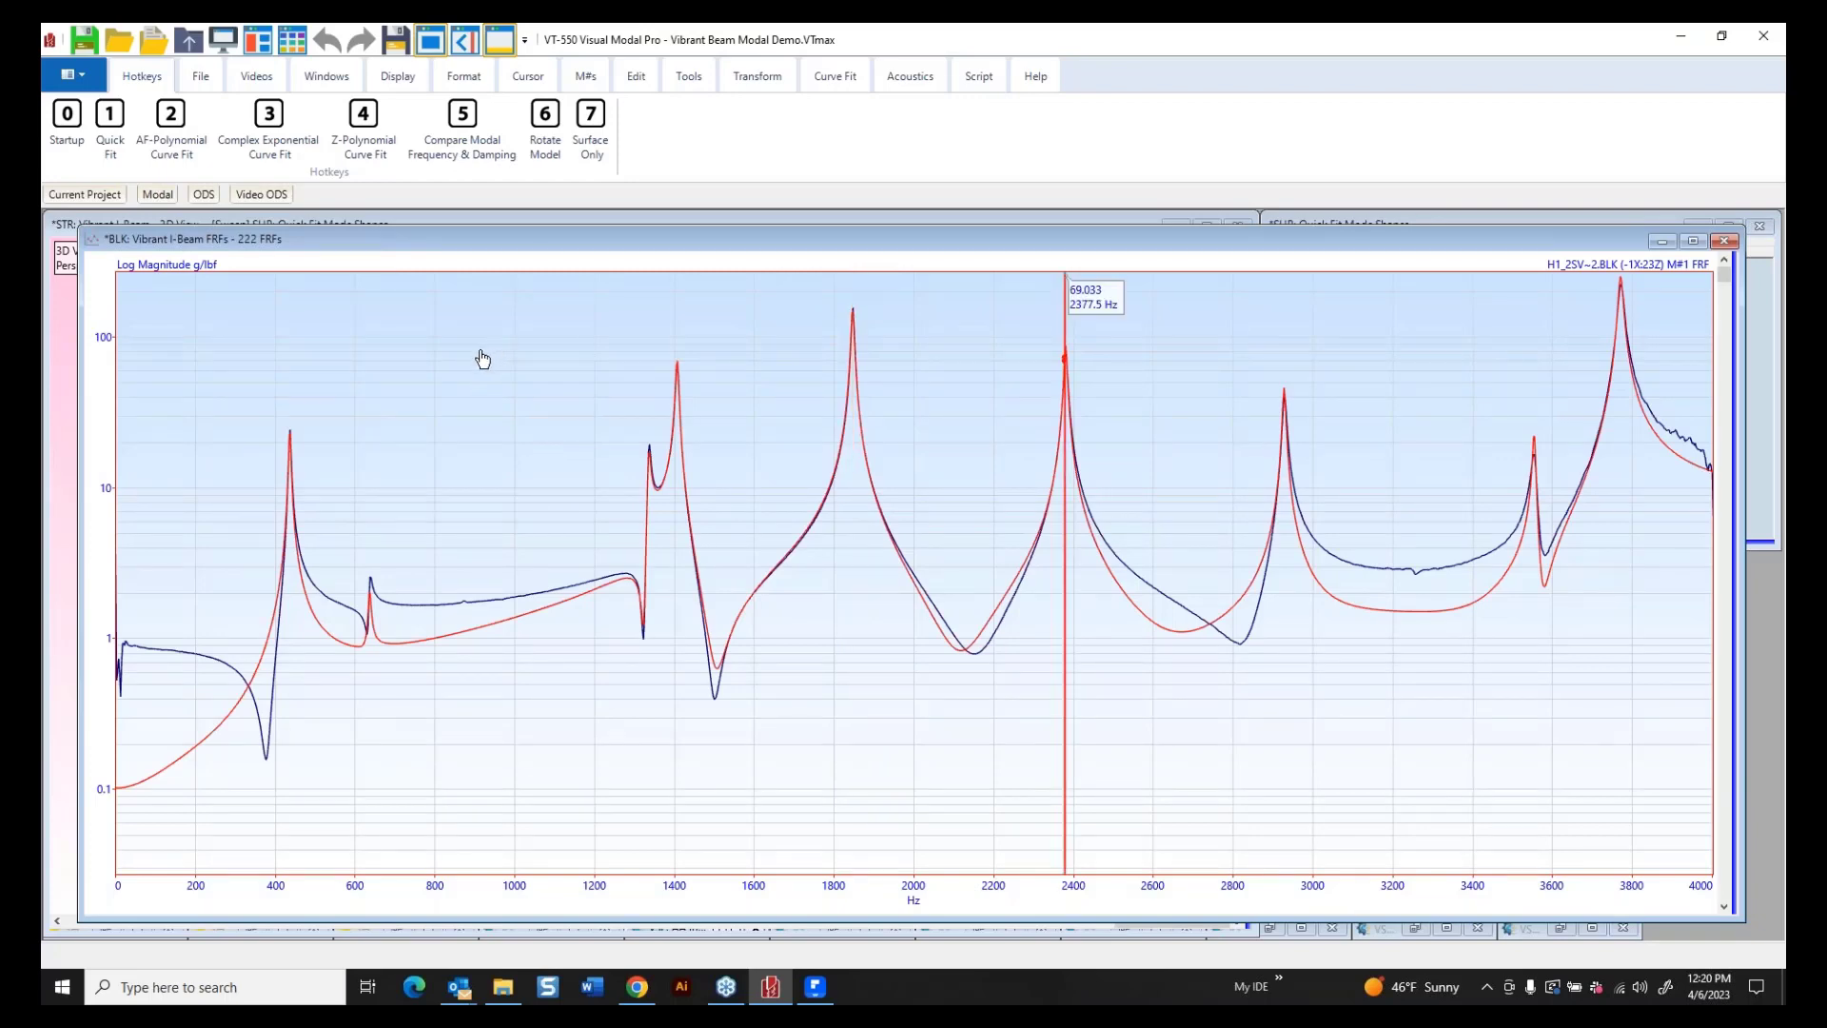
pyautogui.click(482, 358)
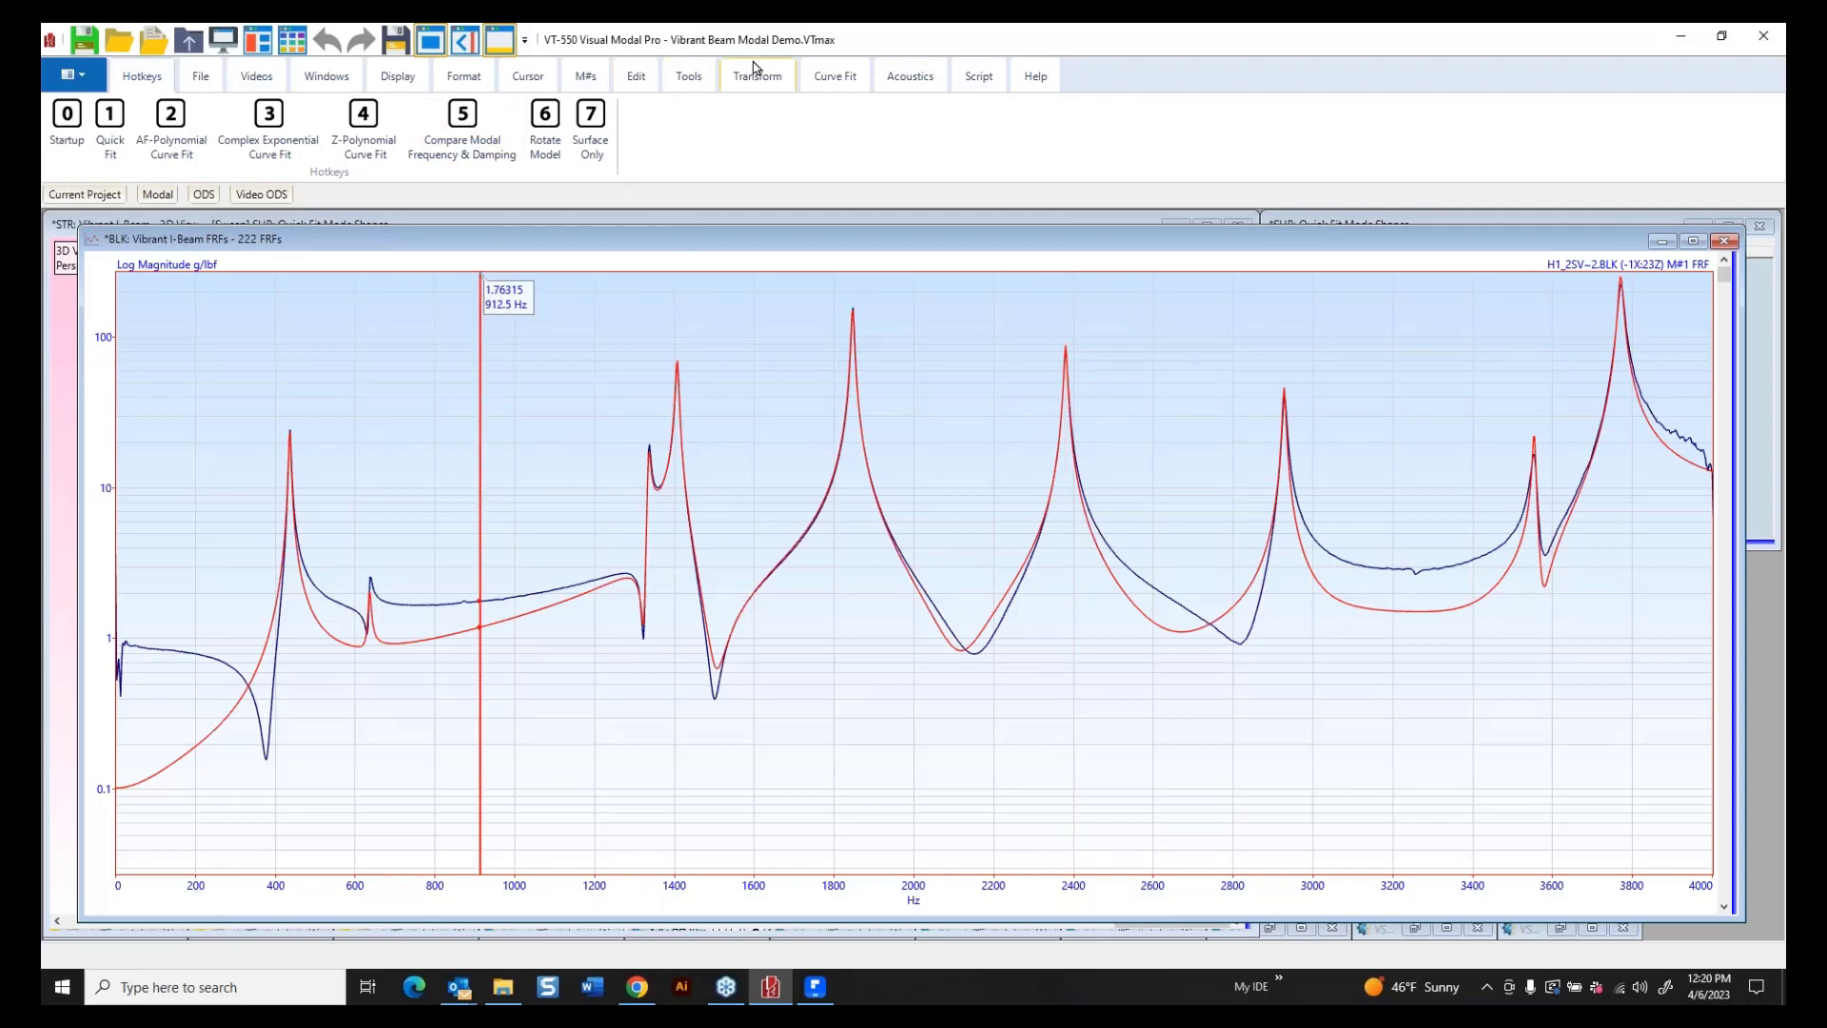
pyautogui.press('Right')
pyautogui.click(689, 76)
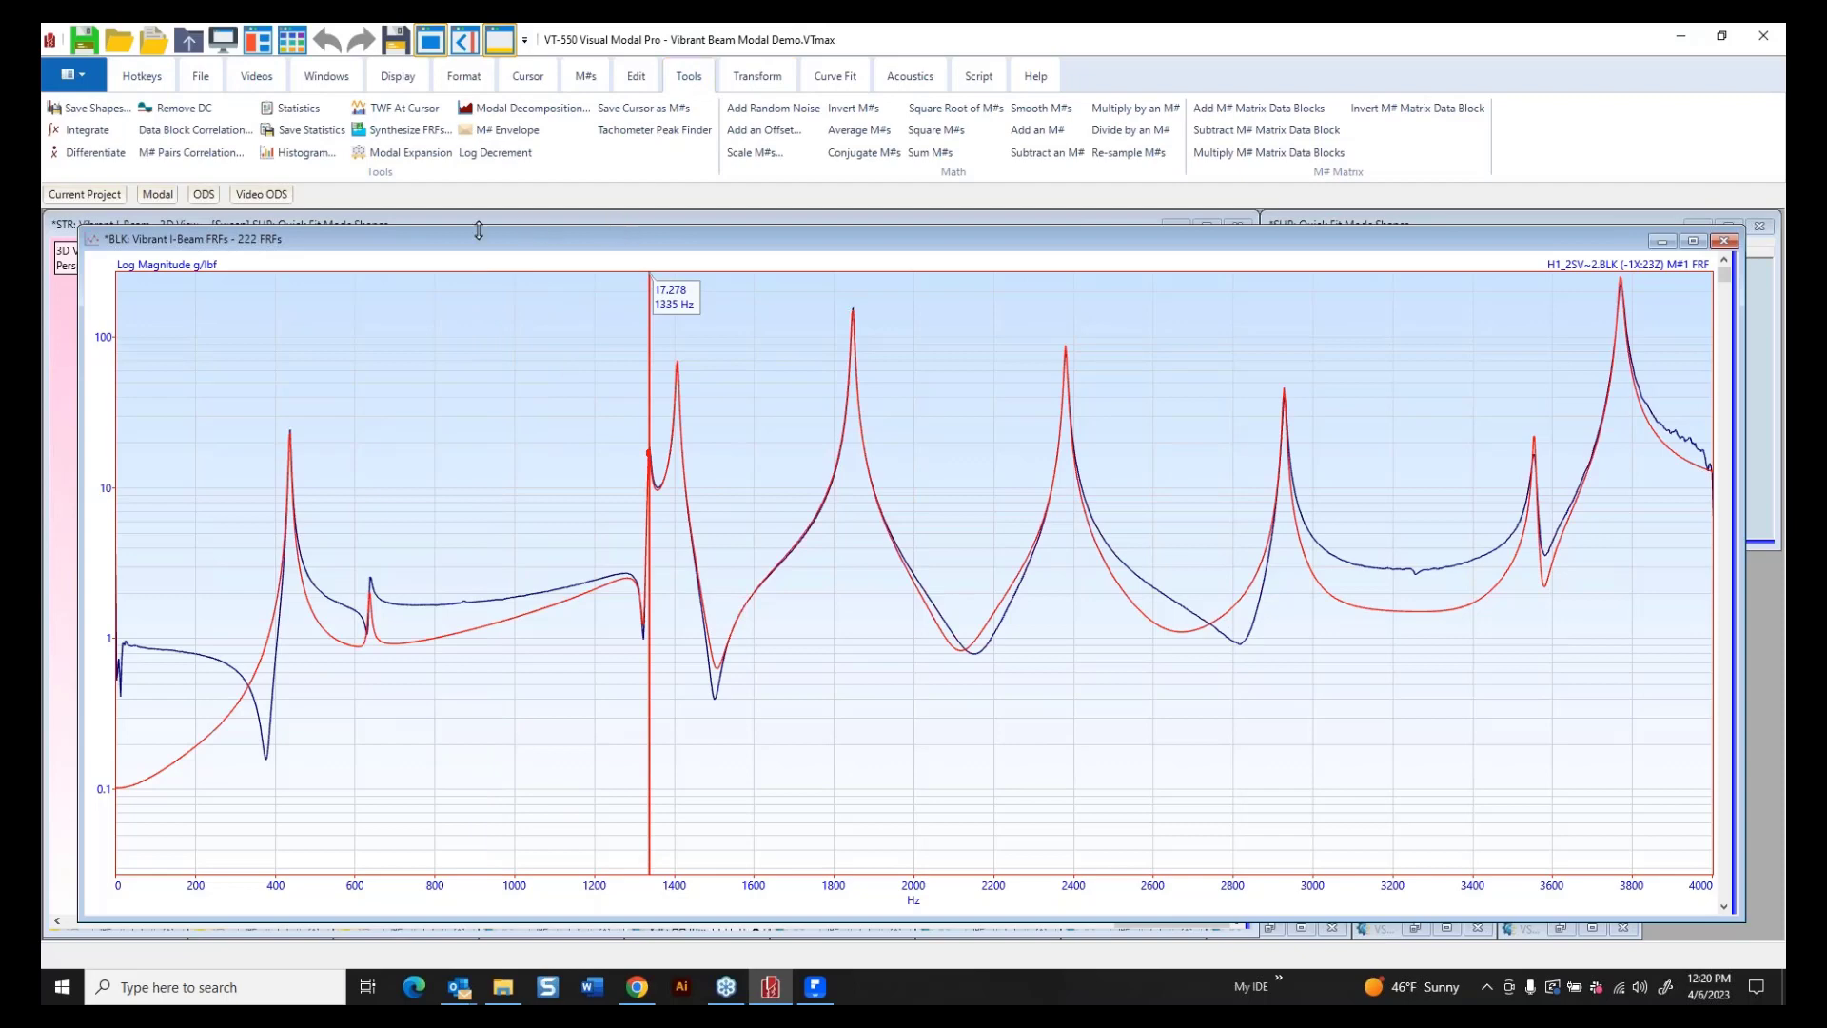
pyautogui.press('Right')
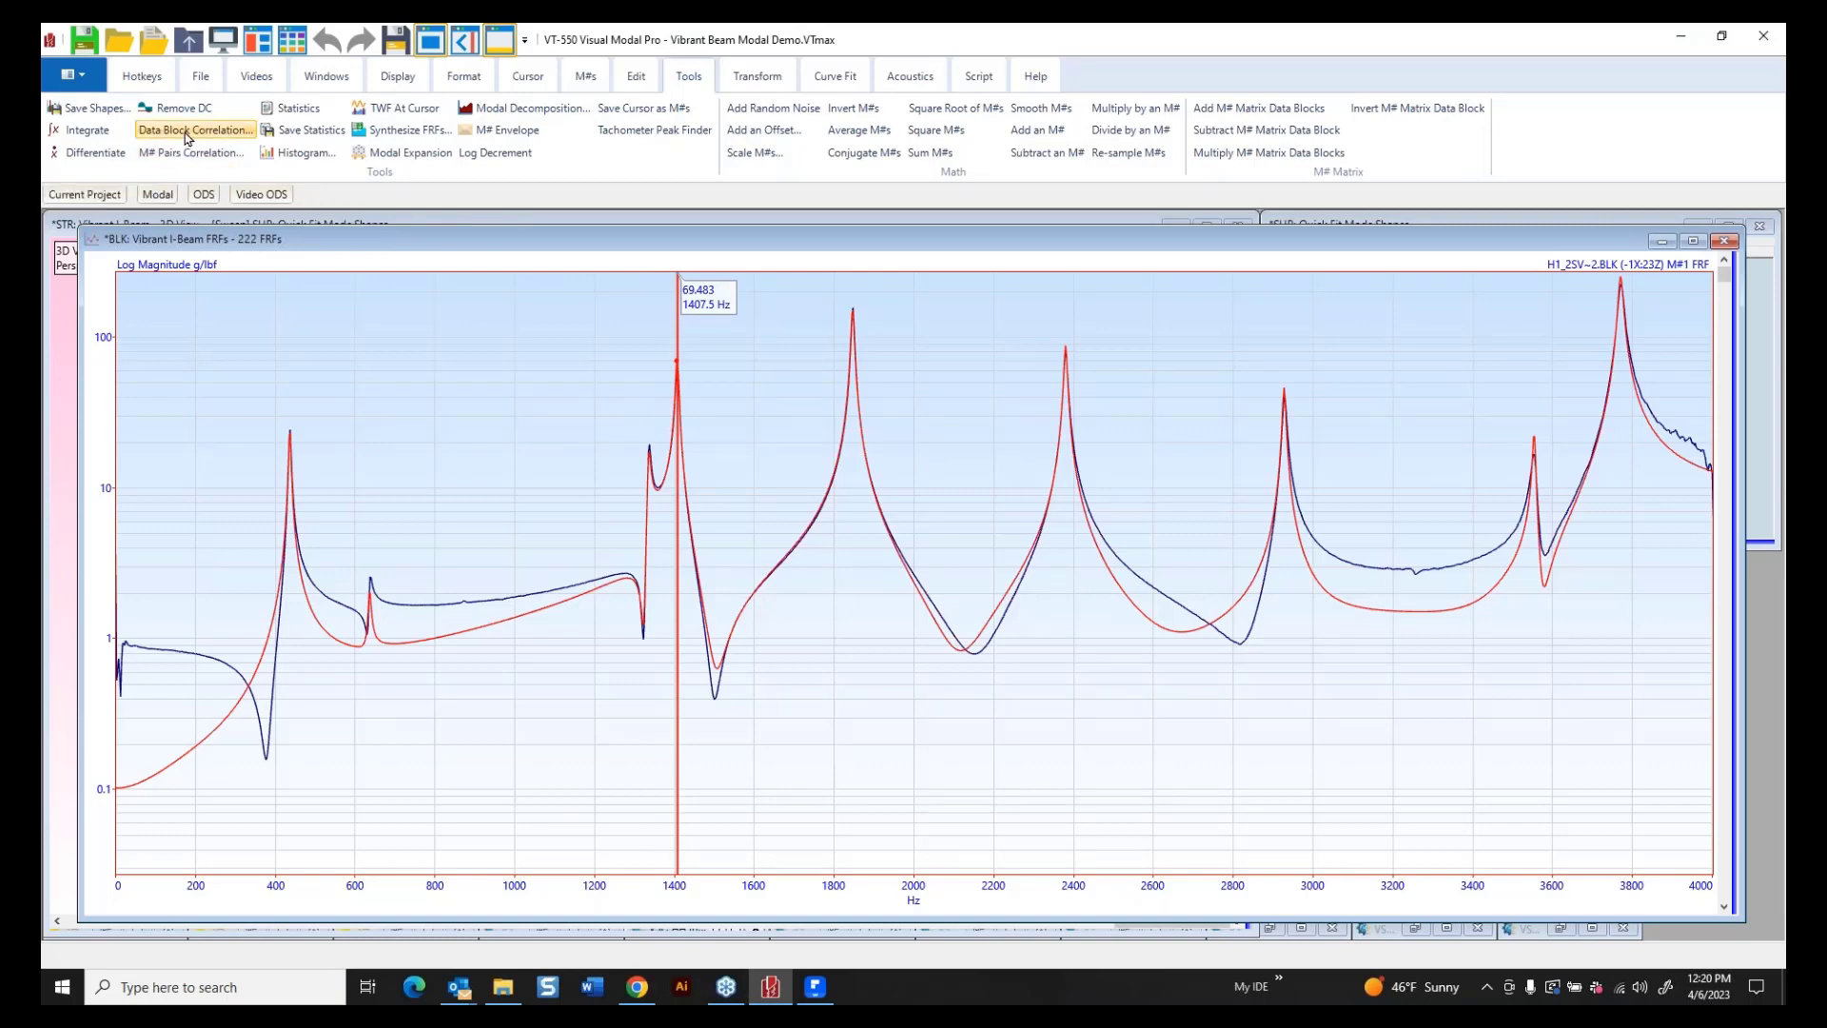
pyautogui.press('Right')
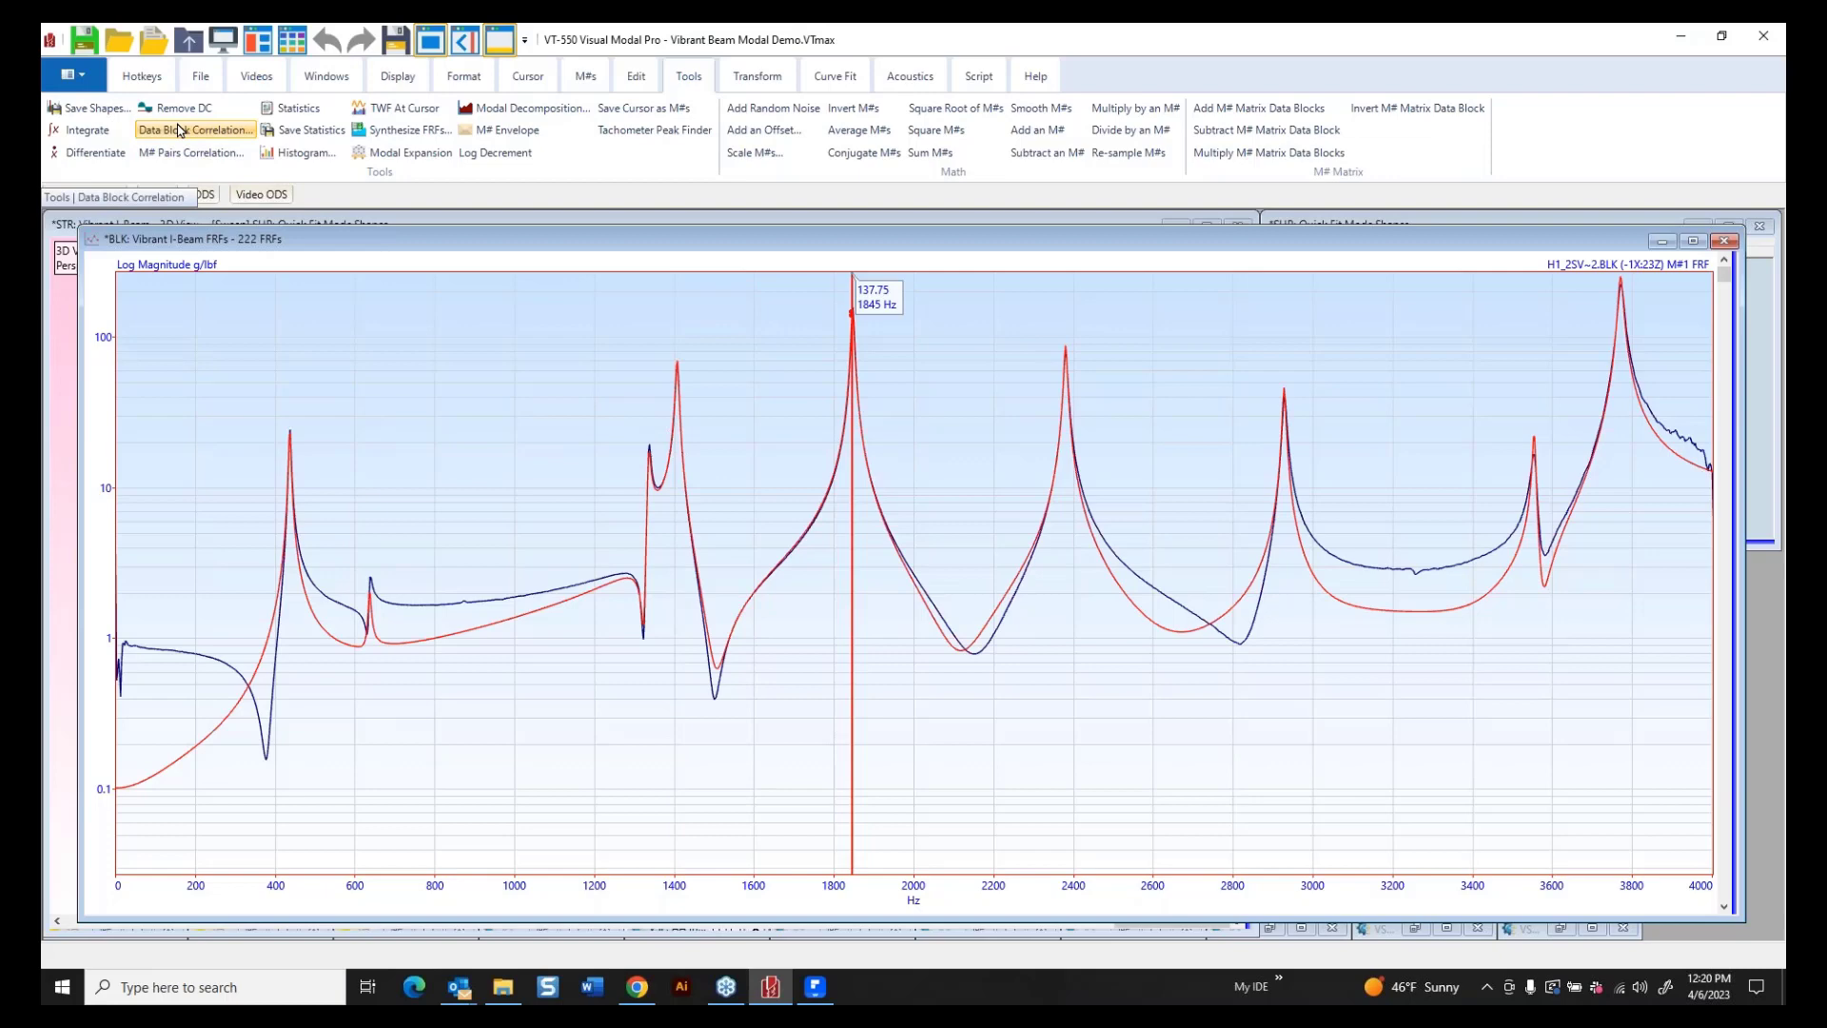
pyautogui.press('Right')
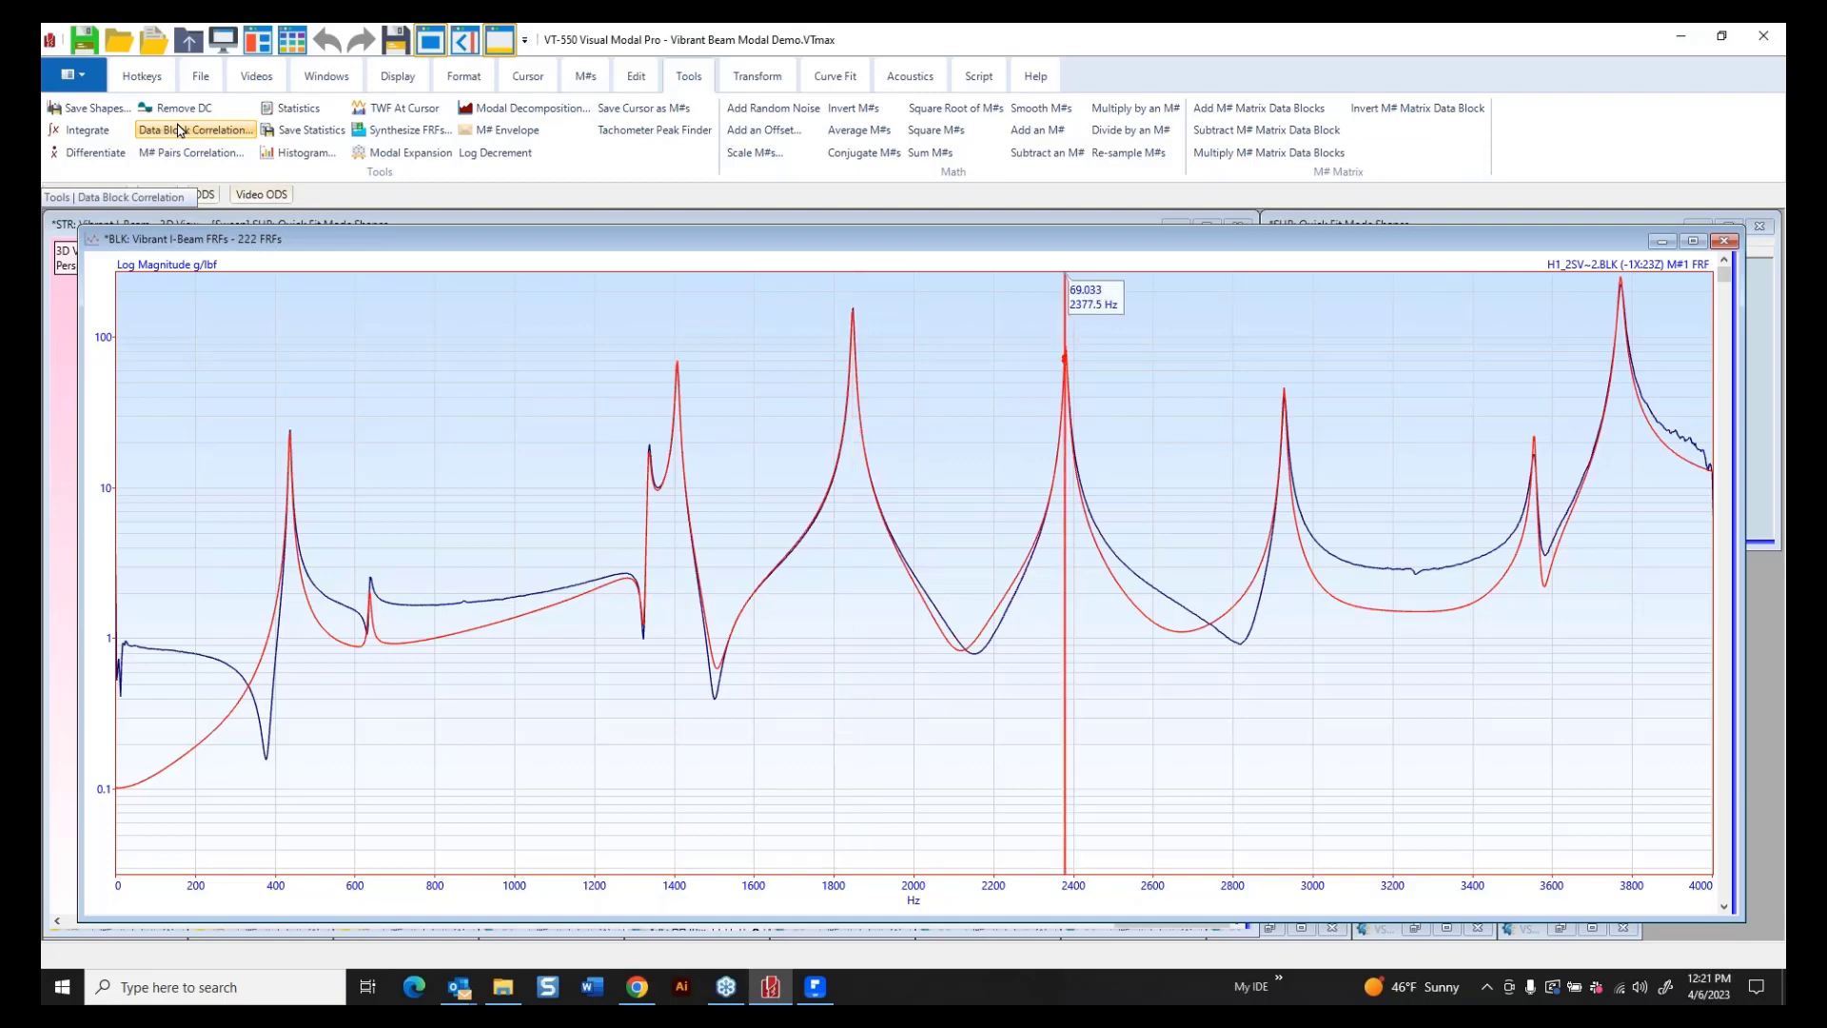
pyautogui.press('Right')
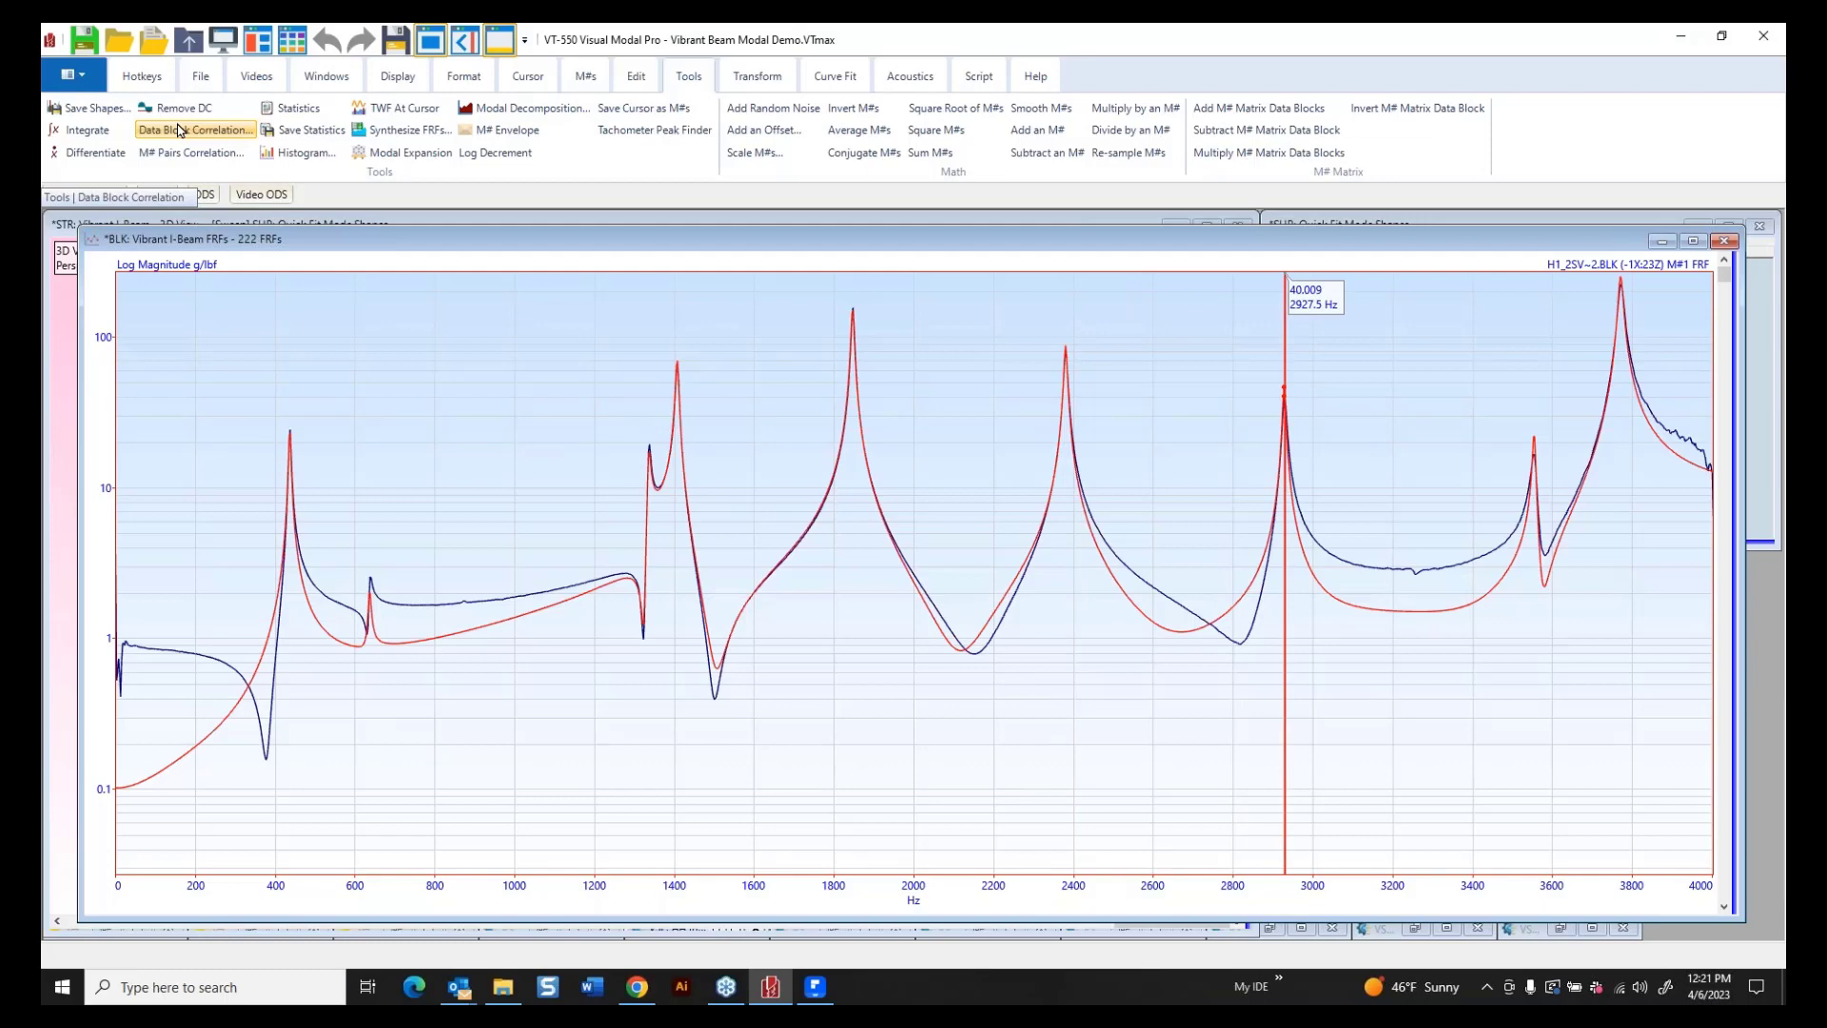
pyautogui.press('Right')
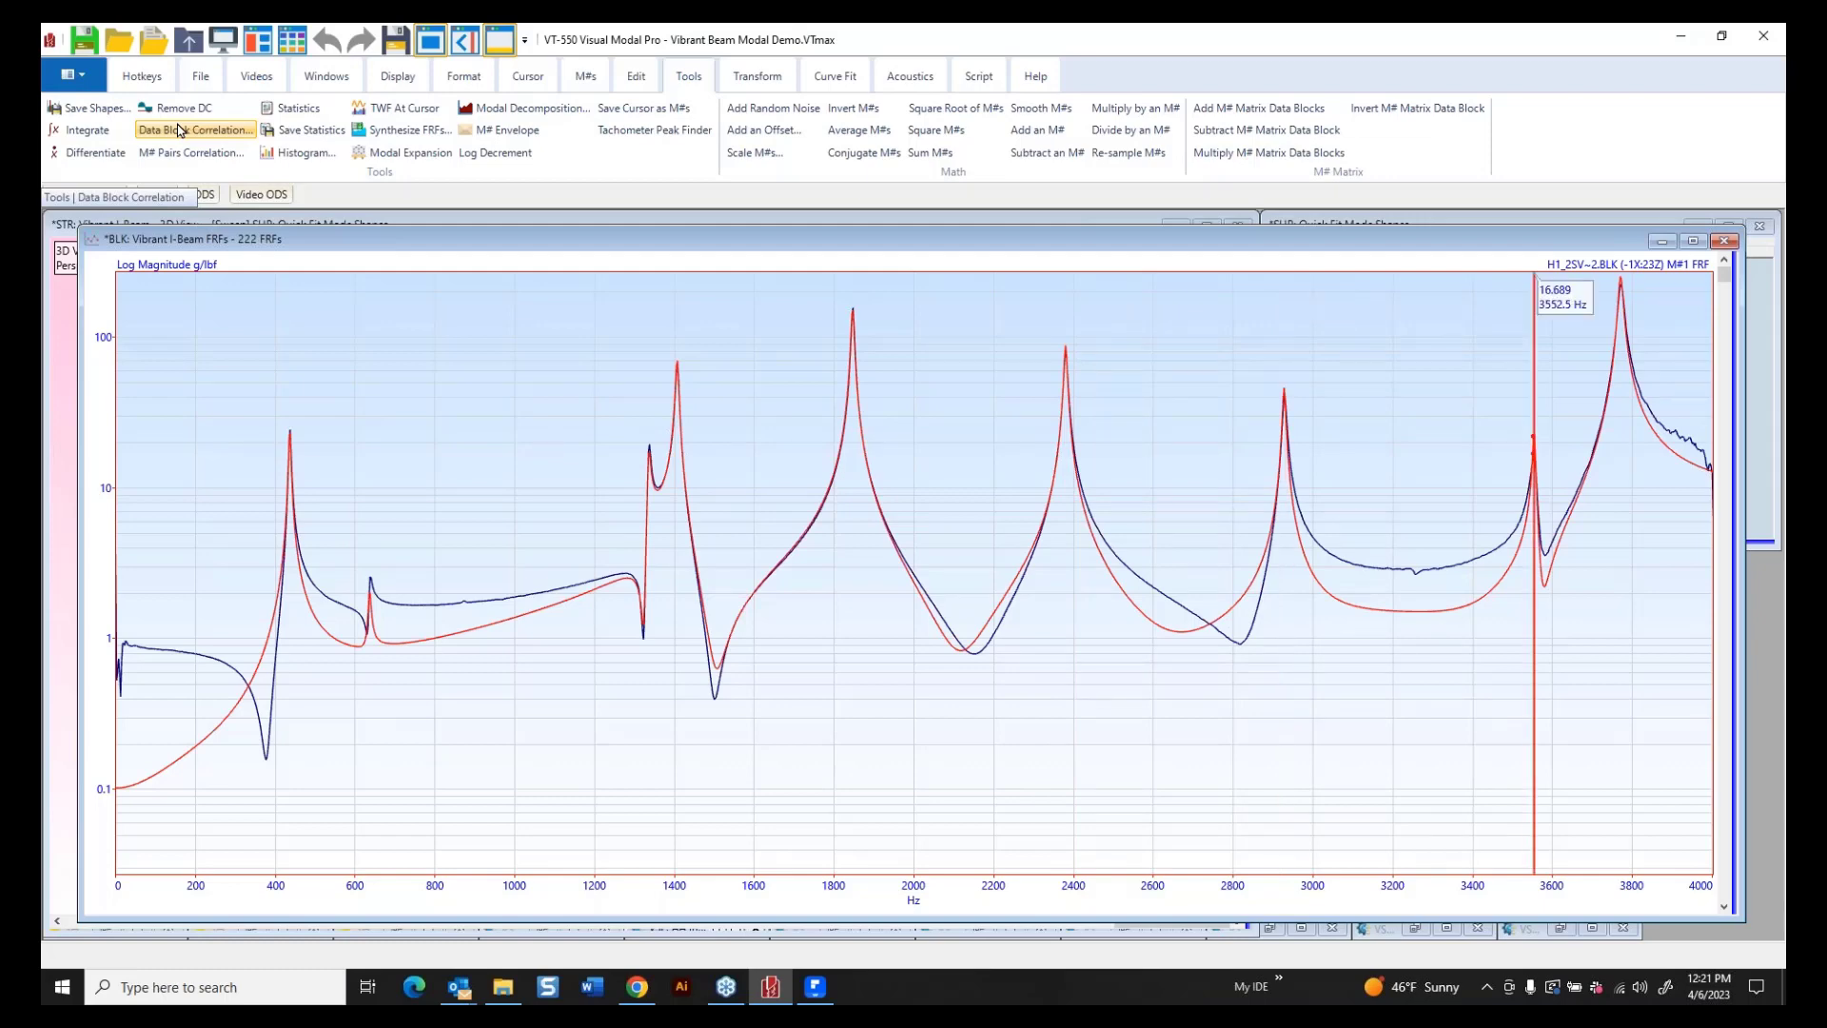
pyautogui.press('Right')
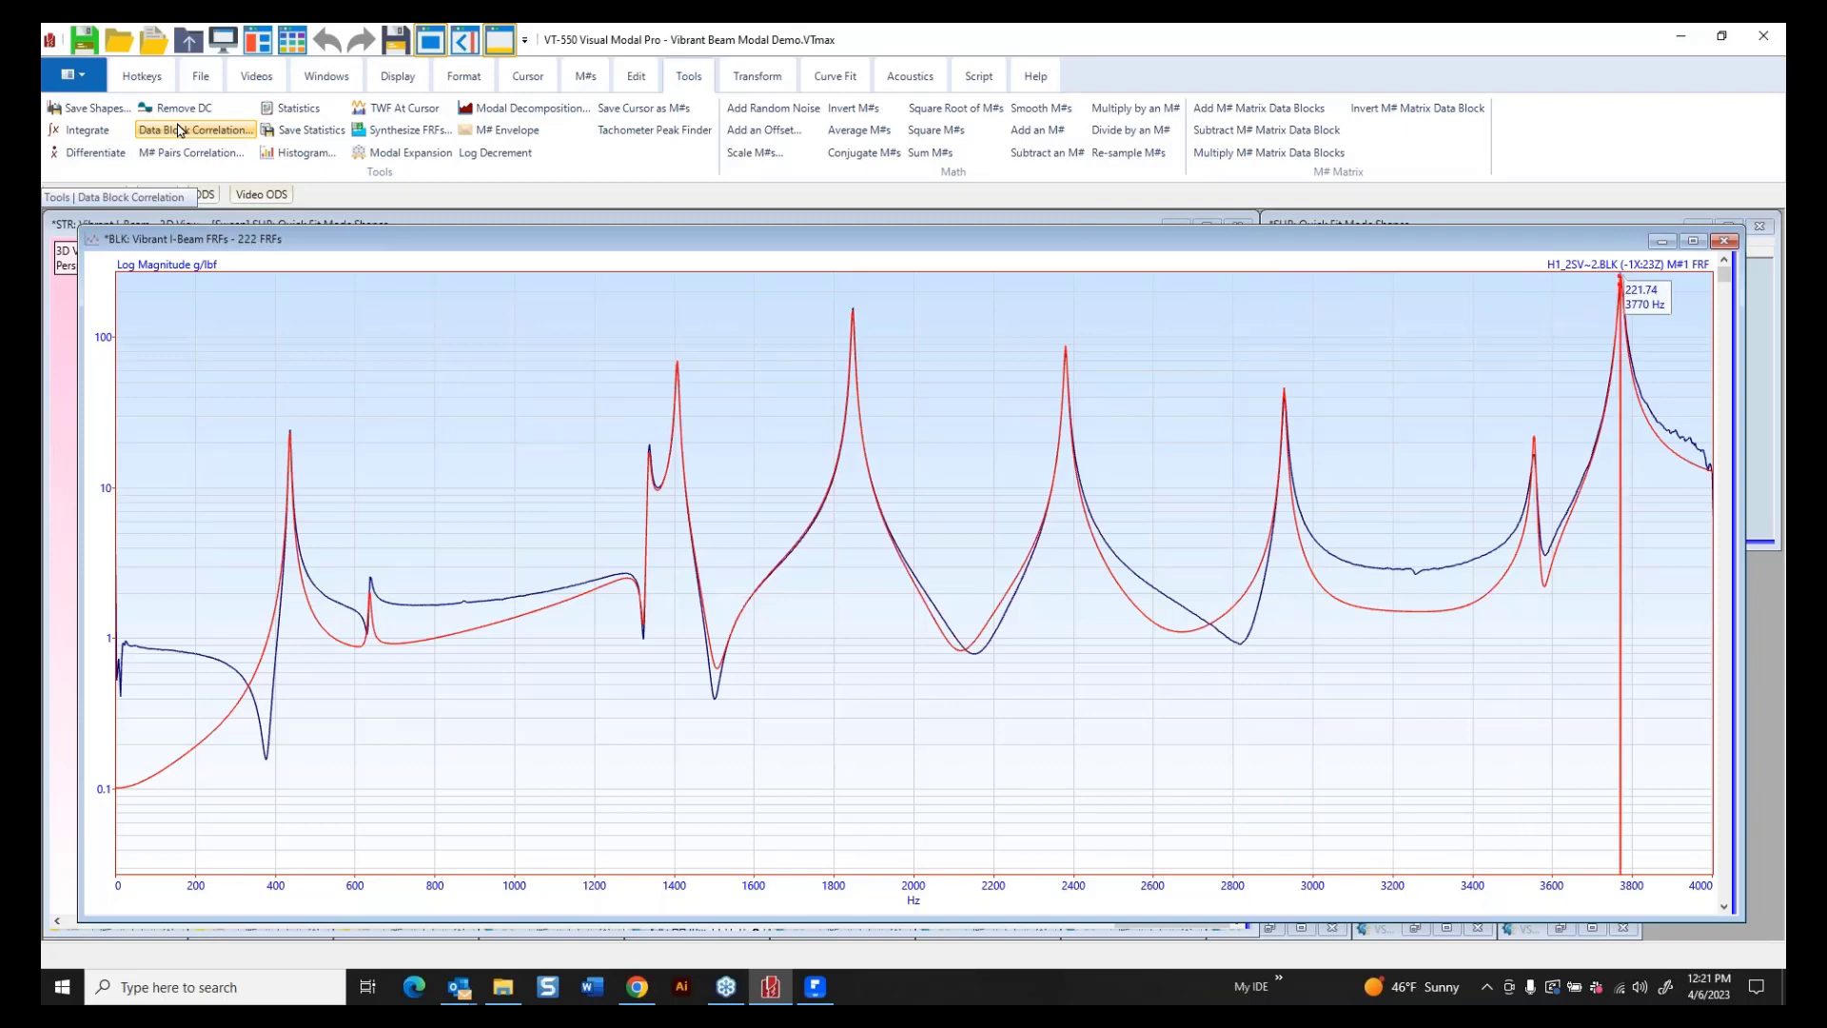
pyautogui.press('Right')
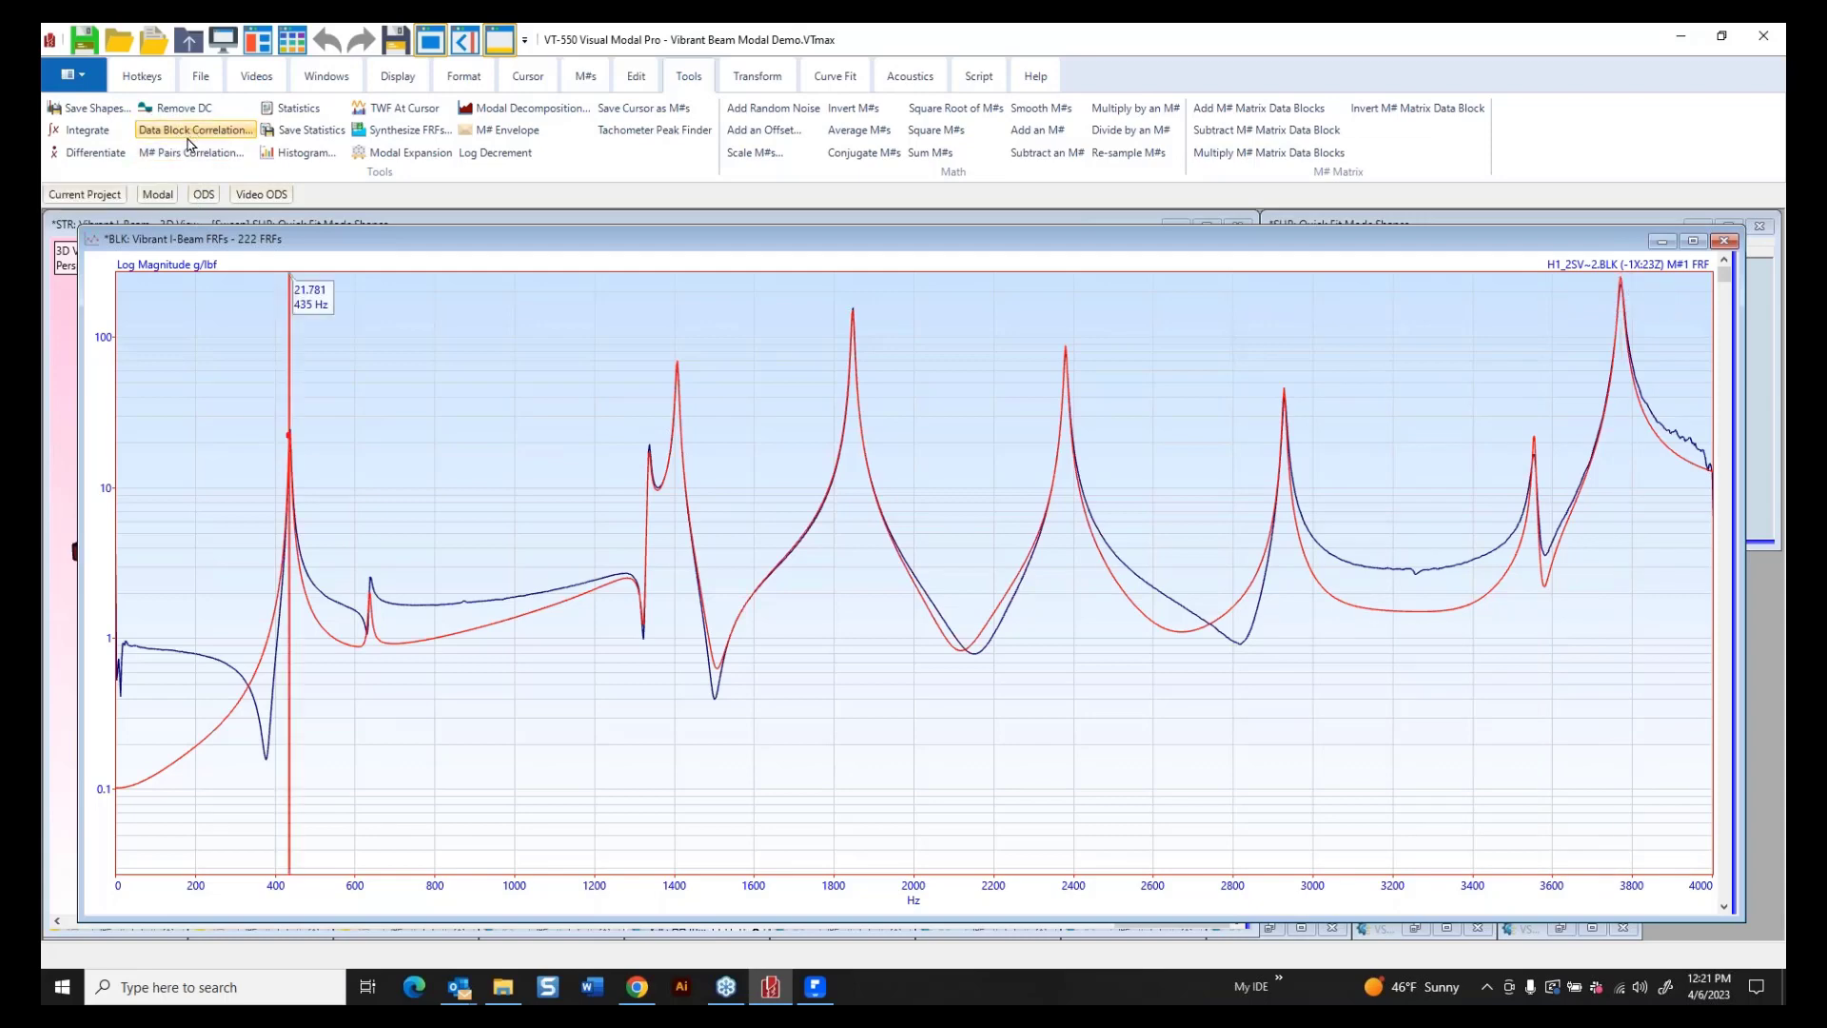
pyautogui.press('Right')
# Run Data Block Correlation of the Vibrant I-Beam FRFs against themselves and save the result in a new file, Data Block 1.
pyautogui.click(193, 130)
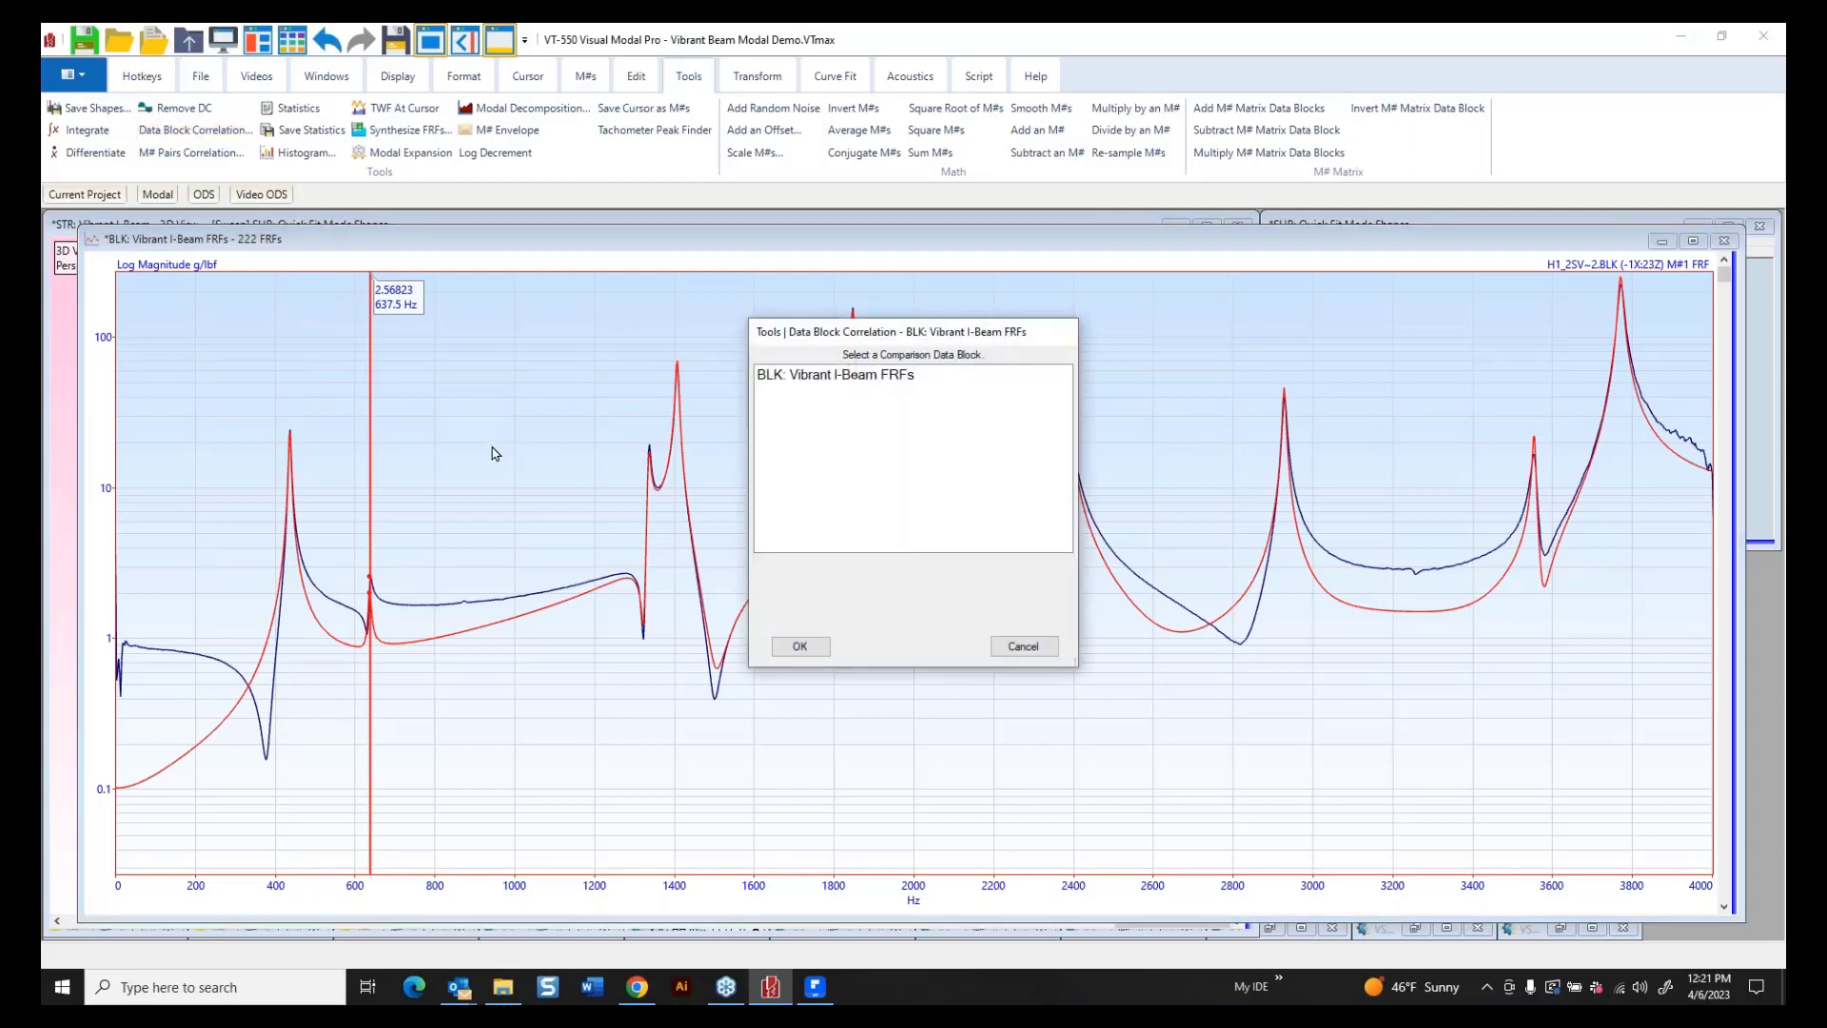
pyautogui.click(892, 381)
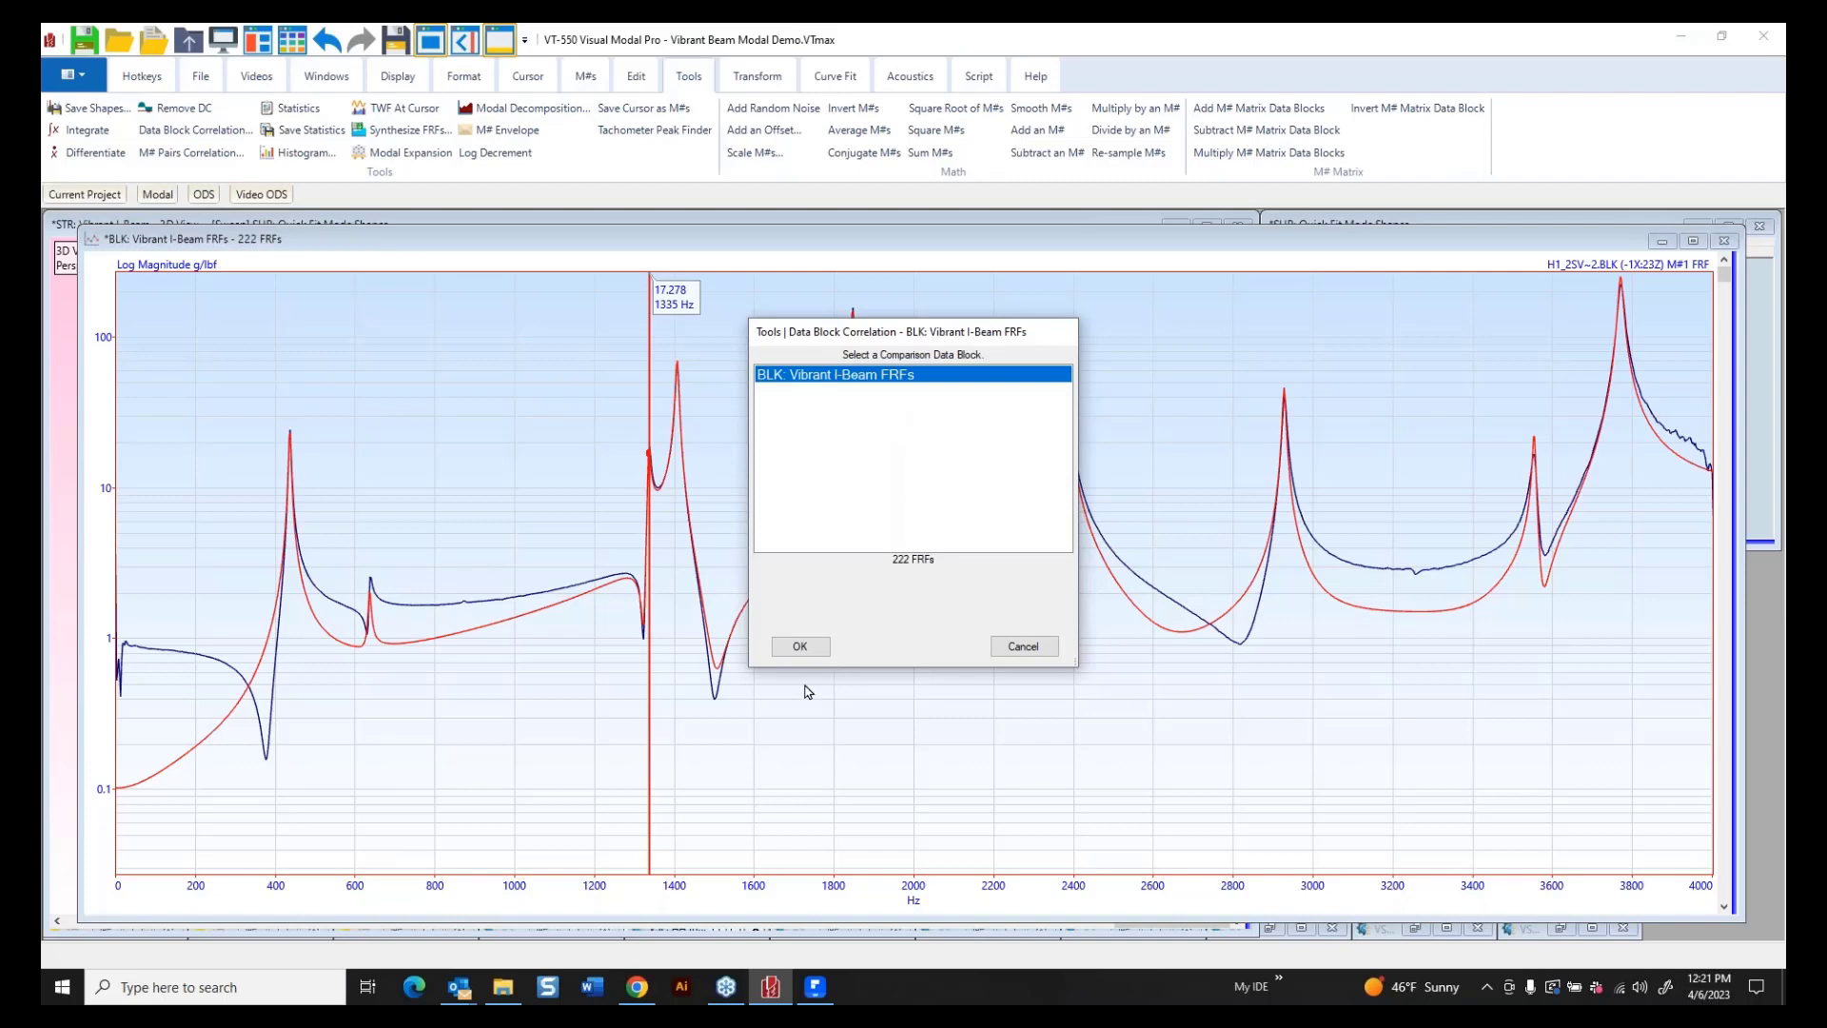
pyautogui.click(799, 646)
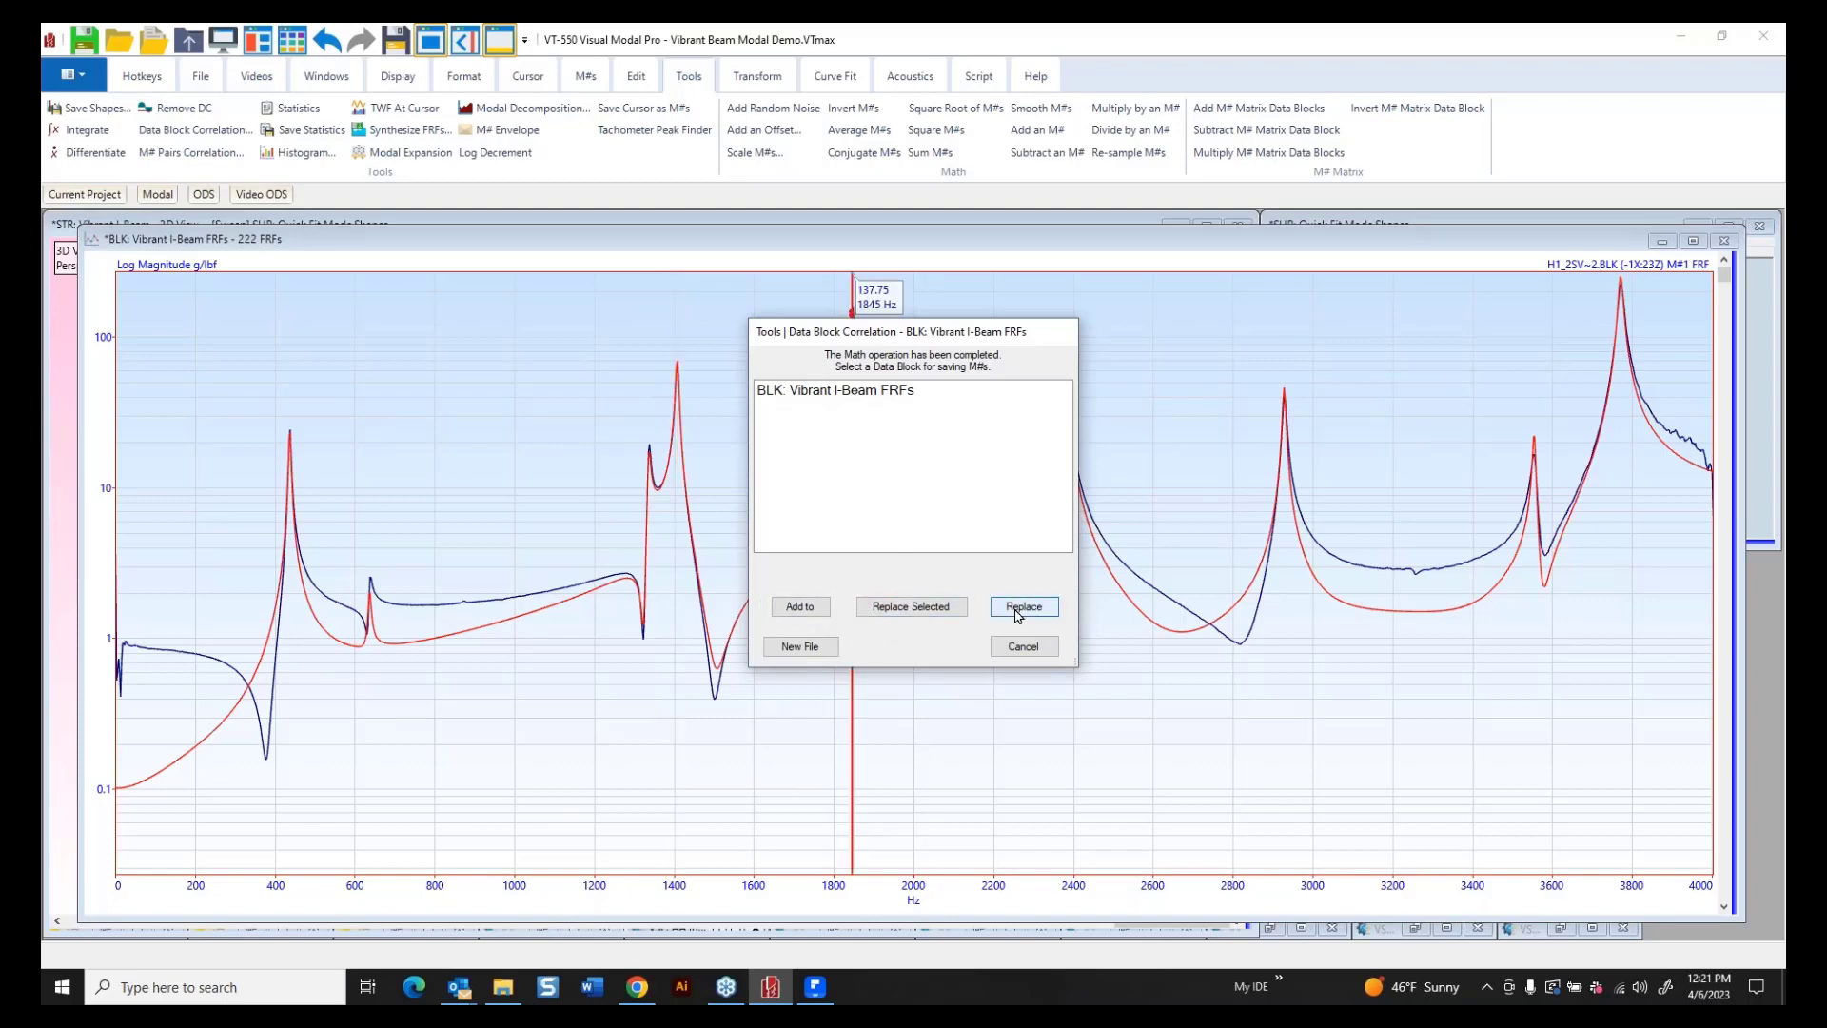
pyautogui.click(830, 653)
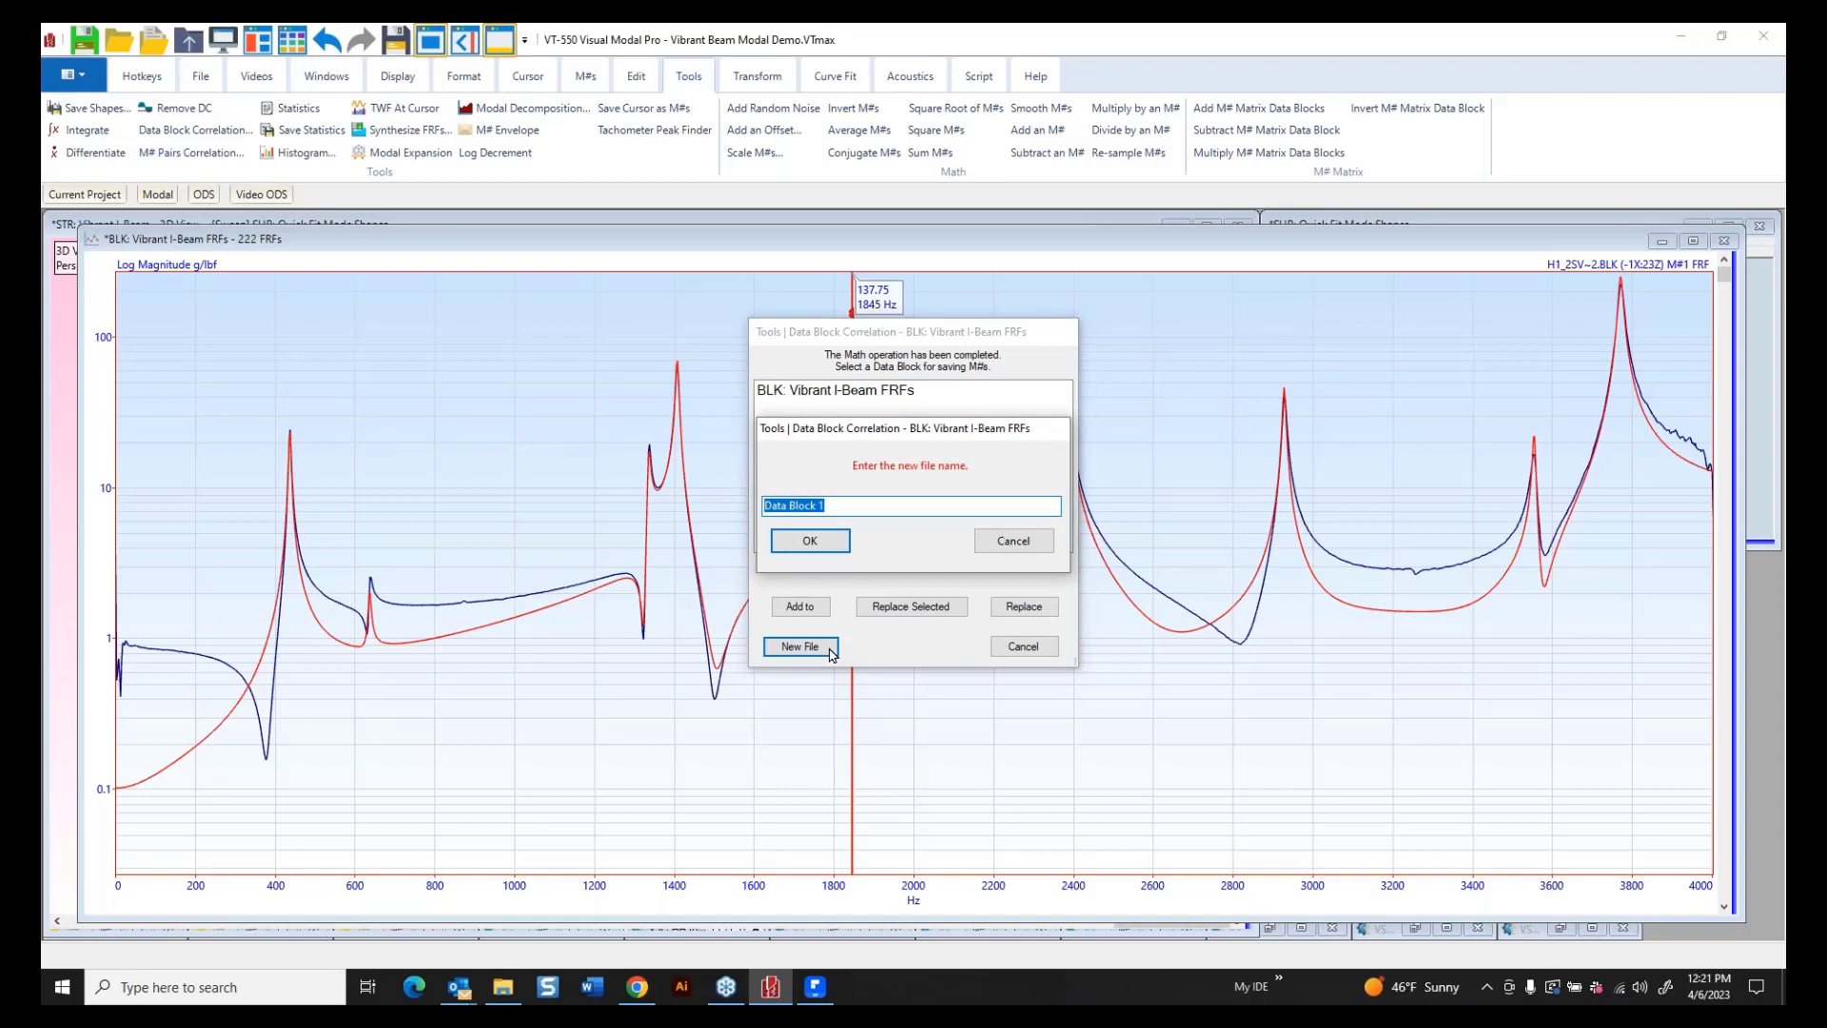
pyautogui.click(820, 543)
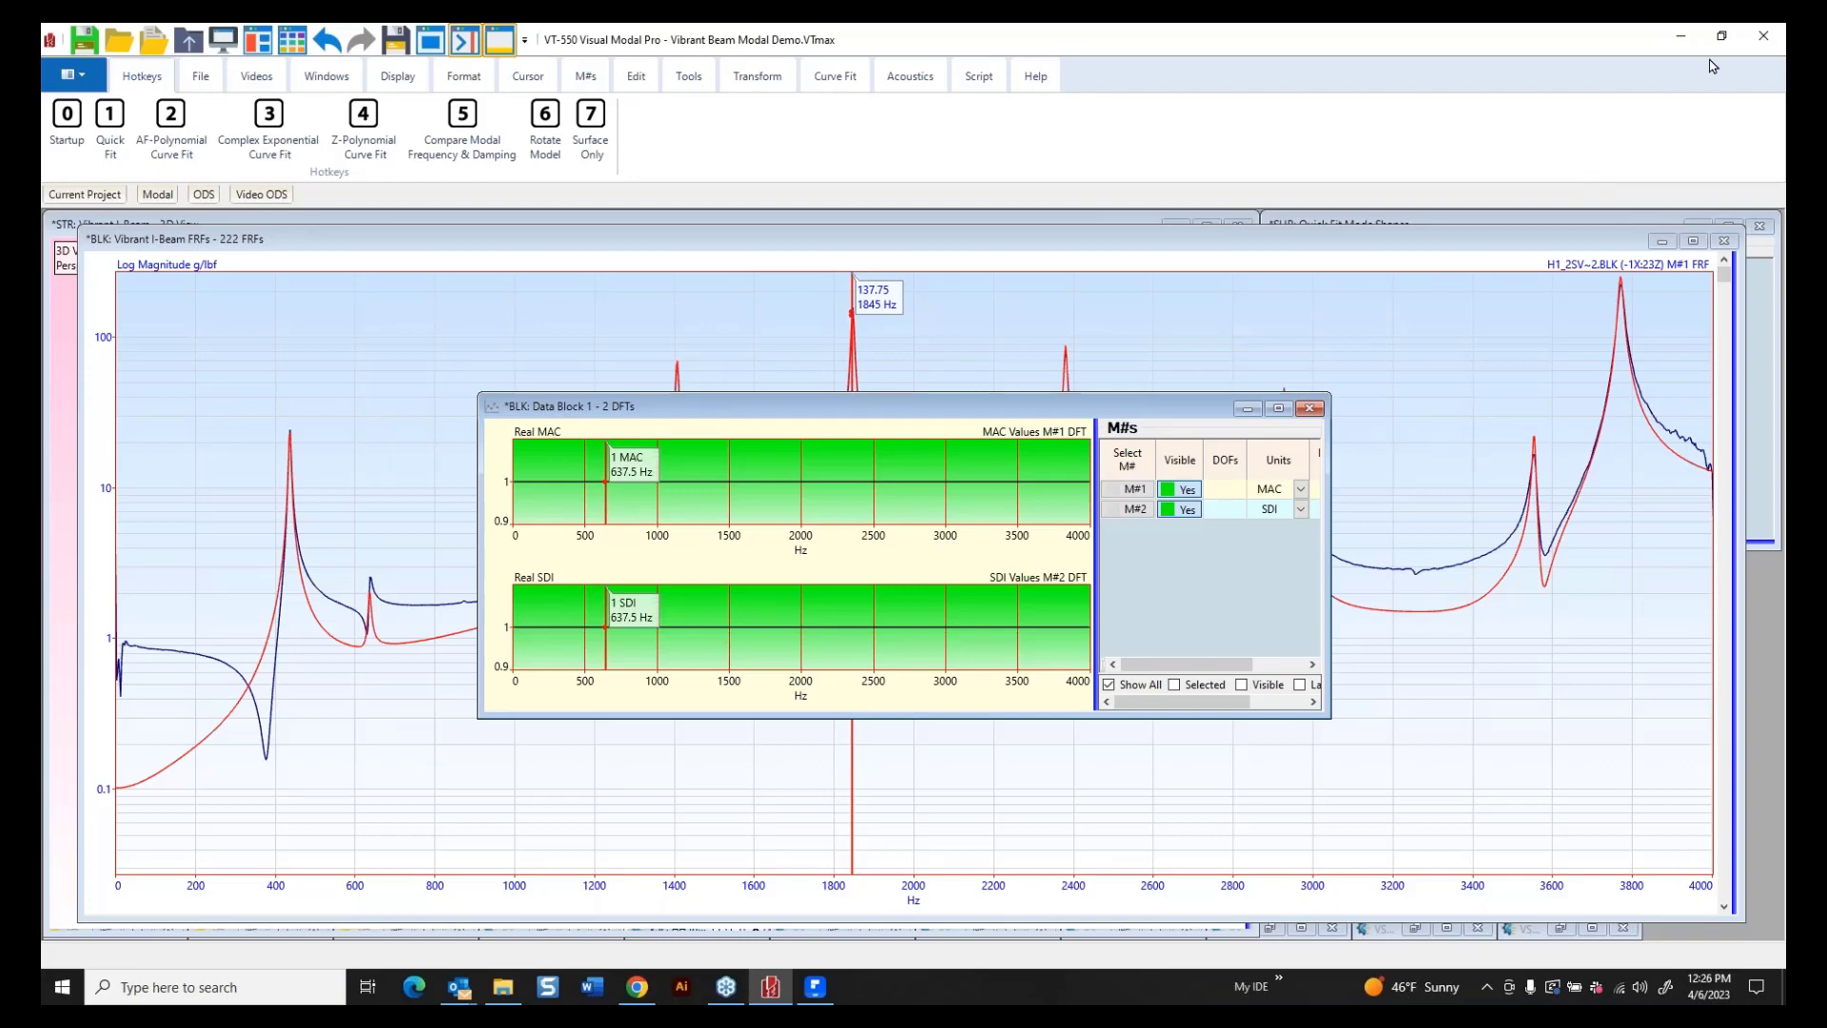
# Minimize the modal analysis program, switch to Chrome and open the bookmarked Vibrant Technology website.
pyautogui.click(1680, 40)
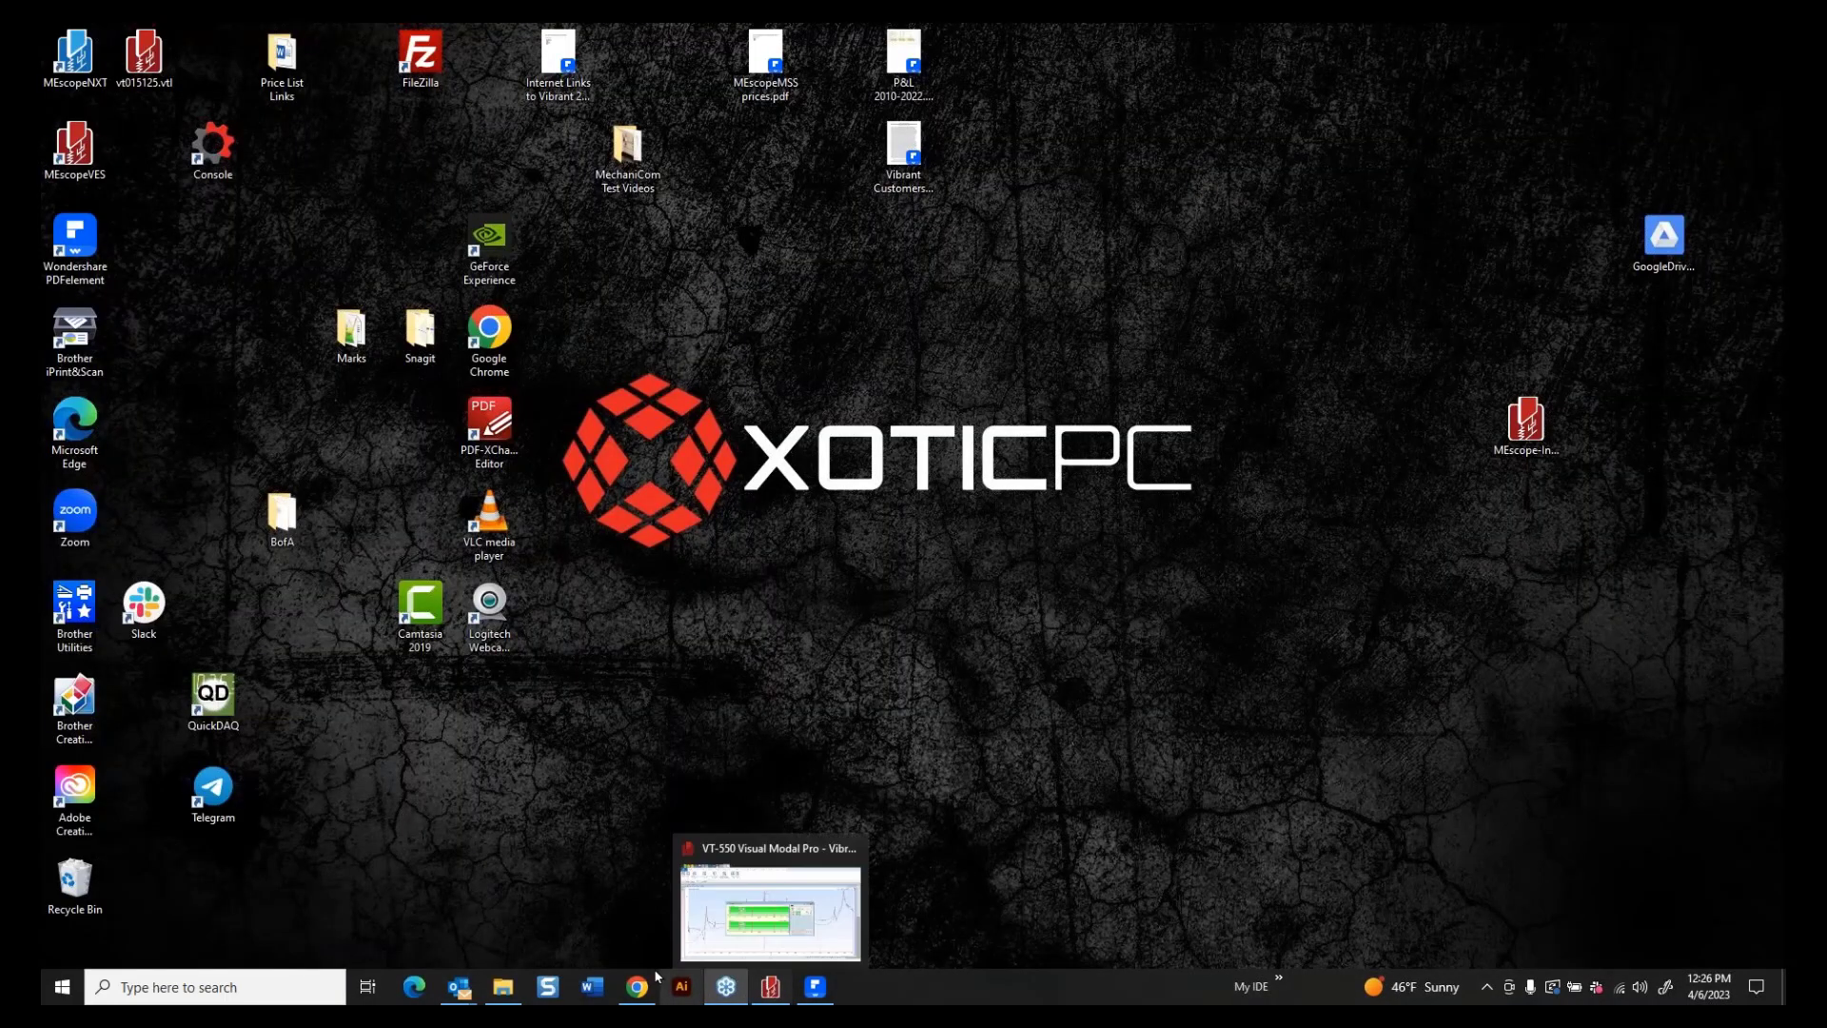
pyautogui.click(637, 987)
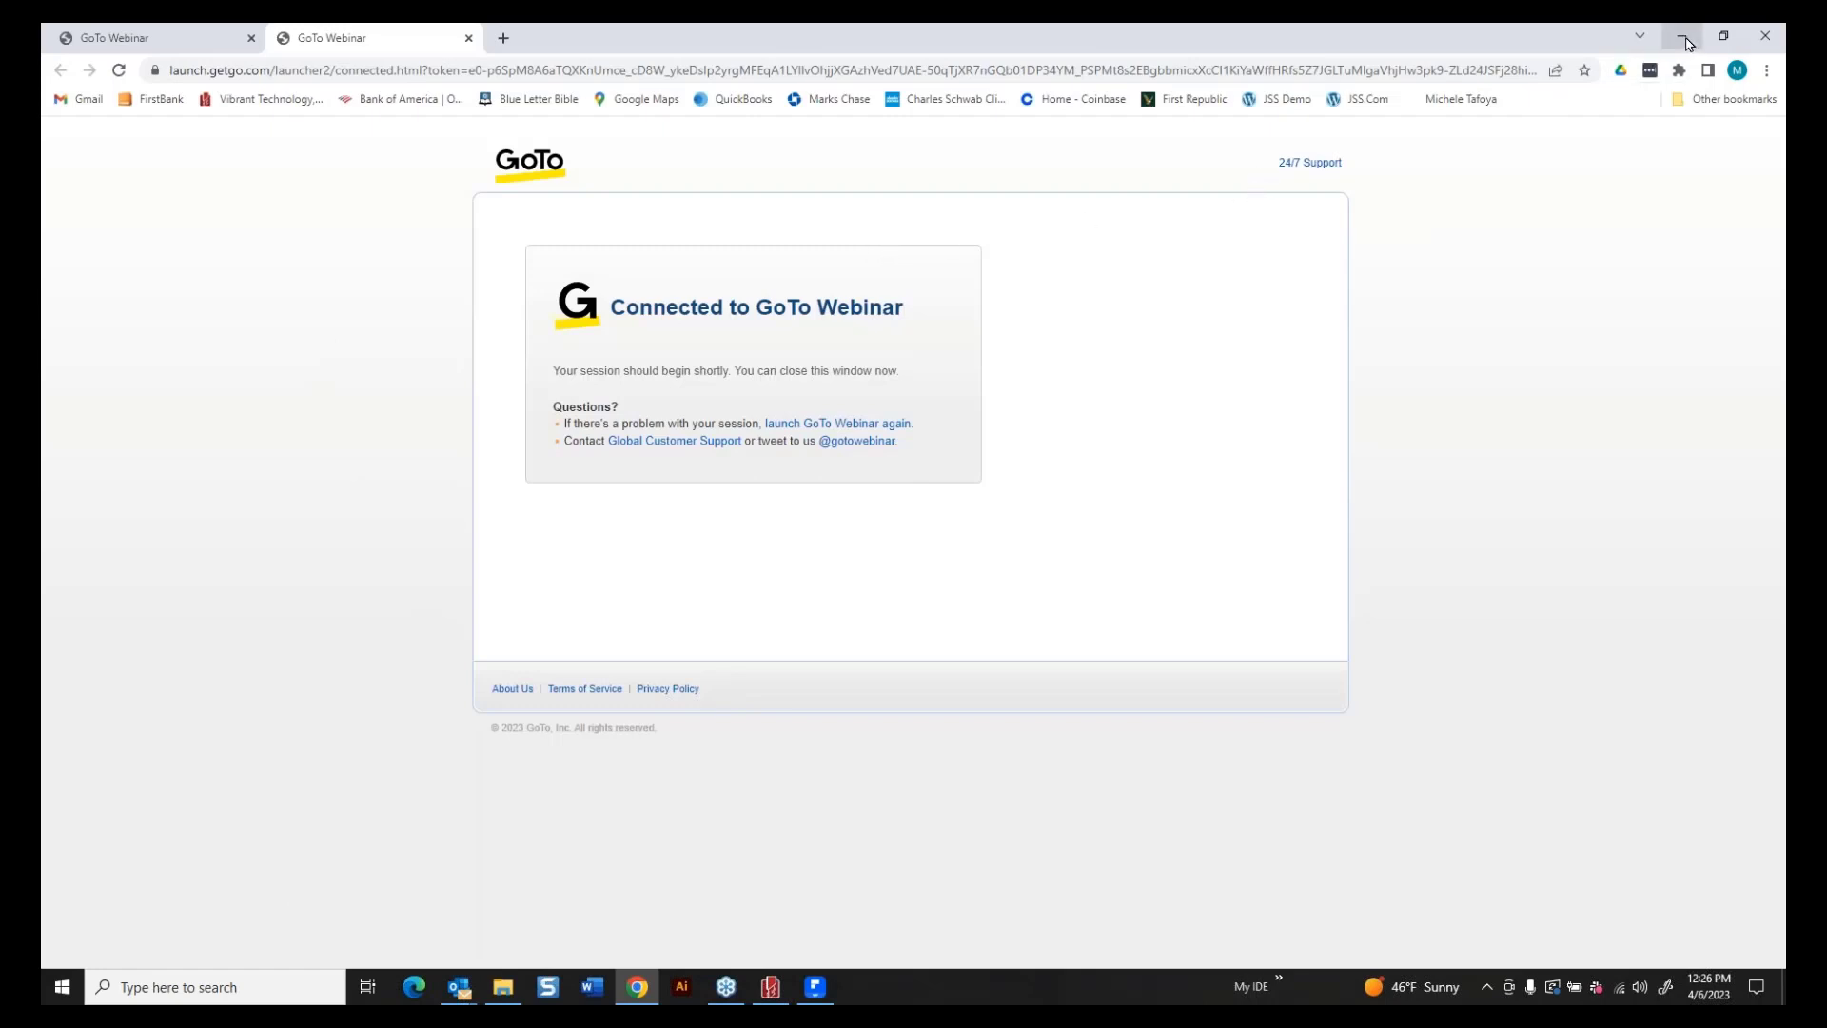
pyautogui.click(270, 106)
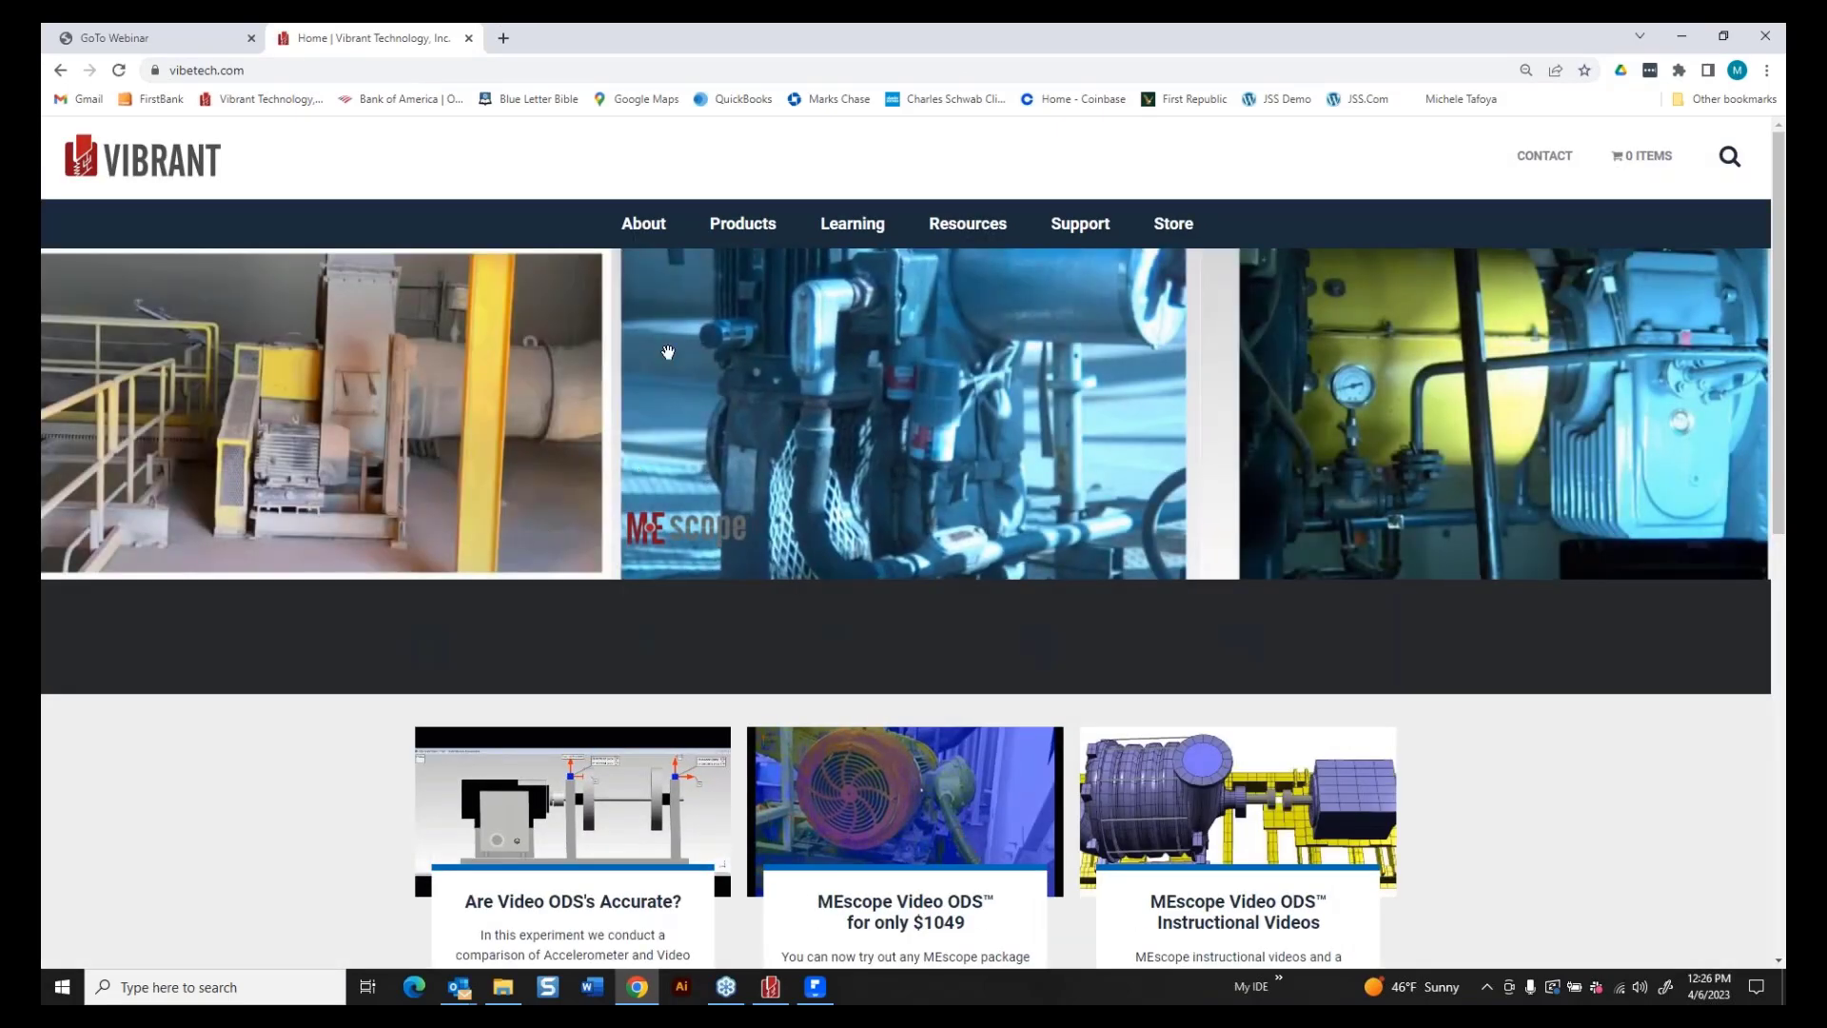
# Open the website's Training Courses page from the Learning section and look through the Upcoming Trainings list.
pyautogui.click(852, 223)
pyautogui.scroll(-4, 709, 358)
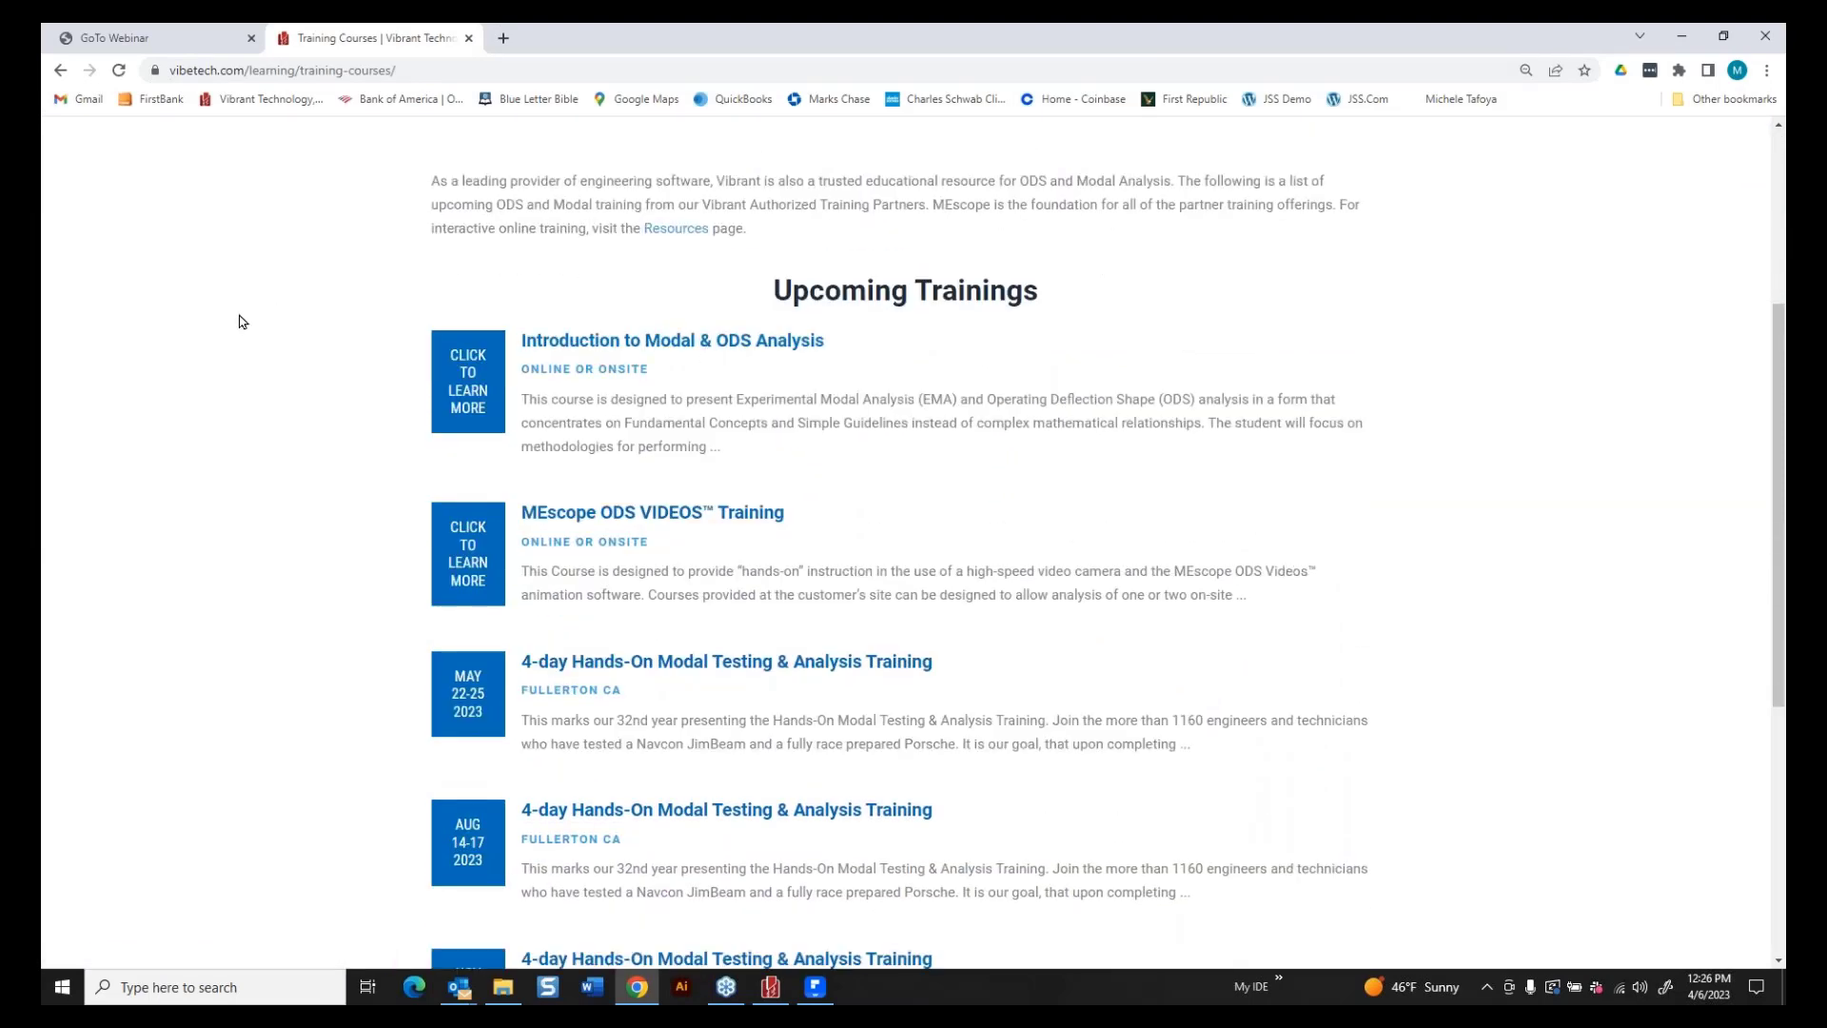
pyautogui.scroll(-1, 255, 313)
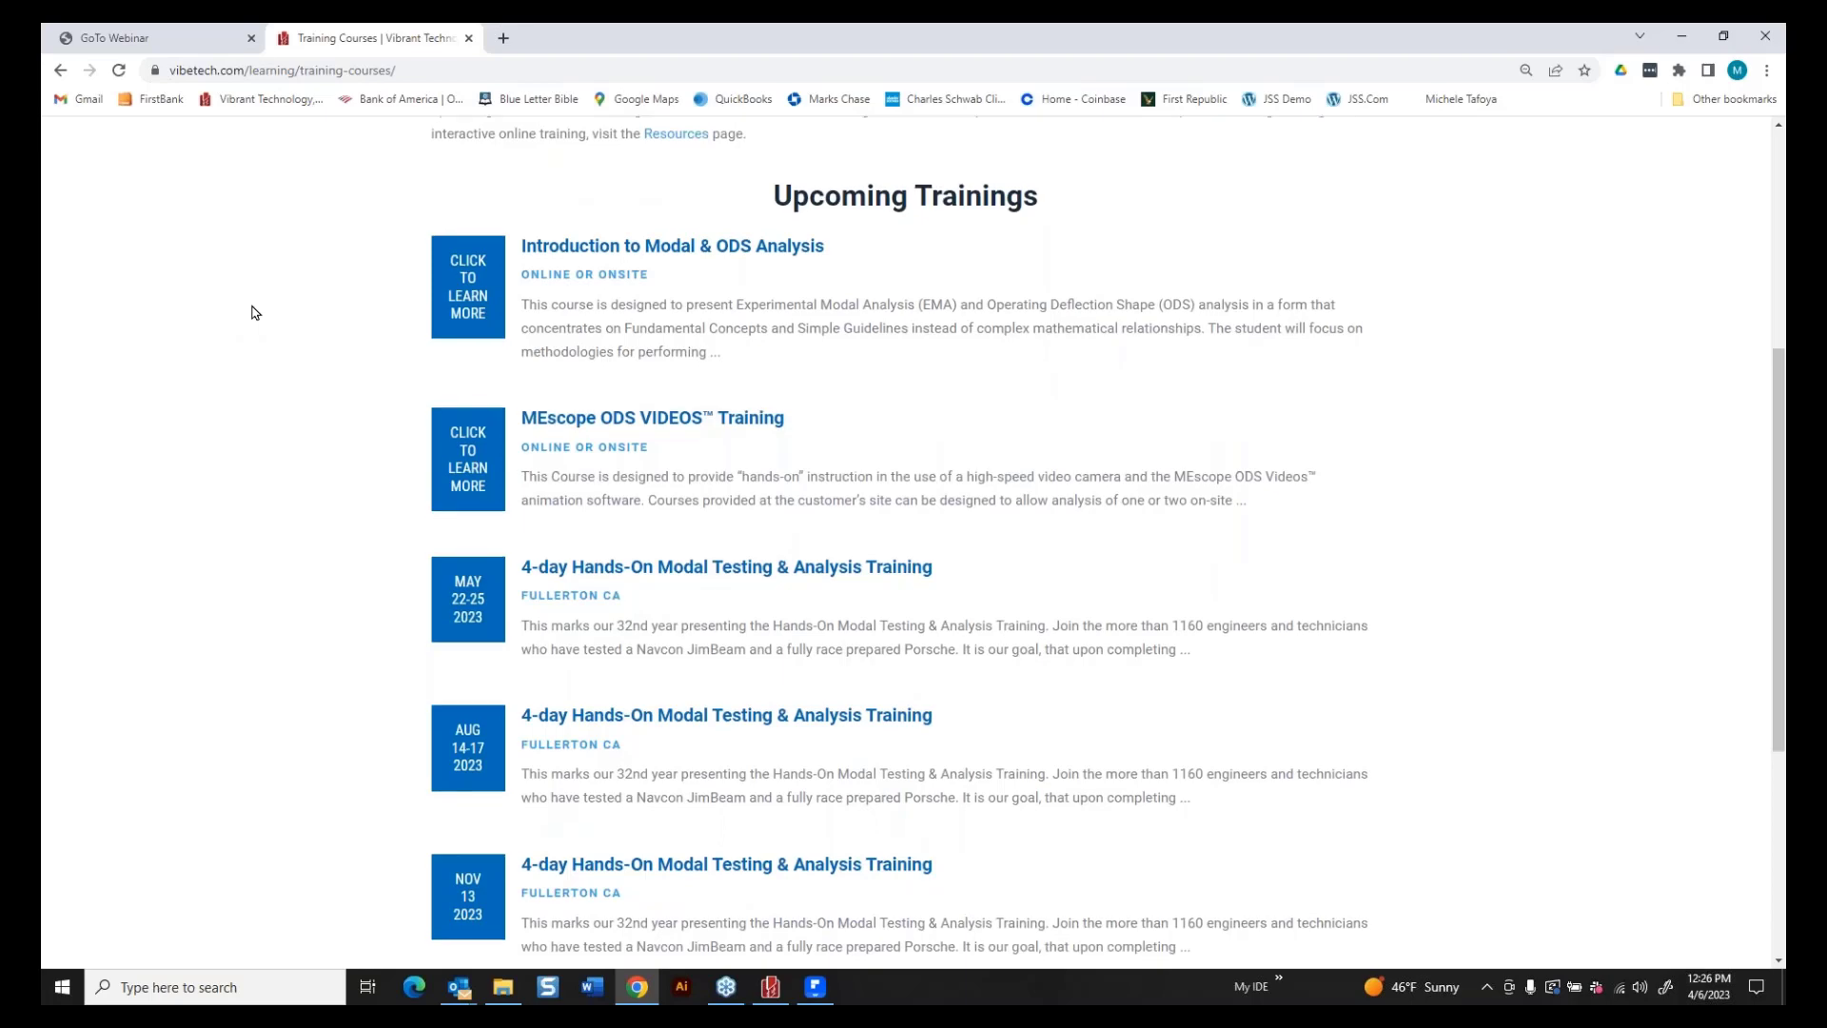
pyautogui.scroll(-1, 255, 312)
pyautogui.scroll(1, 255, 313)
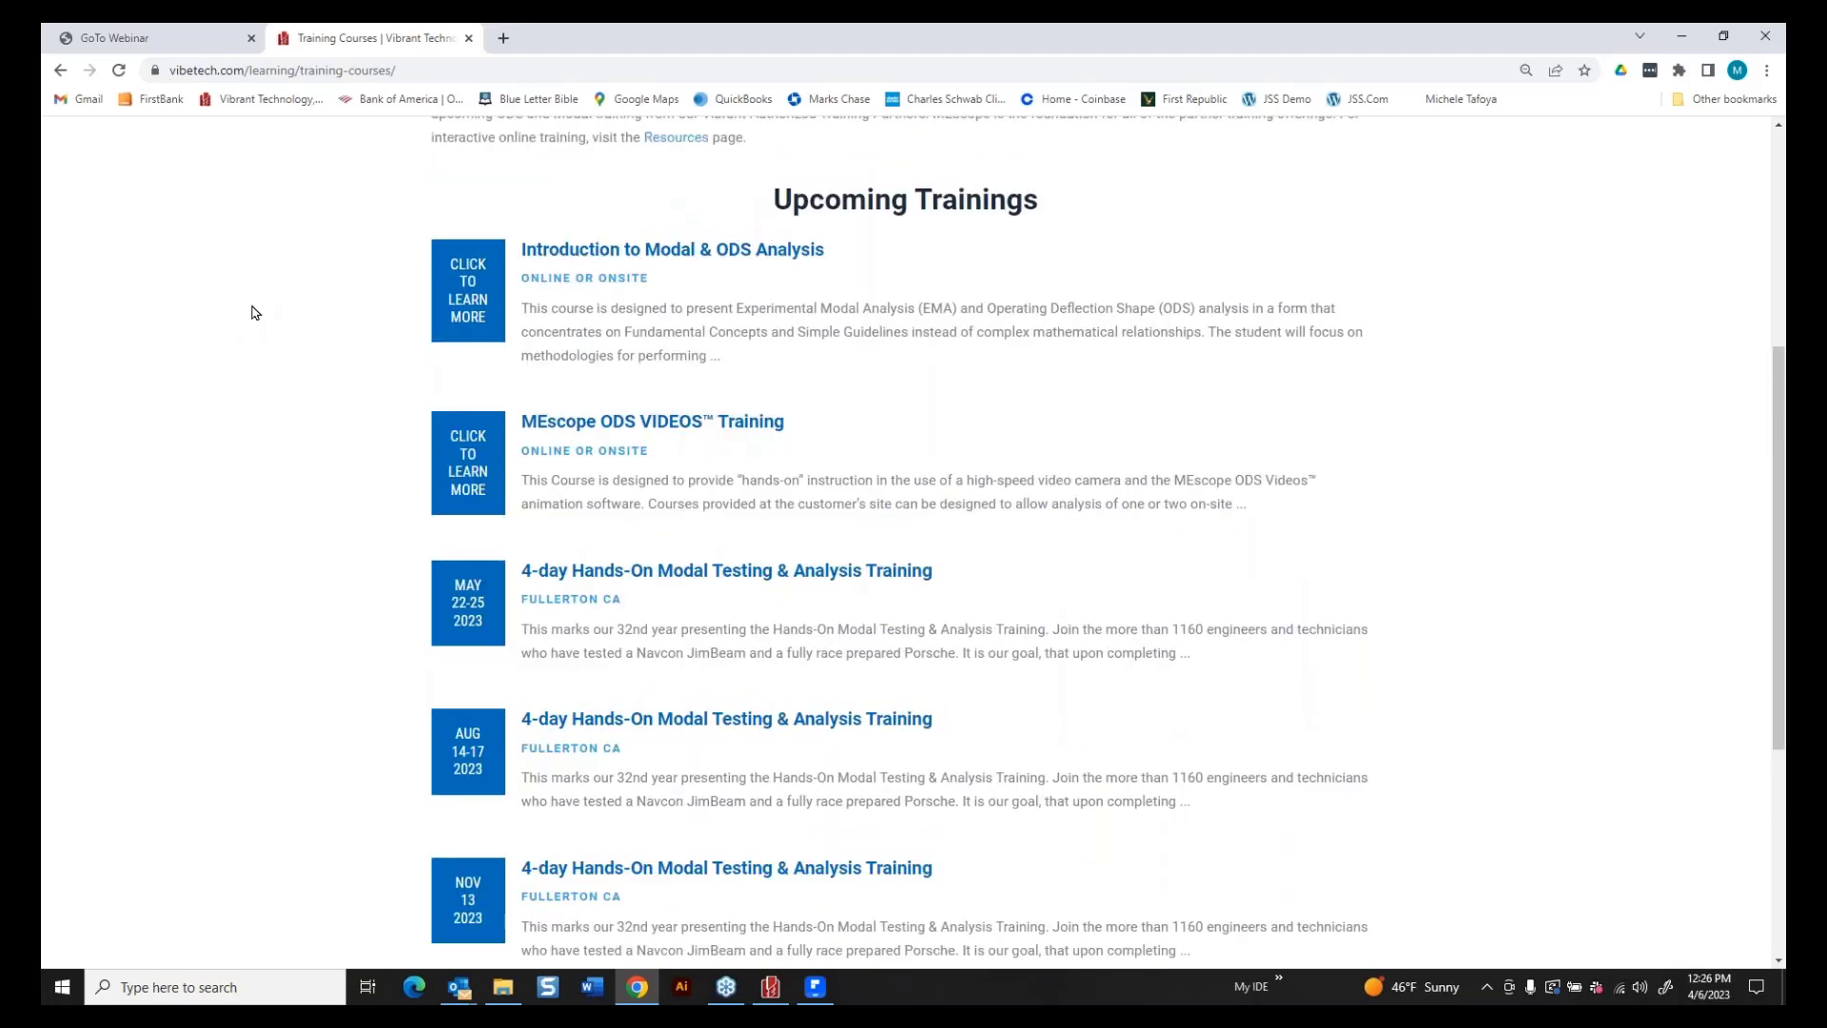